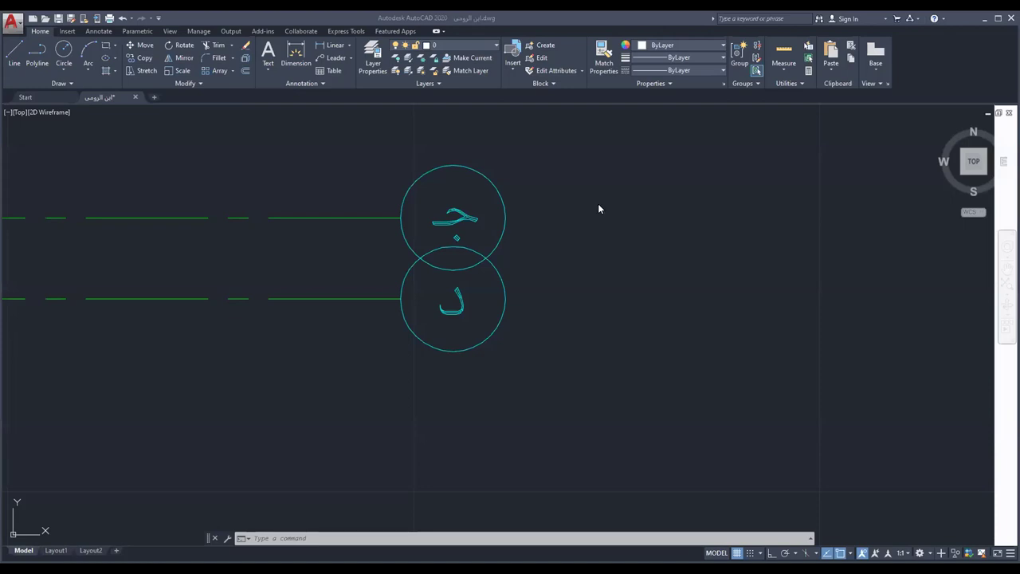
# Step: Zoom out from the axis bubbles to show the walls, hatched columns and doors
pyautogui.scroll(-2, 502, 290)
pyautogui.scroll(-2, 528, 214)
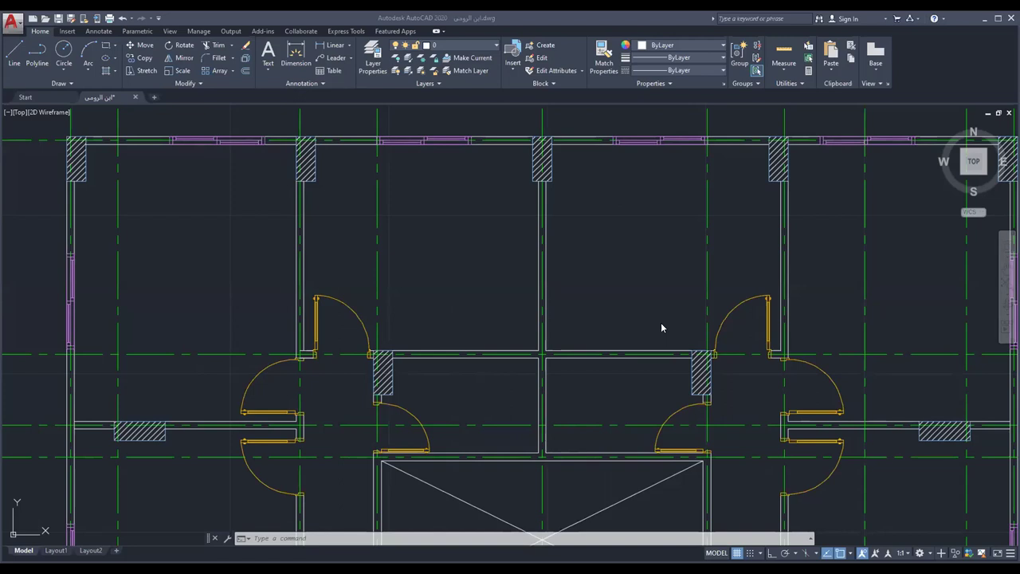
# Step: Zoom out and pan so the whole wall plan sits beside the coloured reference plan
pyautogui.scroll(-2, 661, 318)
pyautogui.scroll(-2, 652, 313)
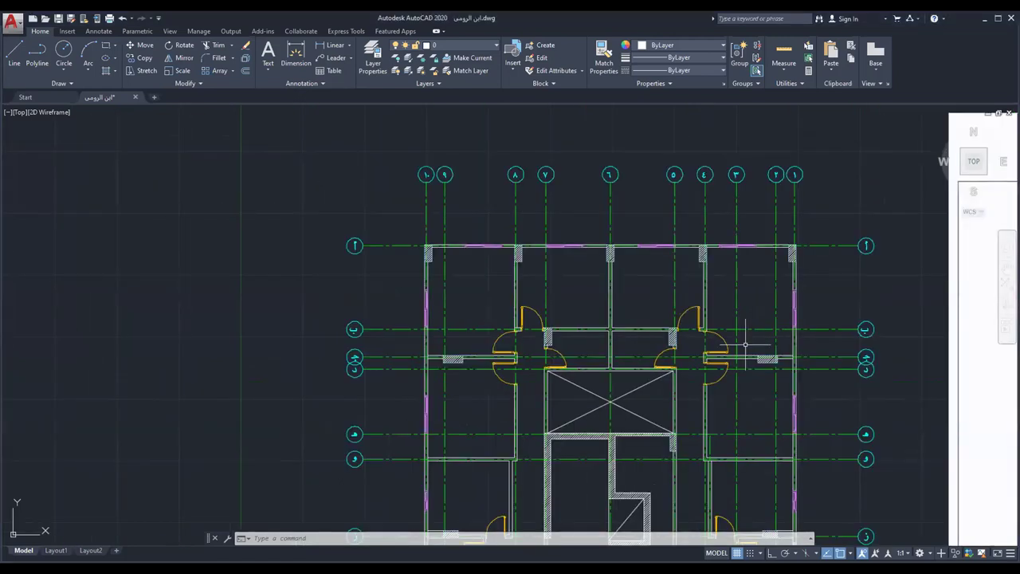
pyautogui.moveTo(745, 344); pyautogui.dragTo(71, 268, button='middle')
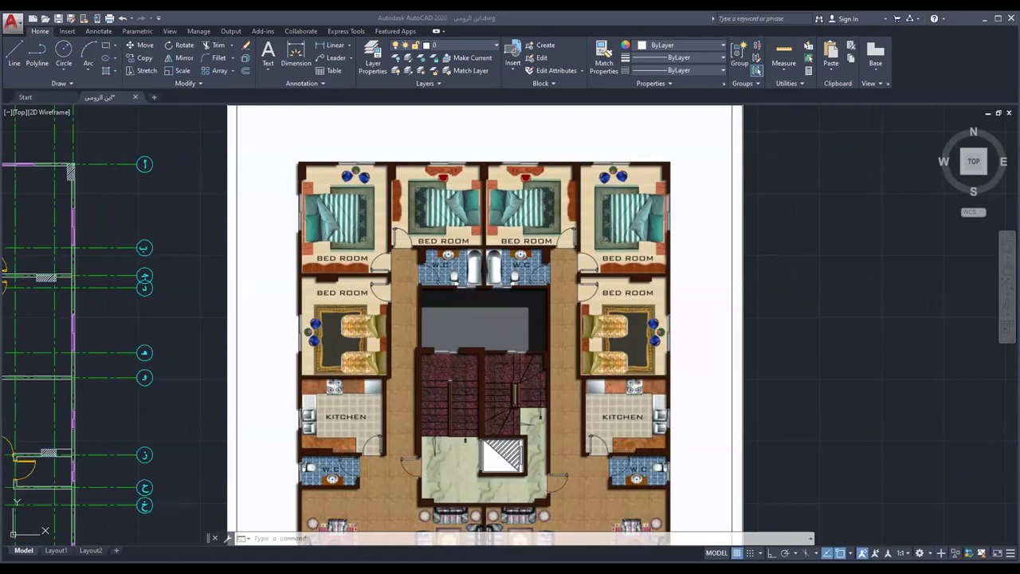
pyautogui.moveTo(820, 398)
pyautogui.mouseDown(button='middle')
pyautogui.moveTo(768, 331)
pyautogui.moveTo(758, 350)
pyautogui.mouseUp(button='middle')
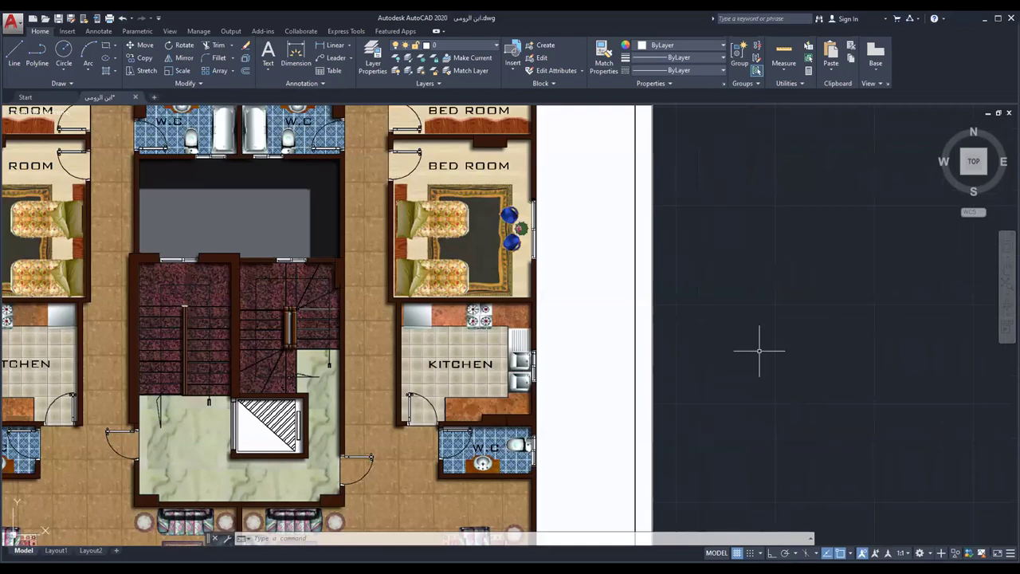
pyautogui.scroll(-3, 758, 351)
pyautogui.moveTo(758, 351)
pyautogui.mouseDown(button='middle')
pyautogui.moveTo(604, 322)
pyautogui.moveTo(615, 277)
pyautogui.mouseUp(button='middle')
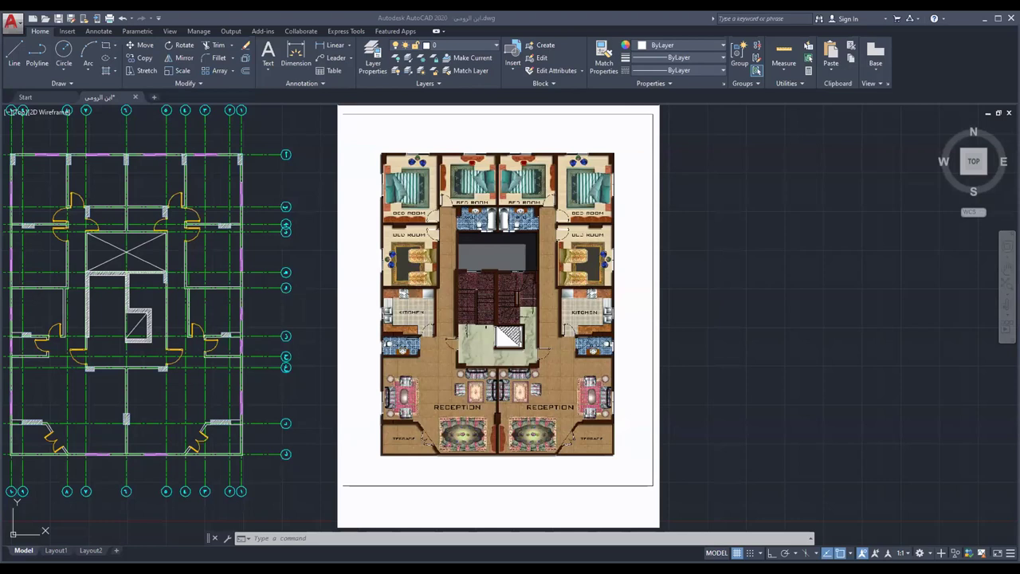
# Step: Handwrite 'Project' in green above the coloured reference plan and underline it
pyautogui.moveTo(491, 153)
pyautogui.mouseDown()
pyautogui.moveTo(481, 113)
pyautogui.moveTo(498, 116)
pyautogui.moveTo(489, 137)
pyautogui.moveTo(536, 124)
pyautogui.moveTo(577, 156)
pyautogui.moveTo(583, 139)
pyautogui.mouseUp()
pyautogui.moveTo(579, 132); pyautogui.dragTo(593, 145)
pyautogui.moveTo(613, 128); pyautogui.dragTo(607, 148)
pyautogui.moveTo(623, 94); pyautogui.dragTo(630, 142)
pyautogui.moveTo(592, 109); pyautogui.dragTo(647, 109)
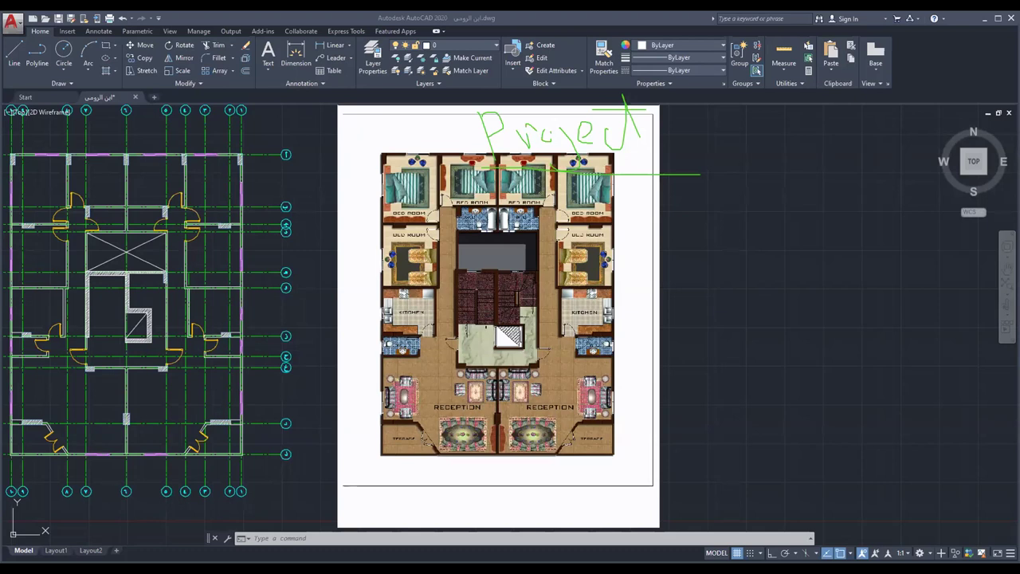
# Step: Write green Arabic note 1 right of the plan with a leader onto the stair area
pyautogui.moveTo(776, 202)
pyautogui.mouseDown()
pyautogui.moveTo(778, 215)
pyautogui.moveTo(772, 194)
pyautogui.mouseUp()
pyautogui.moveTo(731, 212)
pyautogui.mouseDown()
pyautogui.moveTo(665, 218)
pyautogui.moveTo(641, 234)
pyautogui.moveTo(604, 226)
pyautogui.mouseUp()
pyautogui.moveTo(633, 259); pyautogui.dragTo(647, 252)
pyautogui.moveTo(540, 236); pyautogui.dragTo(455, 257)
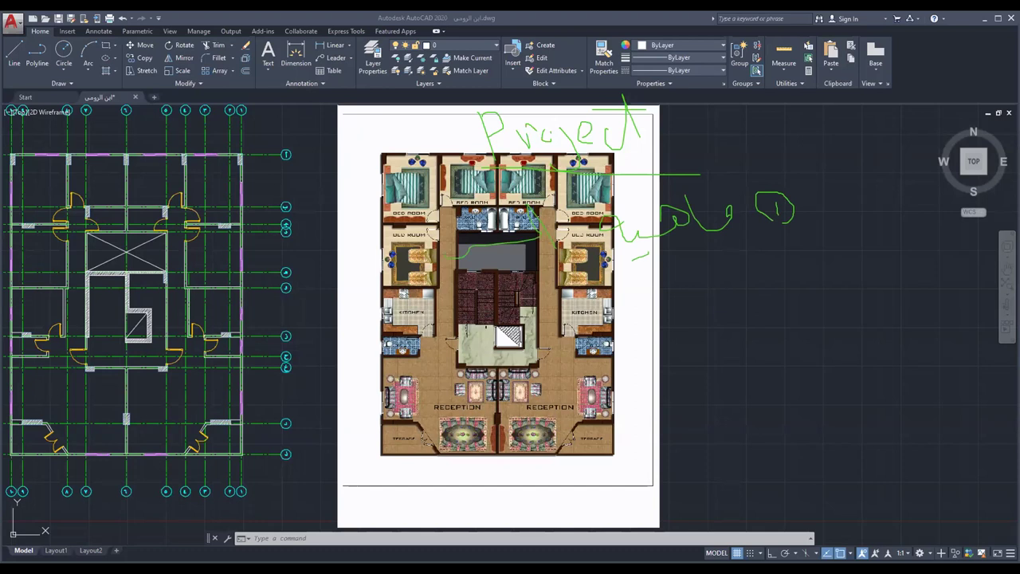
pyautogui.moveTo(488, 215); pyautogui.dragTo(380, 258)
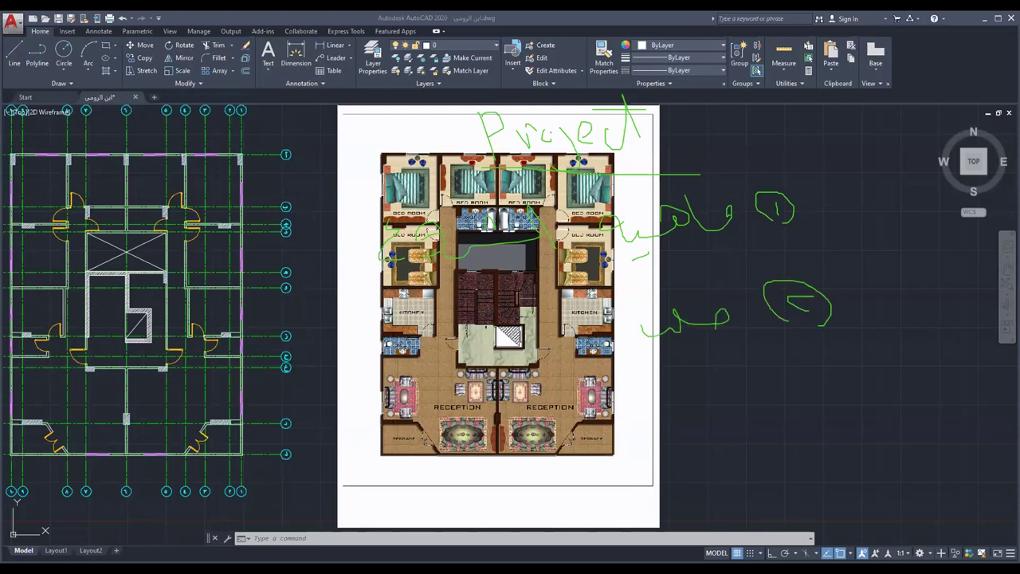
# Step: Add green Arabic note 2 and sketch arcs around the stair and kitchen areas
pyautogui.moveTo(716, 291); pyautogui.dragTo(721, 317)
pyautogui.moveTo(609, 340)
pyautogui.mouseDown()
pyautogui.moveTo(575, 357)
pyautogui.moveTo(580, 330)
pyautogui.mouseUp()
pyautogui.moveTo(475, 318); pyautogui.dragTo(456, 348)
pyautogui.moveTo(502, 308)
pyautogui.mouseDown()
pyautogui.moveTo(514, 327)
pyautogui.moveTo(393, 350)
pyautogui.moveTo(465, 368)
pyautogui.mouseUp()
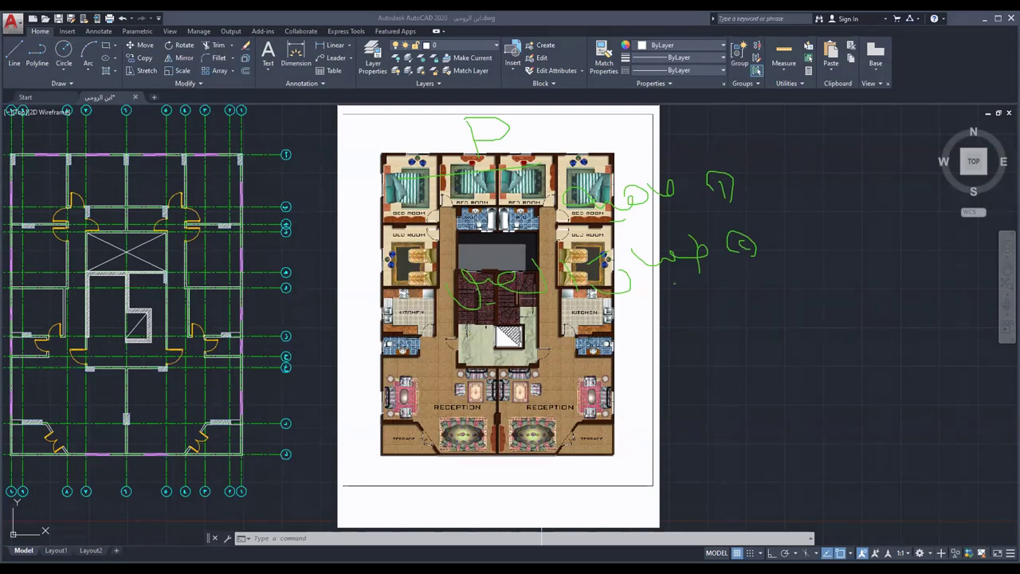
# Step: Draw a green line to a handwritten Arabic word and mark both reception rooms
pyautogui.moveTo(232, 382); pyautogui.dragTo(840, 279)
pyautogui.moveTo(743, 358); pyautogui.dragTo(864, 315)
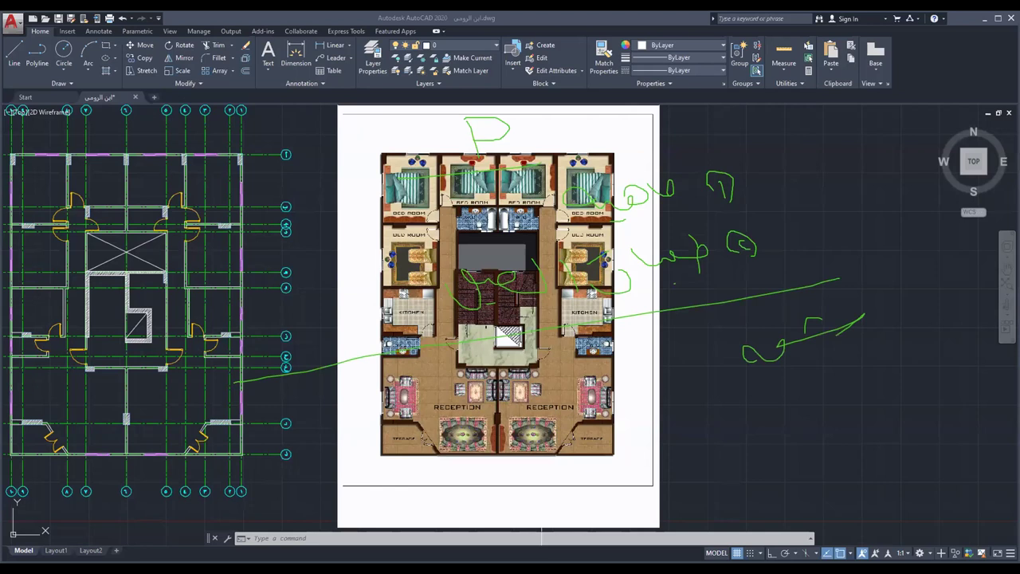
pyautogui.moveTo(785, 327); pyautogui.dragTo(768, 331)
pyautogui.moveTo(714, 365); pyautogui.dragTo(673, 380)
pyautogui.moveTo(642, 375); pyautogui.dragTo(607, 391)
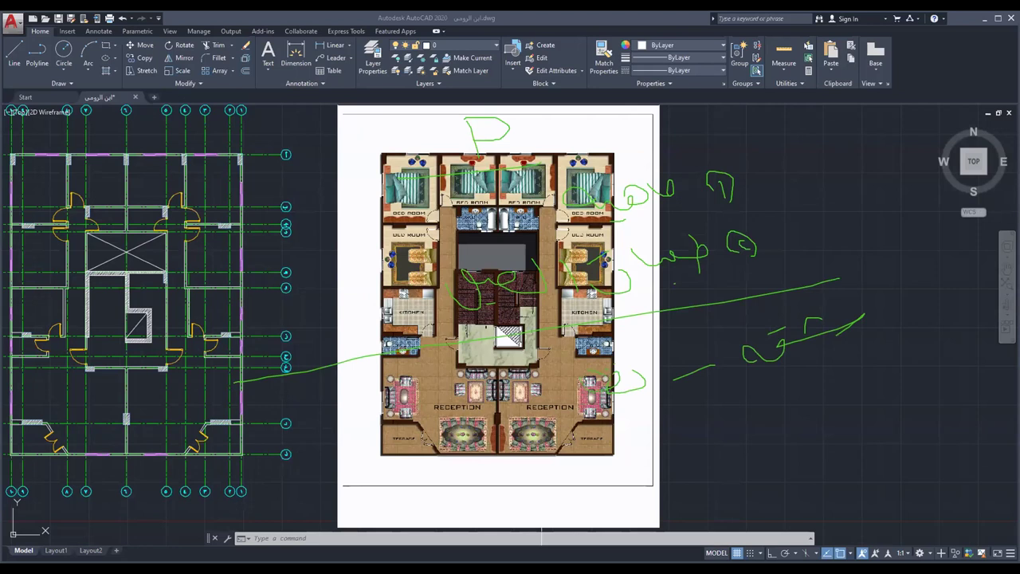
pyautogui.moveTo(384, 404); pyautogui.dragTo(374, 425)
# Step: Handwrite another green Arabic note below-right of the reference plan
pyautogui.moveTo(698, 435)
pyautogui.mouseDown()
pyautogui.moveTo(715, 465)
pyautogui.moveTo(631, 466)
pyautogui.mouseUp()
pyautogui.moveTo(620, 423)
pyautogui.mouseDown()
pyautogui.moveTo(635, 440)
pyautogui.moveTo(621, 461)
pyautogui.mouseUp()
pyautogui.moveTo(611, 455); pyautogui.dragTo(609, 480)
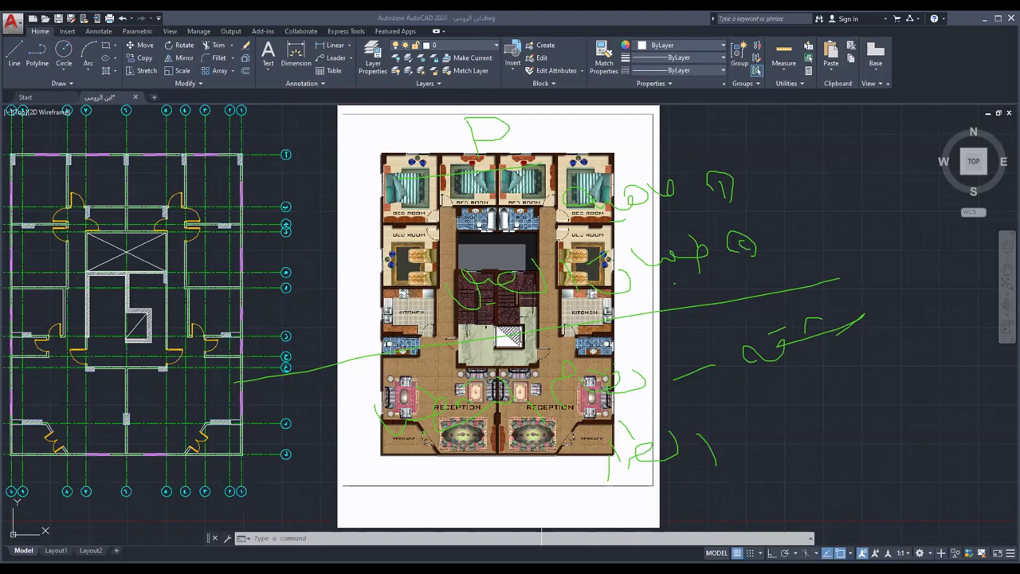
# Step: Scribble pink strokes over the wall plan and loop around the central stair area
pyautogui.moveTo(355, 416)
pyautogui.mouseDown()
pyautogui.moveTo(284, 333)
pyautogui.moveTo(319, 325)
pyautogui.mouseUp()
pyautogui.moveTo(252, 256); pyautogui.dragTo(203, 304)
pyautogui.moveTo(266, 225); pyautogui.dragTo(220, 251)
pyautogui.moveTo(118, 255); pyautogui.dragTo(151, 318)
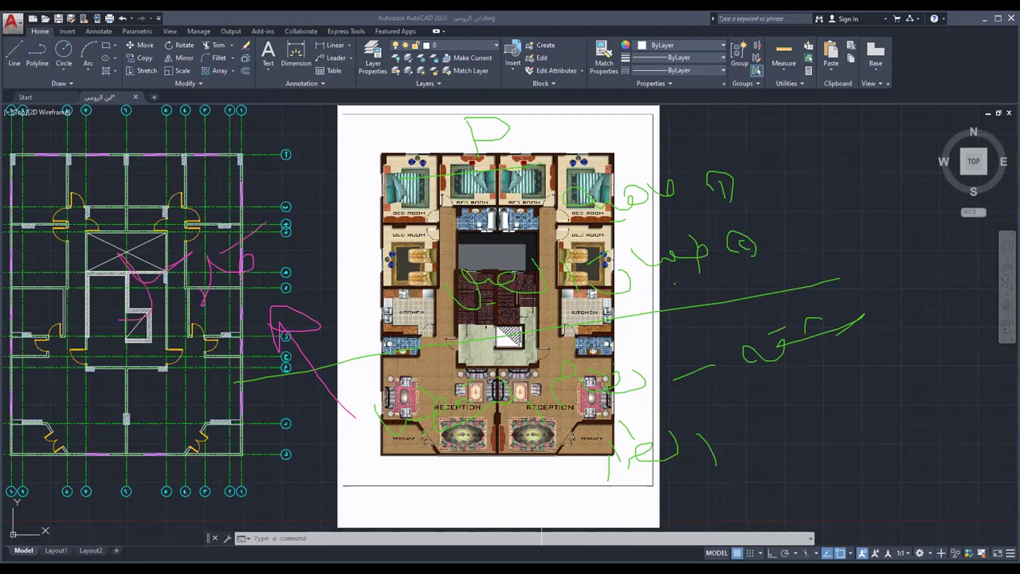
pyautogui.moveTo(98, 291); pyautogui.dragTo(118, 317)
# Step: Draw a pink downward arrow with a note and bracket the bottom axis bubbles
pyautogui.moveTo(355, 422); pyautogui.dragTo(320, 482)
pyautogui.moveTo(268, 455)
pyautogui.mouseDown()
pyautogui.moveTo(243, 483)
pyautogui.moveTo(196, 504)
pyautogui.mouseUp()
pyautogui.moveTo(142, 472); pyautogui.dragTo(175, 463)
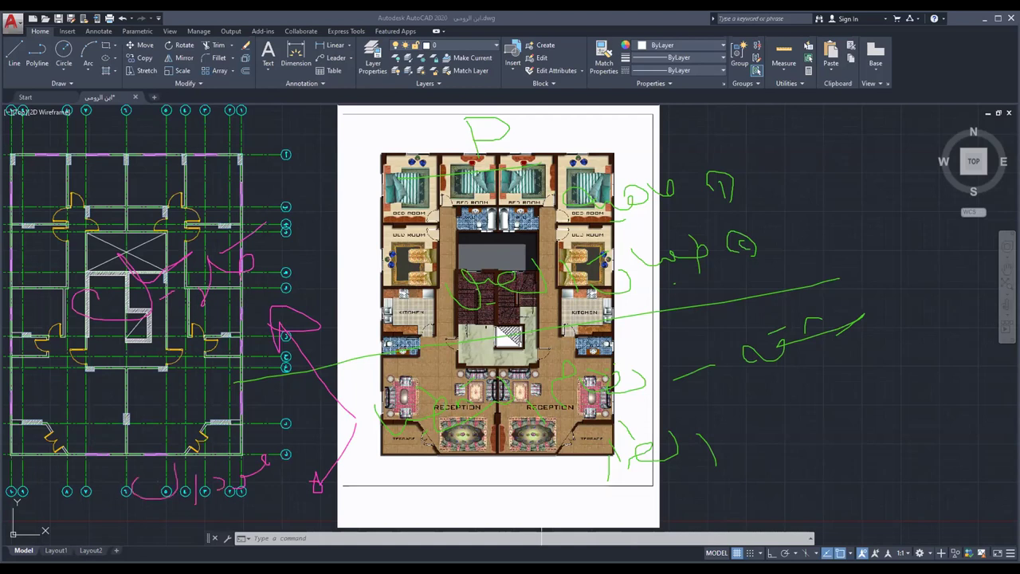
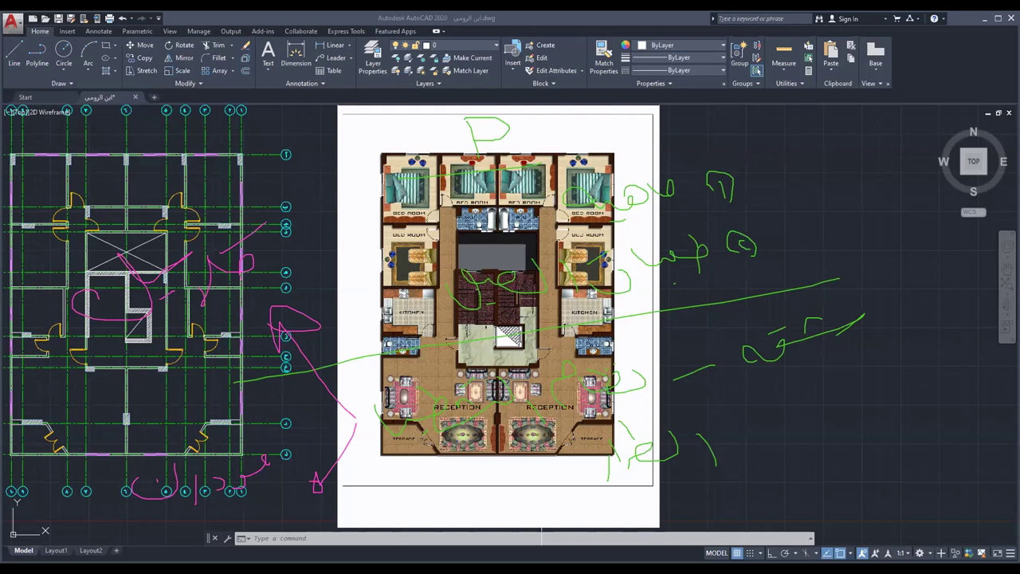
# Step: Draw magenta loops and curves over the left floor plan
pyautogui.moveTo(188, 243); pyautogui.dragTo(177, 188)
pyautogui.moveTo(170, 101)
pyautogui.mouseDown()
pyautogui.moveTo(185, 126)
pyautogui.moveTo(171, 121)
pyautogui.moveTo(121, 152)
pyautogui.moveTo(86, 153)
pyautogui.mouseUp()
pyautogui.moveTo(96, 157); pyautogui.dragTo(81, 171)
pyautogui.moveTo(70, 144)
pyautogui.mouseDown()
pyautogui.moveTo(60, 152)
pyautogui.moveTo(67, 177)
pyautogui.mouseUp()
pyautogui.moveTo(184, 158); pyautogui.dragTo(56, 201)
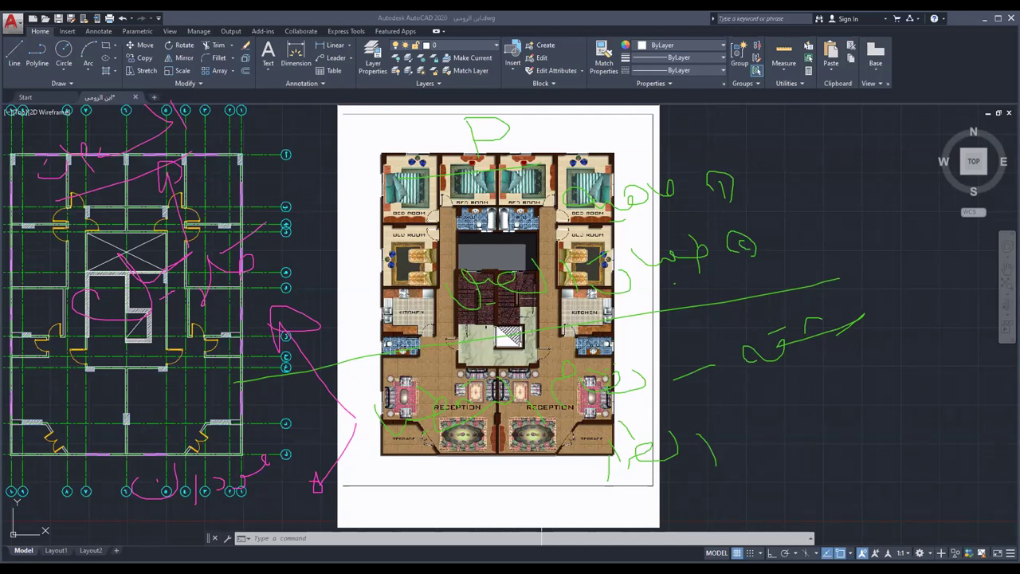
# Step: Write and underline a magenta Arabic note below the left floor plan
pyautogui.moveTo(247, 499); pyautogui.dragTo(188, 515)
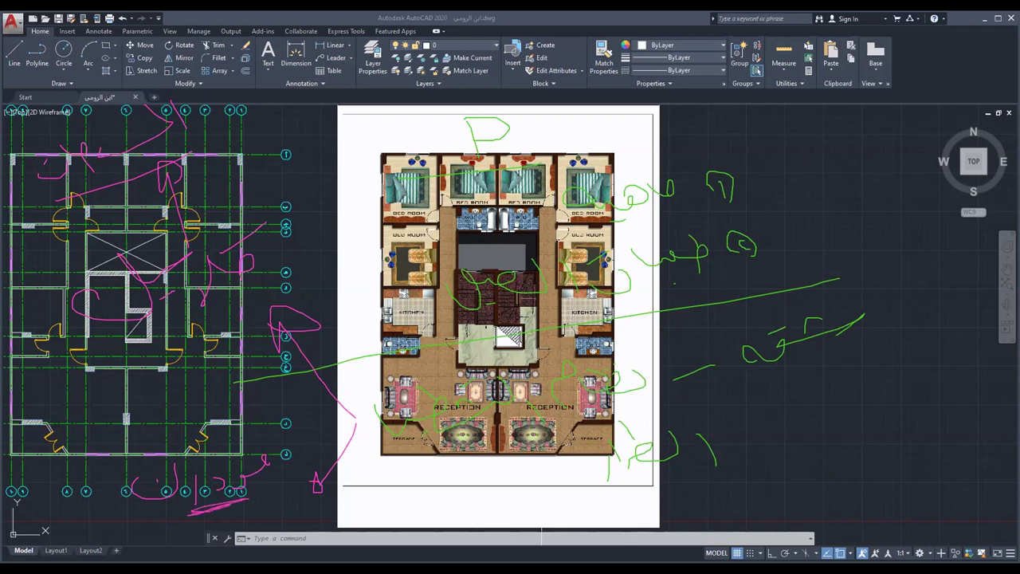
pyautogui.moveTo(223, 384); pyautogui.dragTo(204, 395)
pyautogui.moveTo(191, 368); pyautogui.dragTo(126, 406)
pyautogui.moveTo(122, 397); pyautogui.dragTo(107, 425)
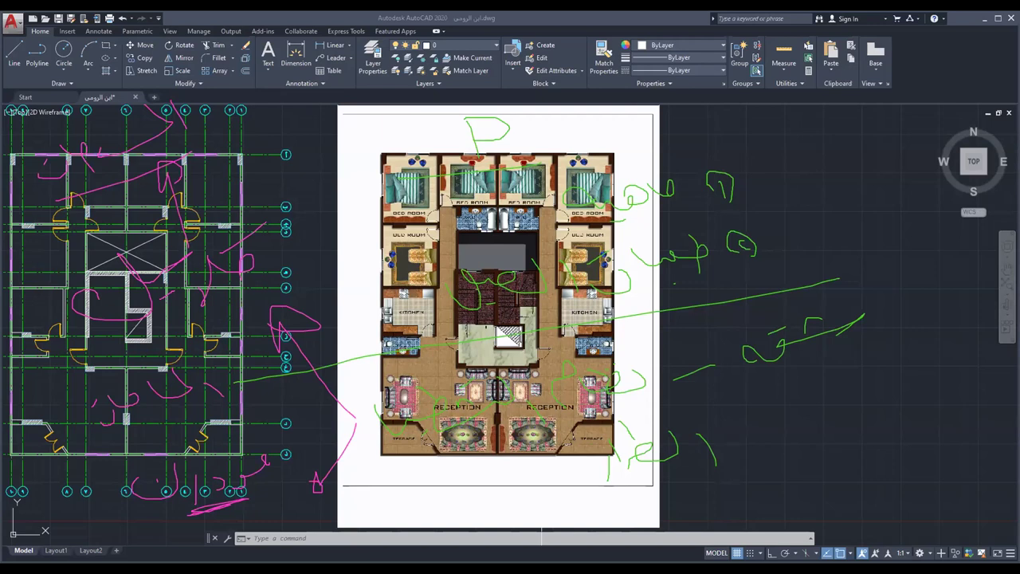
# Step: Add three pink strokes around the plans, then erase all freehand annotations
pyautogui.moveTo(878, 293)
pyautogui.mouseDown()
pyautogui.moveTo(920, 318)
pyautogui.moveTo(940, 376)
pyautogui.mouseUp()
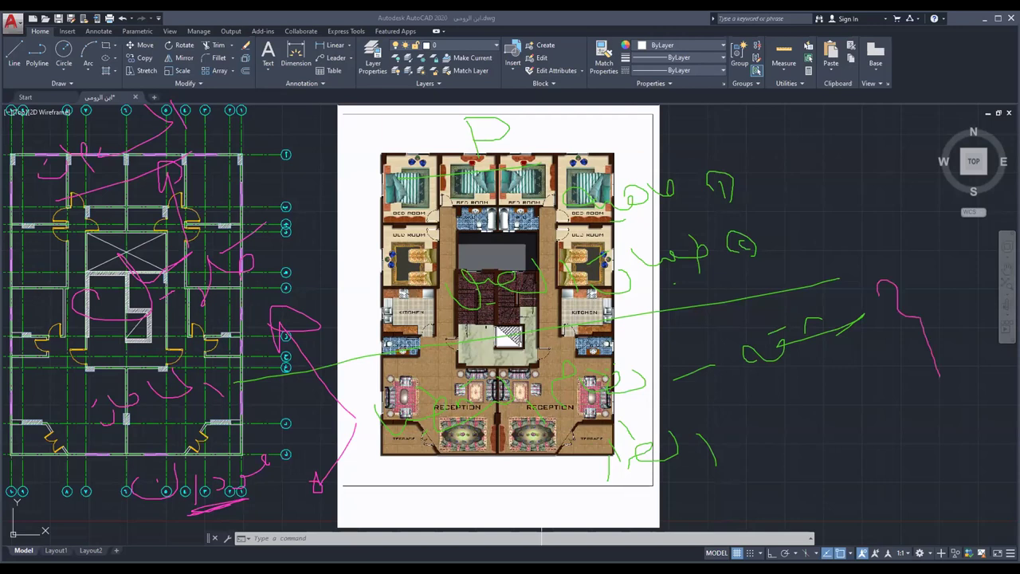
pyautogui.moveTo(705, 478); pyautogui.dragTo(628, 486)
pyautogui.moveTo(244, 495); pyautogui.dragTo(286, 484)
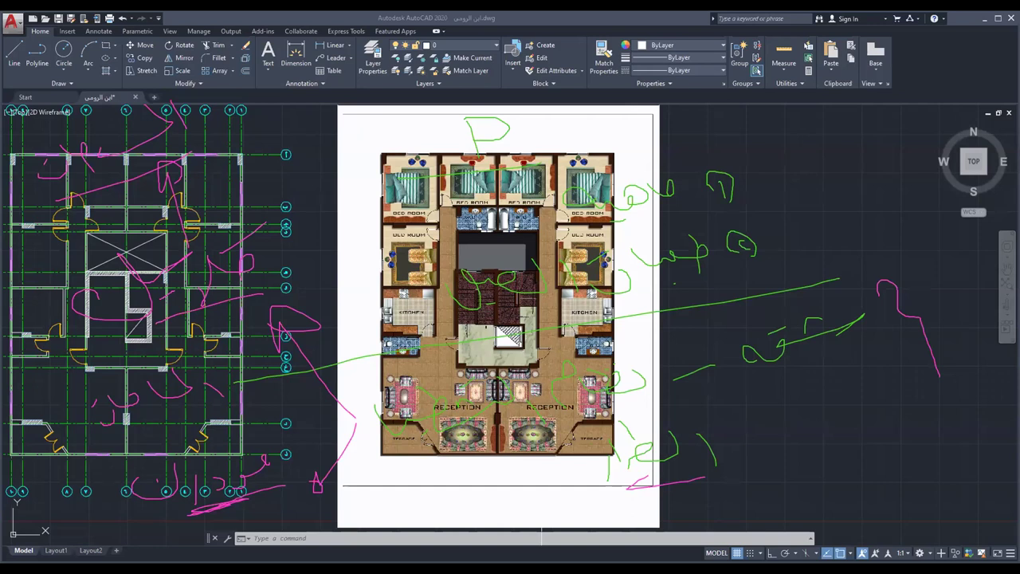
pyautogui.press('Escape')
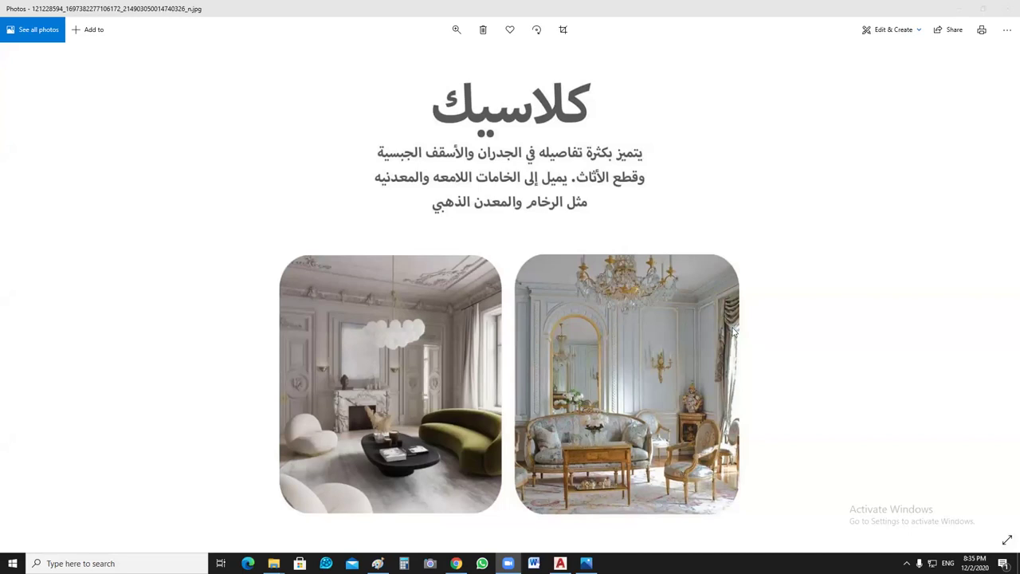
# Step: Zoom into the classic decor image and shift it slightly right
pyautogui.scroll(2, 719, 250)
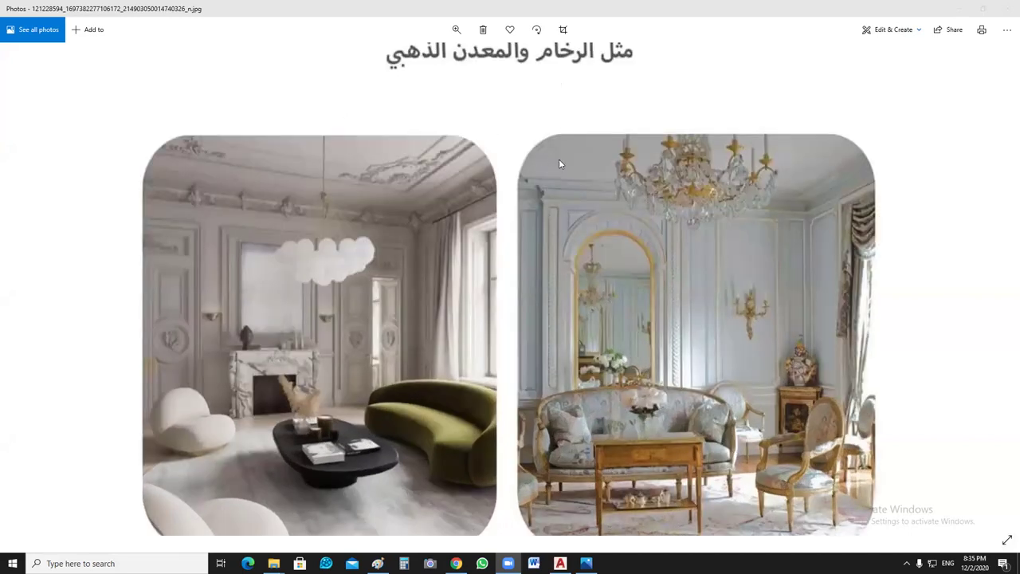
pyautogui.scroll(1, 559, 164)
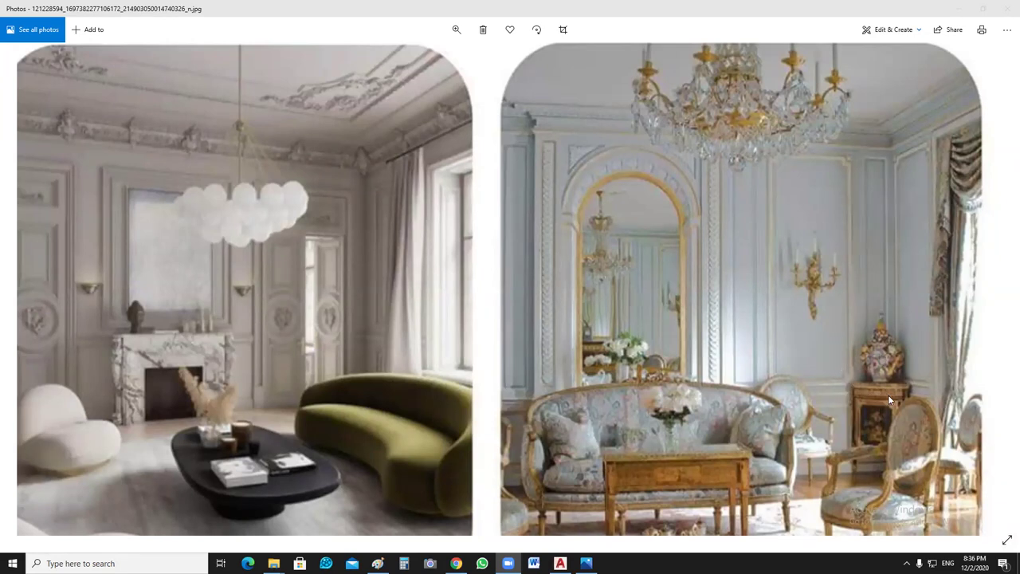
pyautogui.moveTo(549, 348); pyautogui.dragTo(574, 350)
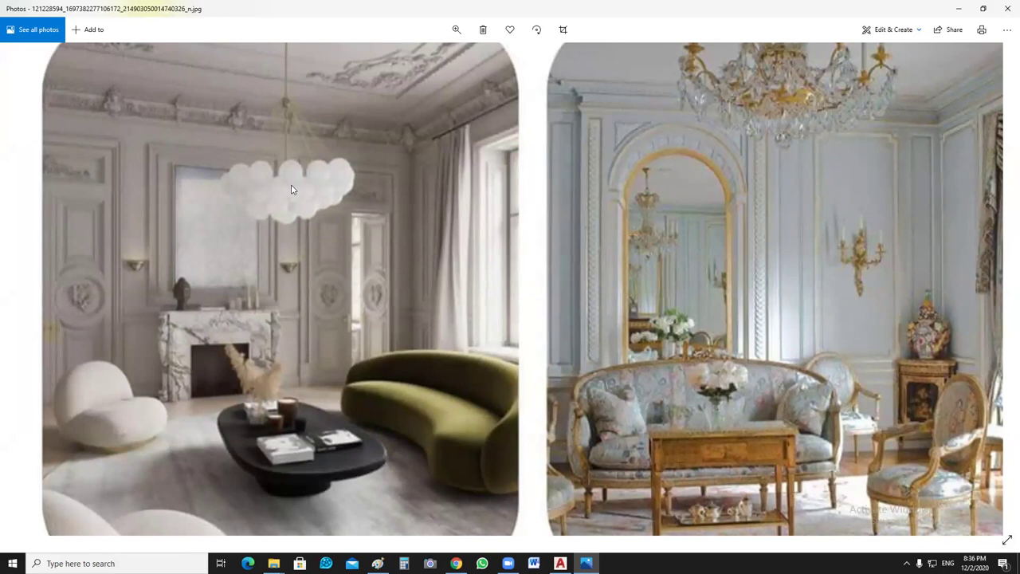
# Step: Zoom the classic decor image back out to its full view
pyautogui.click(453, 400)
pyautogui.click(114, 424)
pyautogui.click(156, 529)
pyautogui.scroll(-4, 562, 258)
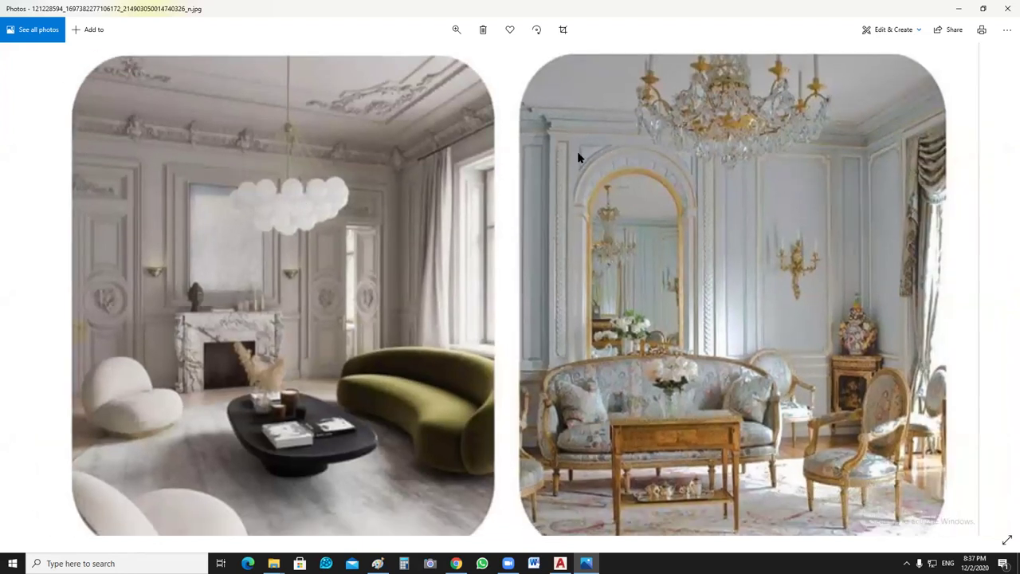
pyautogui.scroll(4, 679, 164)
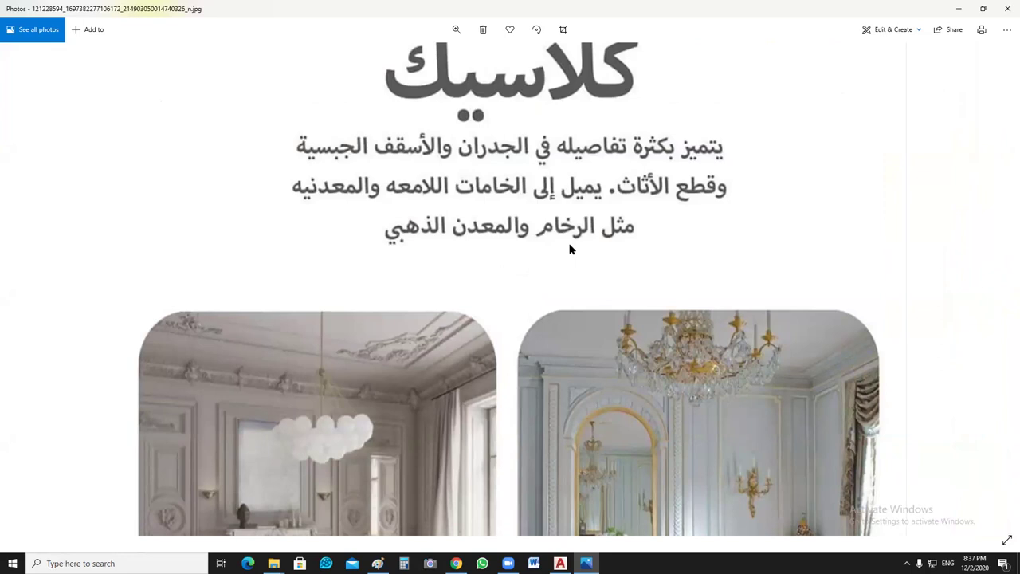
pyautogui.keyDown('ctrl'); pyautogui.scroll(-3, 568, 250); pyautogui.keyUp('ctrl')
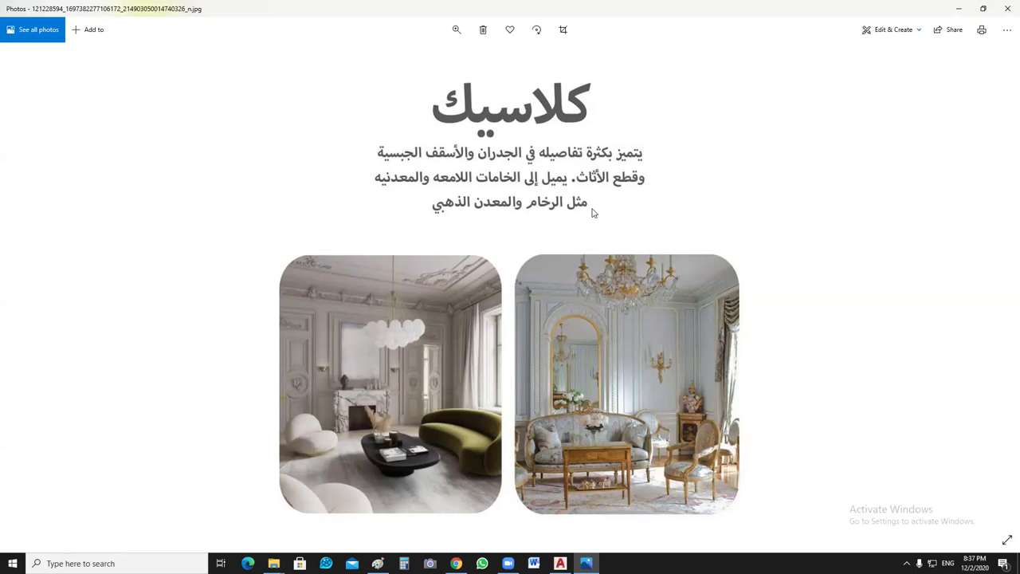
# Step: Close Photos and open the Scandinavian decor image from the folder
pyautogui.hotkey('alt', 'F4')
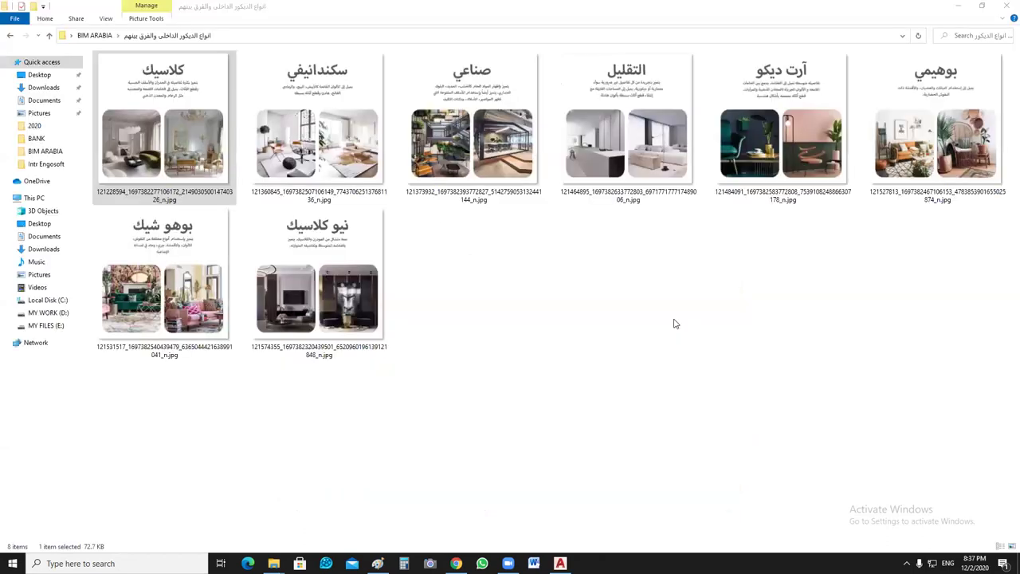
pyautogui.click(674, 323)
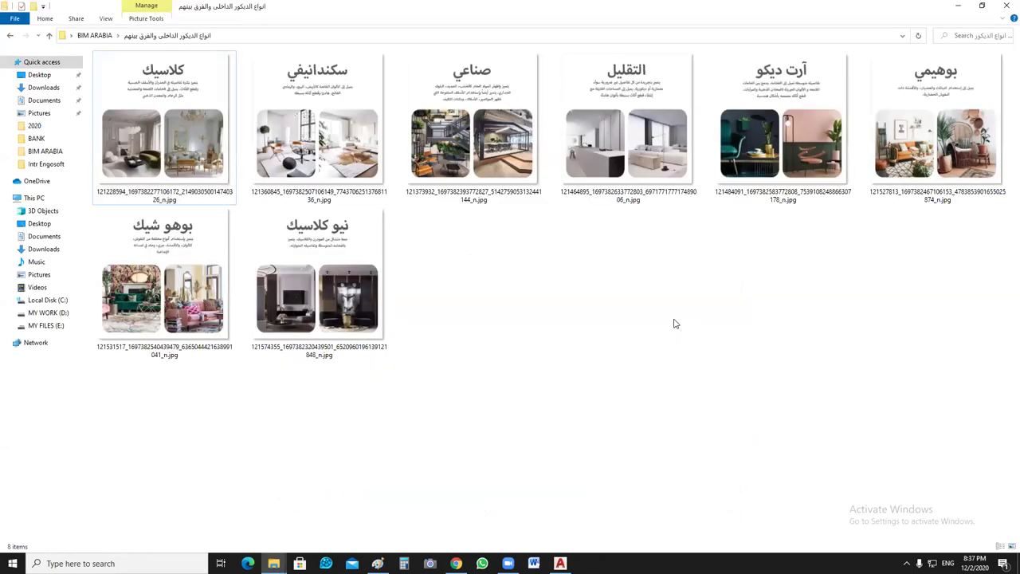
pyautogui.click(338, 131)
pyautogui.doubleClick(338, 131)
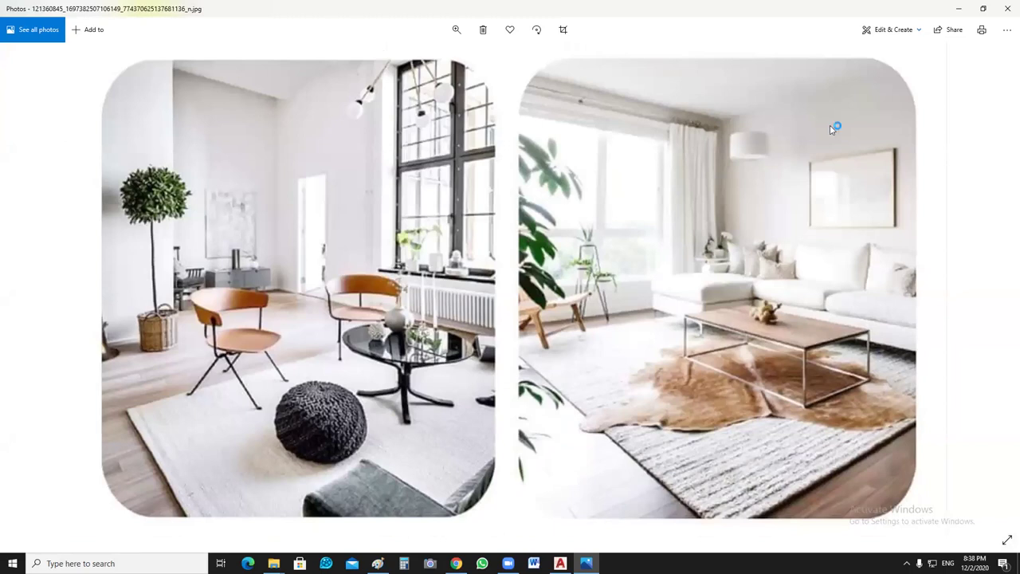
# Step: Close the Scandinavian image viewer to return to the decor folder
pyautogui.click(782, 199)
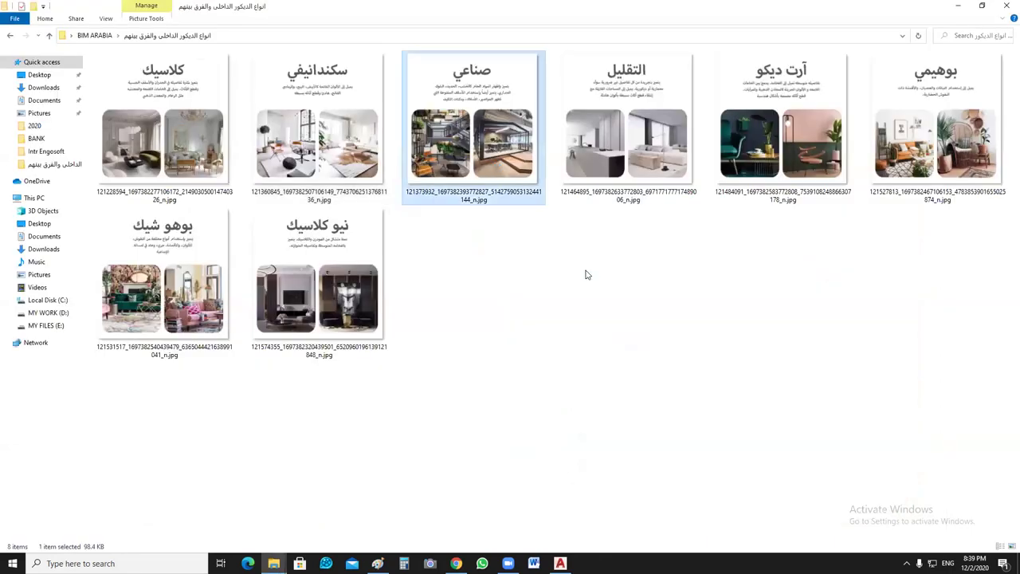
# Step: Open the selected صناعي industrial decor image in Photos
pyautogui.press('Return')
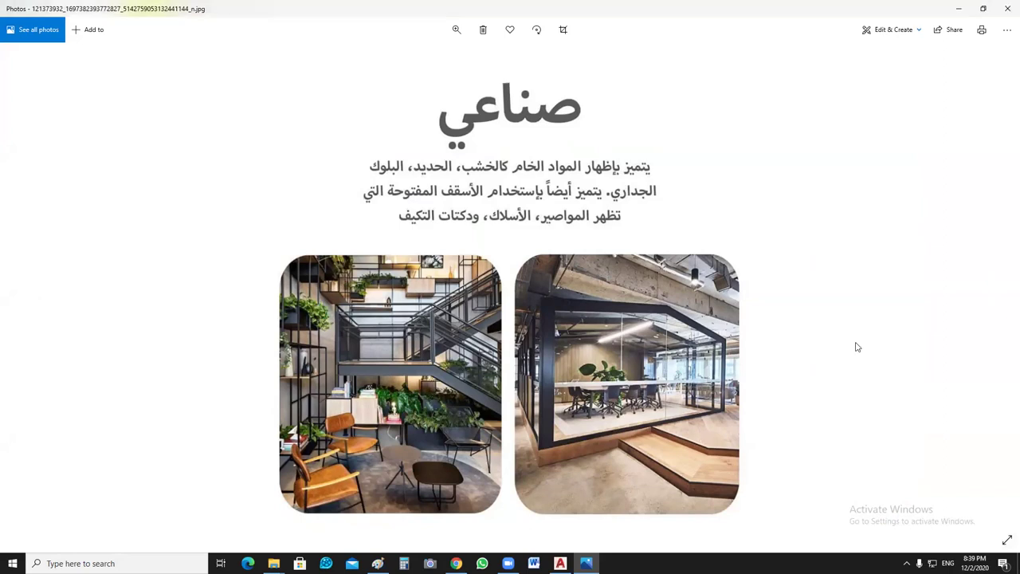
# Step: Zoom in on the industrial image's two interior photos
pyautogui.scroll(1, 561, 371)
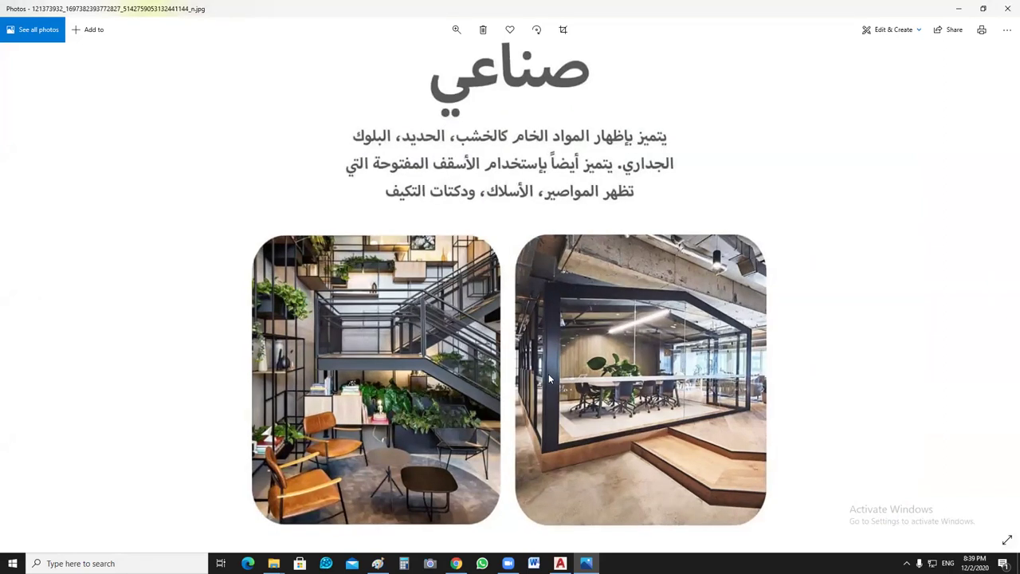
pyautogui.scroll(1, 627, 371)
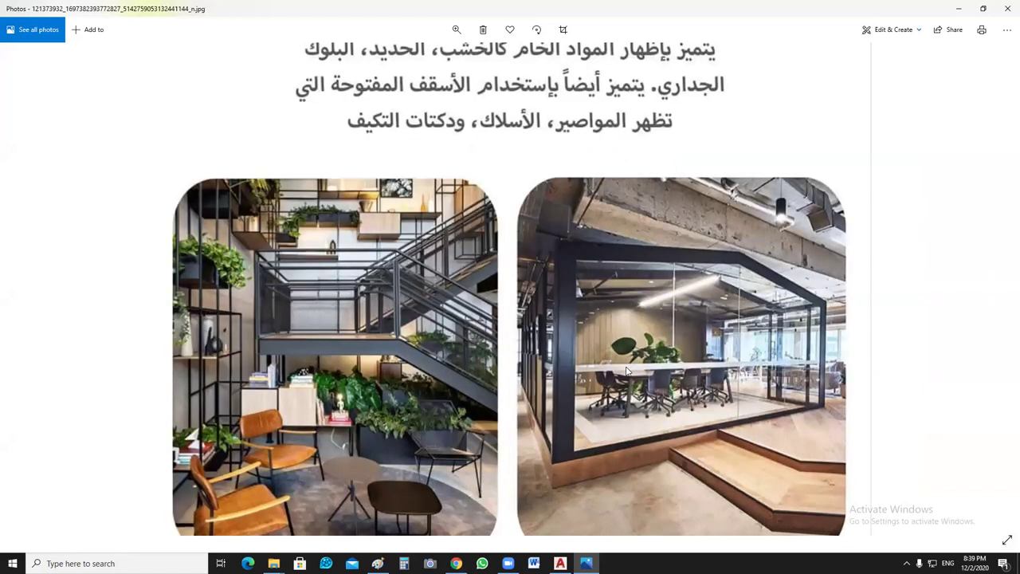
pyautogui.scroll(1, 627, 371)
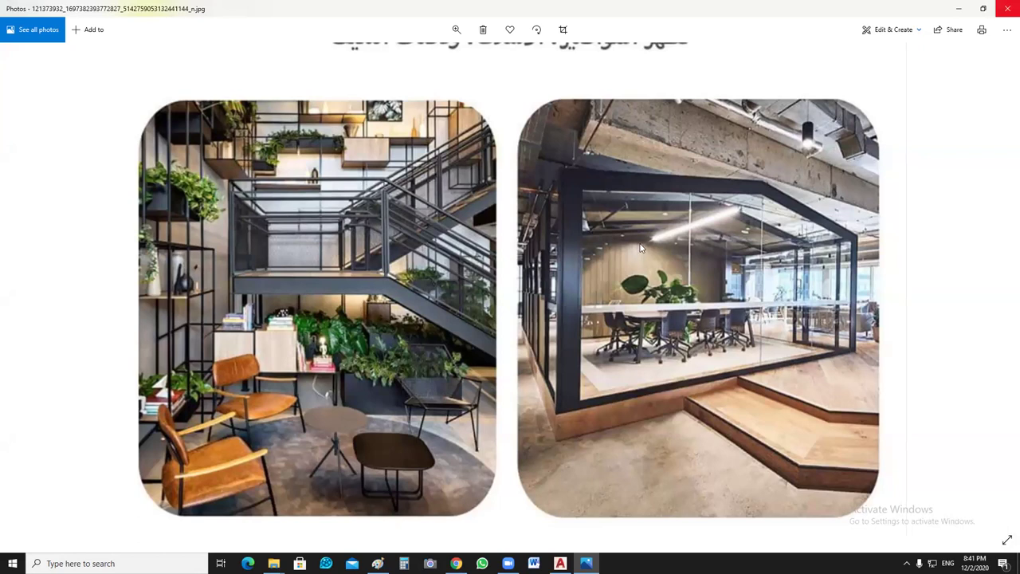
# Step: Close the industrial image, open and zoom into the التقليل minimalist image, then close it
pyautogui.hotkey('alt', 'F4')
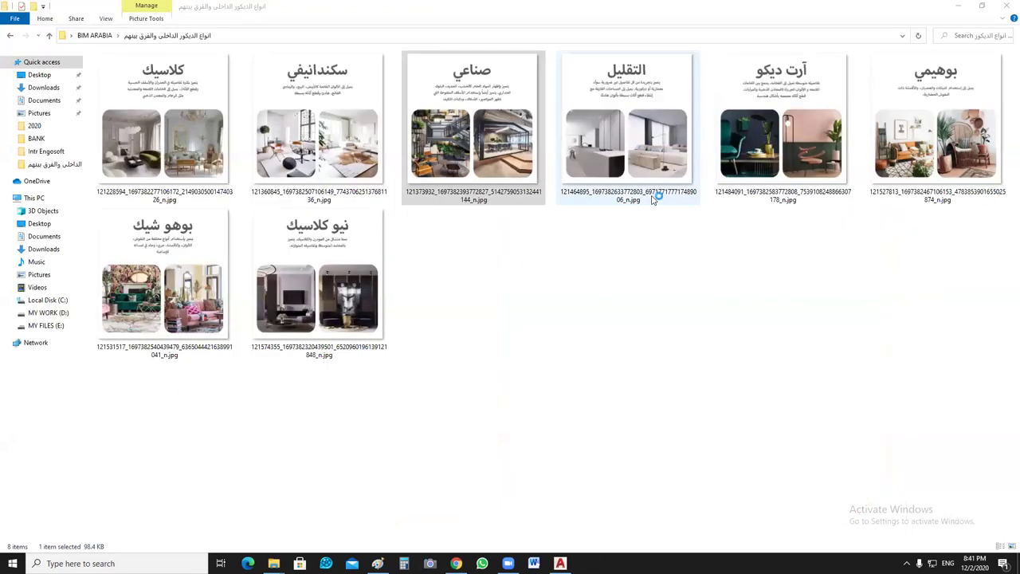
pyautogui.press('Right')
pyautogui.press('Return')
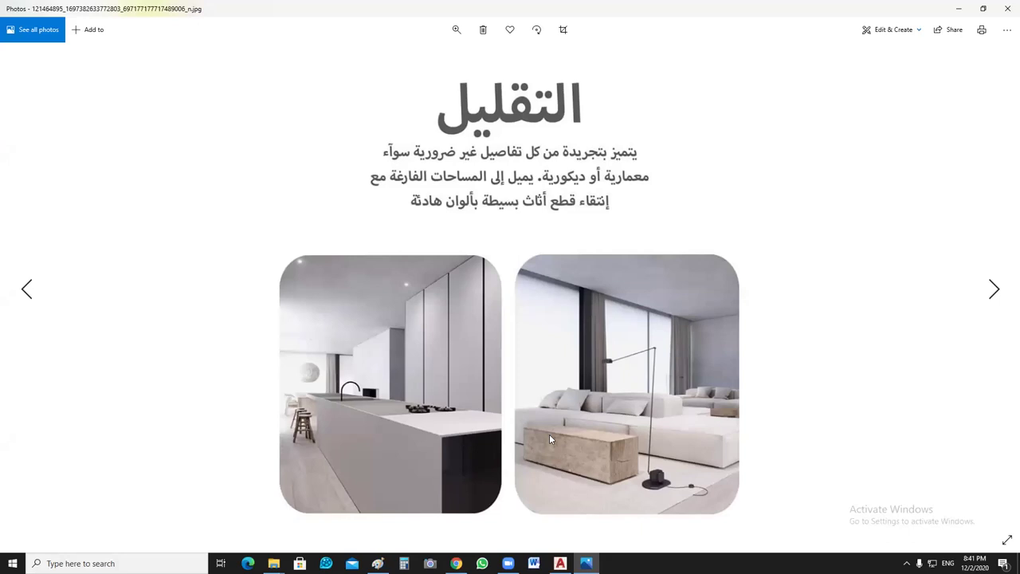
pyautogui.scroll(2, 599, 215)
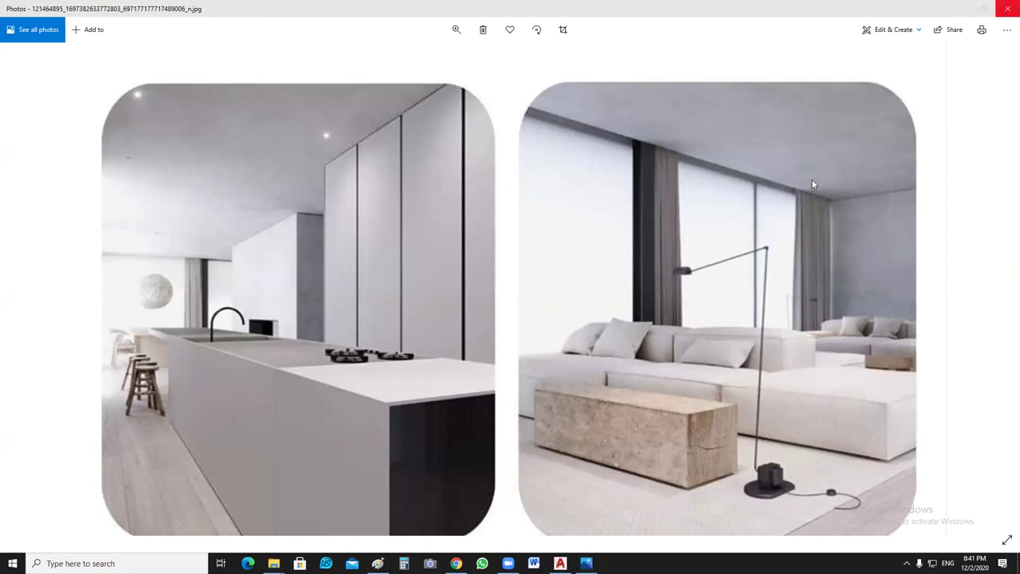
pyautogui.hotkey('alt', 'F4')
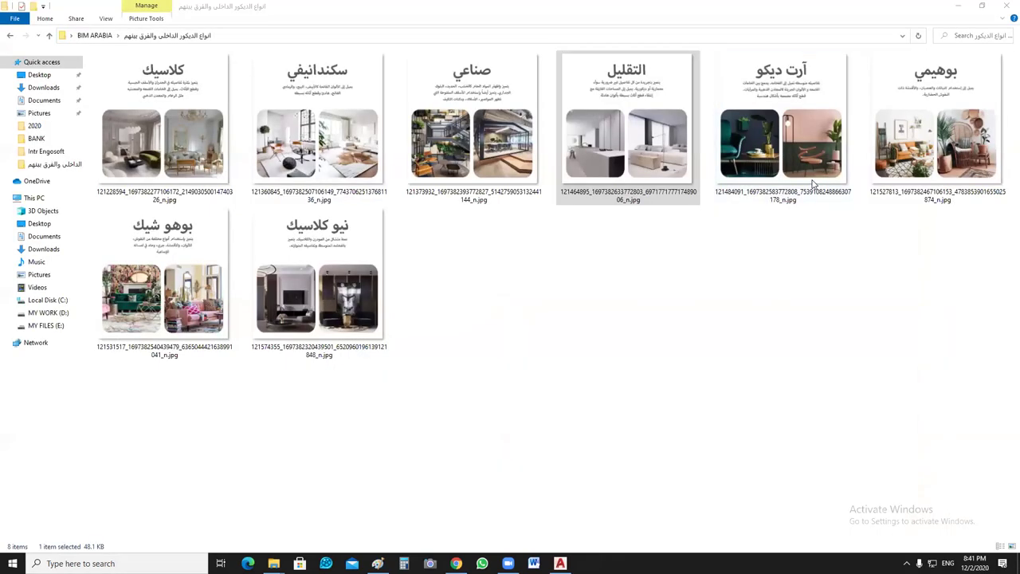
pyautogui.click(783, 131)
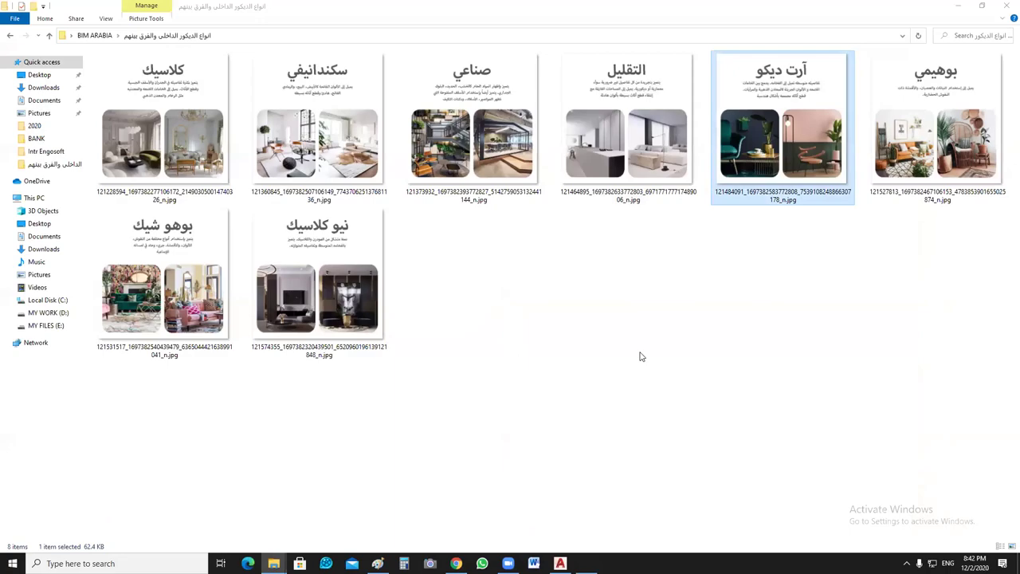
pyautogui.press('Return')
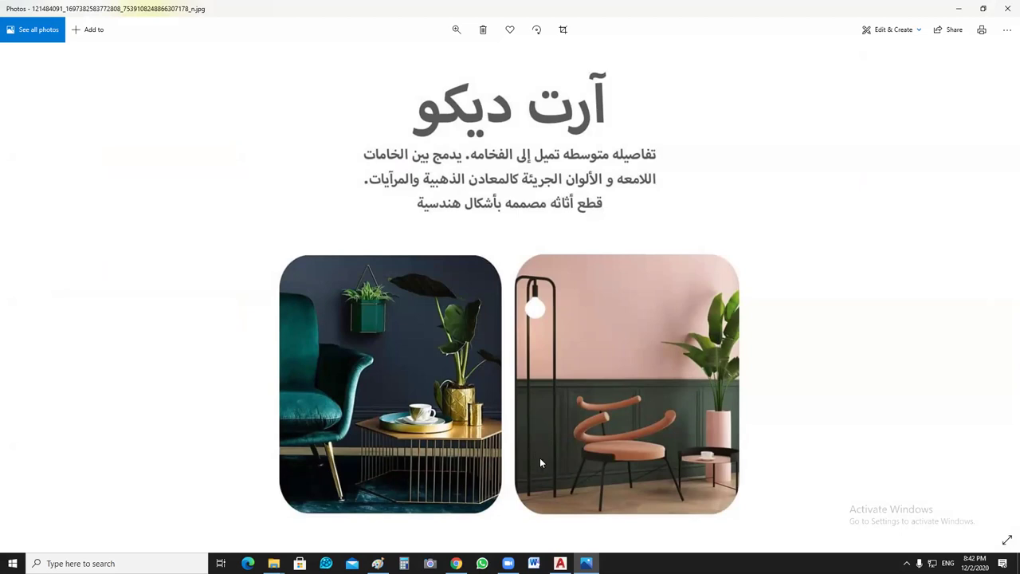
pyautogui.scroll(2, 539, 457)
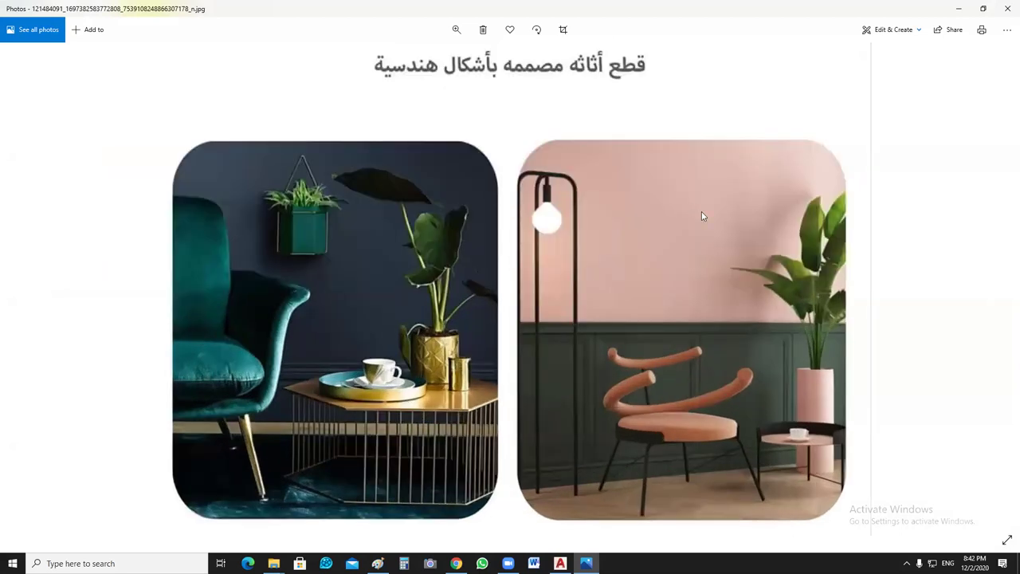
pyautogui.scroll(1, 702, 216)
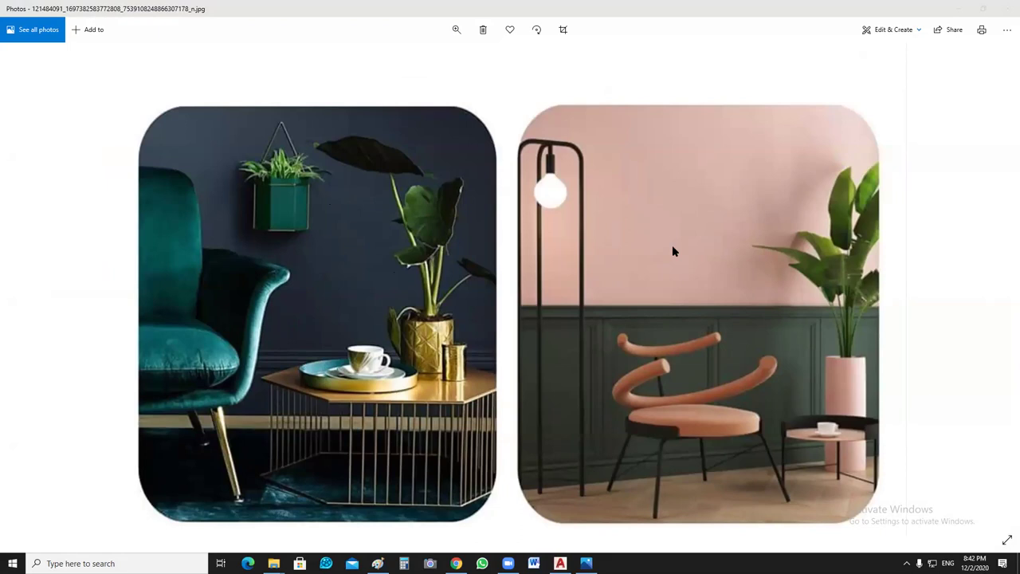
pyautogui.scroll(-2, 697, 241)
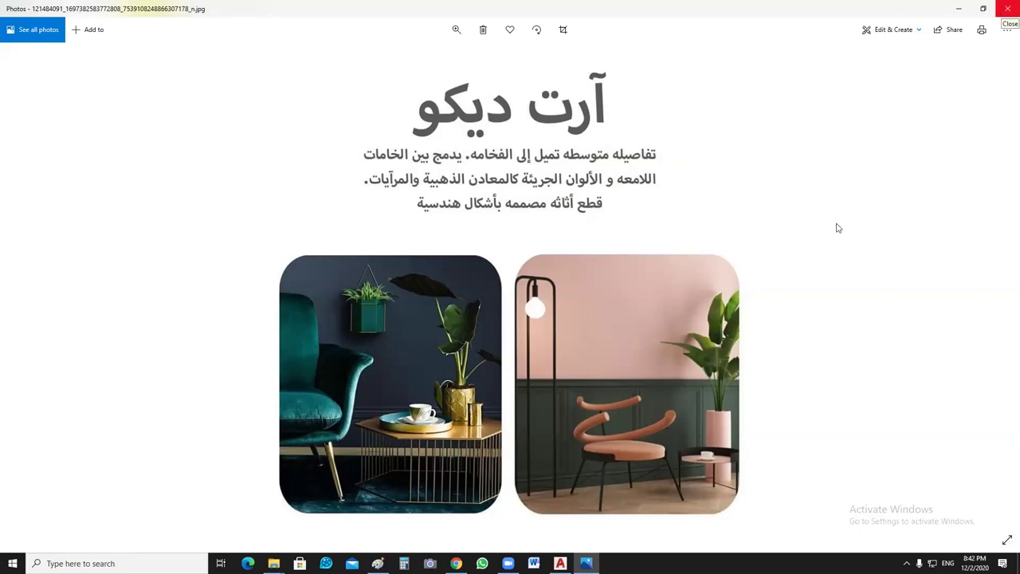
pyautogui.hotkey('alt', 'F4')
pyautogui.press('Right')
# Step: Open the بوهيمي Bohemian image, zoom in and back out, then close it
pyautogui.press('Return')
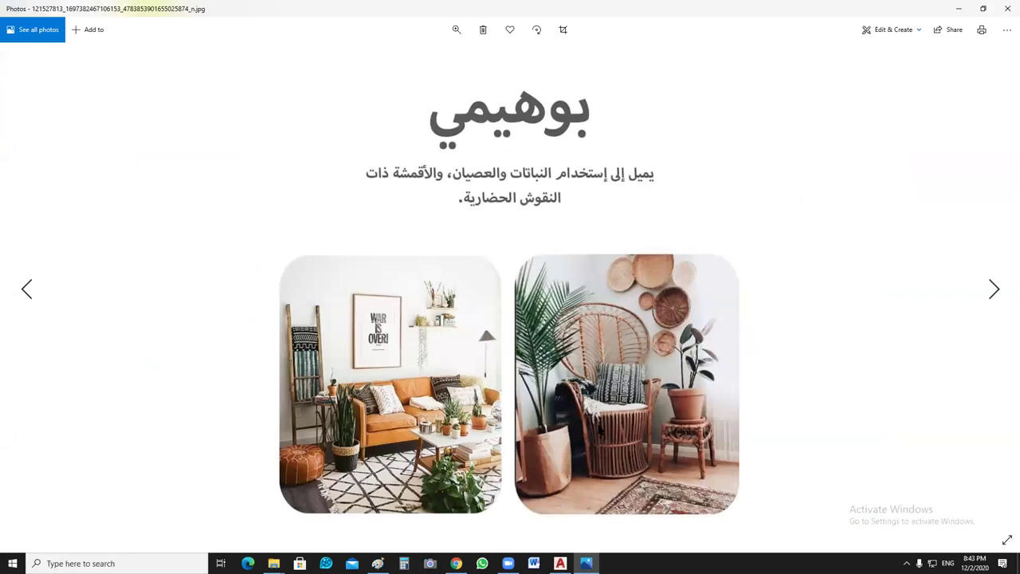
pyautogui.scroll(2, 600, 426)
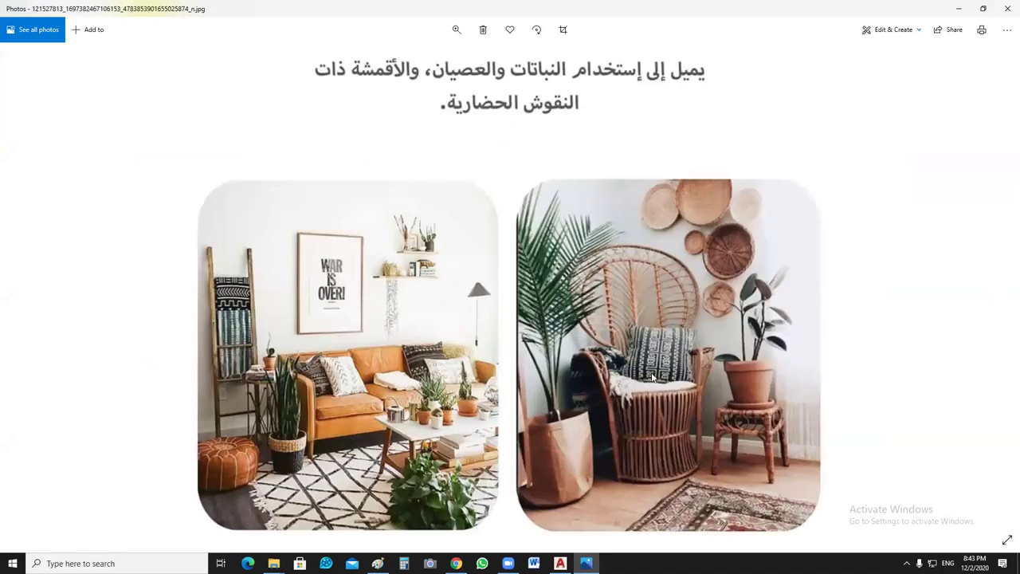
pyautogui.scroll(1, 629, 343)
pyautogui.scroll(1, 708, 297)
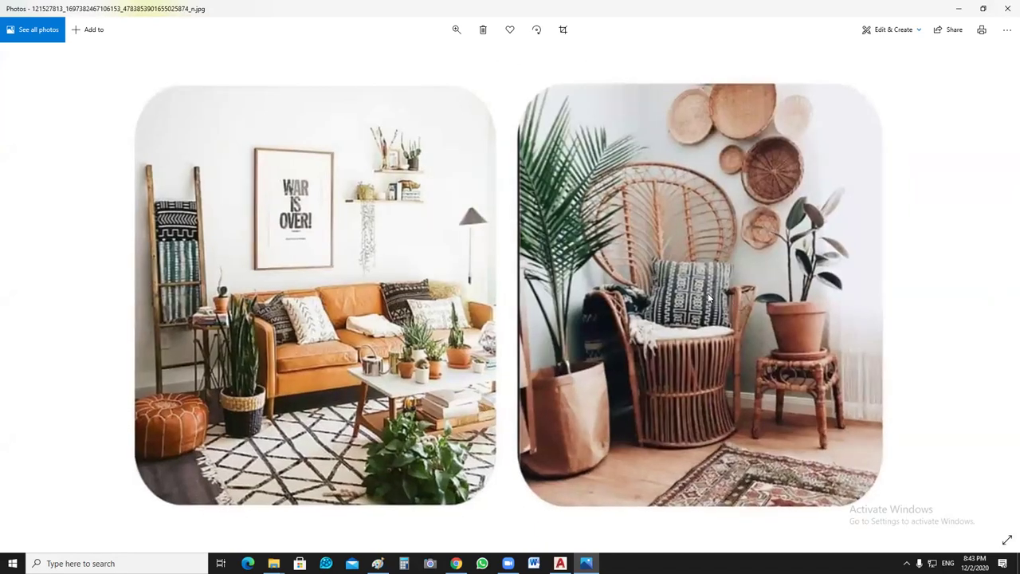
pyautogui.scroll(-3, 645, 303)
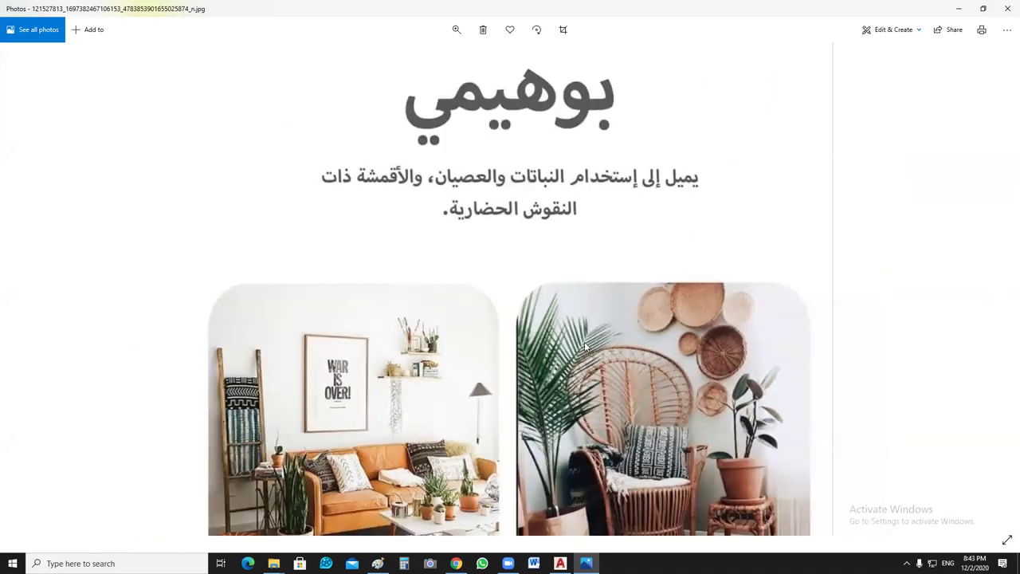
pyautogui.scroll(-1, 587, 346)
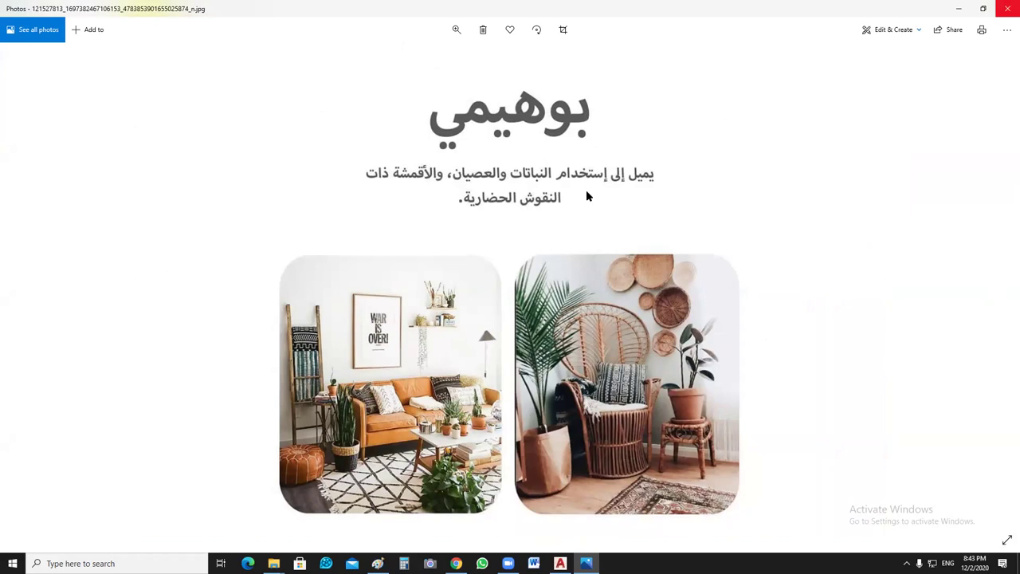
pyautogui.hotkey('alt', 'F4')
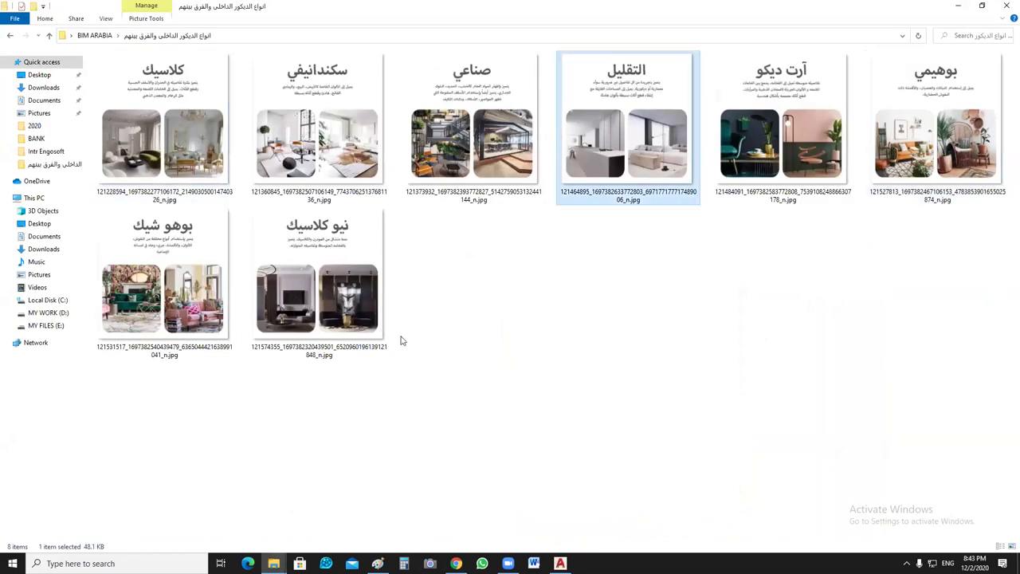
# Step: Open the نيو كلاسيك (Neo-Classic) style board in Photos and zoom in on it
pyautogui.doubleClick(323, 273)
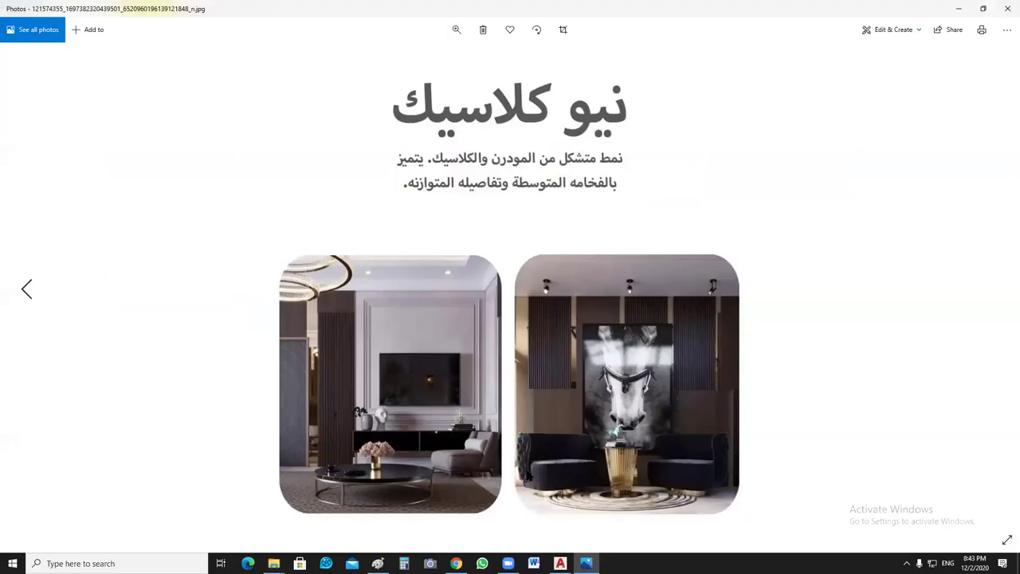
pyautogui.keyDown('ctrl'); pyautogui.scroll(2, 529, 474); pyautogui.keyUp('ctrl')
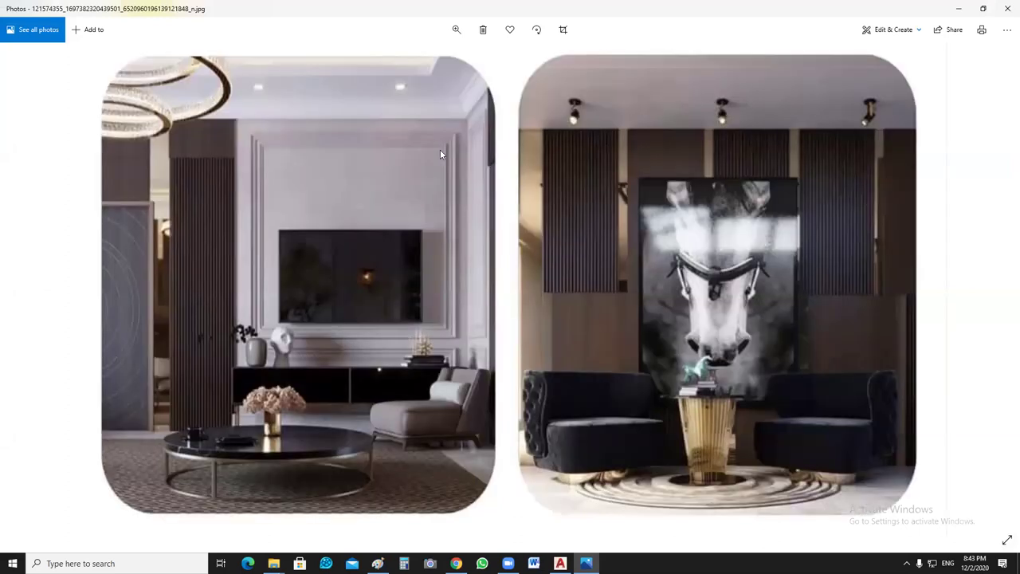
pyautogui.click(148, 115)
# Step: Zoom in and out over the TV-wall living room and horse-painting lounge, then close the Neo-Classic board
pyautogui.click(314, 462)
pyautogui.click(433, 407)
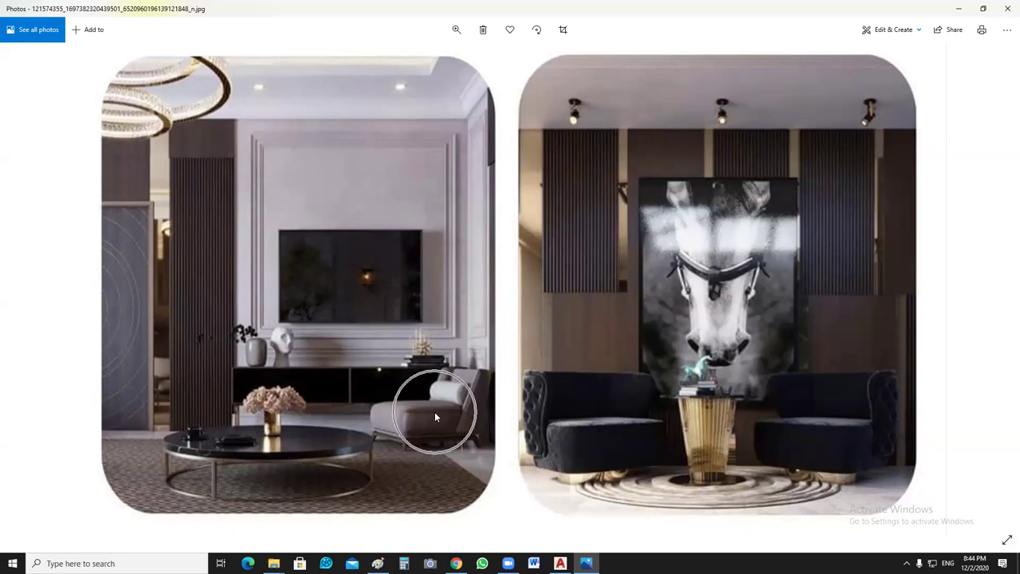
pyautogui.click(451, 419)
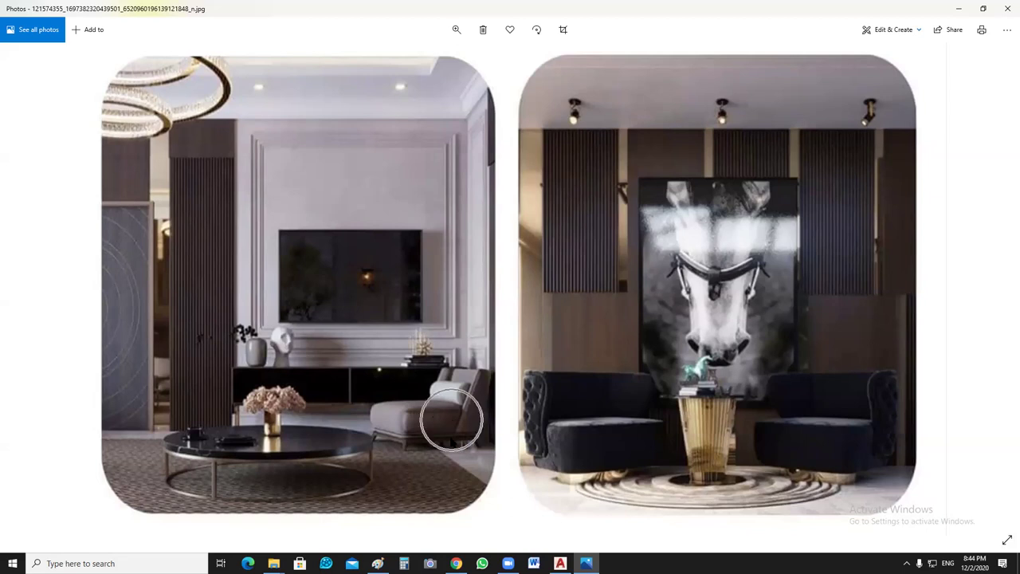
pyautogui.keyDown('ctrl'); pyautogui.scroll(2, 451, 419); pyautogui.keyUp('ctrl')
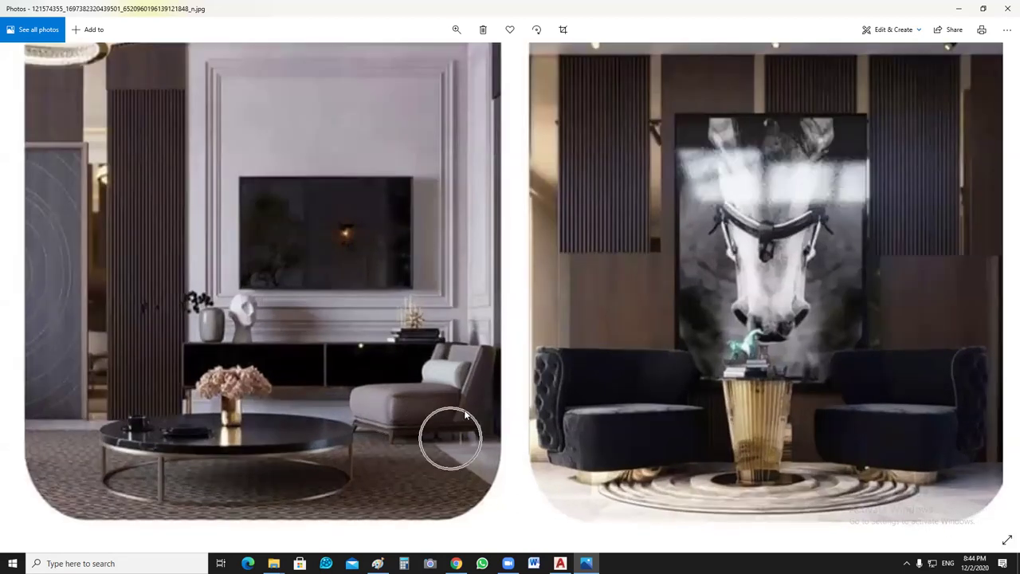
pyautogui.keyDown('ctrl'); pyautogui.scroll(1, 438, 397); pyautogui.keyUp('ctrl')
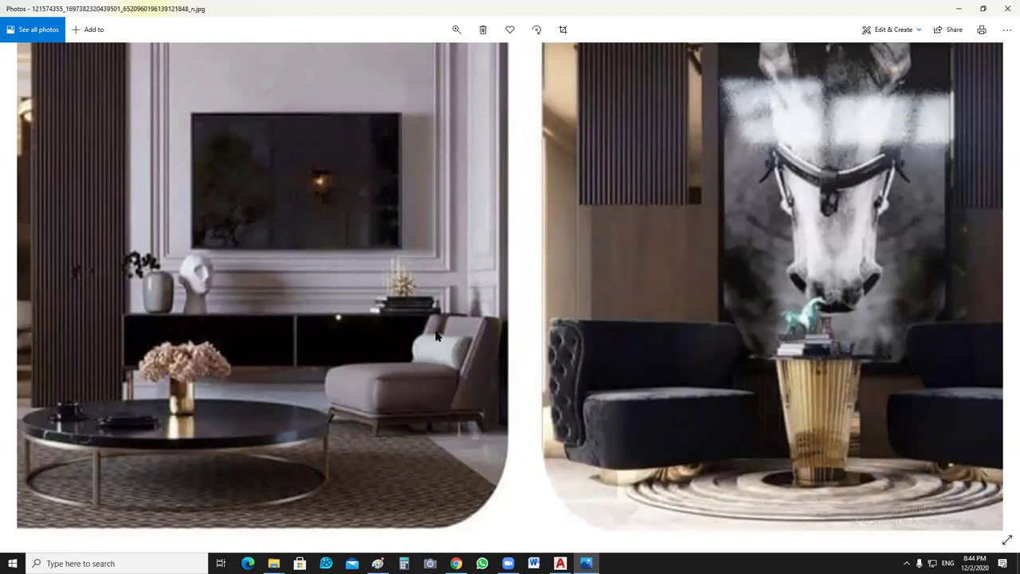
pyautogui.keyDown('ctrl'); pyautogui.scroll(-3, 426, 386); pyautogui.keyUp('ctrl')
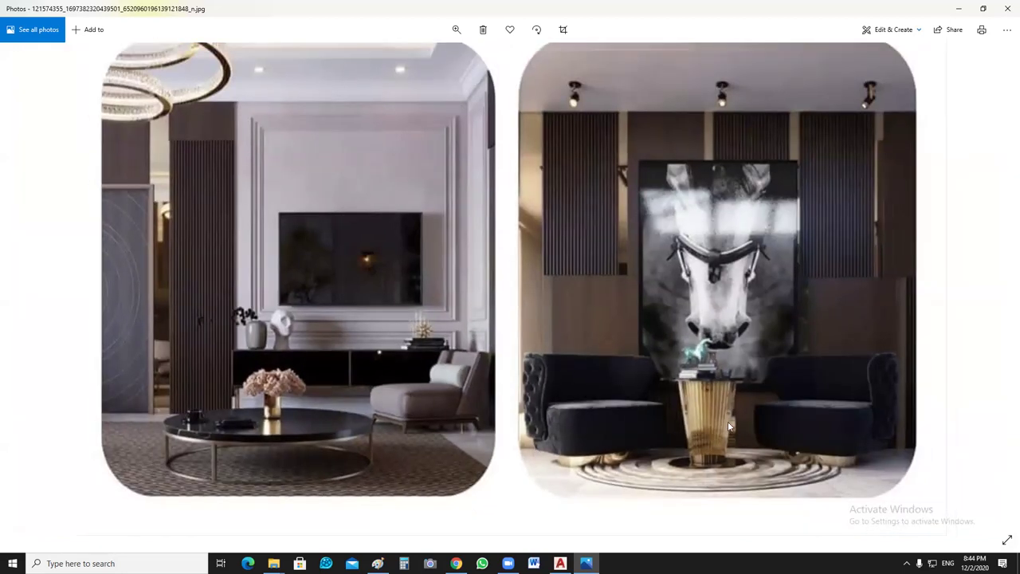
pyautogui.keyDown('ctrl'); pyautogui.scroll(1, 440, 316); pyautogui.keyUp('ctrl')
pyautogui.keyDown('ctrl'); pyautogui.scroll(1, 424, 326); pyautogui.keyUp('ctrl')
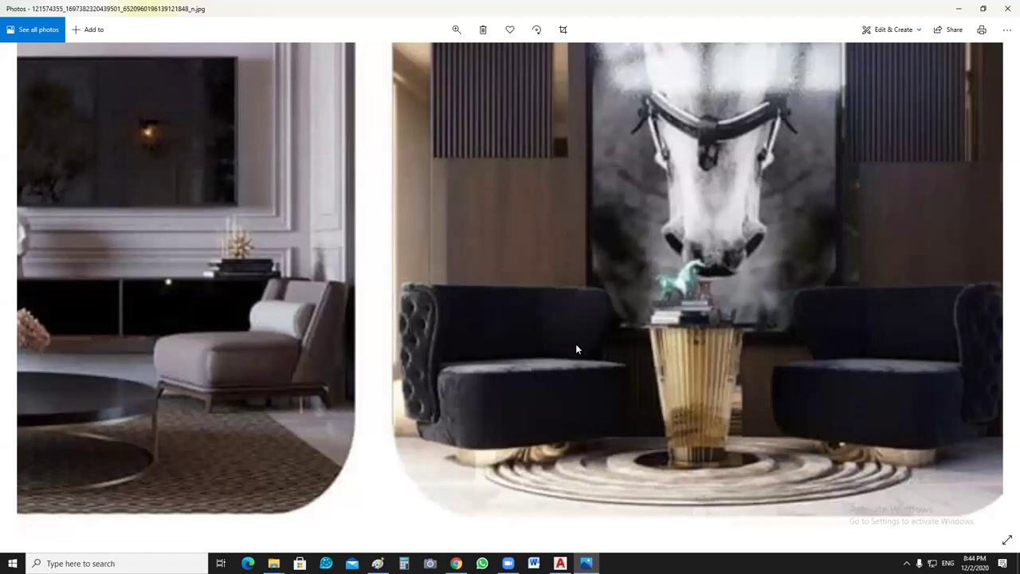
pyautogui.keyDown('ctrl'); pyautogui.scroll(-2, 656, 333); pyautogui.keyUp('ctrl')
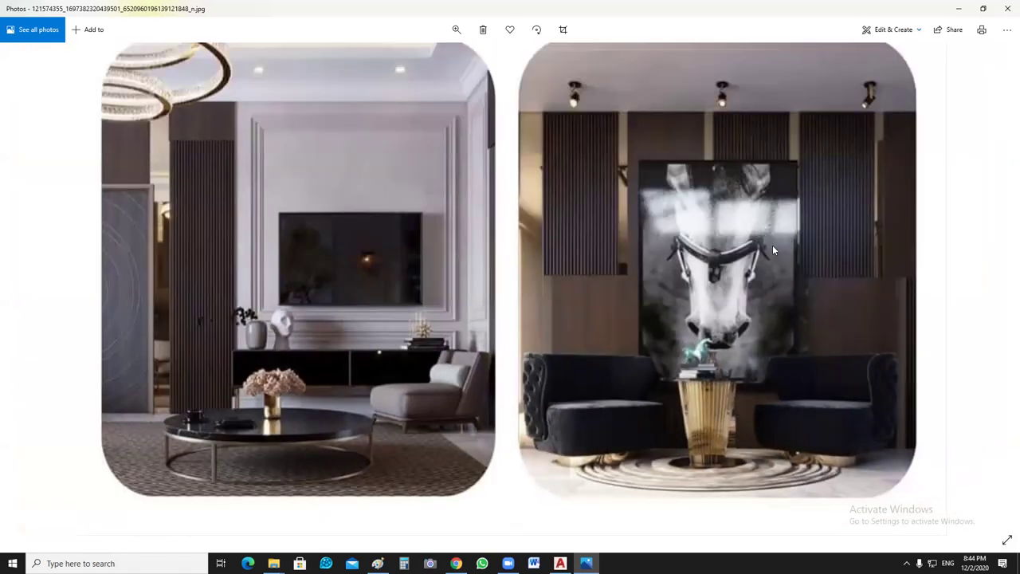
pyautogui.keyDown('ctrl'); pyautogui.scroll(-1, 599, 225); pyautogui.keyUp('ctrl')
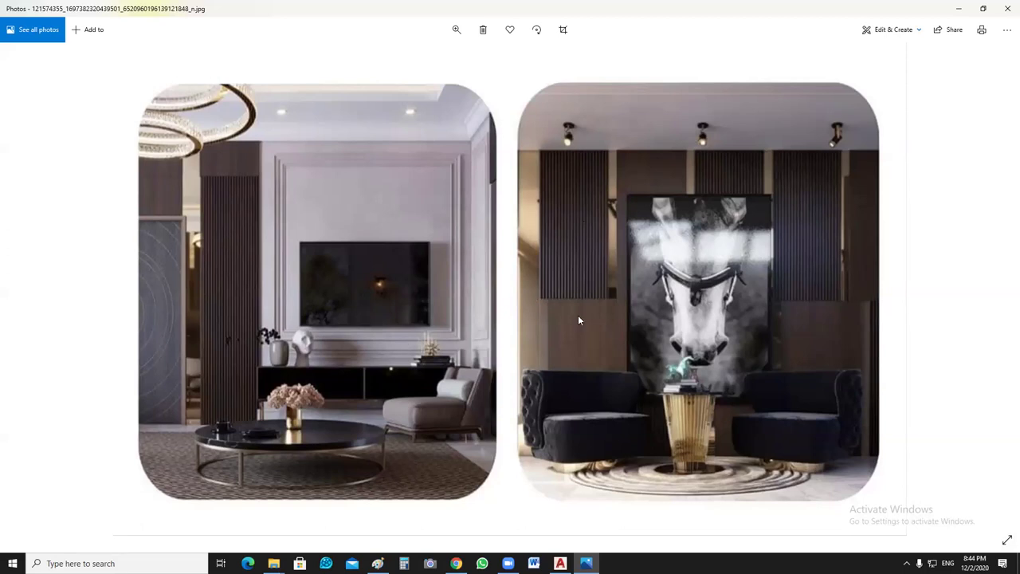
pyautogui.keyDown('ctrl'); pyautogui.scroll(-3, 598, 310); pyautogui.keyUp('ctrl')
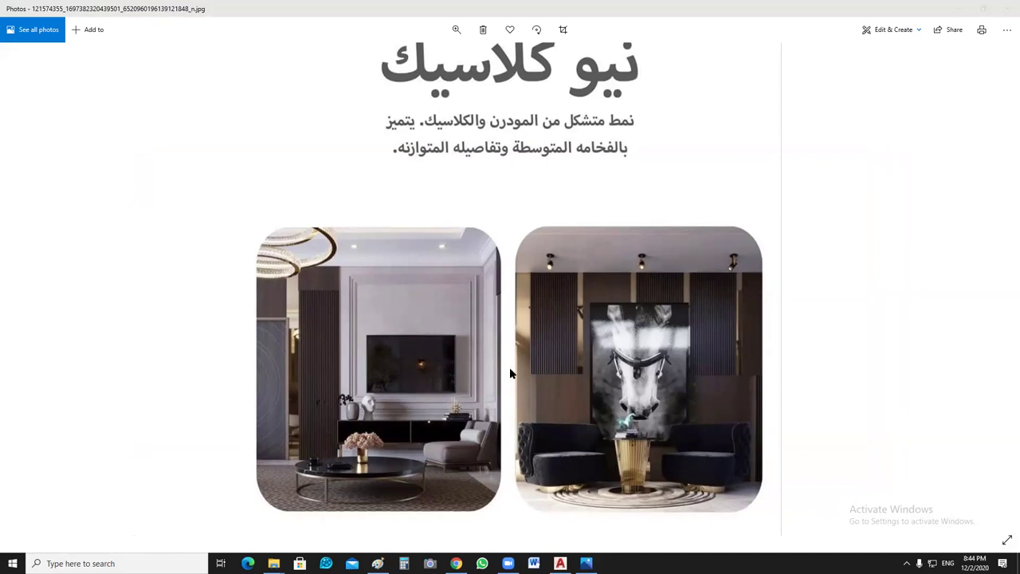
pyautogui.scroll(3, 582, 346)
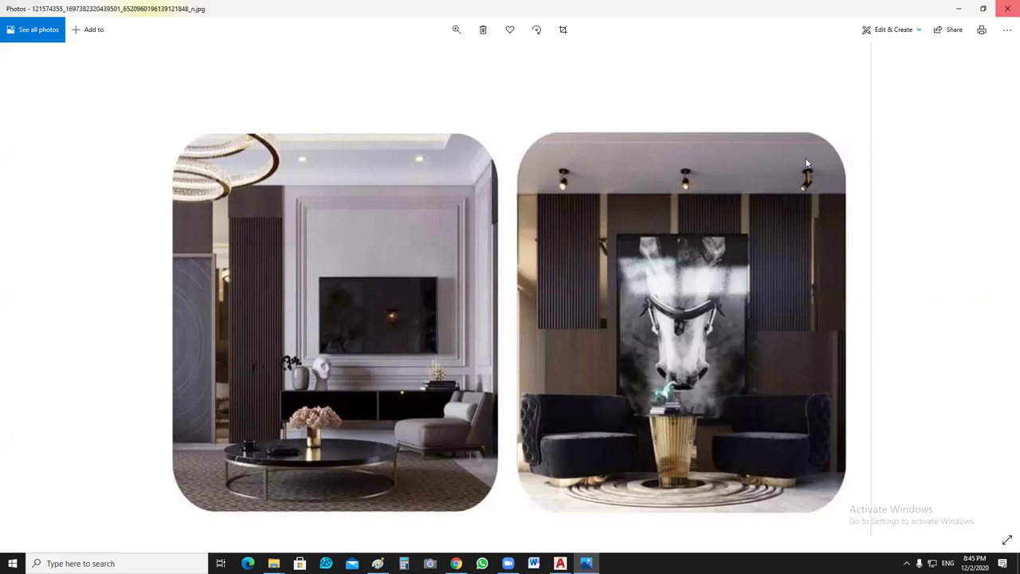
pyautogui.hotkey('alt', 'F4')
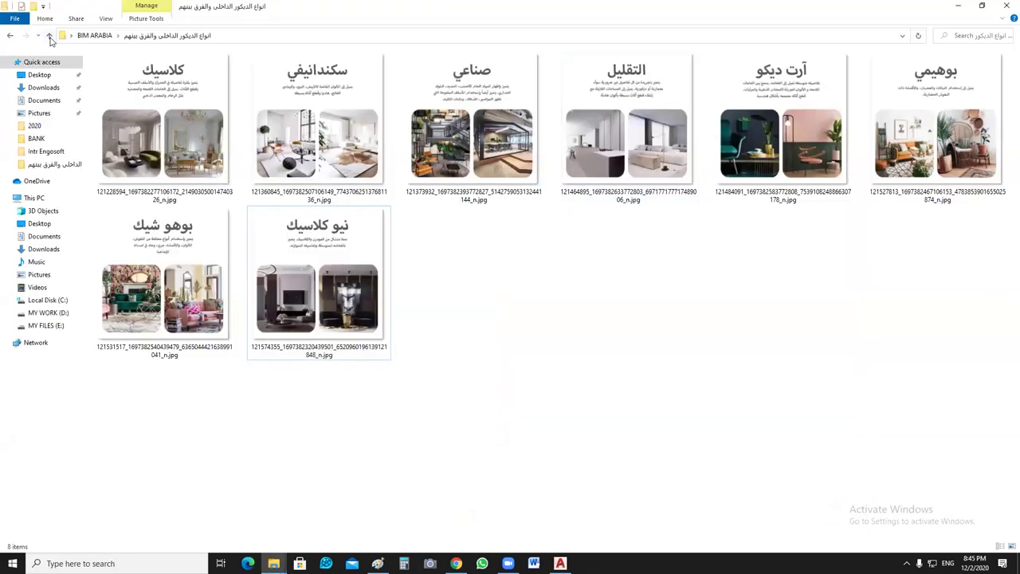
# Step: Go up to the BIM ARABIA folder and bring the AutoCAD floor plan back in front
pyautogui.hotkey('alt', 'Up')
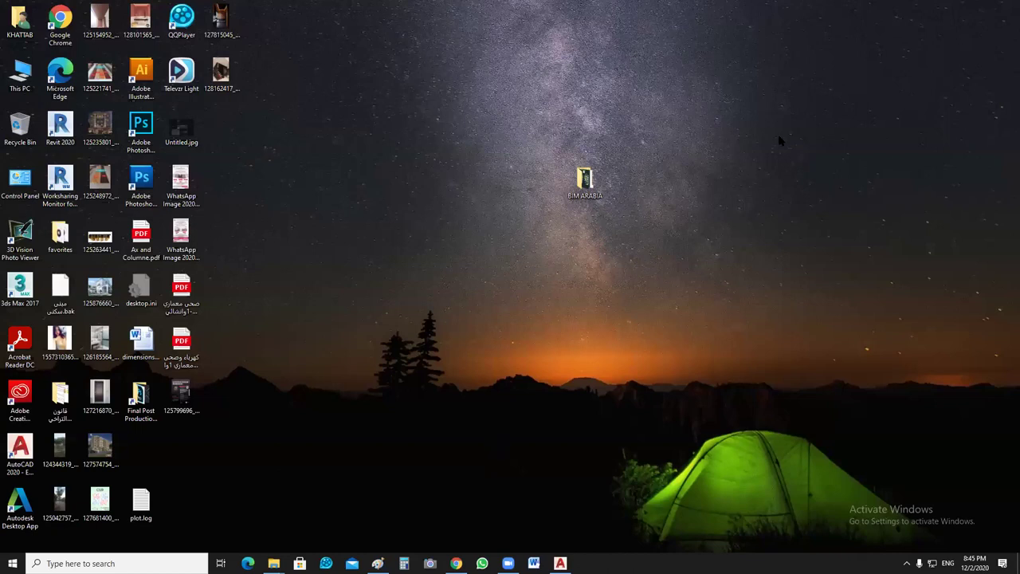
pyautogui.hotkey('alt', 'Tab')
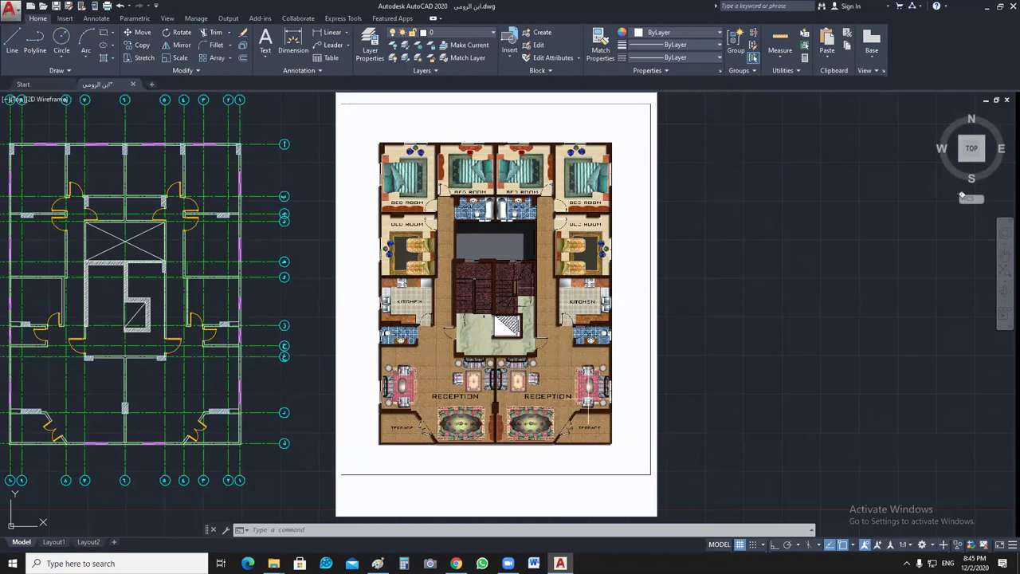
# Step: Switch from the AutoCAD floor plan to the blank black Paint canvas
pyautogui.hotkey('alt', 'Tab')
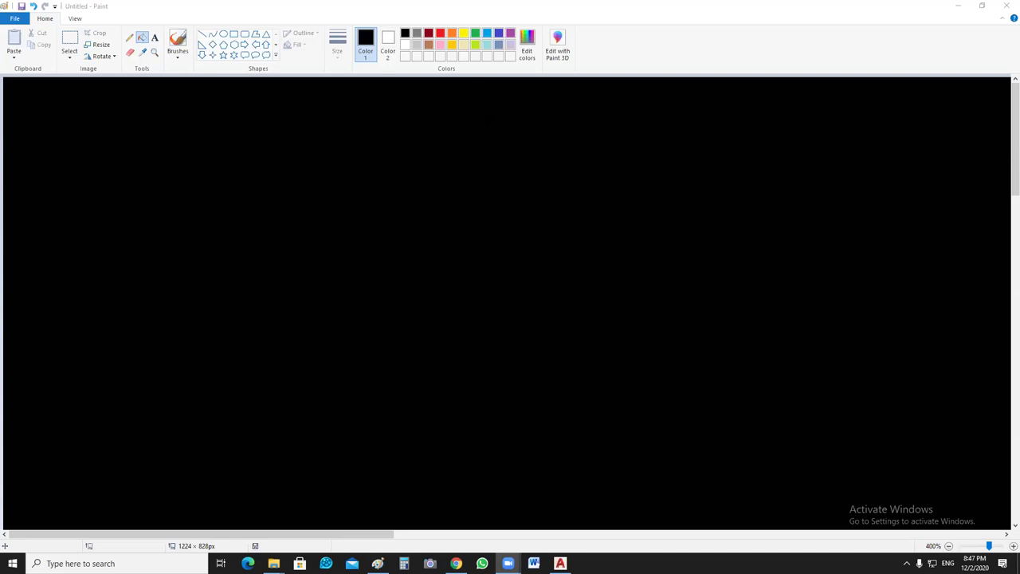
# Step: Handwrite the heading 'Plan' in green and underline it
pyautogui.moveTo(487, 127); pyautogui.dragTo(481, 117)
pyautogui.moveTo(516, 78)
pyautogui.mouseDown()
pyautogui.moveTo(522, 128)
pyautogui.moveTo(577, 118)
pyautogui.mouseUp()
pyautogui.moveTo(476, 138)
pyautogui.mouseDown()
pyautogui.moveTo(741, 145)
pyautogui.moveTo(671, 156)
pyautogui.mouseUp()
pyautogui.moveTo(687, 140); pyautogui.dragTo(688, 170)
# Step: Handwrite a green Arabic subtitle beneath 'Plan' and underline it
pyautogui.moveTo(623, 188)
pyautogui.mouseDown()
pyautogui.moveTo(660, 155)
pyautogui.moveTo(595, 180)
pyautogui.moveTo(620, 160)
pyautogui.mouseUp()
pyautogui.moveTo(564, 181); pyautogui.dragTo(566, 211)
pyautogui.moveTo(548, 164)
pyautogui.mouseDown()
pyautogui.moveTo(514, 190)
pyautogui.moveTo(522, 181)
pyautogui.mouseUp()
pyautogui.click(469, 201)
pyautogui.moveTo(462, 169); pyautogui.dragTo(442, 174)
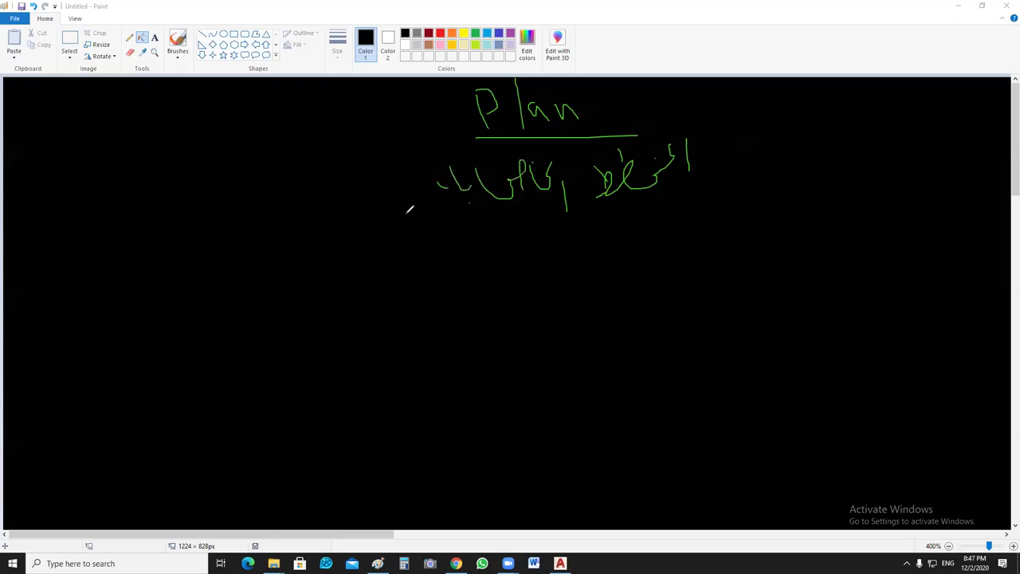
pyautogui.moveTo(448, 190); pyautogui.dragTo(405, 214)
pyautogui.moveTo(363, 202); pyautogui.dragTo(348, 242)
pyautogui.moveTo(792, 221); pyautogui.dragTo(344, 258)
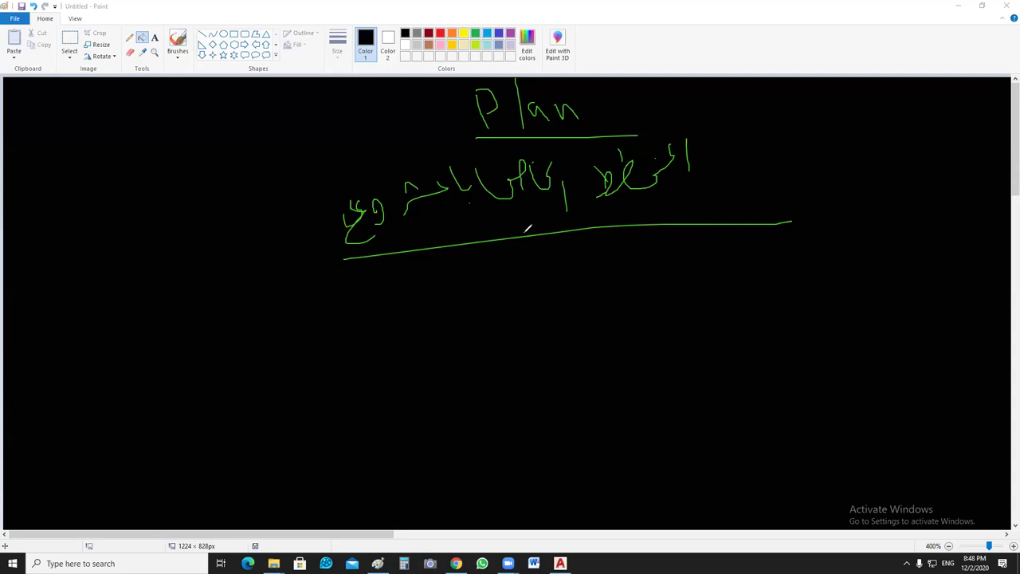
# Step: Draw a pink arrow down-left to a pink underlined 'Plan' with Arabic text beneath
pyautogui.moveTo(526, 237); pyautogui.dragTo(343, 374)
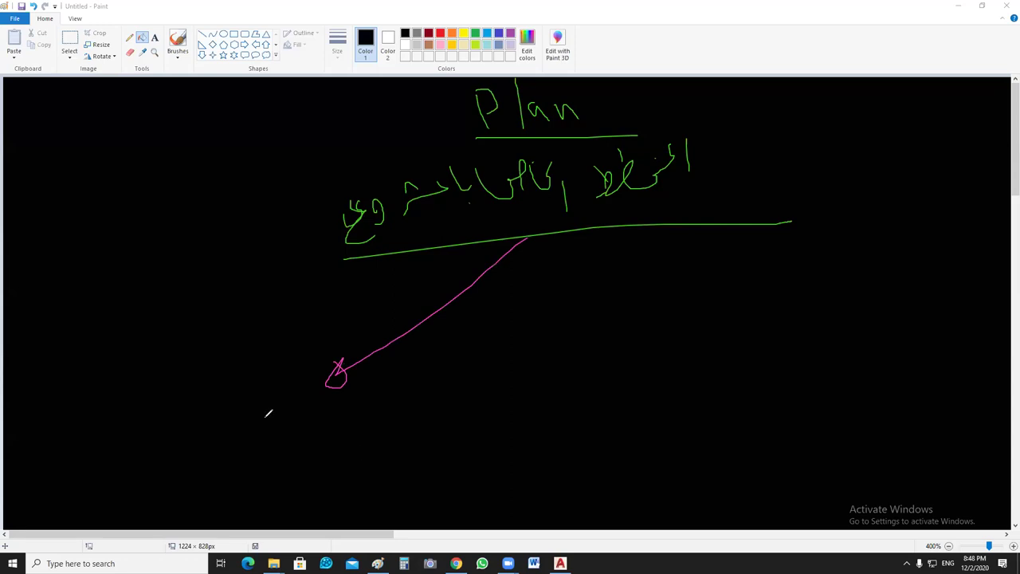
pyautogui.moveTo(269, 412)
pyautogui.mouseDown()
pyautogui.moveTo(319, 412)
pyautogui.moveTo(330, 401)
pyautogui.moveTo(338, 418)
pyautogui.moveTo(247, 455)
pyautogui.mouseUp()
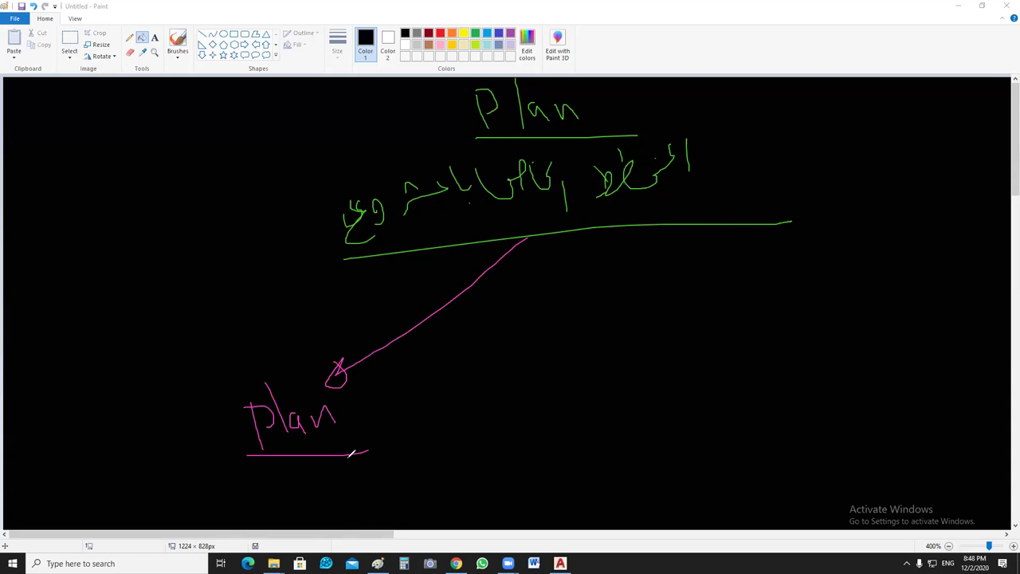
pyautogui.moveTo(327, 465)
pyautogui.mouseDown()
pyautogui.moveTo(260, 487)
pyautogui.moveTo(254, 505)
pyautogui.moveTo(230, 487)
pyautogui.mouseUp()
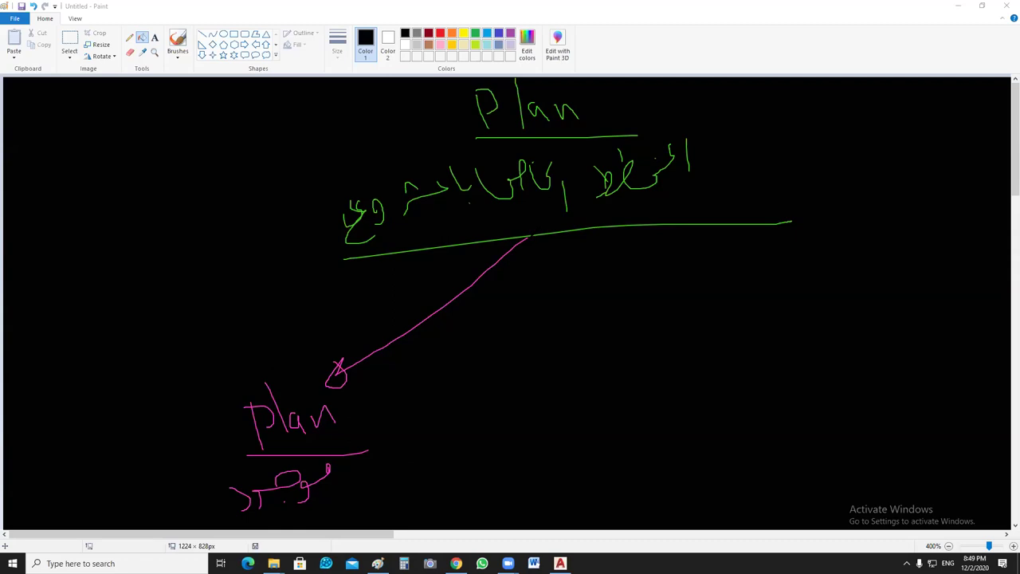
# Step: Draw a second pink arrow down-right to an underlined Arabic label with an Arabic word beneath
pyautogui.moveTo(530, 236); pyautogui.dragTo(588, 312)
pyautogui.moveTo(628, 343); pyautogui.dragTo(575, 368)
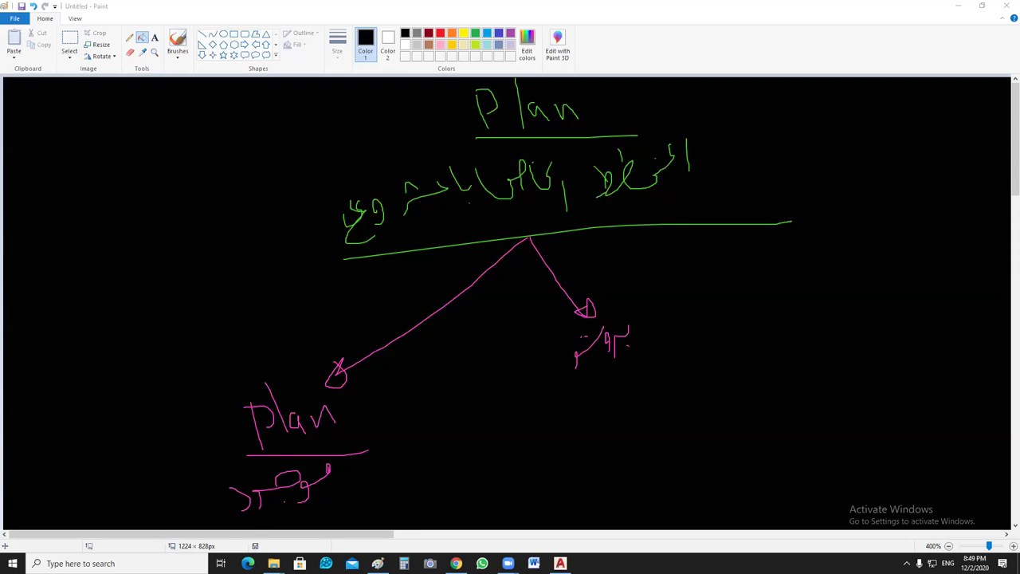
pyautogui.moveTo(614, 359); pyautogui.dragTo(650, 371)
pyautogui.moveTo(588, 375); pyautogui.dragTo(618, 395)
pyautogui.moveTo(555, 360); pyautogui.dragTo(557, 382)
pyautogui.moveTo(556, 419); pyautogui.dragTo(584, 393)
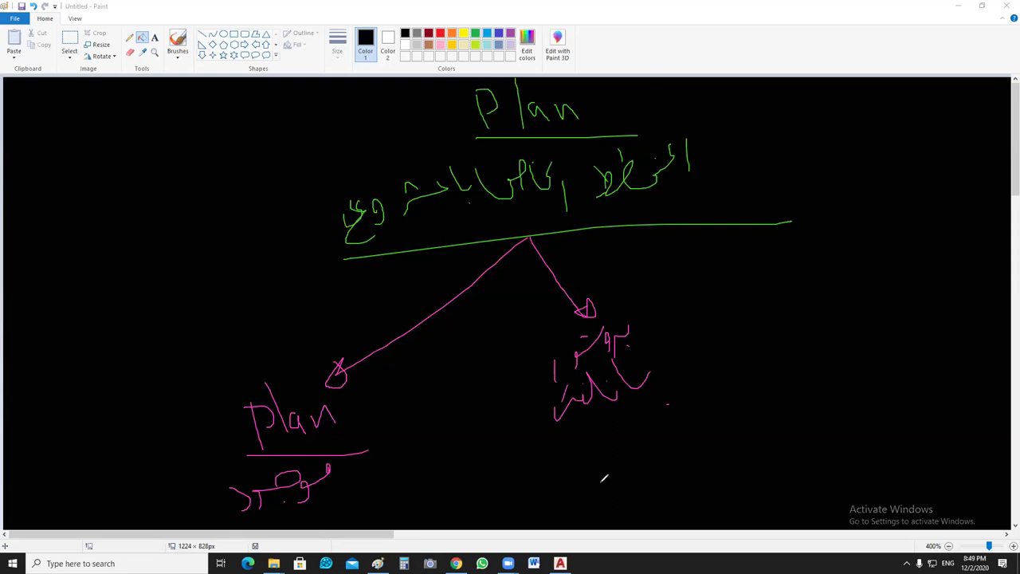
pyautogui.moveTo(680, 424); pyautogui.dragTo(529, 435)
pyautogui.moveTo(647, 446); pyautogui.dragTo(613, 487)
pyautogui.moveTo(591, 441)
pyautogui.mouseDown()
pyautogui.moveTo(544, 484)
pyautogui.moveTo(571, 464)
pyautogui.moveTo(507, 488)
pyautogui.moveTo(548, 444)
pyautogui.mouseUp()
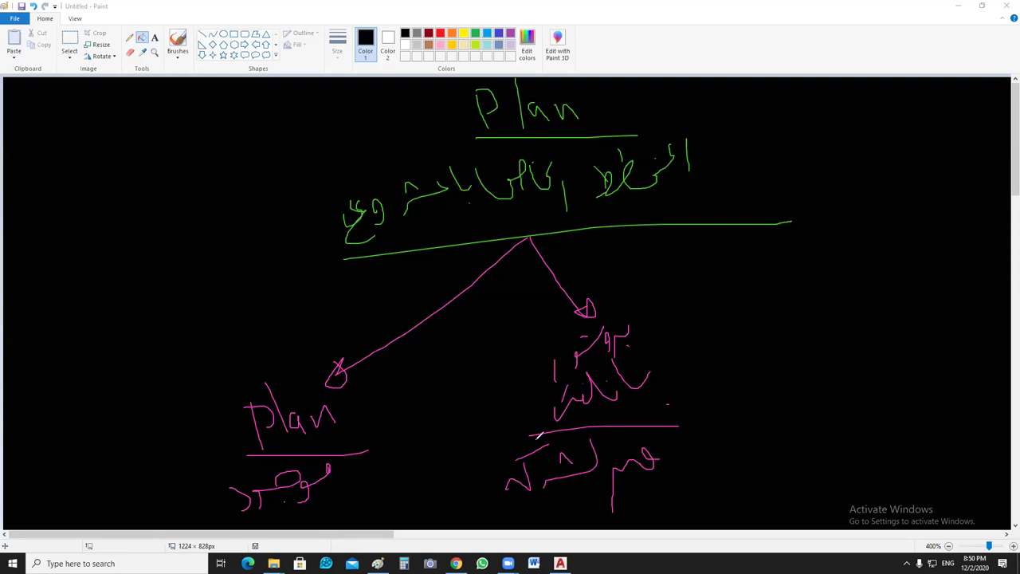
# Step: Finish the right label, add pink X marks, and draw a third pink arrow to a far-right Arabic label
pyautogui.moveTo(506, 345); pyautogui.dragTo(492, 375)
pyautogui.click(482, 360)
pyautogui.moveTo(531, 236)
pyautogui.mouseDown()
pyautogui.moveTo(872, 319)
pyautogui.moveTo(862, 331)
pyautogui.mouseUp()
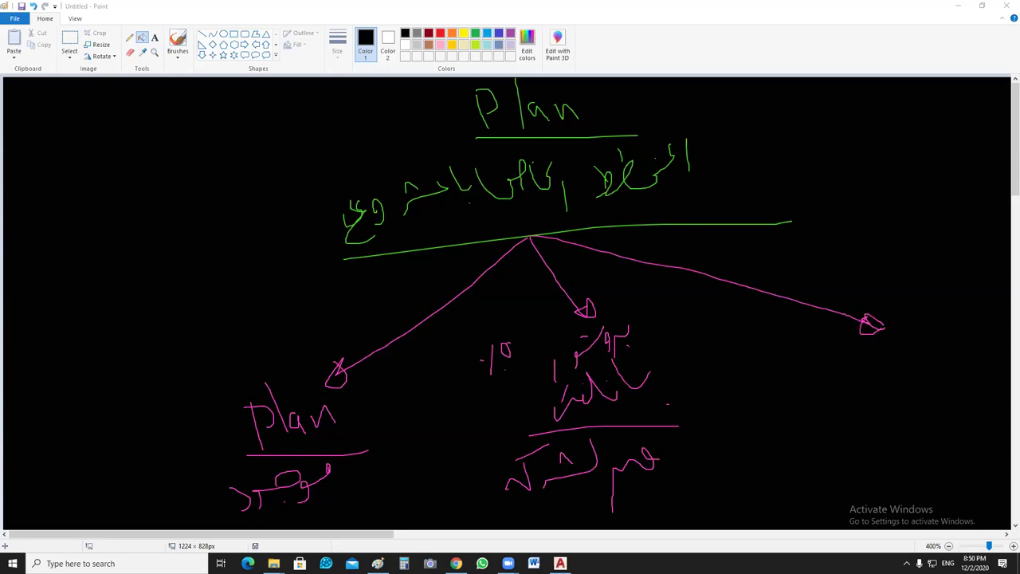
pyautogui.moveTo(423, 457)
pyautogui.mouseDown()
pyautogui.moveTo(410, 491)
pyautogui.moveTo(442, 500)
pyautogui.mouseUp()
pyautogui.moveTo(701, 496)
pyautogui.mouseDown()
pyautogui.moveTo(713, 462)
pyautogui.moveTo(725, 502)
pyautogui.mouseUp()
pyautogui.moveTo(953, 329)
pyautogui.mouseDown()
pyautogui.moveTo(953, 362)
pyautogui.moveTo(911, 378)
pyautogui.moveTo(842, 371)
pyautogui.moveTo(833, 389)
pyautogui.moveTo(784, 380)
pyautogui.mouseUp()
pyautogui.click(941, 336)
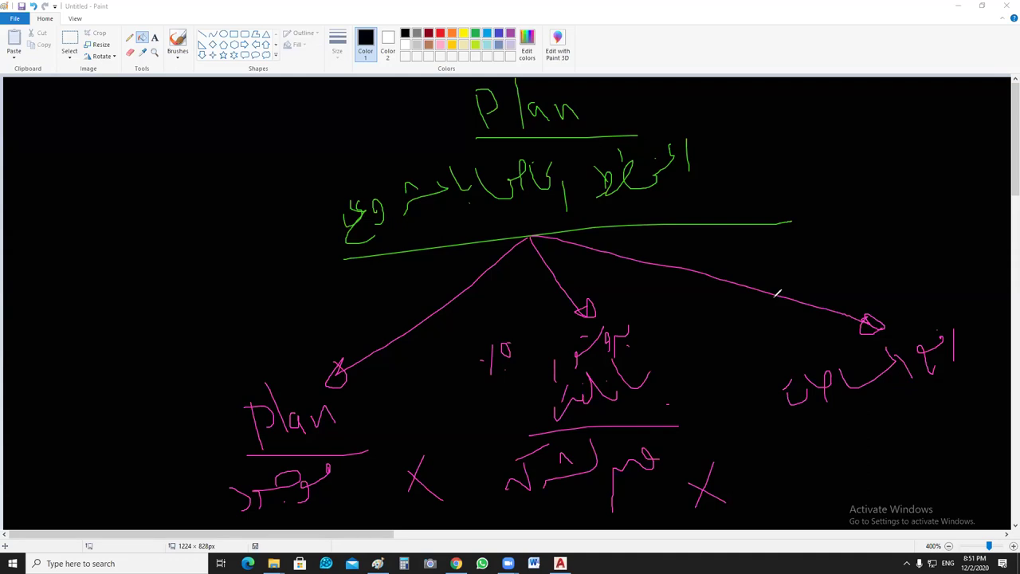
# Step: Draw a pink loop under the far-right Arabic label, then undo with Ctrl+Z
pyautogui.moveTo(985, 381)
pyautogui.mouseDown()
pyautogui.moveTo(833, 443)
pyautogui.moveTo(867, 425)
pyautogui.mouseUp()
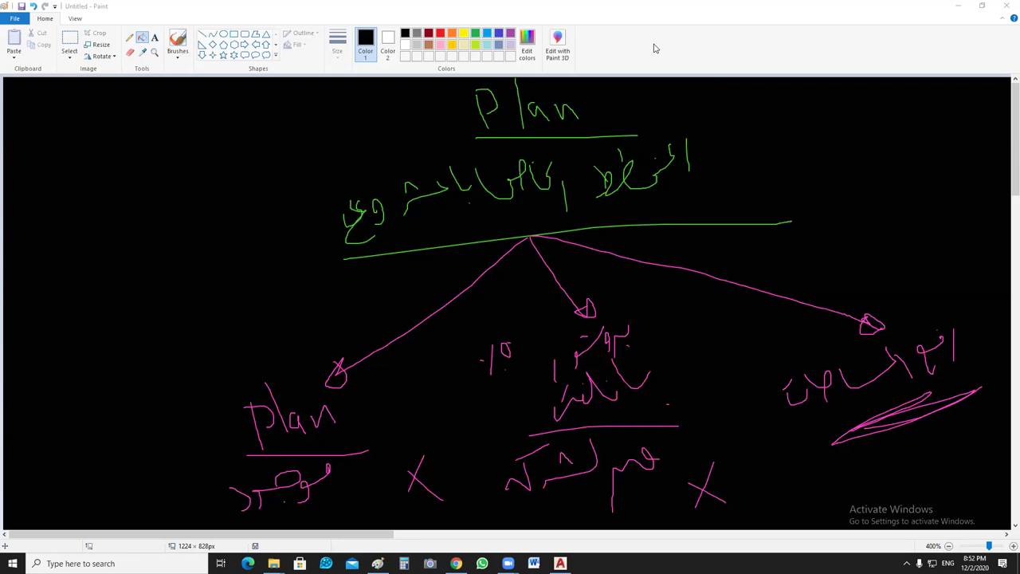
pyautogui.hotkey('ctrl', 'z')
pyautogui.hotkey('ctrl', 'z')
pyautogui.hotkey('ctrl', 'z')
pyautogui.hotkey('ctrl', 'z')
pyautogui.hotkey('ctrl', 'z')
pyautogui.hotkey('ctrl', 'z')
pyautogui.hotkey('ctrl', 'z')
pyautogui.hotkey('ctrl', 'z')
pyautogui.hotkey('ctrl', 'z')
pyautogui.hotkey('ctrl', 'z')
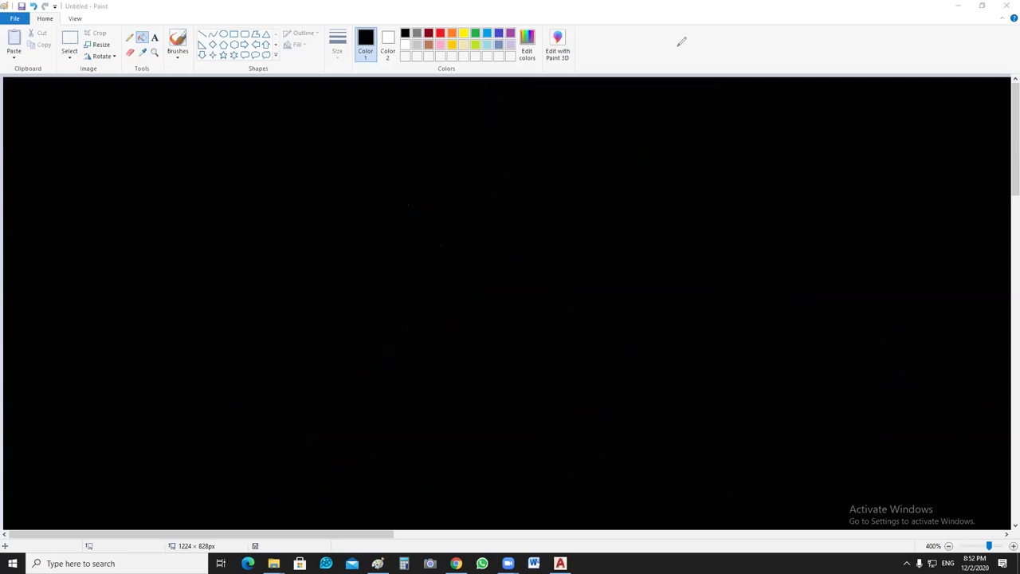
# Step: Minimize Paint and pan AutoCAD to show the floor plan beside the rendered plan
pyautogui.click(679, 49)
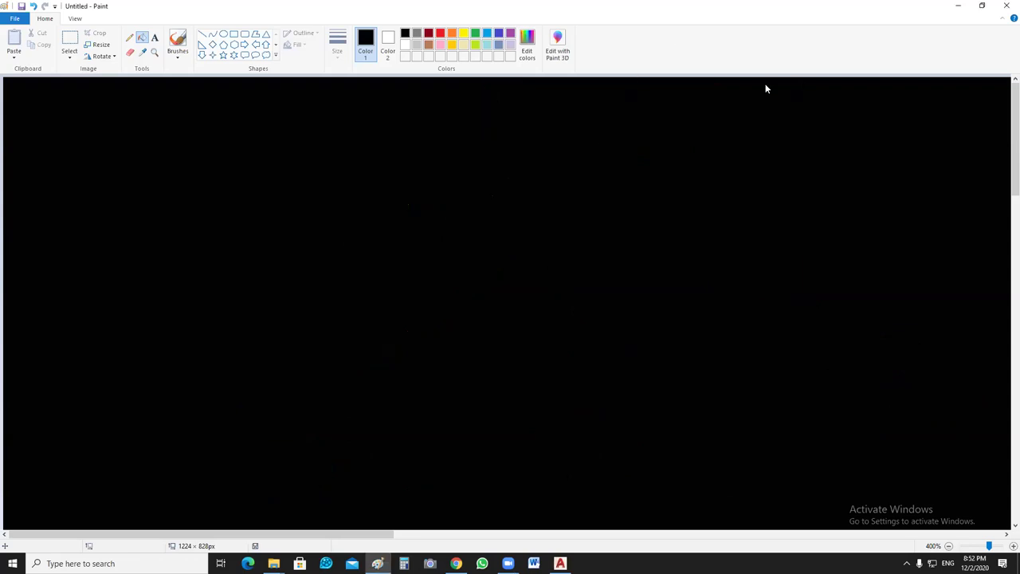
pyautogui.press('super+Down')
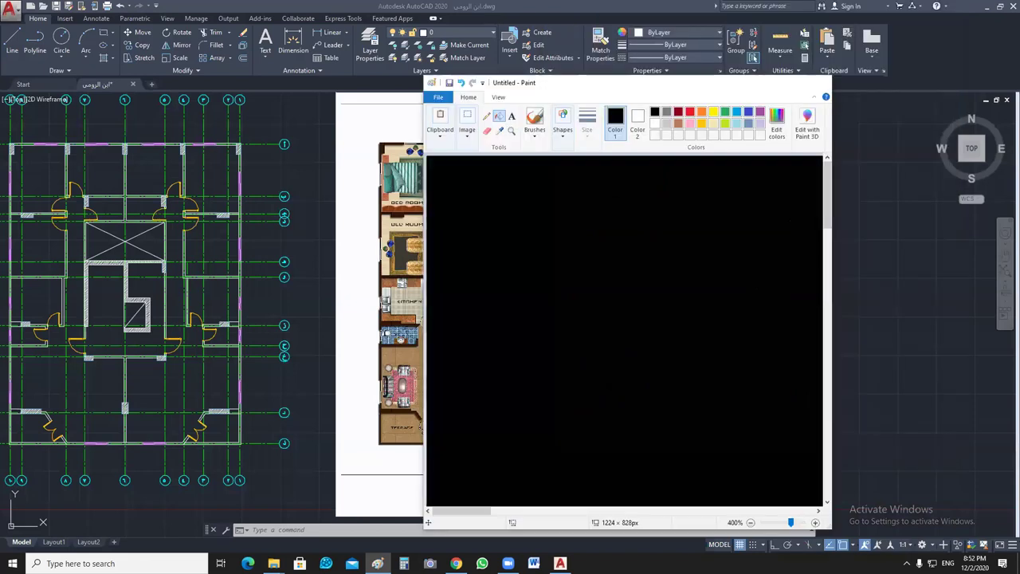
pyautogui.press('super+Down')
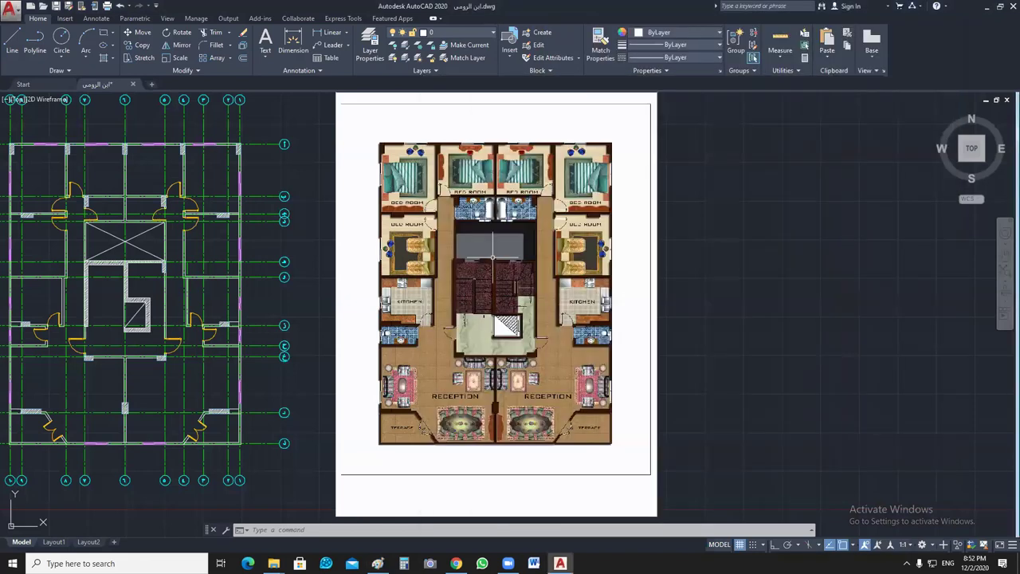
pyautogui.moveTo(492, 257); pyautogui.dragTo(723, 251, button='middle')
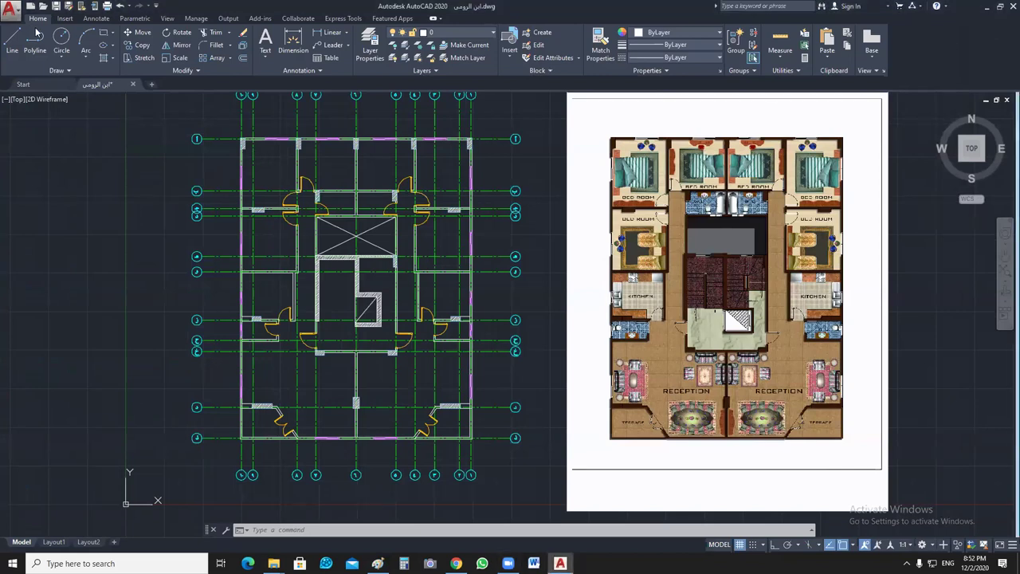
# Step: Show the desktop, browse down the KHATTAB folder, and open the WhatsApp building photo
pyautogui.press('super+d')
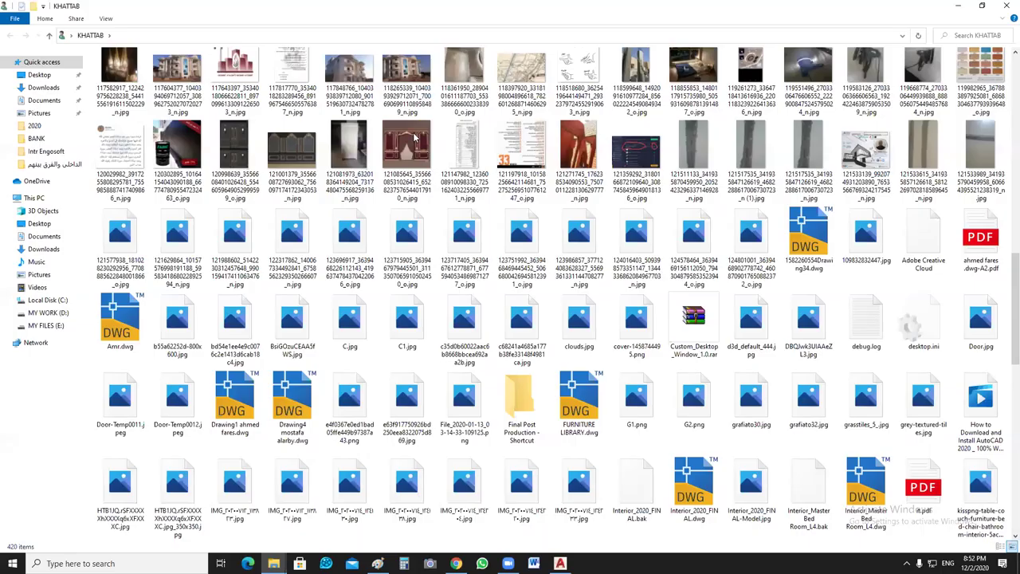
pyautogui.press('pagedown')
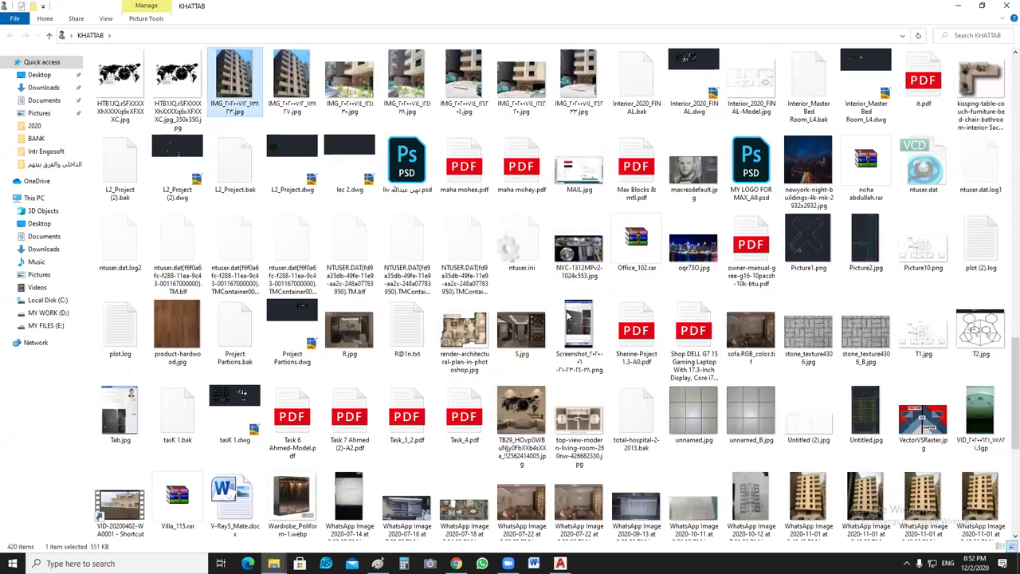
pyautogui.scroll(-2, 696, 411)
pyautogui.doubleClick(702, 406)
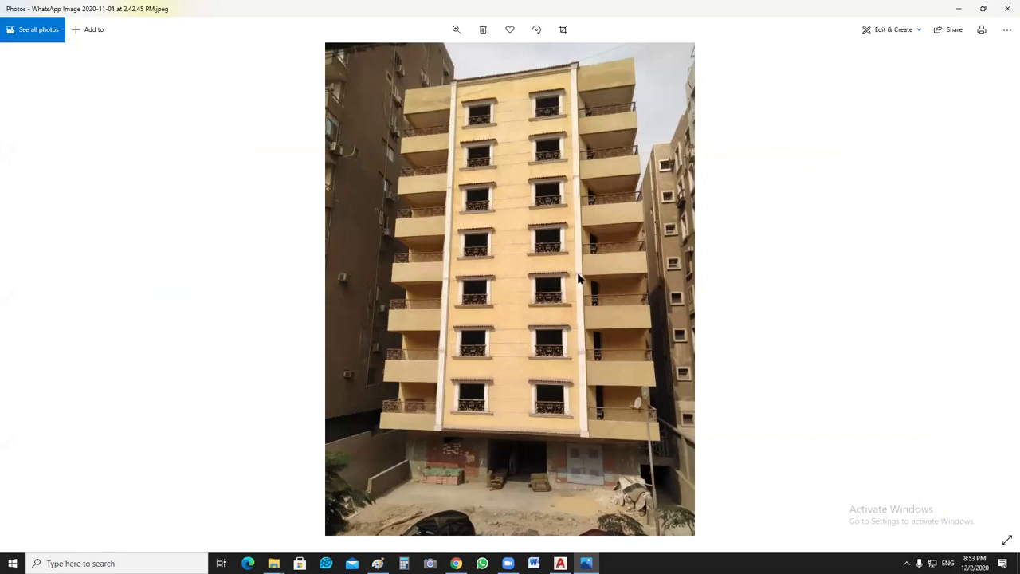
# Step: Zoom into the yellow apartment building photo, then zoom back out to the full view
pyautogui.scroll(2, 578, 277)
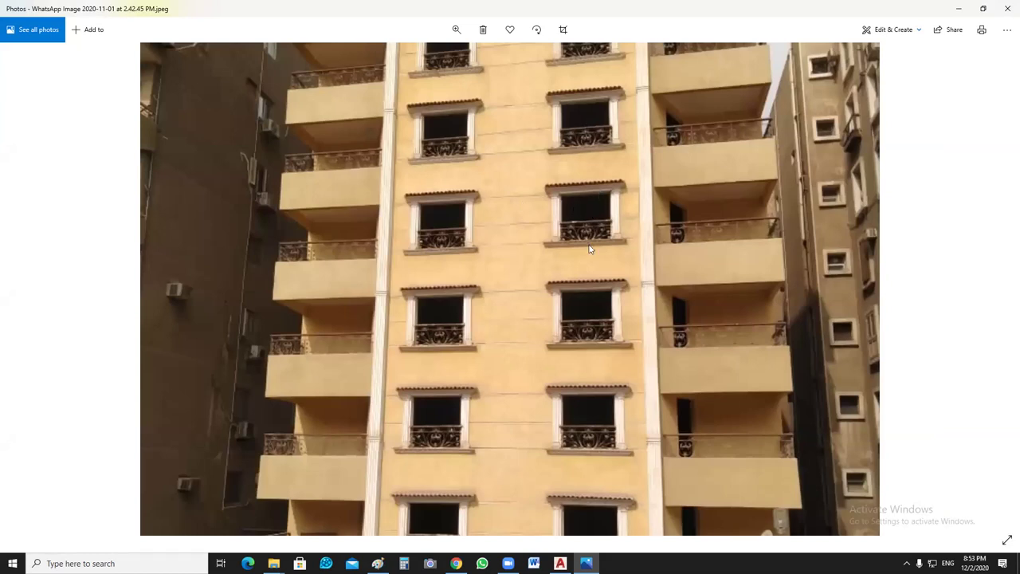
pyautogui.scroll(-2, 579, 268)
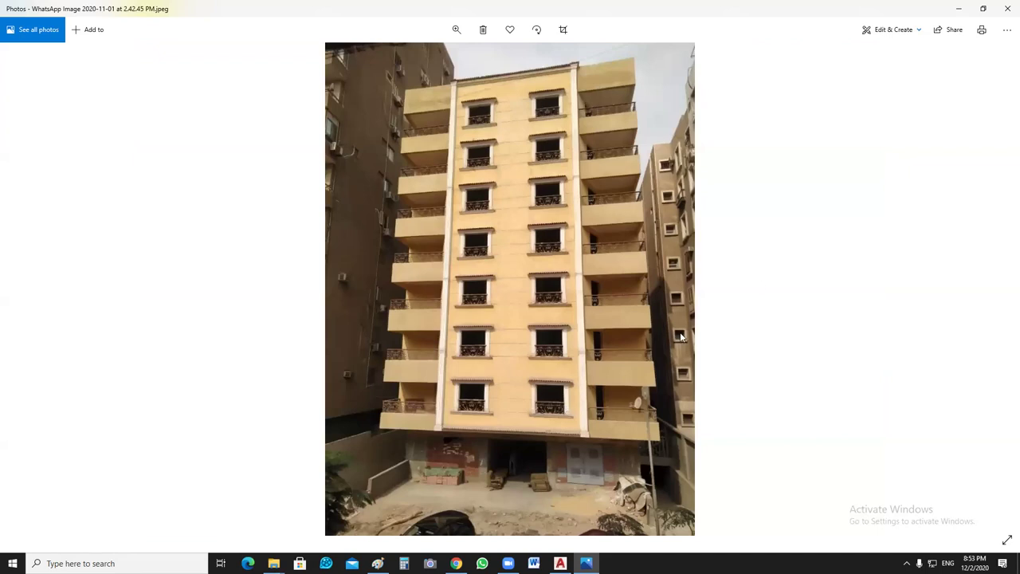
# Step: Close the building photo to return to AutoCAD
pyautogui.click(1007, 8)
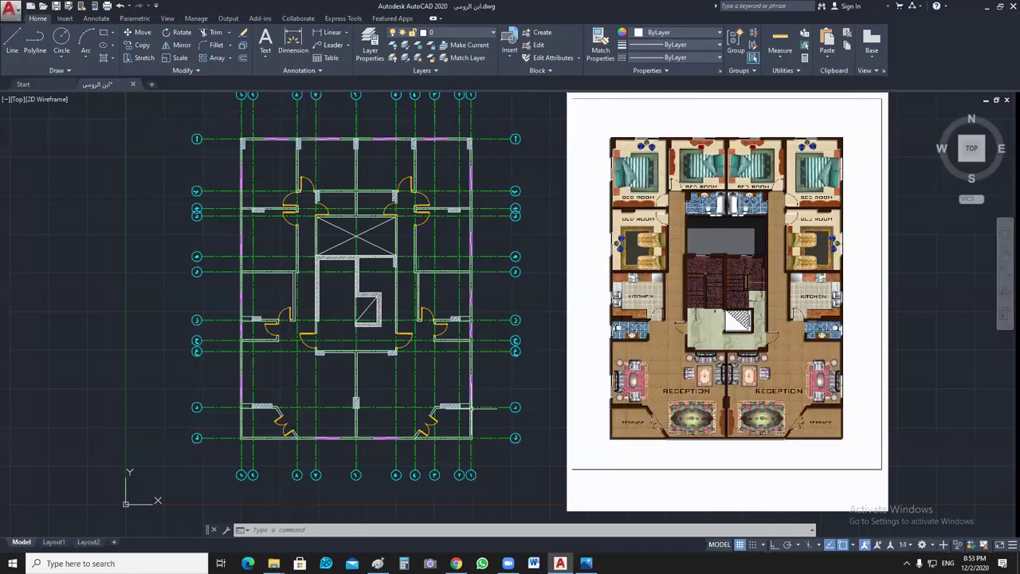
# Step: Shift the view and cancel the accidental selection of the rendered plan image
pyautogui.moveTo(696, 234)
pyautogui.mouseDown(button='middle')
pyautogui.moveTo(534, 275)
pyautogui.moveTo(700, 277)
pyautogui.mouseUp(button='middle')
pyautogui.click(534, 276)
pyautogui.press('Escape')
# Step: Pan and zoom to reframe the structural floor plan for inspection
pyautogui.moveTo(513, 201); pyautogui.dragTo(594, 180, button='middle')
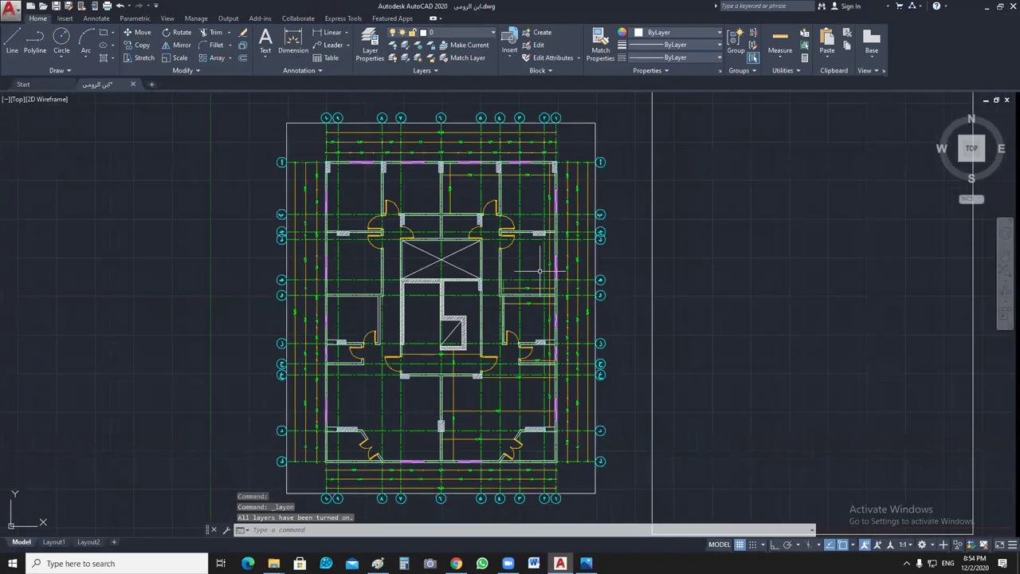
pyautogui.moveTo(539, 272); pyautogui.dragTo(583, 288, button='middle')
pyautogui.scroll(6, 513, 224)
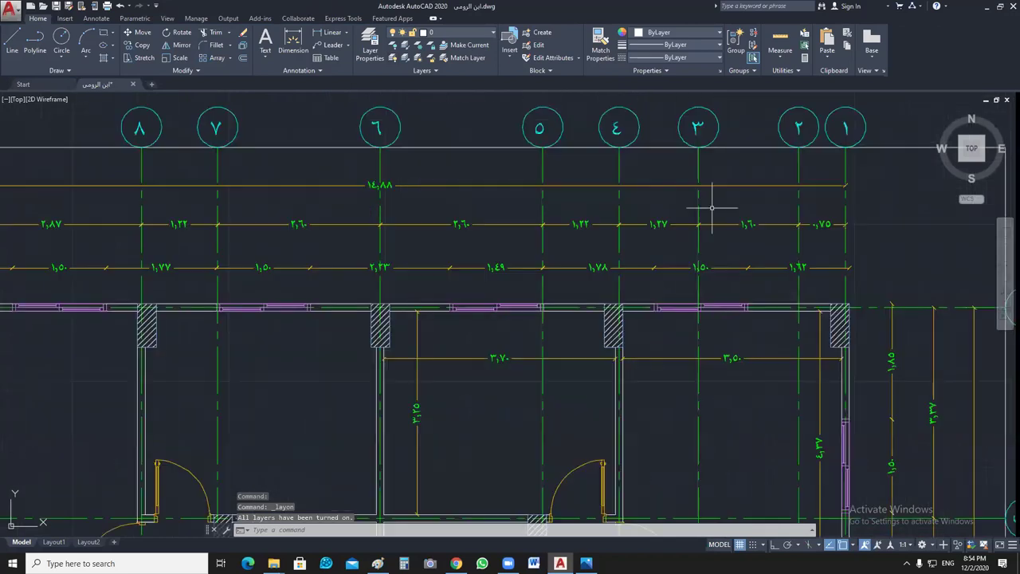
pyautogui.scroll(-5, 711, 207)
pyautogui.scroll(3, 627, 195)
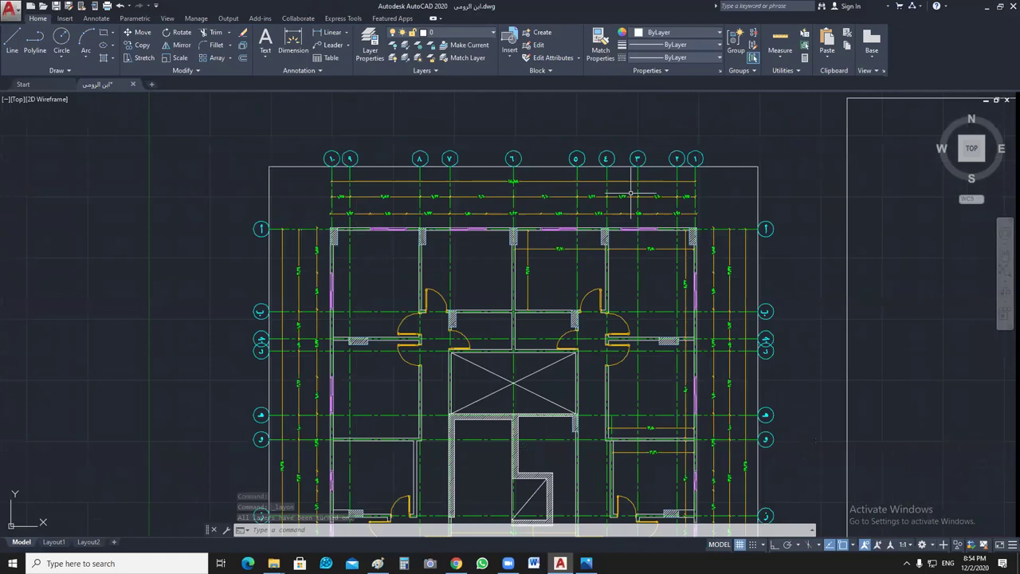
pyautogui.scroll(-2, 628, 195)
pyautogui.moveTo(653, 450)
pyautogui.mouseDown(button='middle')
pyautogui.moveTo(580, 352)
pyautogui.moveTo(591, 404)
pyautogui.mouseUp(button='middle')
# Step: Use LAYOFF to turn off the axis line, interior dimension and outer dimension layers
pyautogui.write('layoff')
pyautogui.press('Return')
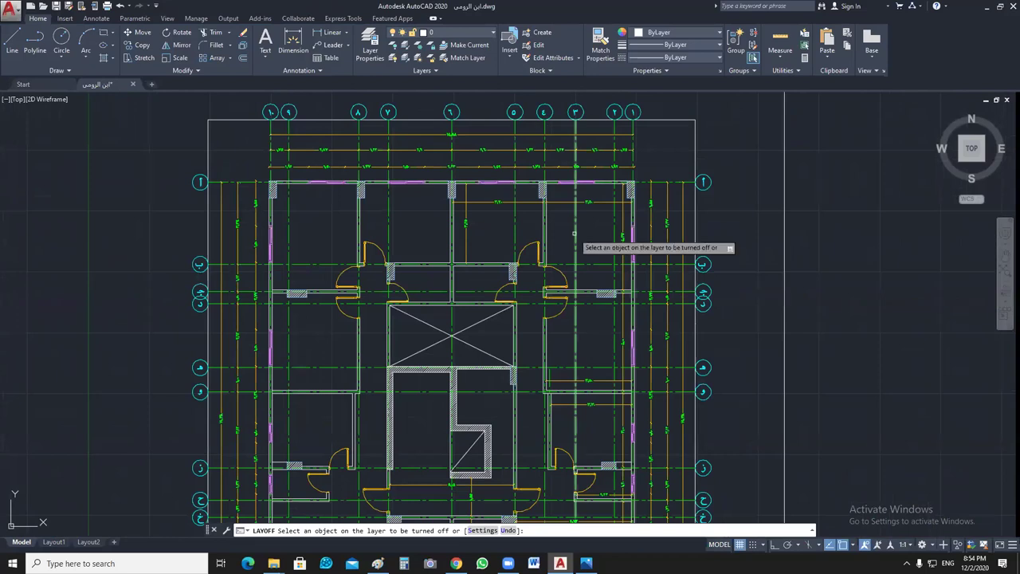
pyautogui.click(574, 232)
pyautogui.click(624, 224)
pyautogui.click(651, 222)
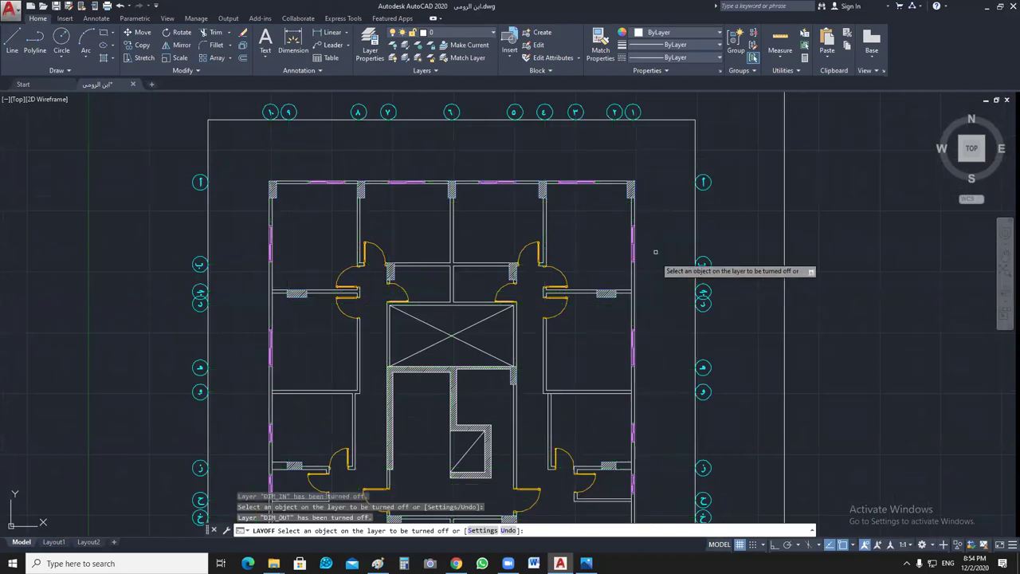
# Step: Turn off the axis tag bubbles layer too, then finish LAYOFF
pyautogui.moveTo(655, 252); pyautogui.dragTo(665, 233, button='middle')
pyautogui.click(707, 234)
pyautogui.click(711, 239)
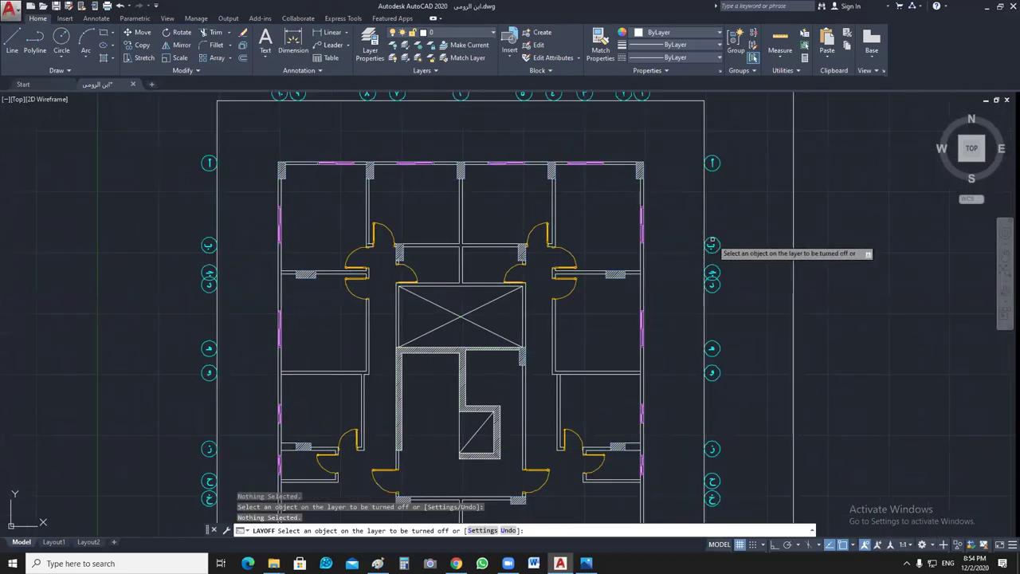
pyautogui.click(712, 240)
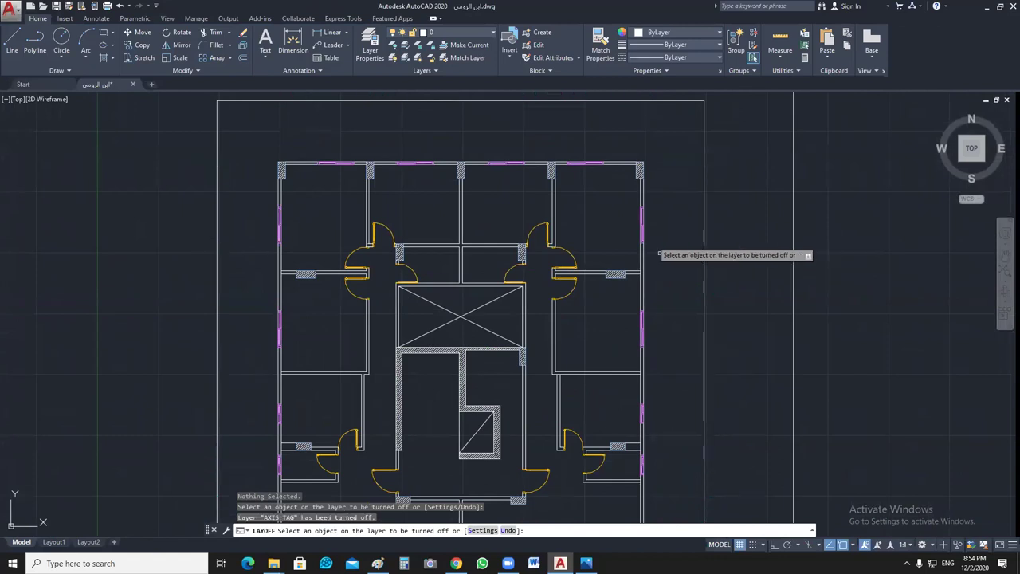
pyautogui.moveTo(498, 381); pyautogui.dragTo(505, 306, button='middle')
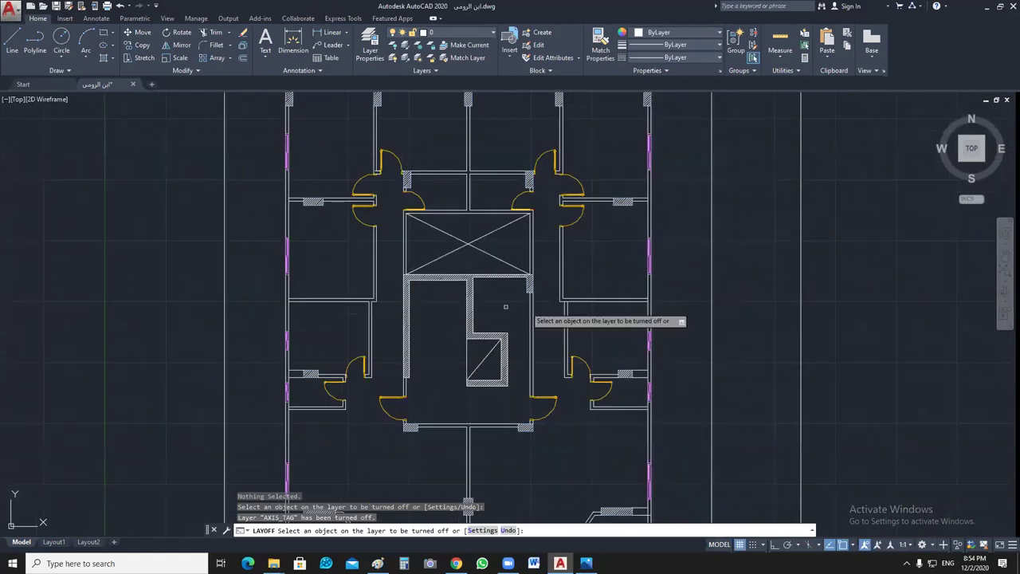
pyautogui.press('Escape')
pyautogui.scroll(-3, 640, 237)
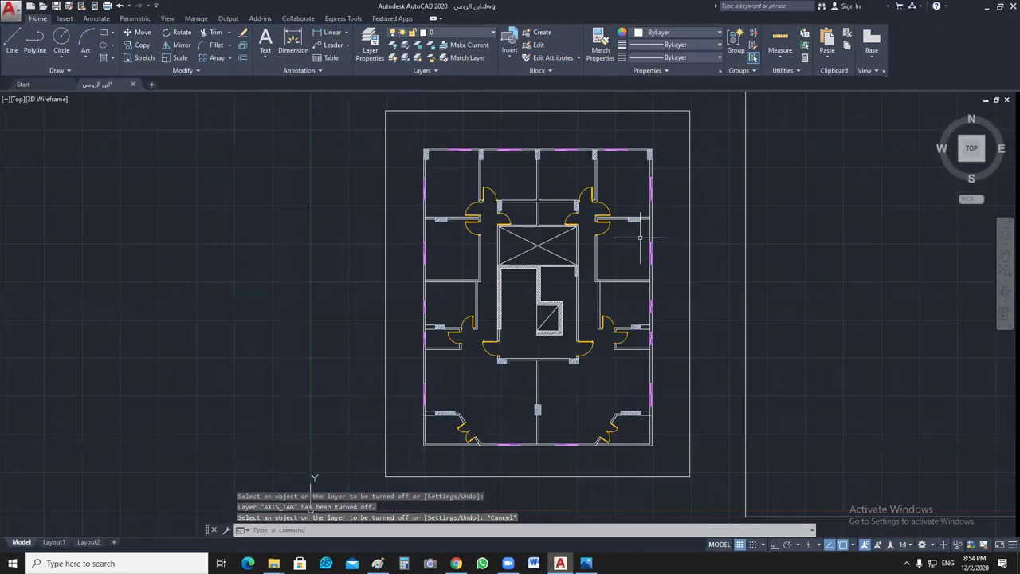
pyautogui.scroll(5, 592, 348)
# Step: Pan and zoom around the plan to inspect the lower rooms and central shaft
pyautogui.scroll(-1, 592, 307)
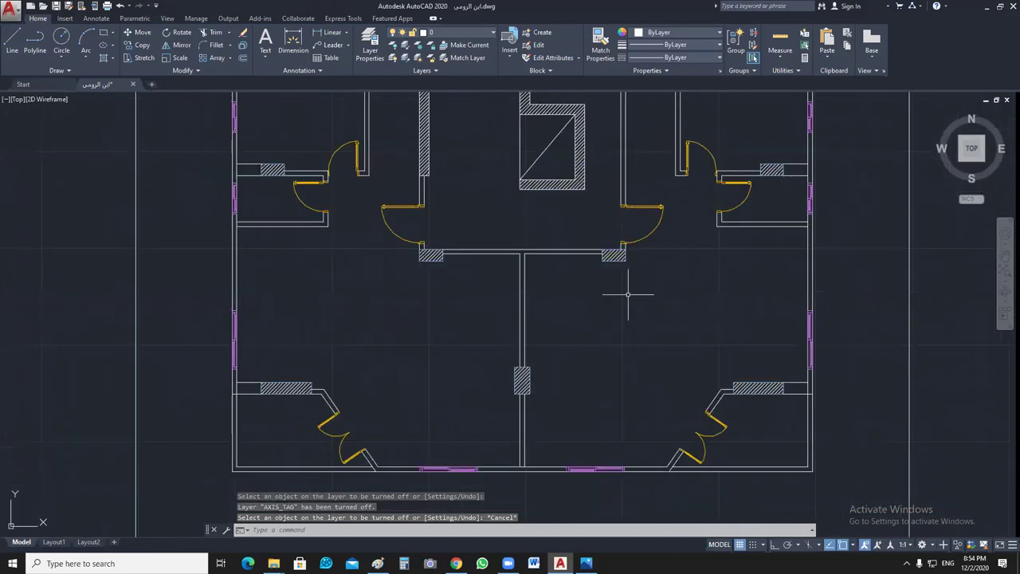
pyautogui.moveTo(576, 222); pyautogui.dragTo(495, 308, button='middle')
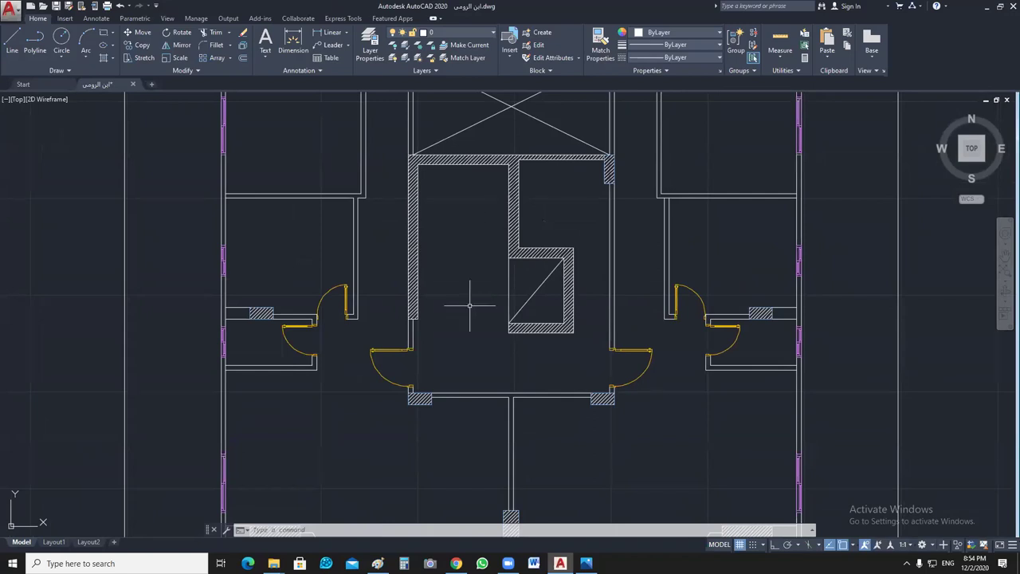
pyautogui.moveTo(562, 377); pyautogui.dragTo(533, 229, button='middle')
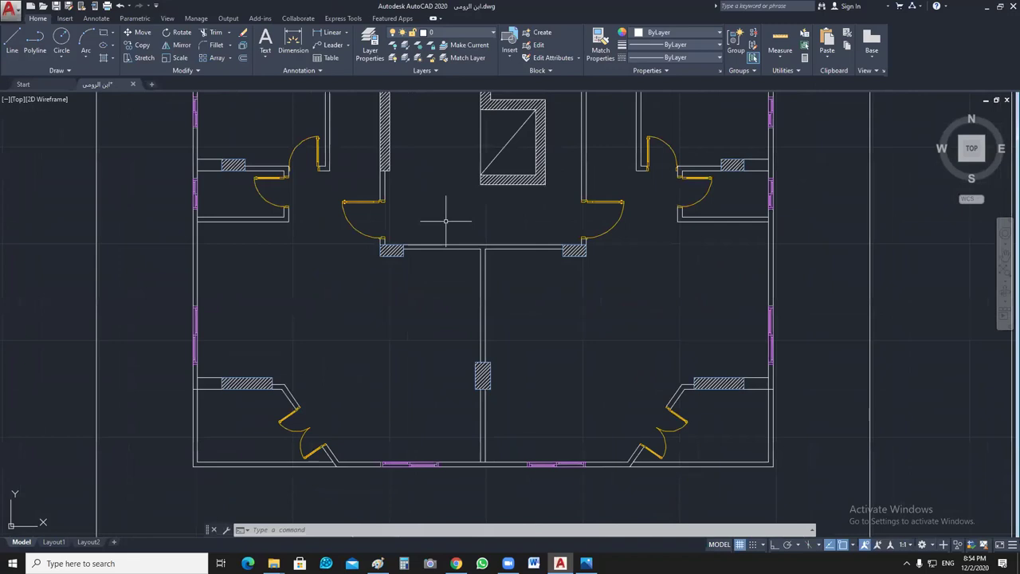
pyautogui.moveTo(700, 240); pyautogui.dragTo(540, 192, button='middle')
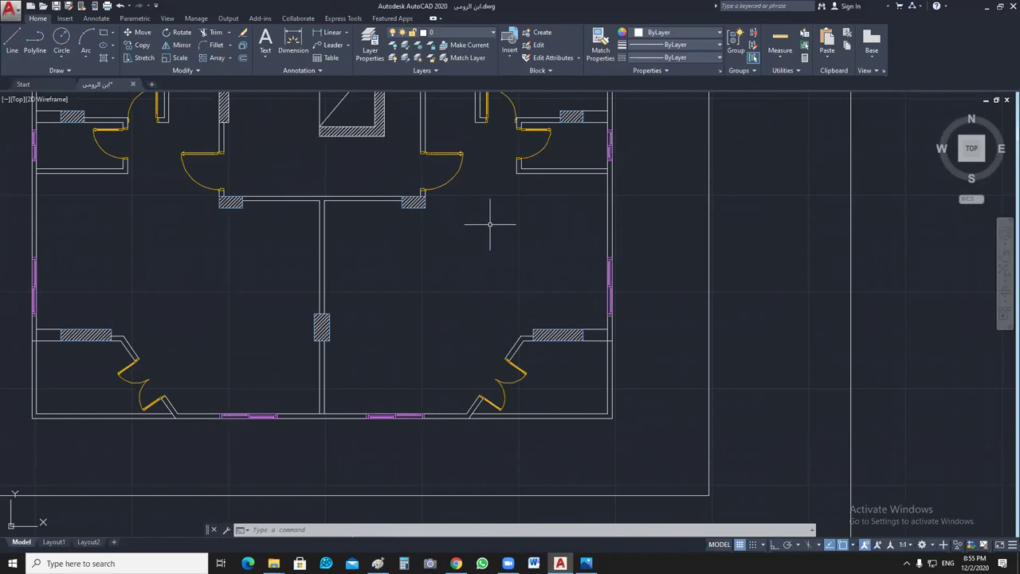
pyautogui.moveTo(489, 227); pyautogui.dragTo(489, 233, button='middle')
pyautogui.scroll(1, 523, 353)
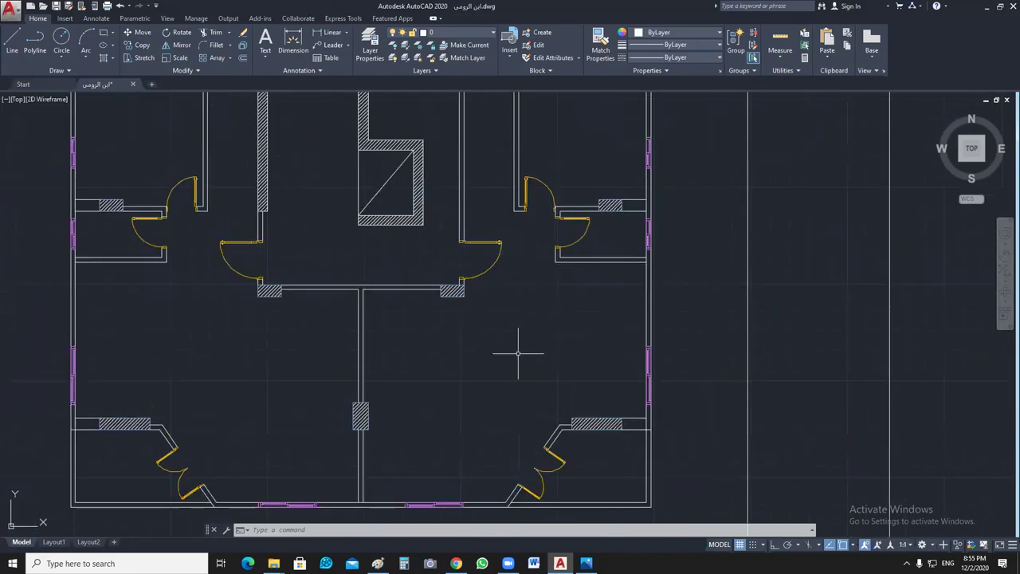
pyautogui.moveTo(524, 353); pyautogui.dragTo(496, 292, button='middle')
pyautogui.scroll(-1, 588, 411)
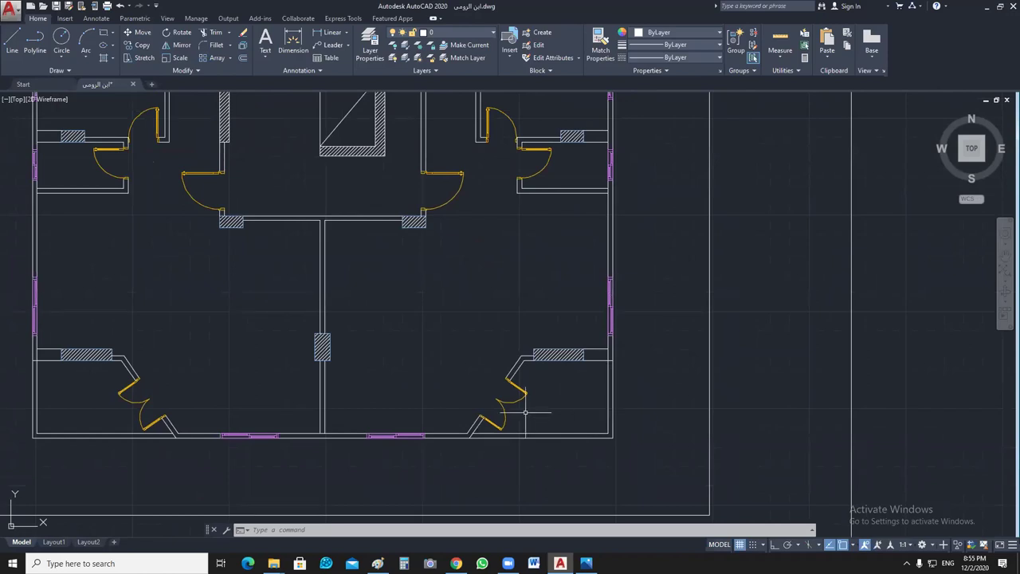
pyautogui.moveTo(514, 182); pyautogui.dragTo(511, 353, button='middle')
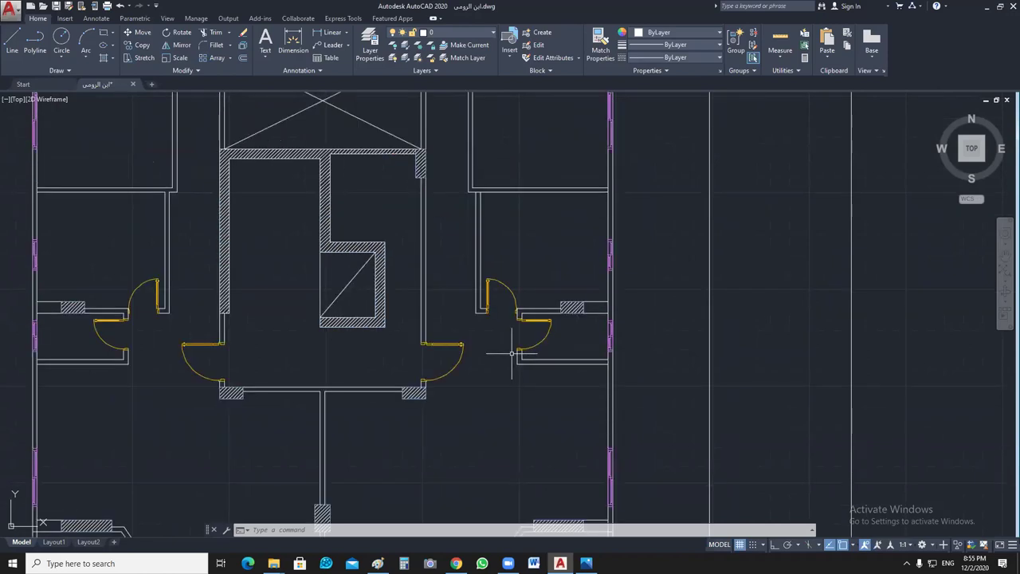
pyautogui.scroll(4, 512, 353)
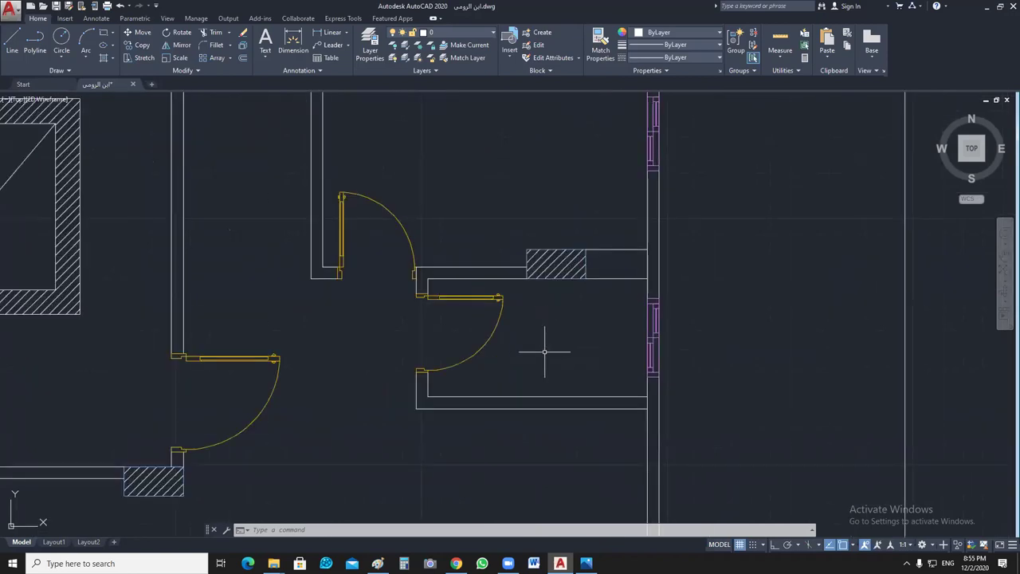
pyautogui.scroll(-3, 544, 351)
pyautogui.scroll(-2, 433, 410)
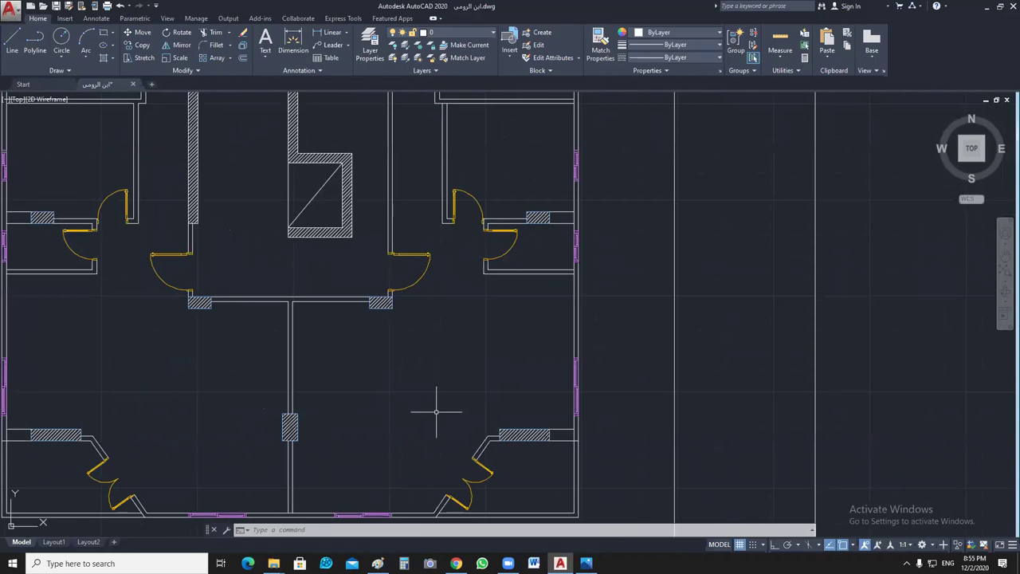
pyautogui.scroll(3, 567, 368)
# Step: Recentre the floor plan, then turn all layers back on with Turn All Layers On
pyautogui.moveTo(540, 241); pyautogui.dragTo(544, 335, button='middle')
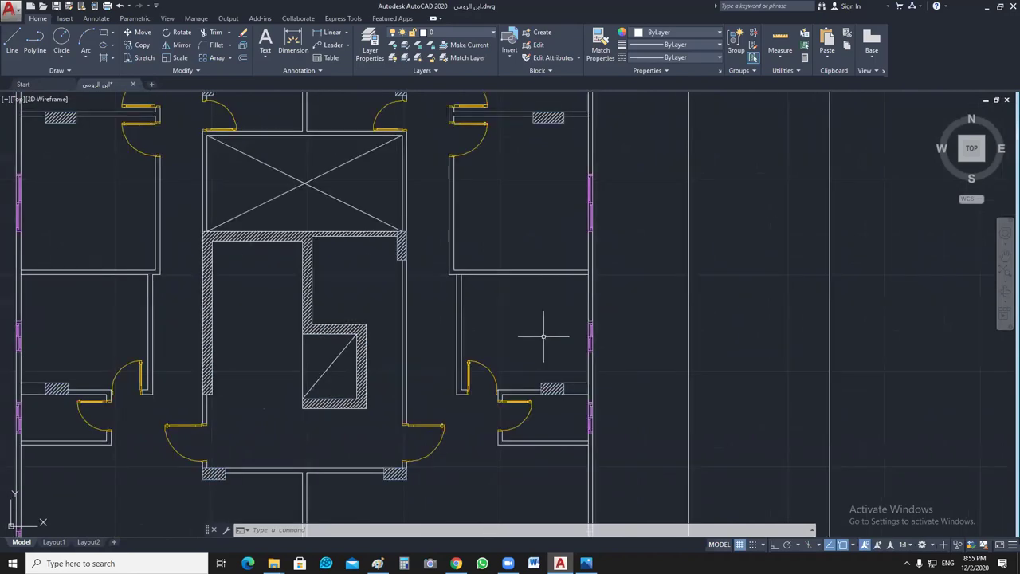
pyautogui.moveTo(517, 192); pyautogui.dragTo(531, 375, button='middle')
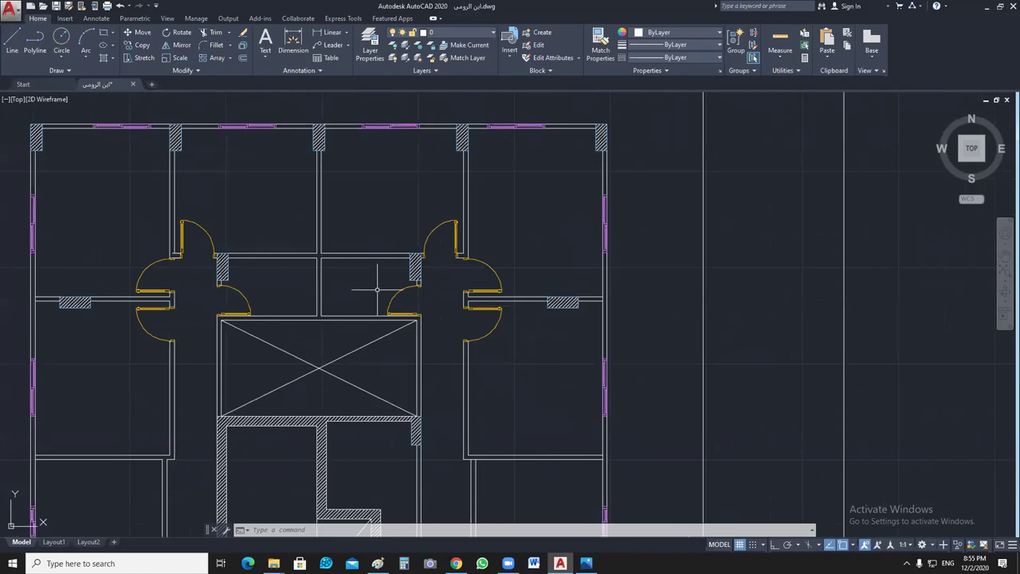
pyautogui.moveTo(433, 337); pyautogui.dragTo(472, 266, button='middle')
pyautogui.scroll(-2, 552, 303)
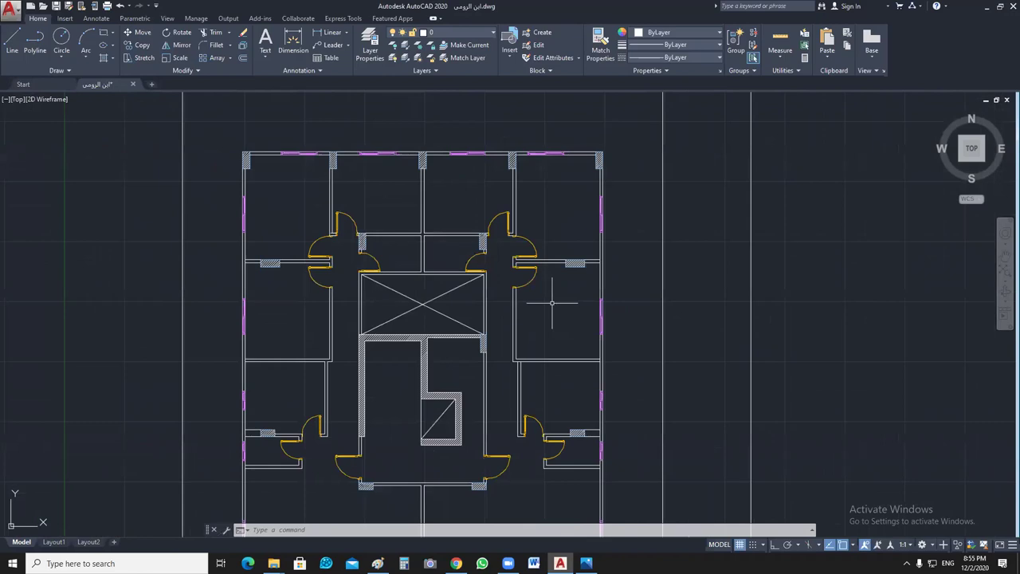
pyautogui.moveTo(551, 303); pyautogui.dragTo(548, 270, button='middle')
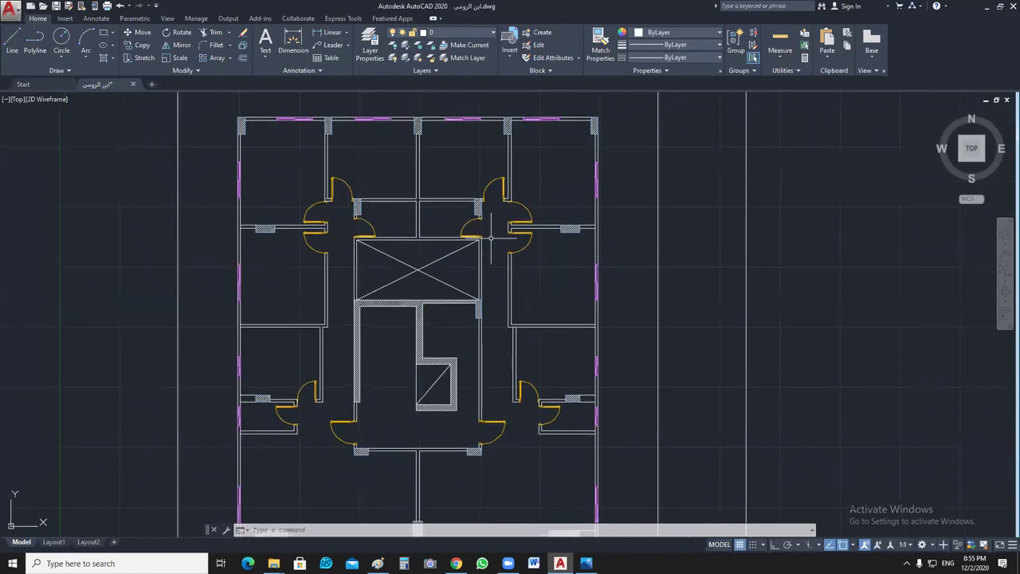
pyautogui.moveTo(559, 346); pyautogui.dragTo(559, 245, button='middle')
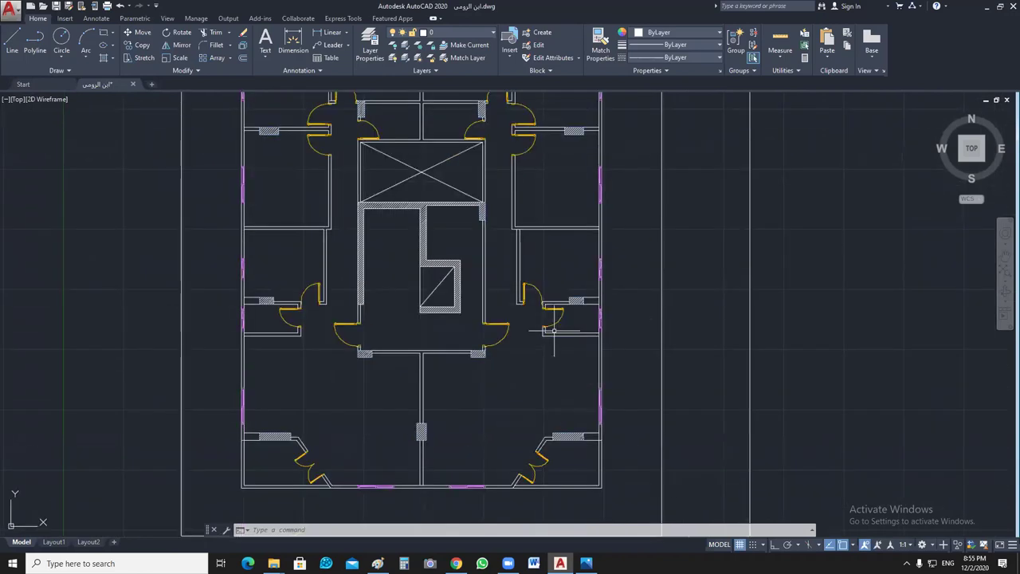
pyautogui.moveTo(521, 397); pyautogui.dragTo(605, 419, button='middle')
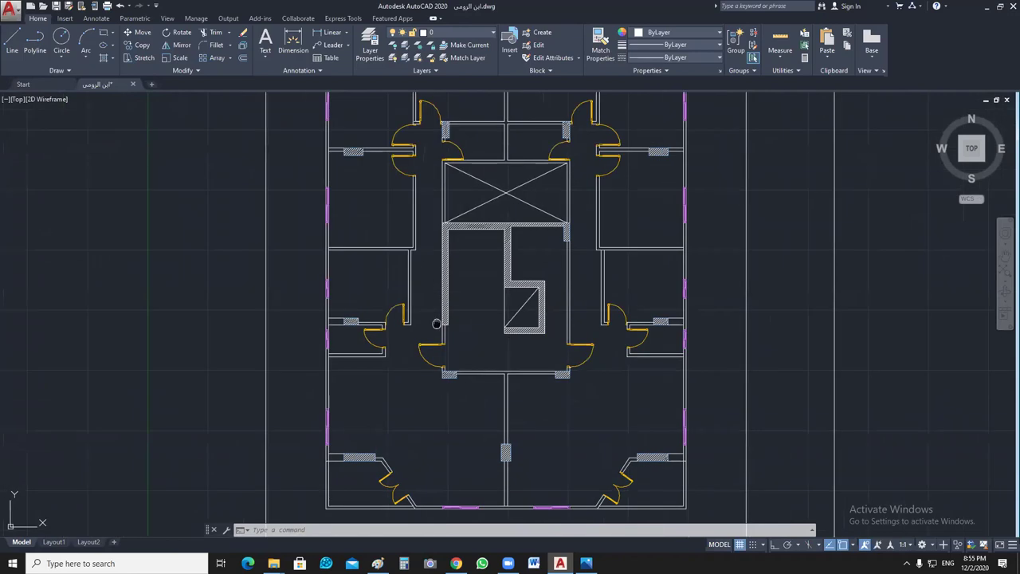
pyautogui.moveTo(437, 323); pyautogui.dragTo(460, 397, button='middle')
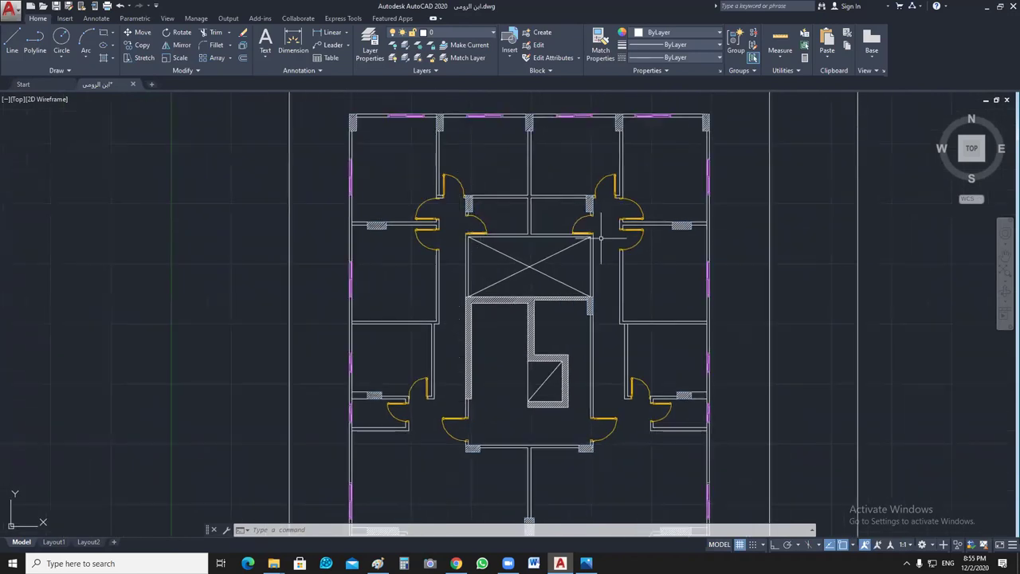
pyautogui.moveTo(601, 237); pyautogui.dragTo(513, 274, button='middle')
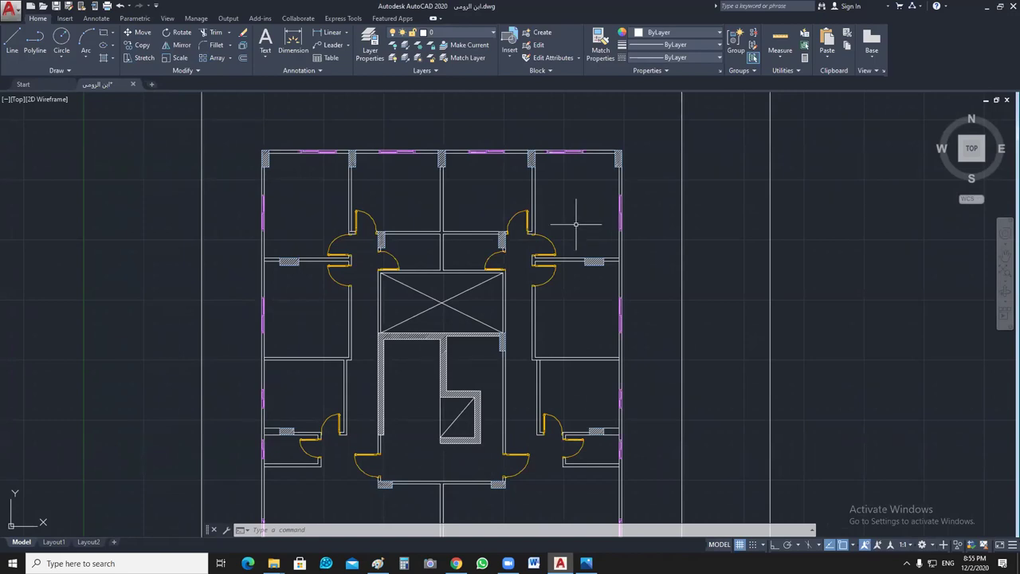
pyautogui.moveTo(575, 224); pyautogui.dragTo(532, 232, button='middle')
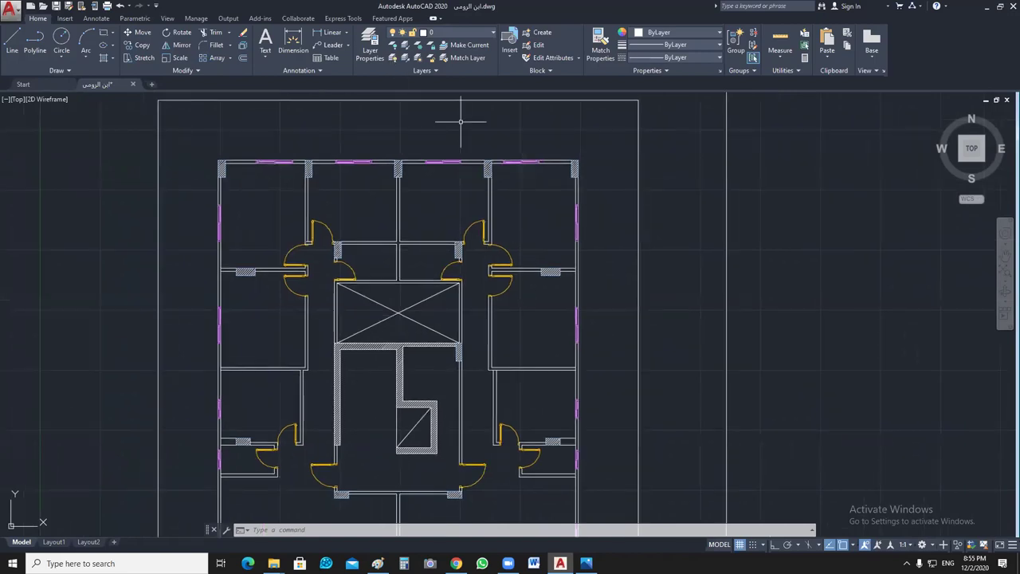
pyautogui.click(392, 58)
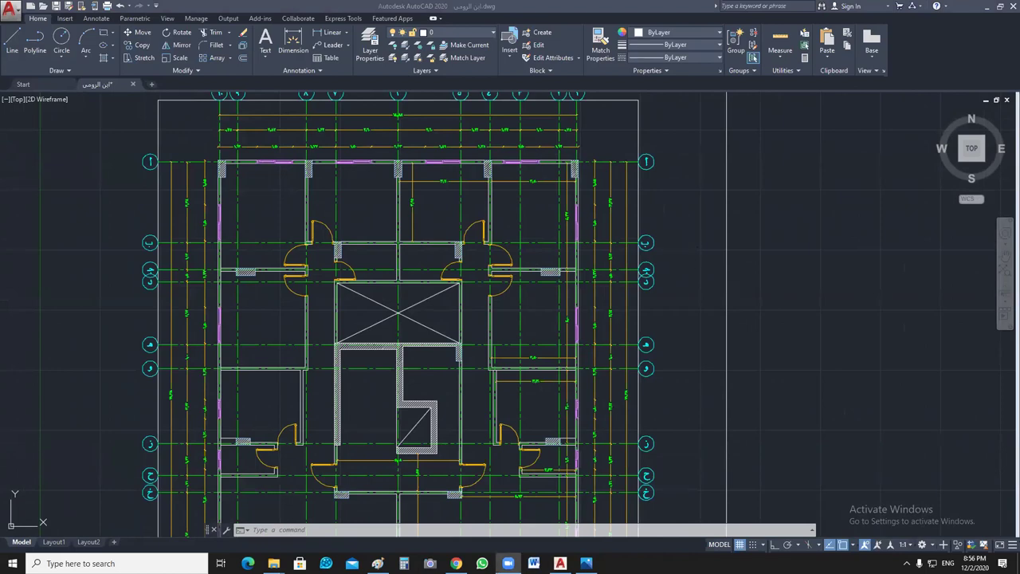
# Step: Reactivate the drawing window, then pan and zoom out so the plan sits beside the image
pyautogui.click(697, 250)
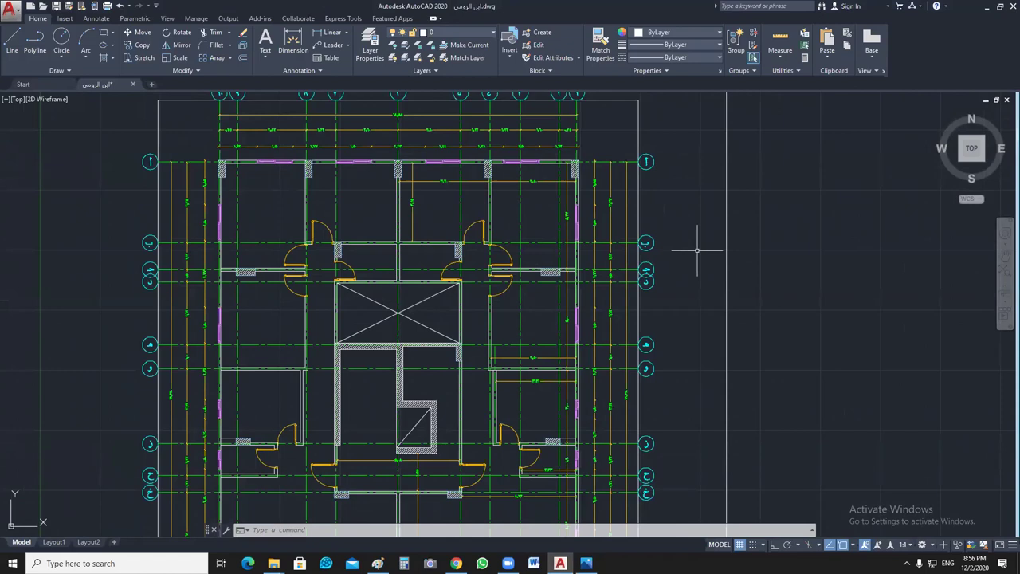
pyautogui.moveTo(697, 250); pyautogui.dragTo(635, 274, button='middle')
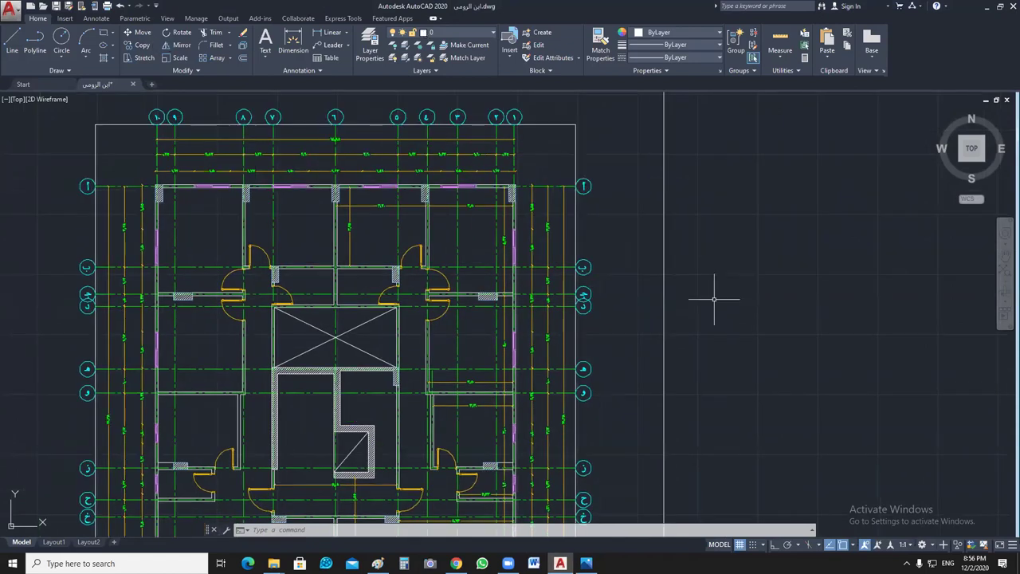
pyautogui.scroll(-3, 714, 299)
# Step: Window-select the floor plan's 338 objects and hide them with Isolate > Hide Objects
pyautogui.click(433, 141)
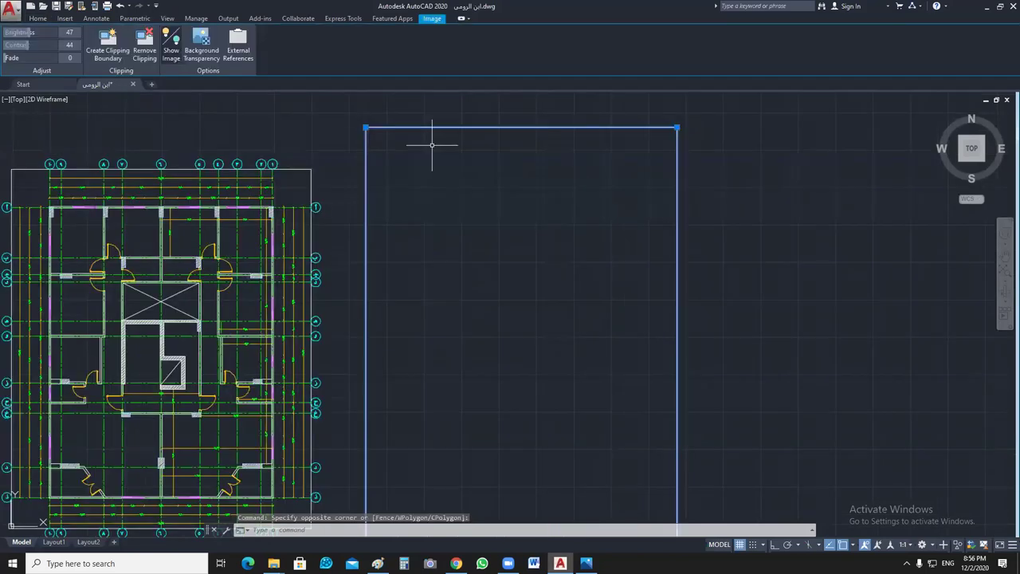
pyautogui.scroll(-3, 654, 185)
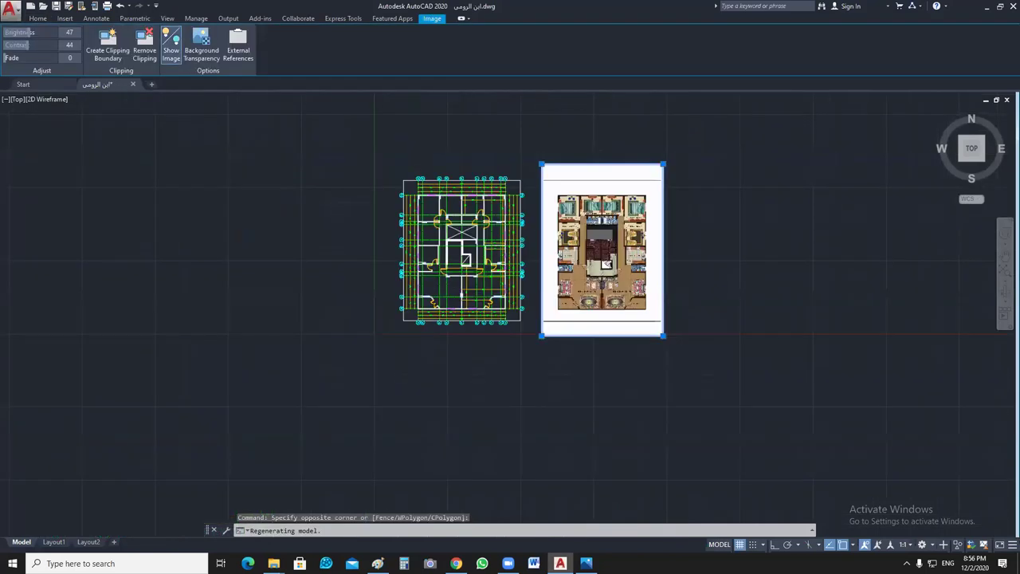
pyautogui.scroll(4, 691, 212)
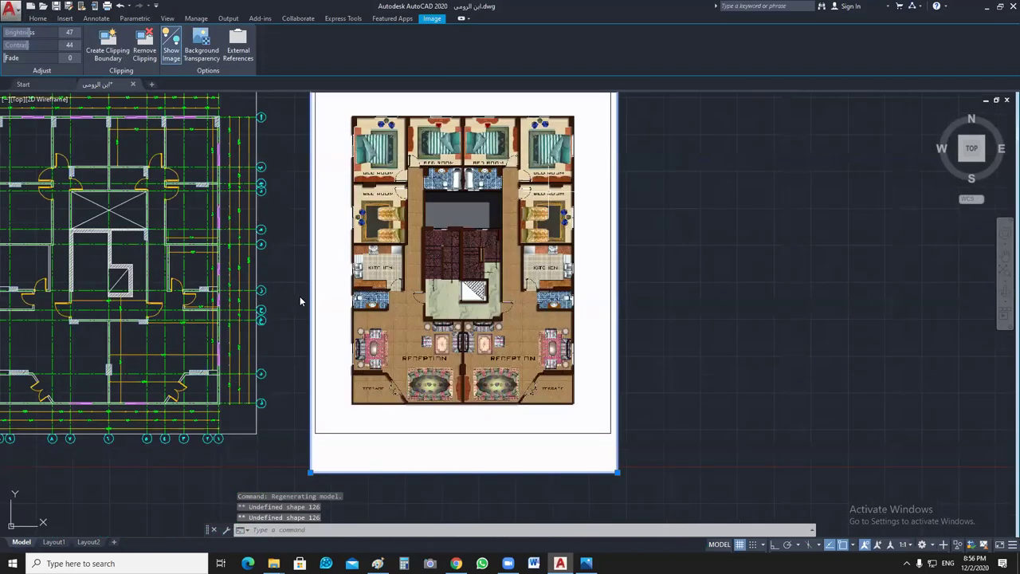
pyautogui.scroll(-2, 530, 128)
pyautogui.click(530, 128)
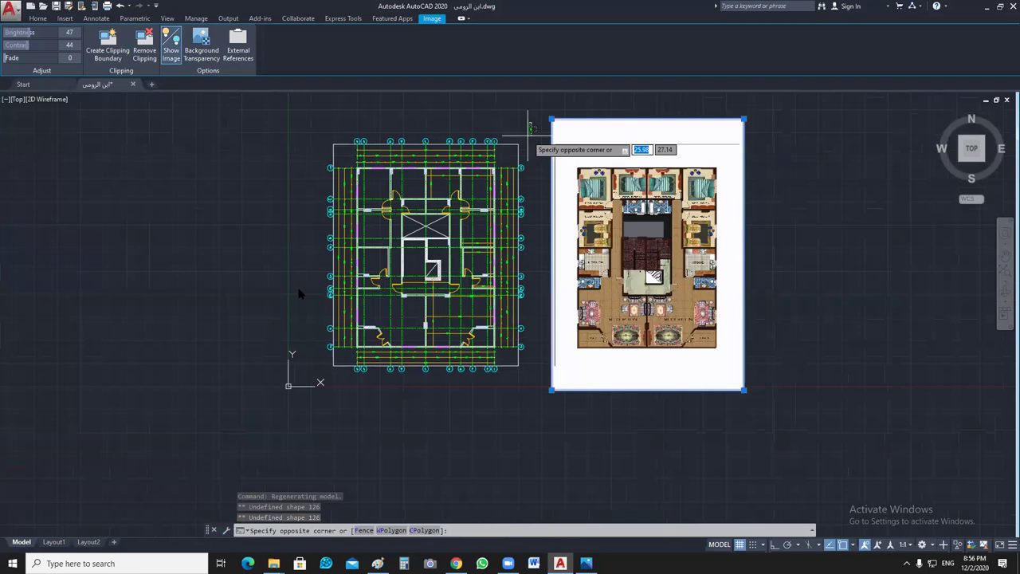
pyautogui.click(466, 305)
pyautogui.rightClick(247, 187)
pyautogui.click(410, 299)
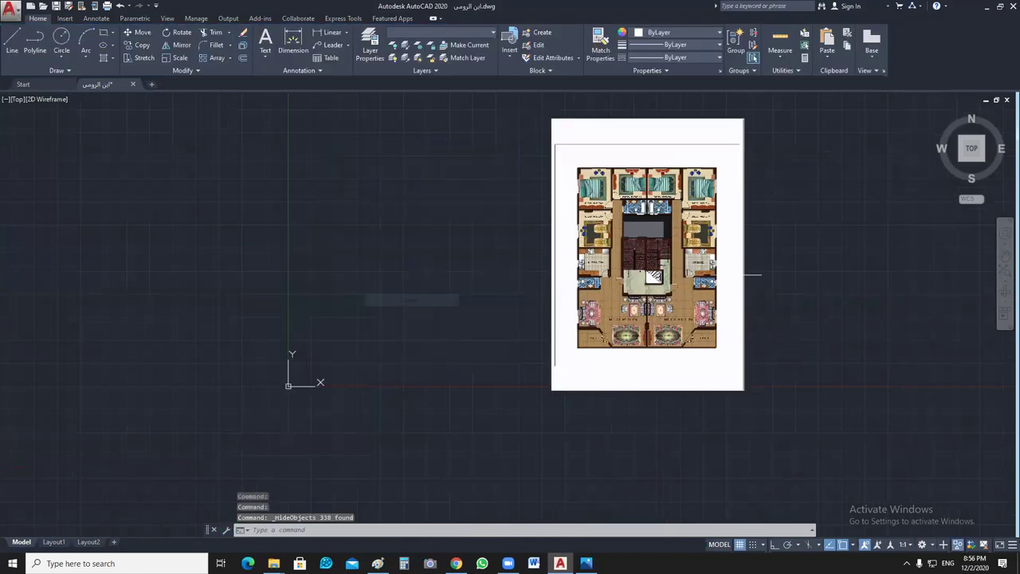
pyautogui.scroll(2, 564, 298)
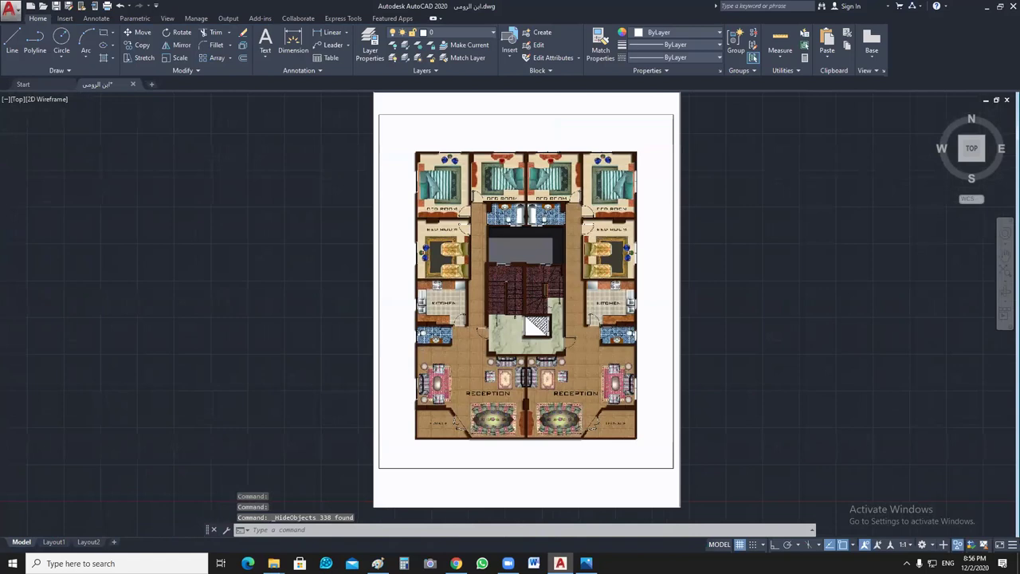
pyautogui.scroll(2, 525, 270)
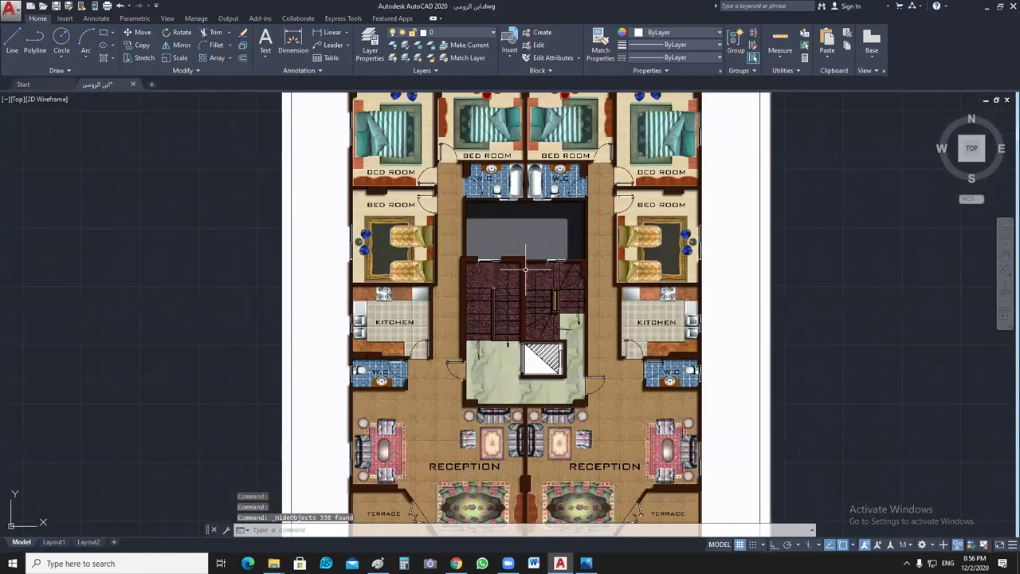
pyautogui.moveTo(526, 270); pyautogui.dragTo(517, 232, button='middle')
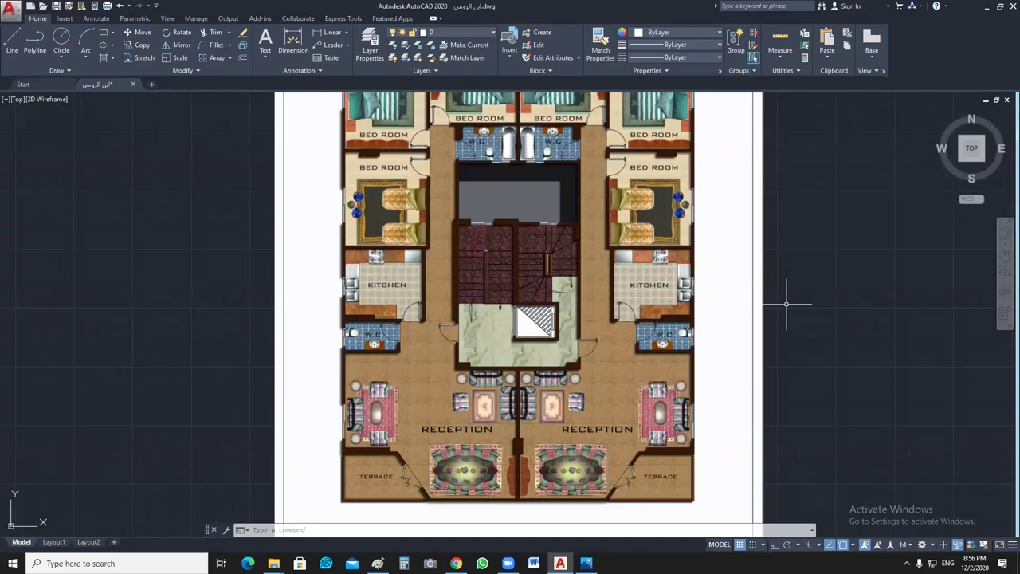
pyautogui.scroll(6, 810, 313)
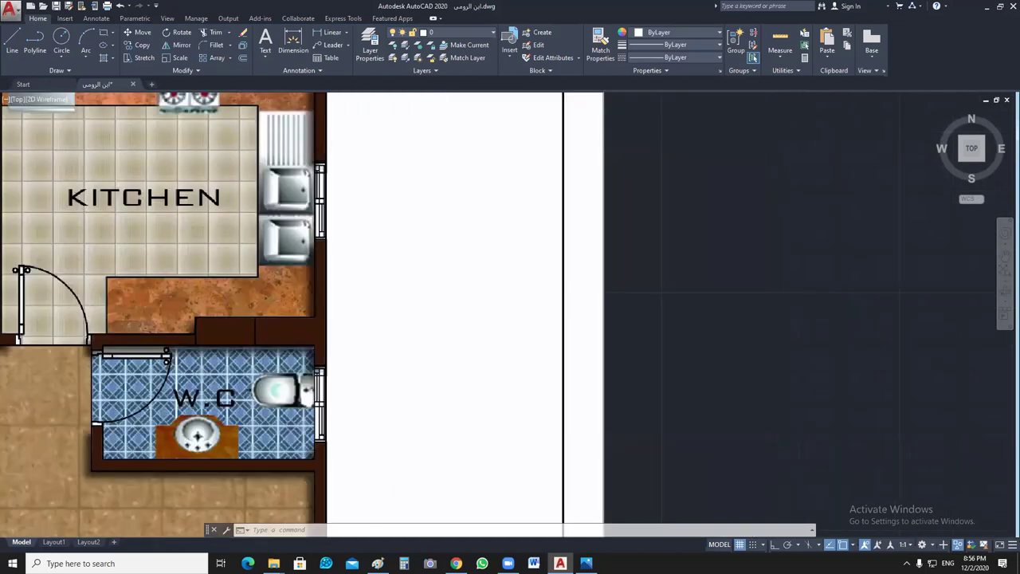
pyautogui.scroll(-4, 675, 303)
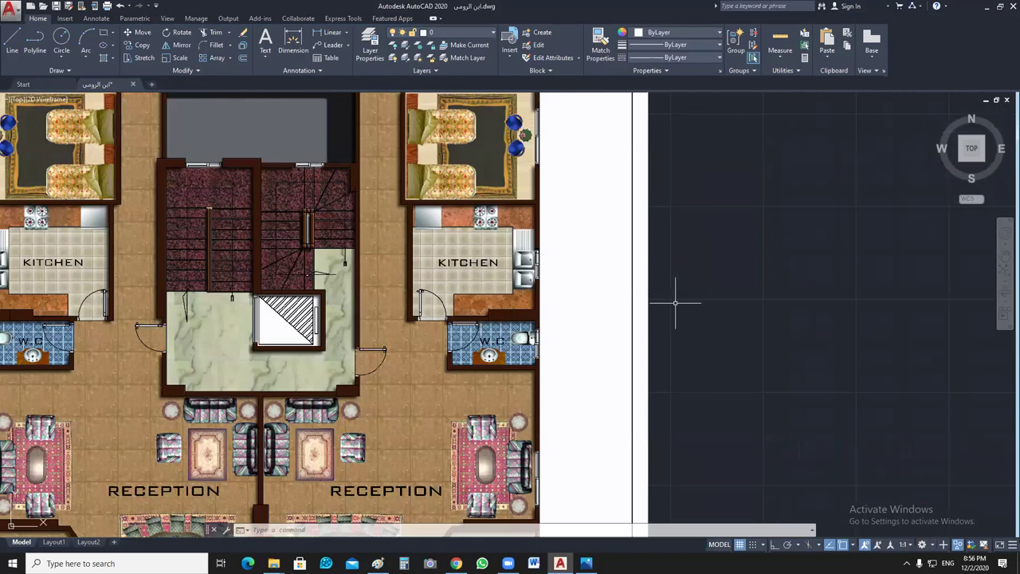
pyautogui.scroll(-4, 675, 303)
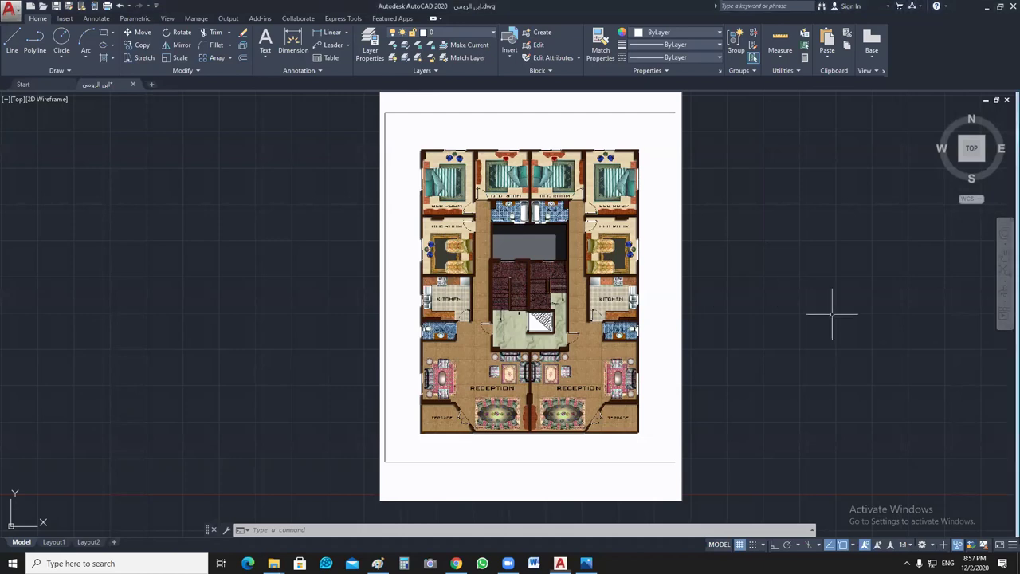
# Step: End object isolation to restore the 338 hidden objects, then frame both plans
pyautogui.rightClick(785, 270)
pyautogui.moveTo(761, 257)
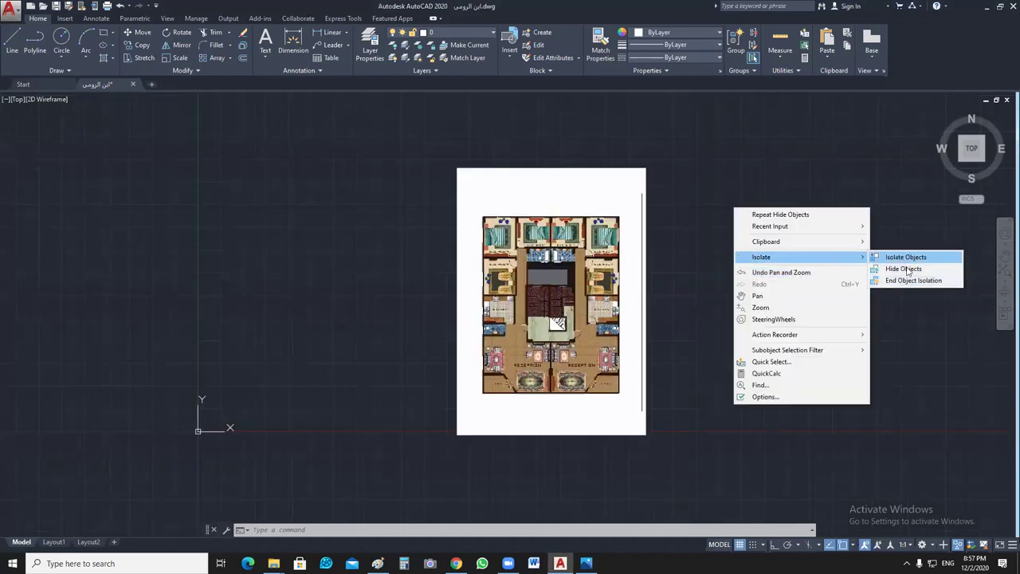
pyautogui.click(913, 280)
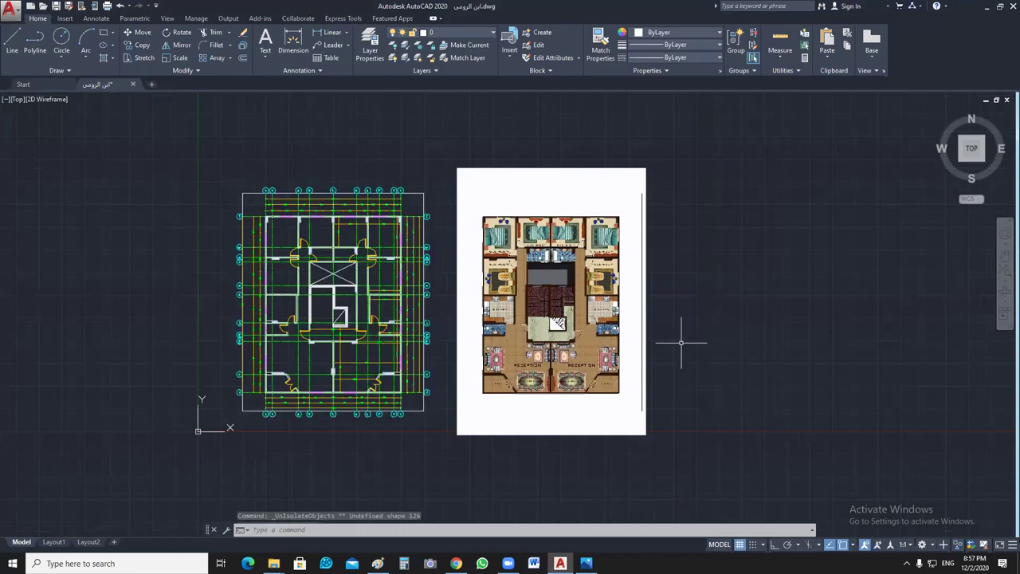
pyautogui.moveTo(435, 278); pyautogui.dragTo(530, 274, button='middle')
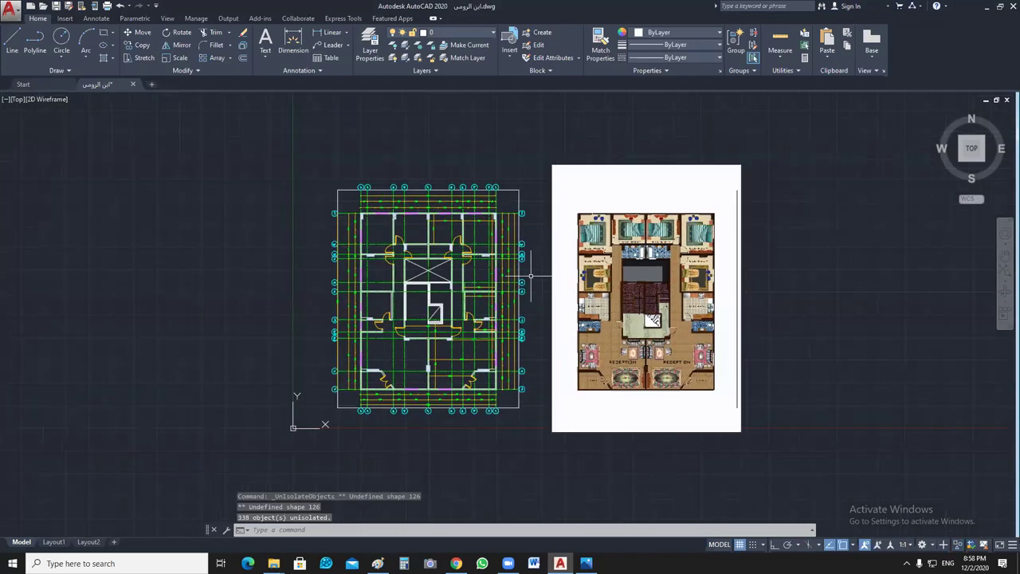
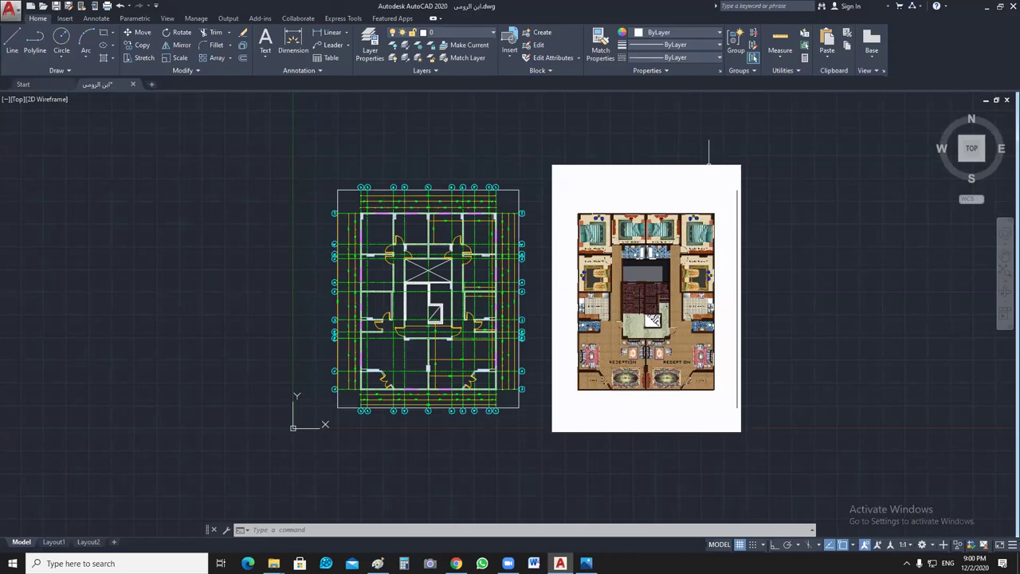
# Step: Hide the coloured floor-plan image so only its frame shows, then deselect it
pyautogui.click(708, 165)
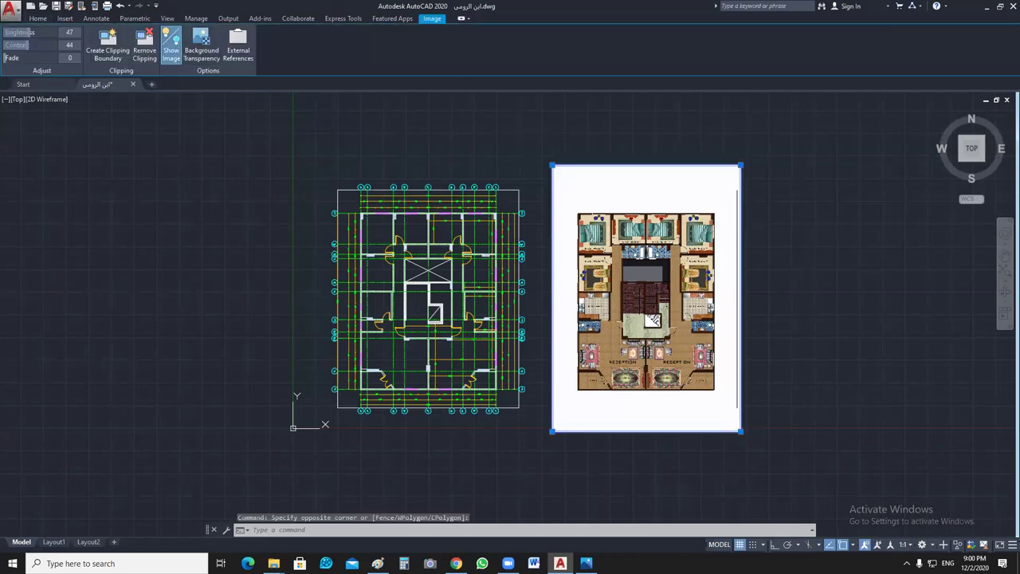
pyautogui.click(171, 42)
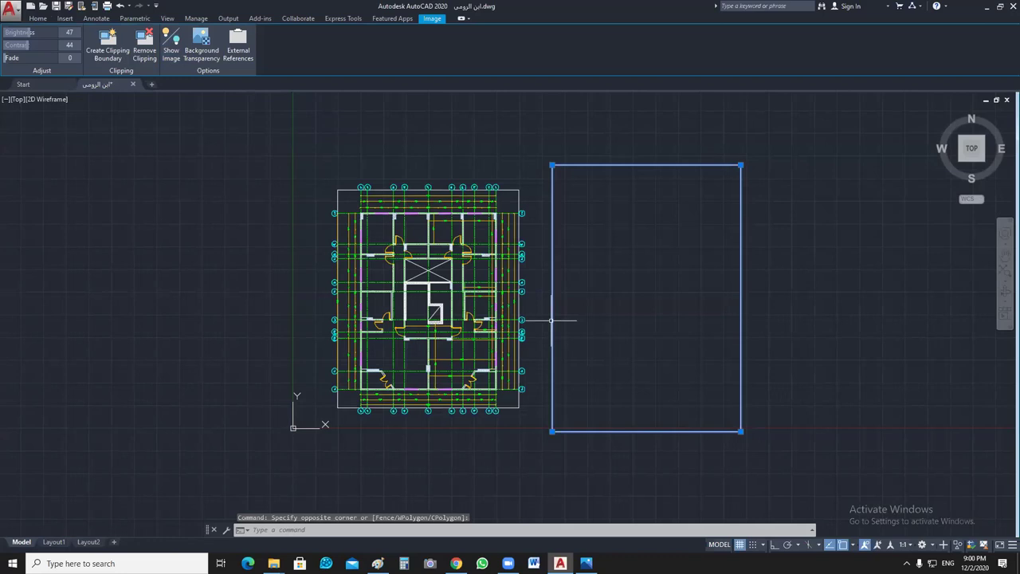
pyautogui.scroll(5, 550, 319)
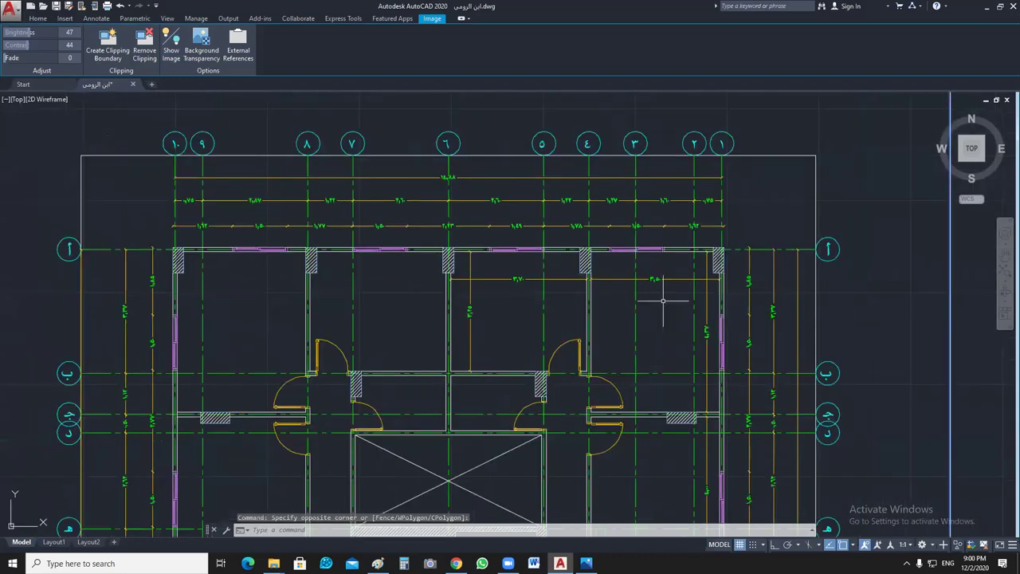
pyautogui.scroll(-2, 662, 300)
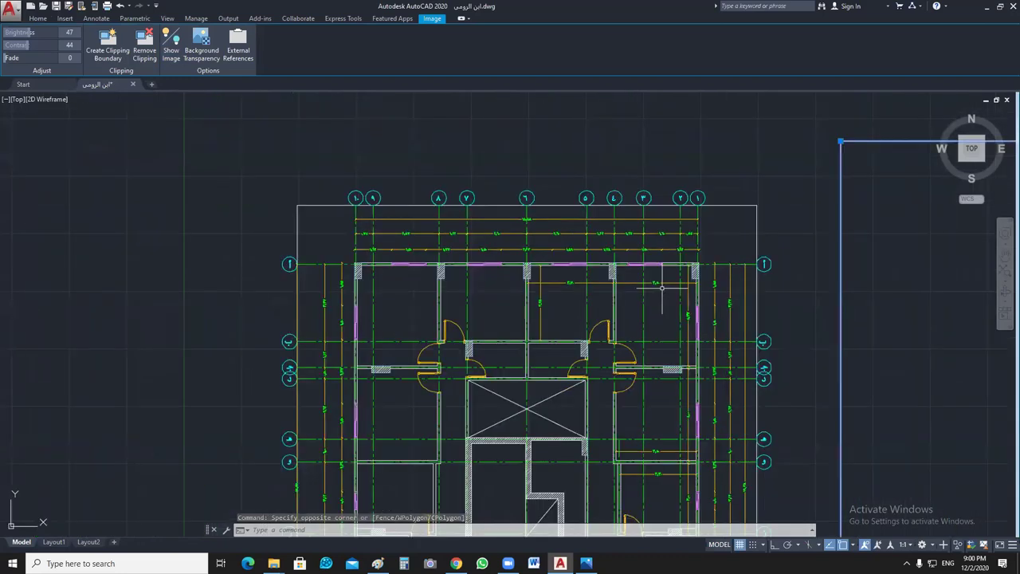
pyautogui.press('Escape')
pyautogui.press('Escape')
pyautogui.scroll(-2, 661, 288)
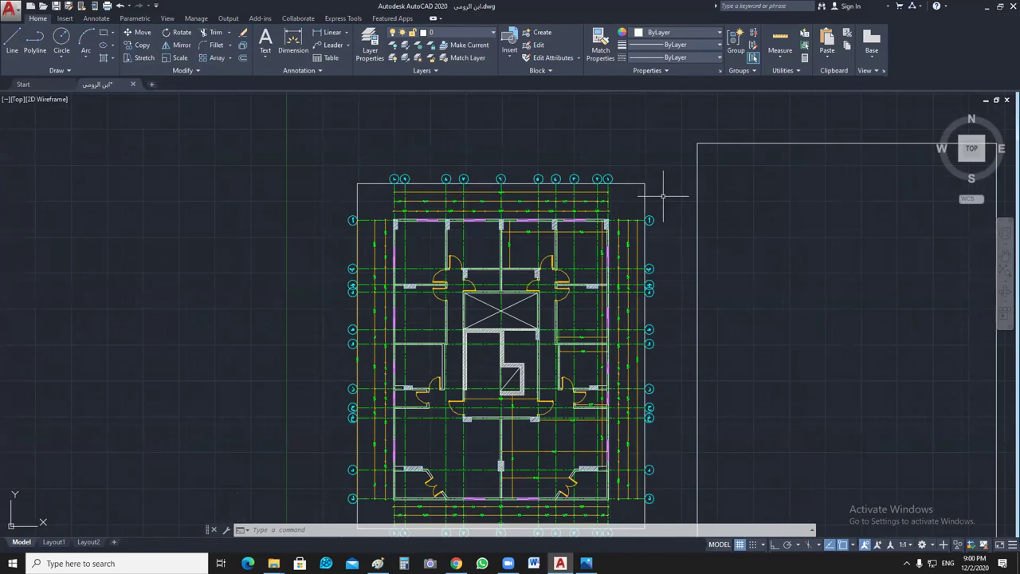
pyautogui.moveTo(665, 277); pyautogui.dragTo(652, 235, button='middle')
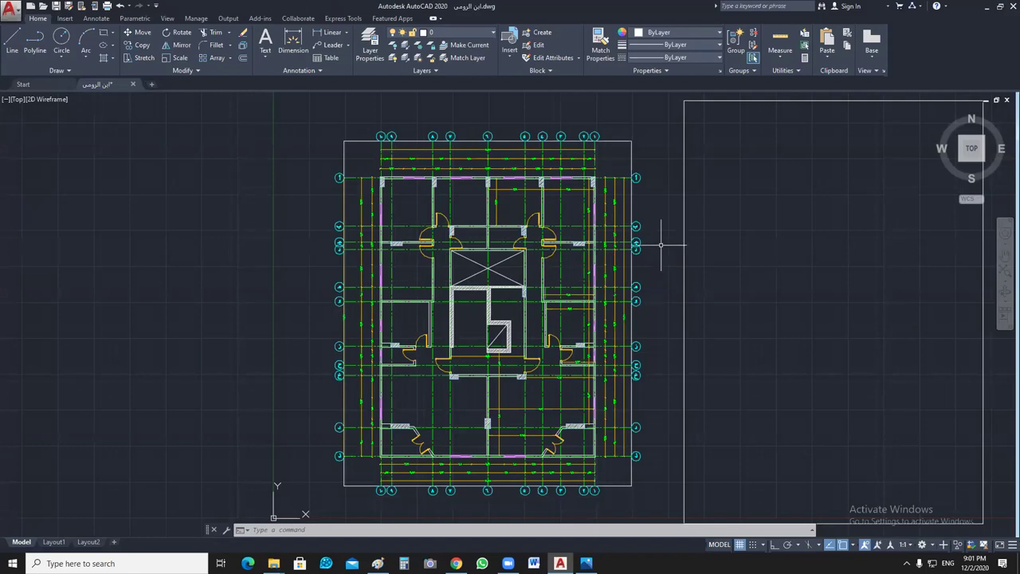
# Step: Pan the plans left and cancel the selection so the floor-plan picture displays again
pyautogui.moveTo(661, 246); pyautogui.dragTo(424, 243, button='middle')
pyautogui.click(681, 203)
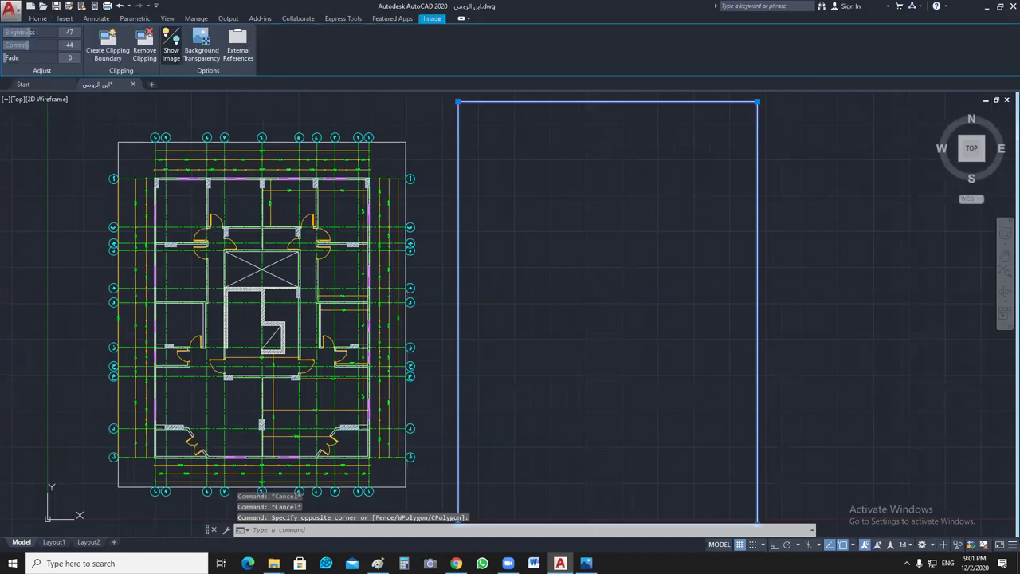
pyautogui.press('Escape')
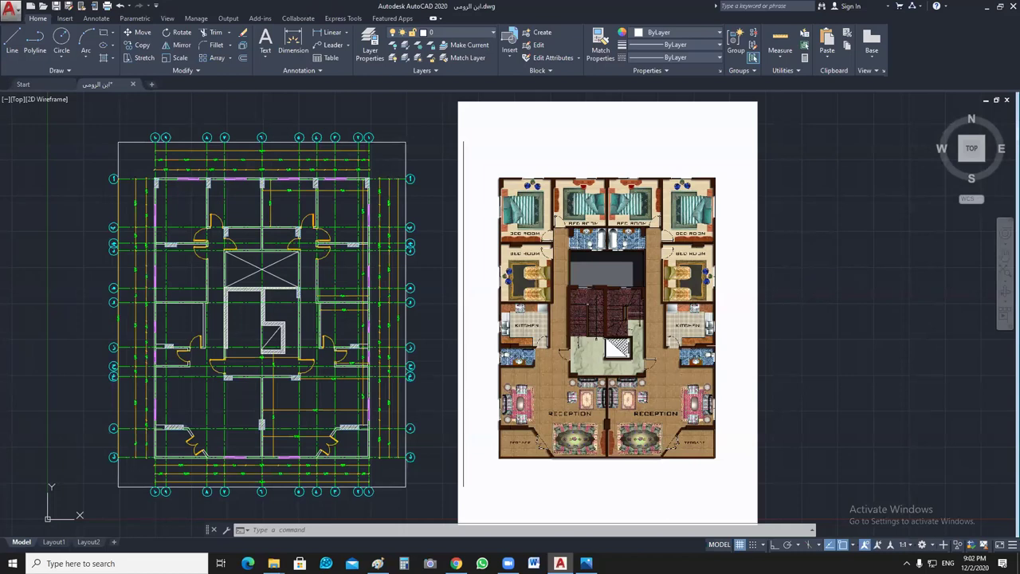
pyautogui.scroll(5, 649, 282)
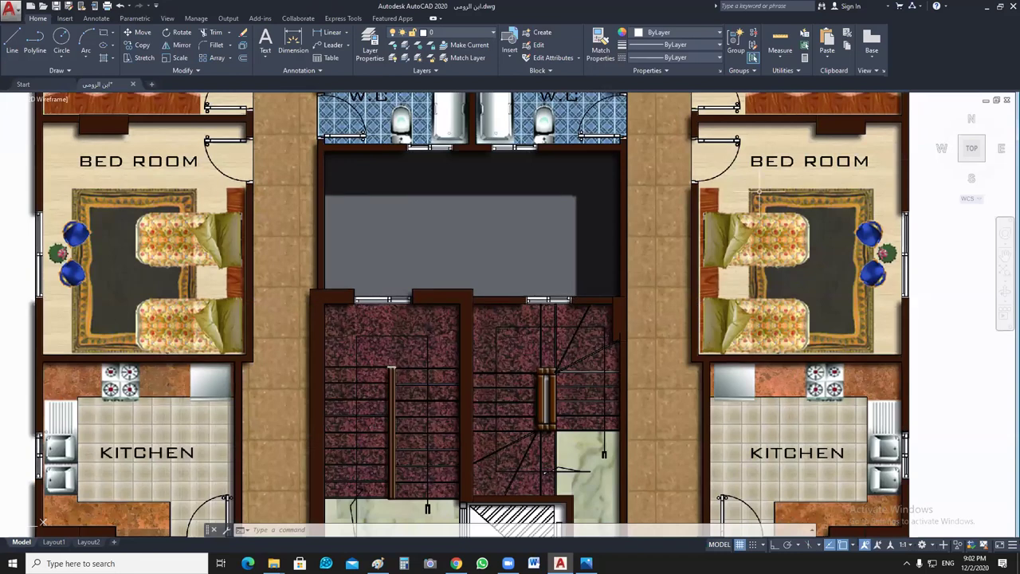
pyautogui.moveTo(758, 191); pyautogui.dragTo(711, 269, button='middle')
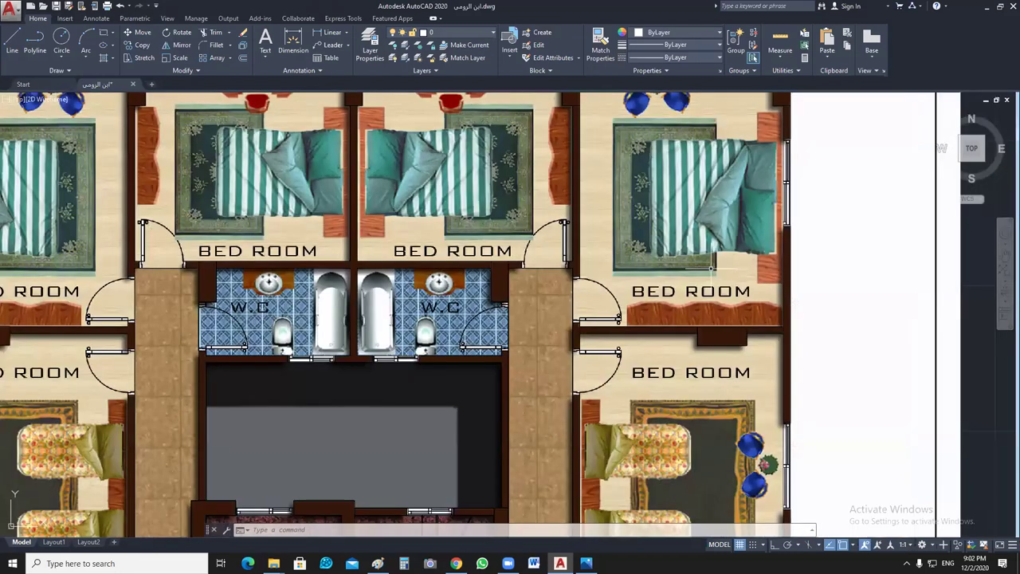
pyautogui.scroll(-2, 712, 269)
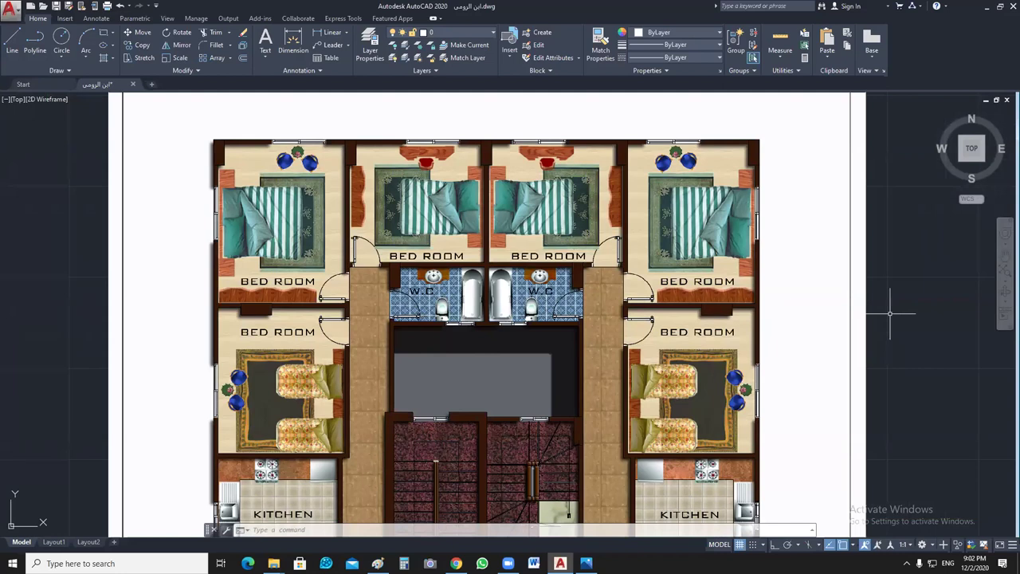
pyautogui.scroll(-3, 890, 313)
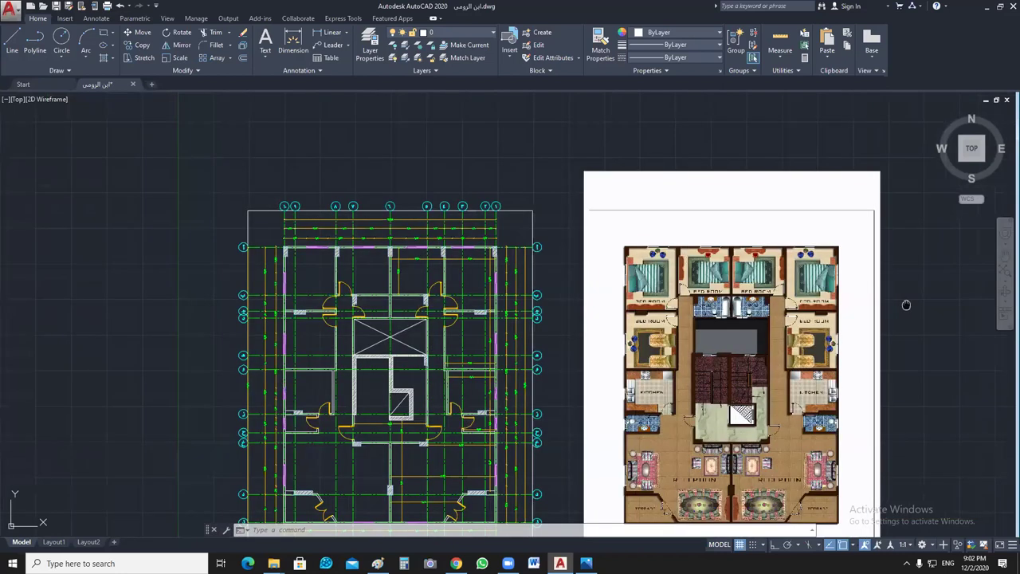
pyautogui.moveTo(906, 305); pyautogui.dragTo(751, 287, button='middle')
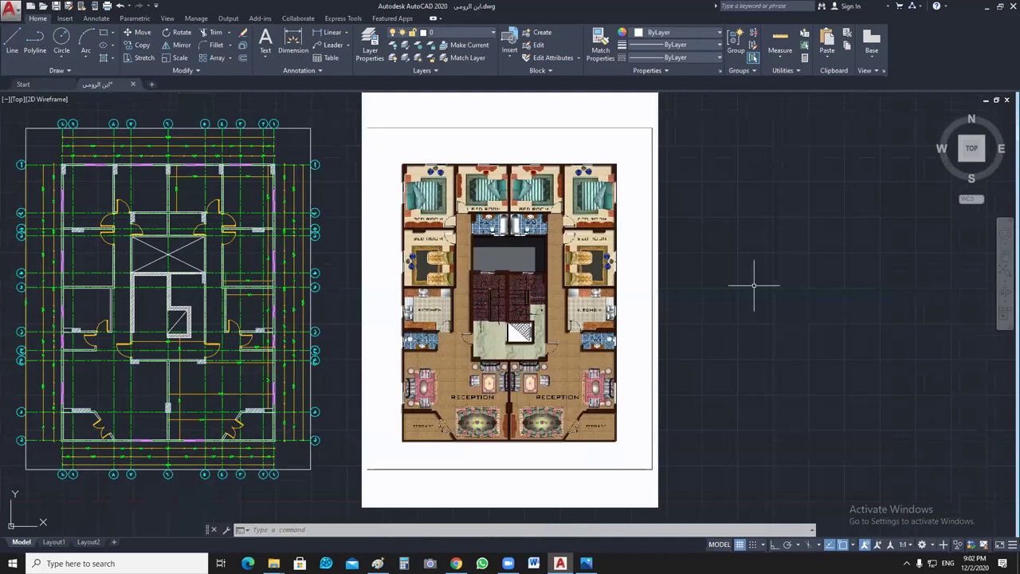
pyautogui.scroll(-2, 753, 284)
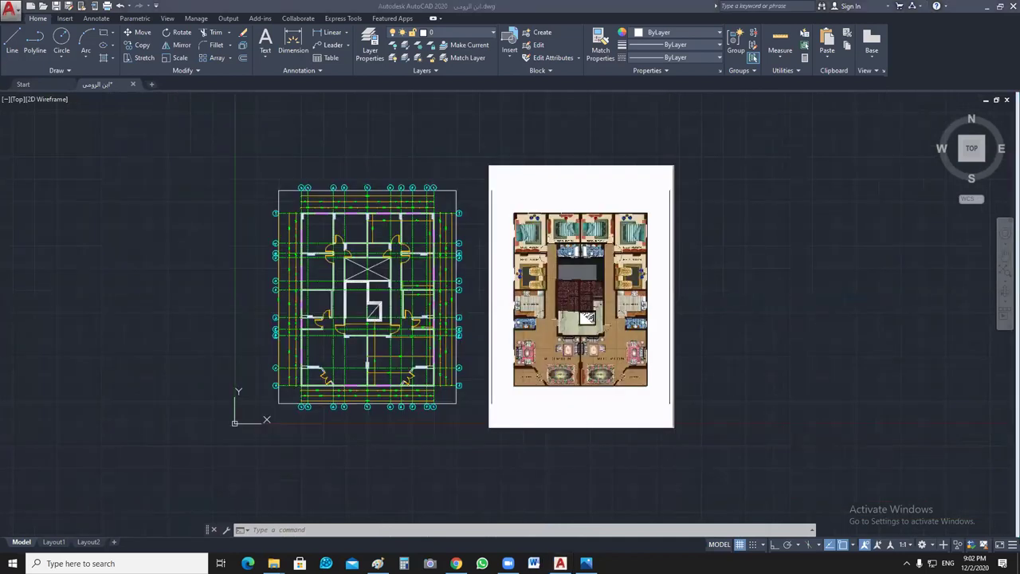
pyautogui.click(764, 363)
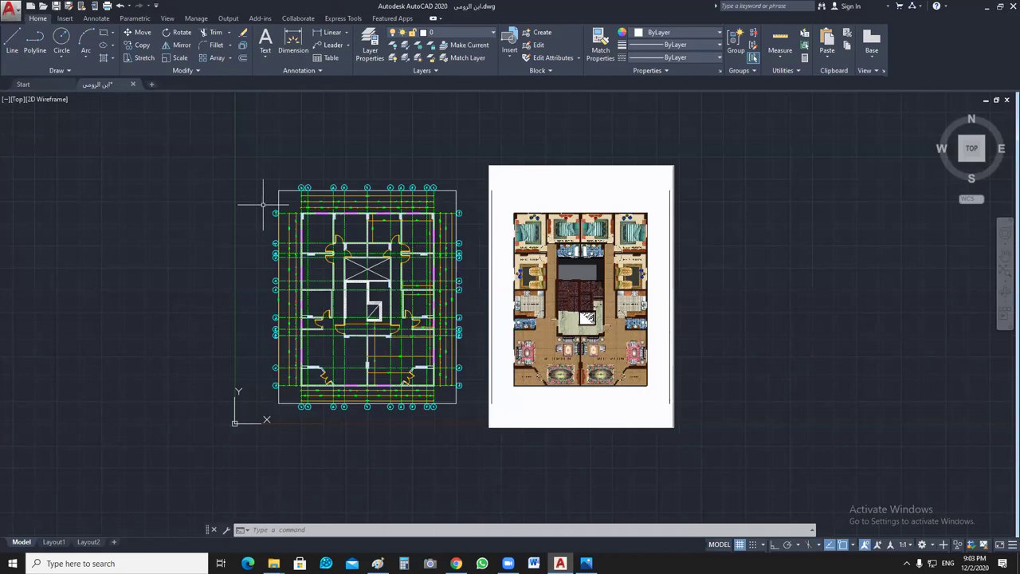
pyautogui.scroll(4, 431, 231)
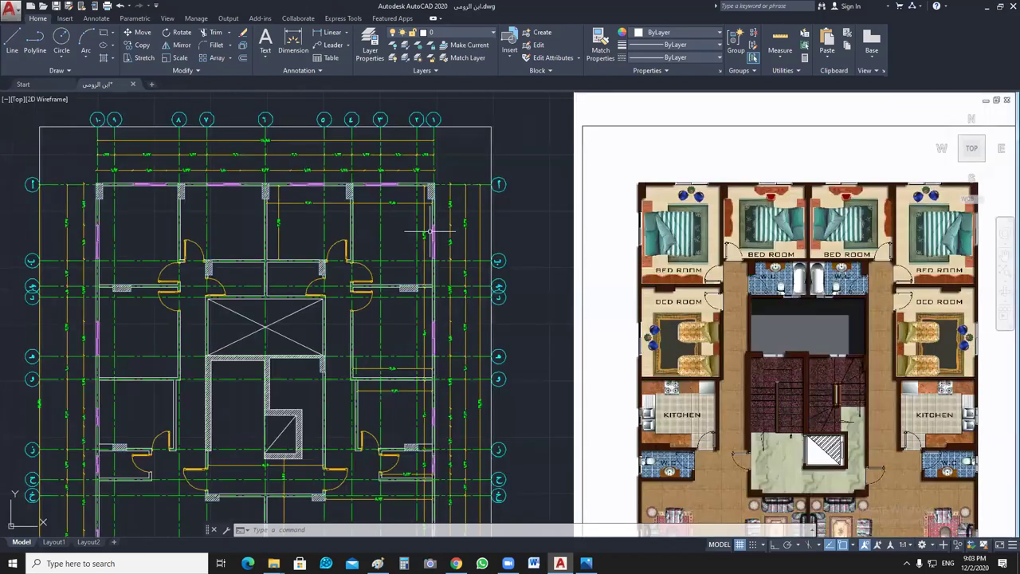
pyautogui.scroll(2, 430, 231)
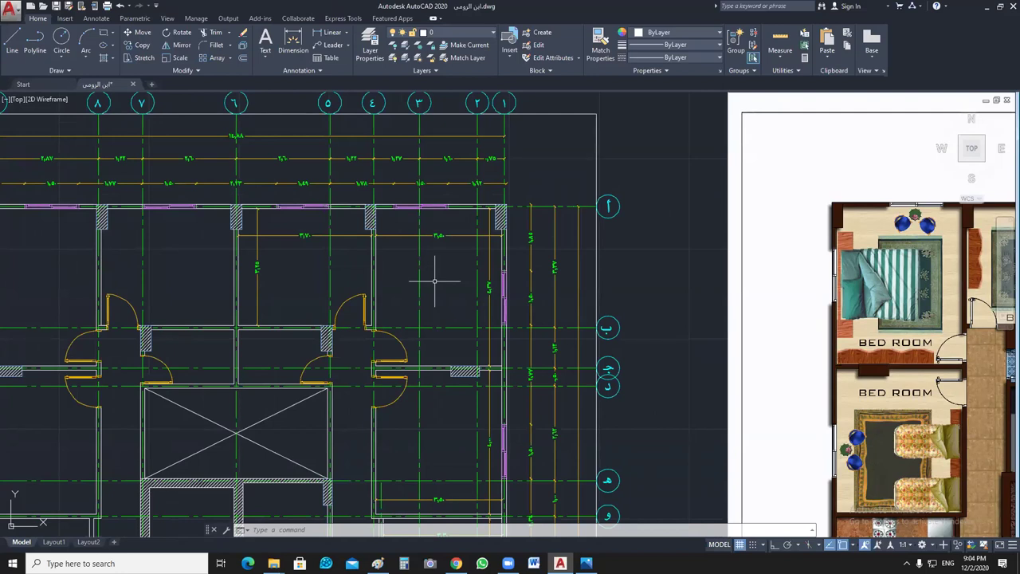
pyautogui.scroll(5, 482, 290)
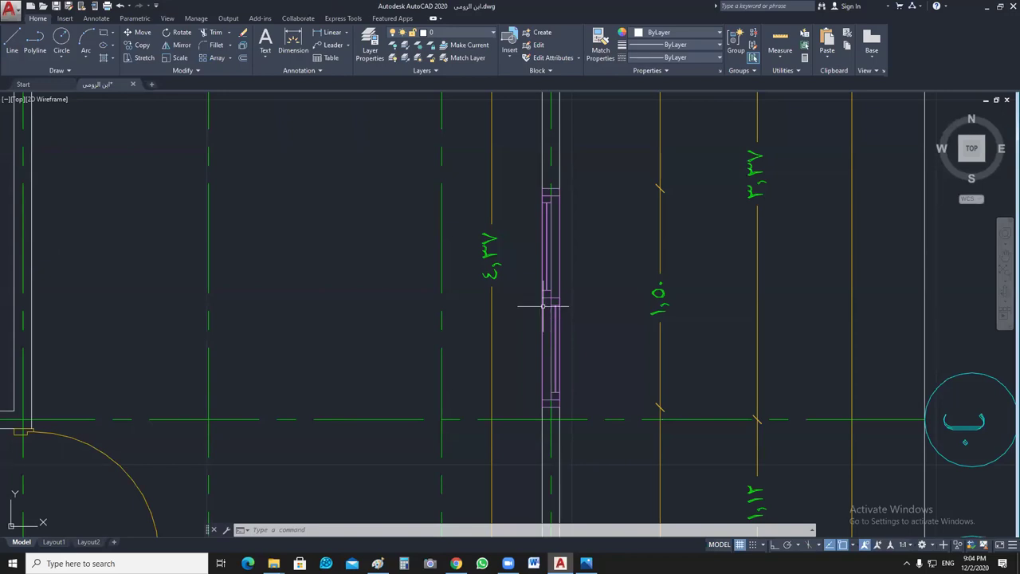
pyautogui.scroll(-6, 542, 305)
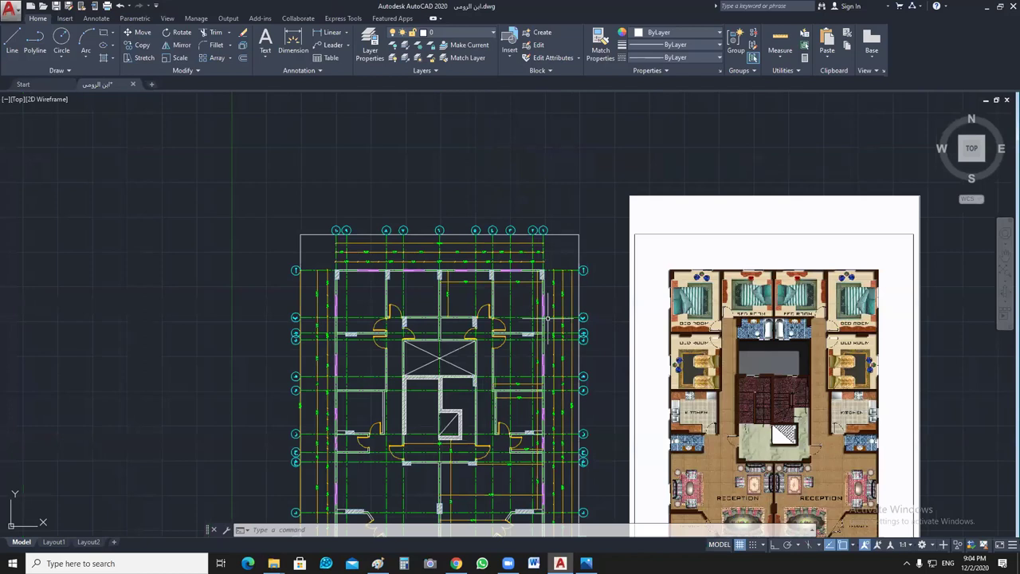
pyautogui.moveTo(618, 338); pyautogui.dragTo(583, 266, button='middle')
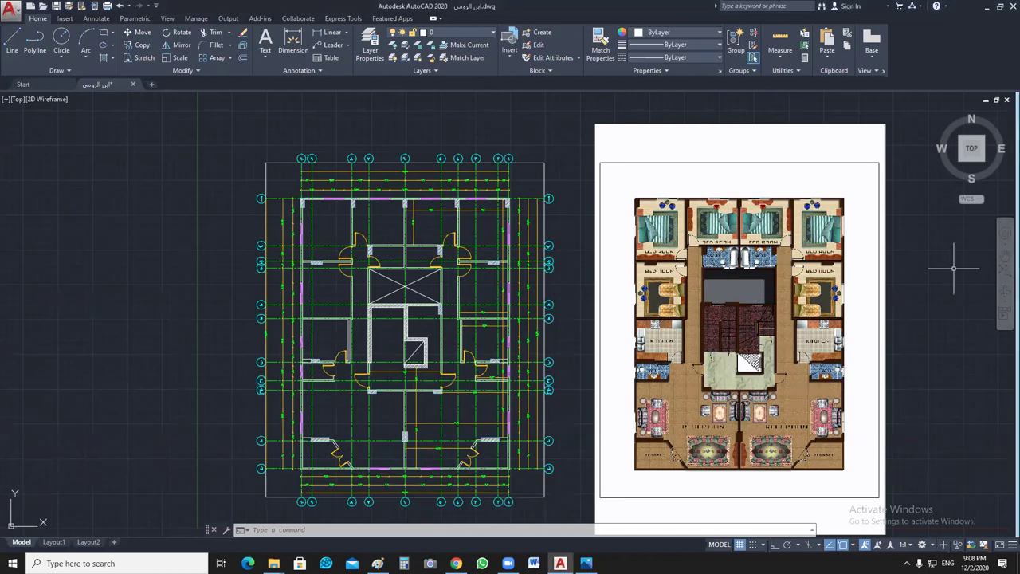
pyautogui.moveTo(954, 269); pyautogui.dragTo(892, 270, button='middle')
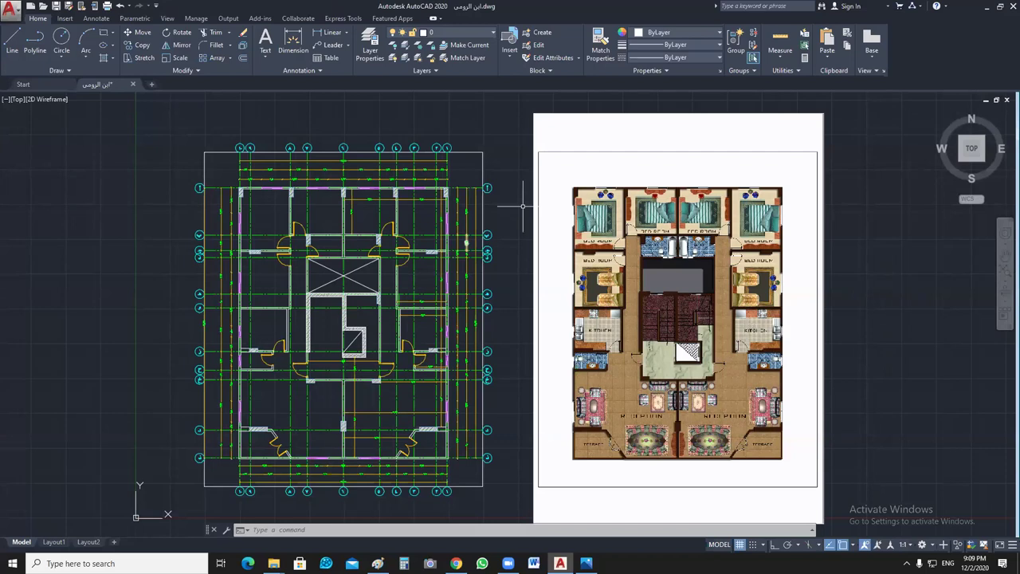
pyautogui.scroll(5, 522, 204)
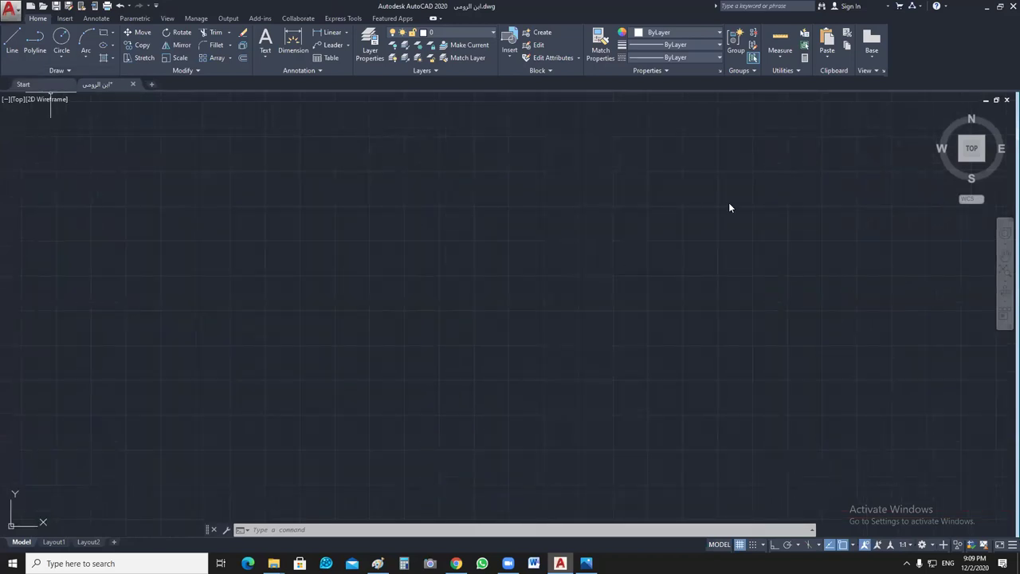
# Step: Go from the Start page back to the floor plan drawing and close it
pyautogui.hotkey('ctrl', 'Tab')
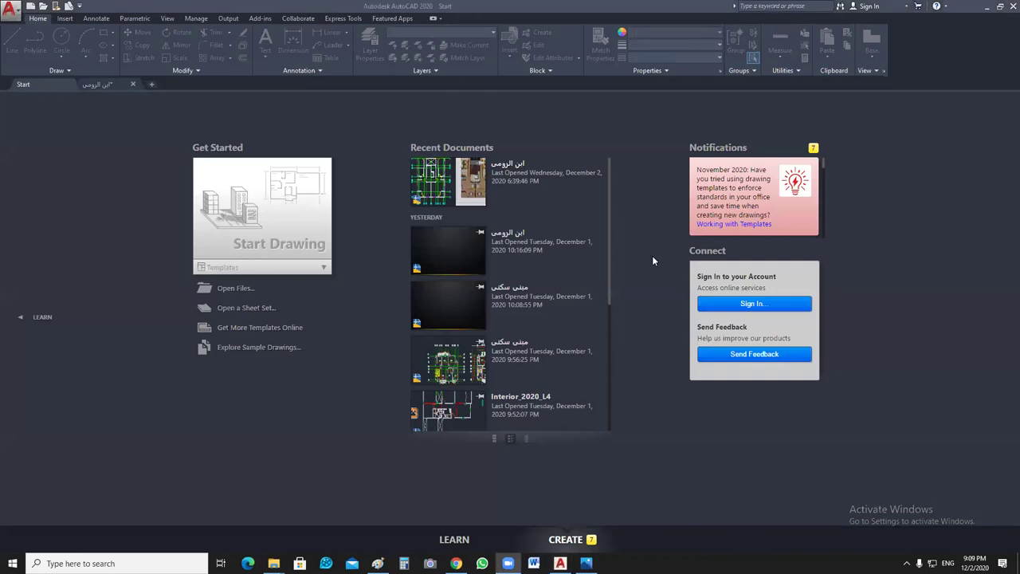
pyautogui.click(636, 328)
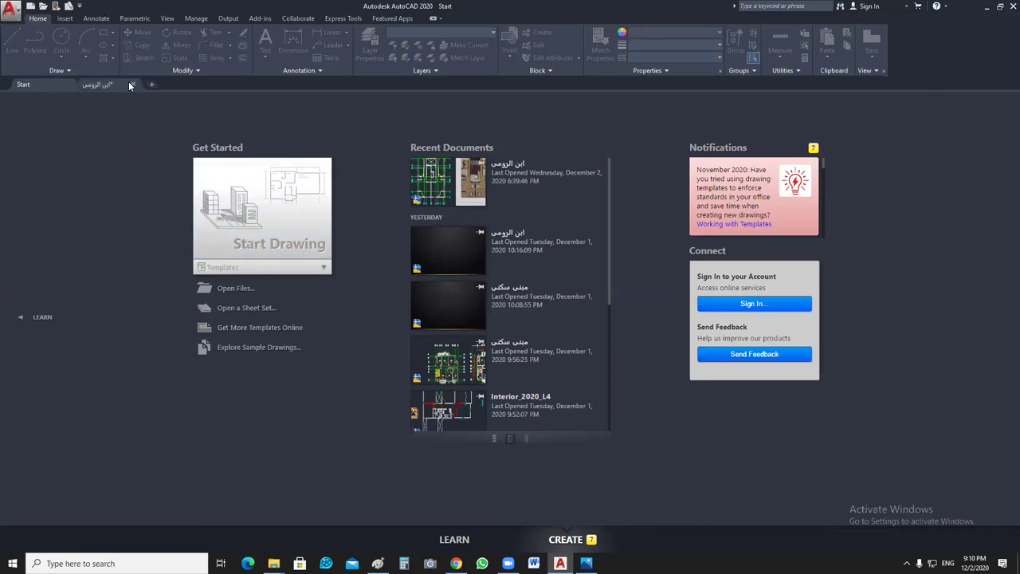
pyautogui.click(533, 230)
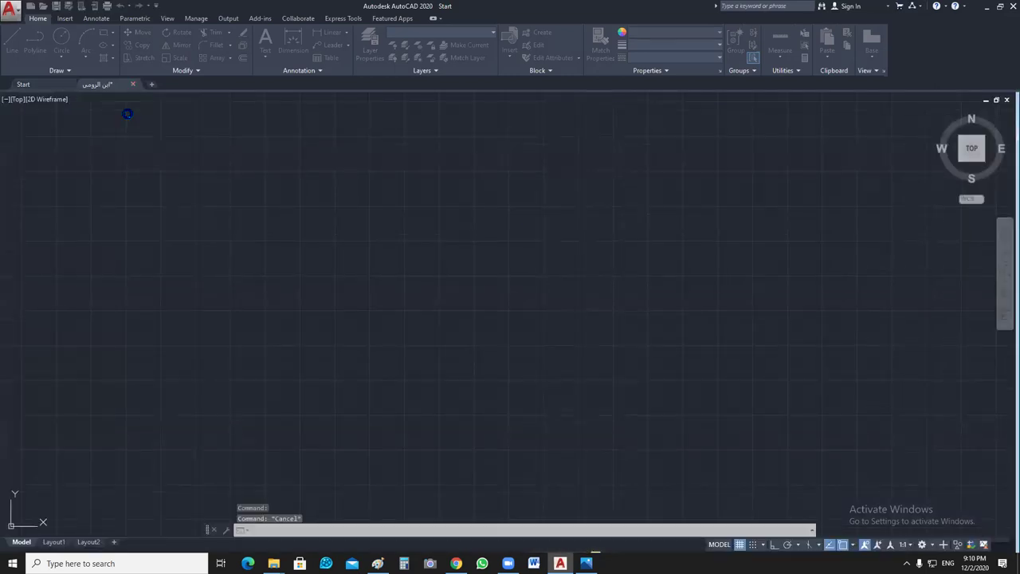
pyautogui.click(48, 83)
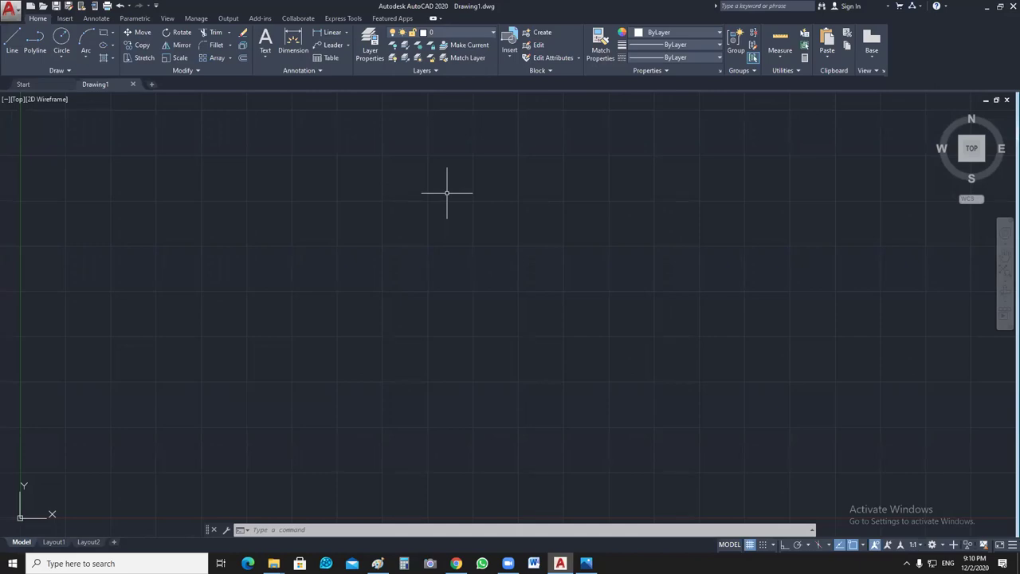
pyautogui.moveTo(110, 88)
pyautogui.click(478, 32)
pyautogui.click(500, 141)
pyautogui.press('Escape')
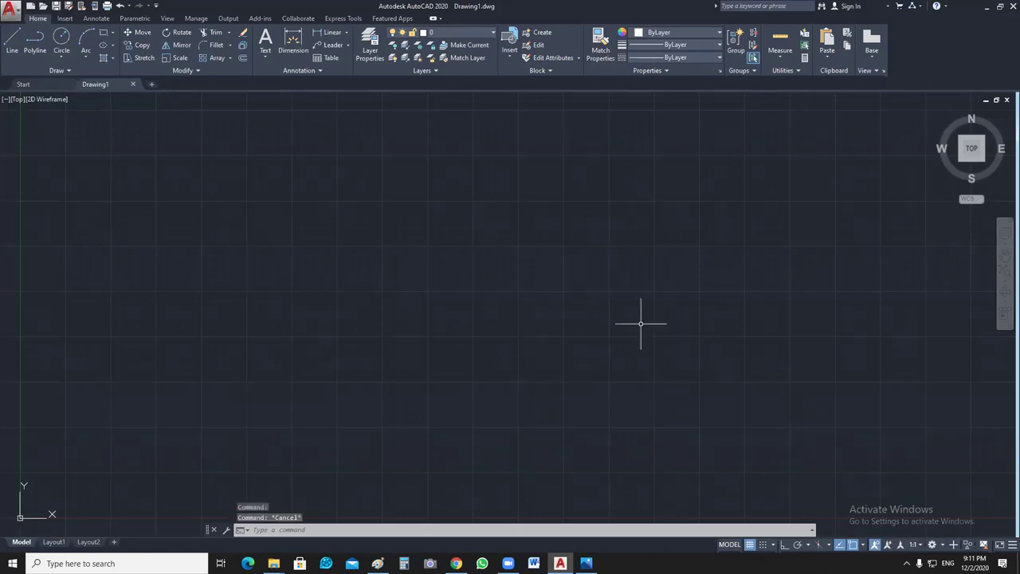
pyautogui.click(558, 332)
pyautogui.press('Escape')
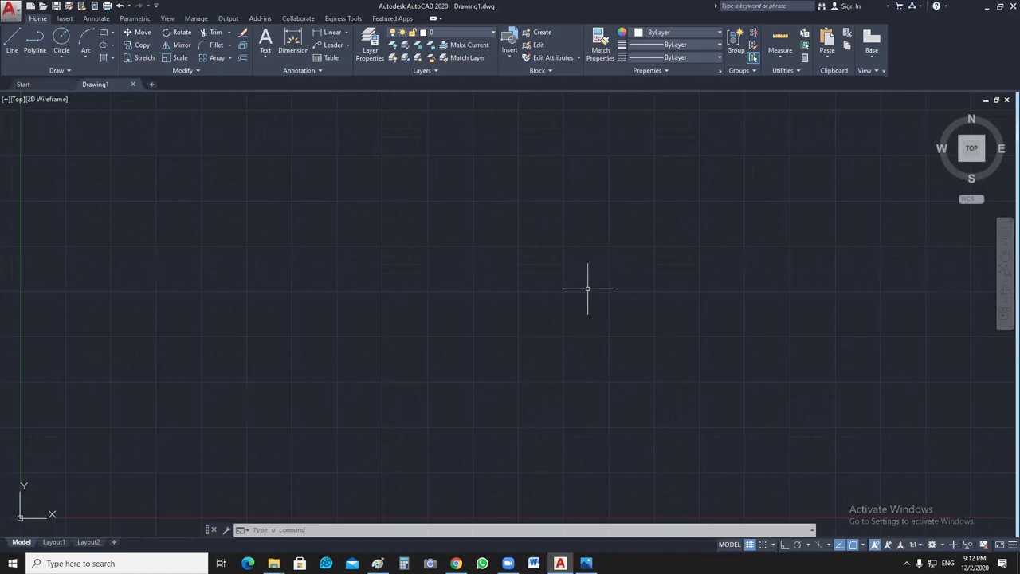
pyautogui.write('UN')
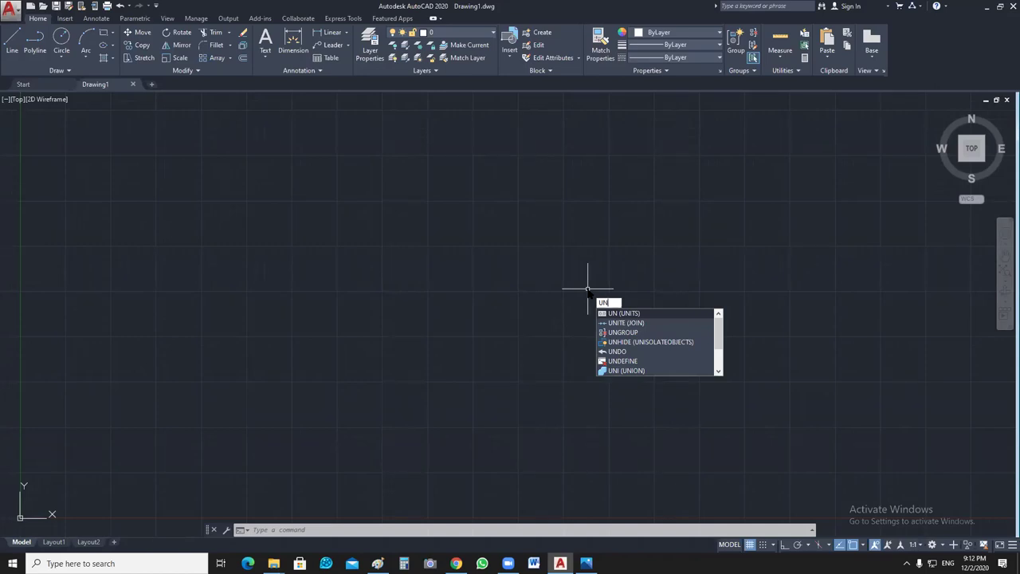
pyautogui.press('Return')
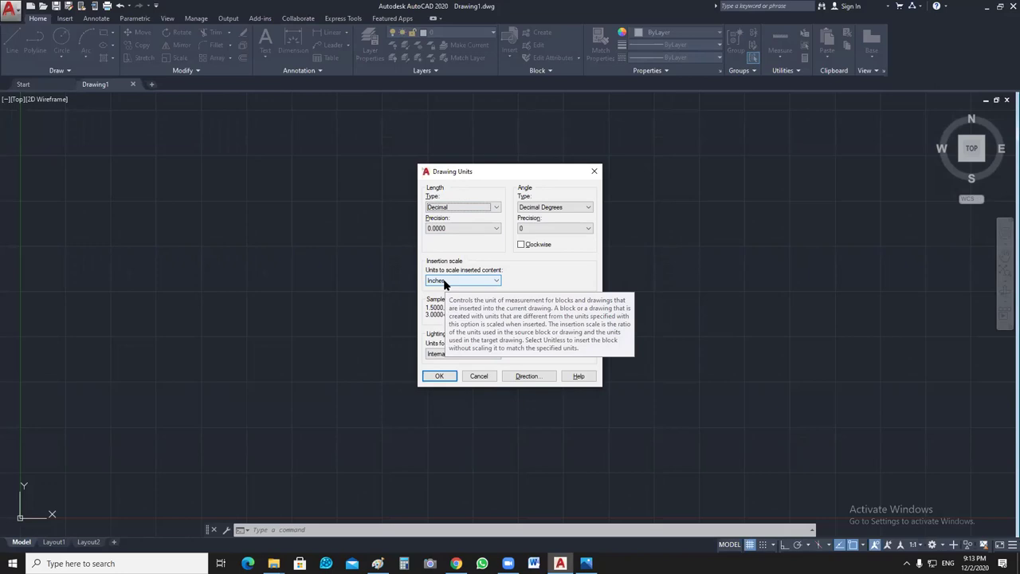
pyautogui.click(486, 376)
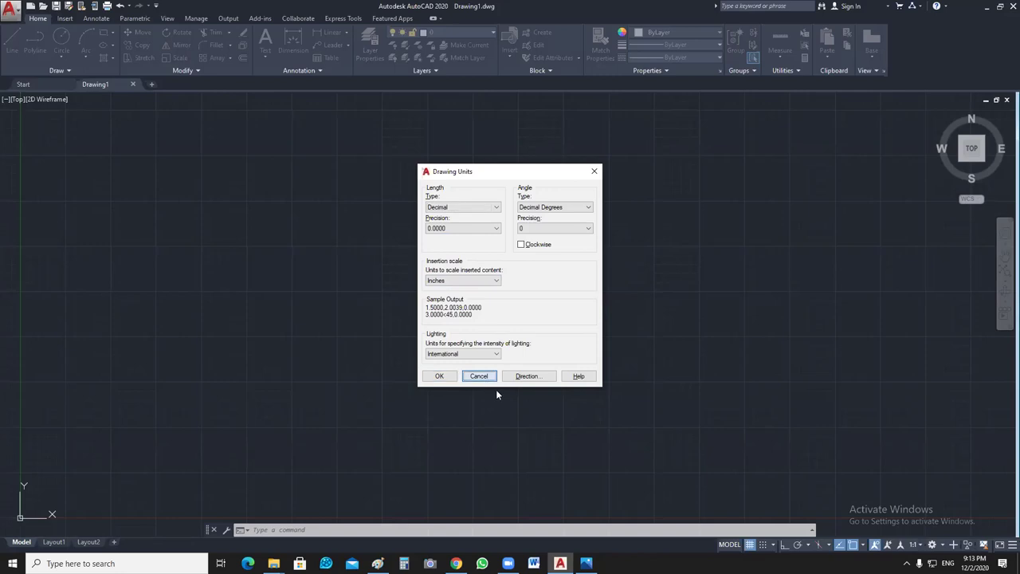
# Step: Open the Architectural tool palette and insert the metric Aluminum Window sample, moving the palettes aside
pyautogui.click(167, 18)
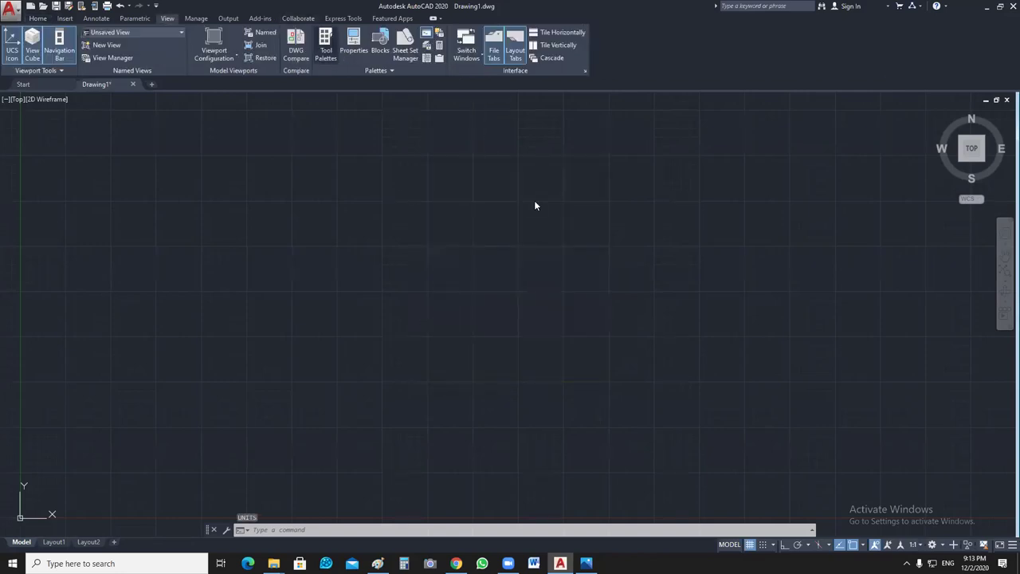
pyautogui.hotkey('ctrl', '3')
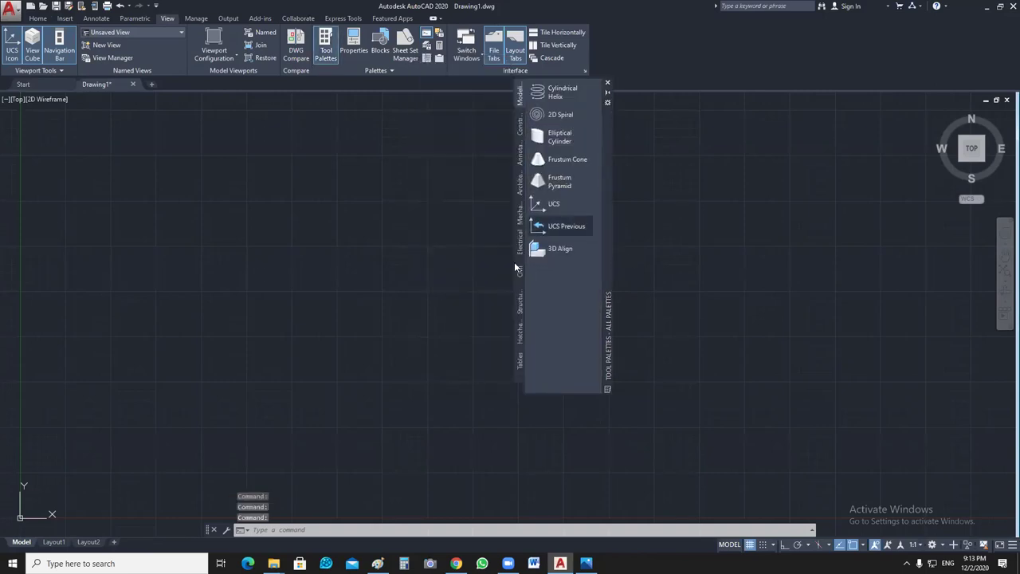
pyautogui.click(519, 183)
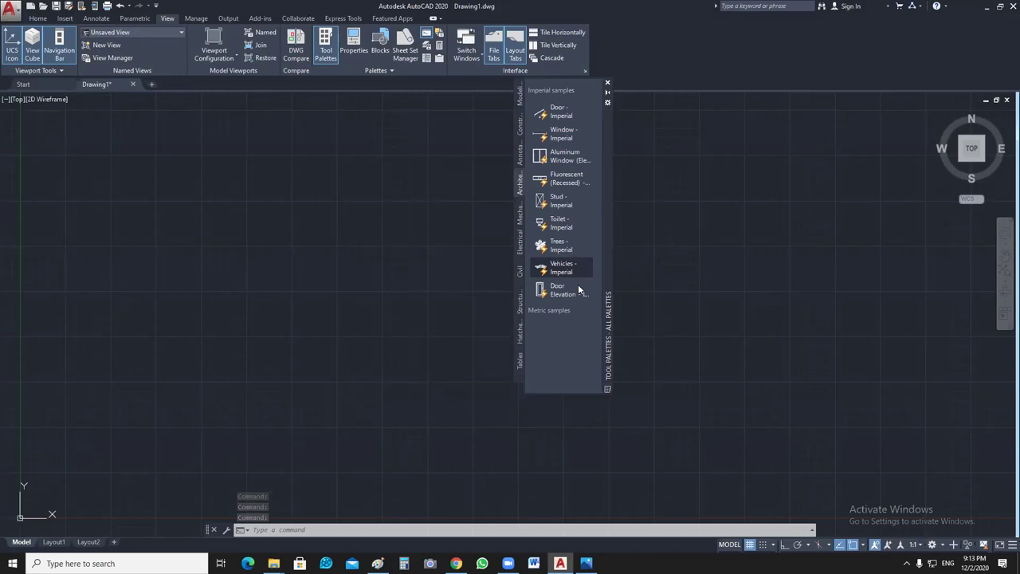
pyautogui.scroll(-5, 549, 240)
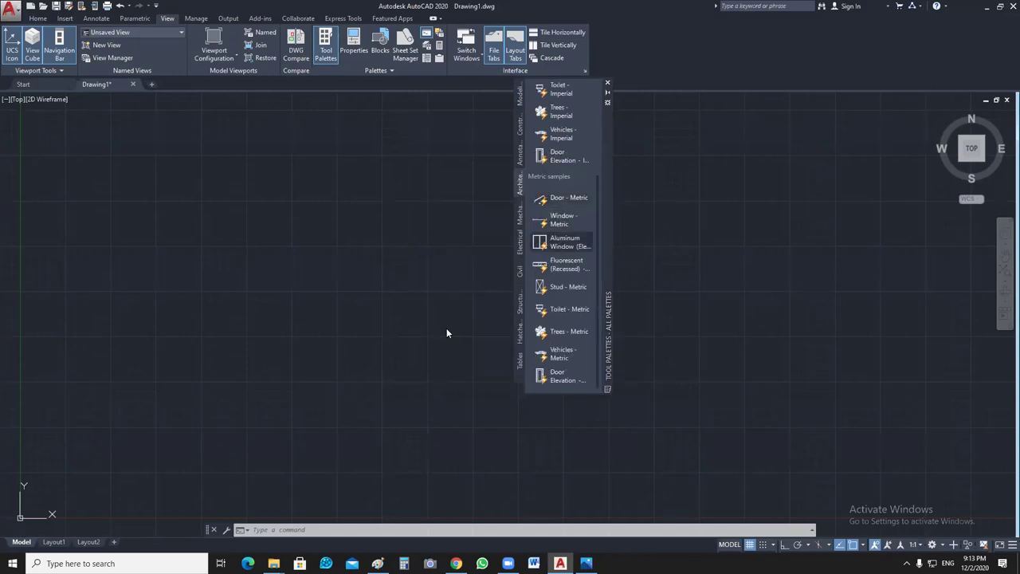
pyautogui.click(564, 241)
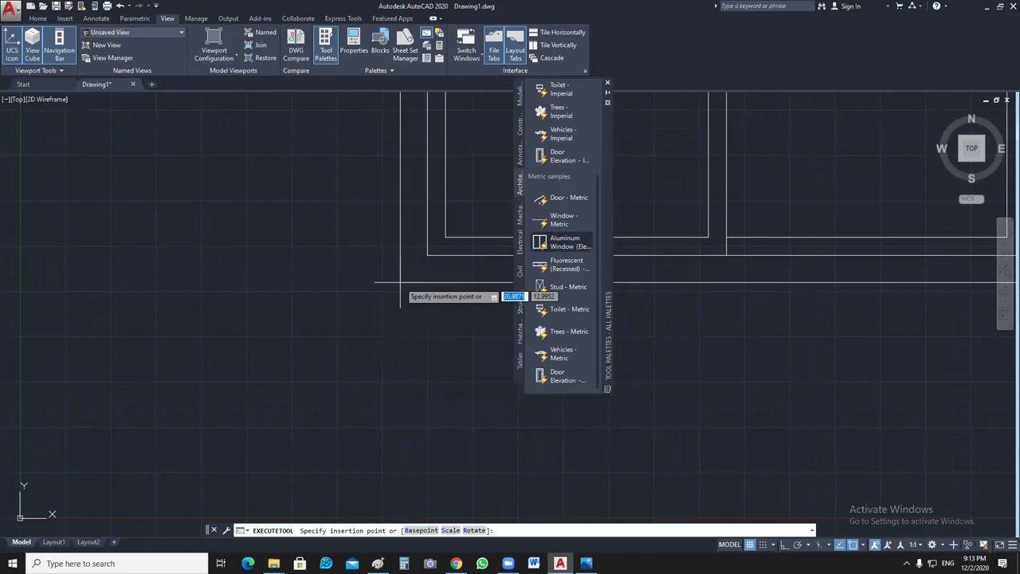
pyautogui.scroll(-5, 457, 287)
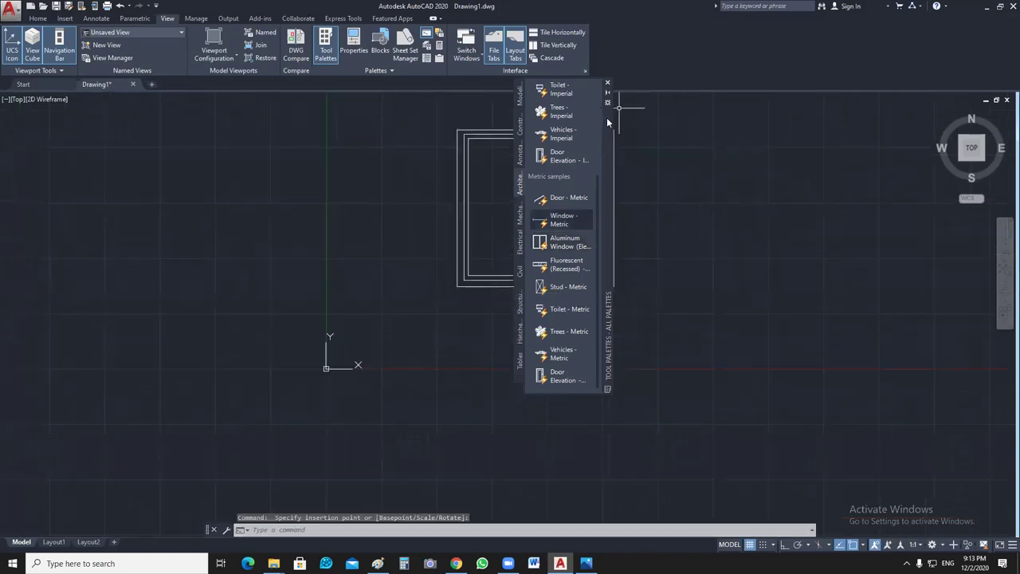
pyautogui.moveTo(606, 117); pyautogui.dragTo(747, 142)
pyautogui.scroll(4, 533, 291)
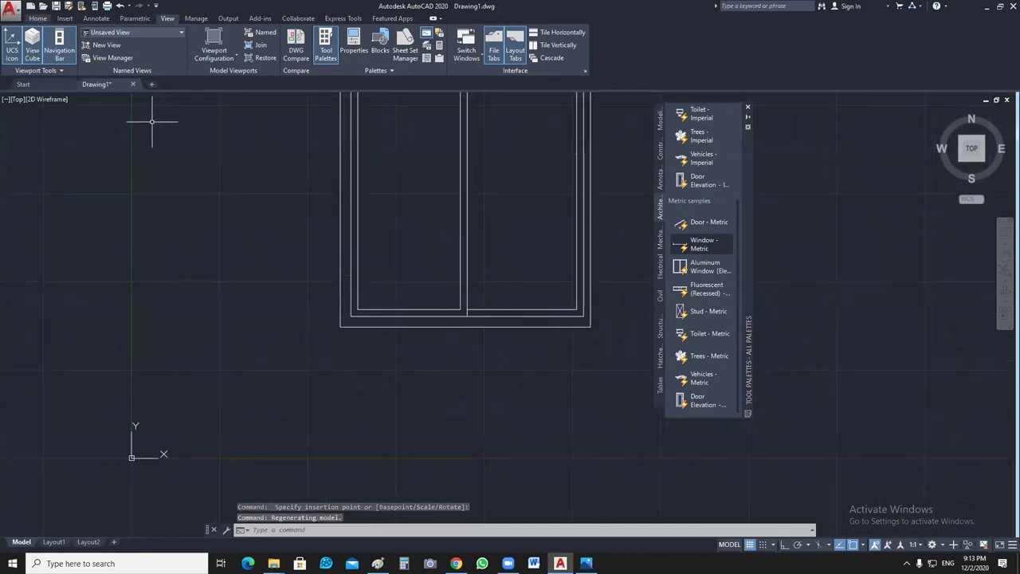
# Step: Change the drawing's insertion scale from Inches to Meters in Drawing Units
pyautogui.write('un')
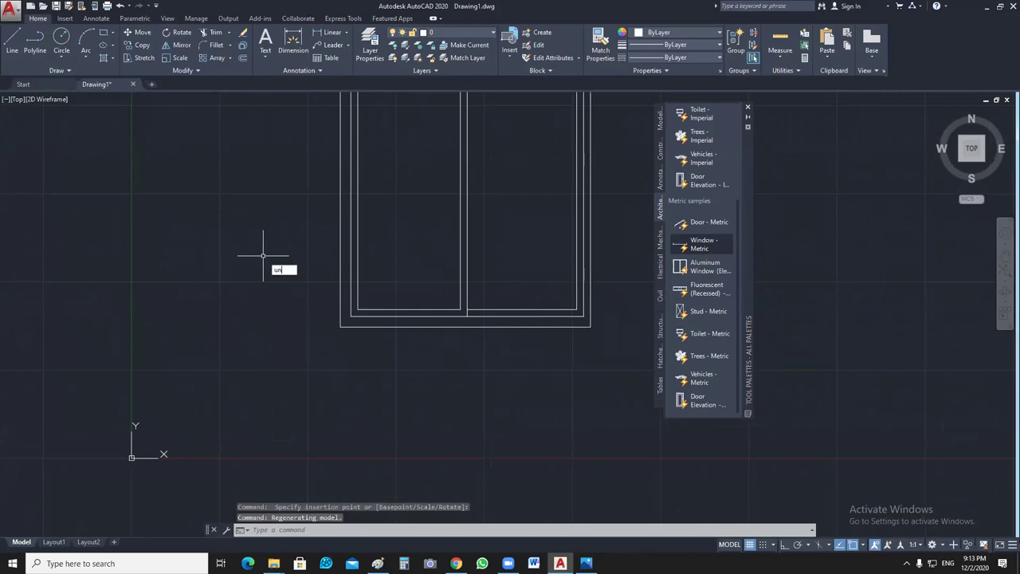
pyautogui.press('Return')
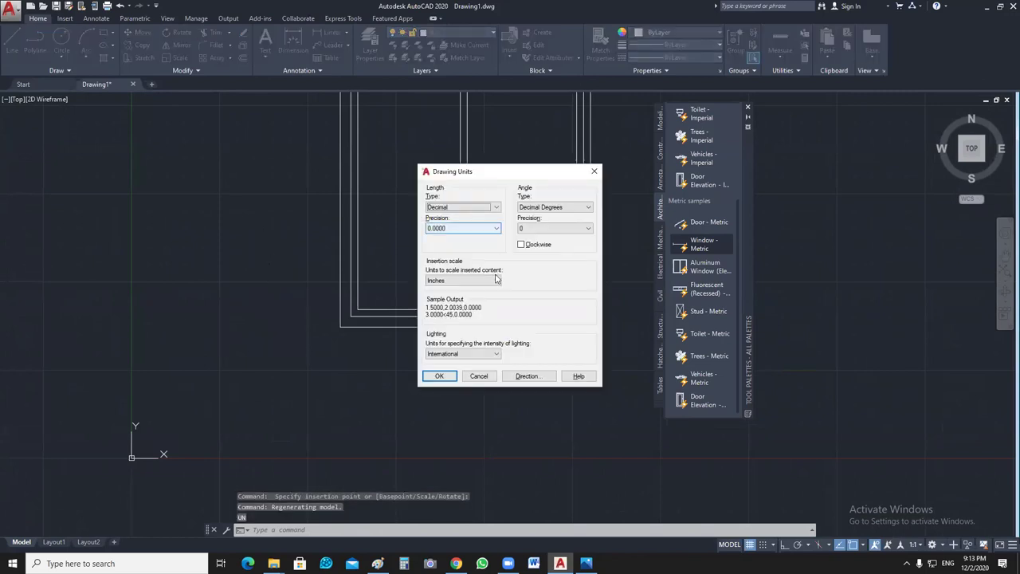
pyautogui.click(492, 280)
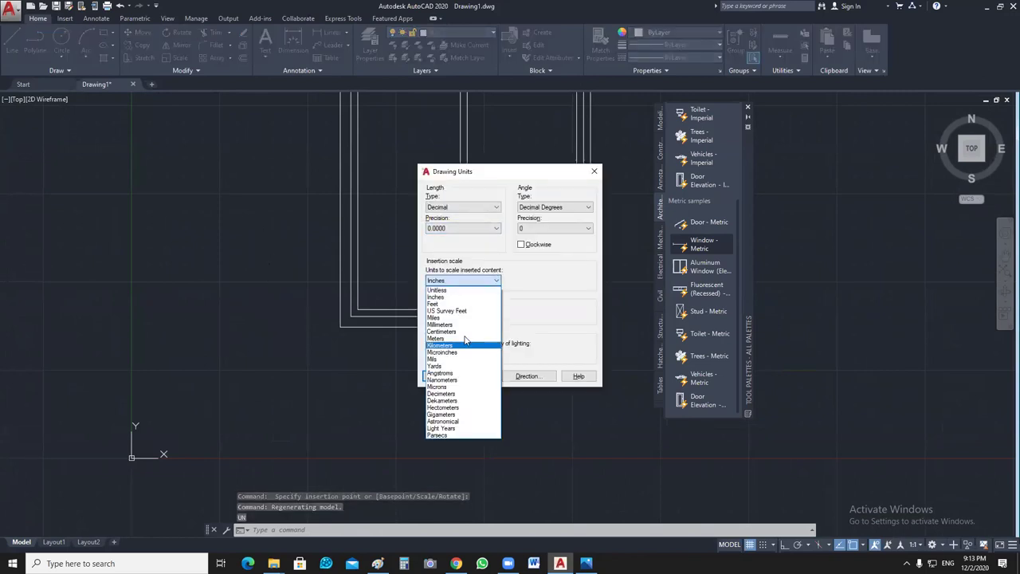
pyautogui.click(464, 338)
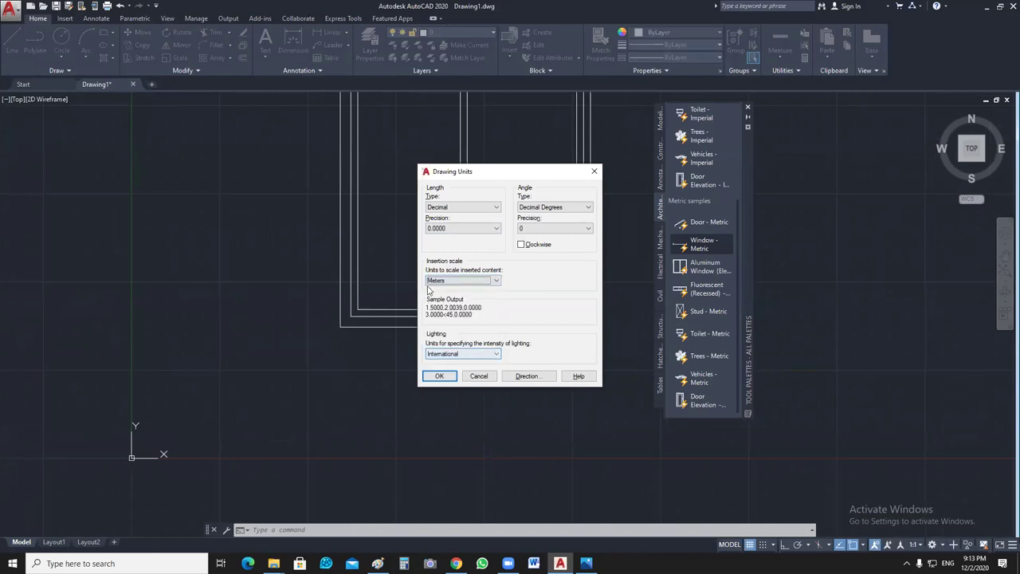
pyautogui.click(453, 380)
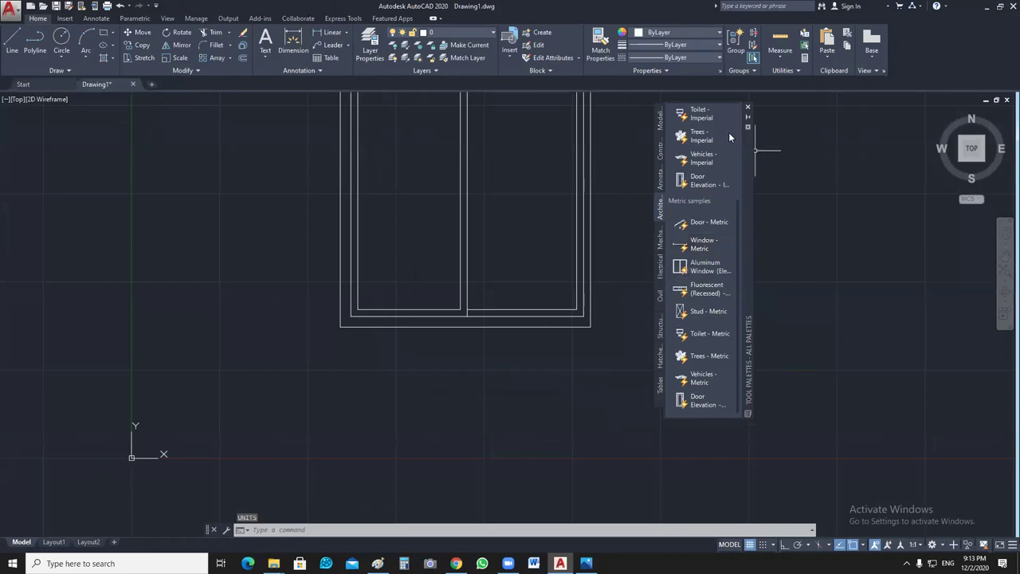
pyautogui.click(680, 270)
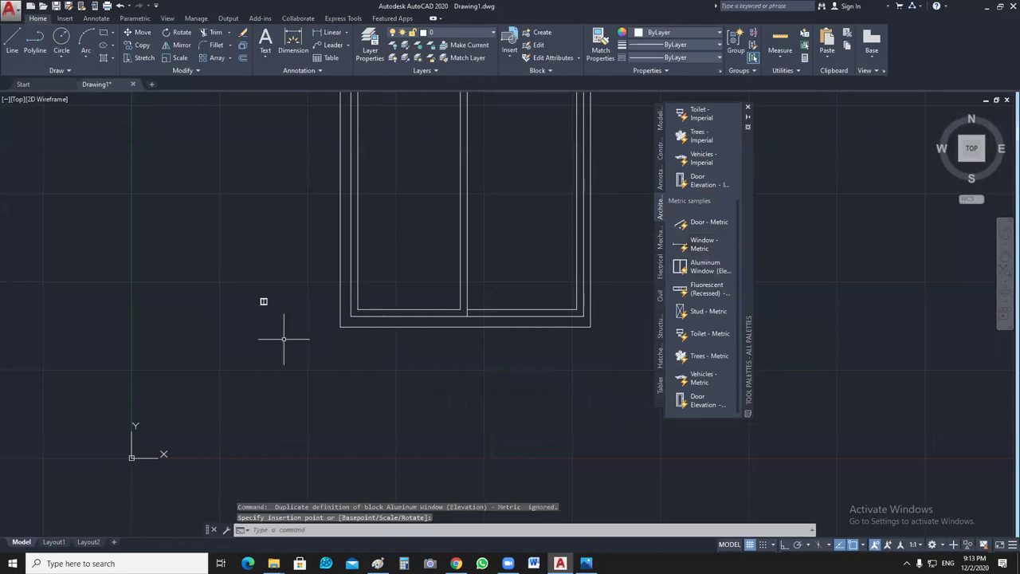
# Step: Zoom out to view the newly inserted metre-scale aluminum window
pyautogui.scroll(2, 304, 354)
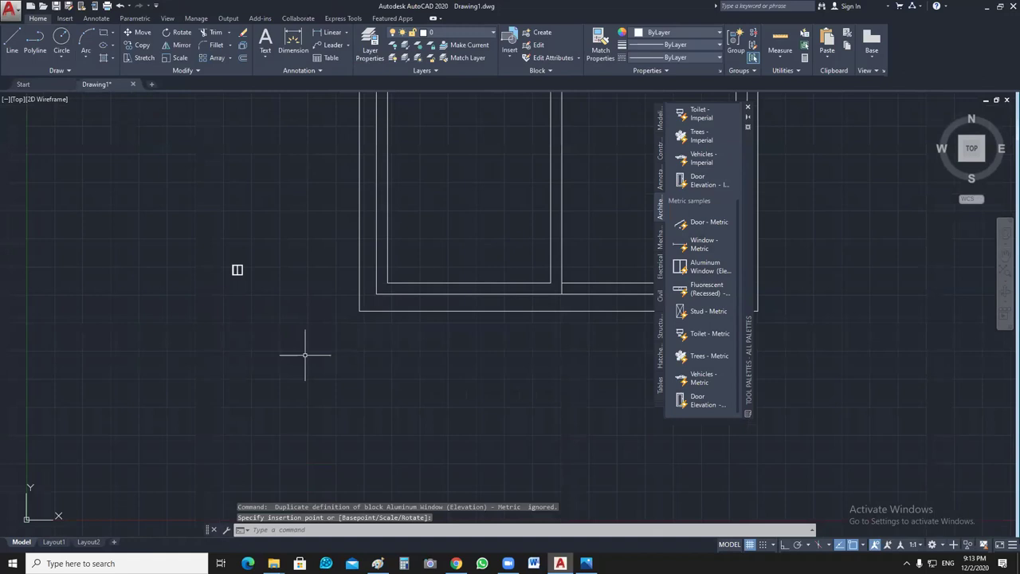
pyautogui.scroll(2, 304, 354)
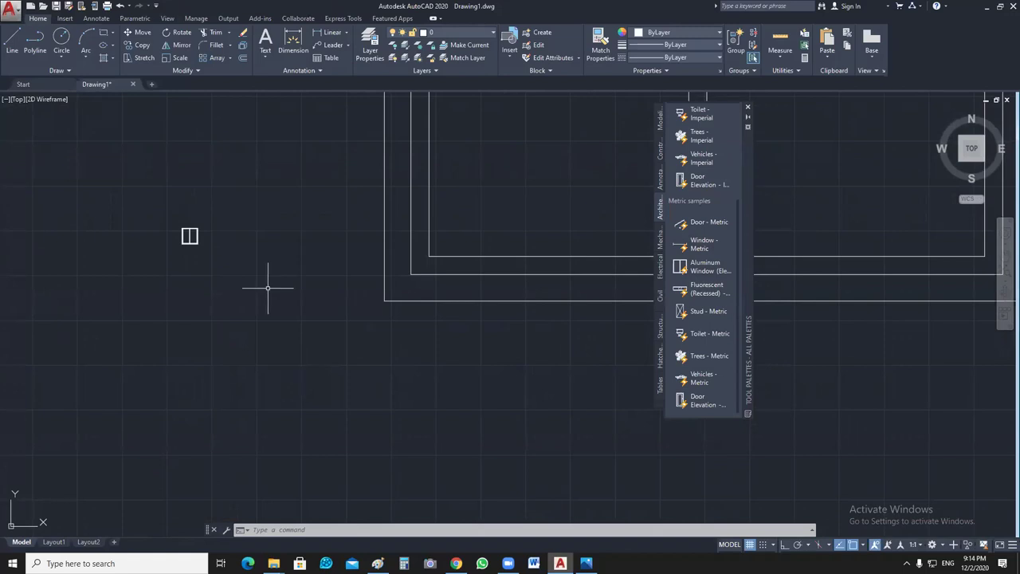
pyautogui.scroll(5, 244, 274)
# Step: Dimension the small window's bottom width with DLI, reading 0.9000
pyautogui.write('dli')
pyautogui.press('Return')
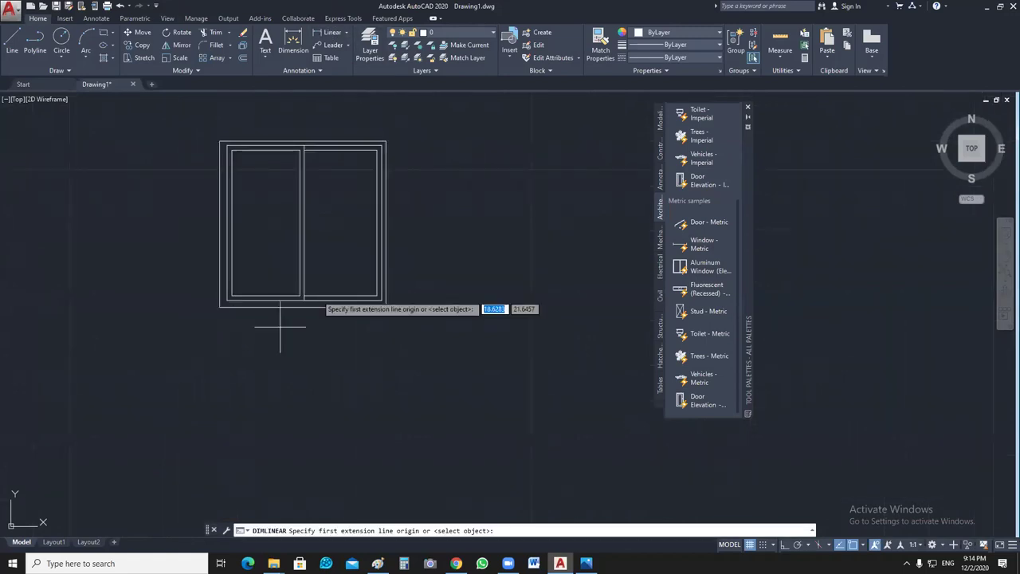
pyautogui.click(221, 306)
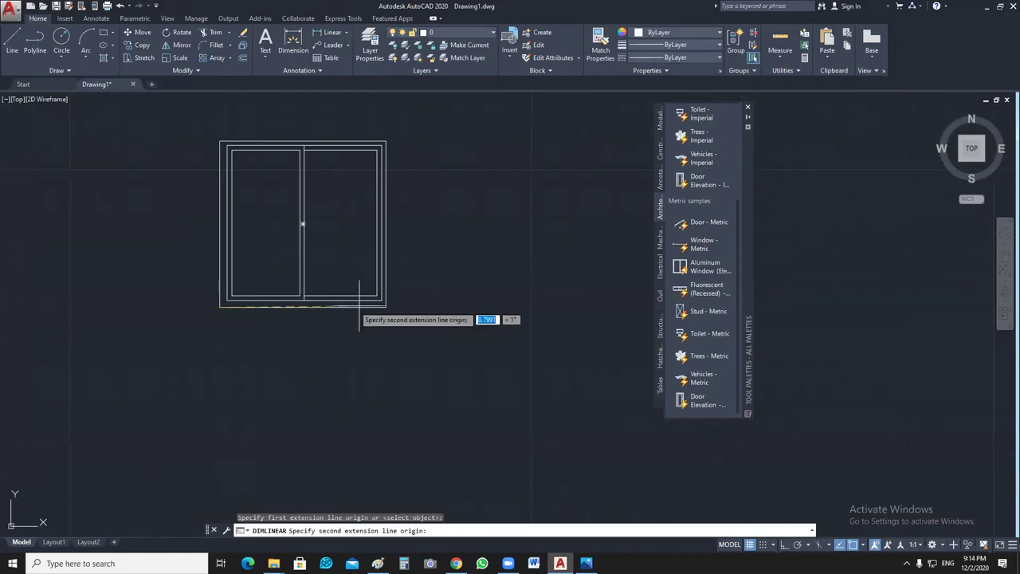
pyautogui.click(387, 307)
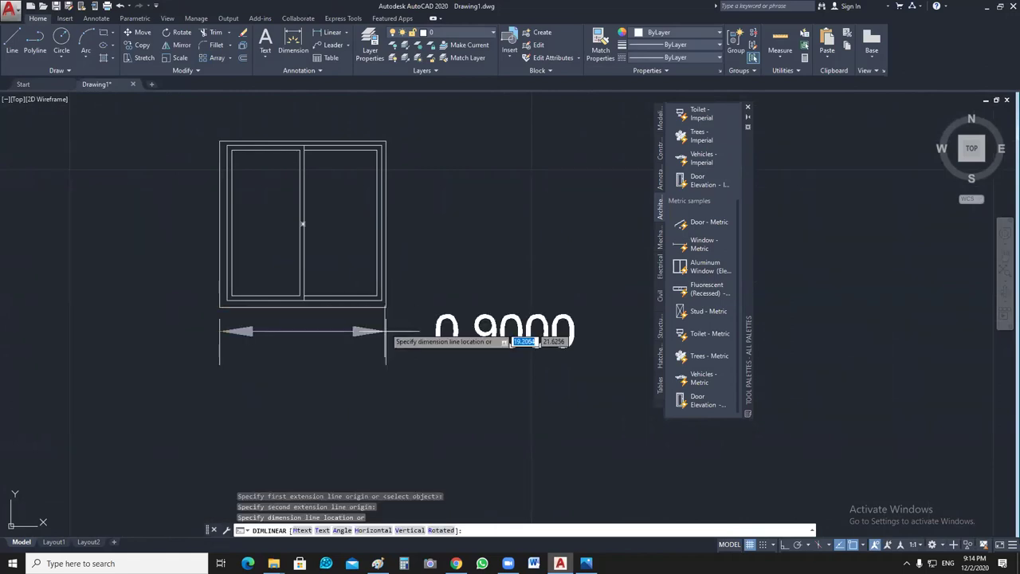
pyautogui.click(504, 341)
# Step: Add a 35.4331 linear dimension across the bottom of the large window outline
pyautogui.moveTo(547, 383)
pyautogui.mouseDown(button='middle')
pyautogui.moveTo(424, 385)
pyautogui.moveTo(146, 303)
pyautogui.mouseUp(button='middle')
pyautogui.scroll(-3, 410, 350)
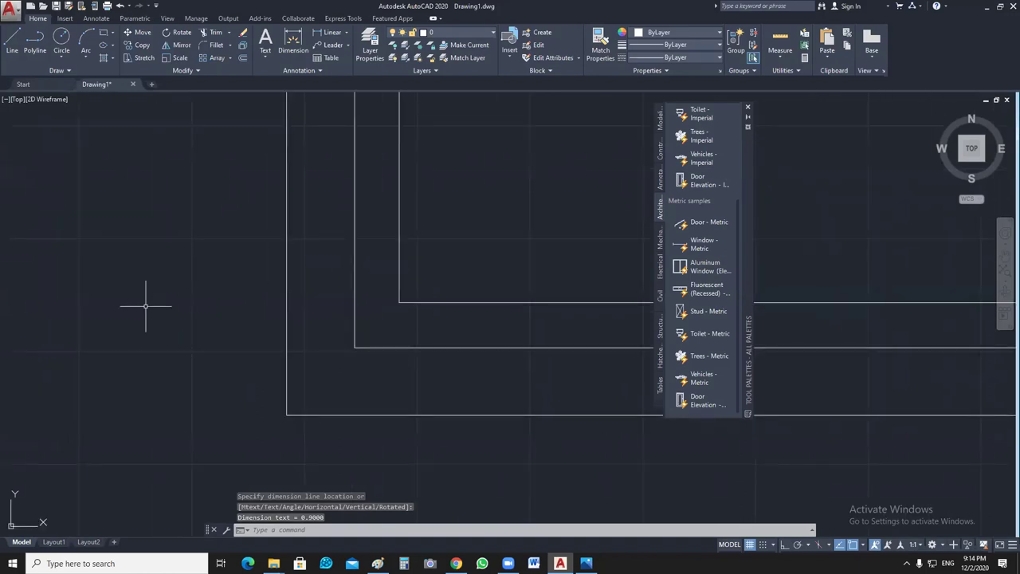
pyautogui.scroll(-3, 145, 303)
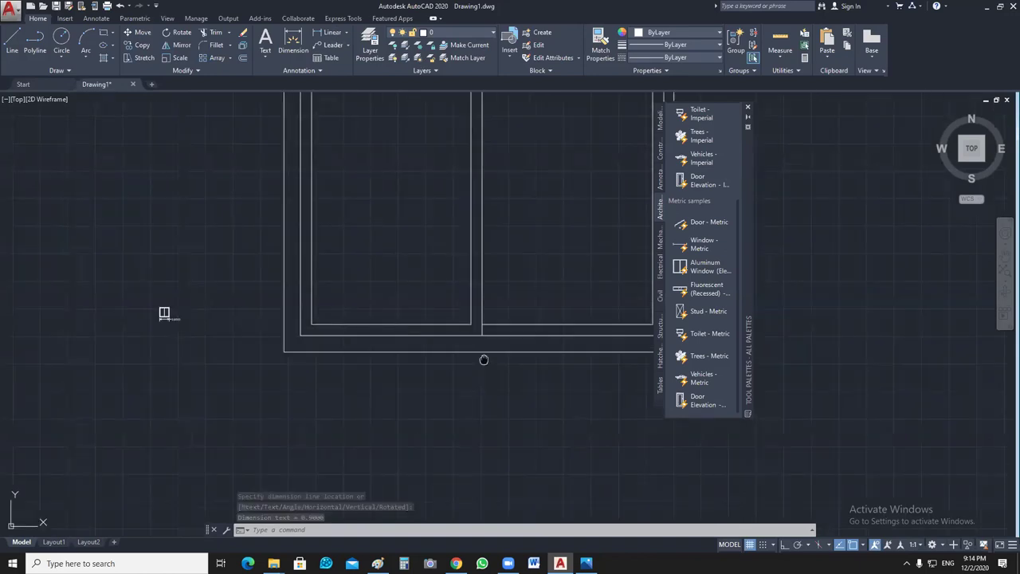
pyautogui.moveTo(484, 360); pyautogui.dragTo(354, 359, button='middle')
pyautogui.press('Return')
pyautogui.click(154, 352)
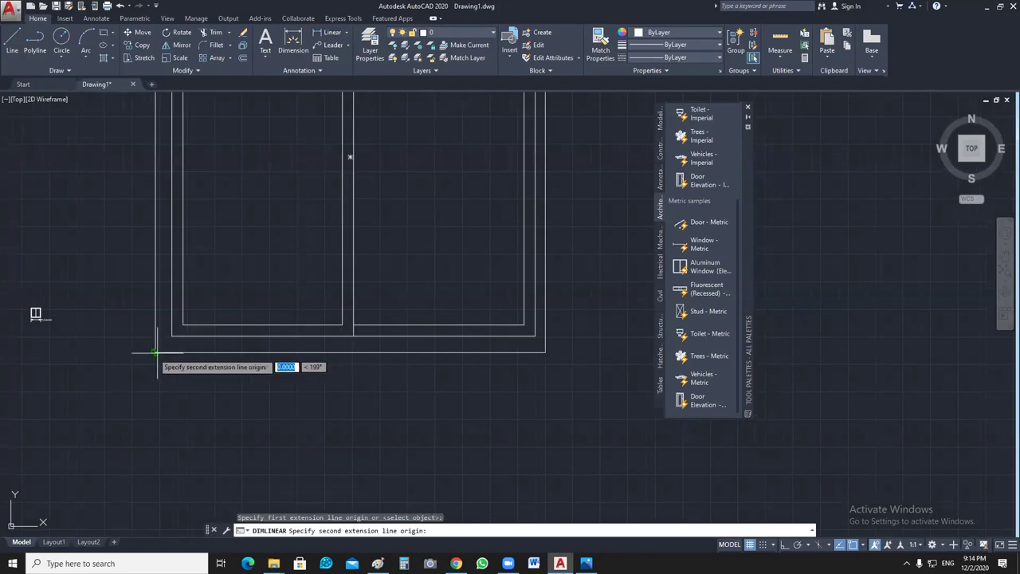
pyautogui.click(545, 351)
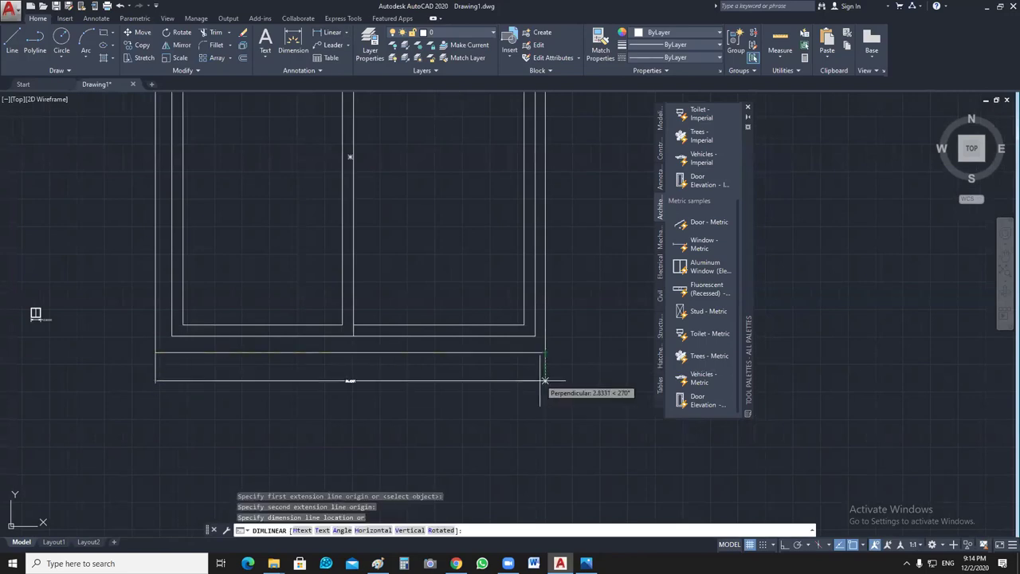
pyautogui.click(545, 380)
# Step: Select the whole window drawing with a crossing window
pyautogui.scroll(6, 363, 398)
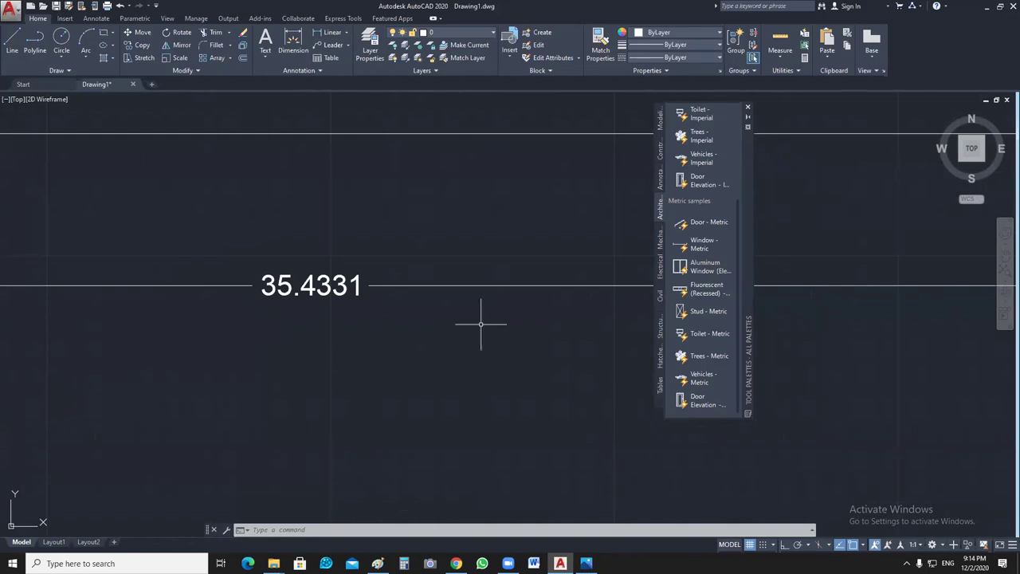
pyautogui.scroll(-4, 481, 325)
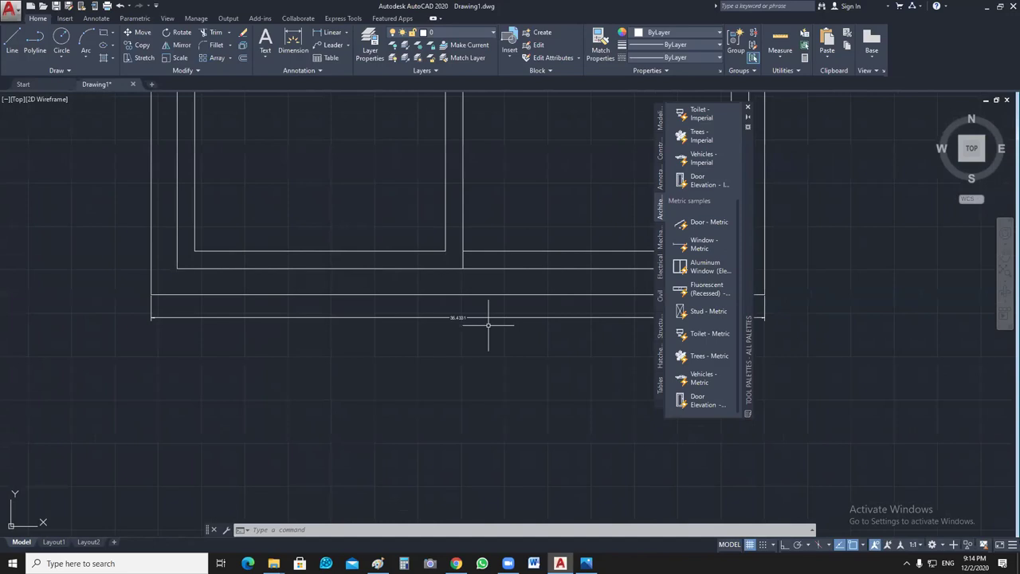
pyautogui.scroll(-5, 489, 325)
pyautogui.scroll(2, 509, 369)
pyautogui.moveTo(519, 250); pyautogui.dragTo(189, 391)
# Step: Delete the selected window drawing, then zoom extents and pan the origin to the lower-left
pyautogui.press('Delete')
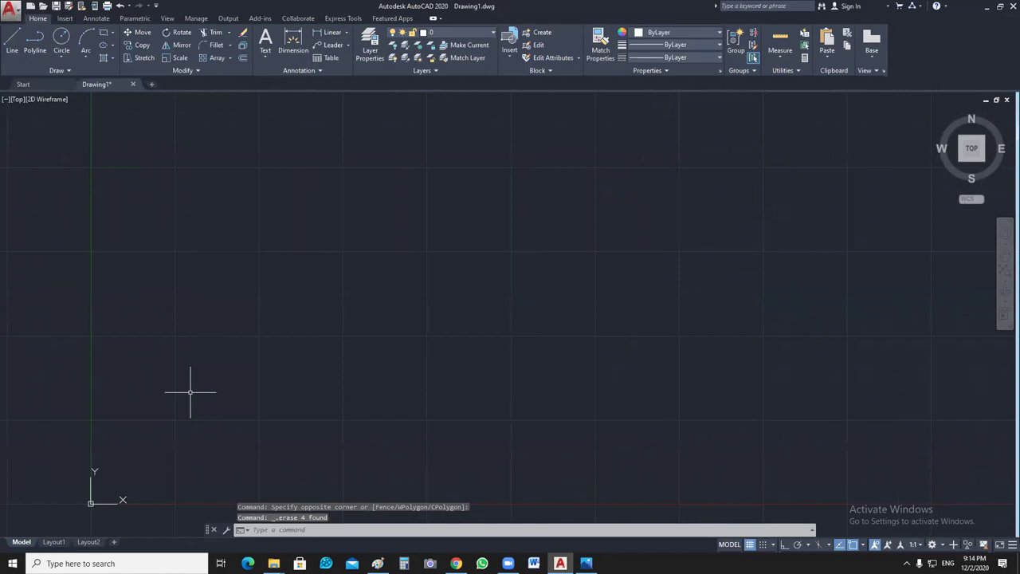
pyautogui.middleClick(368, 353)
pyautogui.middleClick(369, 353)
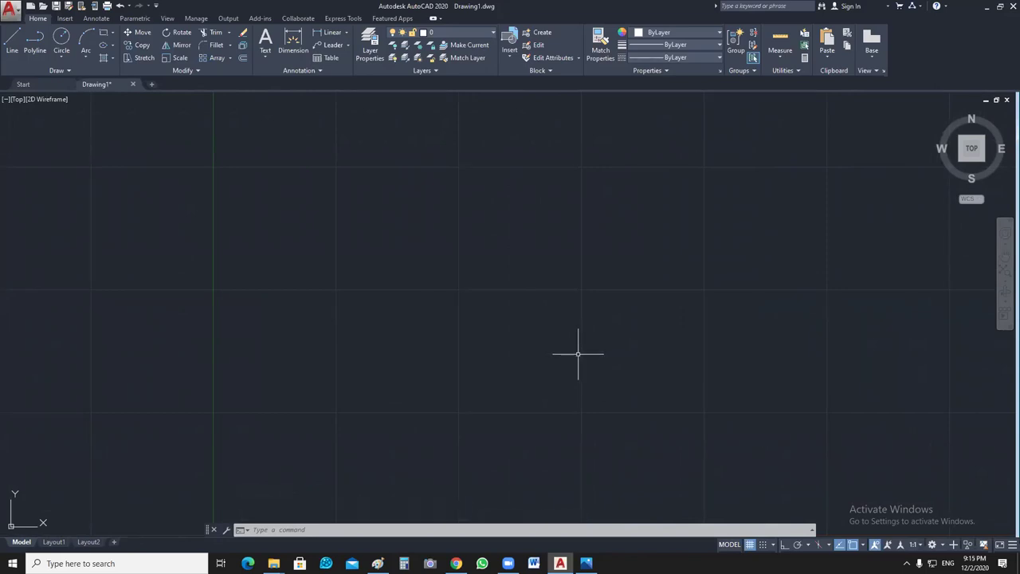
pyautogui.scroll(-2, 578, 353)
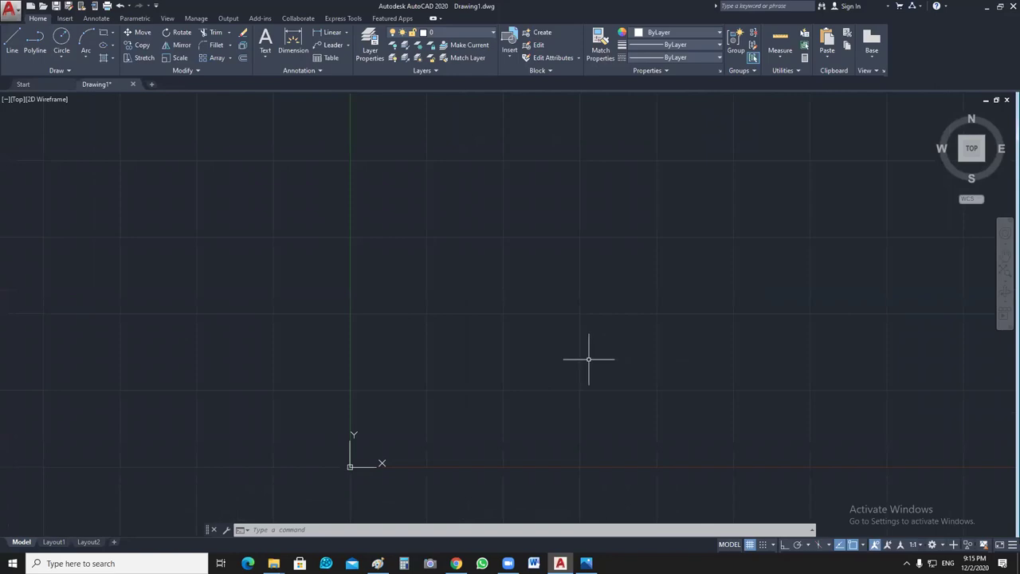
pyautogui.moveTo(588, 358); pyautogui.dragTo(331, 370, button='middle')
pyautogui.moveTo(459, 364); pyautogui.dragTo(425, 374, button='middle')
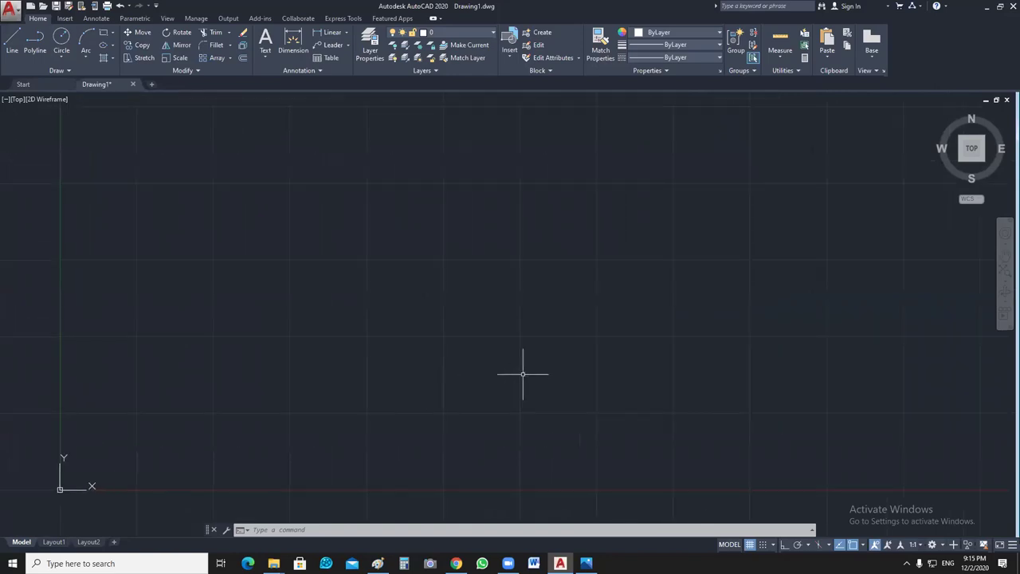
pyautogui.moveTo(325, 393)
pyautogui.mouseDown(button='middle')
pyautogui.moveTo(274, 413)
pyautogui.moveTo(275, 427)
pyautogui.mouseUp(button='middle')
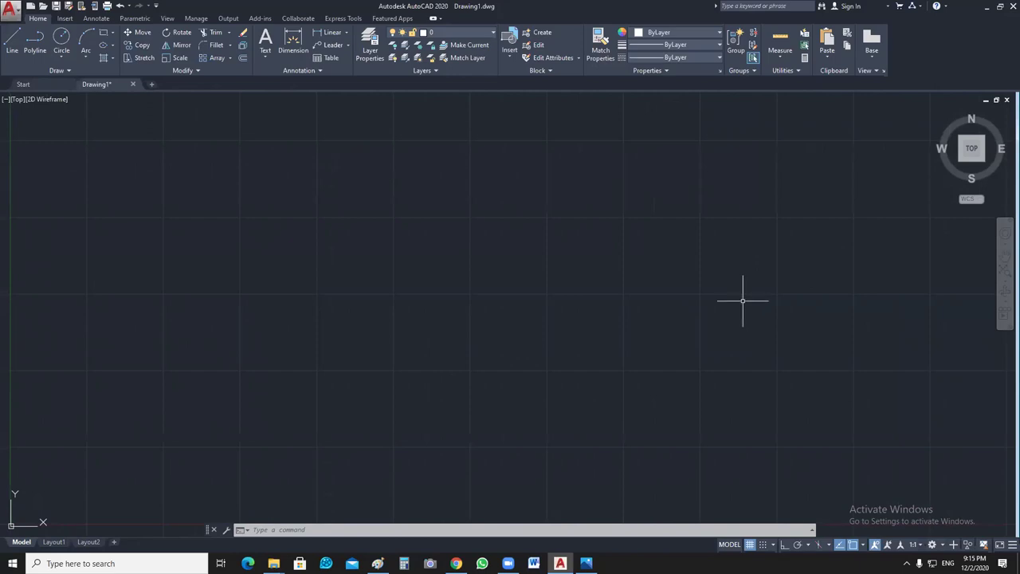
# Step: Switch the insertion scale from Meters back to Inches in Drawing Units
pyautogui.write('un')
pyautogui.press('Return')
pyautogui.click(454, 281)
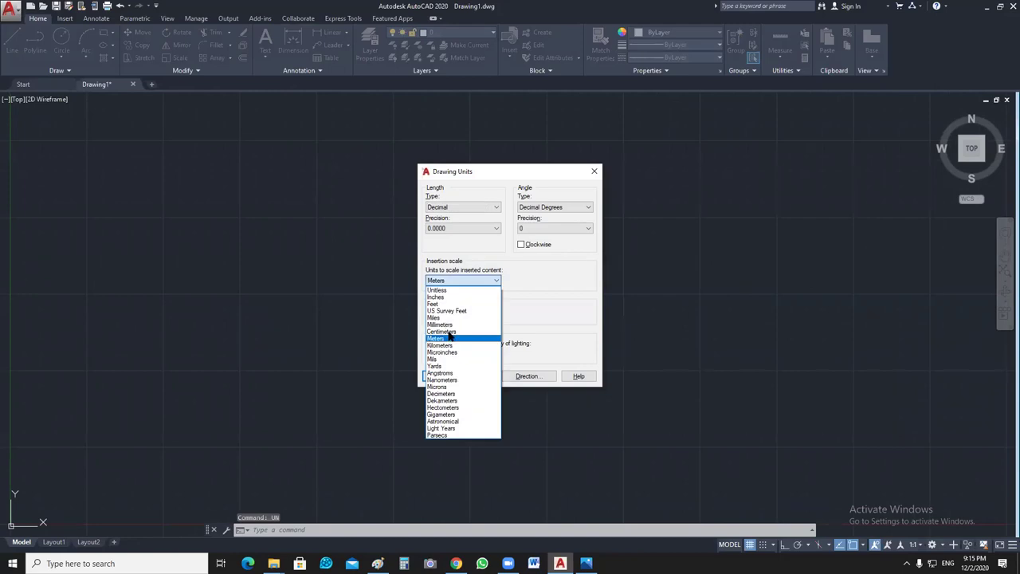
pyautogui.click(444, 297)
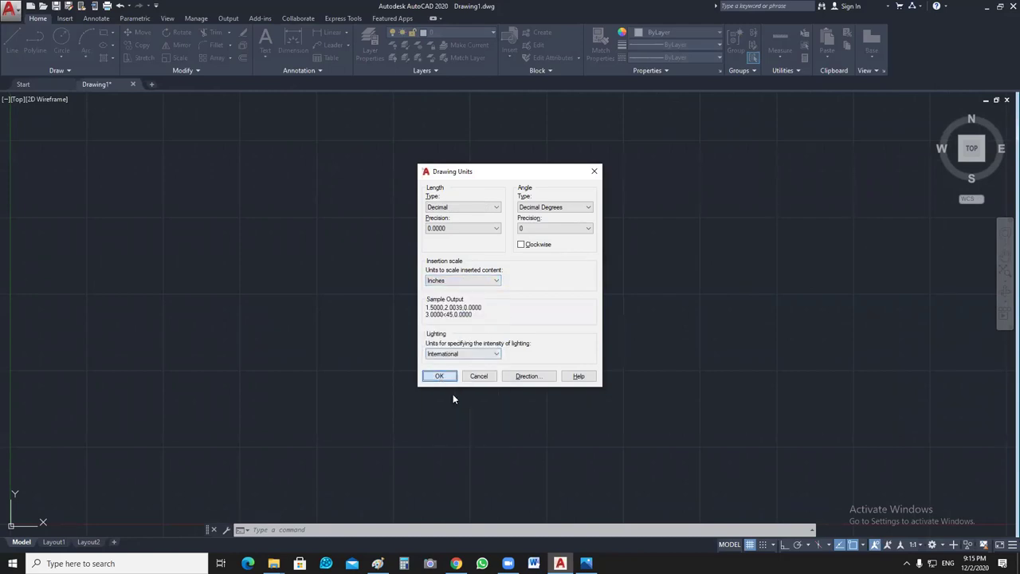
pyautogui.click(439, 376)
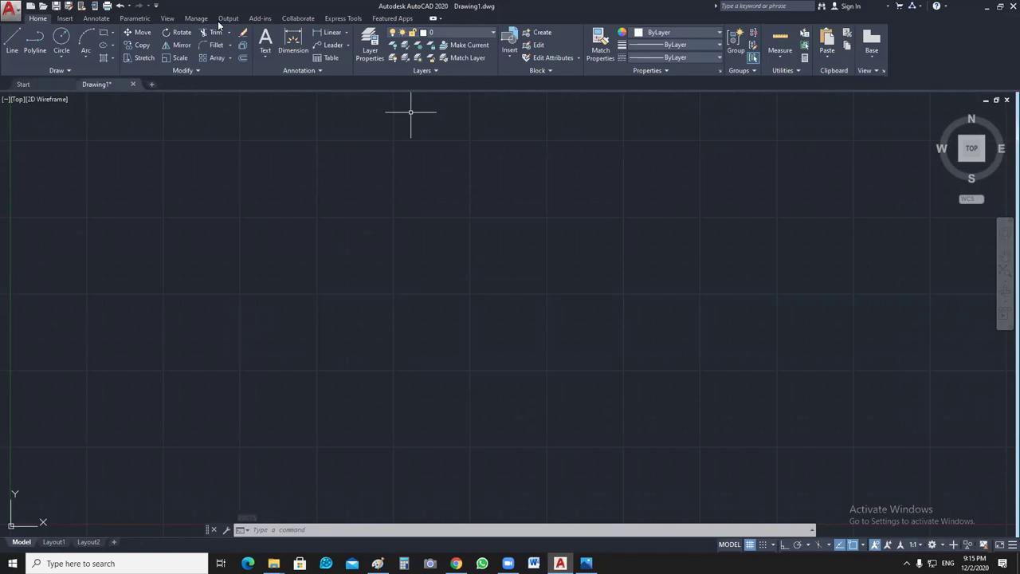
pyautogui.click(167, 18)
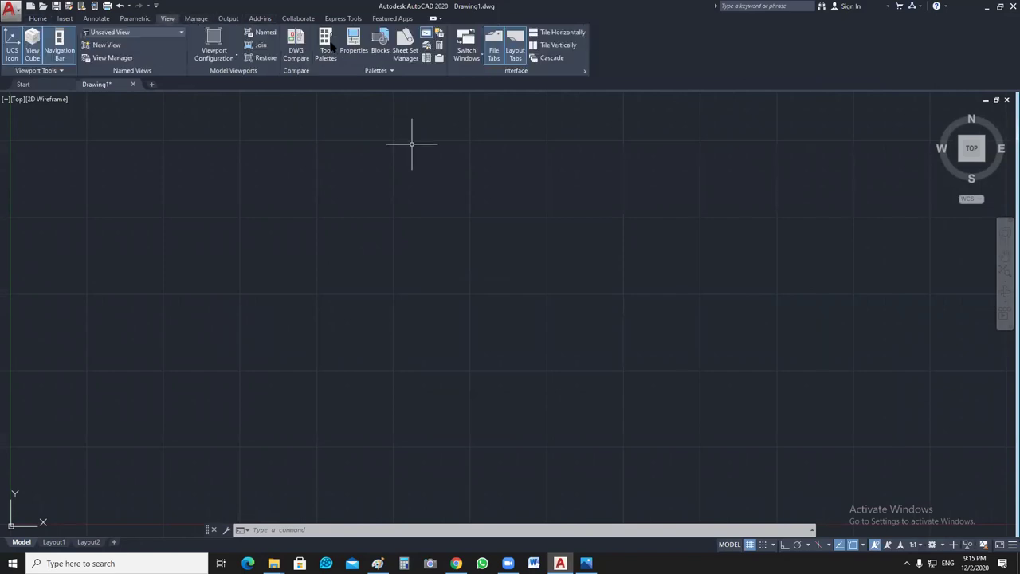
pyautogui.click(327, 45)
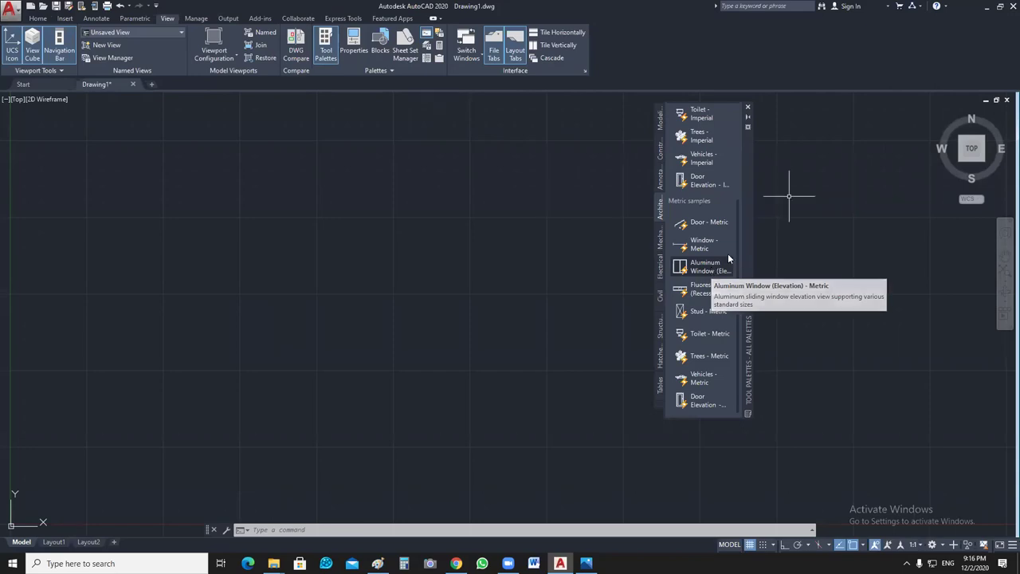
pyautogui.click(747, 107)
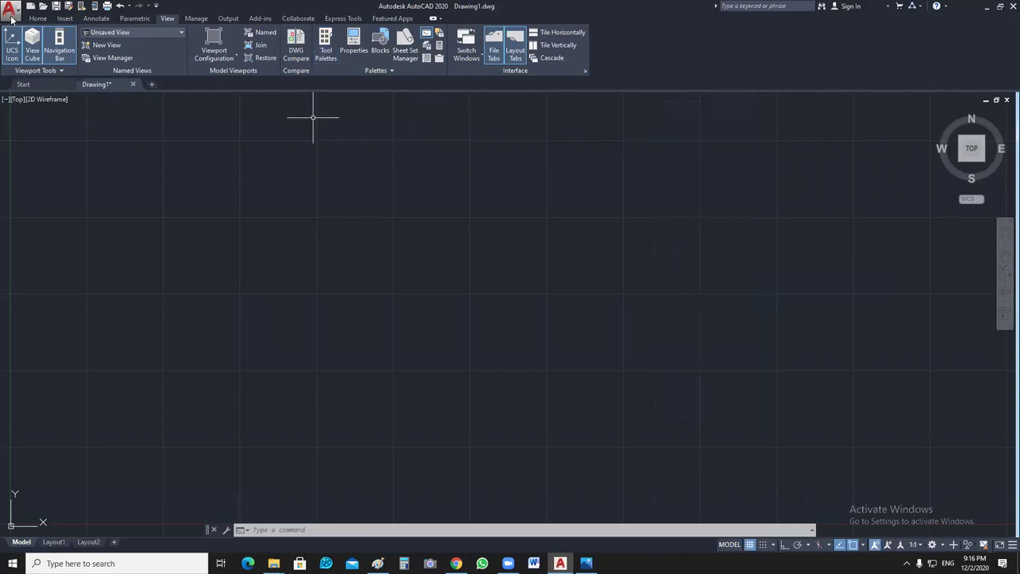
pyautogui.click(38, 17)
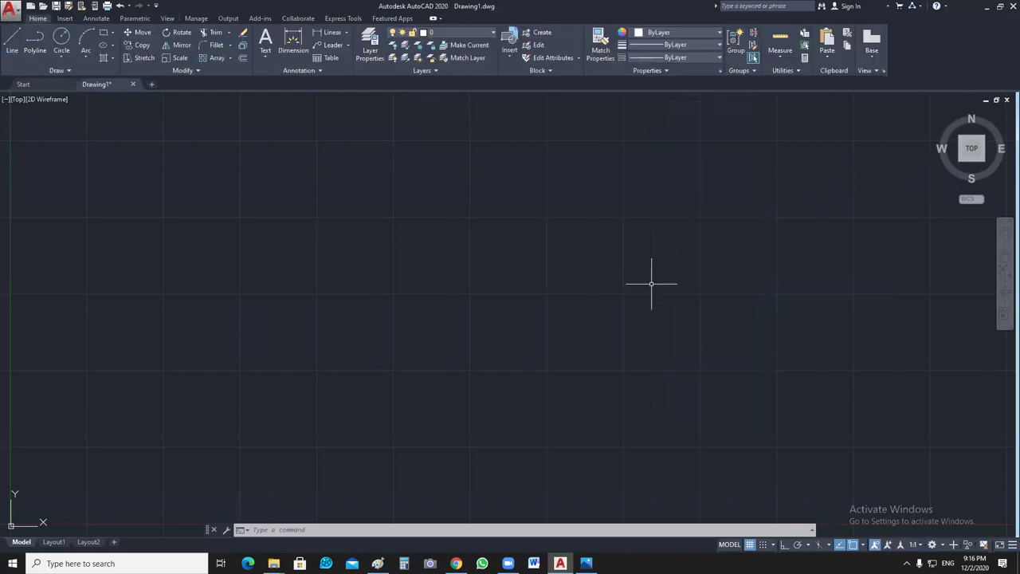
# Step: Pan toward the origin, dismiss a popup, and reopen Drawing Units with UN
pyautogui.scroll(-2, 534, 375)
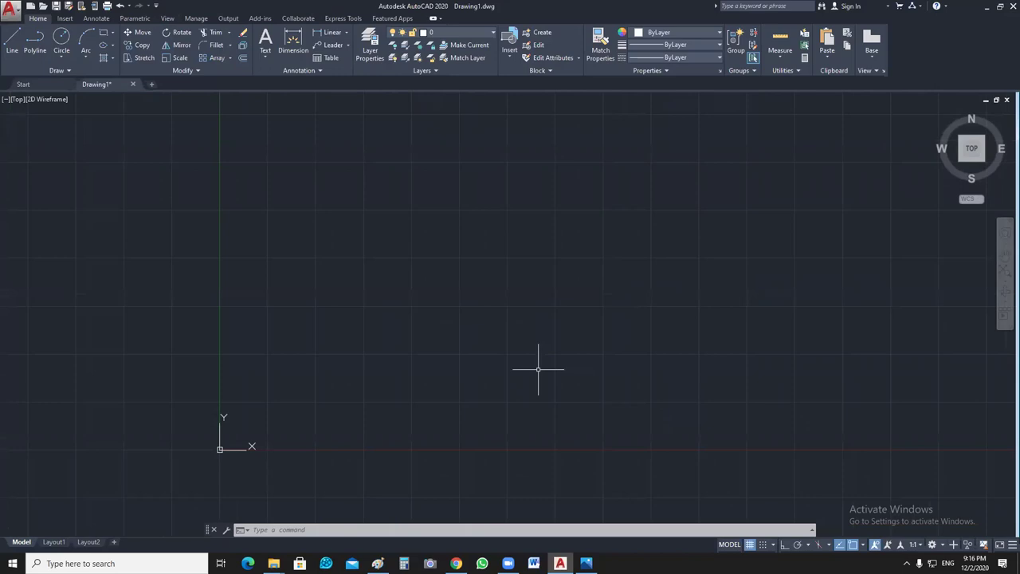
pyautogui.moveTo(538, 369); pyautogui.dragTo(460, 376, button='middle')
pyautogui.scroll(1, 600, 299)
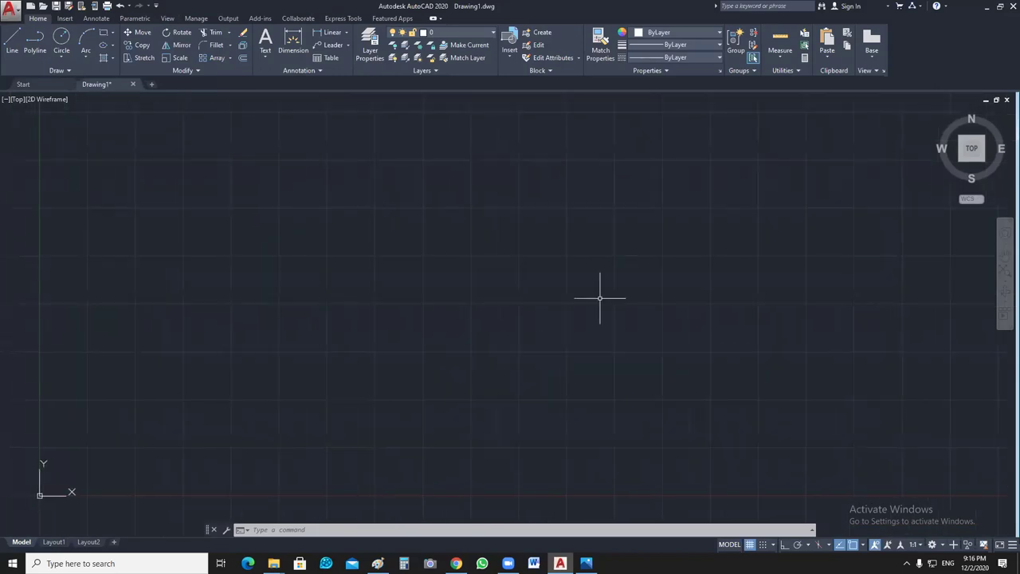
pyautogui.rightClick(599, 298)
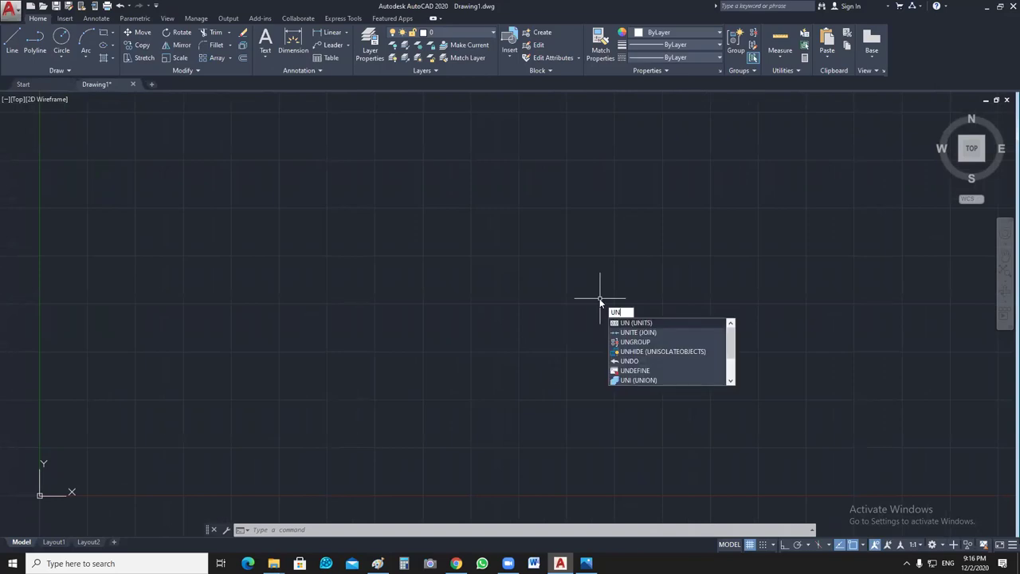
pyautogui.press('Escape')
pyautogui.write('un')
pyautogui.press('Return')
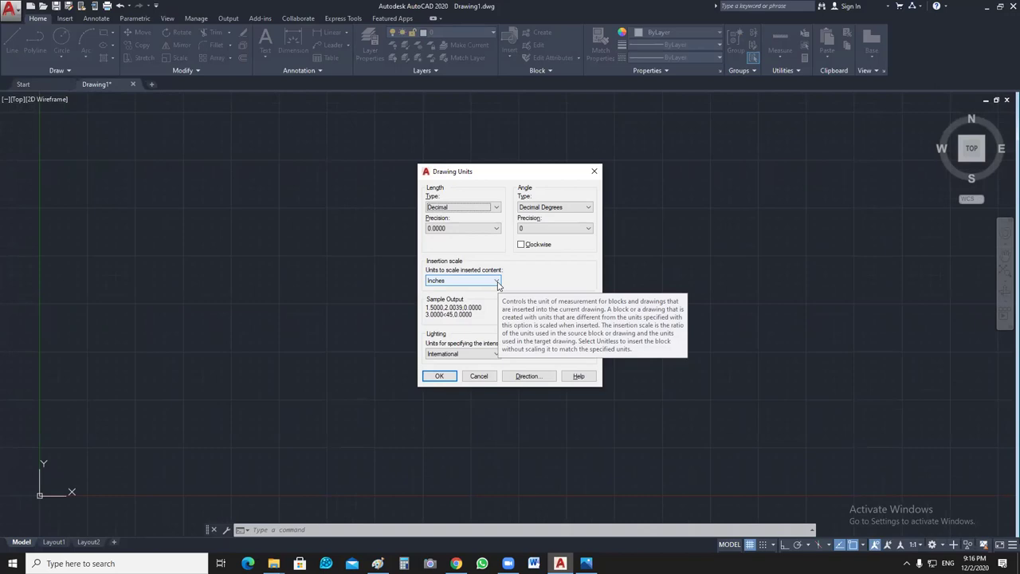
# Step: Set the insertion scale to Meters and length precision to 0.00 in Drawing Units
pyautogui.click(497, 282)
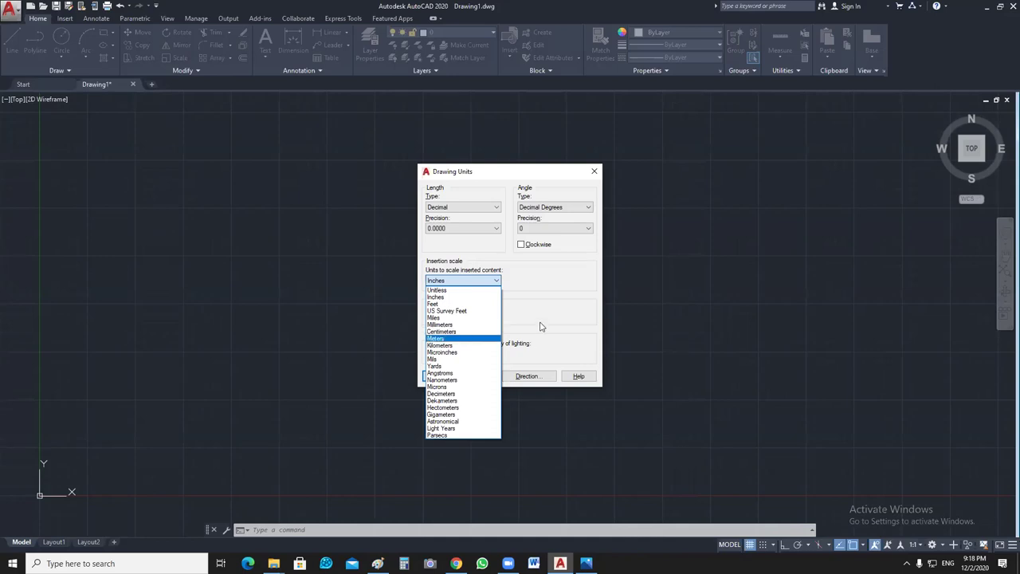
pyautogui.click(462, 339)
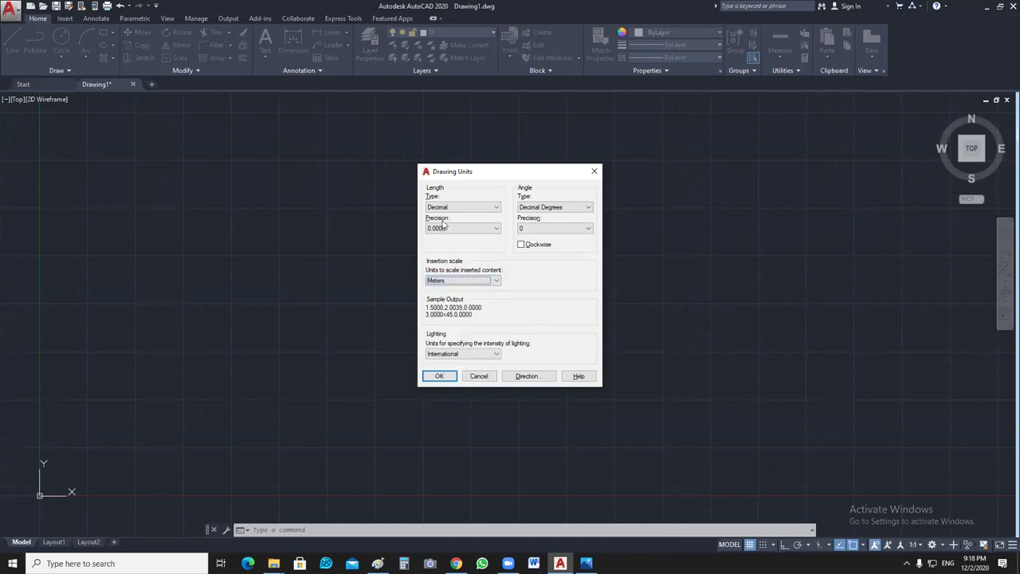
pyautogui.click(494, 229)
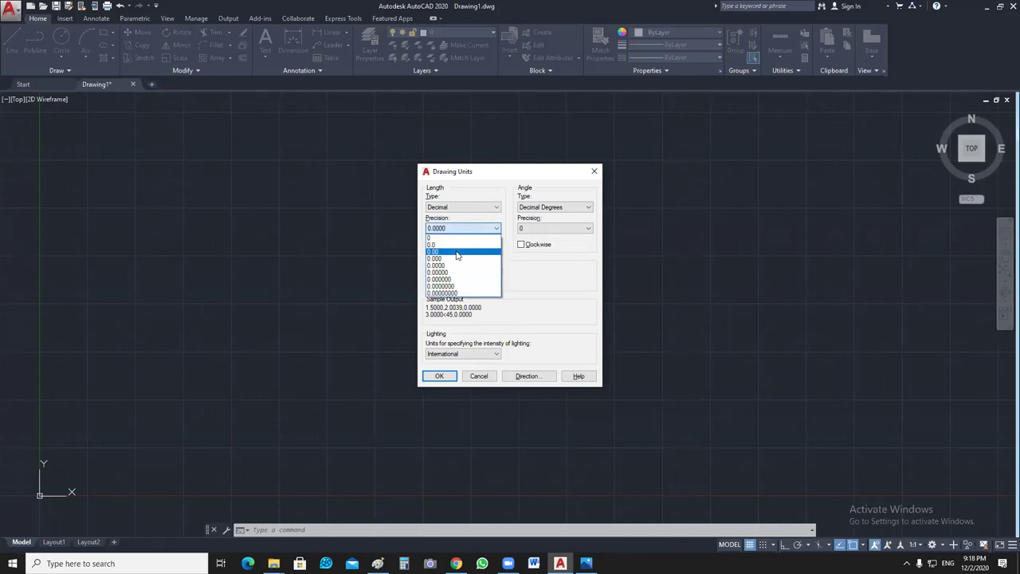
pyautogui.click(460, 255)
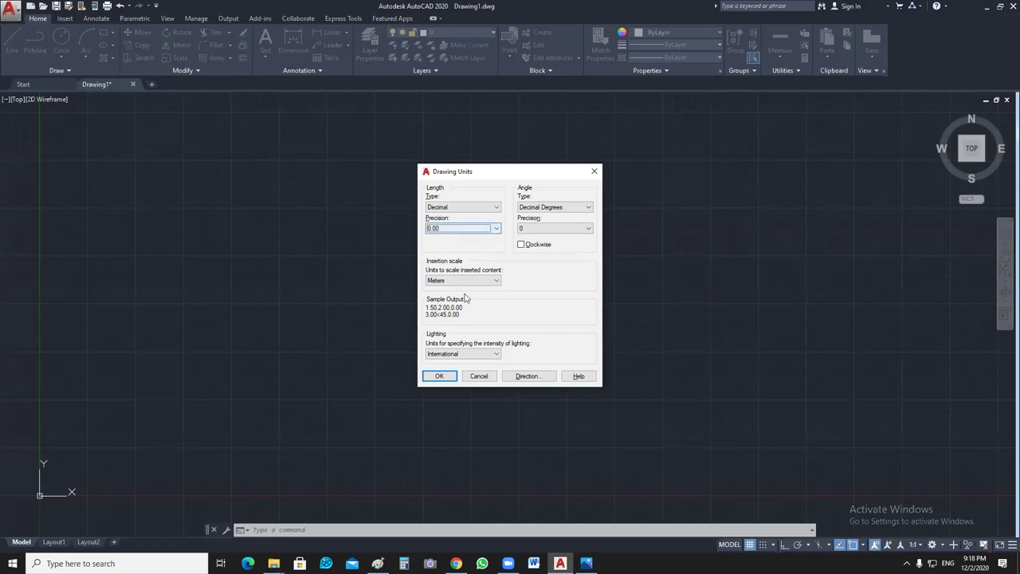
pyautogui.click(445, 375)
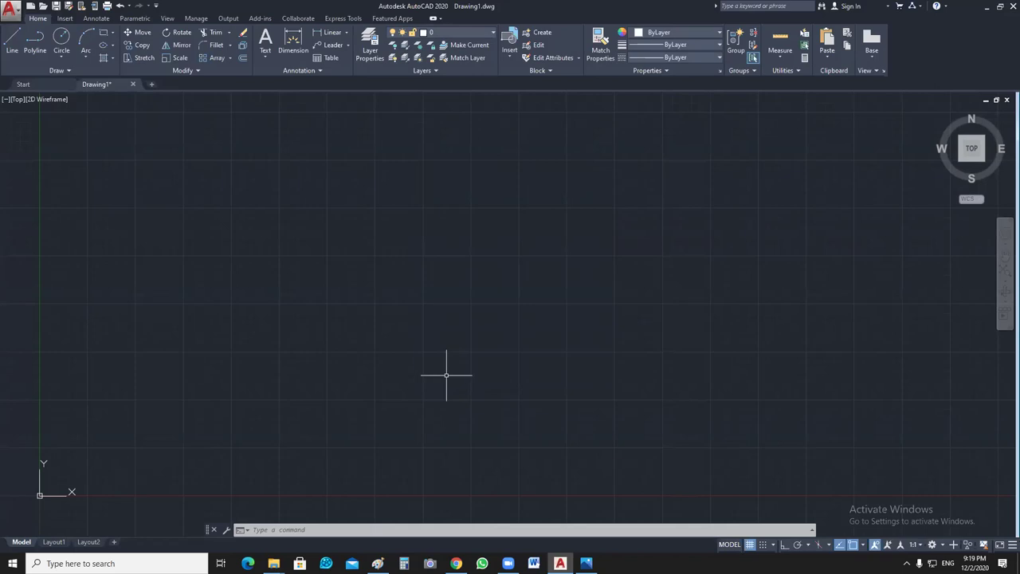
# Step: Close the layer list and float the Layer Properties Manager over the drawing
pyautogui.click(469, 201)
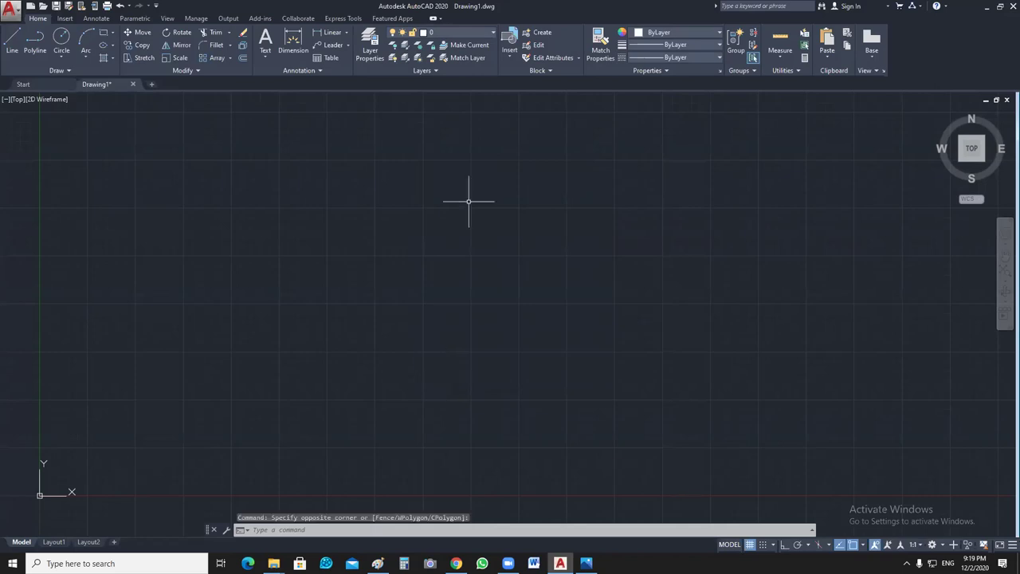
pyautogui.press('Escape')
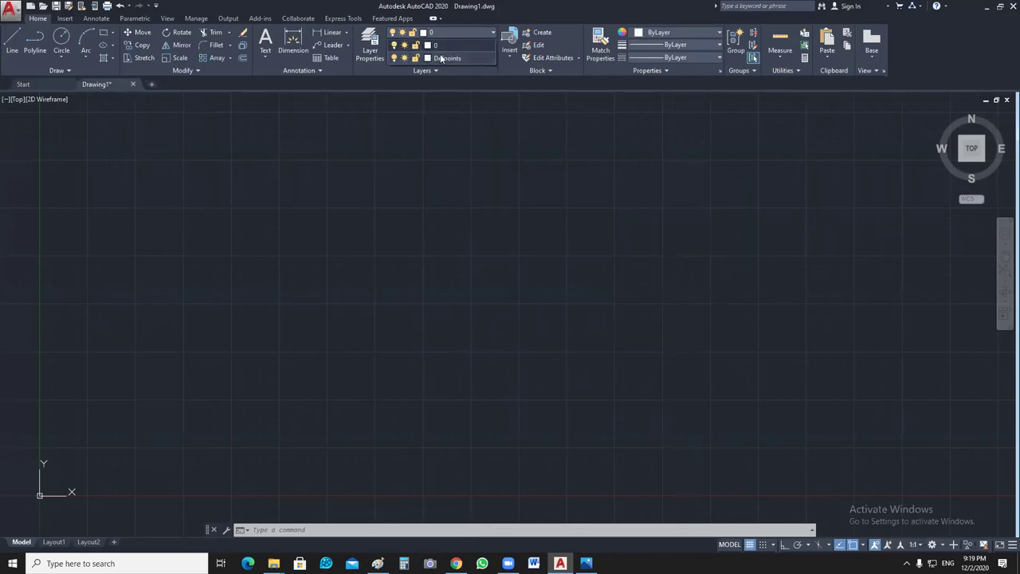
pyautogui.click(450, 46)
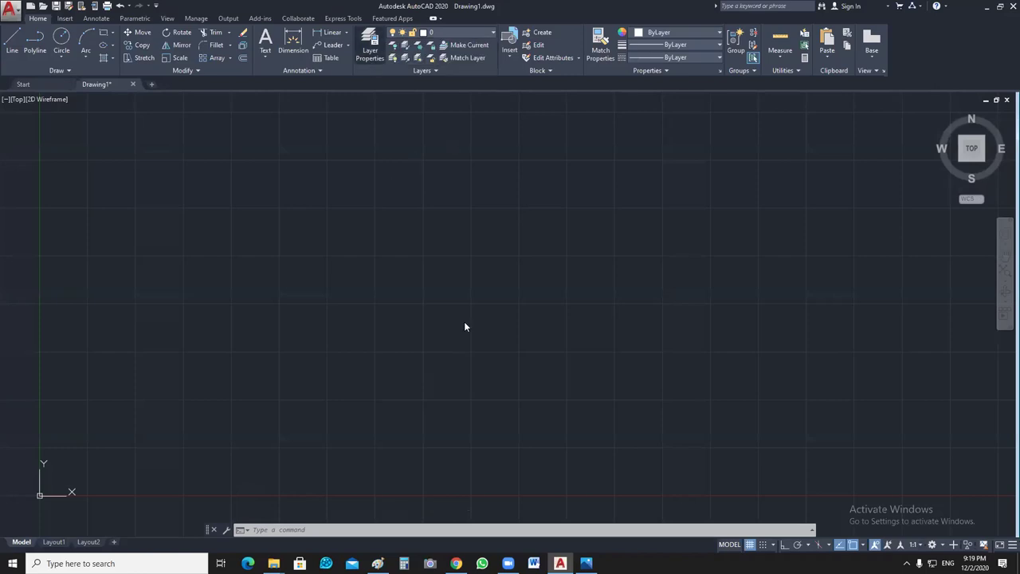
pyautogui.click(370, 50)
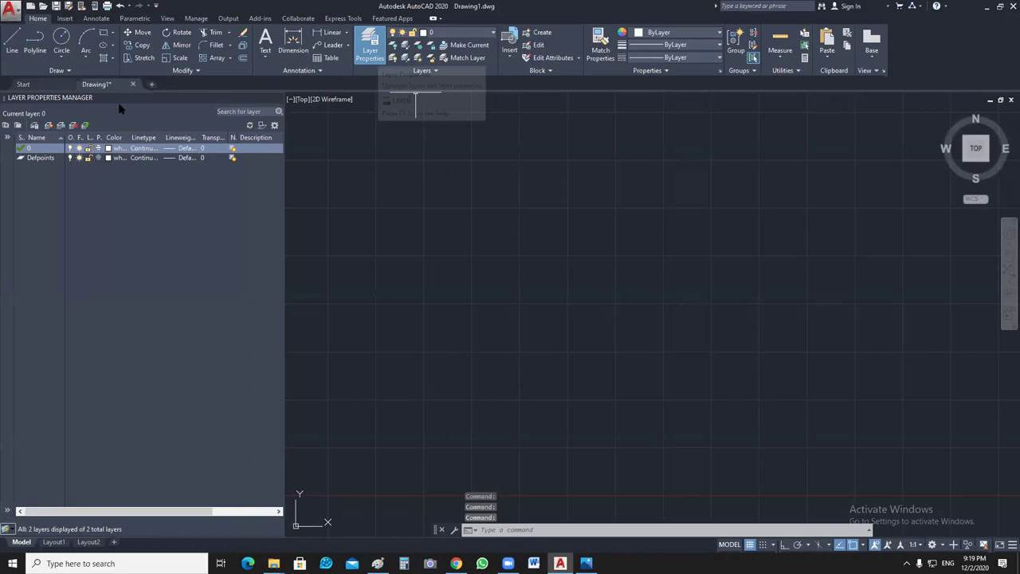
pyautogui.moveTo(50, 97); pyautogui.dragTo(344, 215)
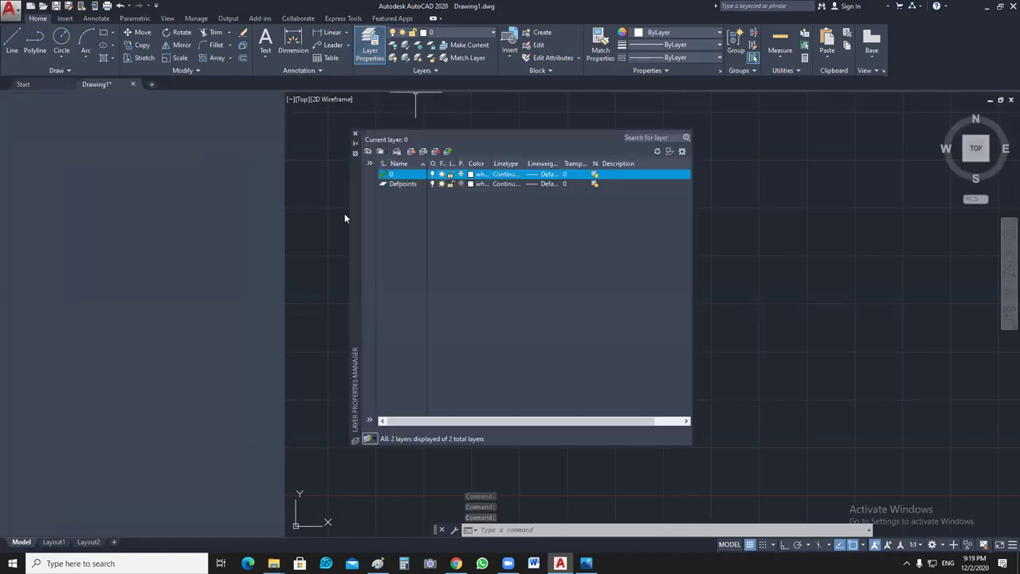
# Step: Create new layers named Ax, Col and WALL
pyautogui.click(411, 151)
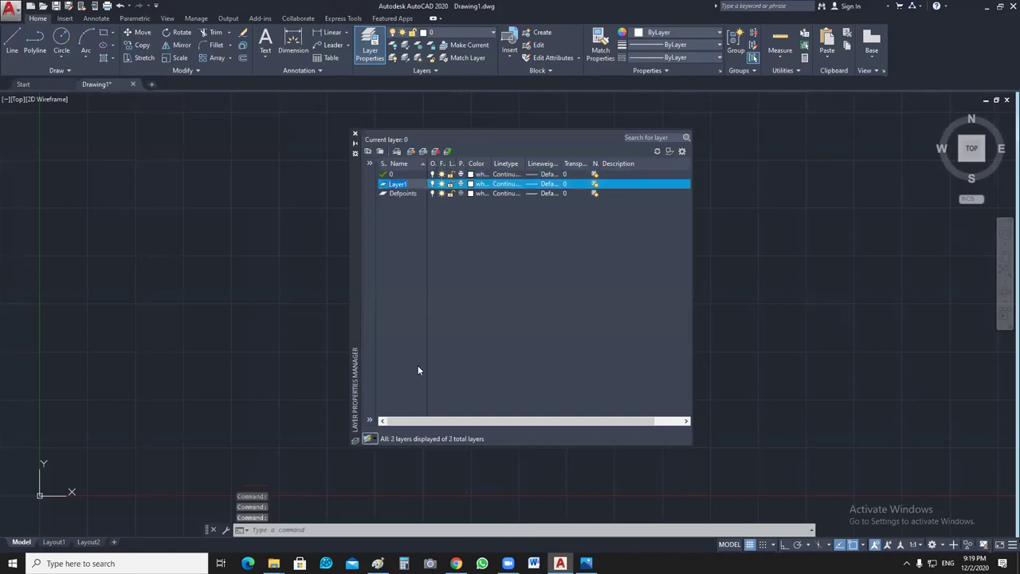
pyautogui.write('Ax')
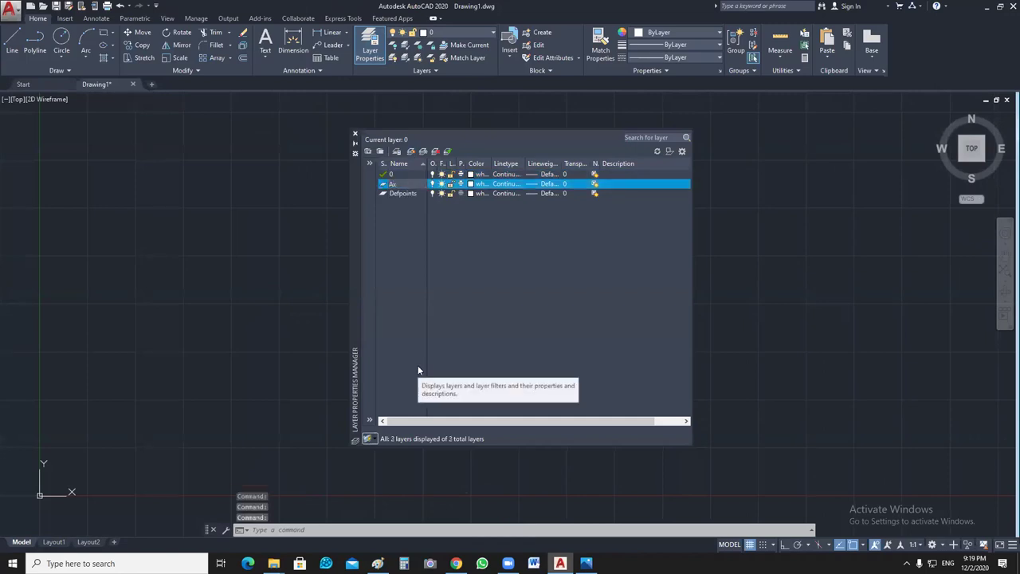
pyautogui.press('Return')
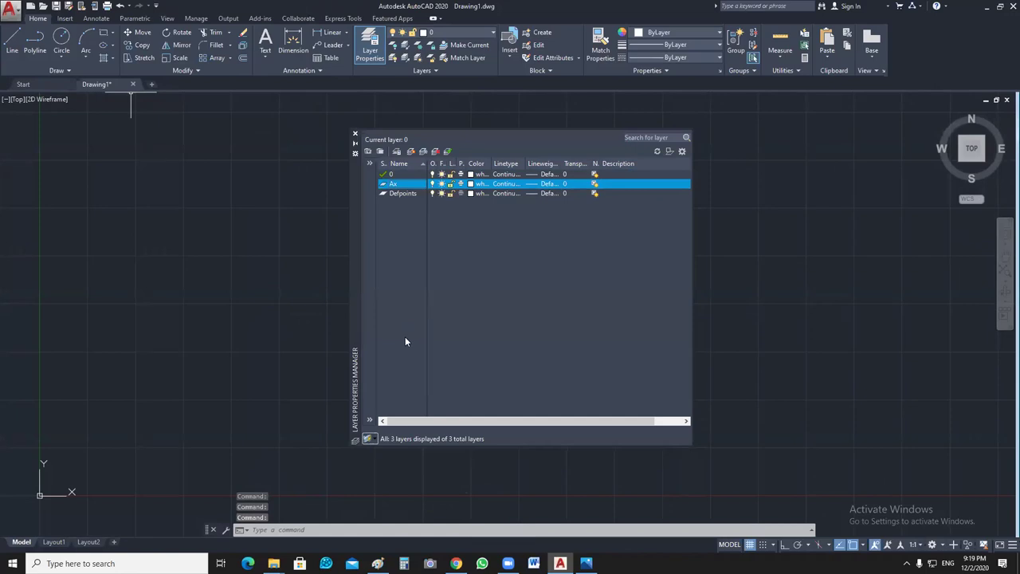
pyautogui.hotkey('alt', 'n')
pyautogui.write('Col')
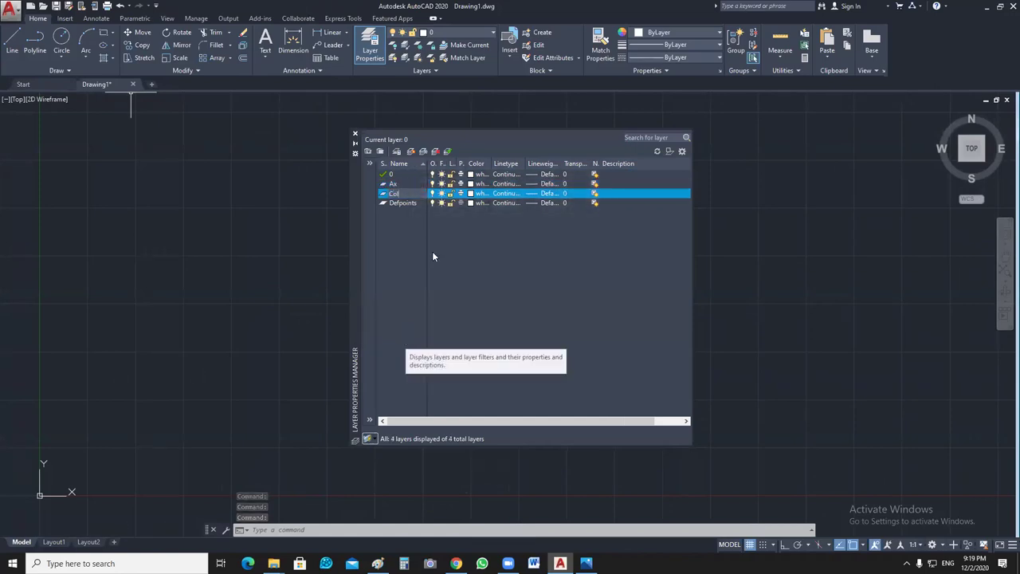
pyautogui.press('Return')
pyautogui.hotkey('alt', 'n')
pyautogui.write('WALL')
pyautogui.press('Return')
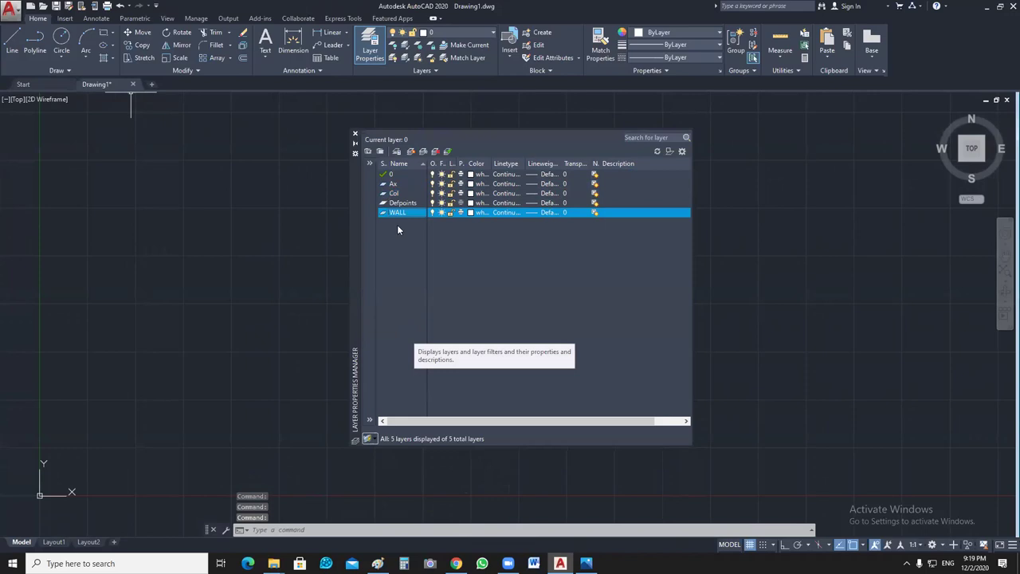
# Step: Add layers WIN, Door, DIM_OUT and DIM_IN
pyautogui.click(412, 151)
pyautogui.write('WIN')
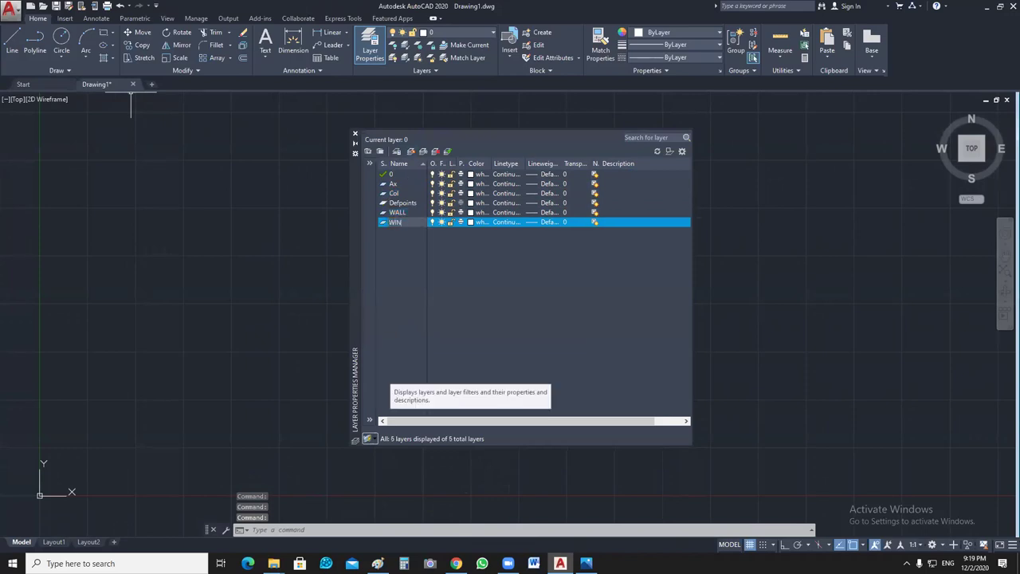
pyautogui.press('Return')
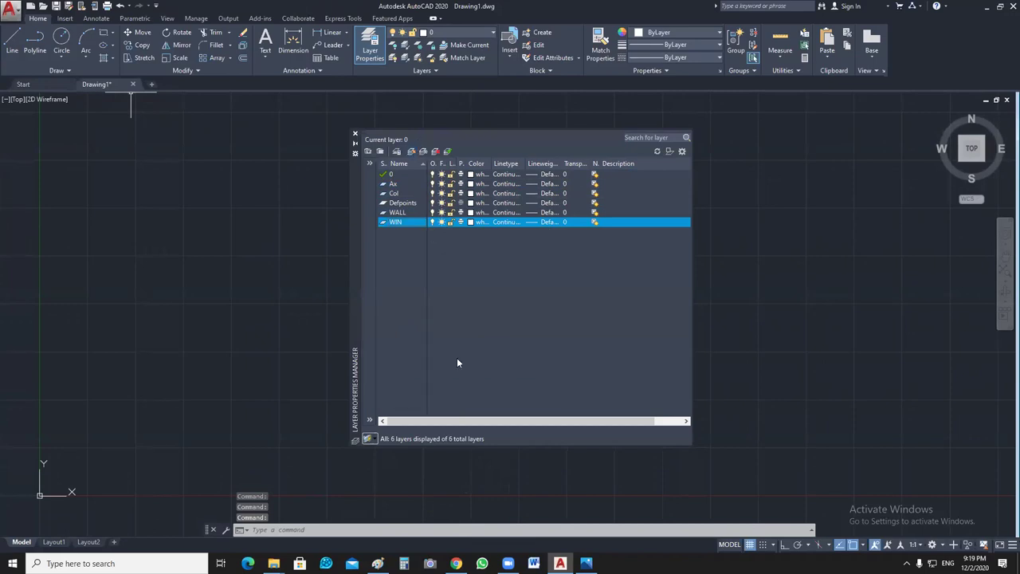
pyautogui.hotkey('alt', 'n')
pyautogui.write('Door')
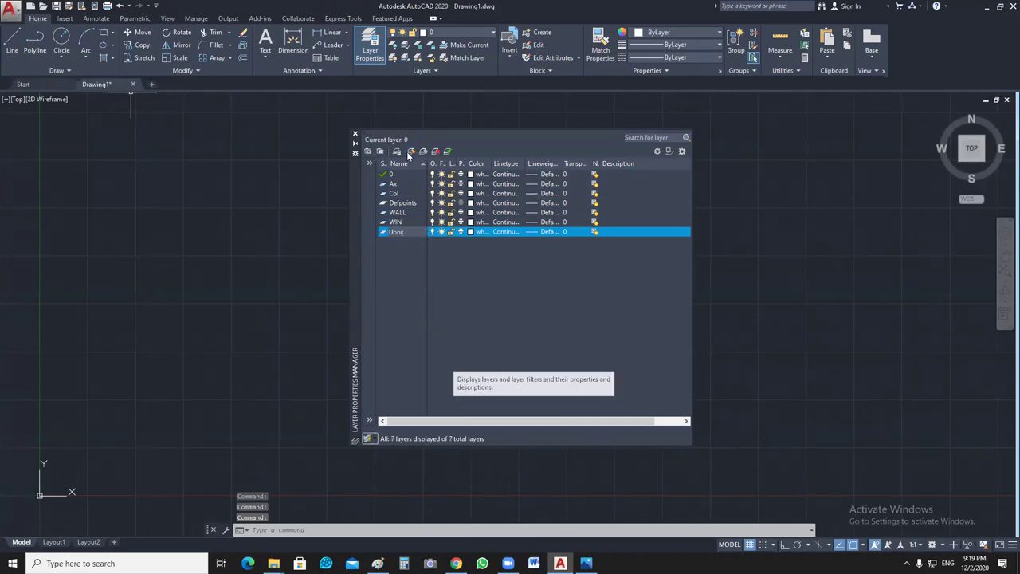
pyautogui.press('Return')
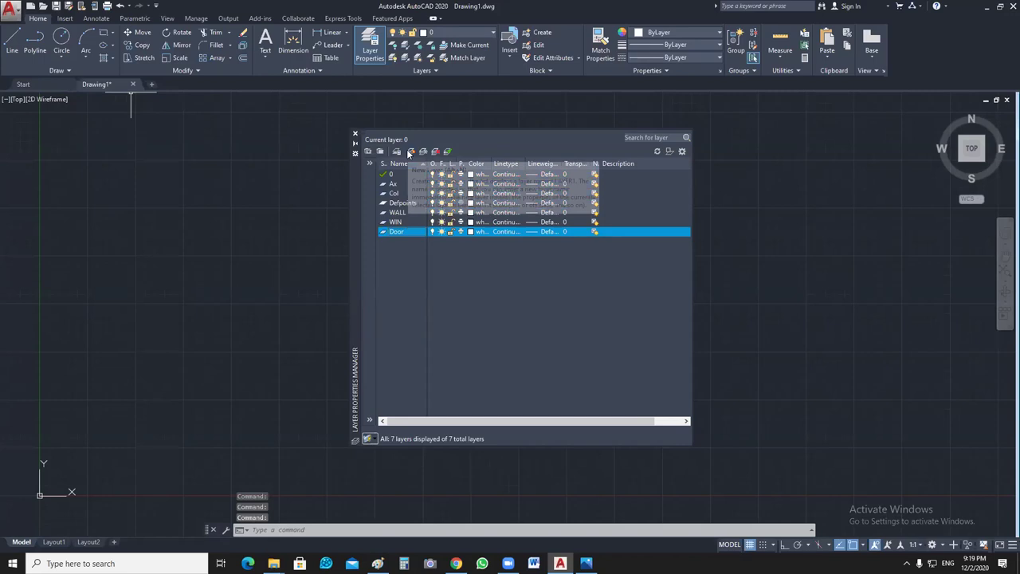
pyautogui.hotkey('alt', 'n')
pyautogui.write('DIM')
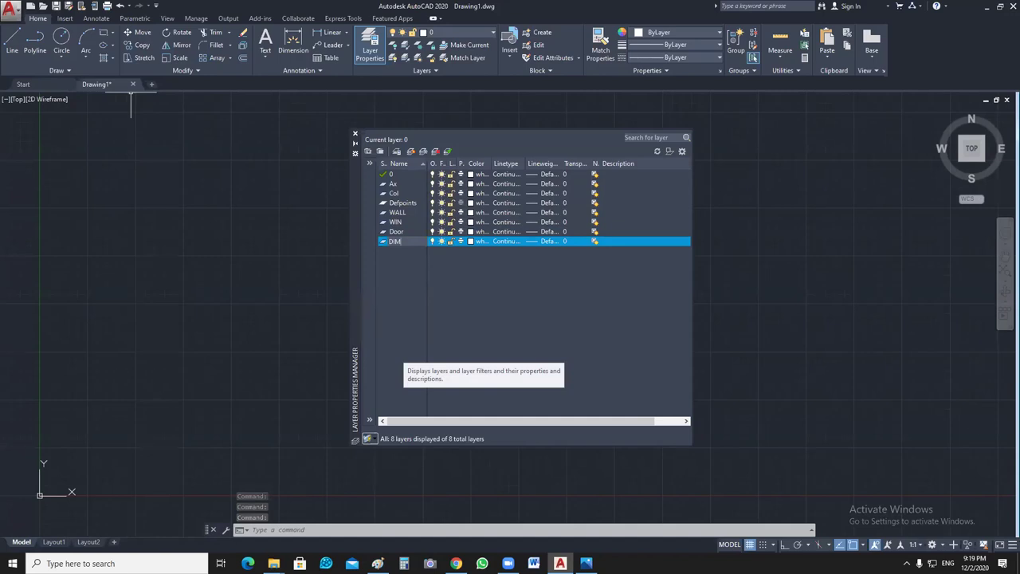
pyautogui.write('_OU')
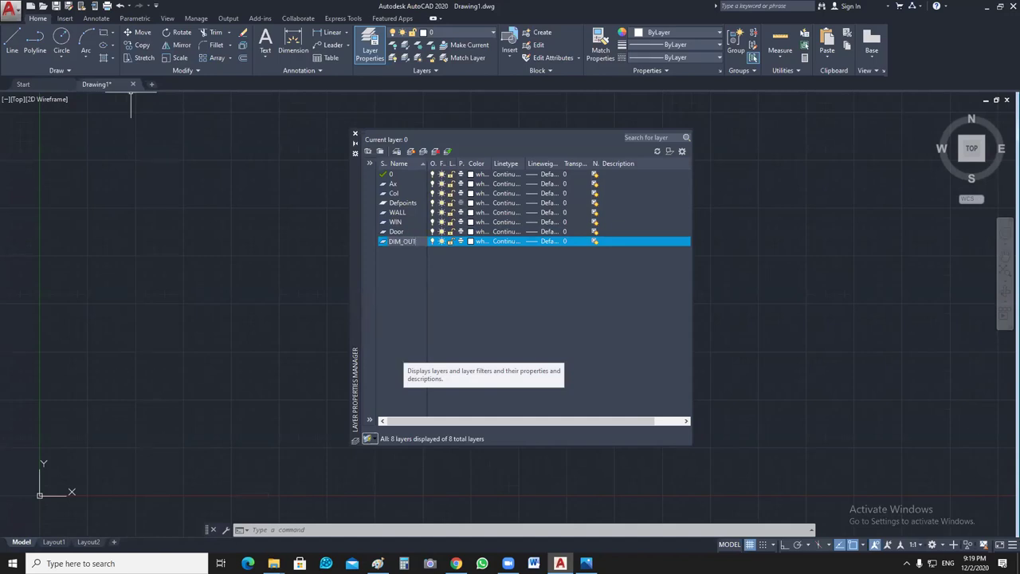
pyautogui.write('T')
pyautogui.press('Return')
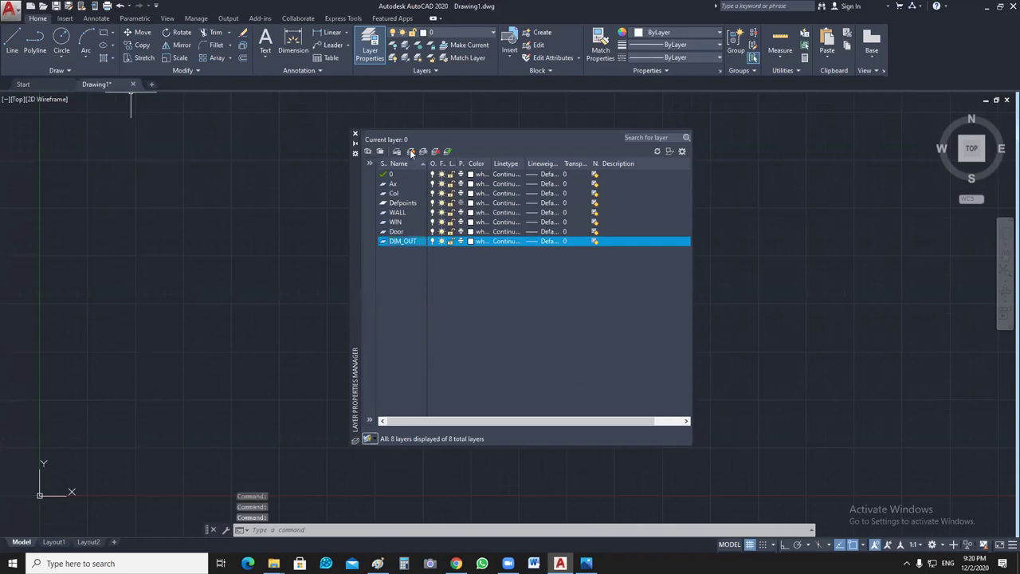
pyautogui.hotkey('alt', 'n')
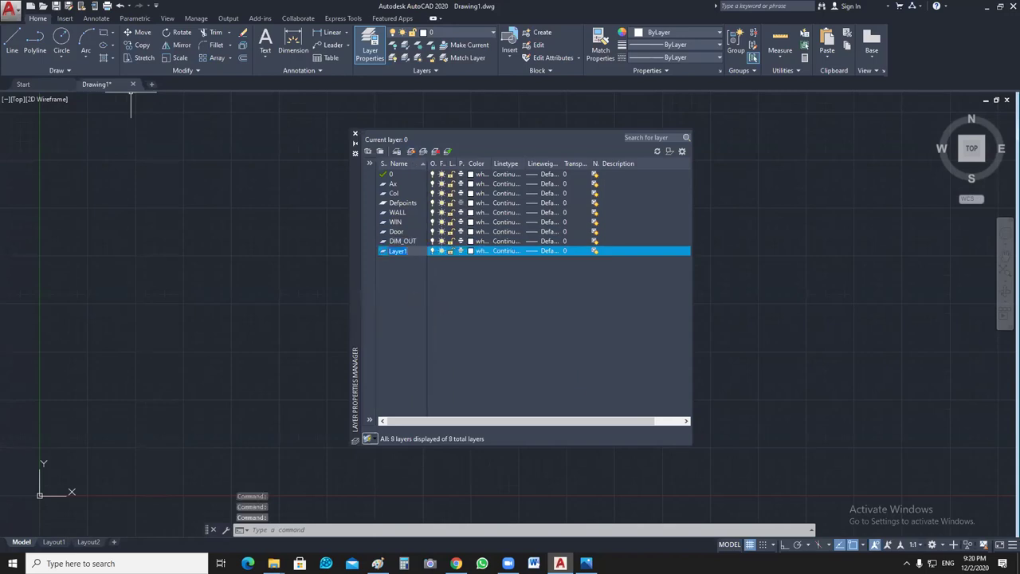
pyautogui.write('DIM_')
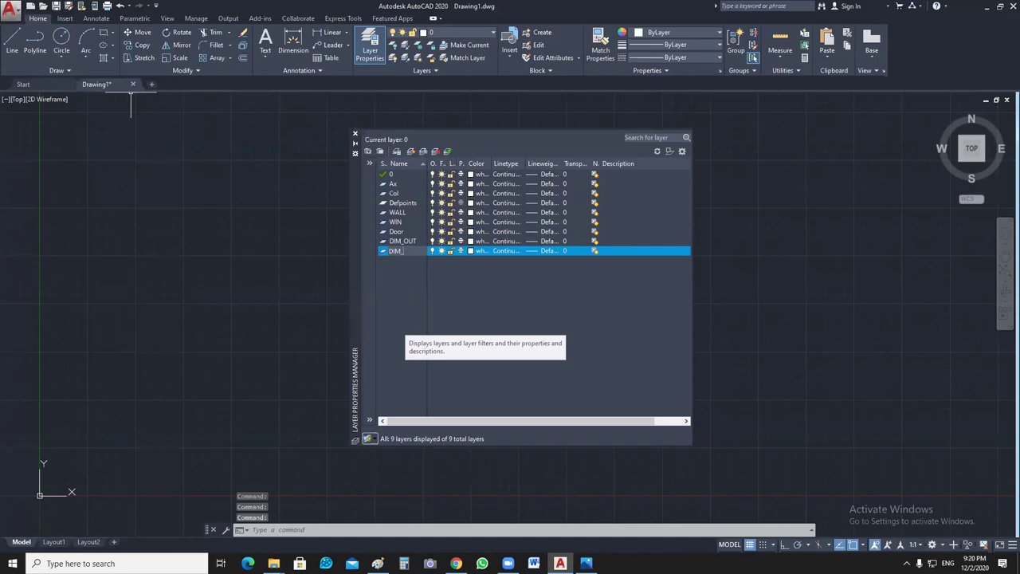
pyautogui.write('IN')
pyautogui.press('Return')
# Step: Create new layers named TERRACE, HATCH and TEXT
pyautogui.click(411, 150)
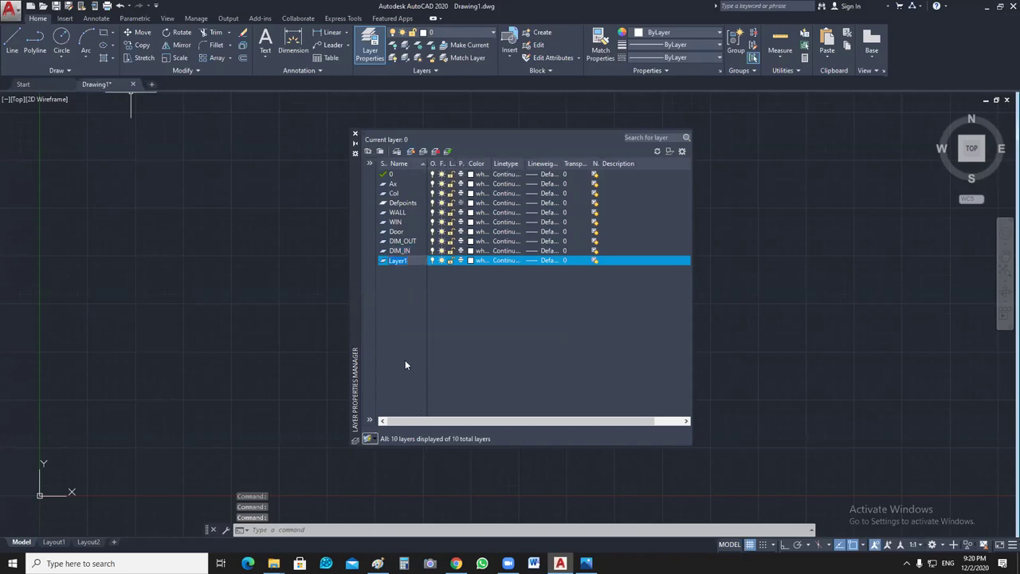
pyautogui.write('TE')
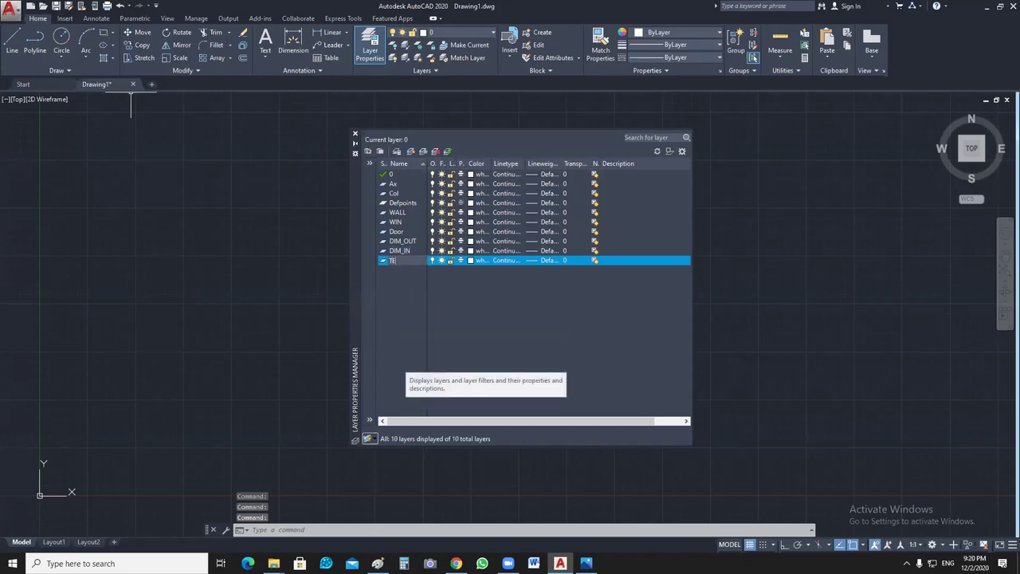
pyautogui.write('RRACE')
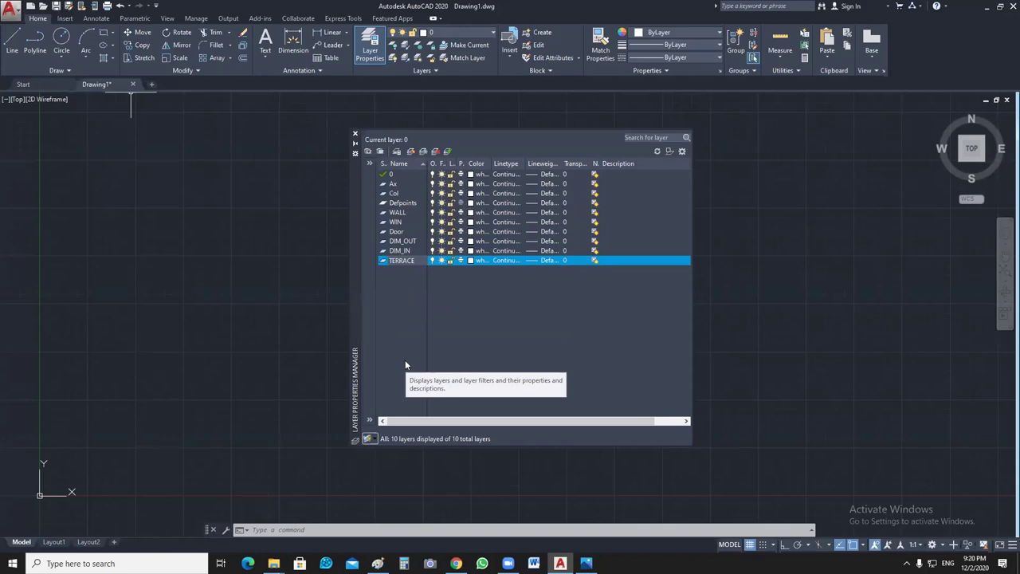
pyautogui.press('Return')
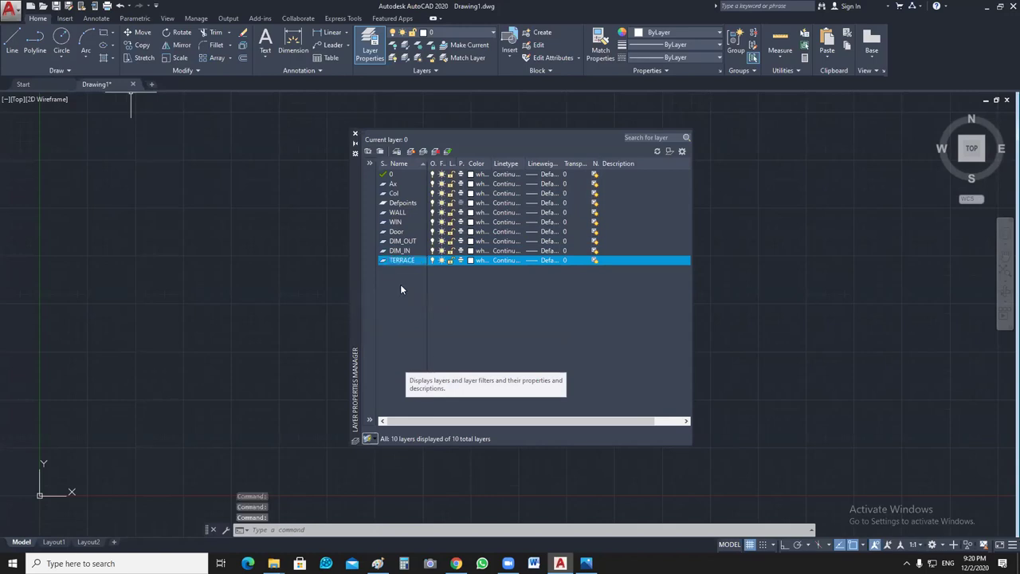
pyautogui.click(410, 152)
pyautogui.write('HATC')
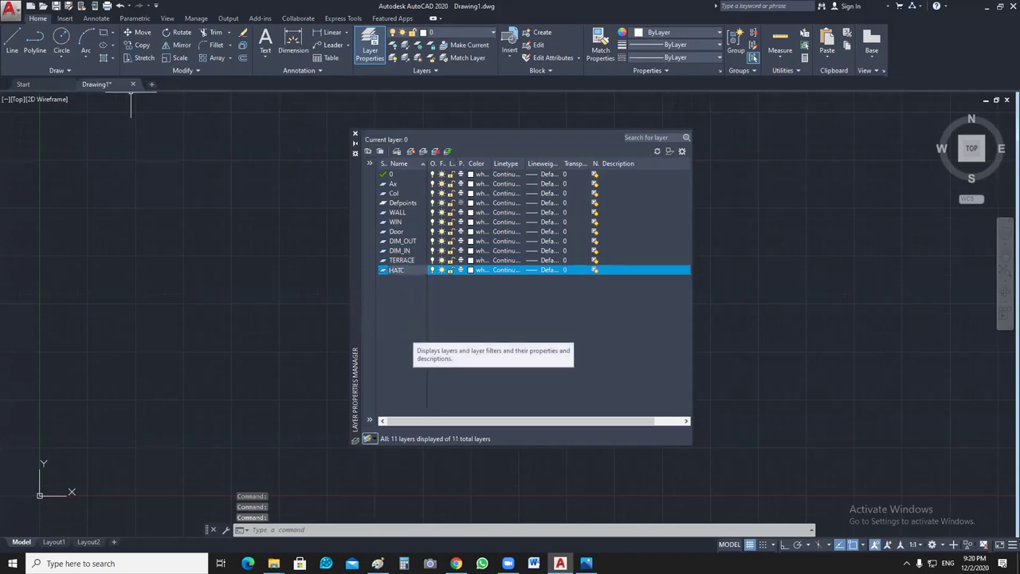
pyautogui.write('H')
pyautogui.press('Return')
pyautogui.click(411, 151)
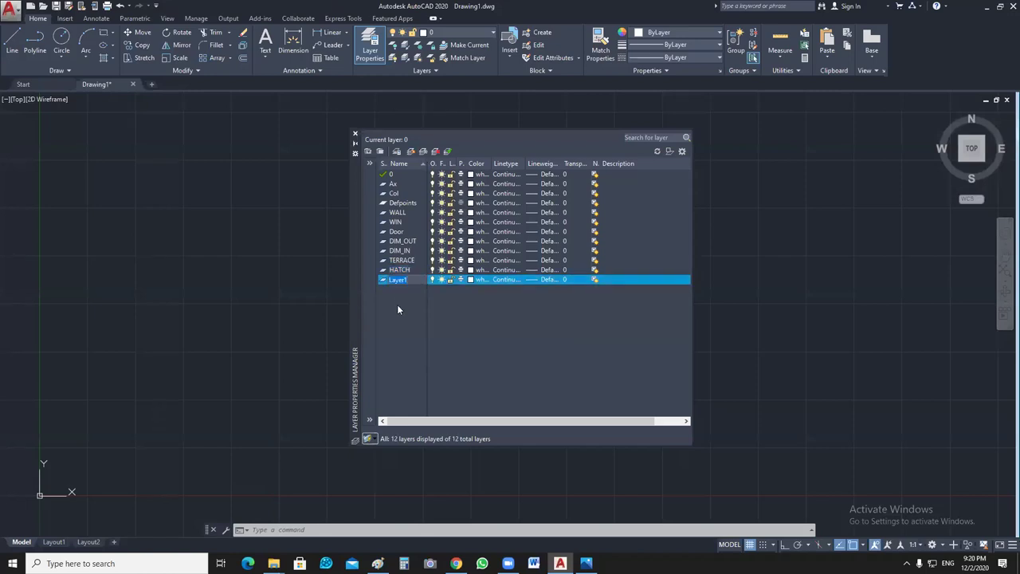
pyautogui.write('T')
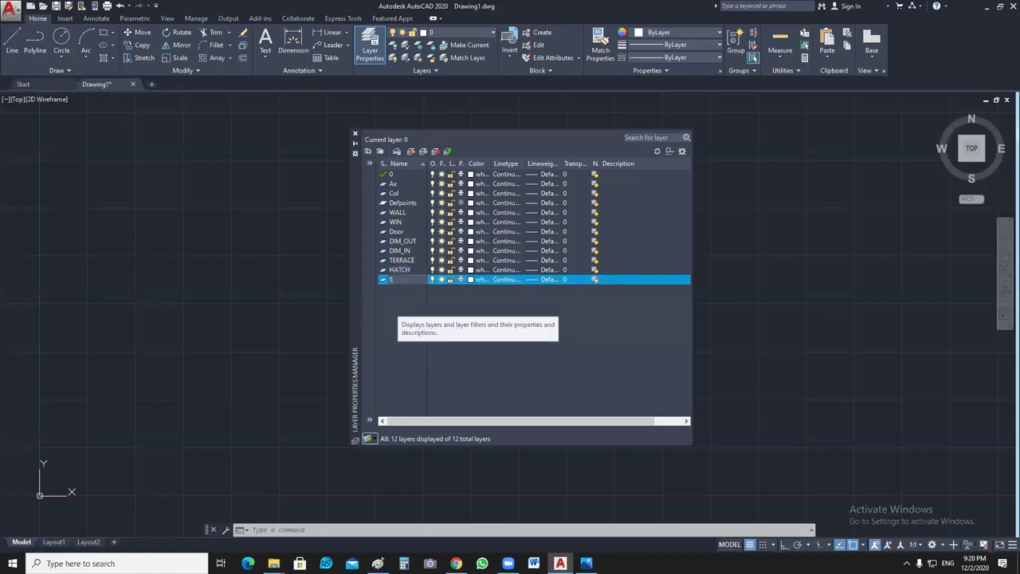
pyautogui.write('EXT')
pyautogui.press('Return')
# Step: Add the FURNITURE and TABLE layers, bringing the list to 14
pyautogui.click(412, 151)
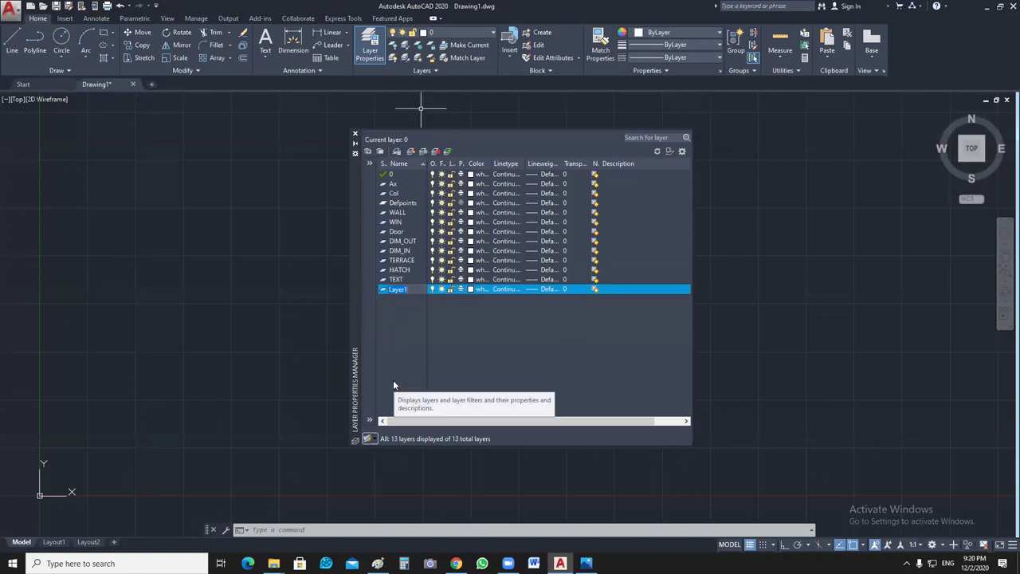
pyautogui.write('Fi')
pyautogui.write('RNTURE')
pyautogui.press('Return')
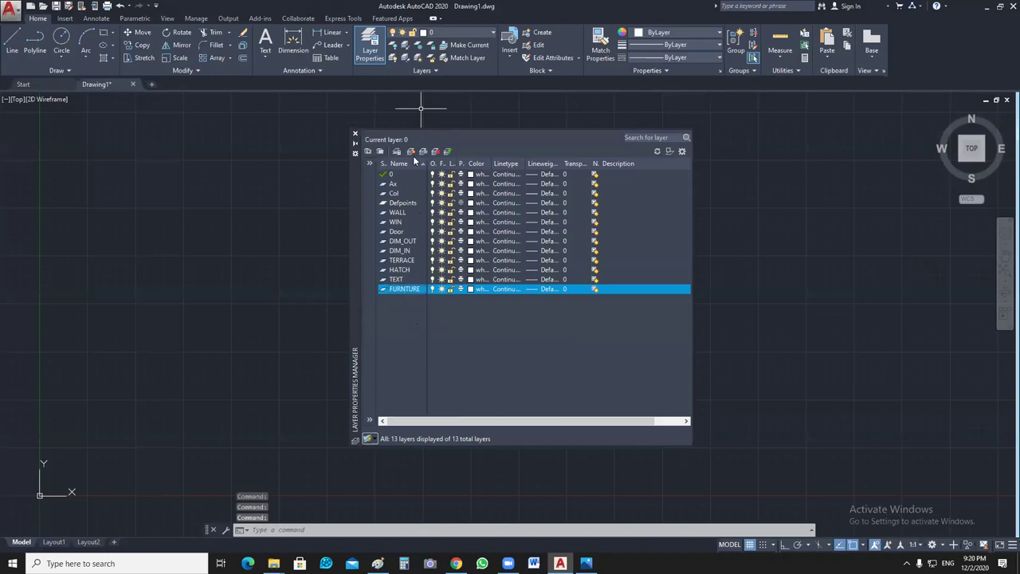
pyautogui.hotkey('alt', 'n')
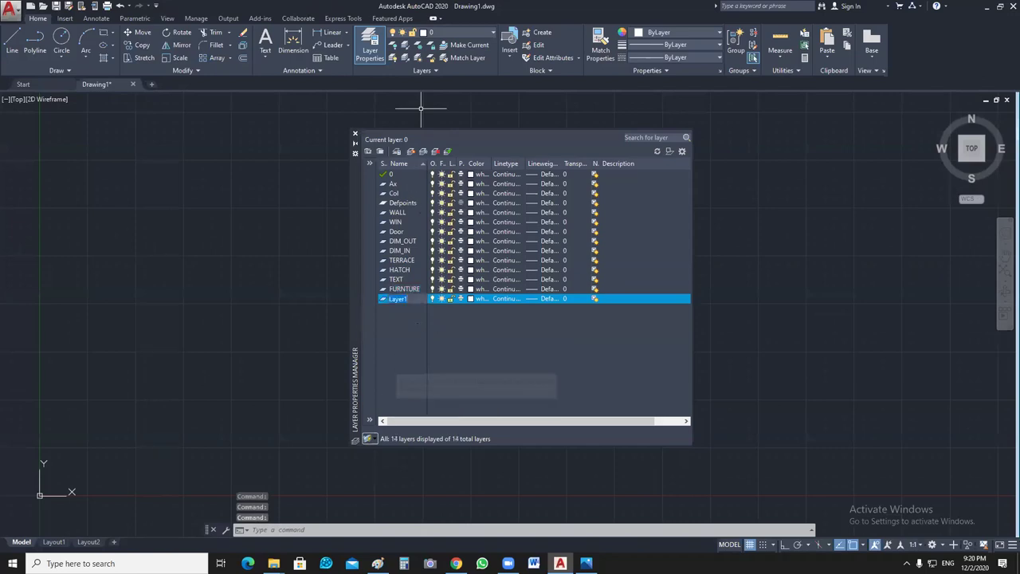
pyautogui.write('TA')
pyautogui.press('Return')
pyautogui.write('BL')
pyautogui.write('E')
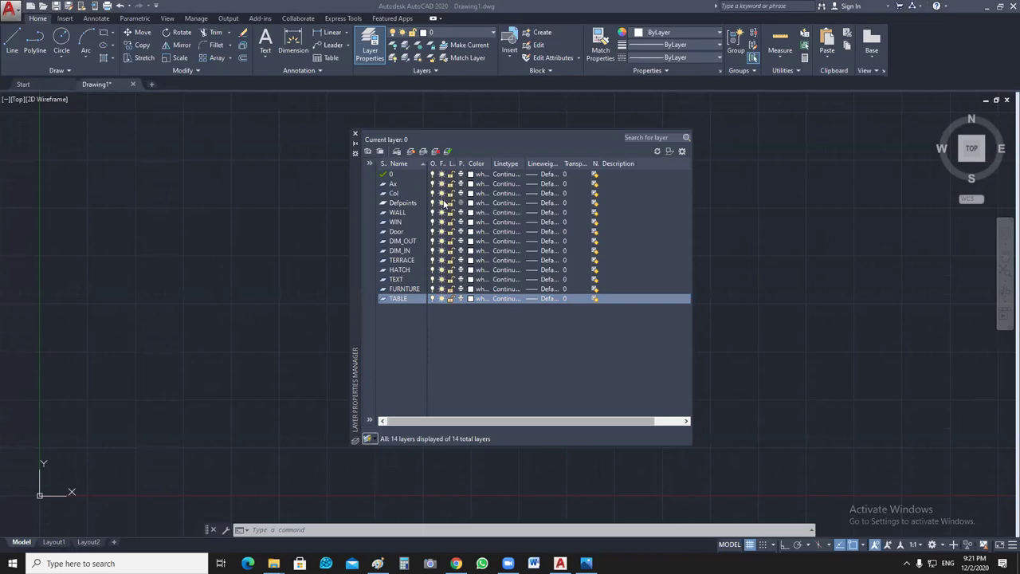
# Step: Create a LIGHT group filter under All, then return to the full 14-layer list
pyautogui.click(369, 163)
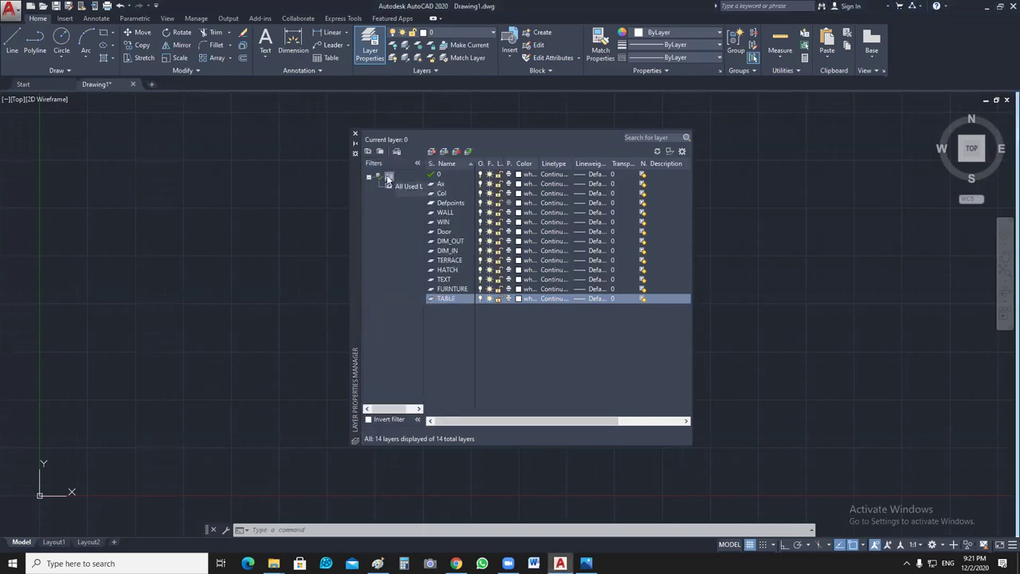
pyautogui.rightClick(389, 176)
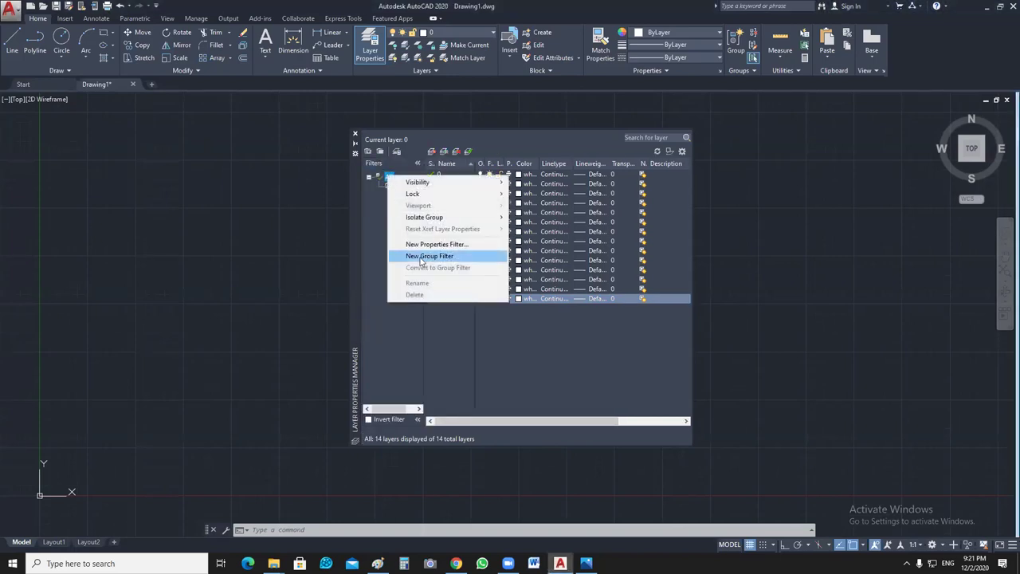
pyautogui.press('Return')
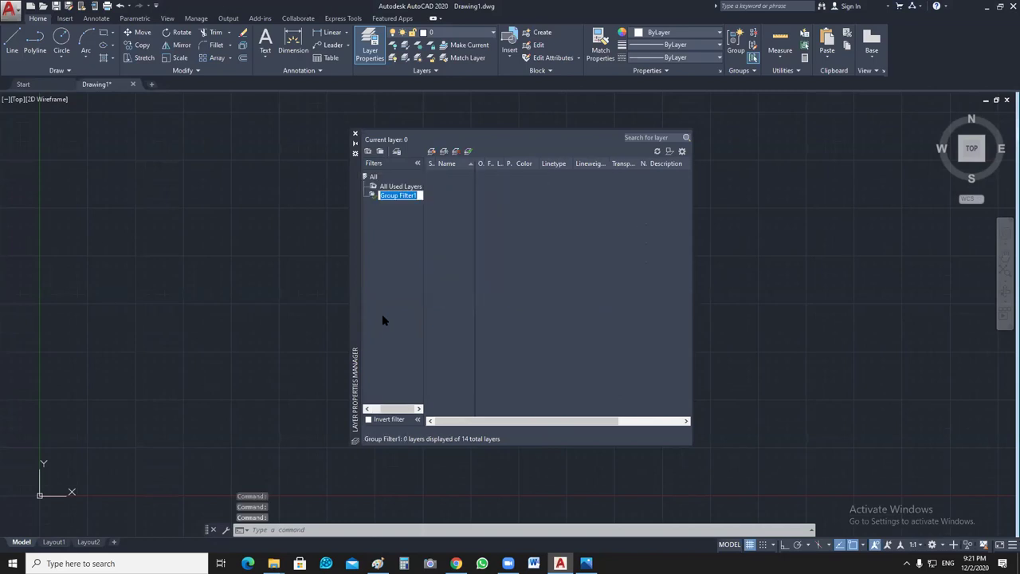
pyautogui.write('LIGHT')
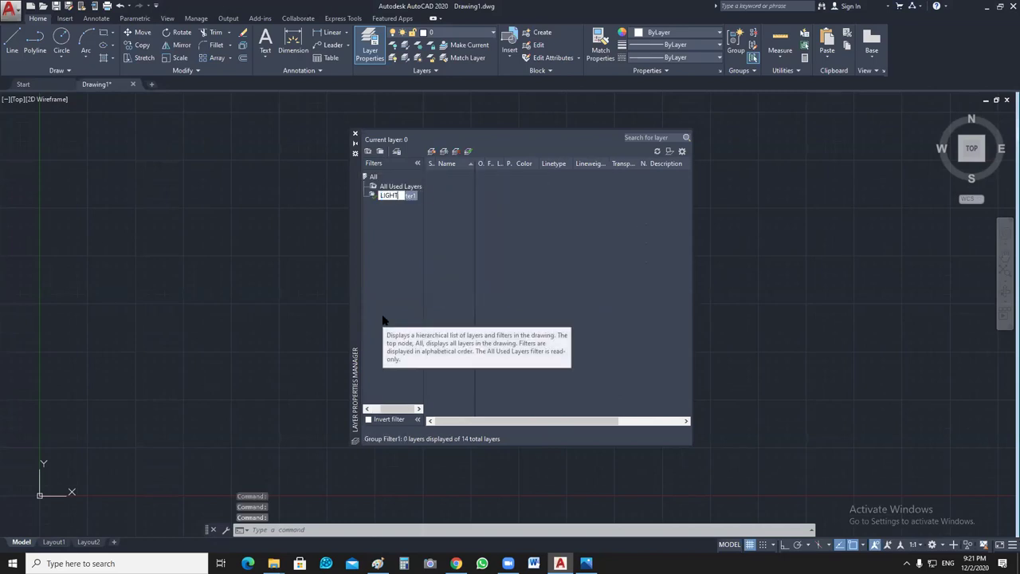
pyautogui.press('Return')
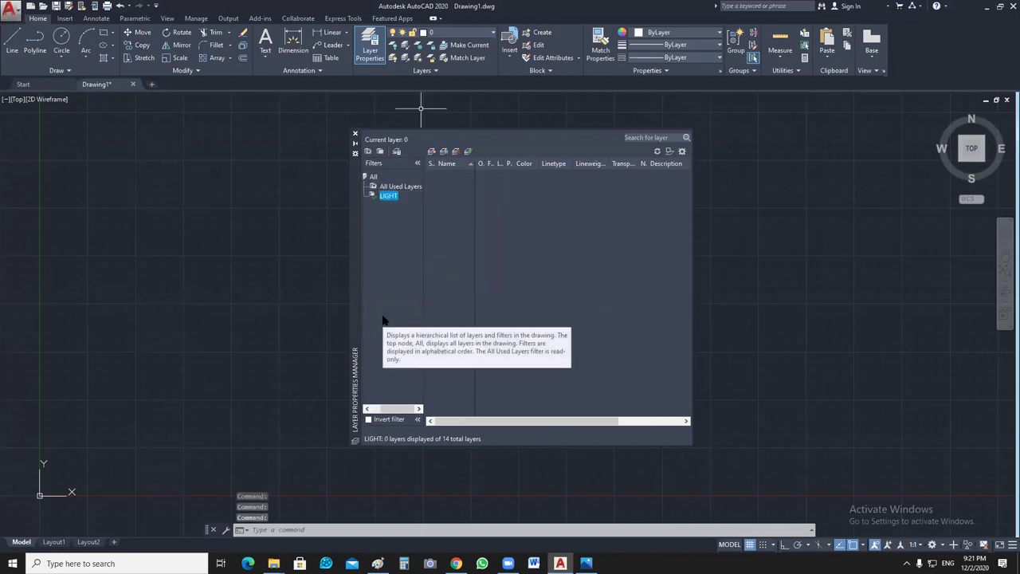
pyautogui.click(373, 176)
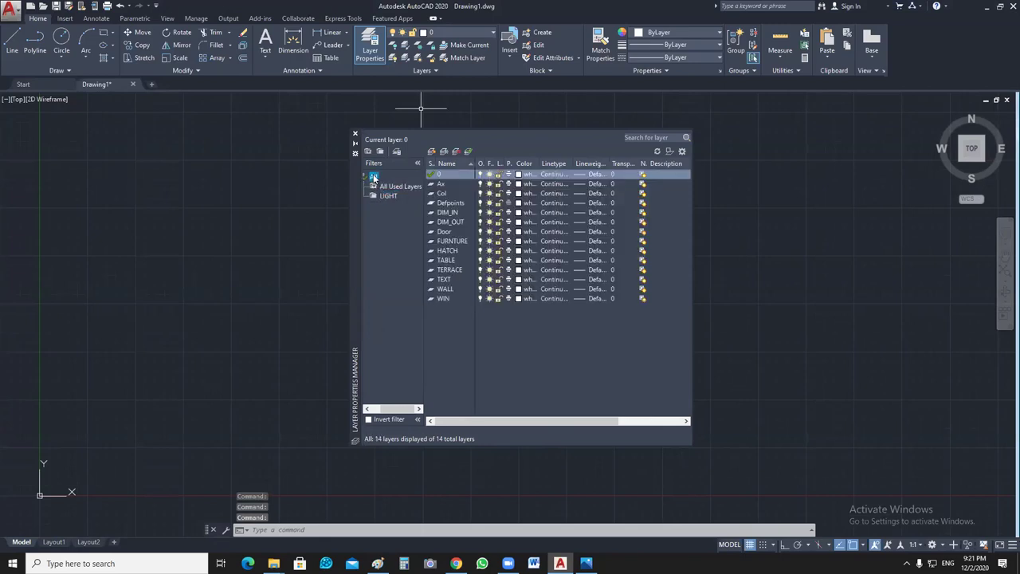
pyautogui.rightClick(373, 176)
pyautogui.click(393, 327)
pyautogui.press('Down')
pyautogui.press('Down')
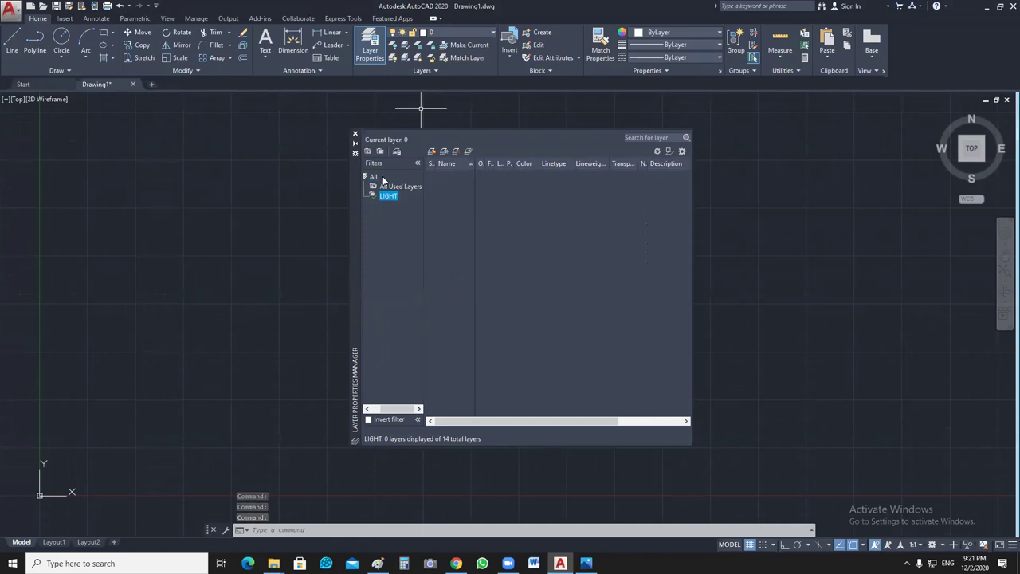
pyautogui.press('Up')
pyautogui.press('Up')
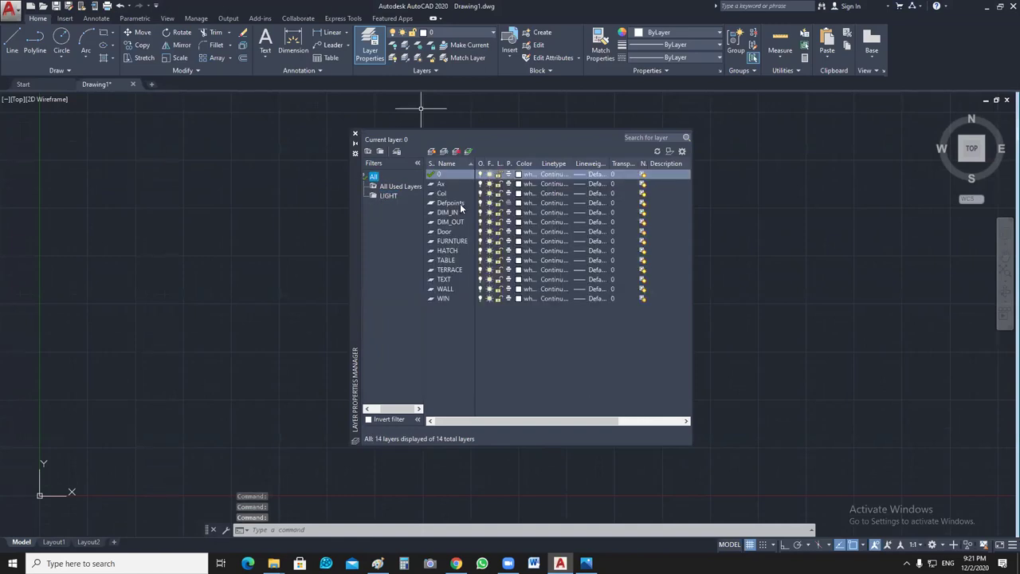
pyautogui.click(494, 185)
# Step: Colour layer Ax green and load the CENTER2 linetype from acad.lin
pyautogui.click(518, 184)
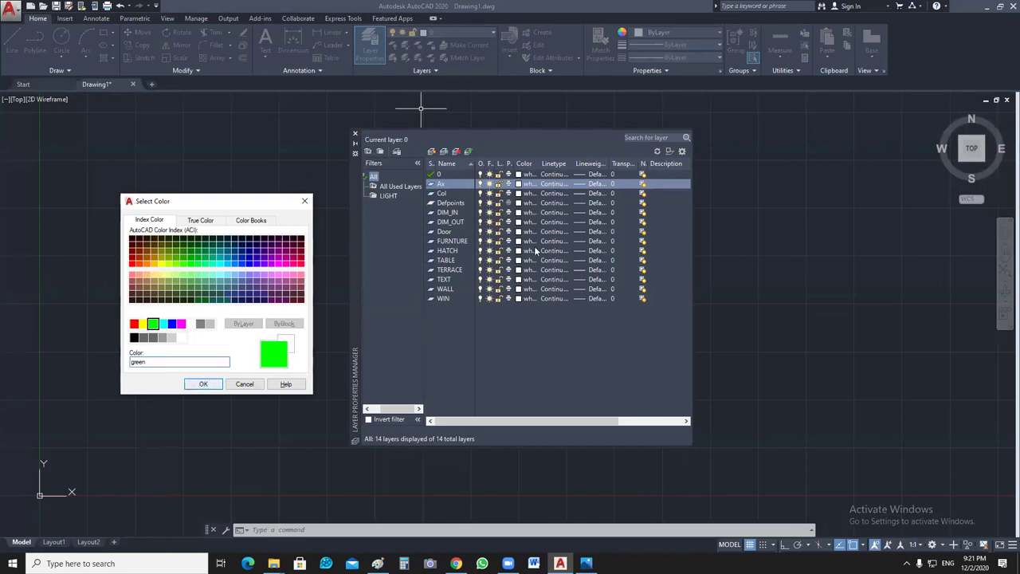
pyautogui.click(204, 384)
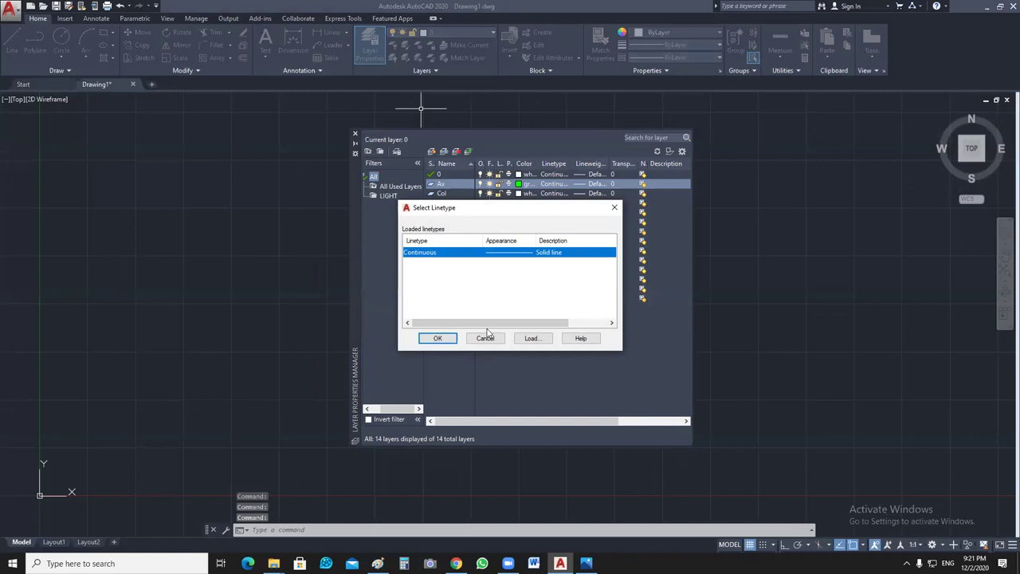
pyautogui.hotkey('alt', 'l')
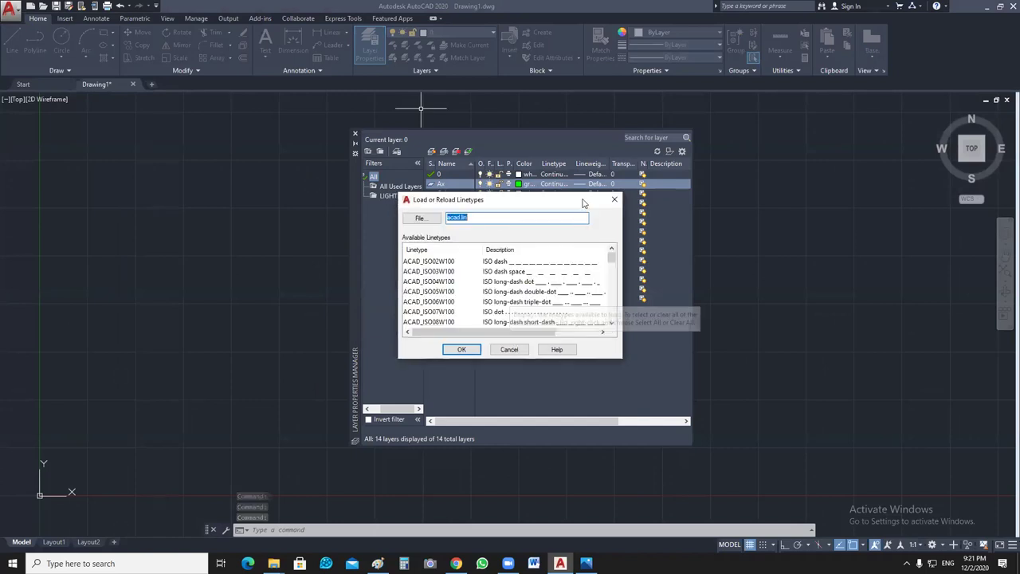
pyautogui.doubleClick(426, 193)
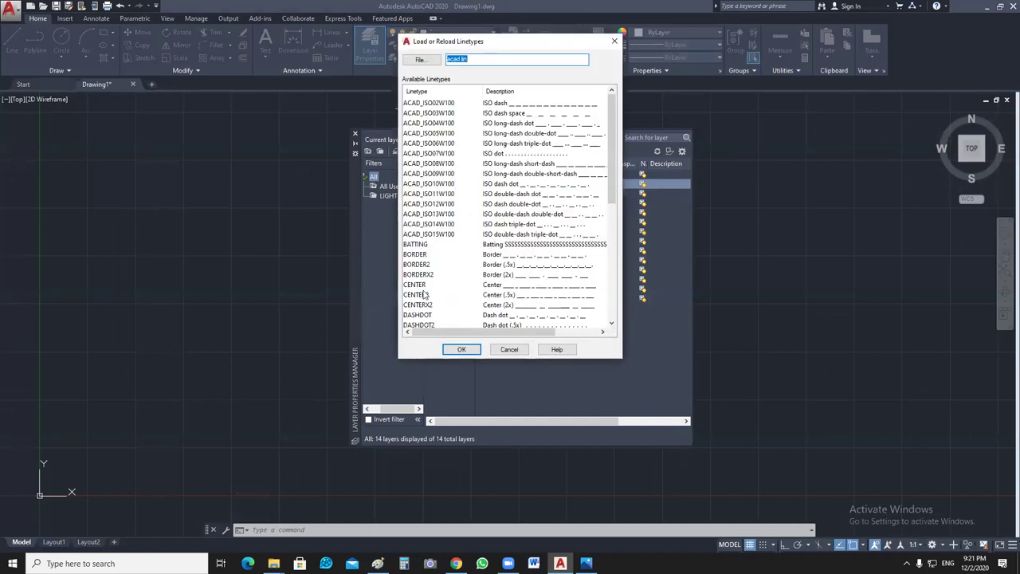
pyautogui.click(425, 292)
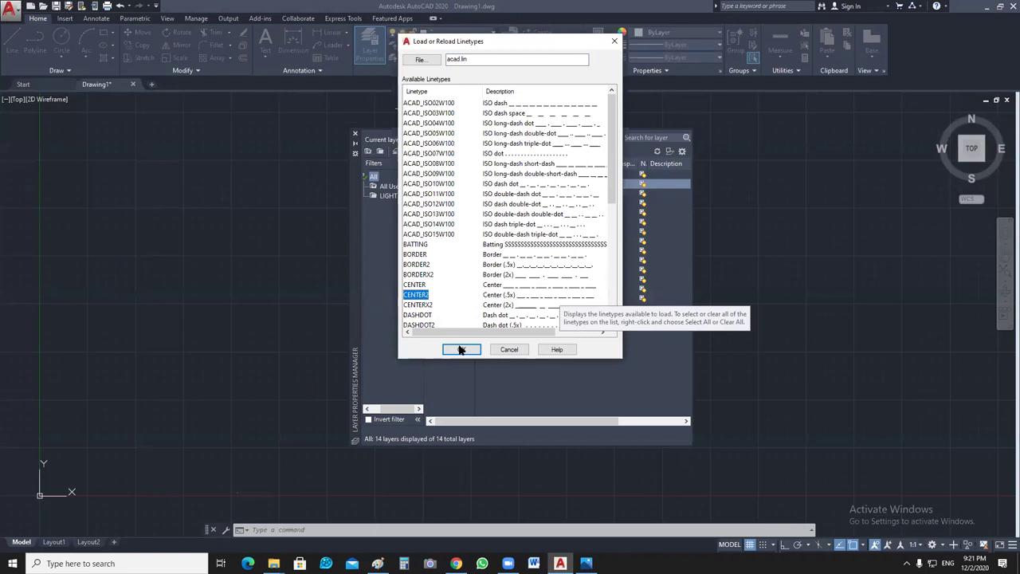
pyautogui.press('Return')
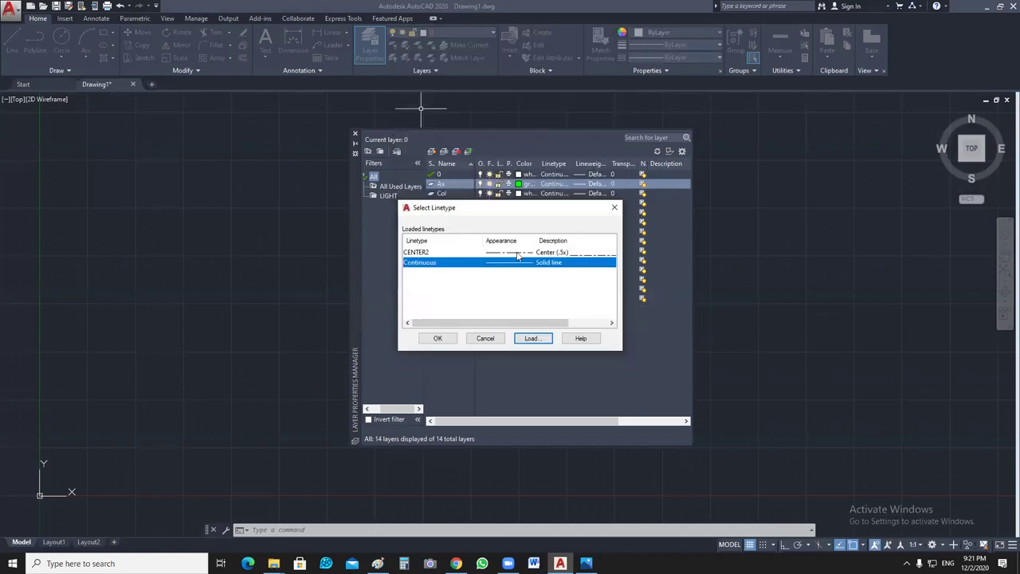
# Step: Assign CENTER2 to layer Ax, and set Col to colour 151 and Door to 40
pyautogui.click(436, 336)
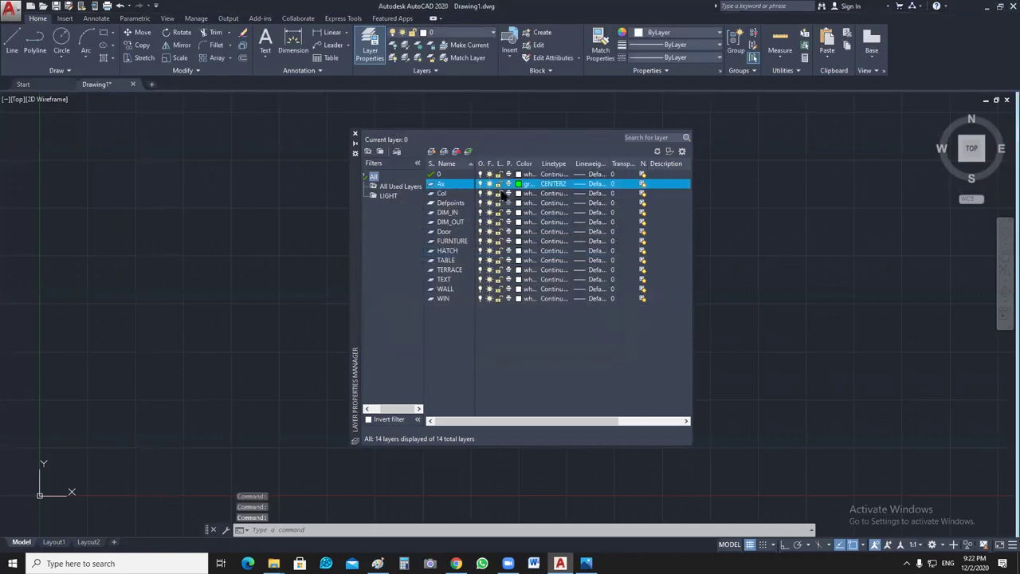
pyautogui.click(517, 193)
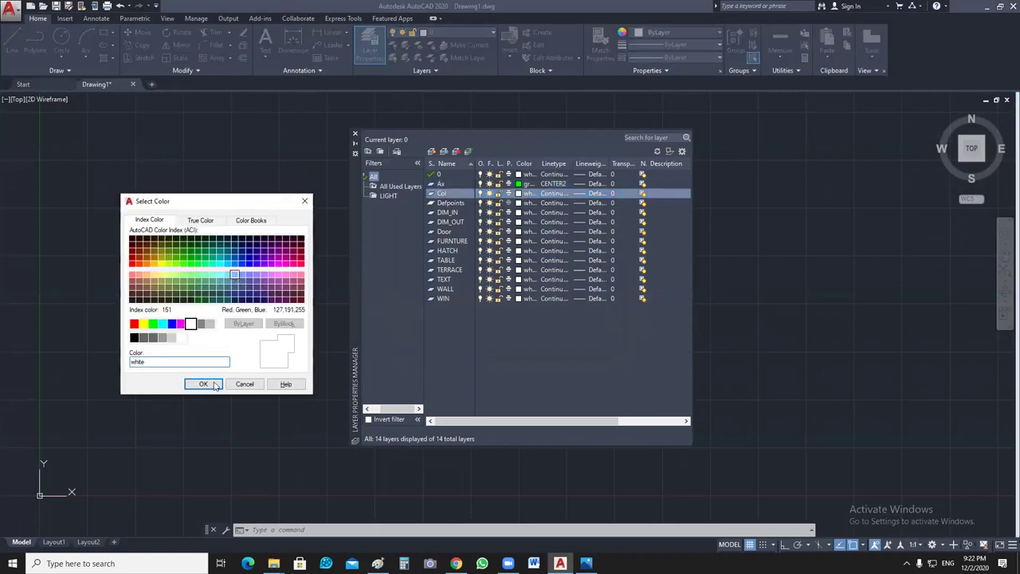
pyautogui.click(234, 274)
pyautogui.press('Return')
pyautogui.click(443, 212)
pyautogui.press('Down')
pyautogui.press('Down')
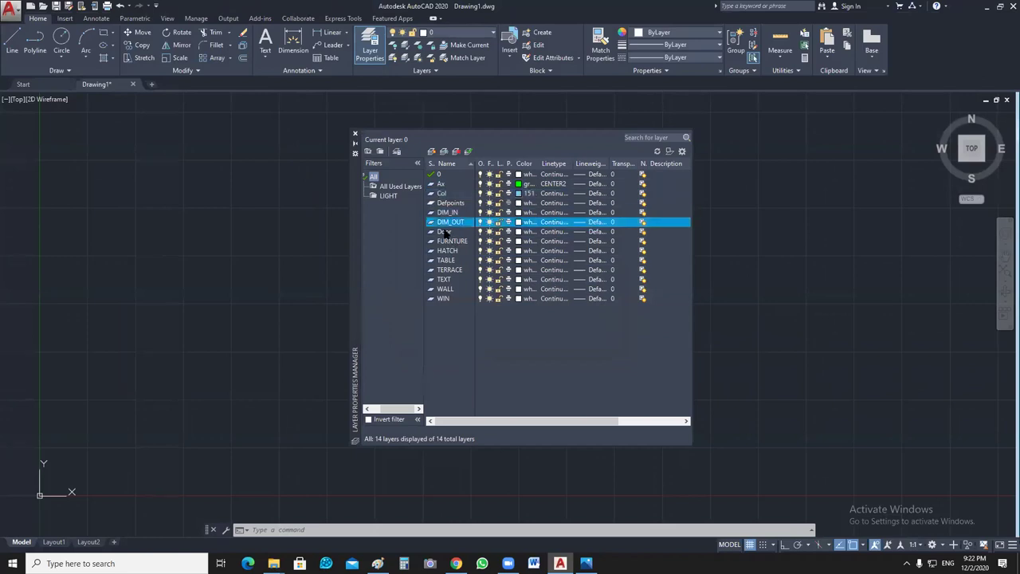
pyautogui.click(523, 231)
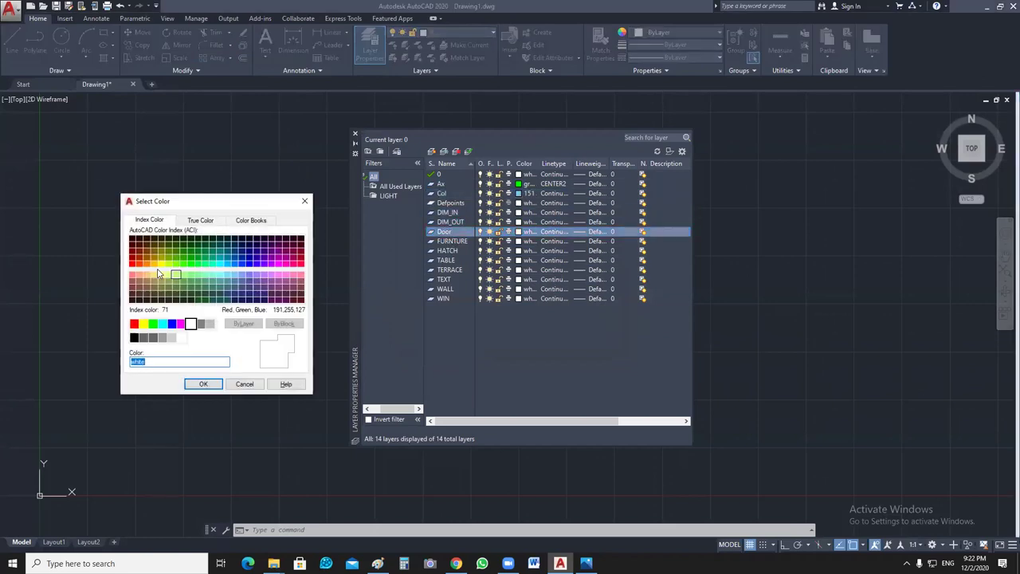
pyautogui.click(204, 384)
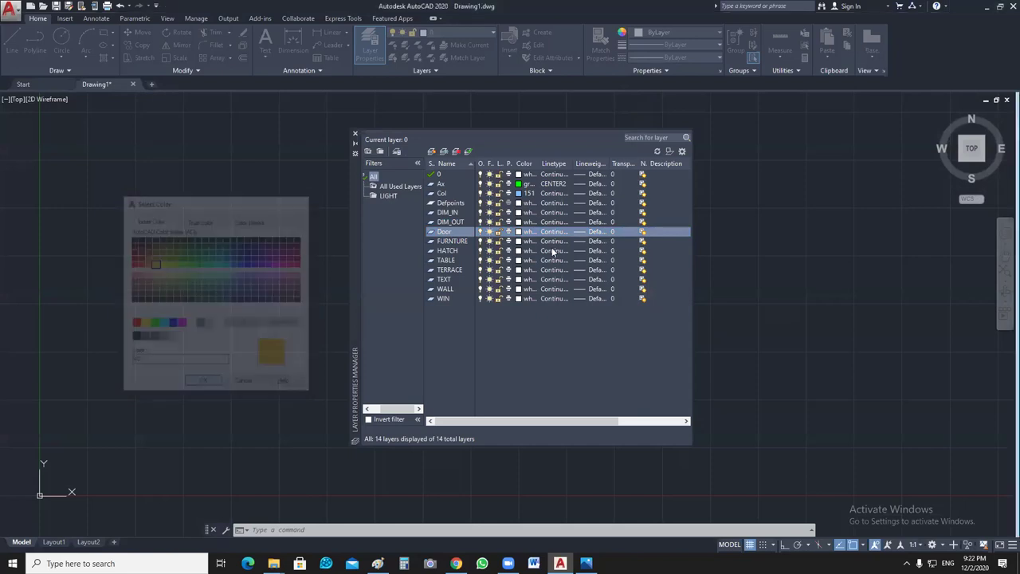
# Step: Set layer TEXT to colour 211 and layer WIN to colour 21
pyautogui.click(477, 252)
pyautogui.click(453, 261)
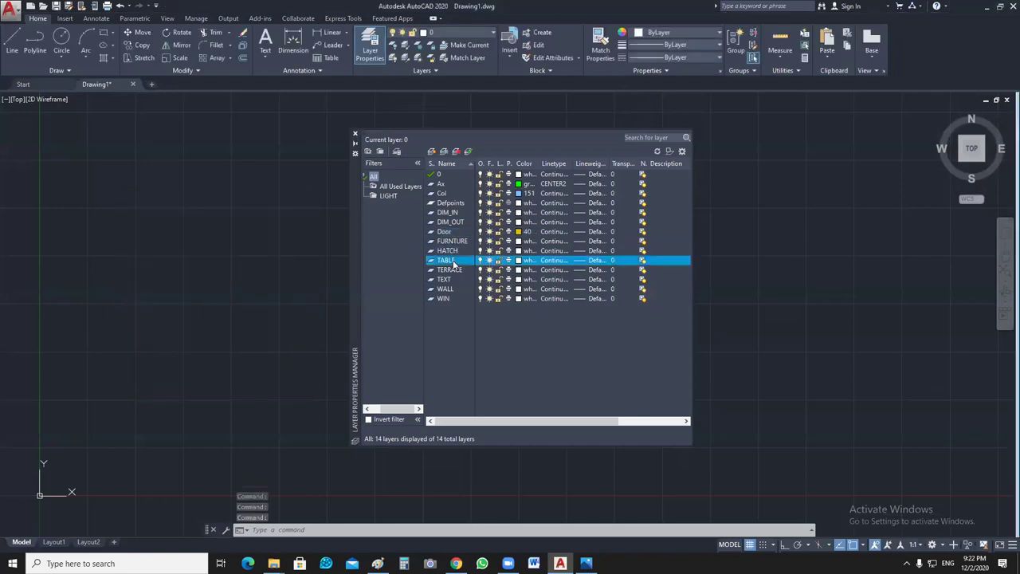
pyautogui.click(456, 271)
pyautogui.click(450, 280)
pyautogui.click(518, 283)
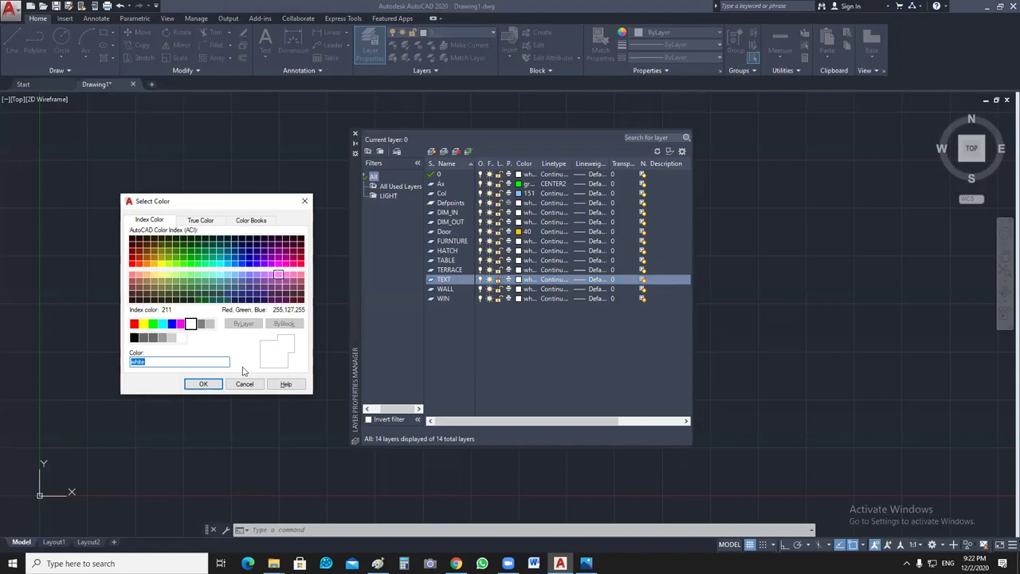
pyautogui.click(280, 275)
pyautogui.click(208, 384)
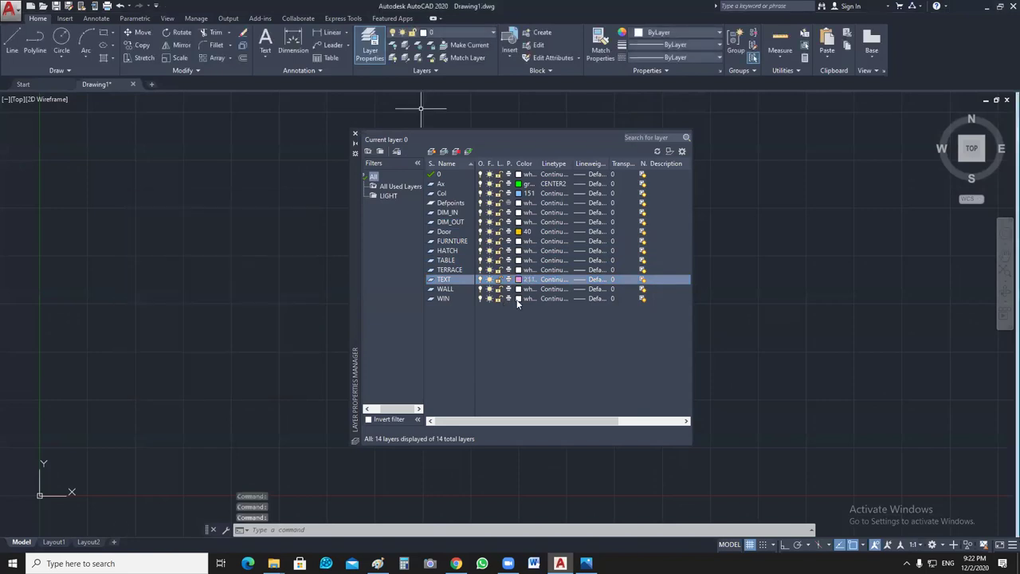
pyautogui.click(518, 298)
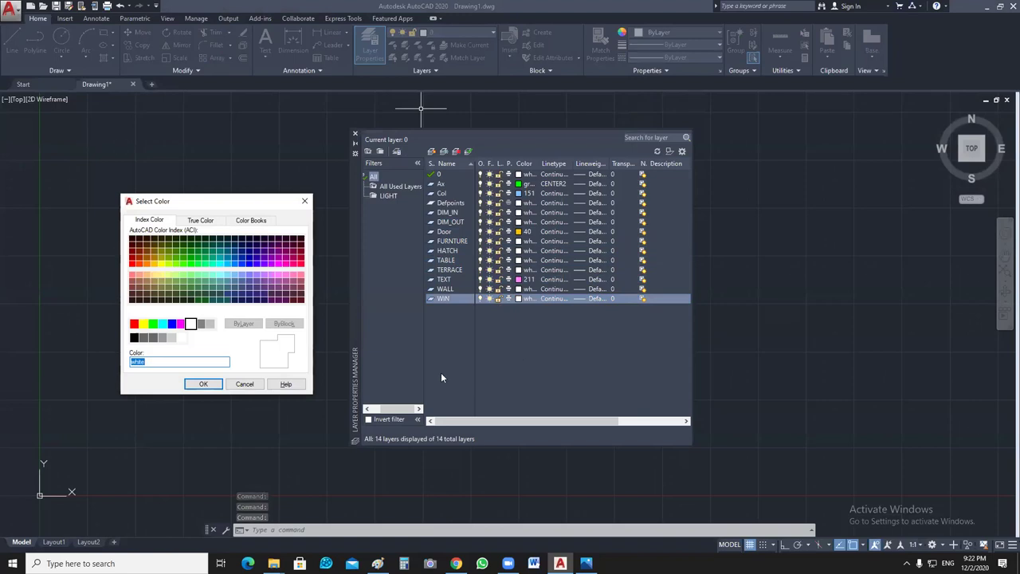
pyautogui.click(139, 276)
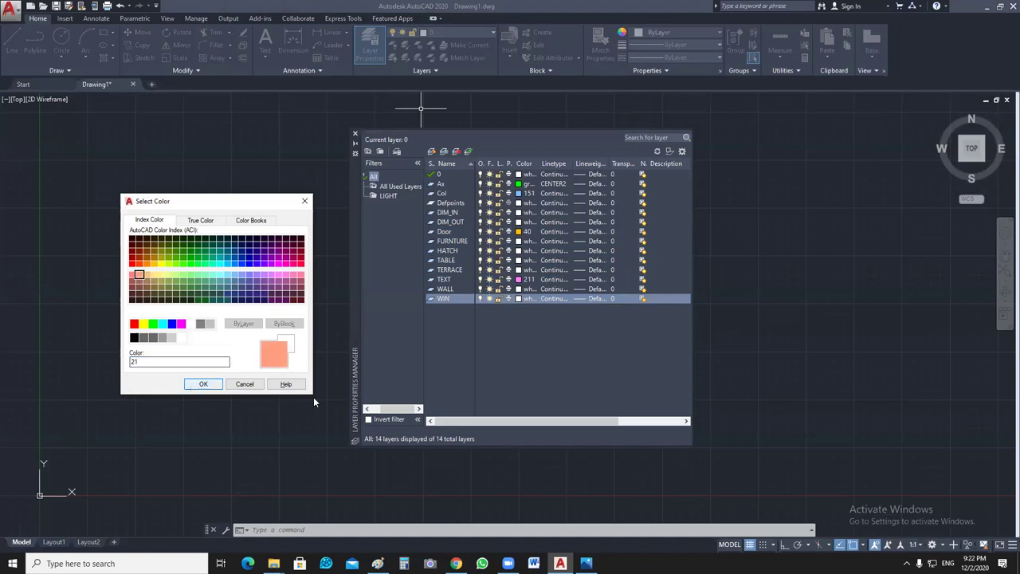
pyautogui.click(204, 383)
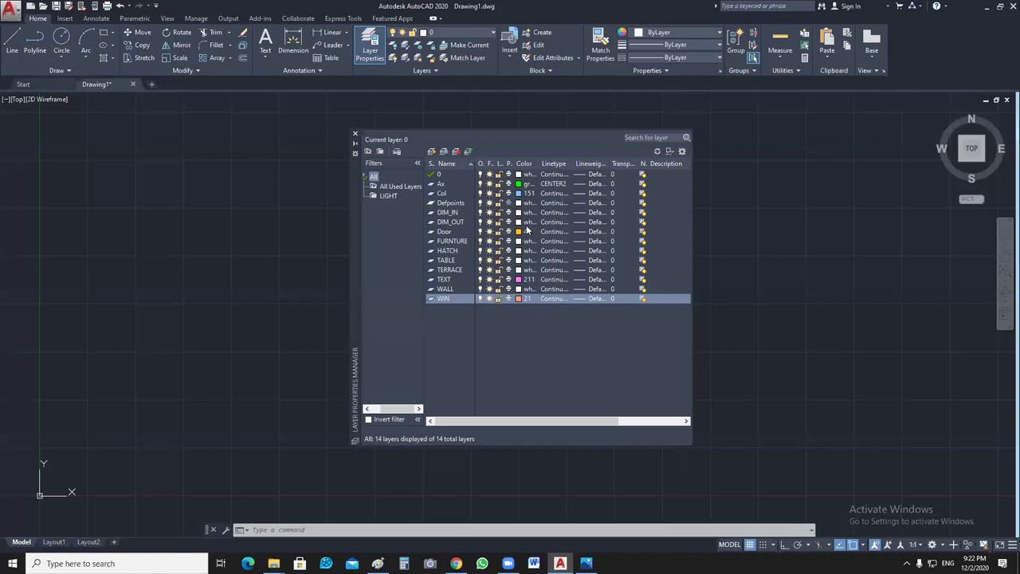
# Step: Close the Layer Properties Manager with layer 0 current and switch to the Annotate tools
pyautogui.click(356, 135)
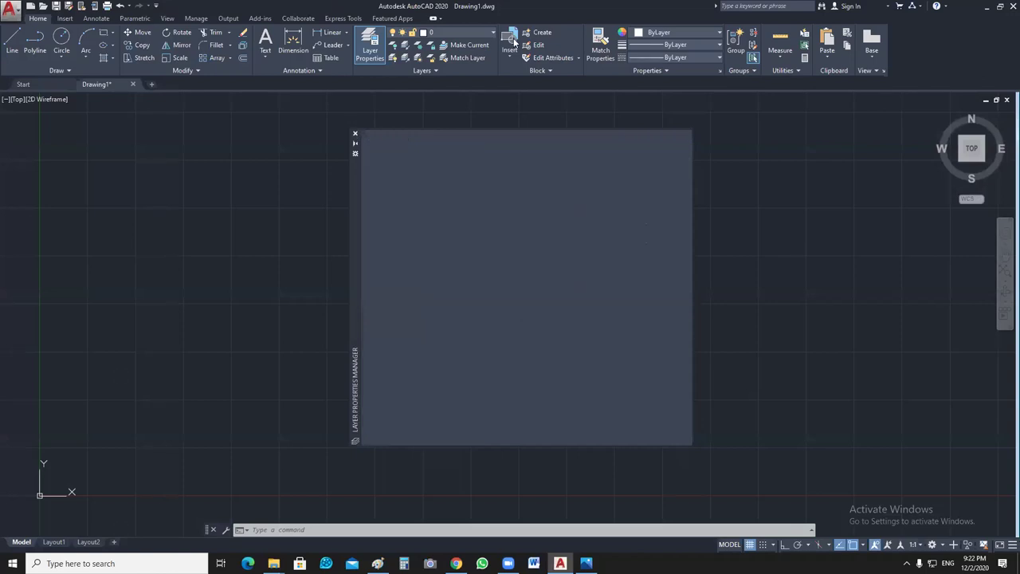
pyautogui.click(451, 32)
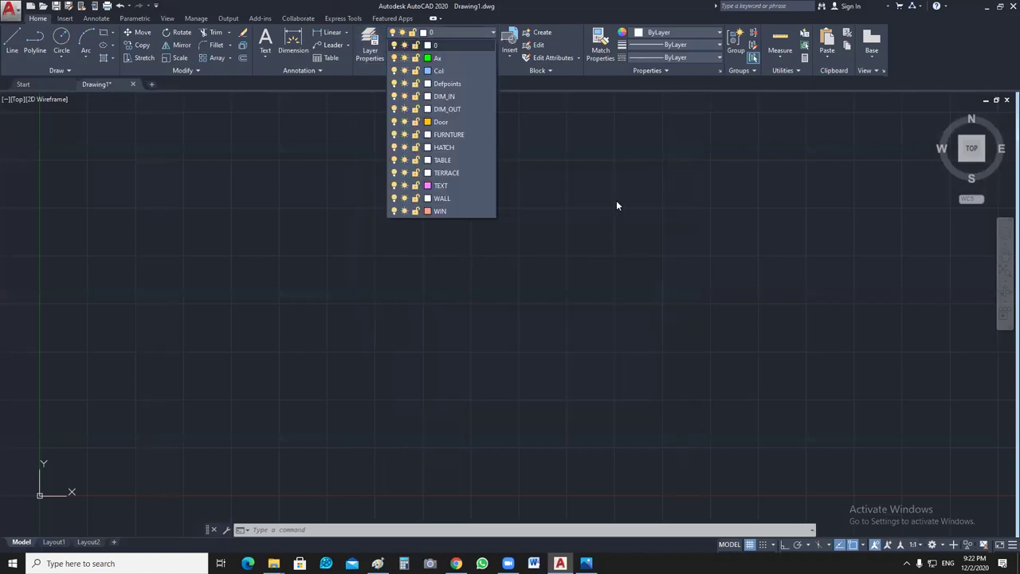
pyautogui.click(574, 257)
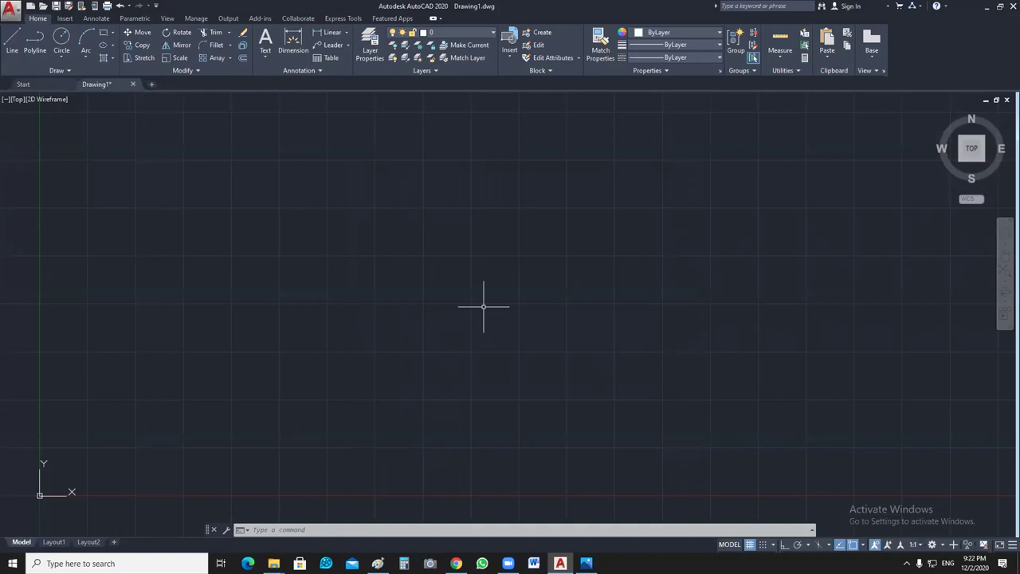
pyautogui.click(105, 19)
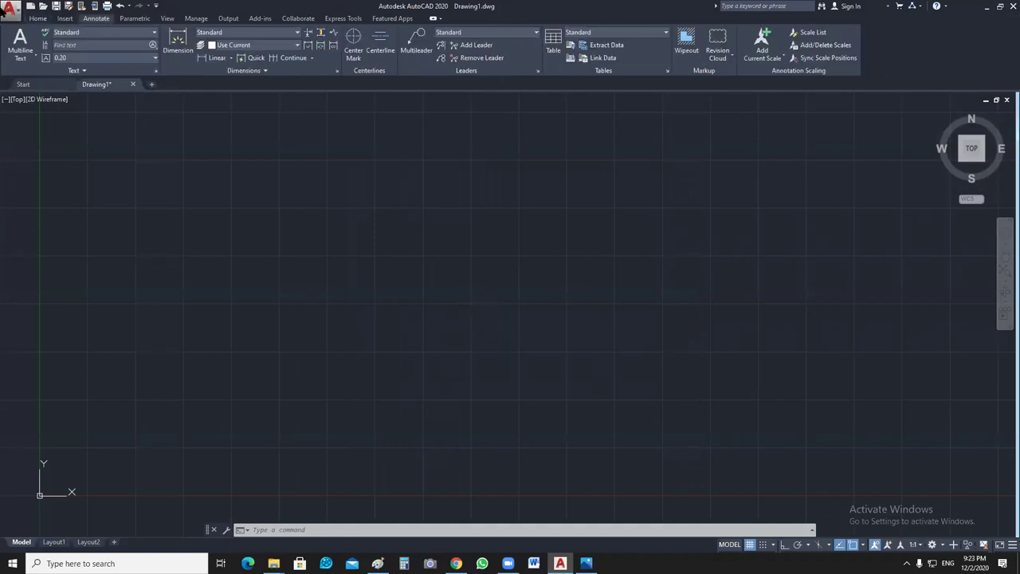
# Step: Give the Standard text style the sosa.shx font and a height of 0.20
pyautogui.click(156, 73)
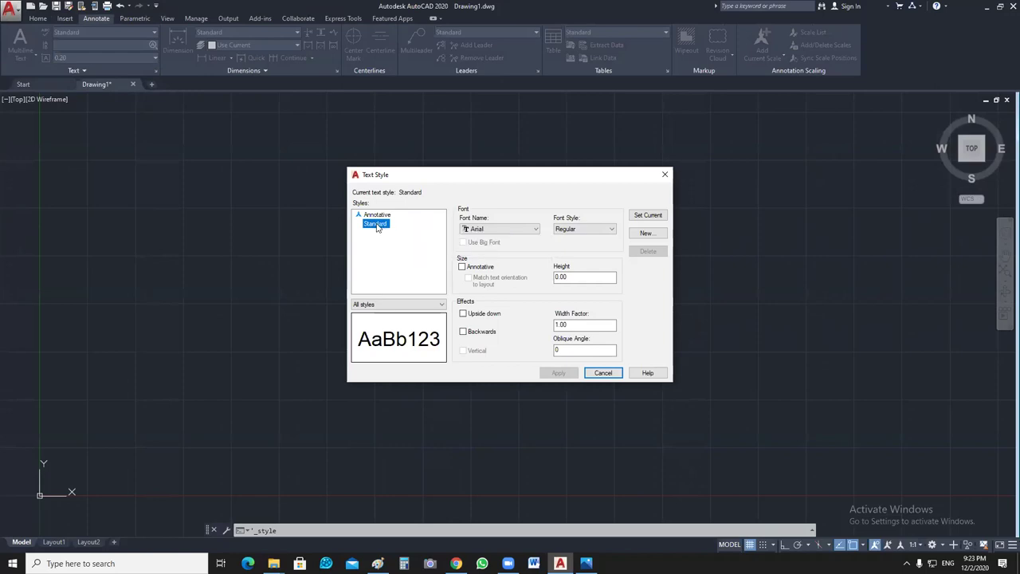
pyautogui.click(536, 229)
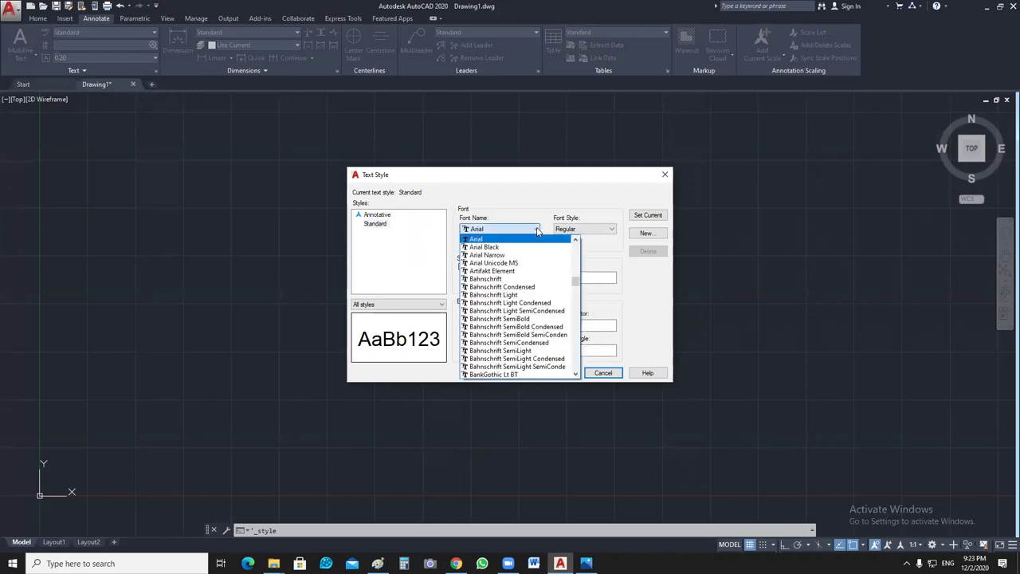
pyautogui.write('seg')
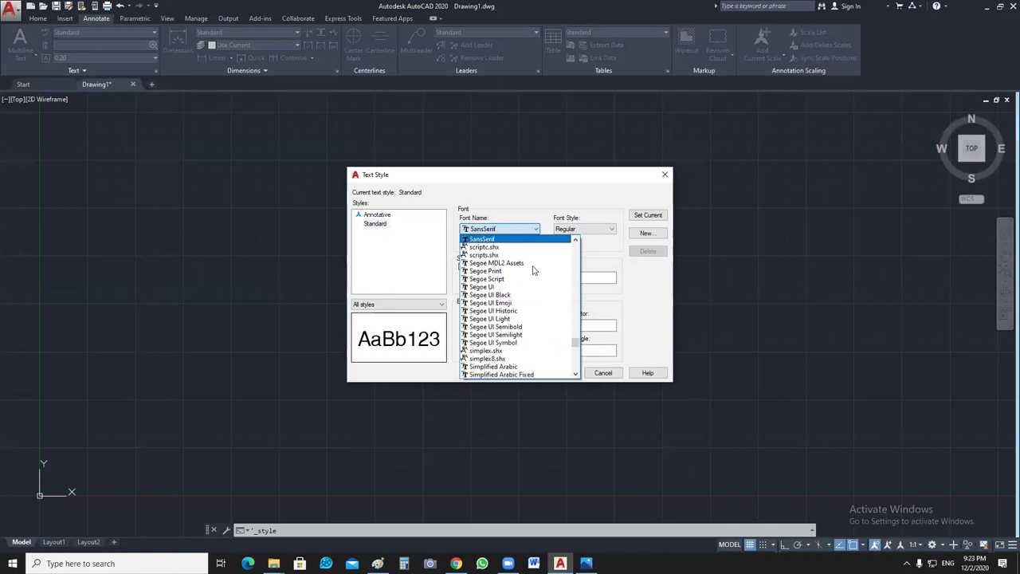
pyautogui.write('sims')
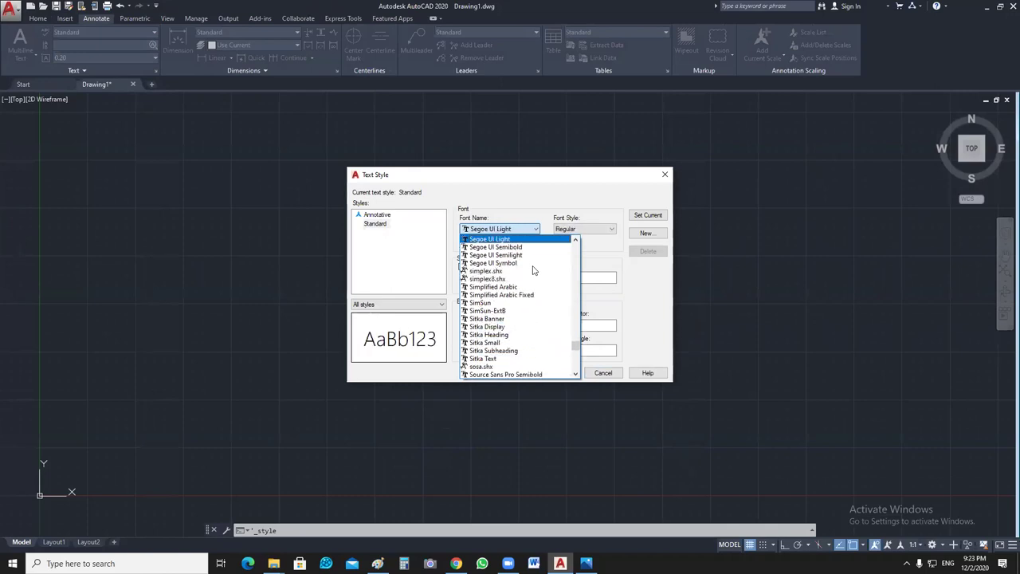
pyautogui.scroll(-2, 503, 348)
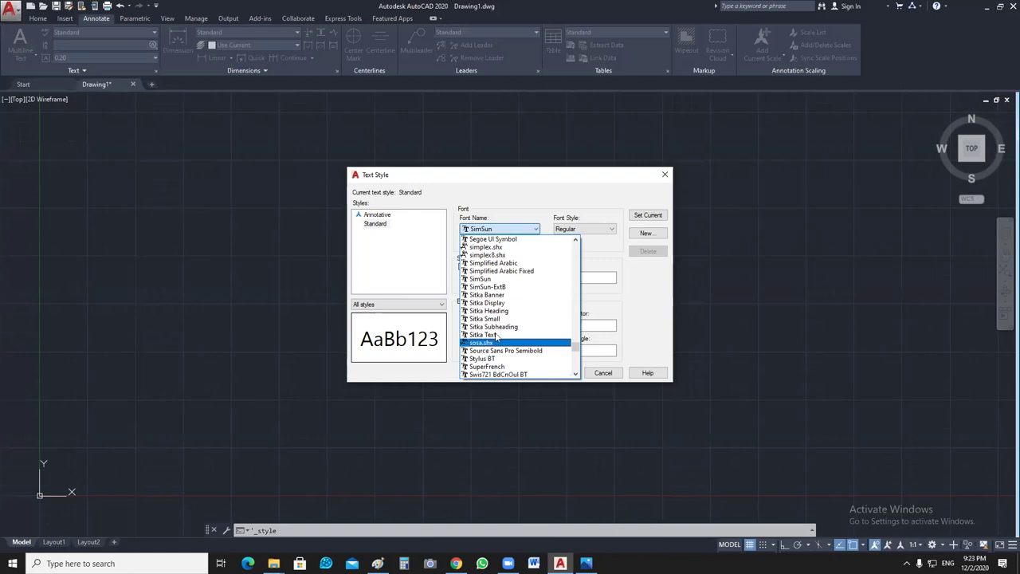
pyautogui.click(483, 343)
pyautogui.doubleClick(591, 278)
pyautogui.write('1')
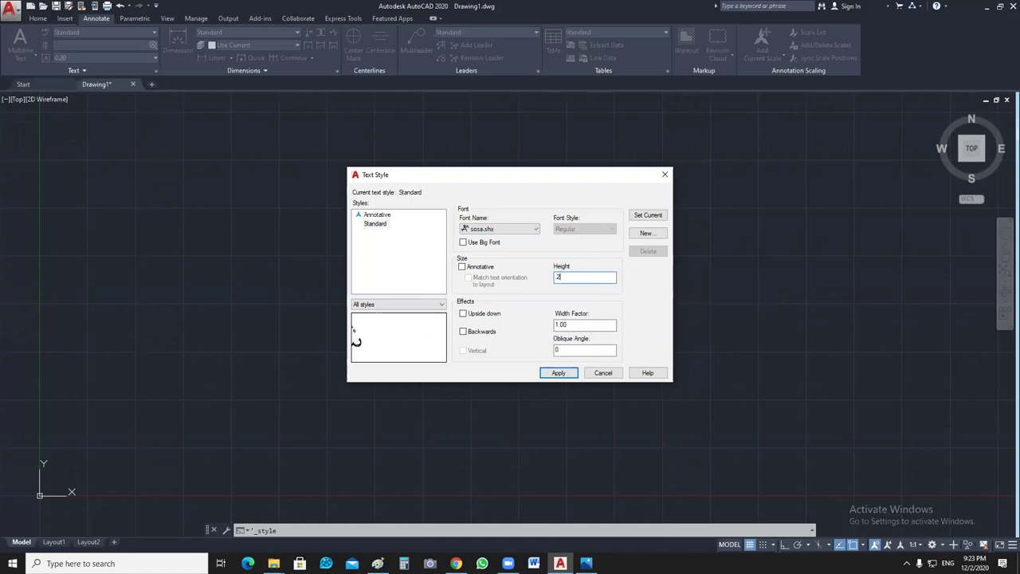
pyautogui.press('Return')
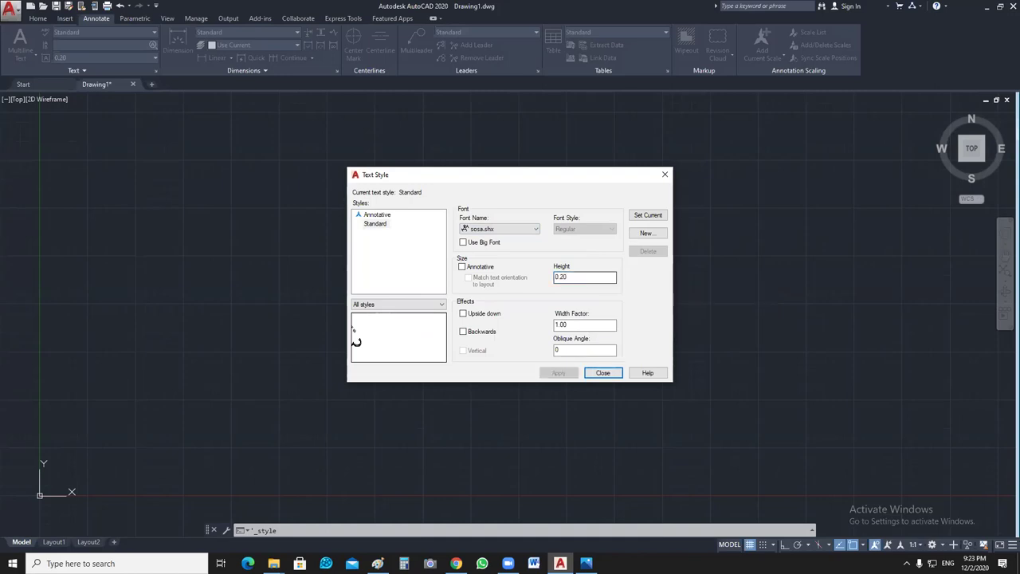
pyautogui.click(376, 225)
pyautogui.click(592, 399)
# Step: Create a new DIM text style with height 0.10
pyautogui.click(646, 233)
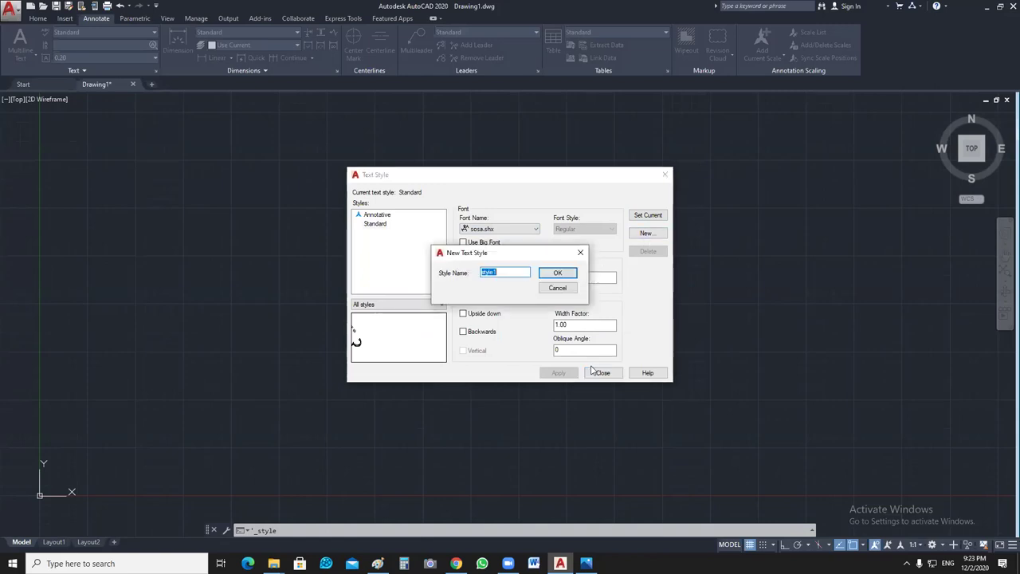
pyautogui.write('DIM')
pyautogui.click(562, 274)
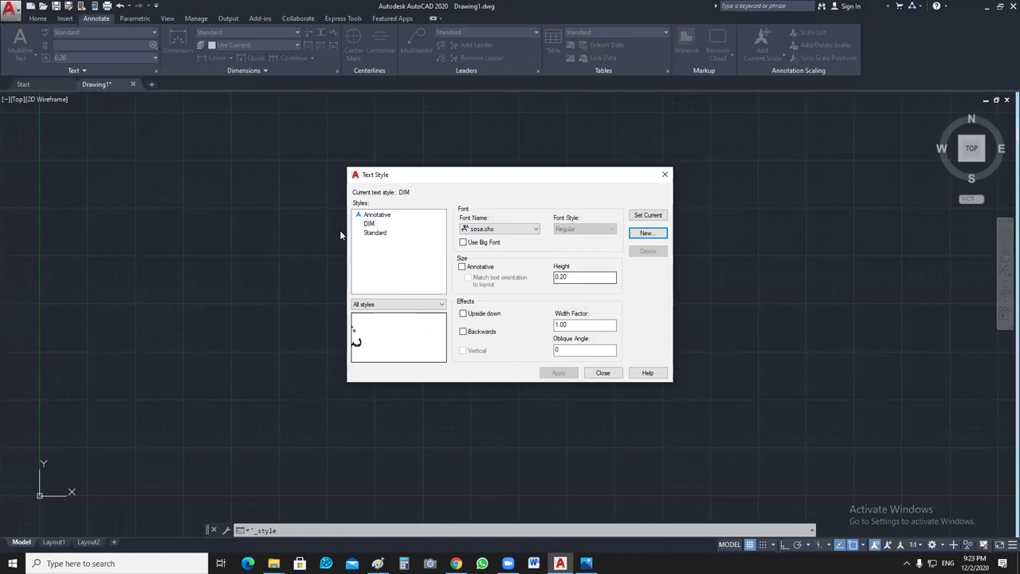
pyautogui.click(369, 223)
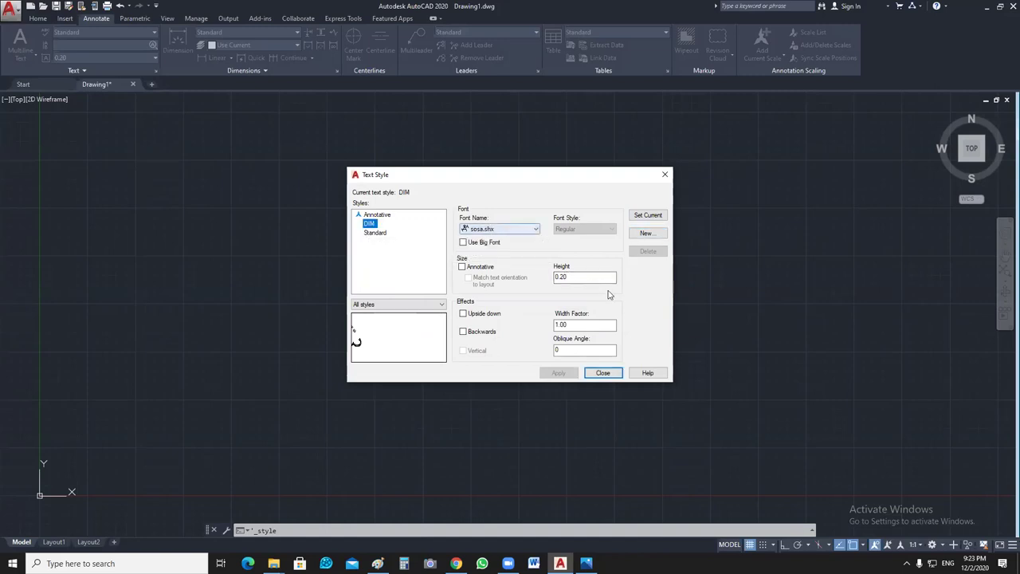
pyautogui.click(584, 276)
pyautogui.click(369, 223)
pyautogui.click(588, 278)
pyautogui.doubleClick(586, 278)
pyautogui.write('0.10')
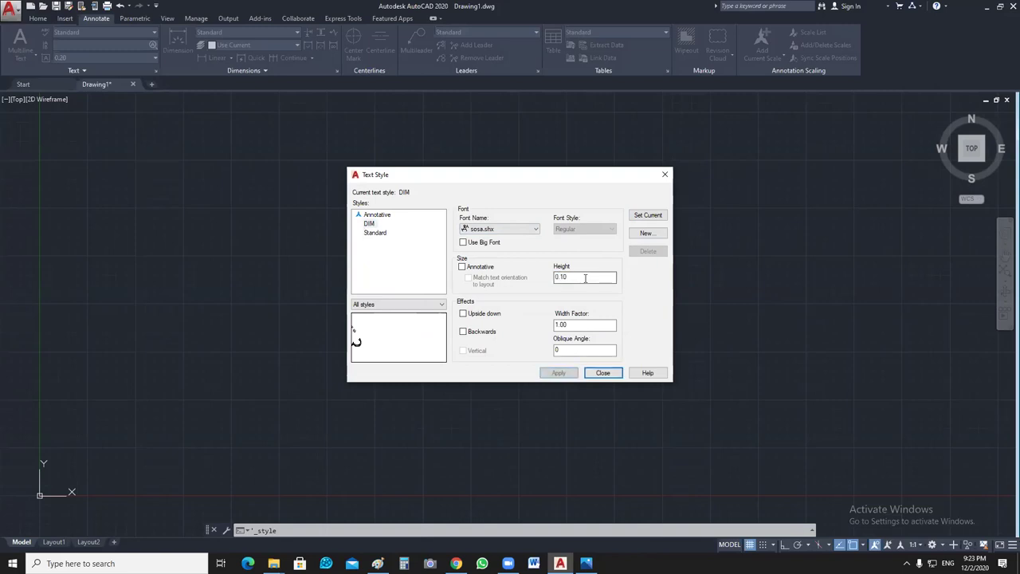
# Step: Reselect the Standard text style and switch to the BIM ARABIA File Explorer window
pyautogui.click(380, 234)
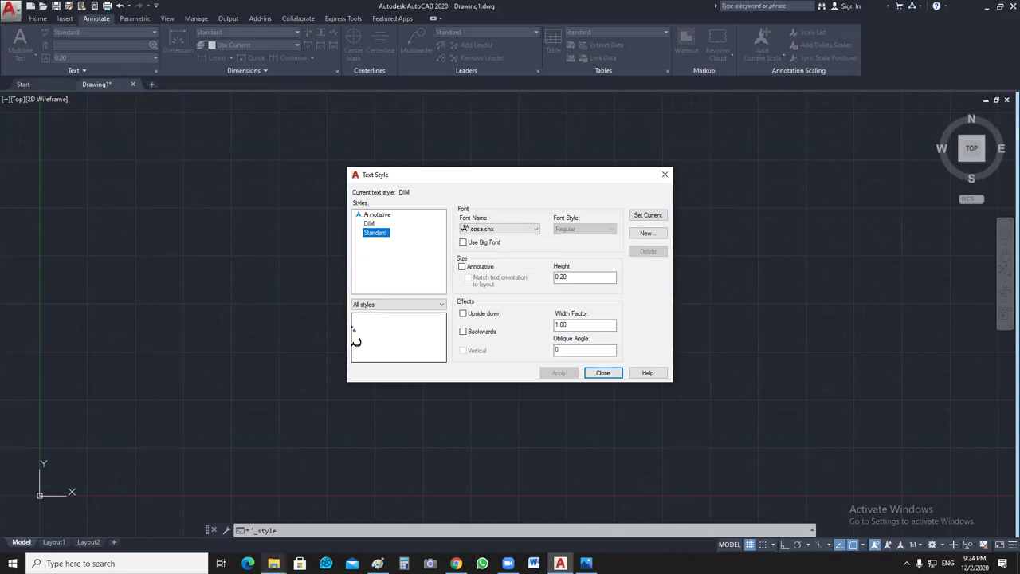
pyautogui.moveTo(273, 564)
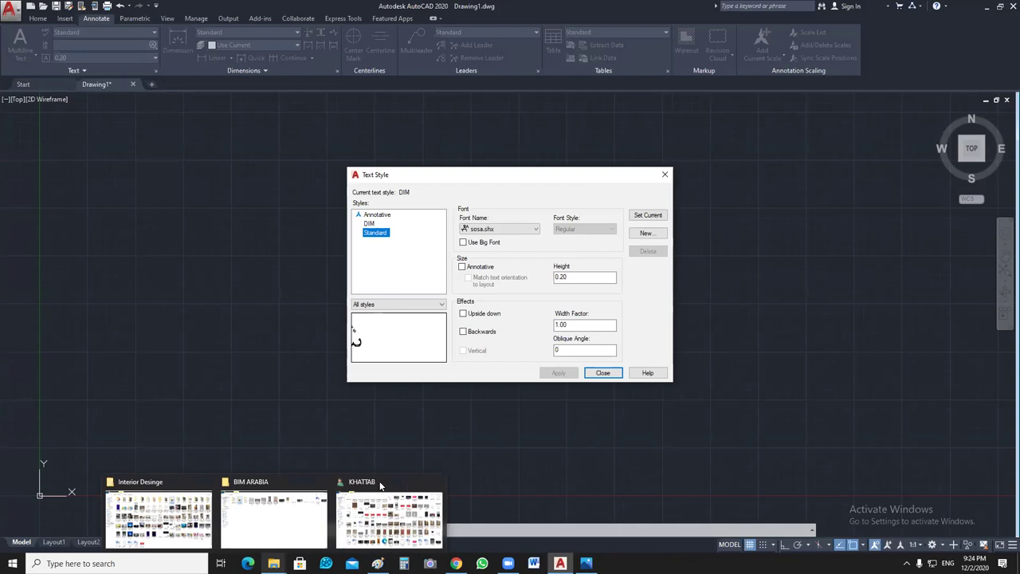
pyautogui.click(380, 481)
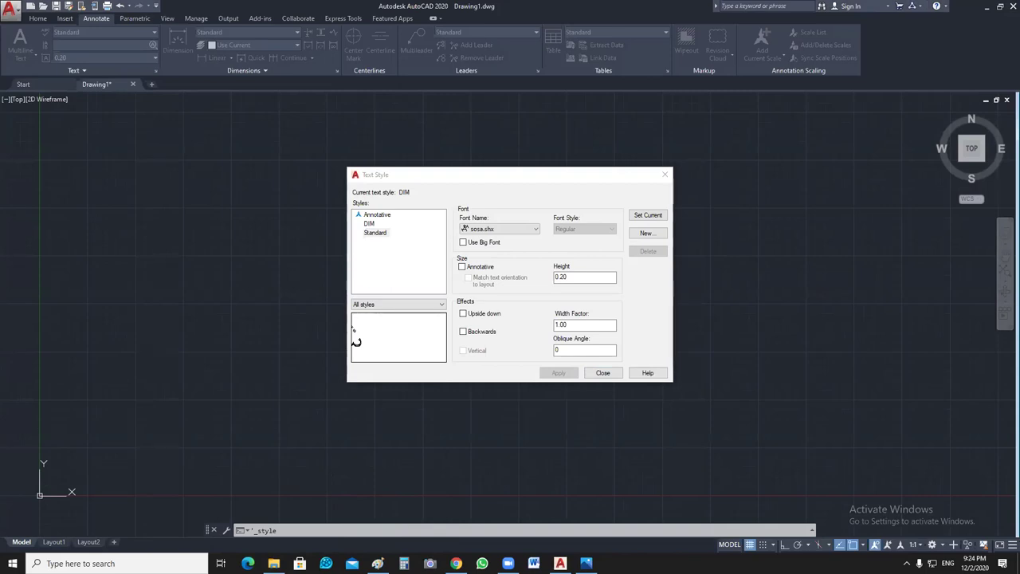
pyautogui.hotkey('alt', 'Tab')
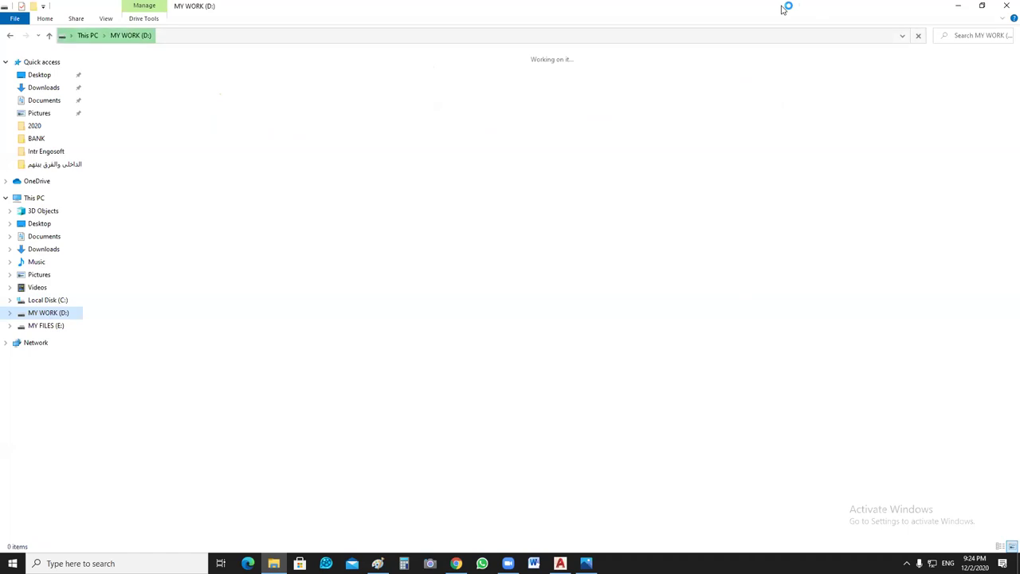
# Step: Open AIA Layer Standards.pdf from D:\My Cources\CAD\OutLine in Edge and maximize the window
pyautogui.press('super+Down')
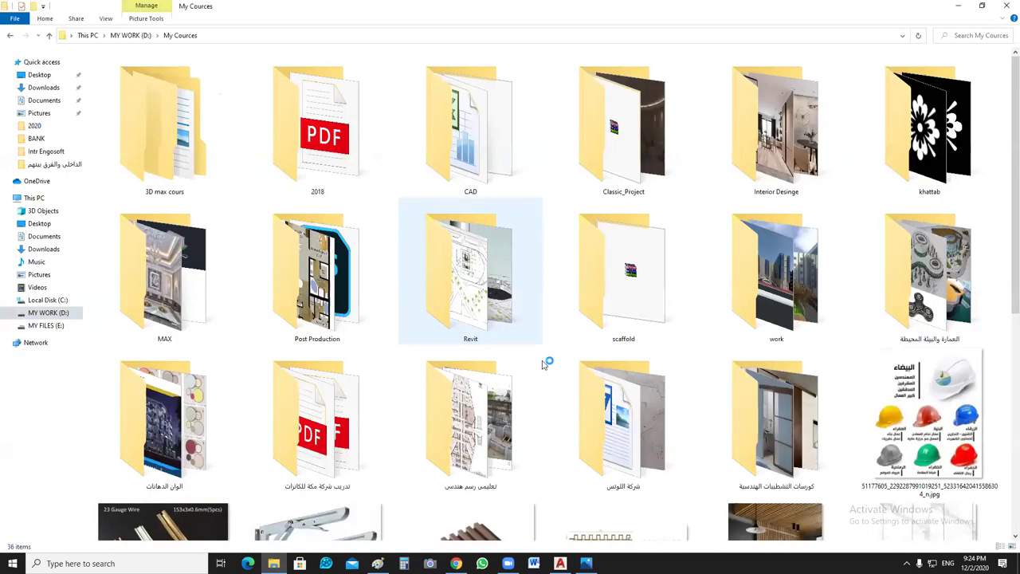
pyautogui.press('Up')
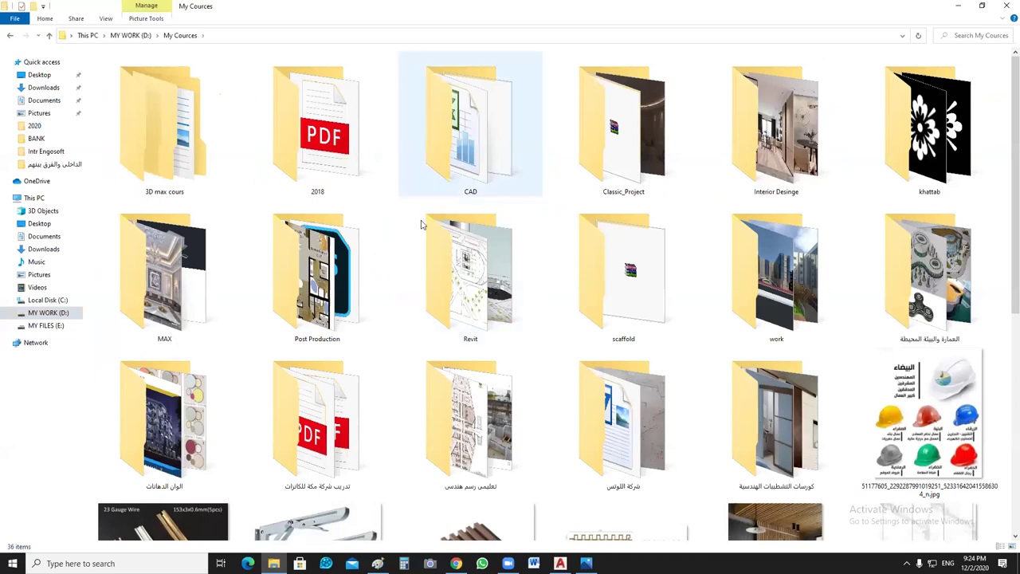
pyautogui.press('Return')
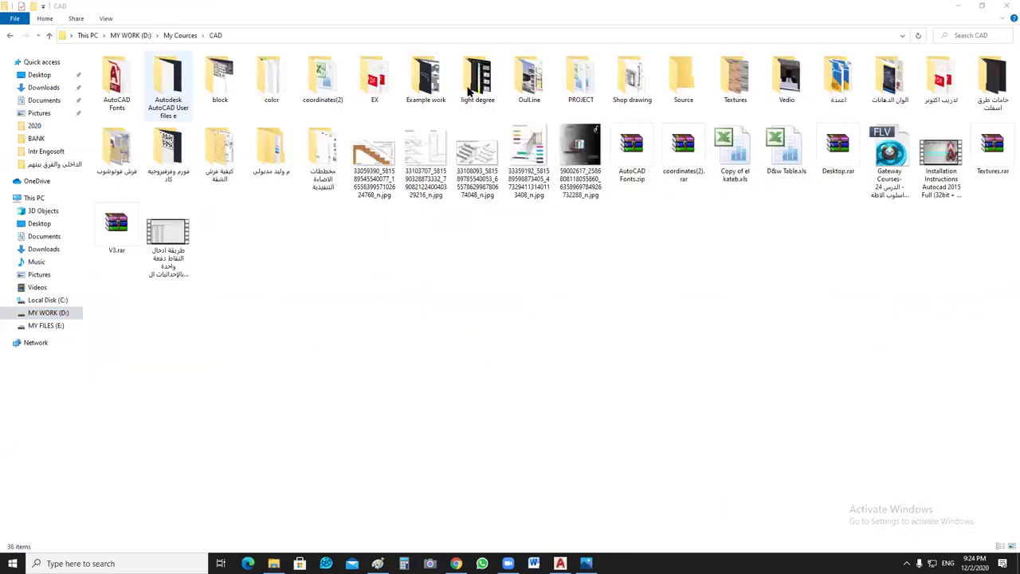
pyautogui.click(530, 84)
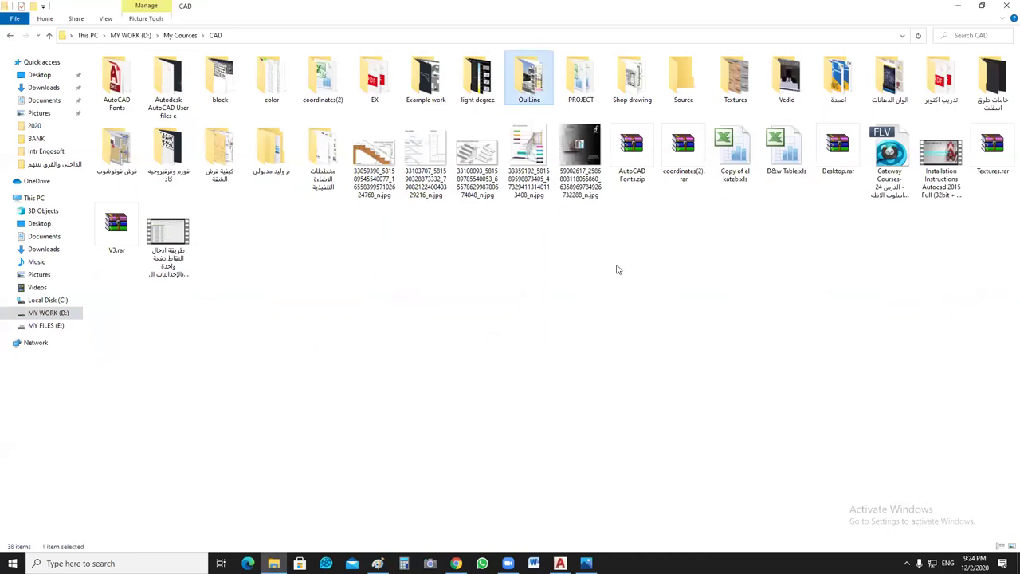
pyautogui.press('Return')
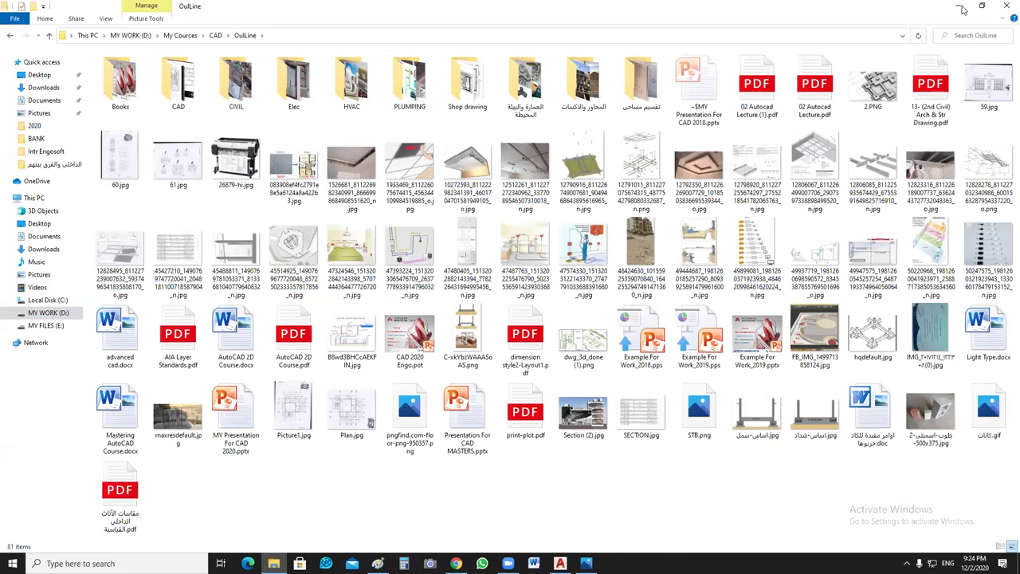
pyautogui.press('d')
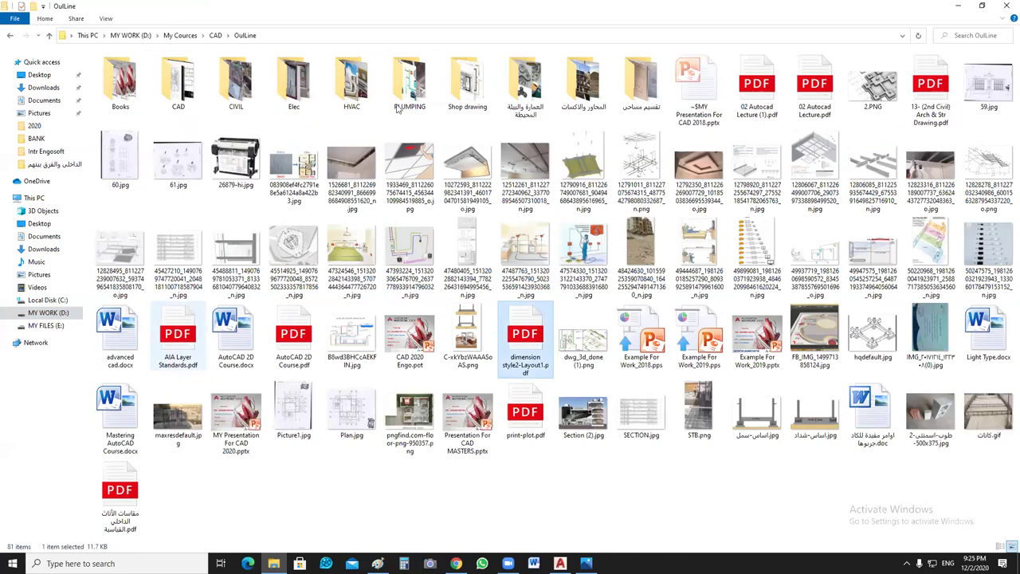
pyautogui.press('a')
pyautogui.press('Return')
pyautogui.click(712, 94)
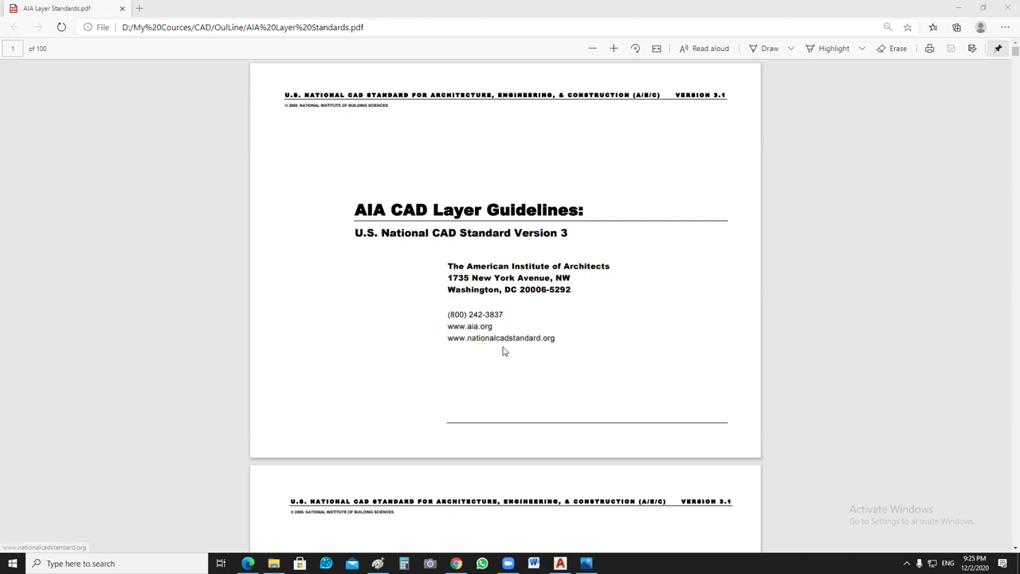
pyautogui.keyDown('ctrl'); pyautogui.scroll(4, 503, 351); pyautogui.keyUp('ctrl')
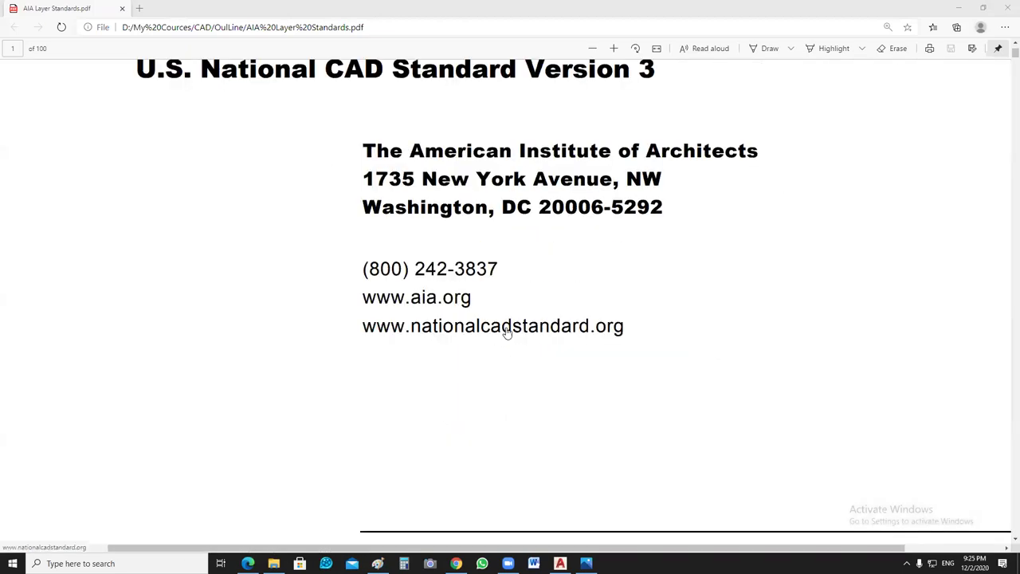
pyautogui.click(507, 331)
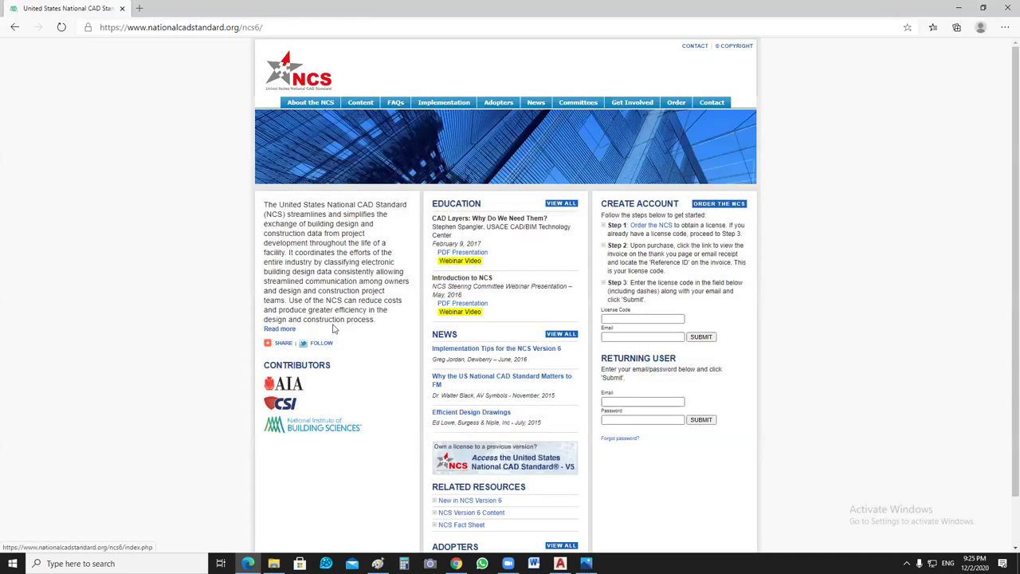
# Step: Go back from nationalcadstandard.org to the AIA Layer Standards PDF cover page
pyautogui.scroll(-1, 529, 336)
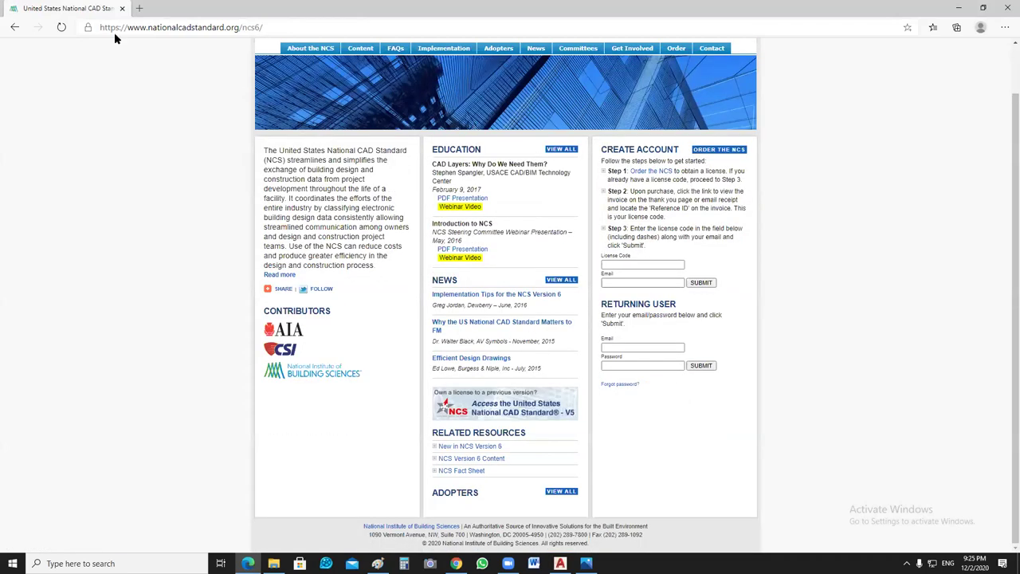
pyautogui.click(18, 31)
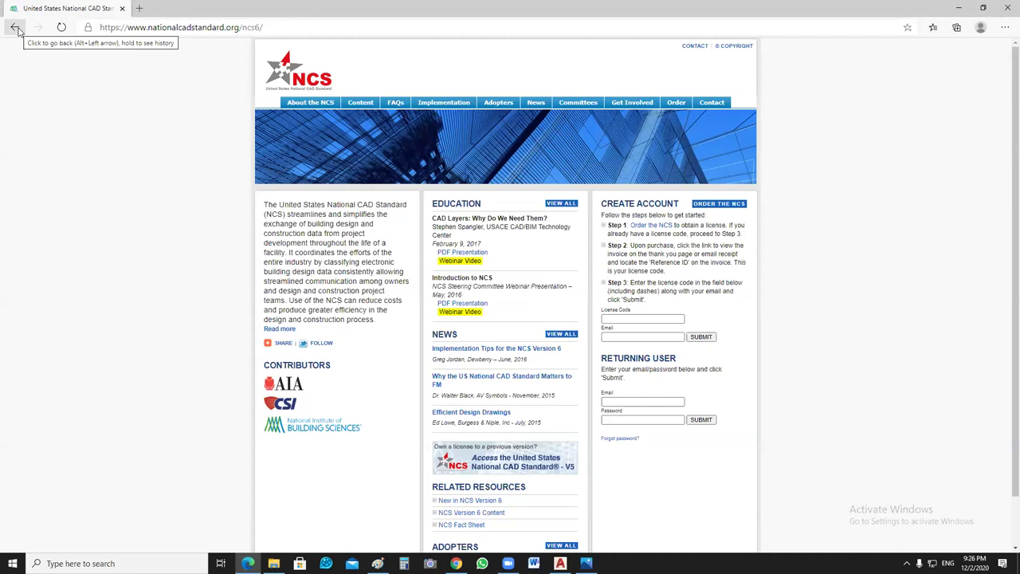
pyautogui.click(18, 30)
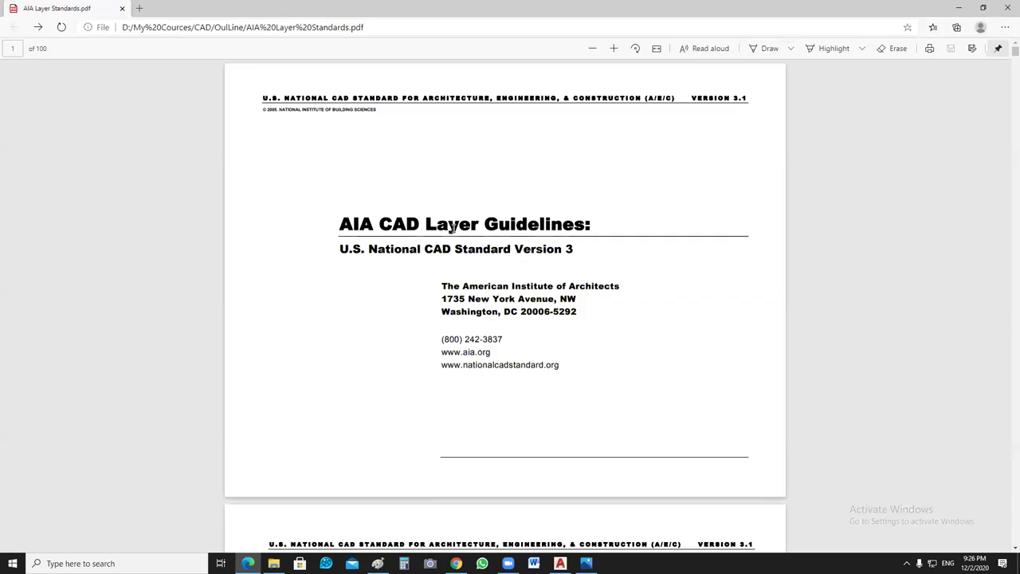
# Step: Select 'Guidelines' in the title, then scroll past the Table of Contents to page 7's Brief History
pyautogui.doubleClick(526, 225)
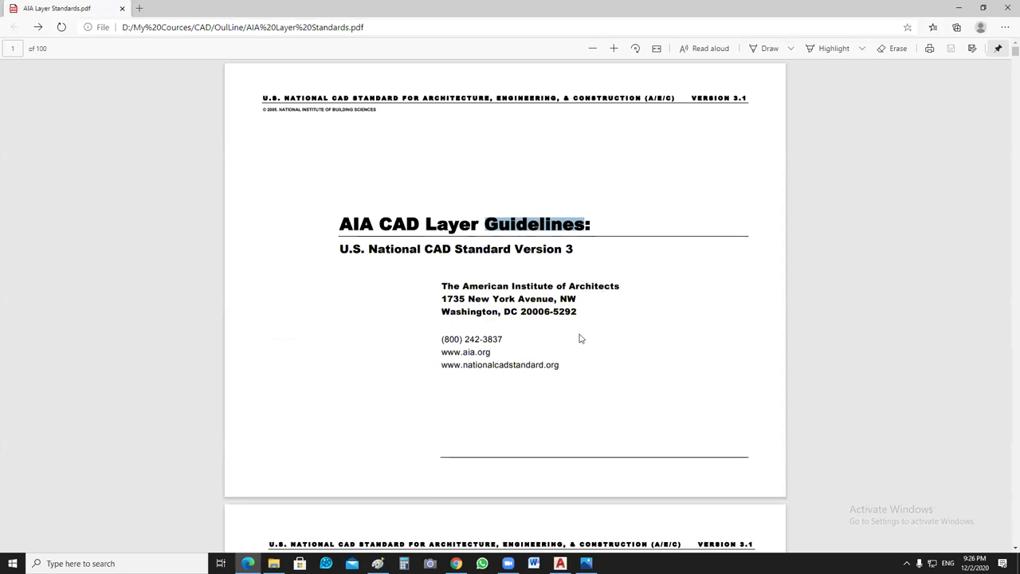
pyautogui.scroll(-8, 597, 316)
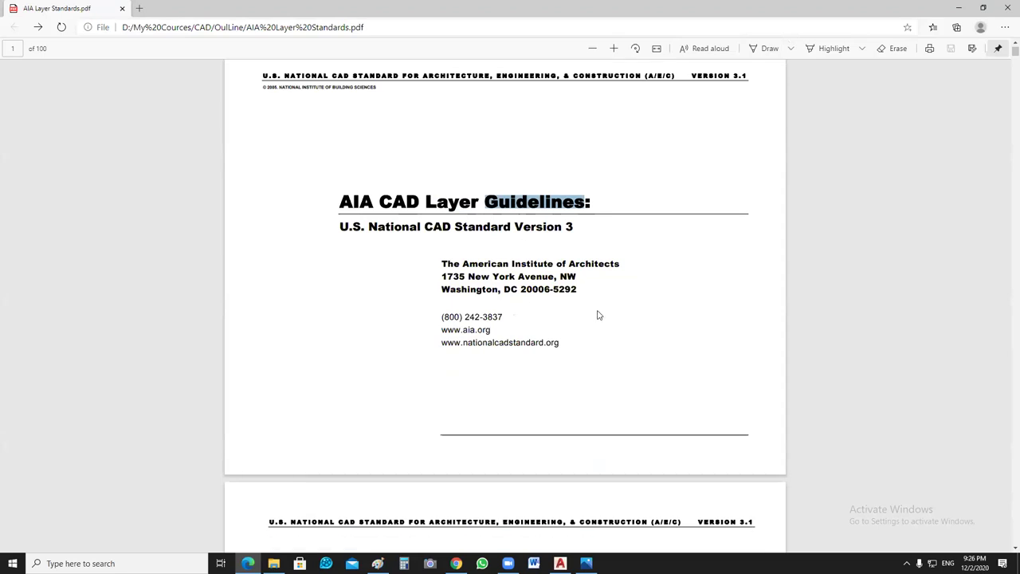
pyautogui.scroll(-5, 528, 315)
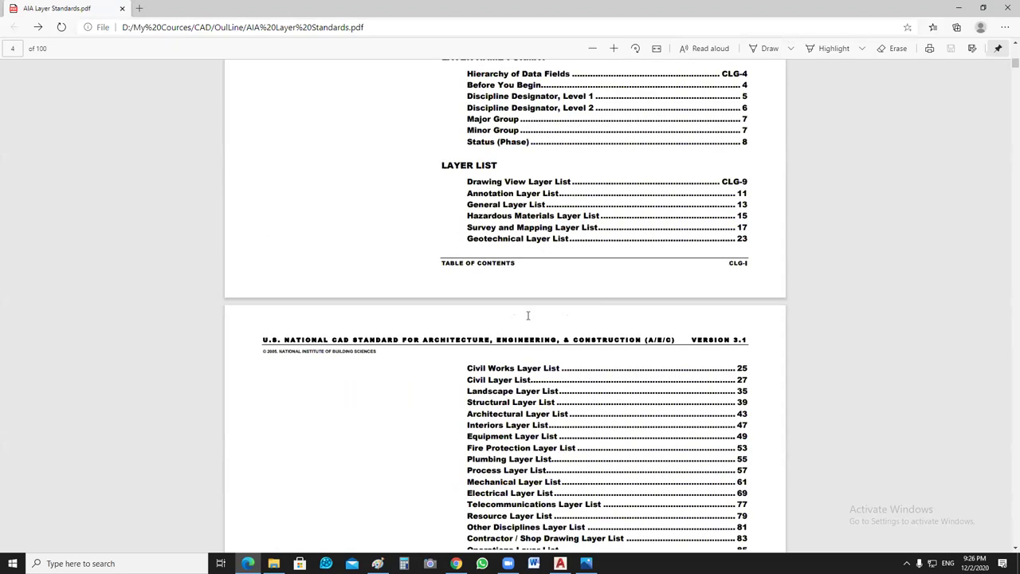
pyautogui.scroll(2, 459, 213)
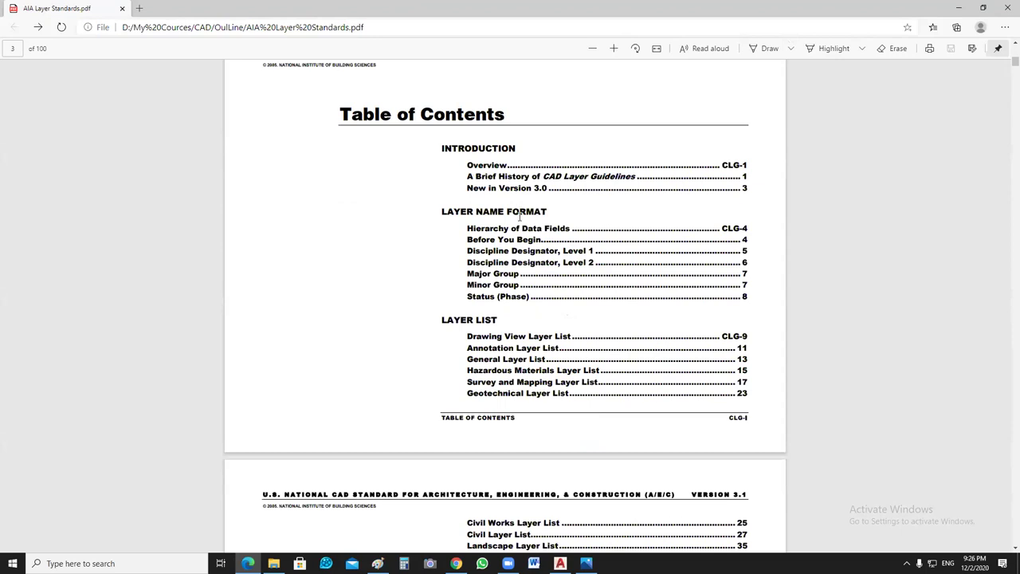
pyautogui.scroll(-1, 526, 270)
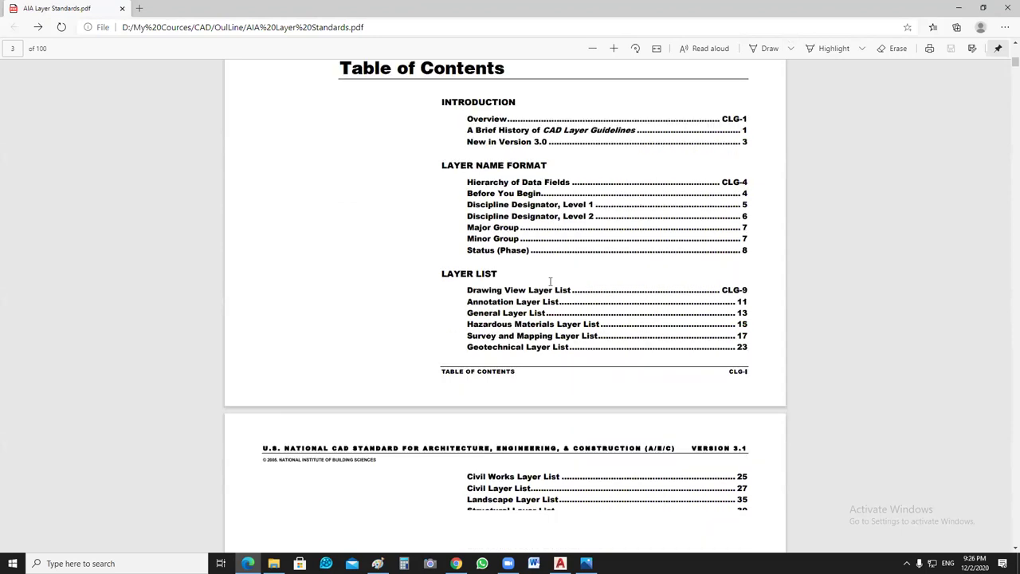
pyautogui.scroll(-5, 562, 270)
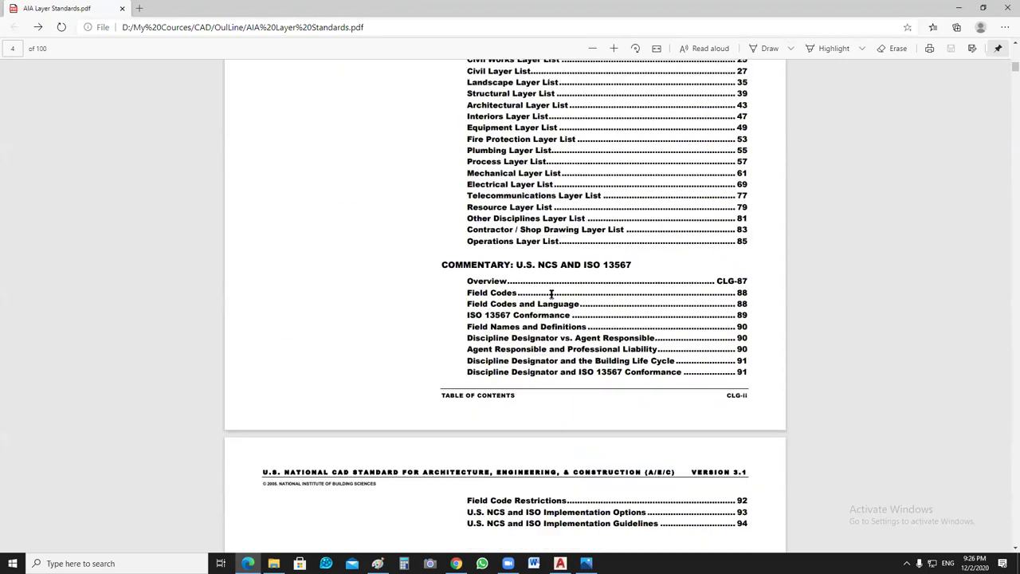
pyautogui.scroll(-8, 580, 318)
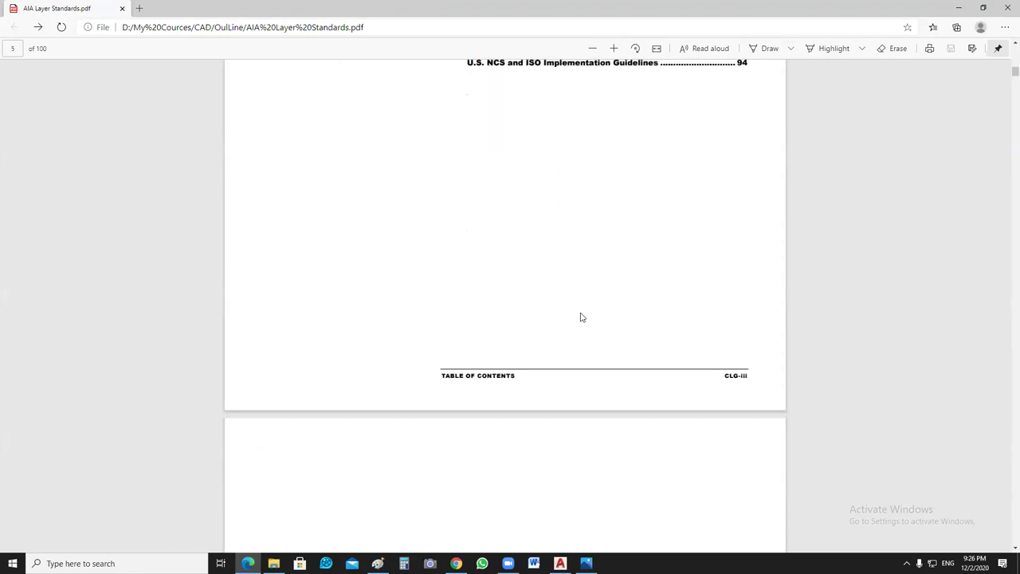
pyautogui.scroll(-7, 580, 318)
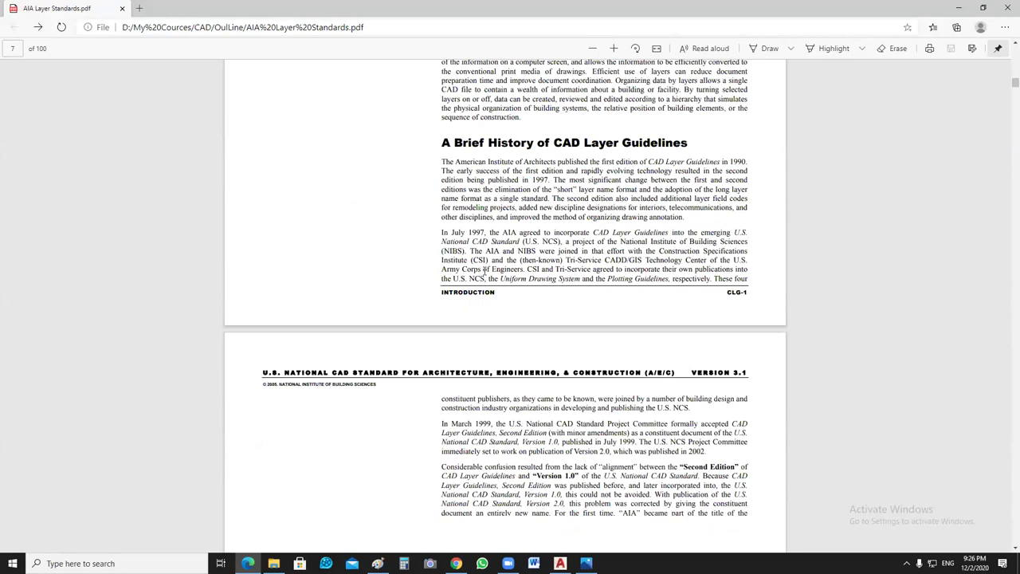
# Step: Scroll from page 7 through Layer Name Format and the layer lists to page 31's Civil Works Layer List
pyautogui.scroll(-1, 477, 255)
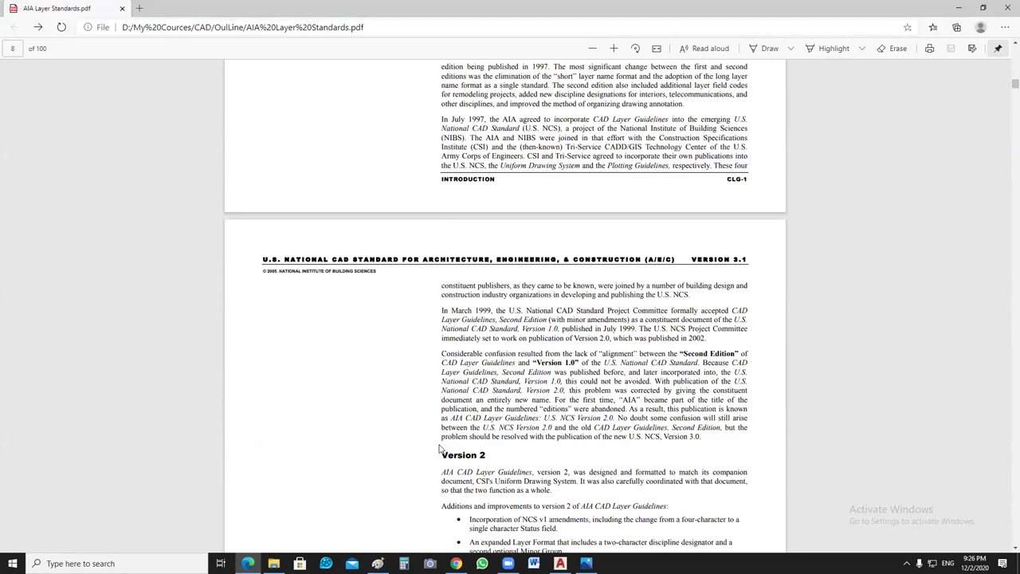
pyautogui.scroll(-14, 381, 267)
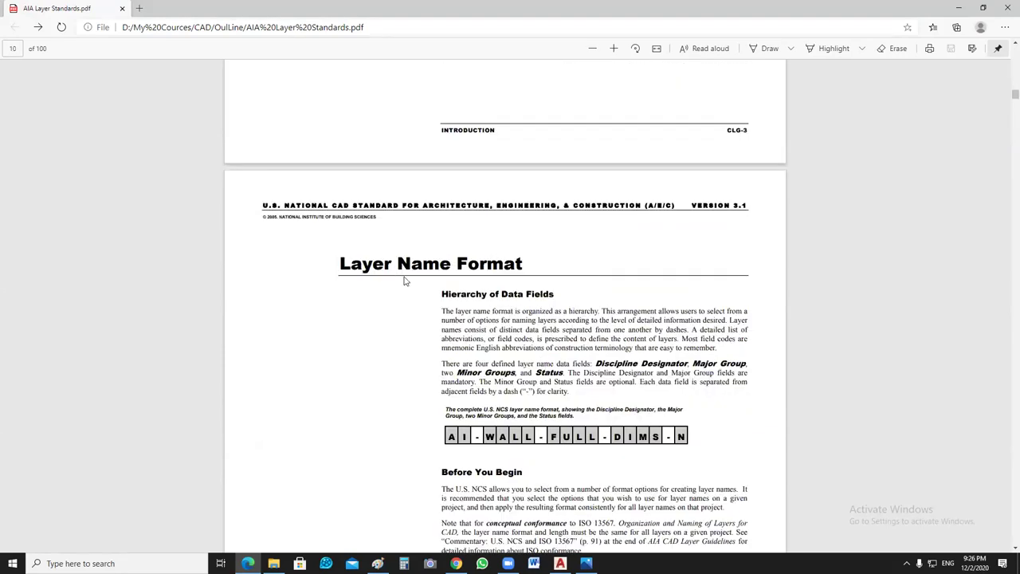
pyautogui.scroll(-14, 471, 301)
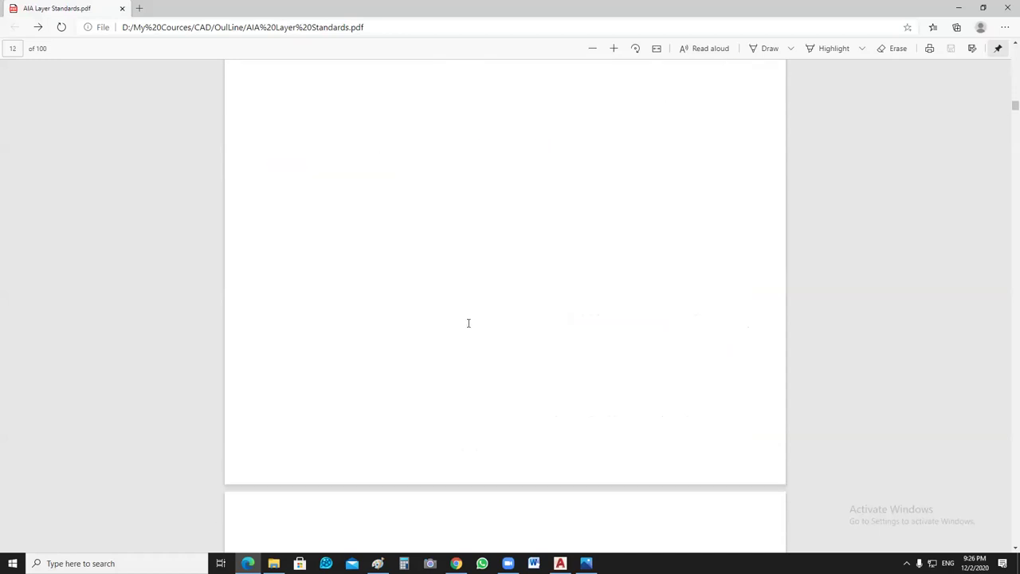
pyautogui.scroll(-1, 474, 335)
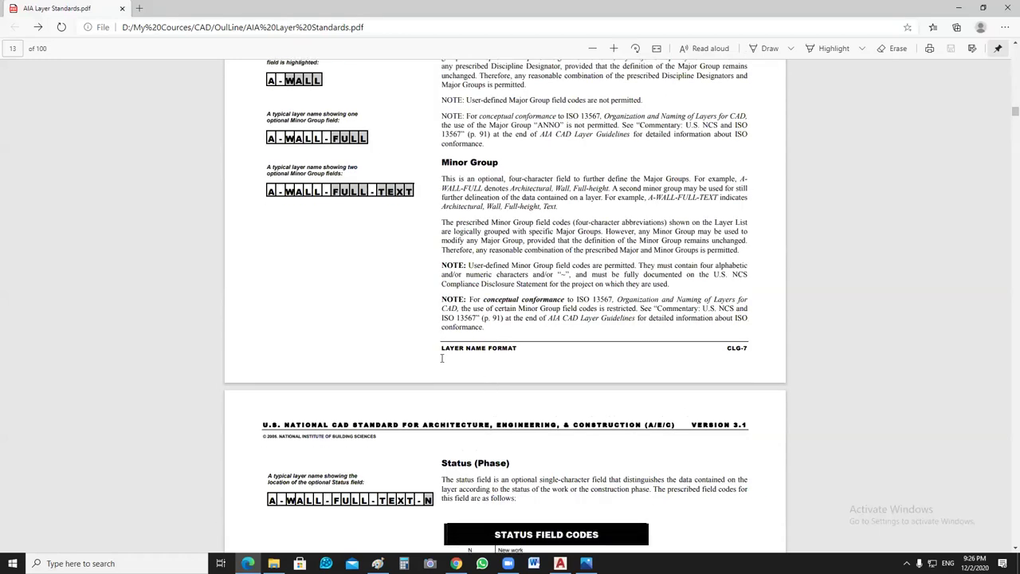
pyautogui.scroll(-6, 325, 241)
pyautogui.scroll(-1, 476, 237)
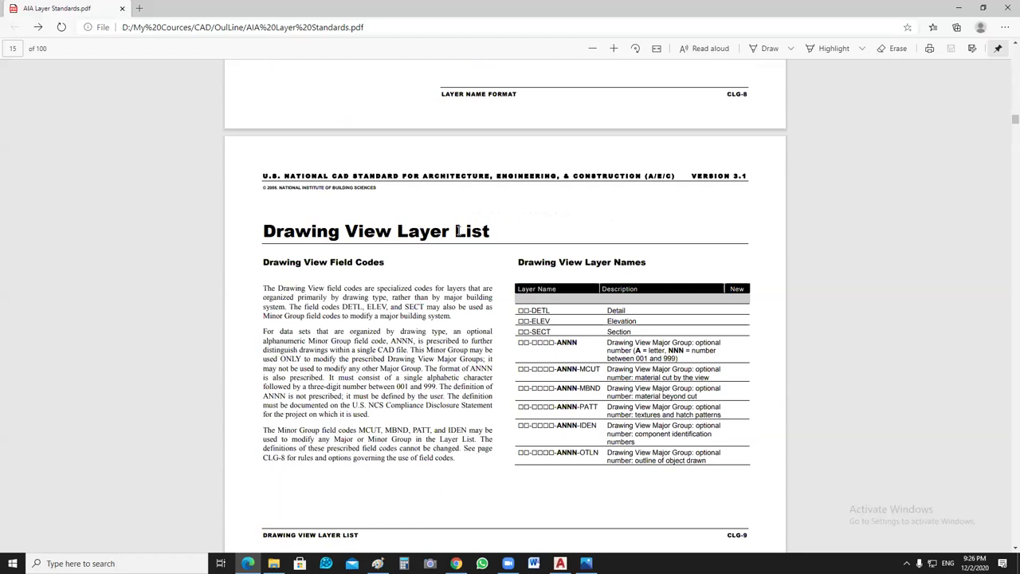
pyautogui.scroll(-1, 456, 296)
pyautogui.scroll(-5, 506, 374)
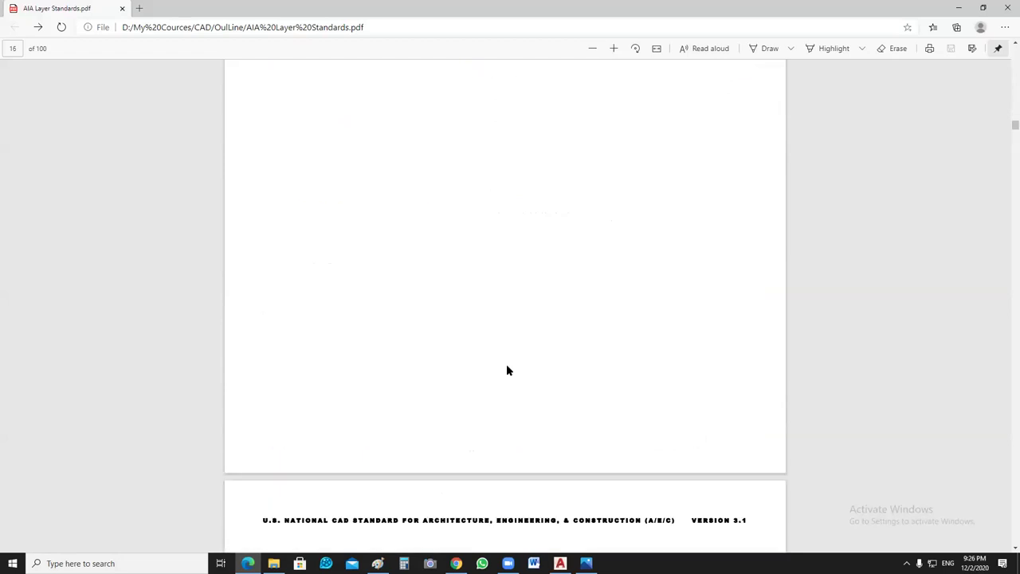
pyautogui.scroll(-3, 516, 367)
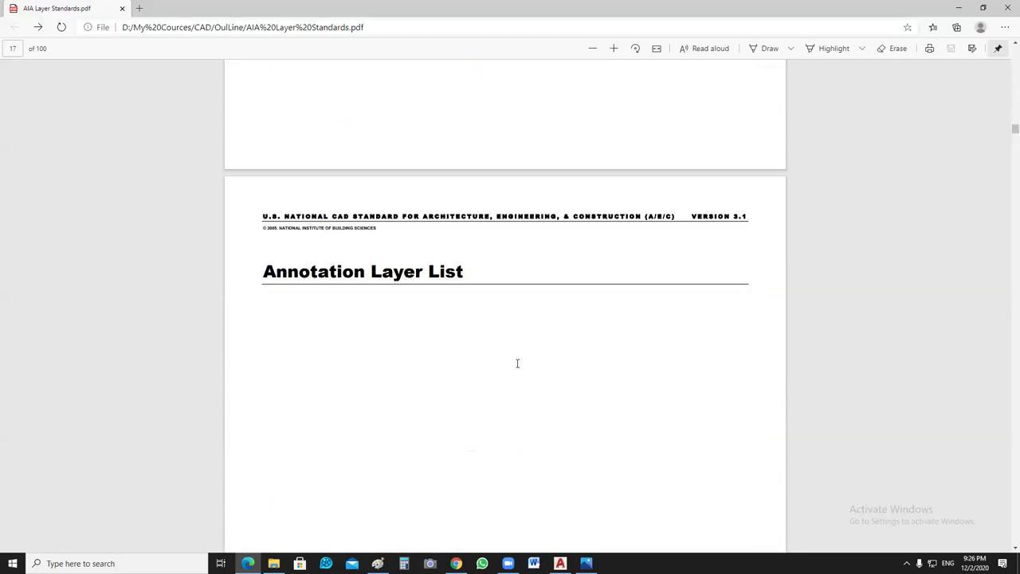
pyautogui.scroll(-1, 412, 248)
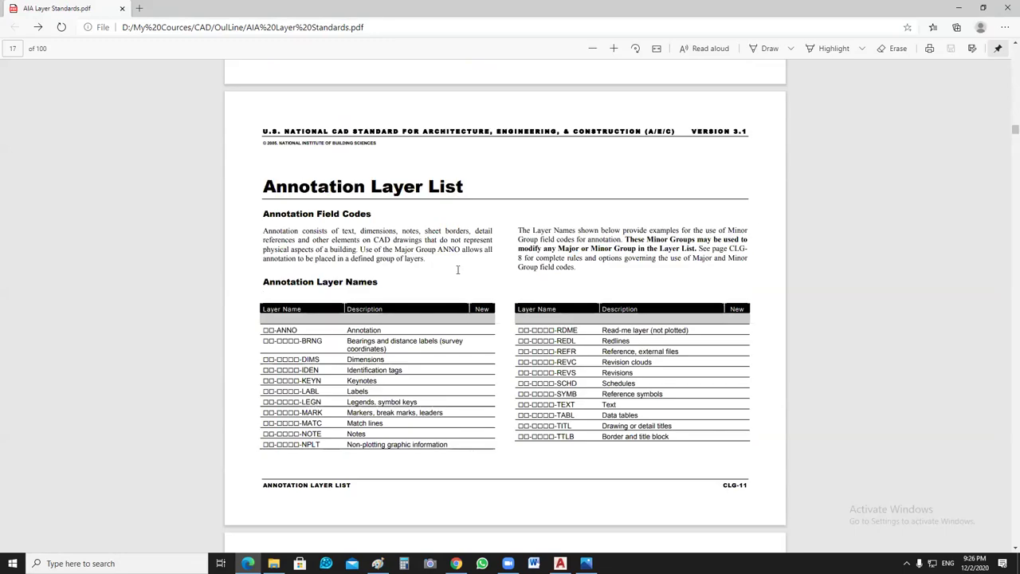
pyautogui.scroll(-10, 491, 291)
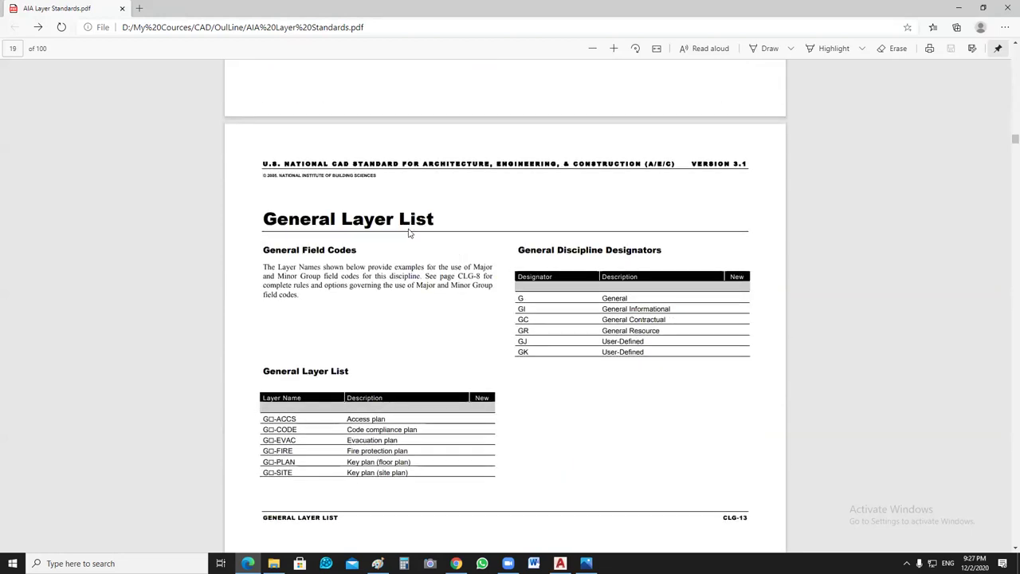
pyautogui.scroll(-5, 459, 347)
pyautogui.scroll(-5, 460, 344)
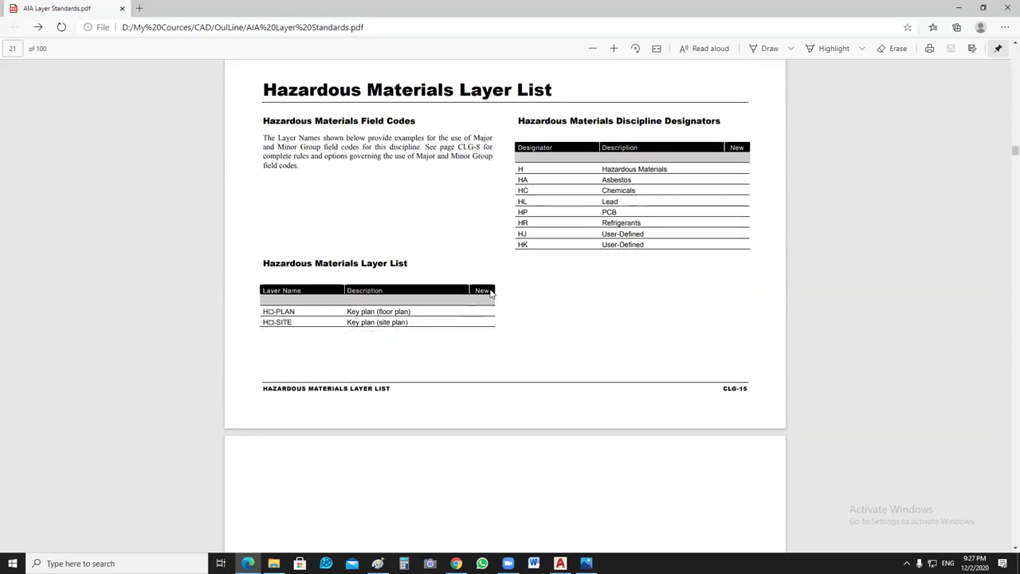
pyautogui.scroll(-8, 488, 291)
pyautogui.scroll(-2, 415, 207)
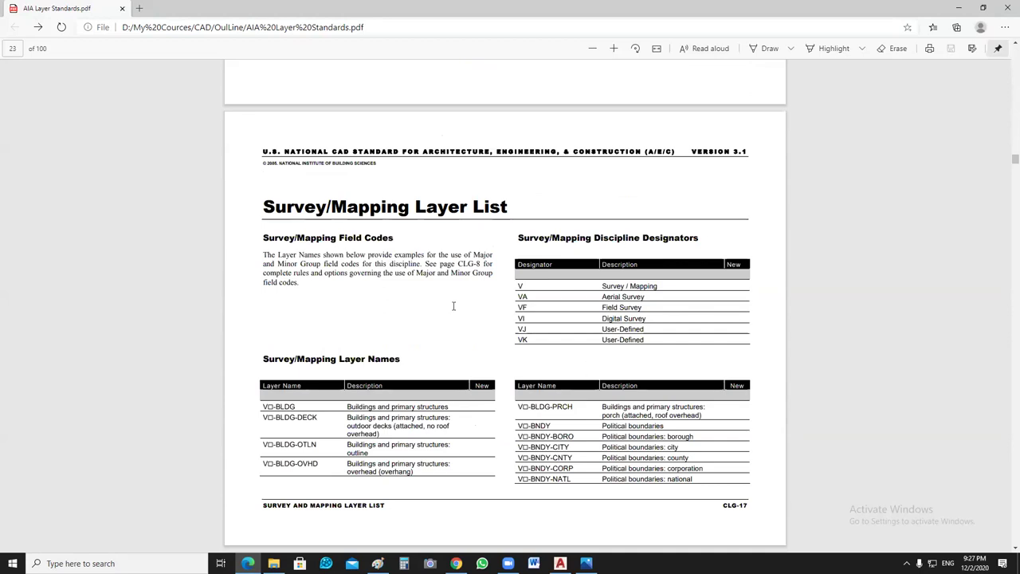
pyautogui.scroll(-6, 453, 305)
pyautogui.scroll(-2, 446, 263)
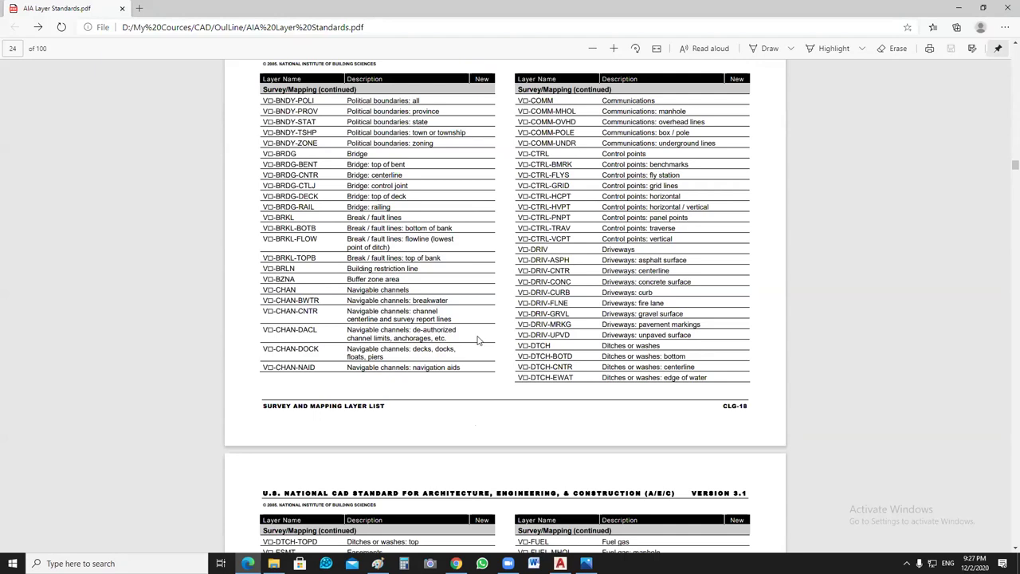
pyautogui.scroll(-5, 478, 339)
pyautogui.scroll(-11, 484, 334)
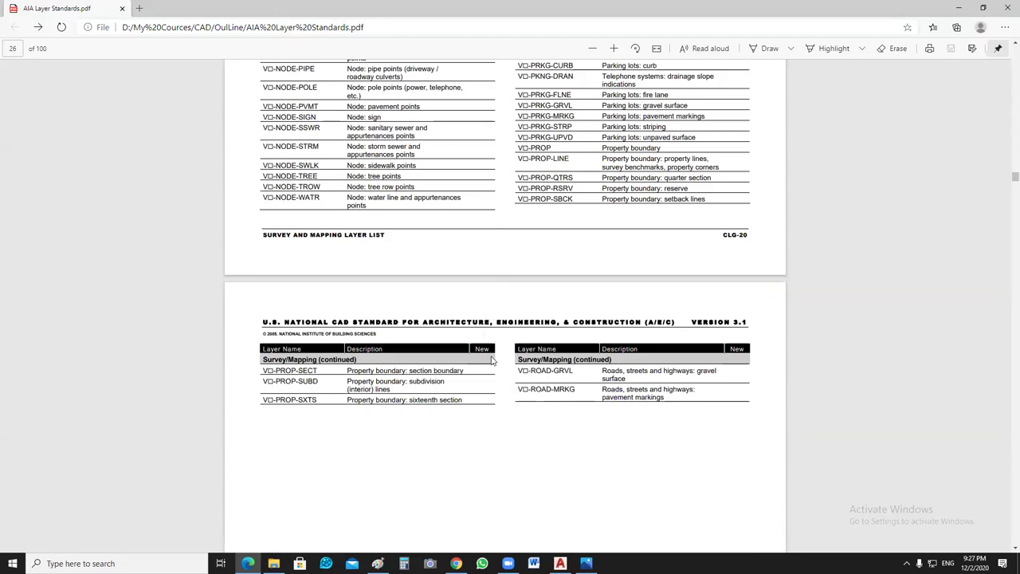
pyautogui.scroll(-15, 492, 353)
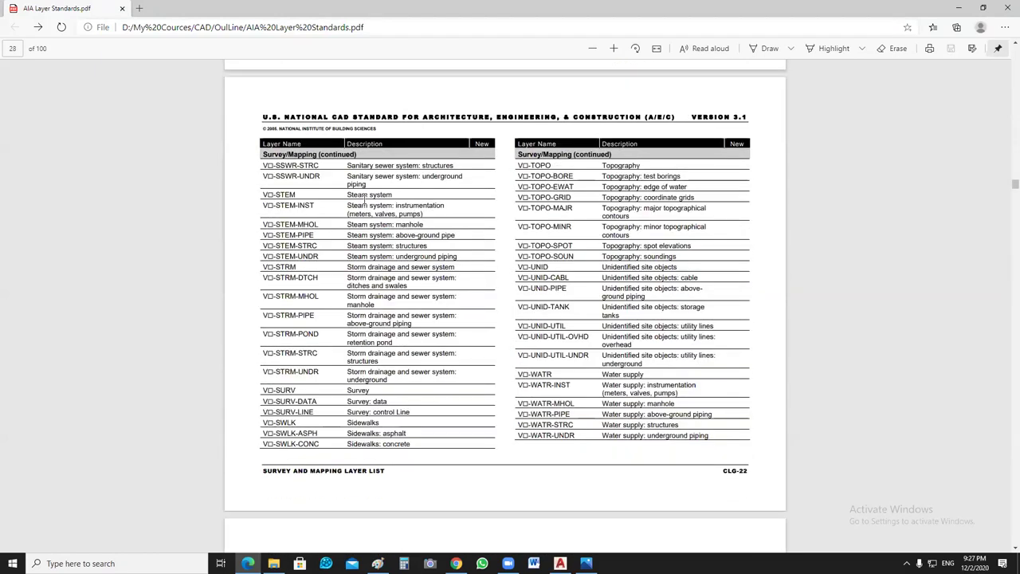
pyautogui.scroll(-4, 494, 247)
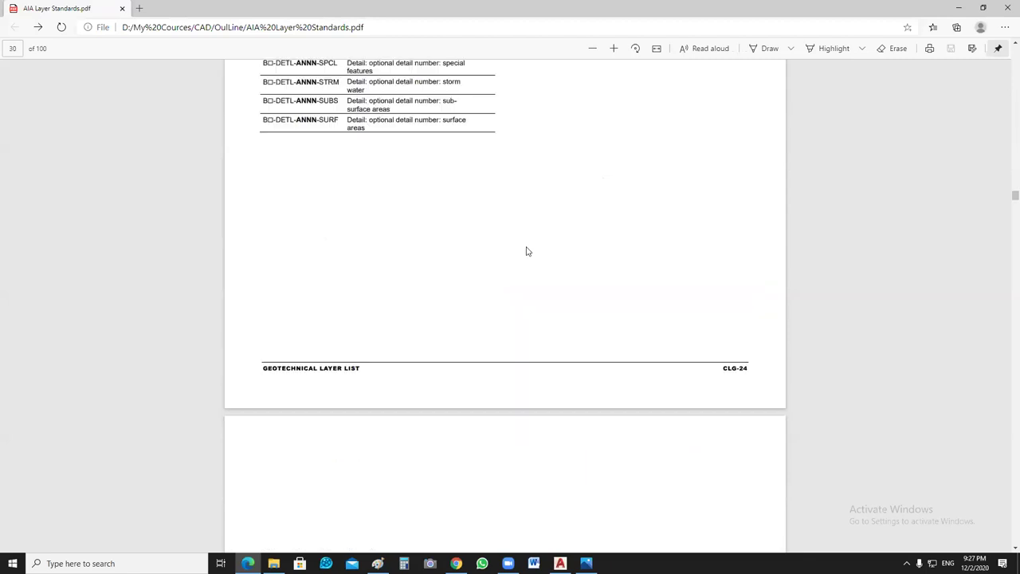
pyautogui.scroll(-2, 507, 283)
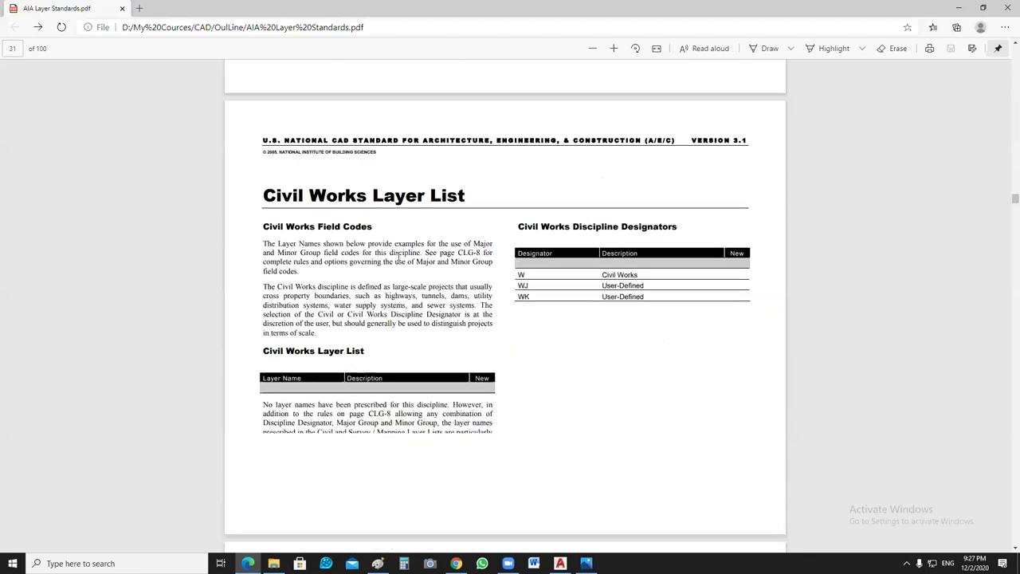
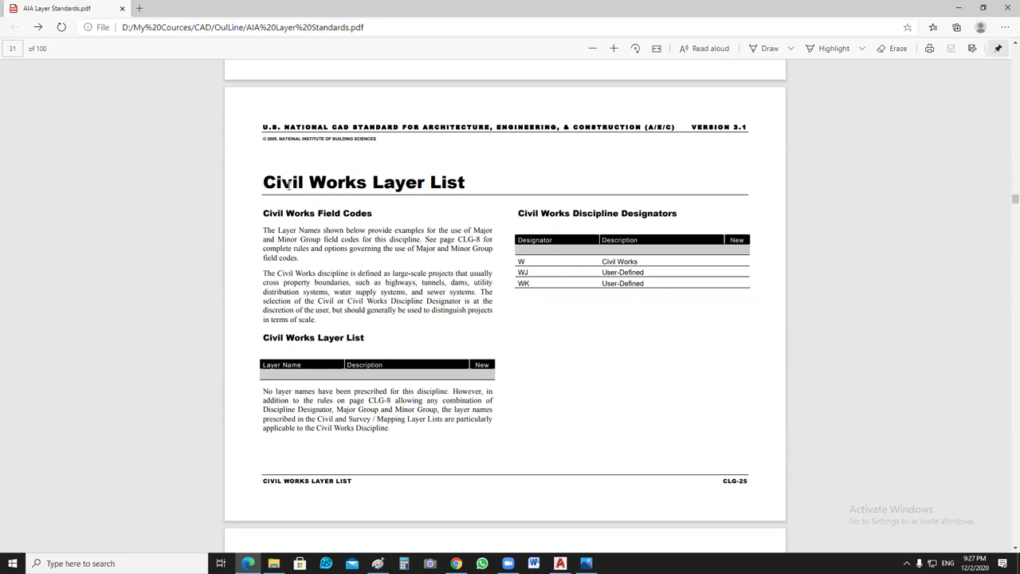
# Step: Scroll the AIA Layer Standards PDF to the Architectural Layer List page, then minimize Edge
pyautogui.scroll(-6, 310, 178)
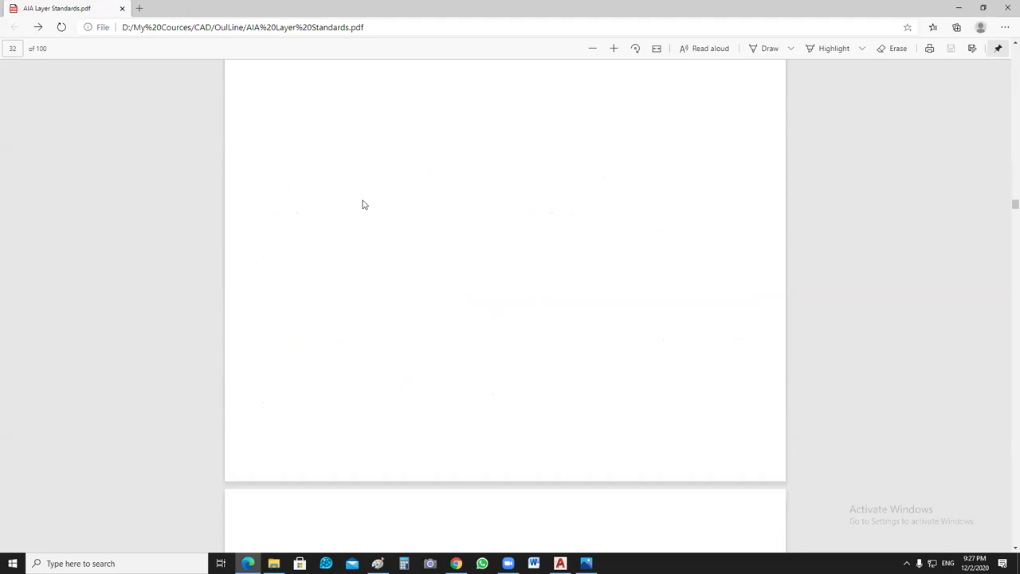
pyautogui.scroll(-4, 363, 205)
pyautogui.scroll(-2, 385, 229)
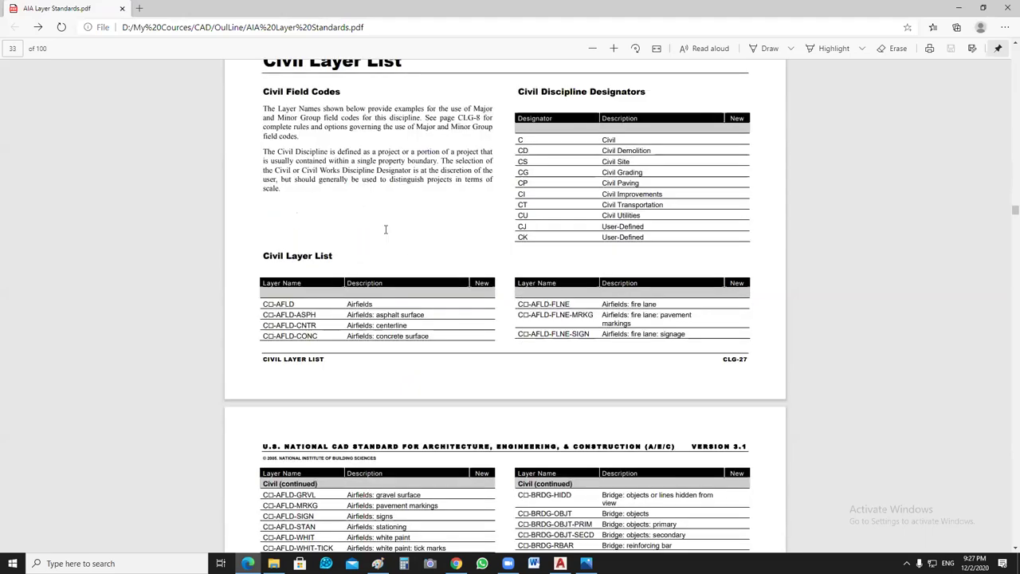
pyautogui.scroll(4, 393, 227)
pyautogui.scroll(-5, 402, 338)
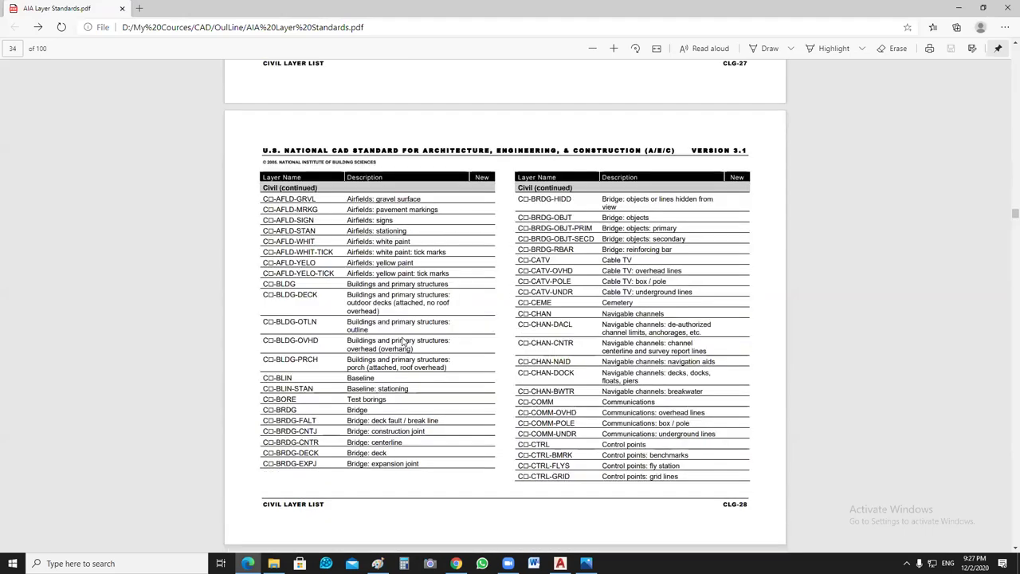
pyautogui.scroll(-9, 408, 350)
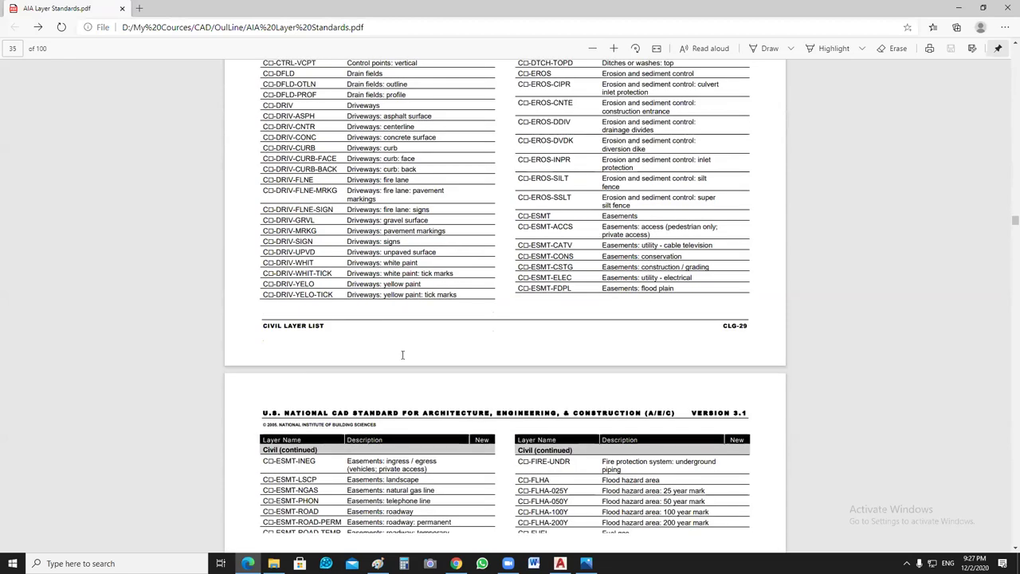
pyautogui.scroll(-5, 403, 354)
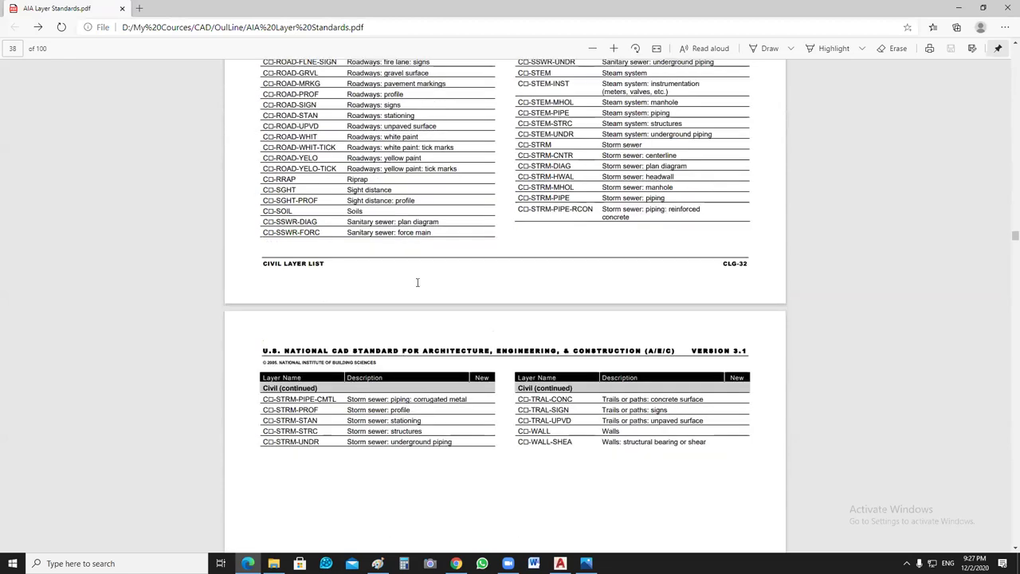
pyautogui.scroll(-15, 414, 279)
pyautogui.scroll(1, 296, 195)
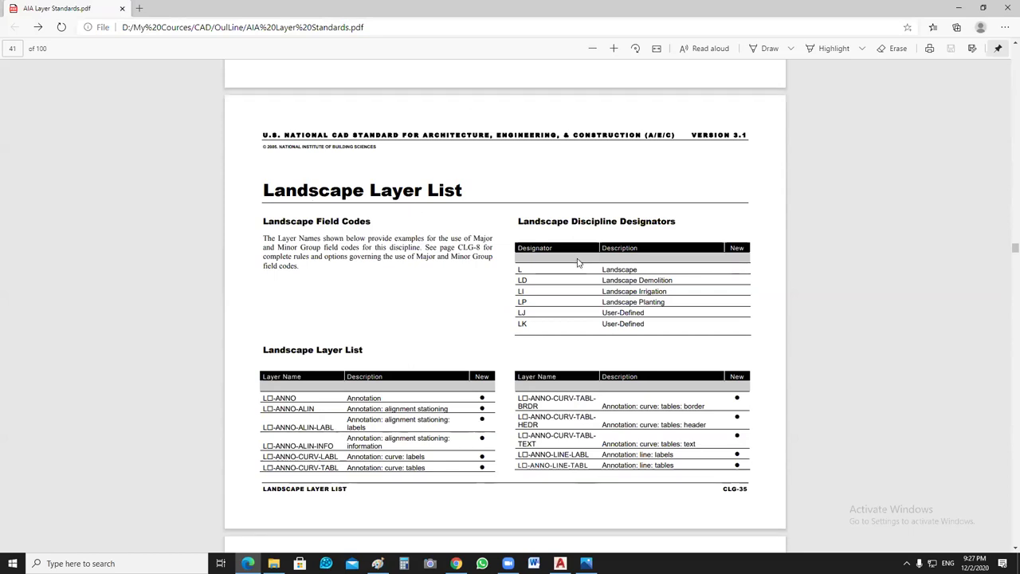
pyautogui.scroll(-2, 577, 259)
pyautogui.scroll(-10, 570, 267)
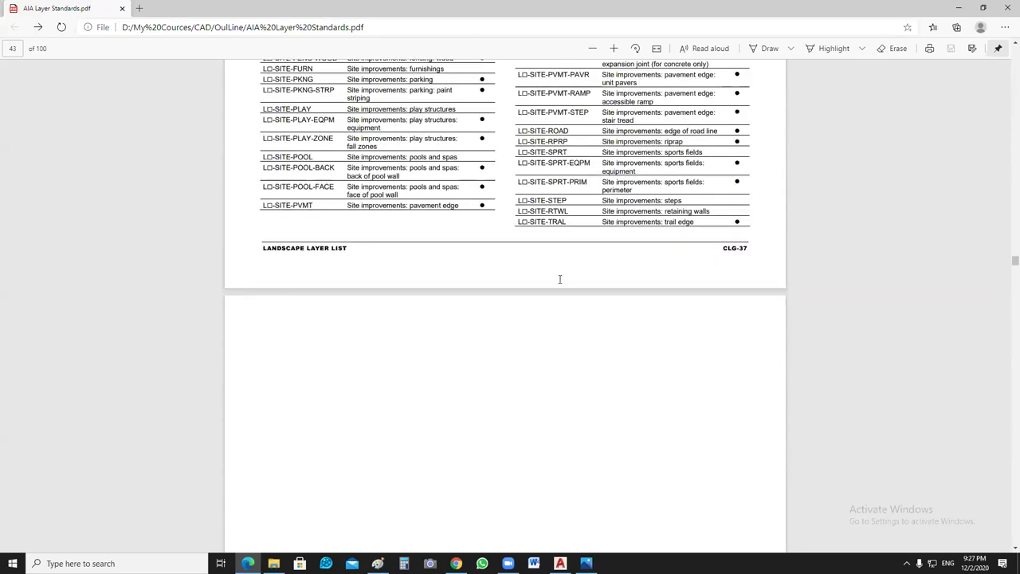
pyautogui.scroll(-10, 559, 279)
pyautogui.scroll(-10, 559, 279)
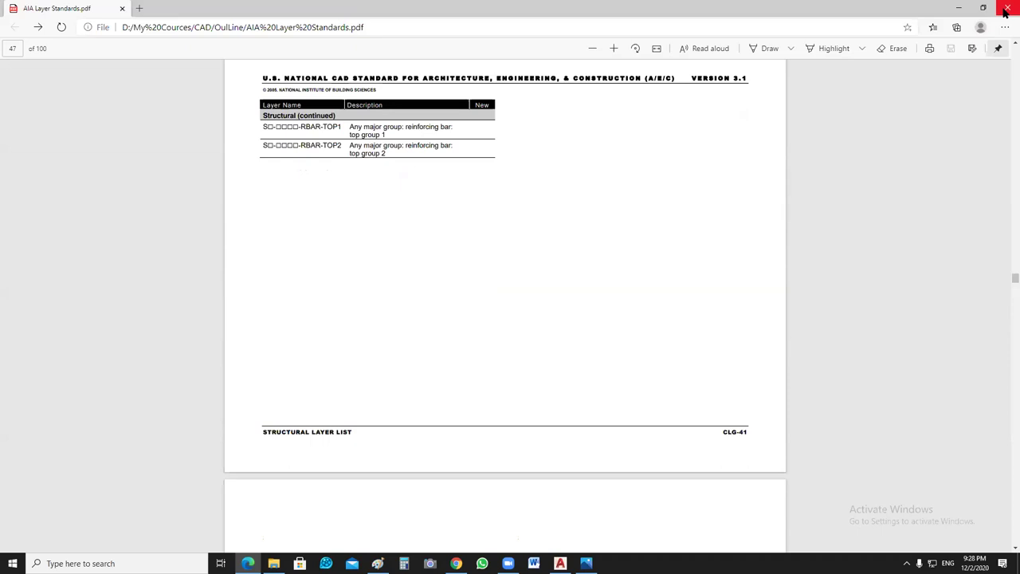
pyautogui.scroll(-2, 557, 219)
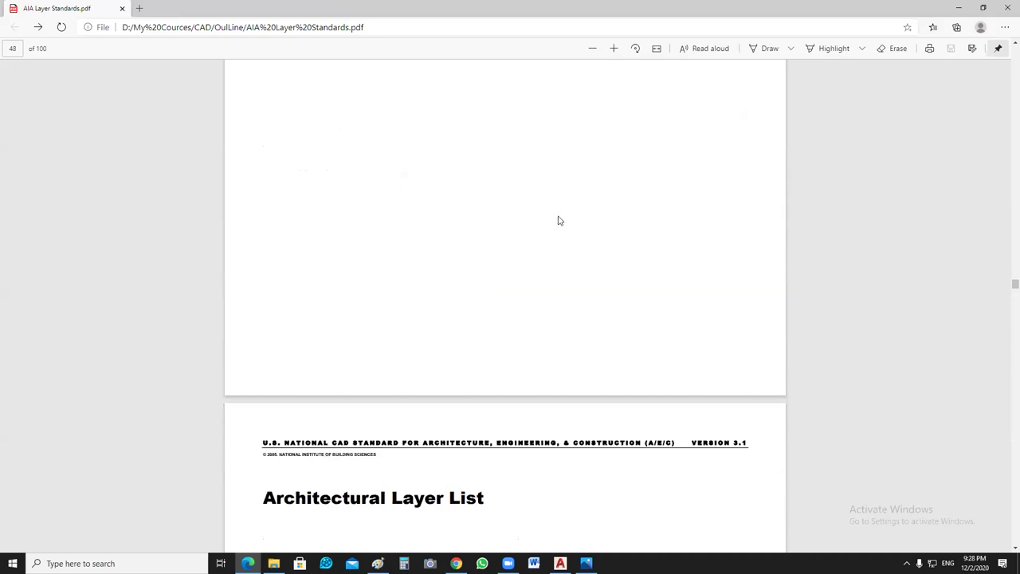
pyautogui.scroll(-5, 543, 239)
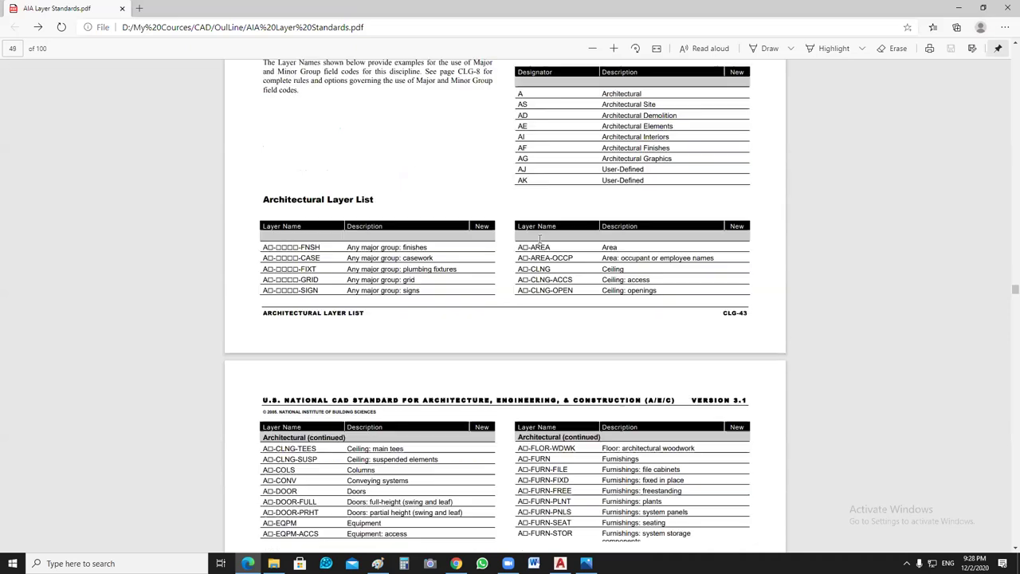
pyautogui.scroll(3, 663, 339)
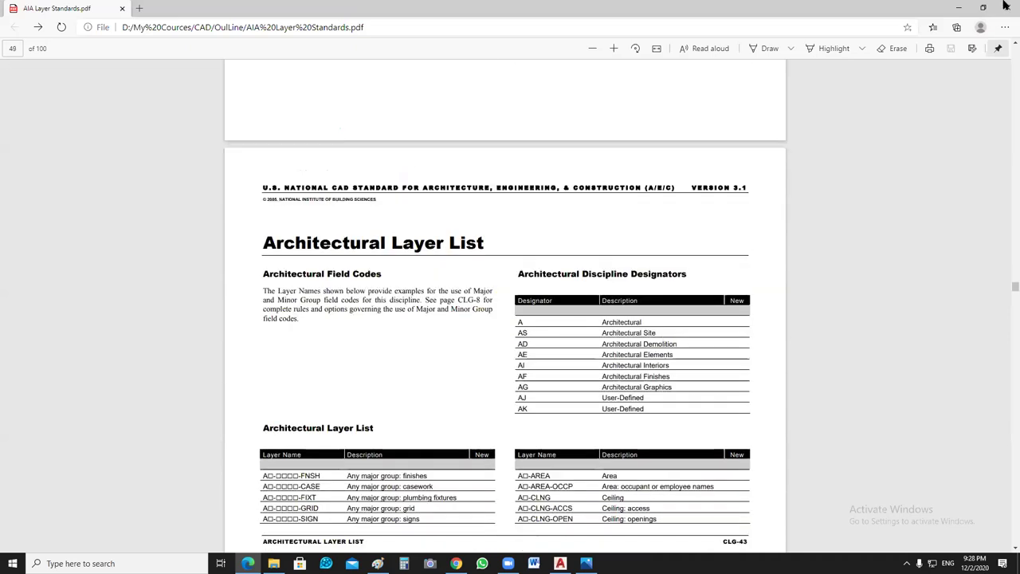
pyautogui.click(961, 8)
# Step: Set the DIM text style height to 0.10 and make Standard the current text style
pyautogui.doubleClick(568, 278)
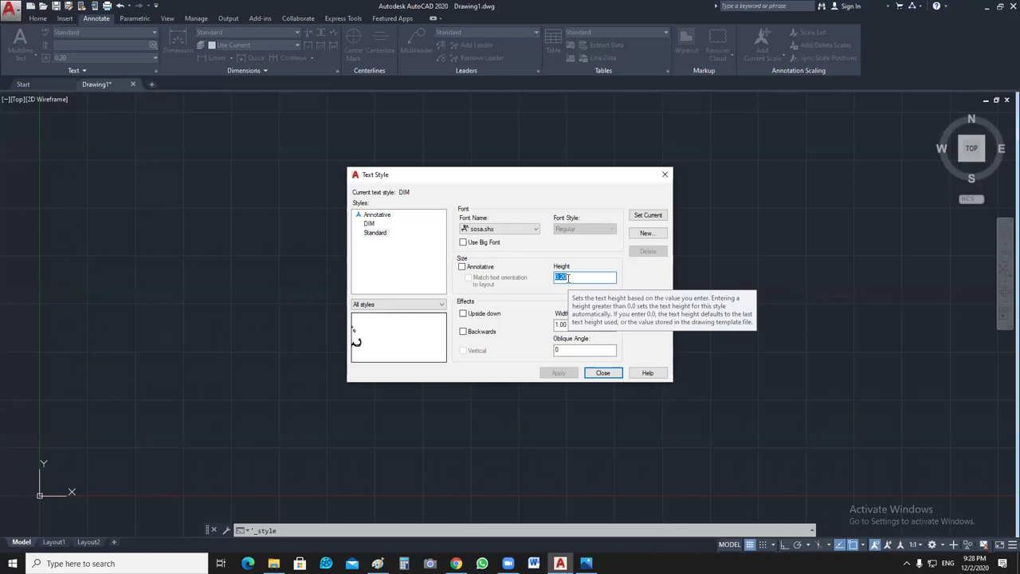
pyautogui.write('0.10')
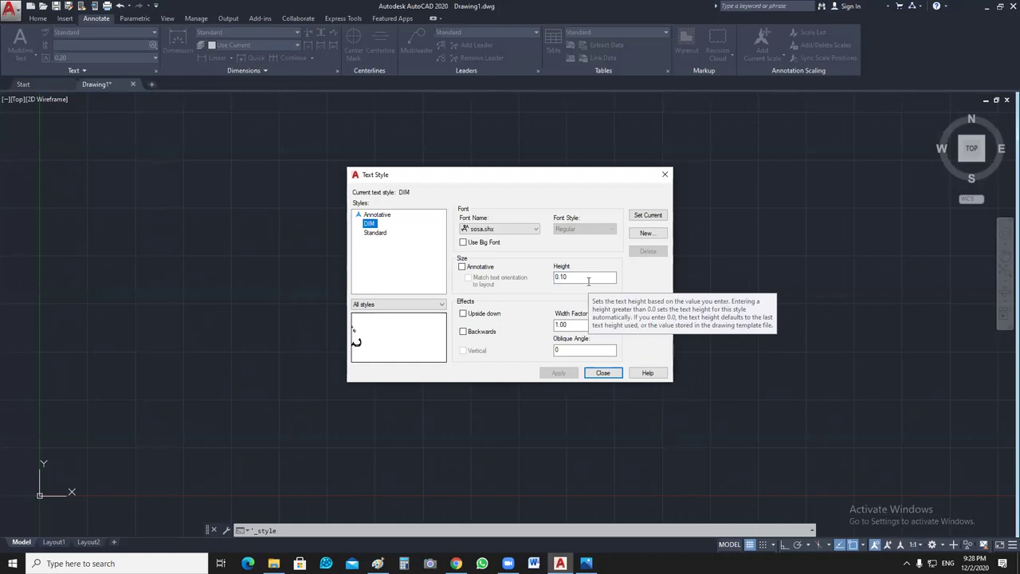
pyautogui.press('Down')
pyautogui.click(658, 217)
pyautogui.click(375, 234)
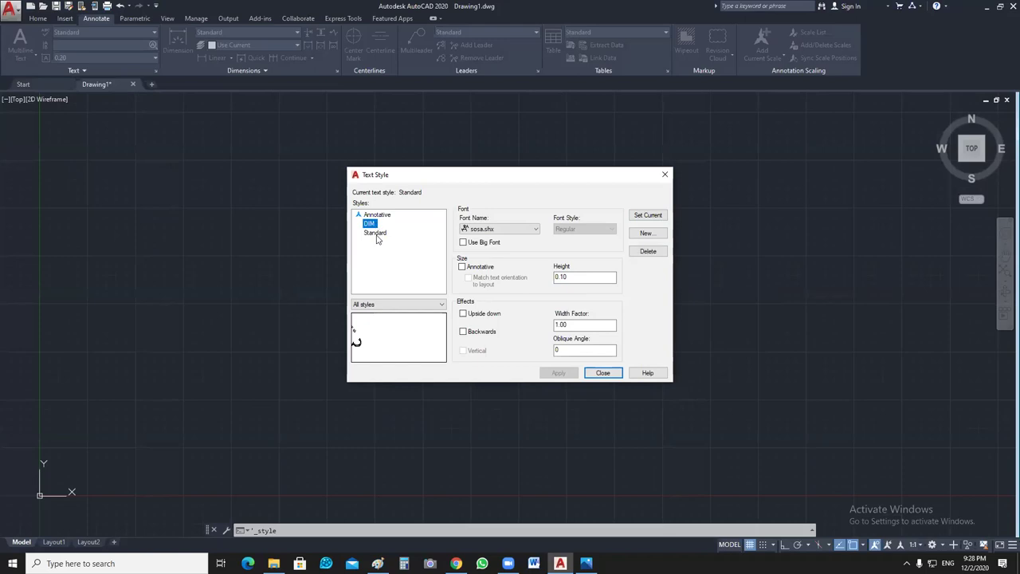
pyautogui.click(602, 372)
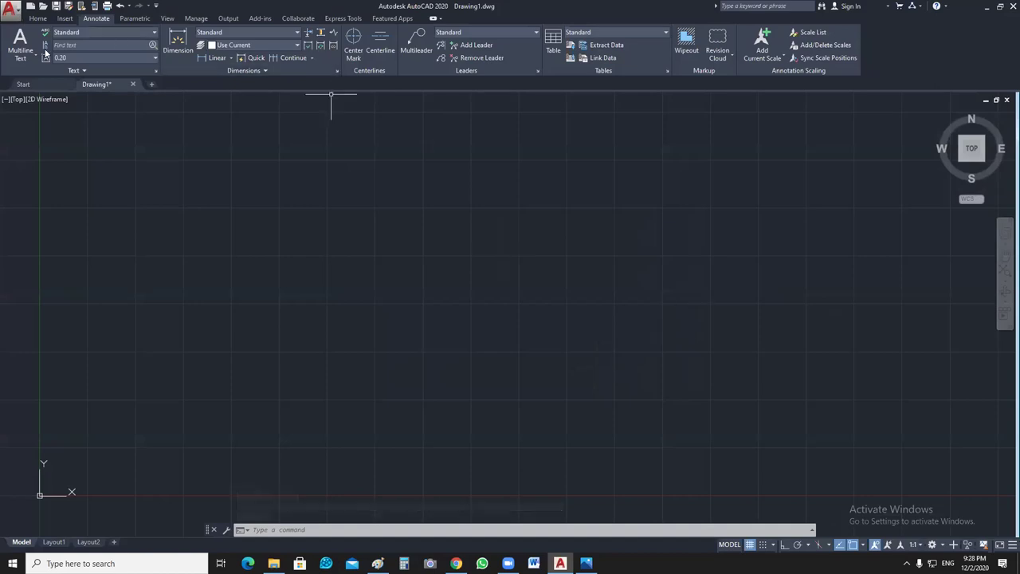
# Step: Modify the Standard dimension style so extension lines are red with both suppressed
pyautogui.click(338, 71)
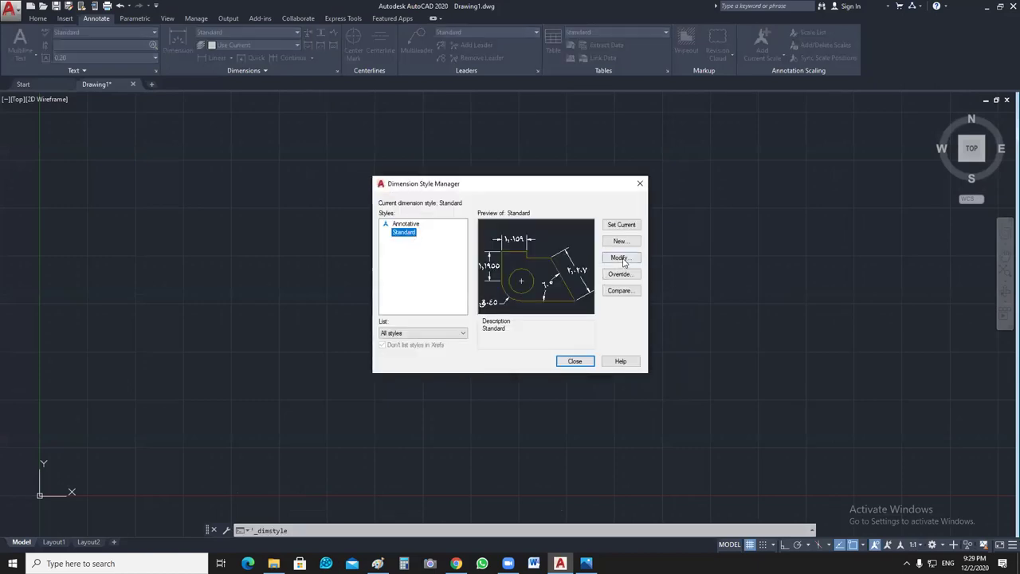
pyautogui.click(620, 259)
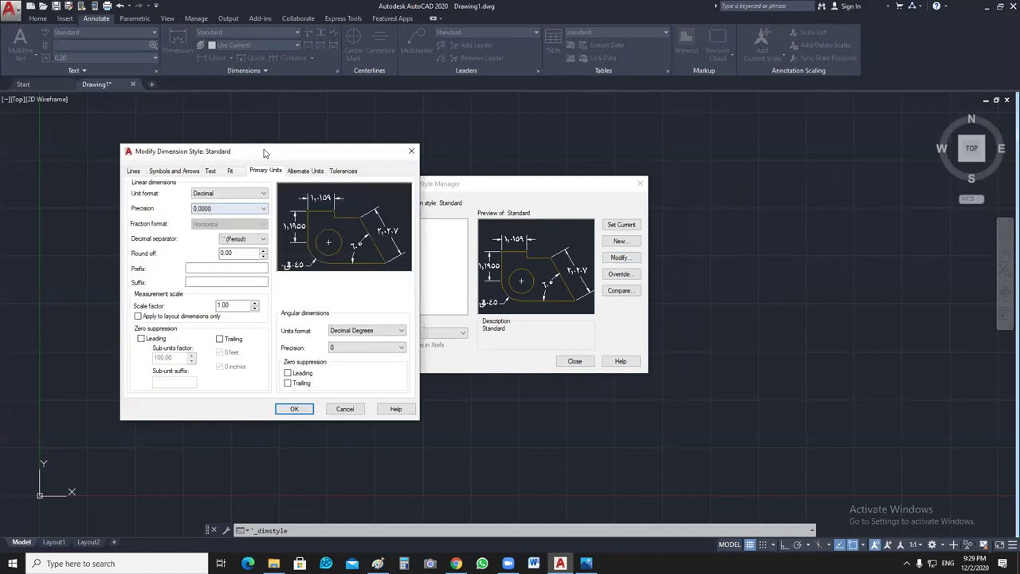
pyautogui.click(410, 156)
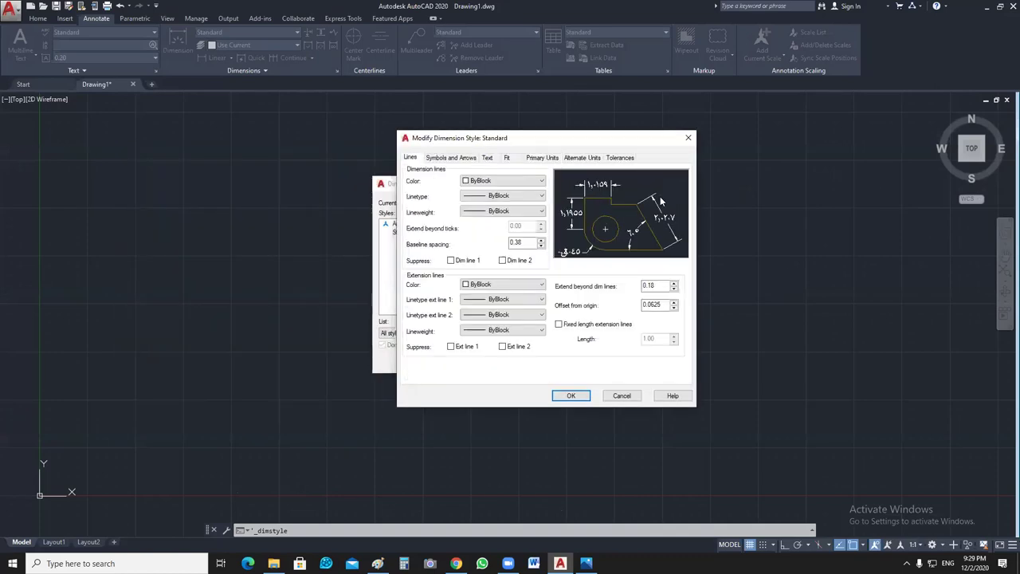
pyautogui.click(532, 285)
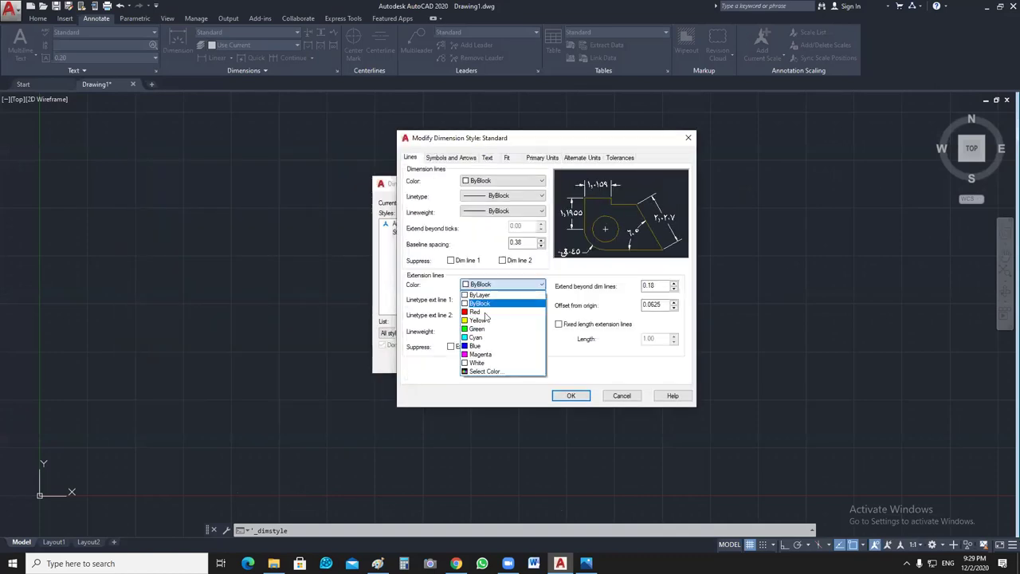
pyautogui.press('Return')
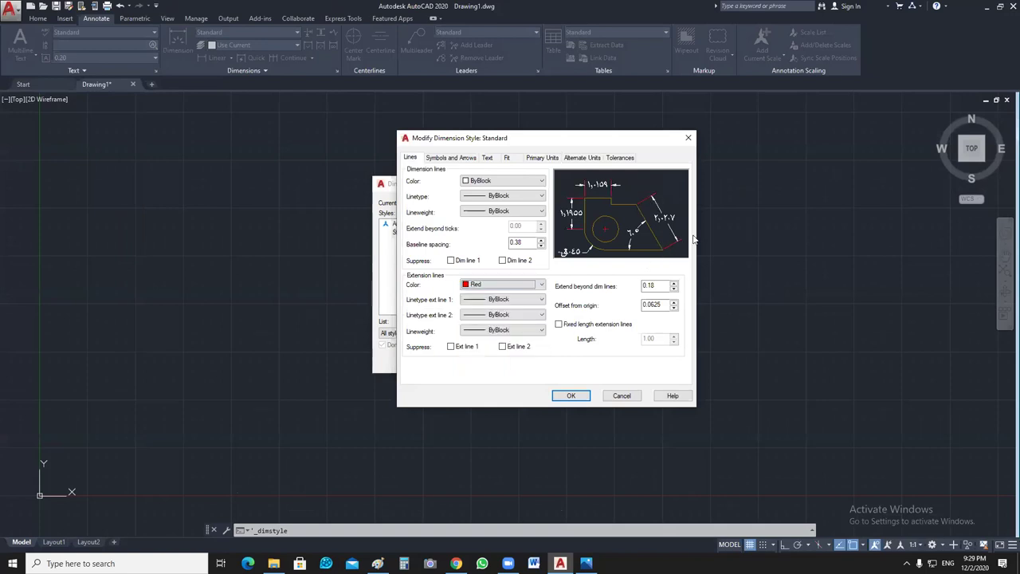
pyautogui.click(502, 346)
pyautogui.click(451, 347)
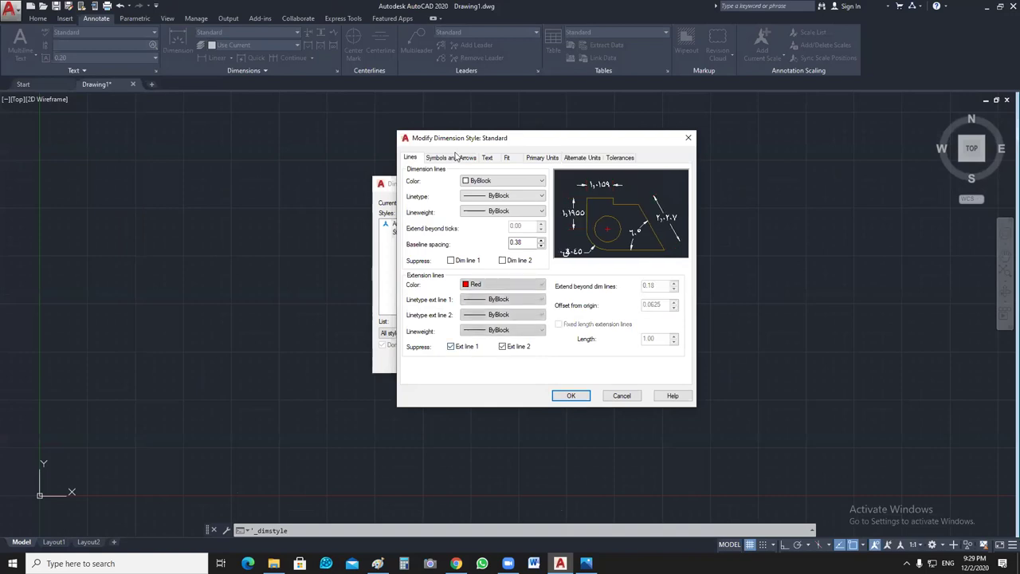
# Step: Make the Standard style's arrowheads Oblique ticks with size 0.06
pyautogui.hotkey('ctrl', 'Tab')
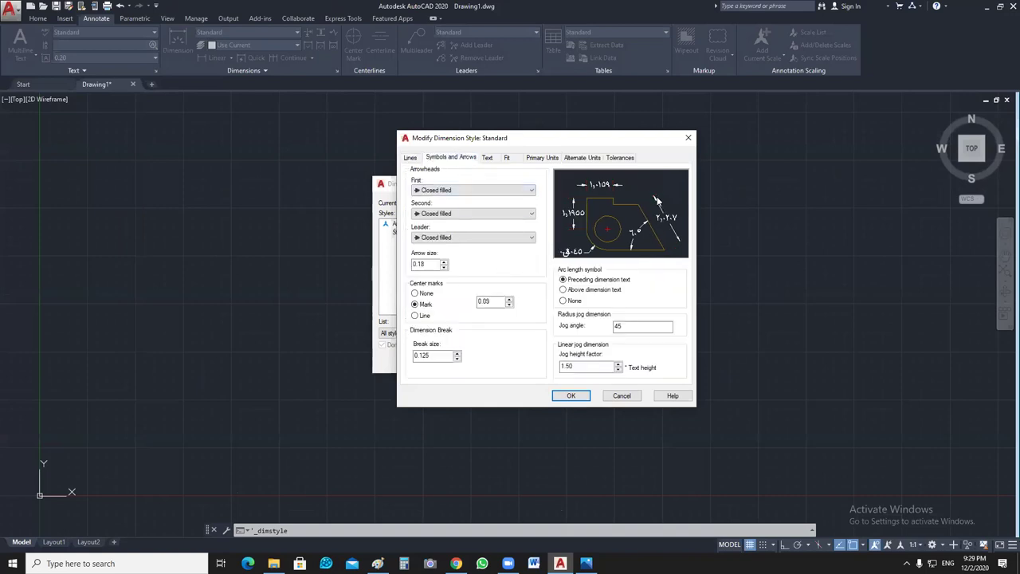
pyautogui.click(531, 192)
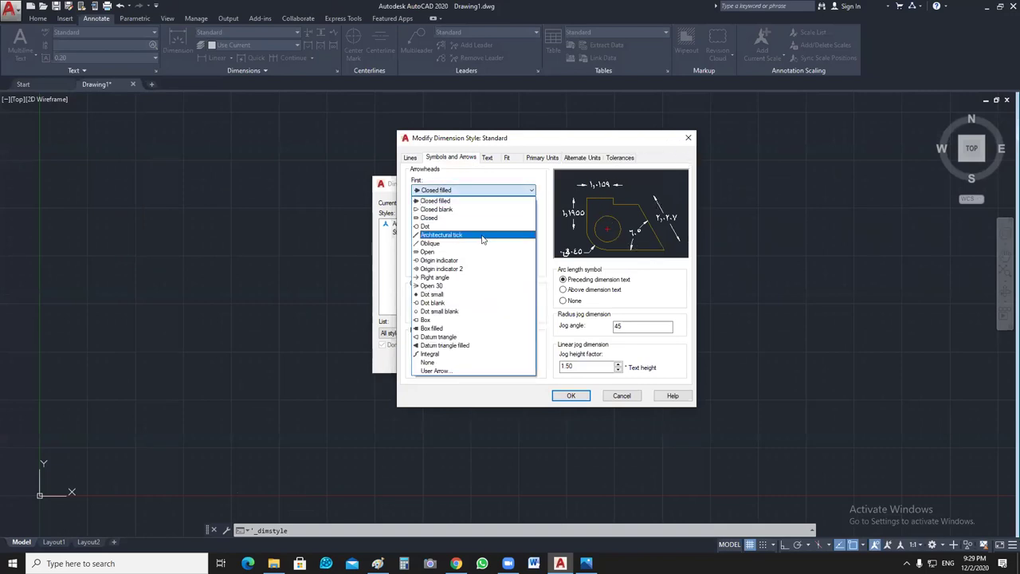
pyautogui.click(436, 247)
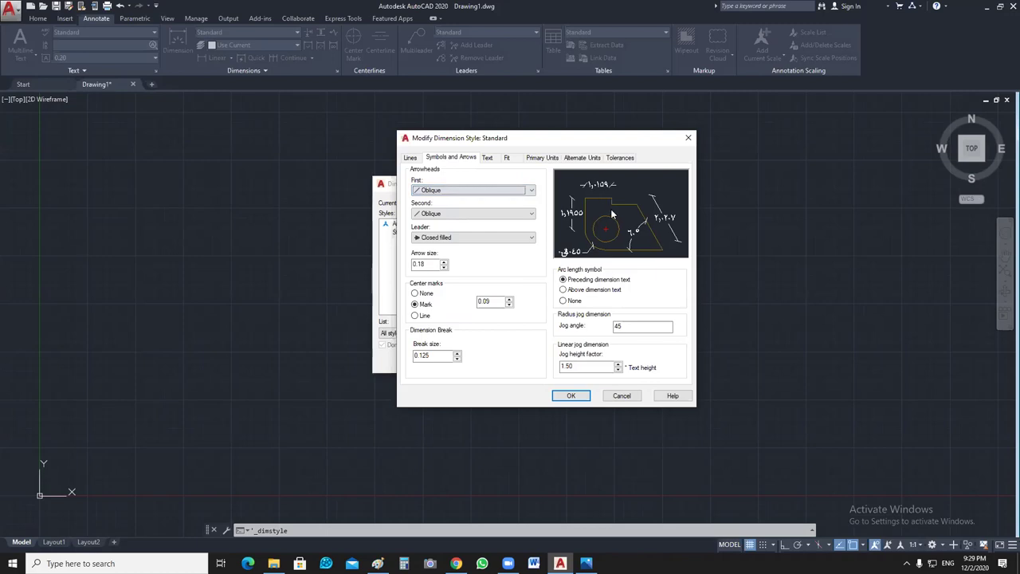
pyautogui.doubleClick(431, 264)
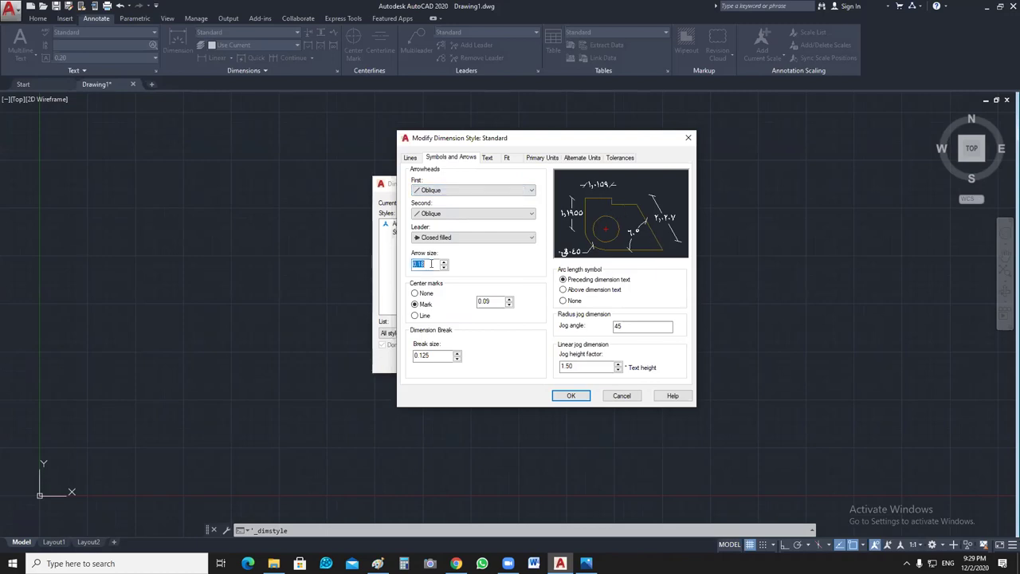
pyautogui.write('0.06')
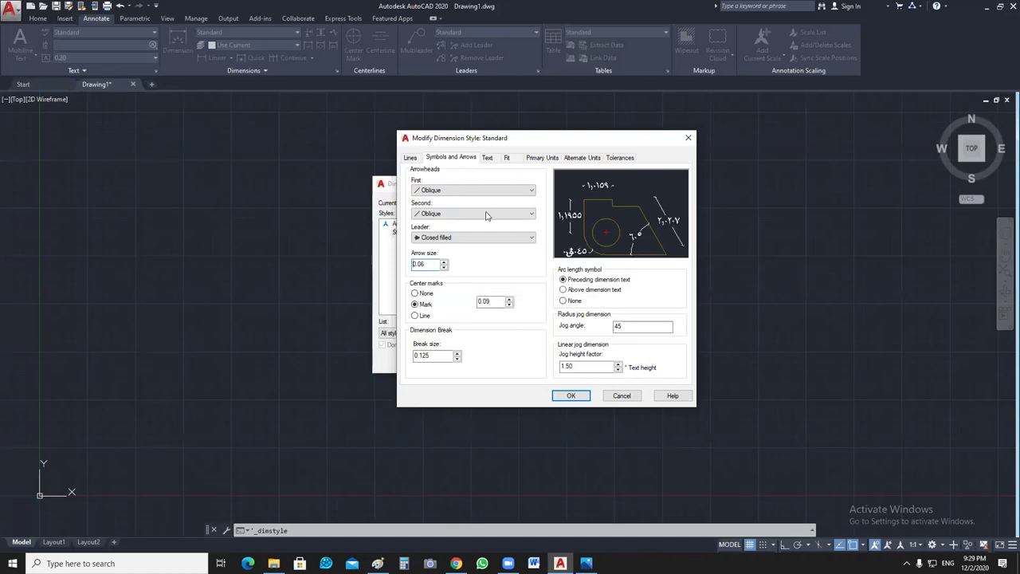
pyautogui.click(488, 158)
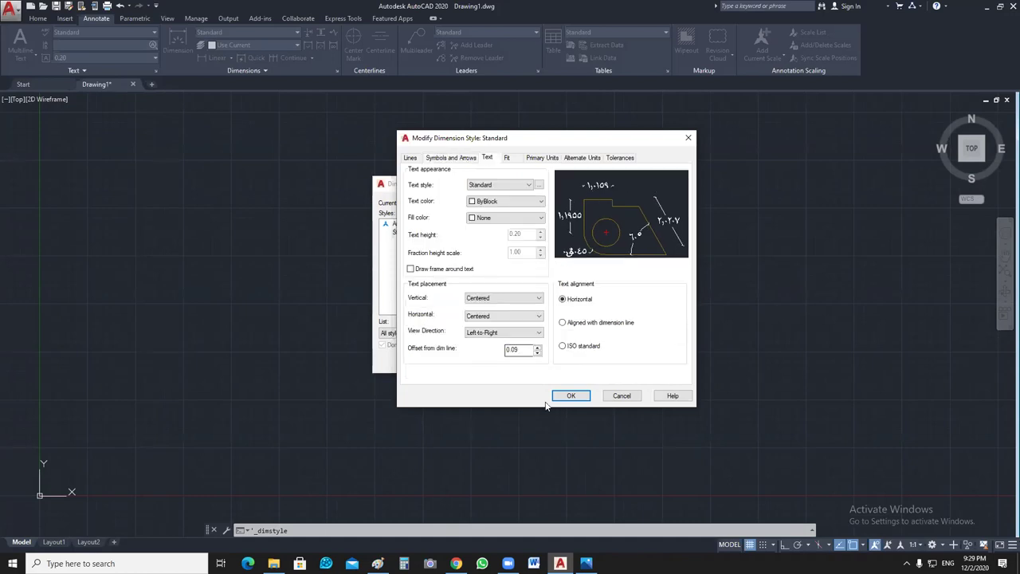
# Step: Use the DIM text style for dimension text with ISO standard alignment
pyautogui.click(528, 186)
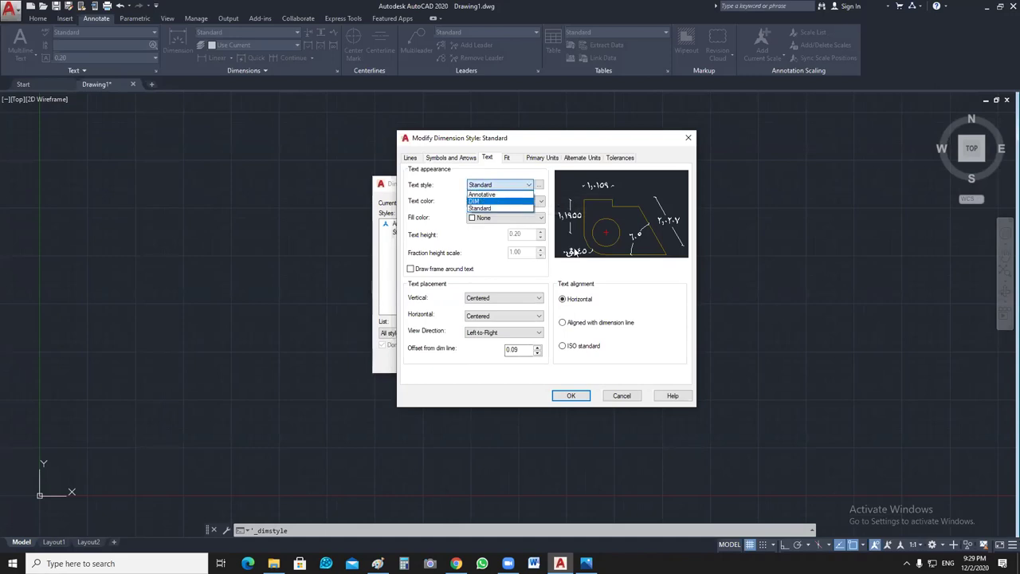
pyautogui.click(605, 182)
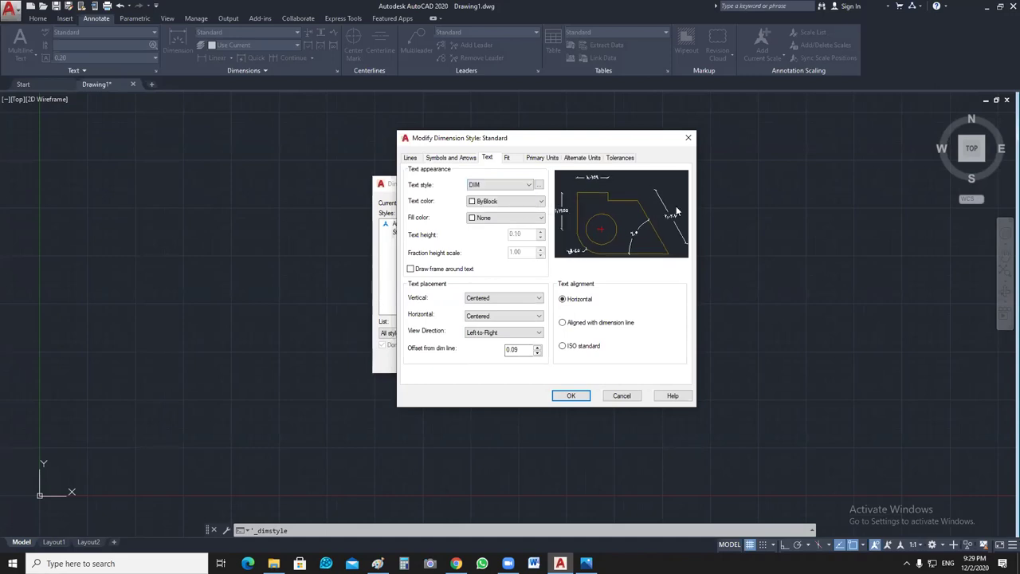
pyautogui.click(495, 187)
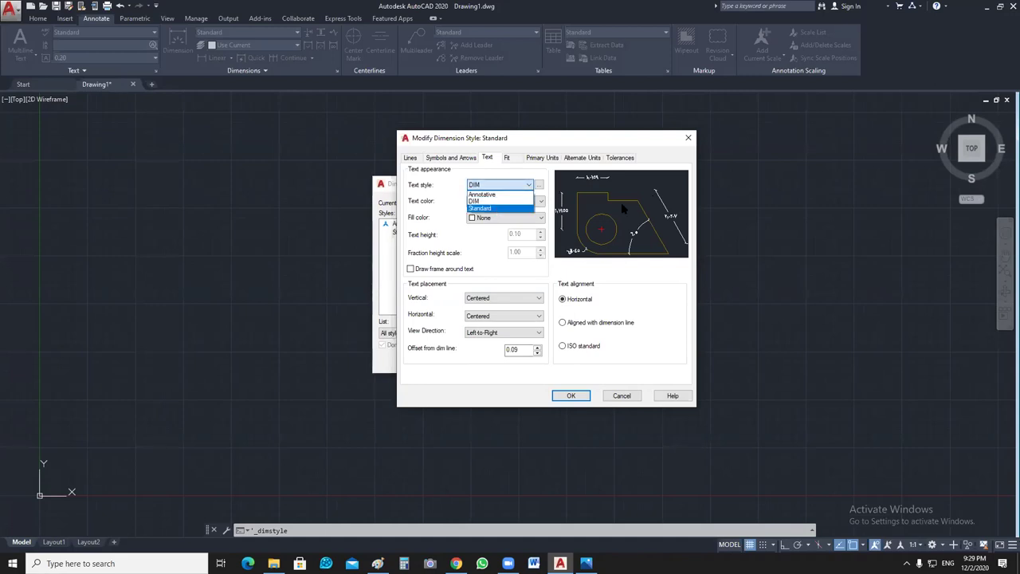
pyautogui.press('Return')
pyautogui.click(528, 185)
pyautogui.click(505, 201)
pyautogui.click(597, 201)
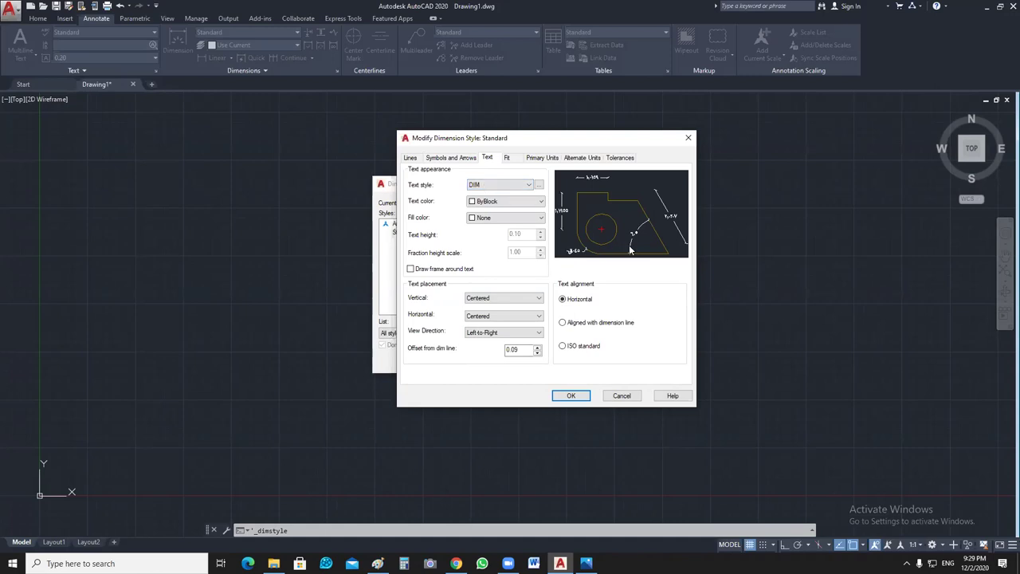
pyautogui.click(562, 347)
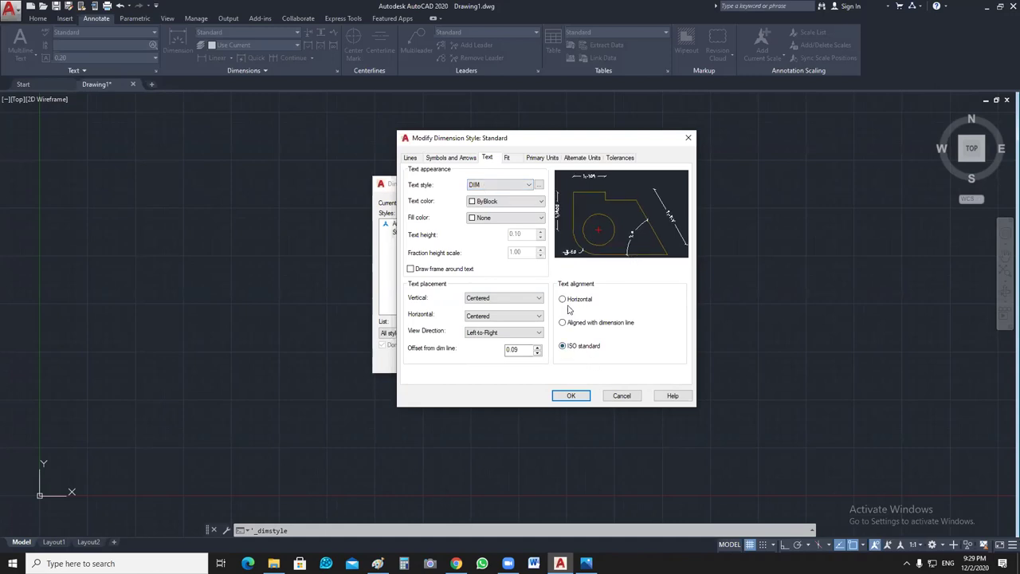
pyautogui.press('Up')
pyautogui.press('Up')
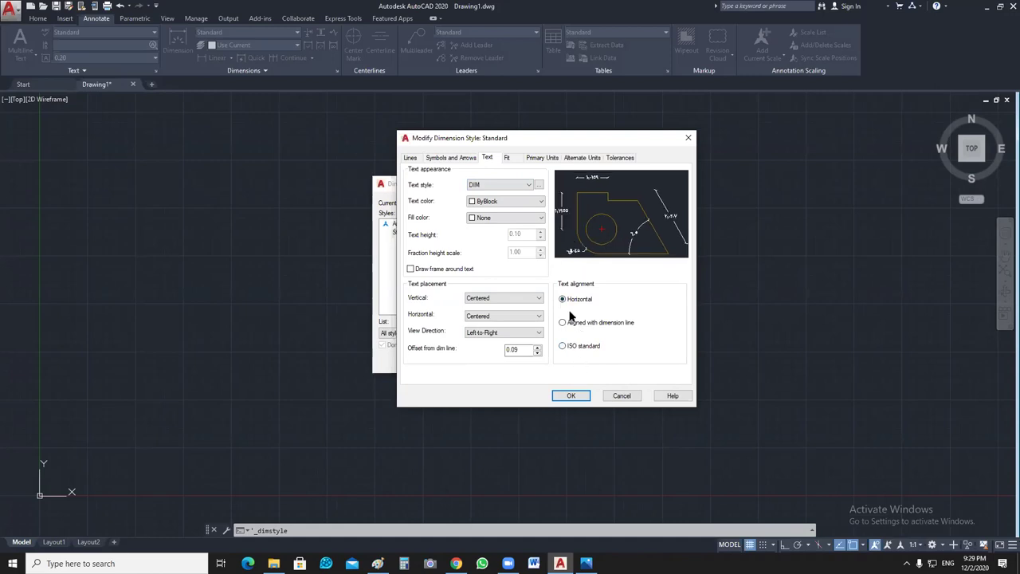
pyautogui.press('Down')
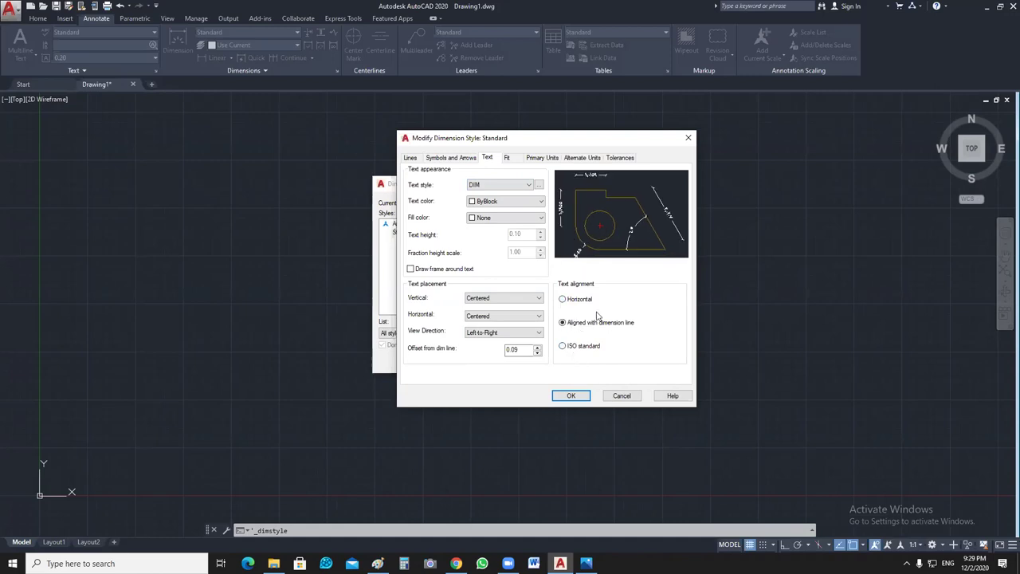
pyautogui.click(563, 347)
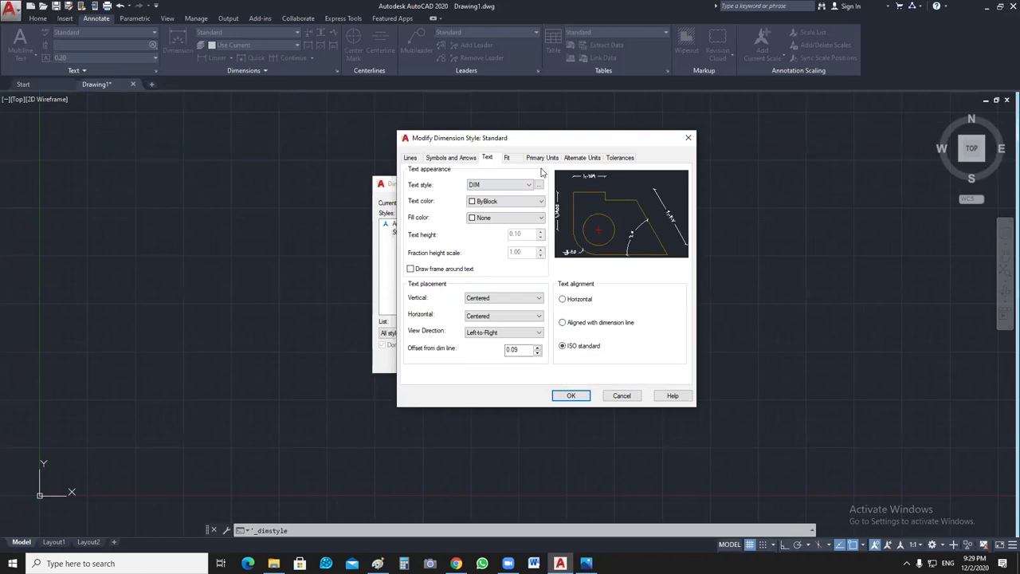
# Step: Always keep text between extension lines, set linear precision to 0.00, and apply
pyautogui.hotkey('ctrl', 'Tab')
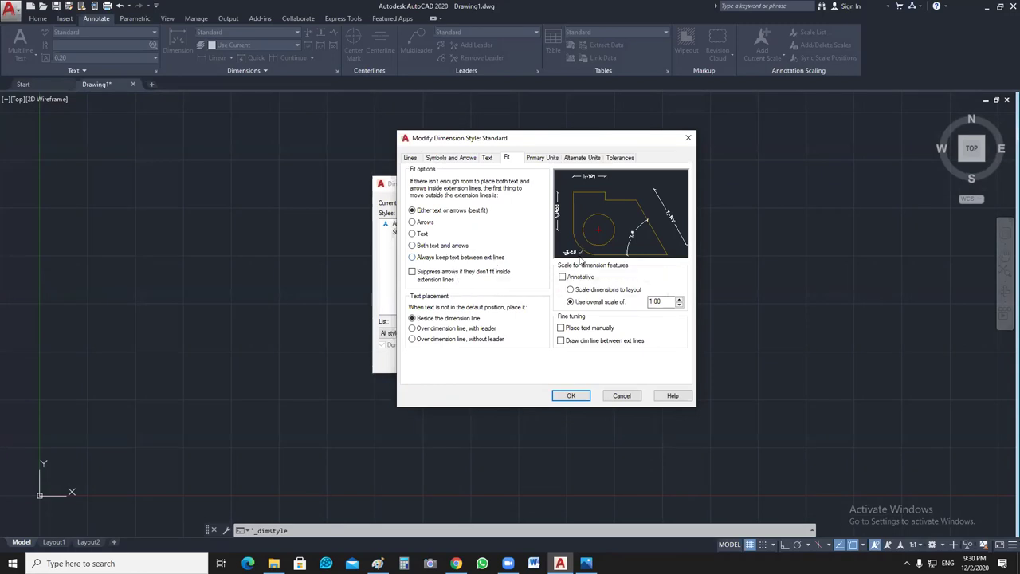
pyautogui.click(415, 257)
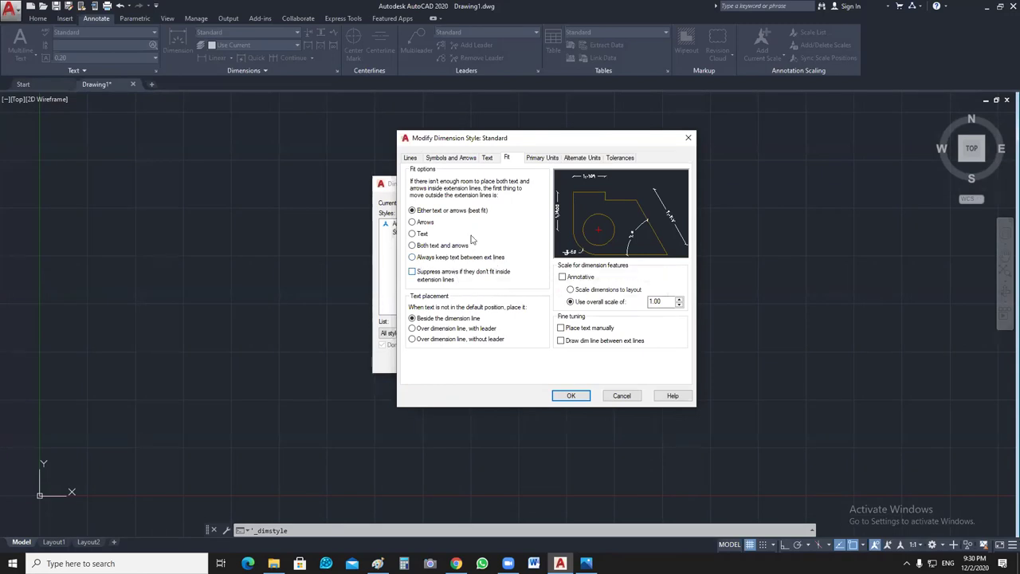
pyautogui.click(541, 159)
pyautogui.click(474, 196)
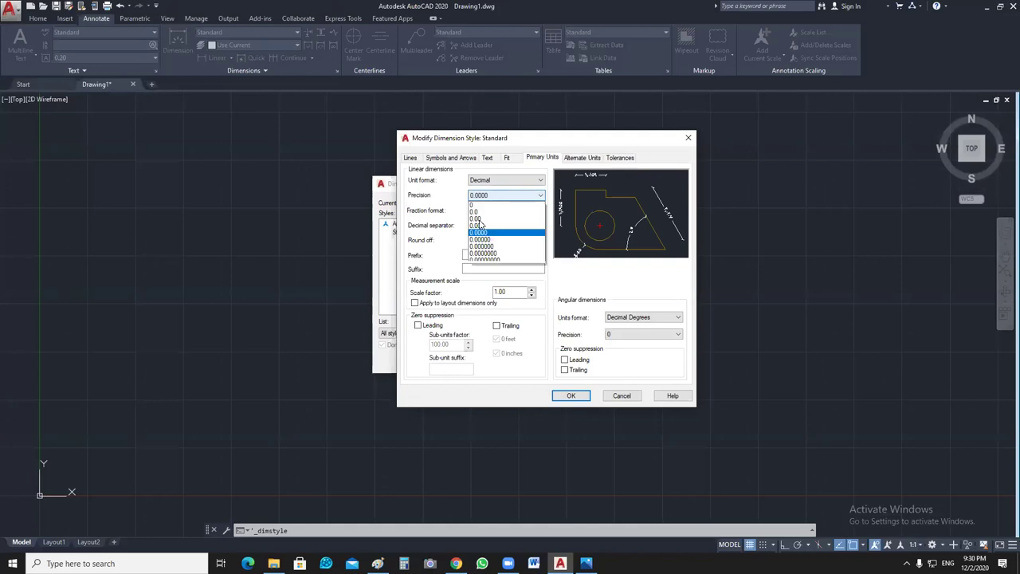
pyautogui.click(478, 219)
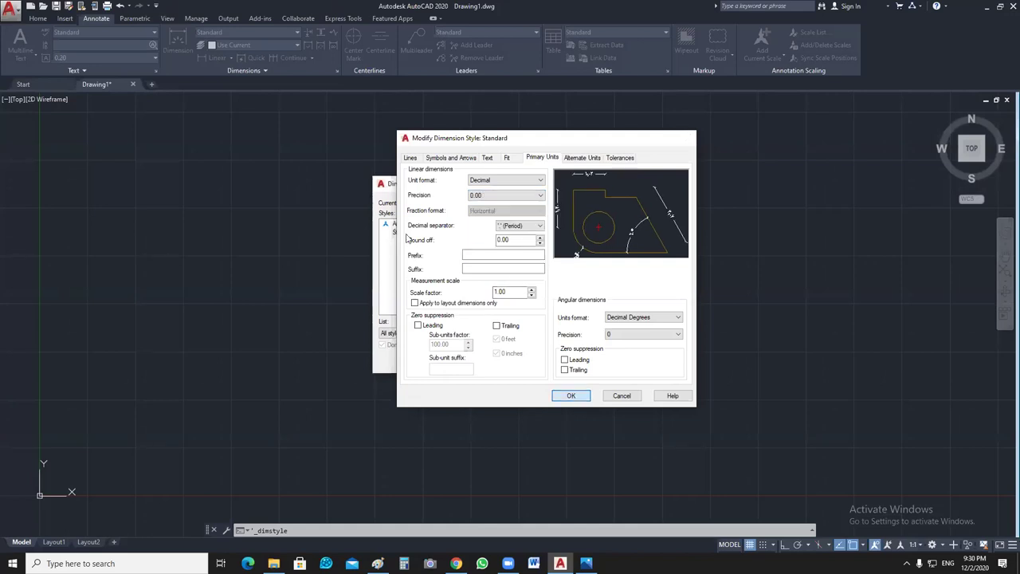
pyautogui.press('Return')
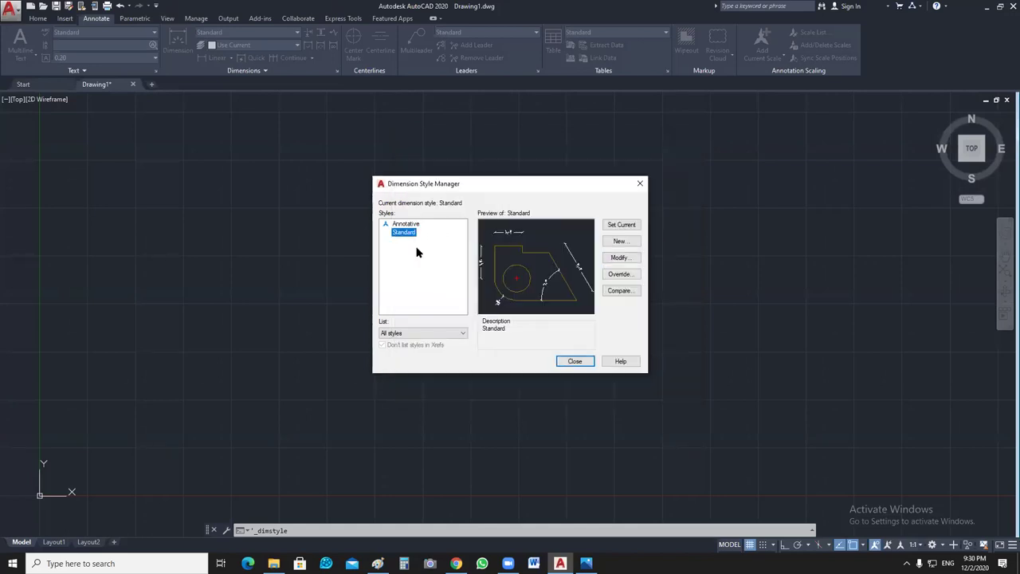
# Step: Give the Standard dimension style red dimension lines and green dimension text
pyautogui.click(619, 258)
pyautogui.click(410, 158)
pyautogui.click(541, 182)
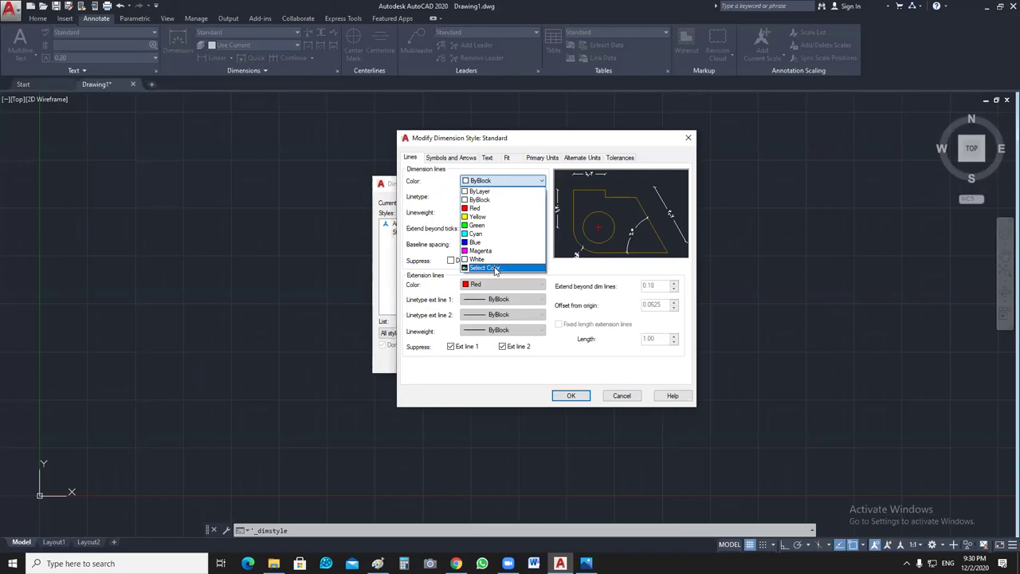
pyautogui.click(478, 208)
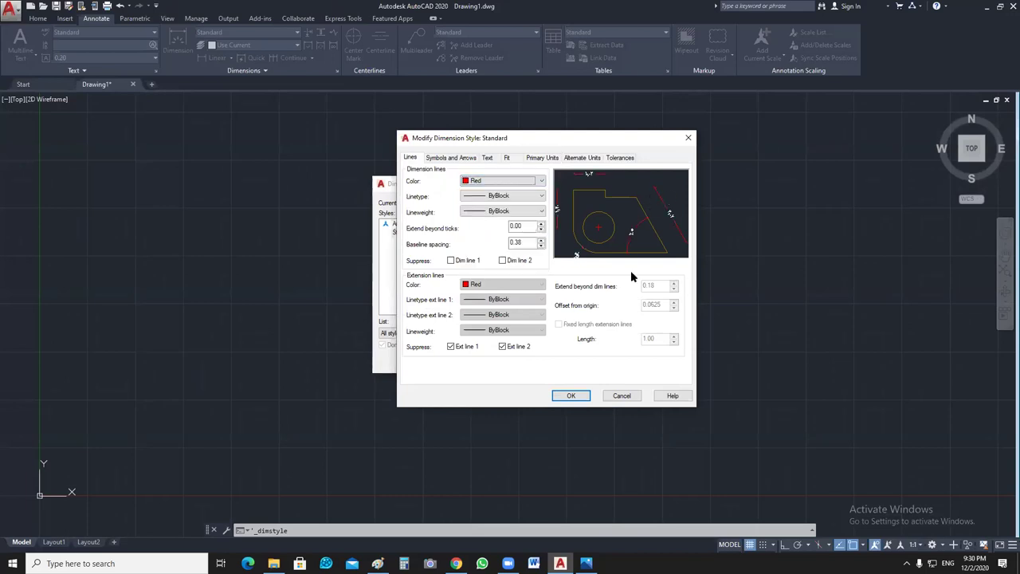
pyautogui.click(487, 157)
pyautogui.click(541, 201)
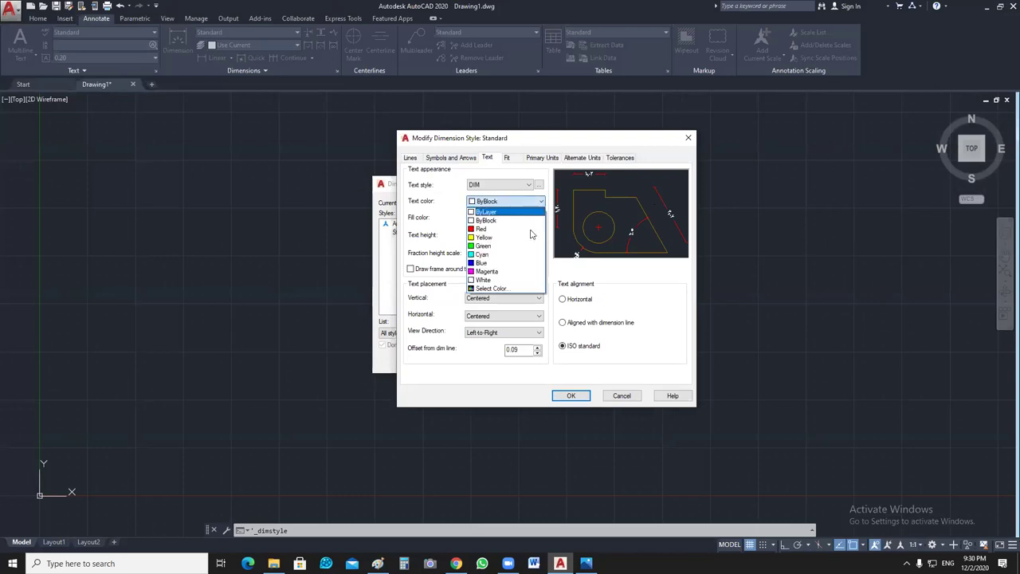
pyautogui.click(674, 268)
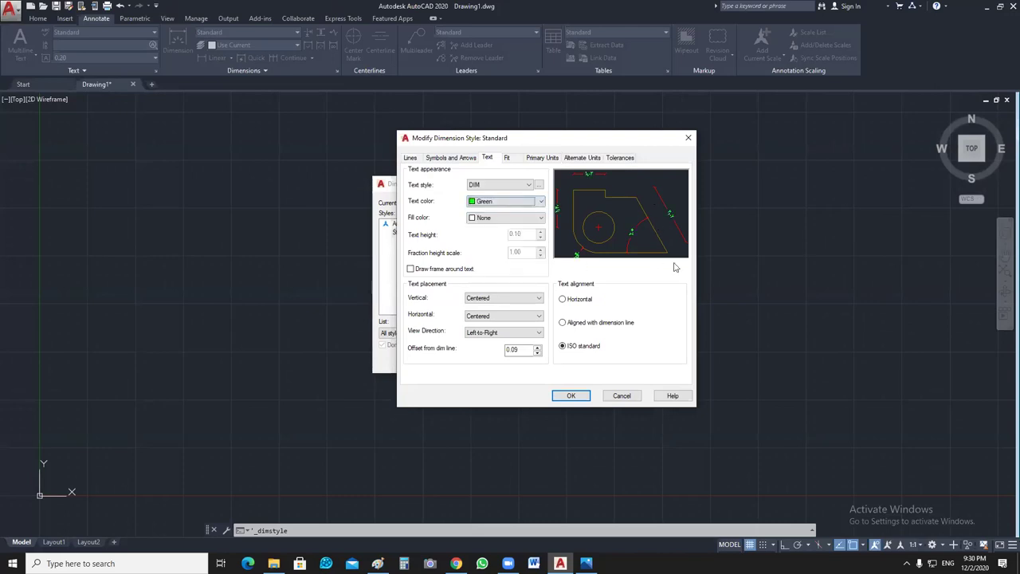
pyautogui.click(563, 396)
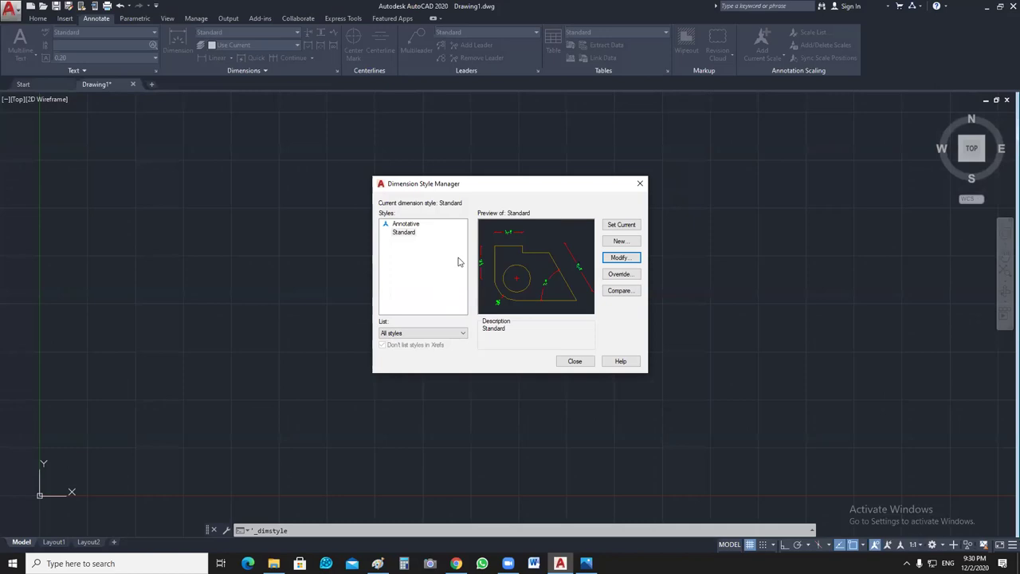
# Step: Close the Dimension Style Manager and show the Home ribbon tools
pyautogui.click(573, 360)
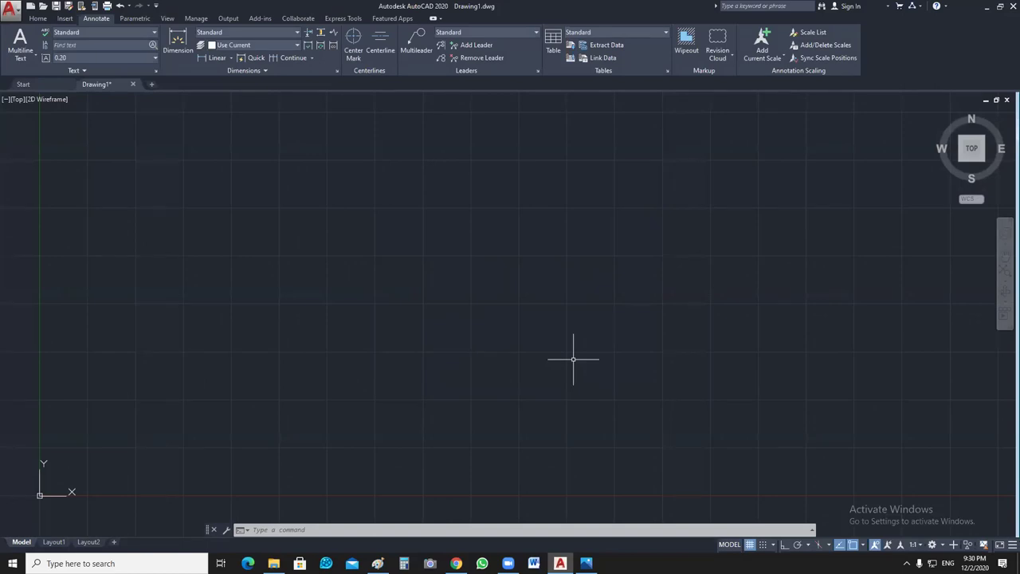
pyautogui.click(34, 19)
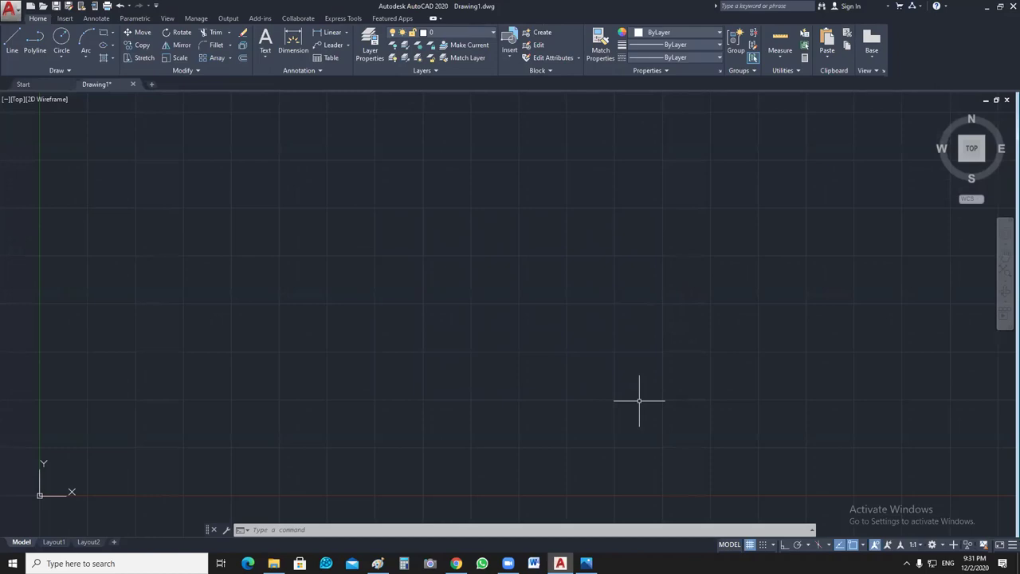
pyautogui.write('UN')
pyautogui.press('Return')
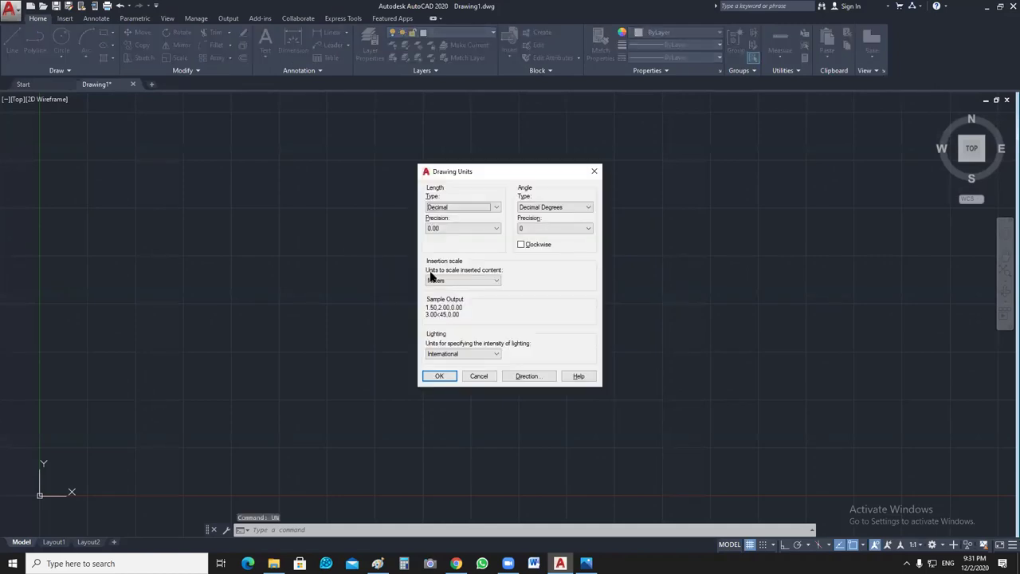
pyautogui.click(446, 229)
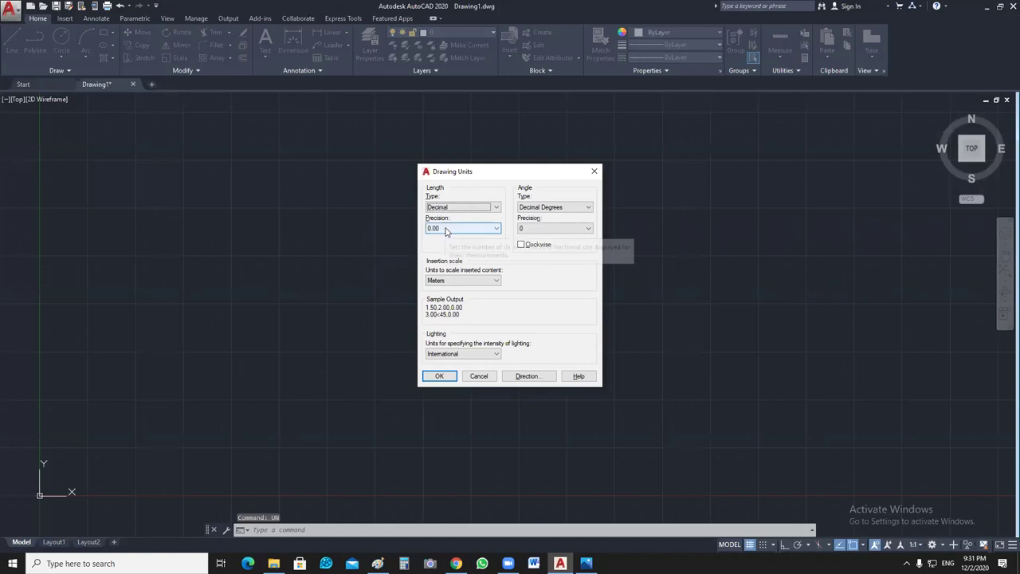
pyautogui.click(450, 278)
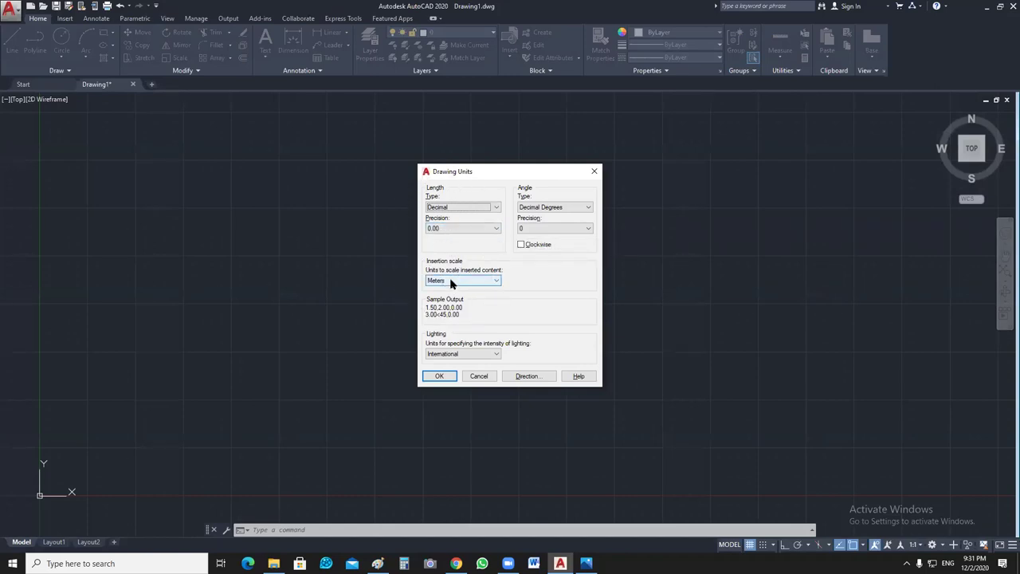
pyautogui.click(440, 377)
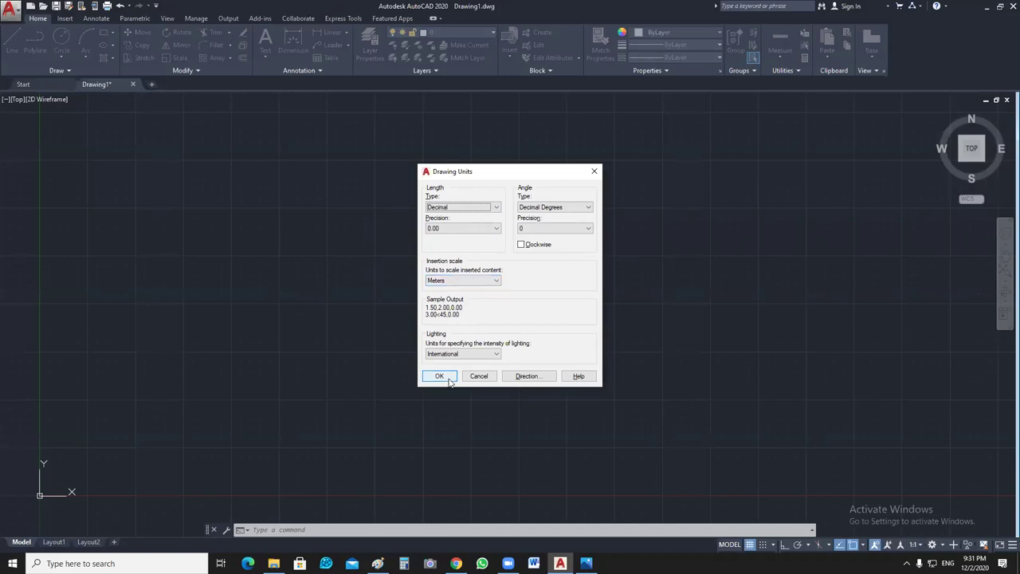
pyautogui.click(440, 376)
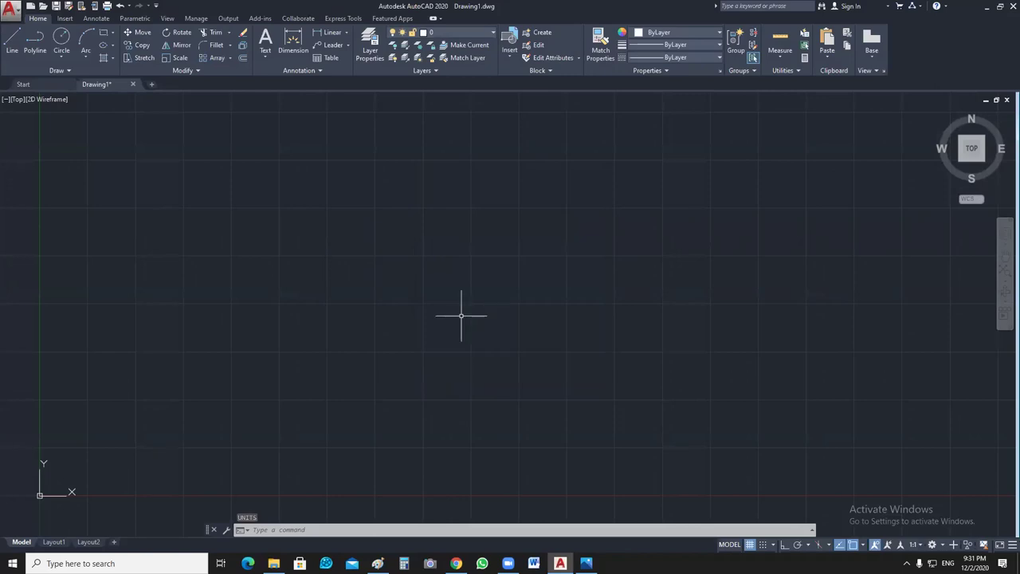
pyautogui.write('un')
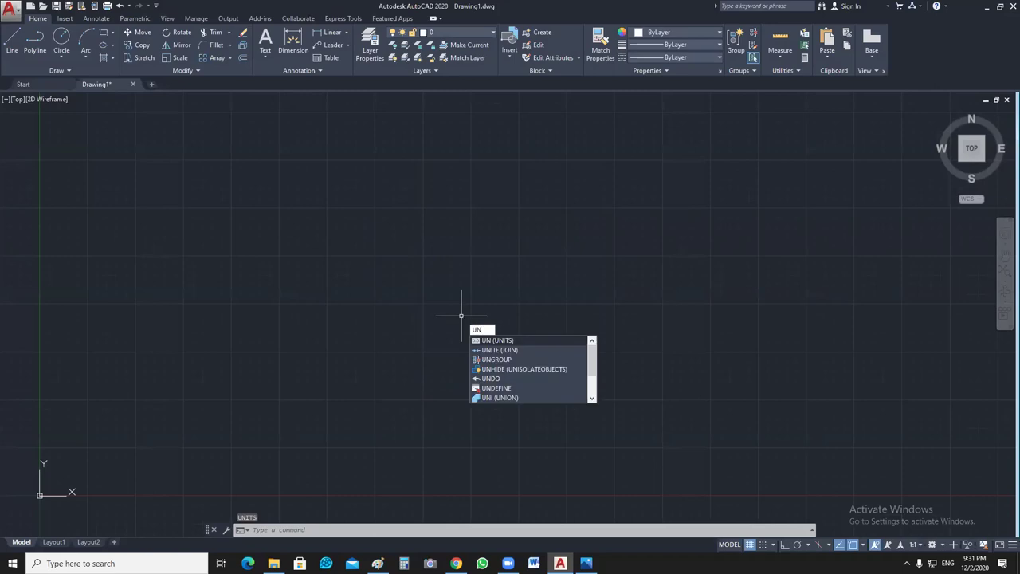
pyautogui.press('Return')
pyautogui.press('Tab')
pyautogui.press('Up')
pyautogui.press('Up')
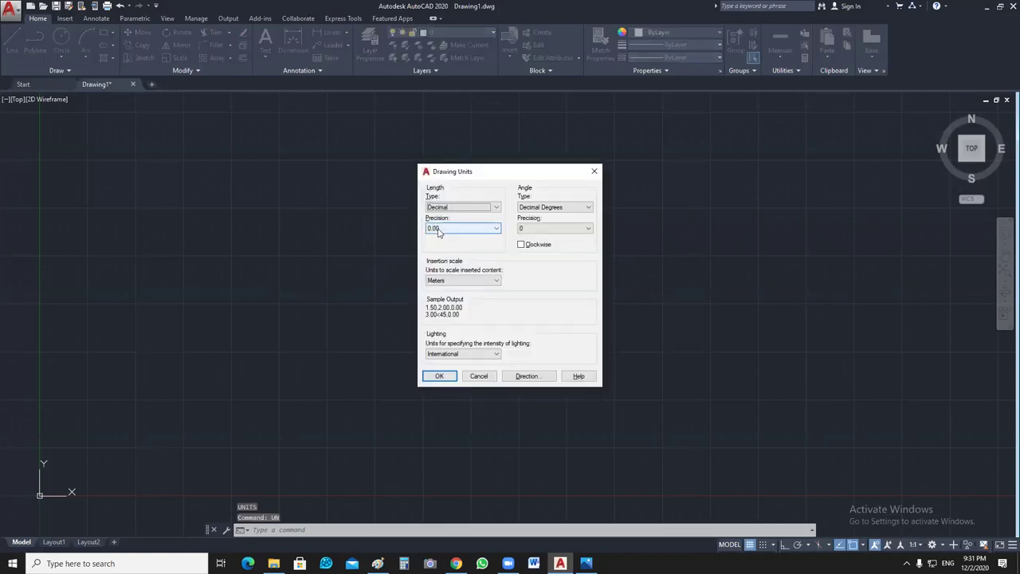
pyautogui.press('Tab')
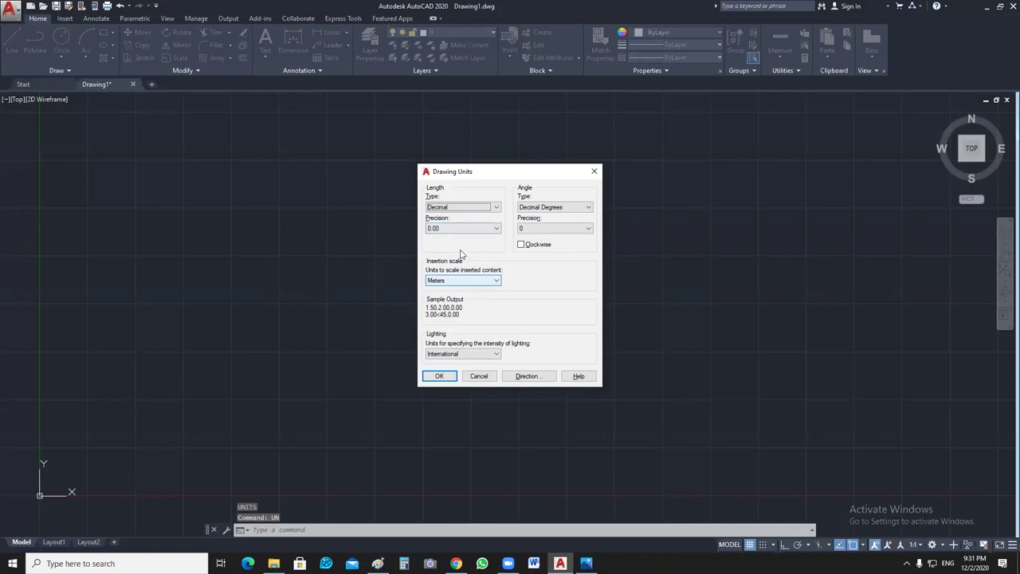
pyautogui.click(454, 379)
pyautogui.click(377, 57)
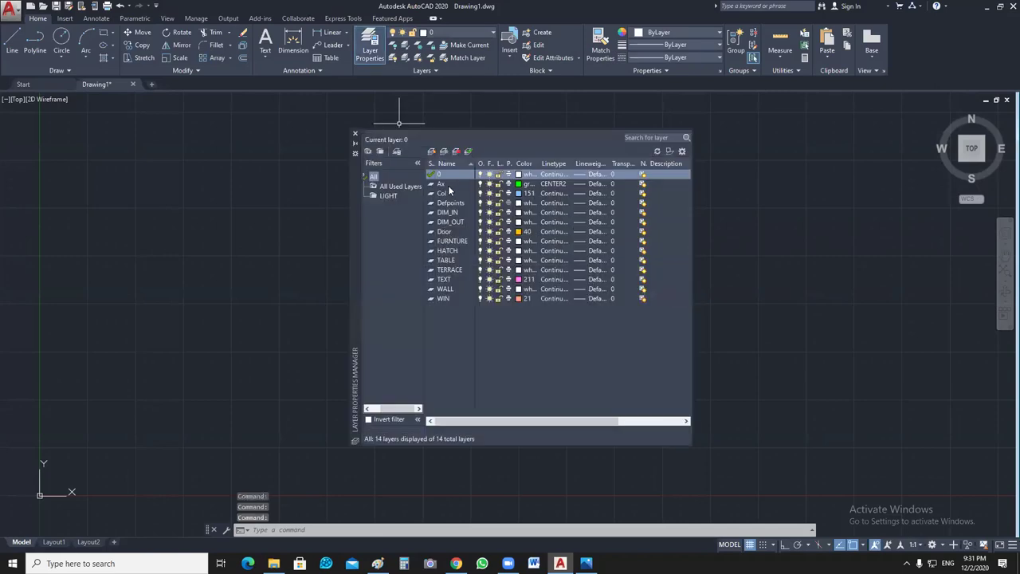
pyautogui.click(416, 164)
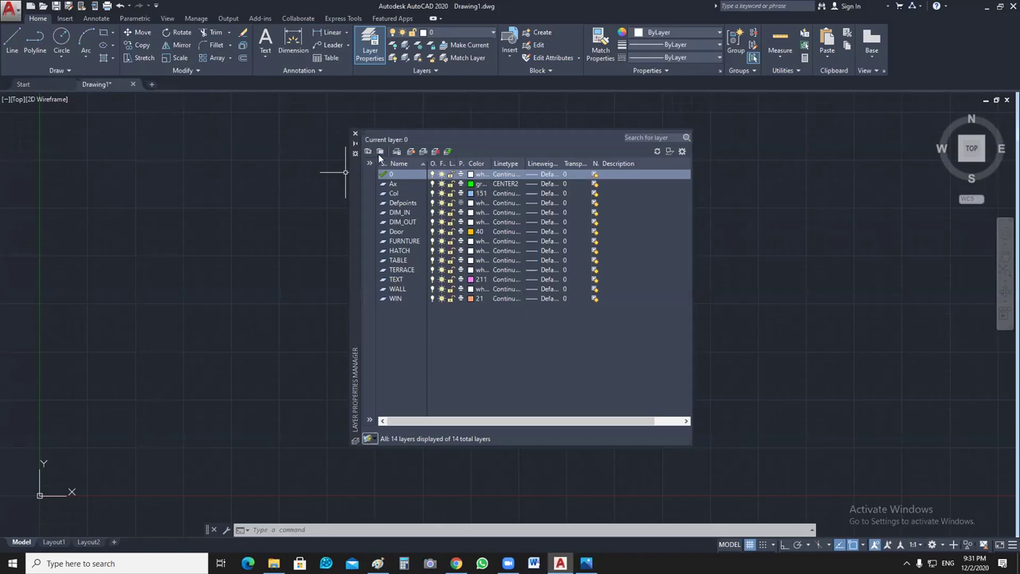
pyautogui.click(355, 134)
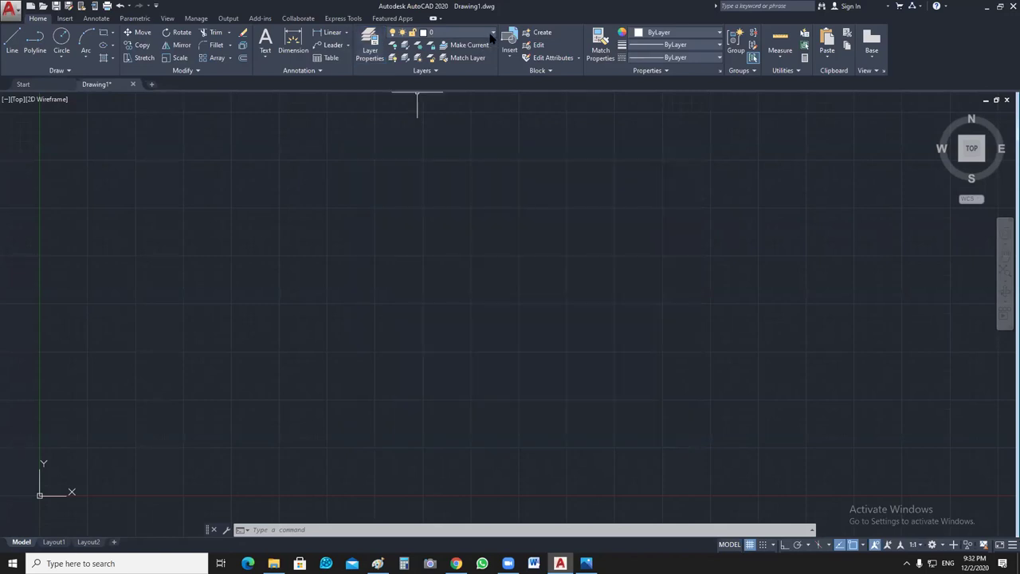
pyautogui.click(491, 33)
pyautogui.click(518, 342)
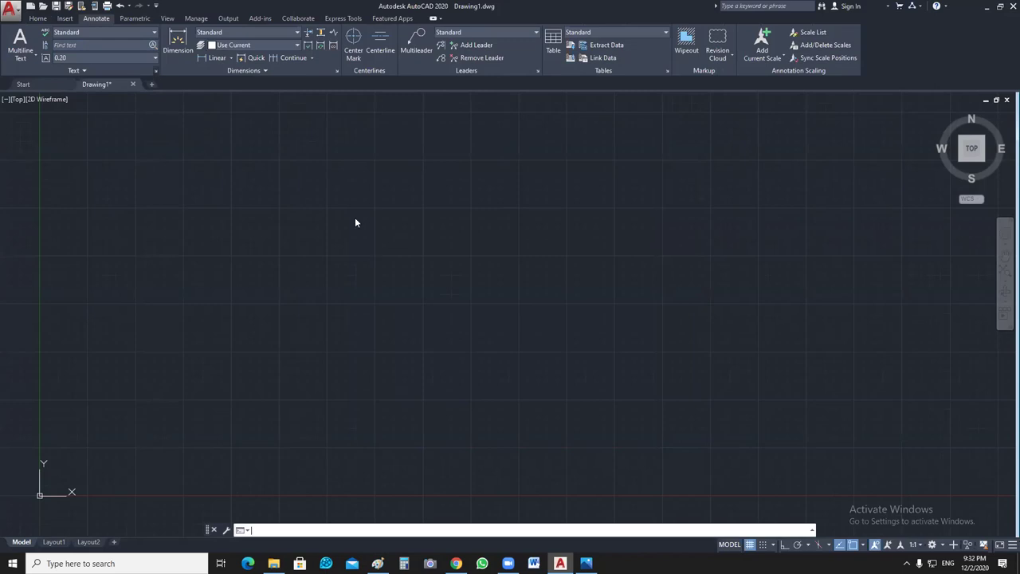
# Step: In Text Style, attempt renaming Standard, then keep its sosa.shx font and 0.20 height
pyautogui.click(156, 70)
pyautogui.click(393, 240)
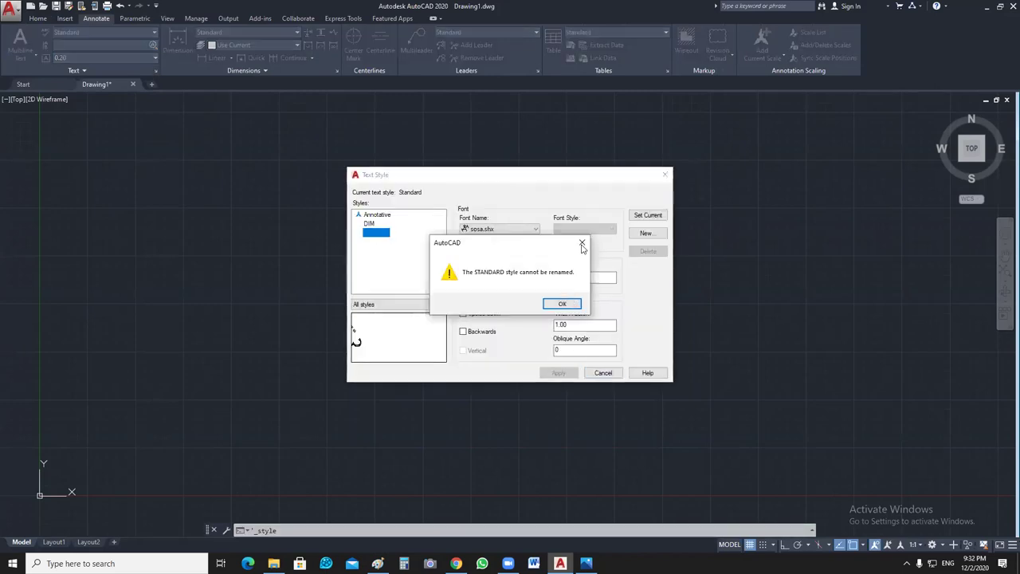
pyautogui.press('Return')
pyautogui.click(536, 229)
pyautogui.click(535, 229)
pyautogui.doubleClick(583, 276)
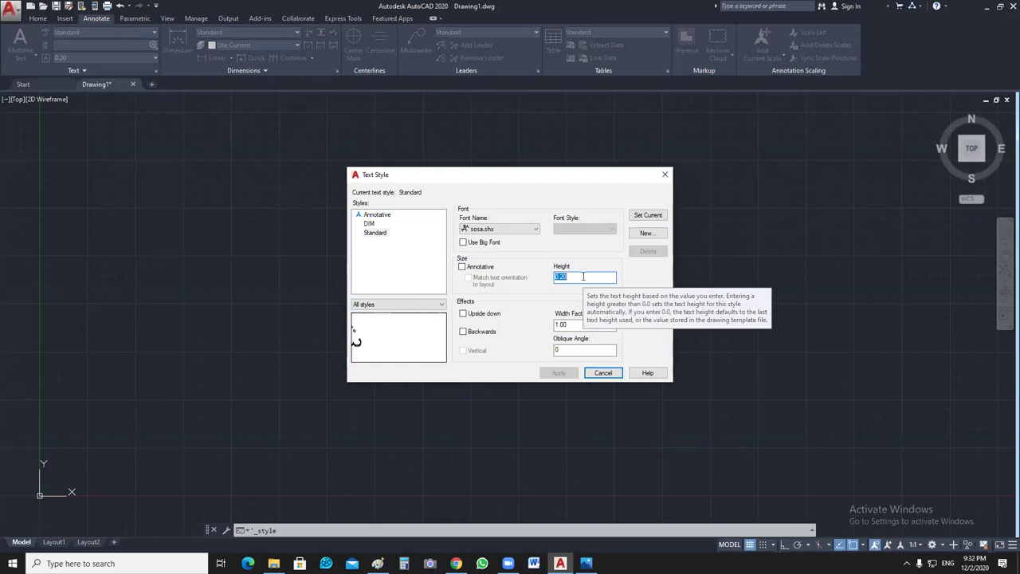
# Step: Confirm DIM's 0.10 height and set Standard as the current text style
pyautogui.click(368, 224)
pyautogui.click(580, 278)
pyautogui.doubleClick(578, 276)
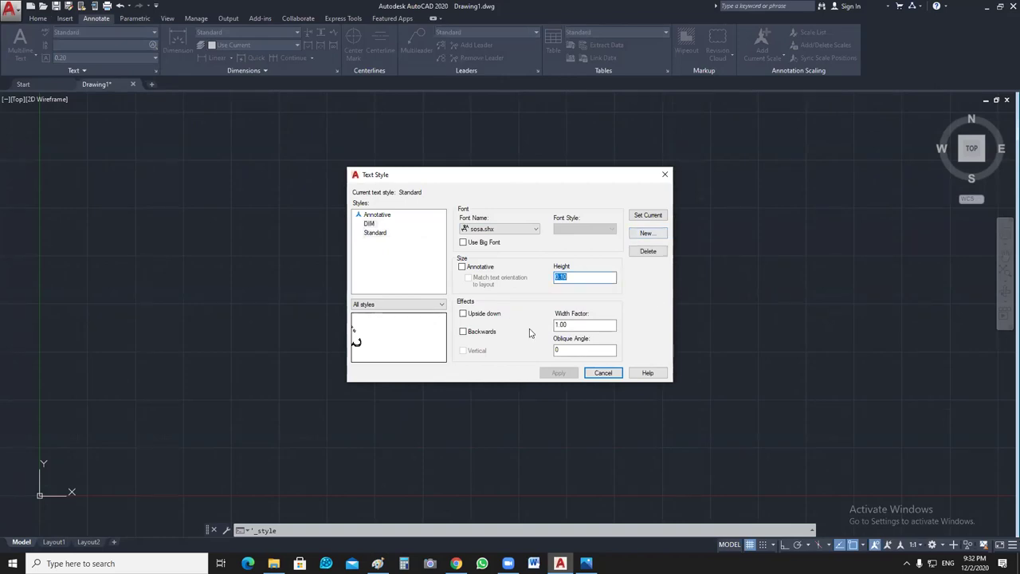
pyautogui.click(380, 232)
pyautogui.click(647, 215)
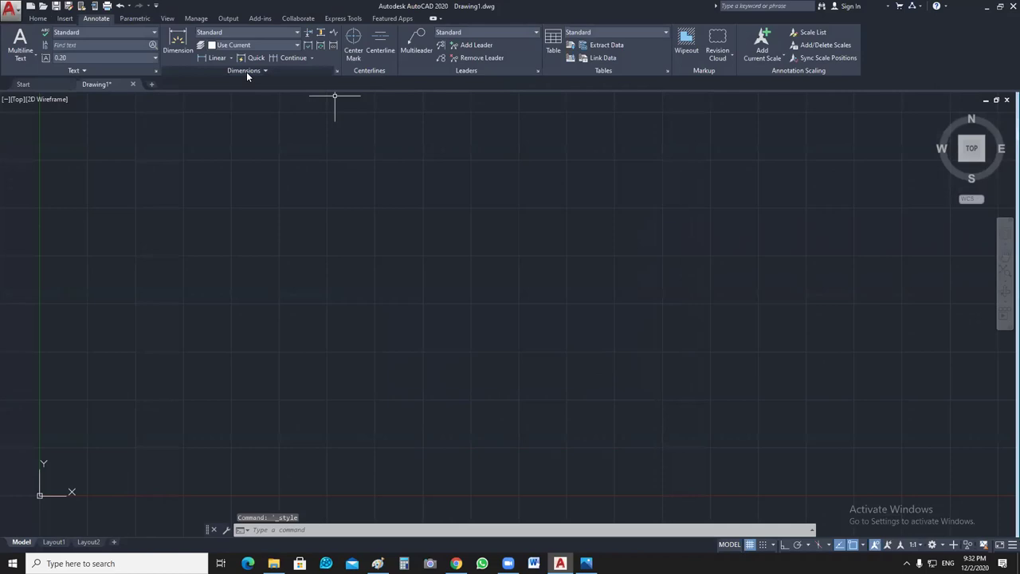
# Step: Edit the Standard dimension style and reset its extension line suppression settings
pyautogui.click(338, 72)
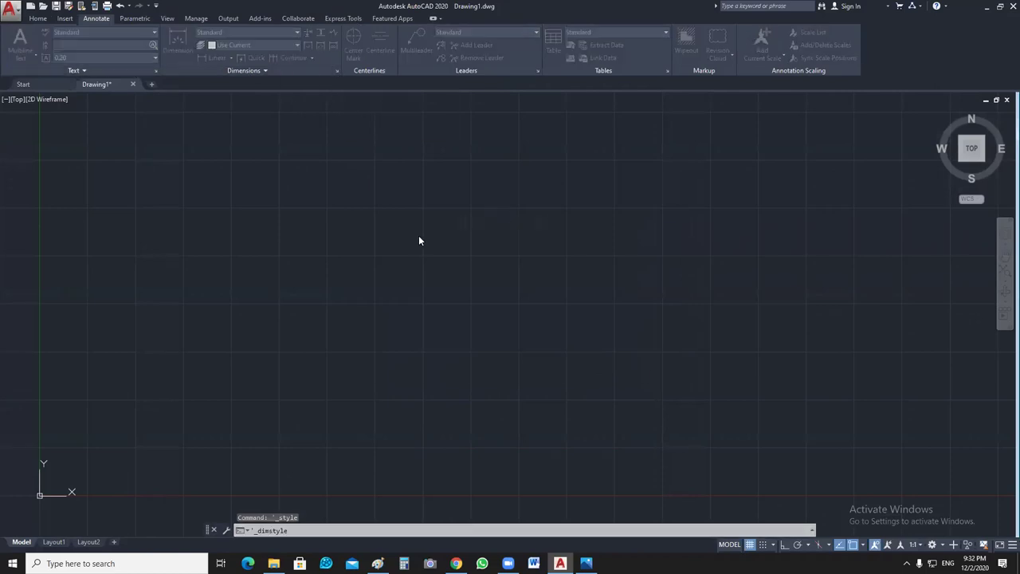
pyautogui.click(617, 258)
pyautogui.click(617, 258)
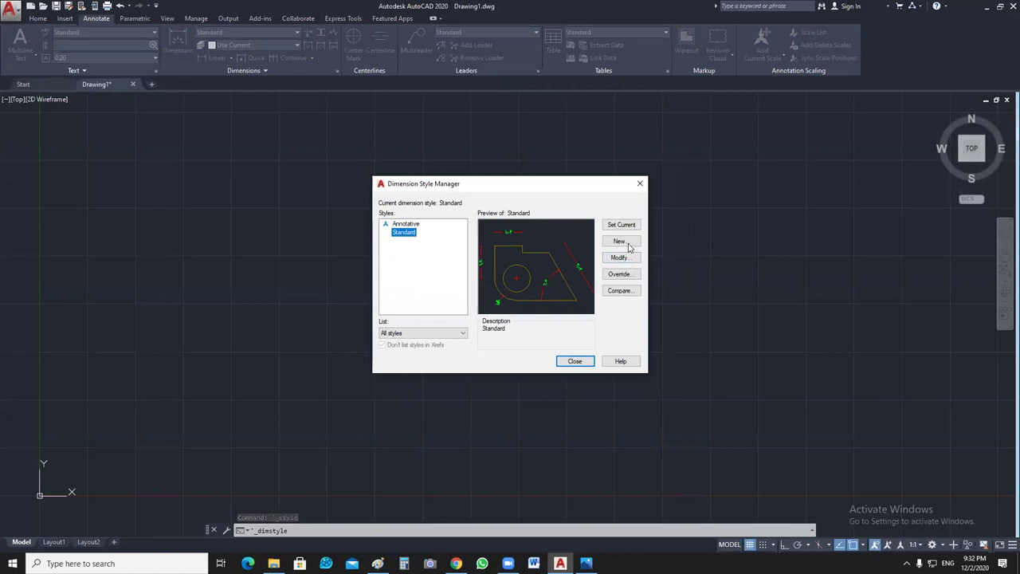
pyautogui.click(628, 259)
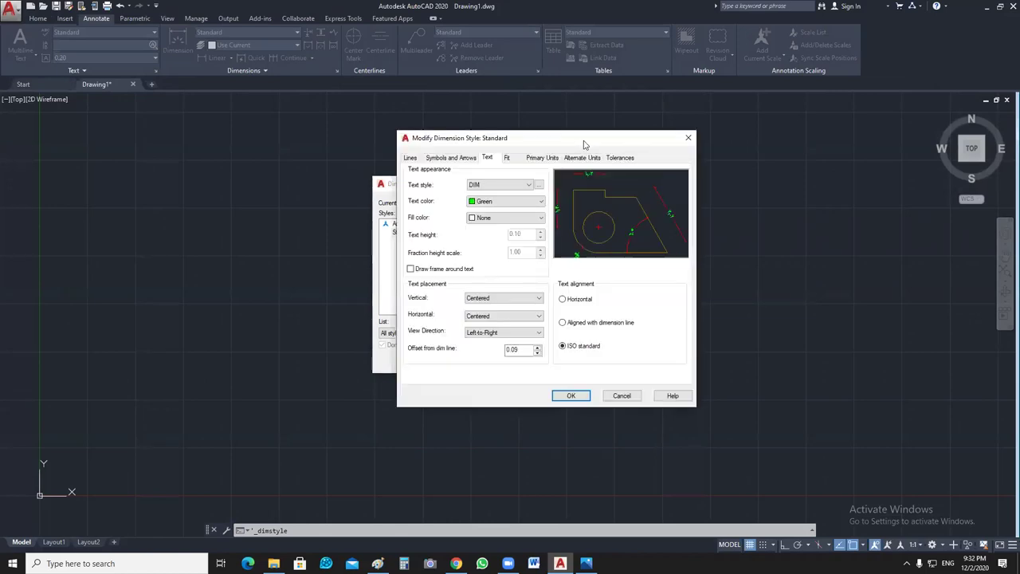
pyautogui.moveTo(578, 143); pyautogui.dragTo(526, 143)
pyautogui.click(353, 157)
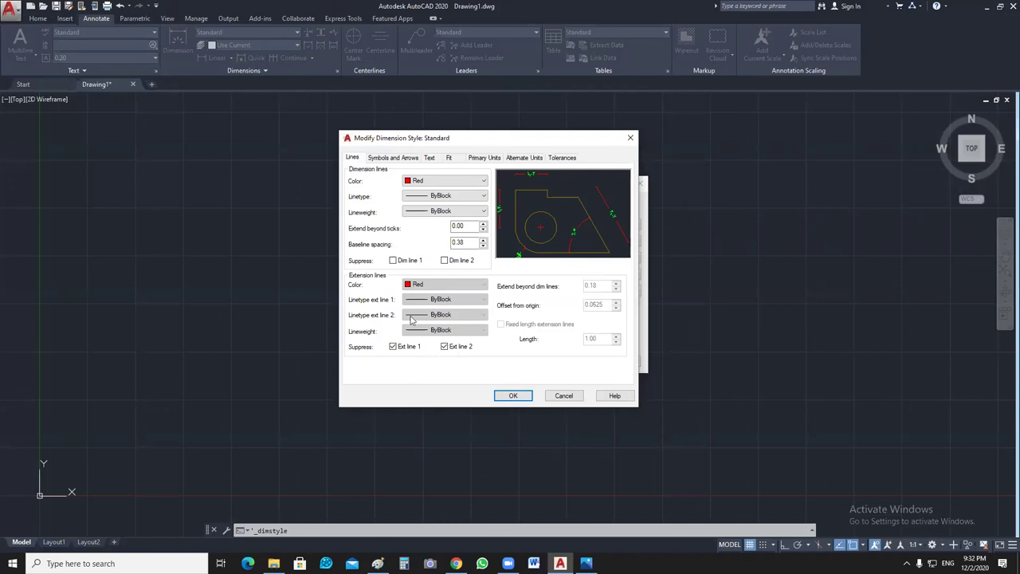
pyautogui.click(445, 346)
pyautogui.click(393, 345)
pyautogui.click(393, 346)
pyautogui.click(445, 345)
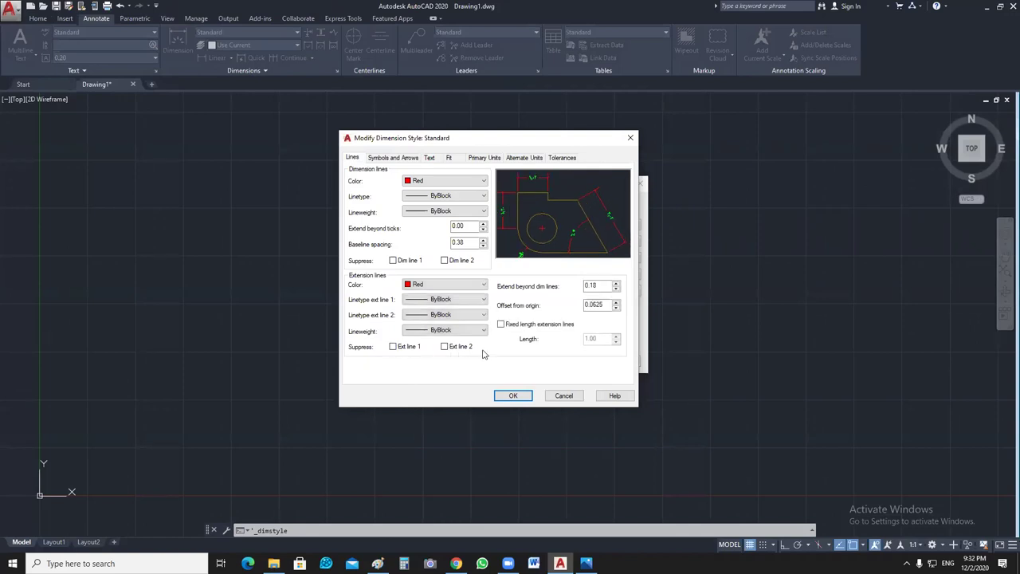
pyautogui.click(397, 348)
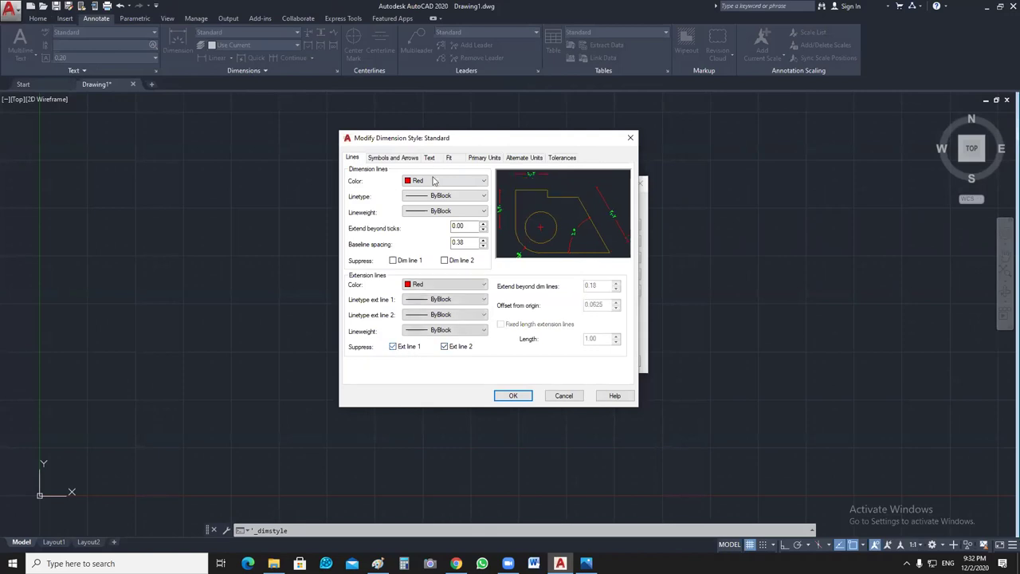
# Step: Keep Oblique arrowheads at 0.06 size in the Standard style
pyautogui.click(393, 158)
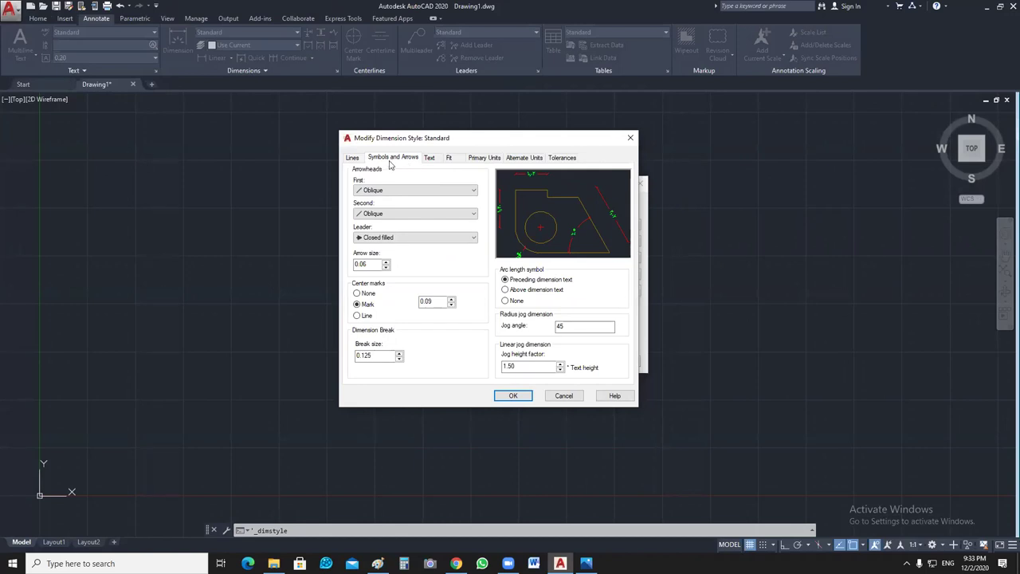
pyautogui.click(472, 189)
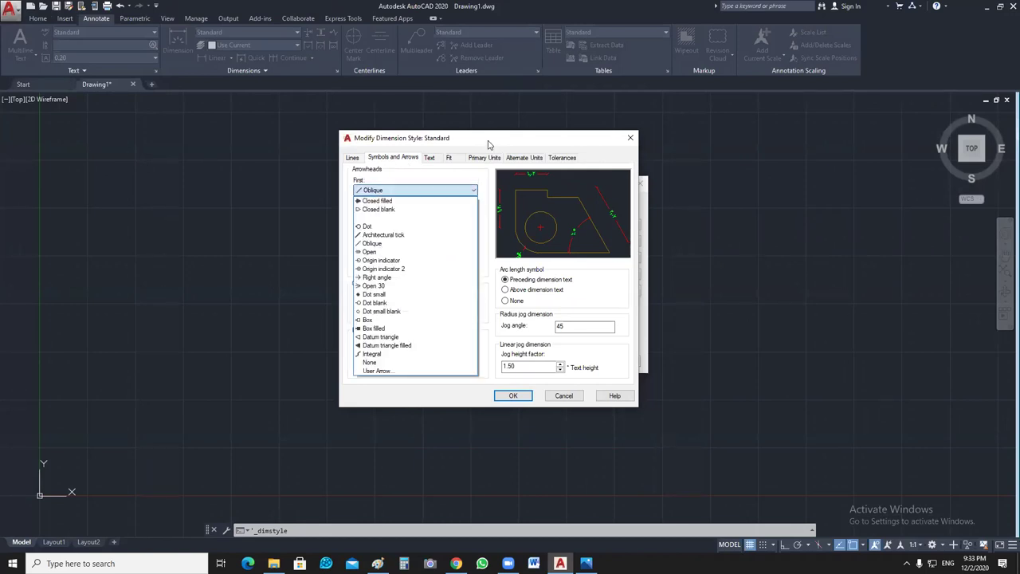
pyautogui.click(430, 202)
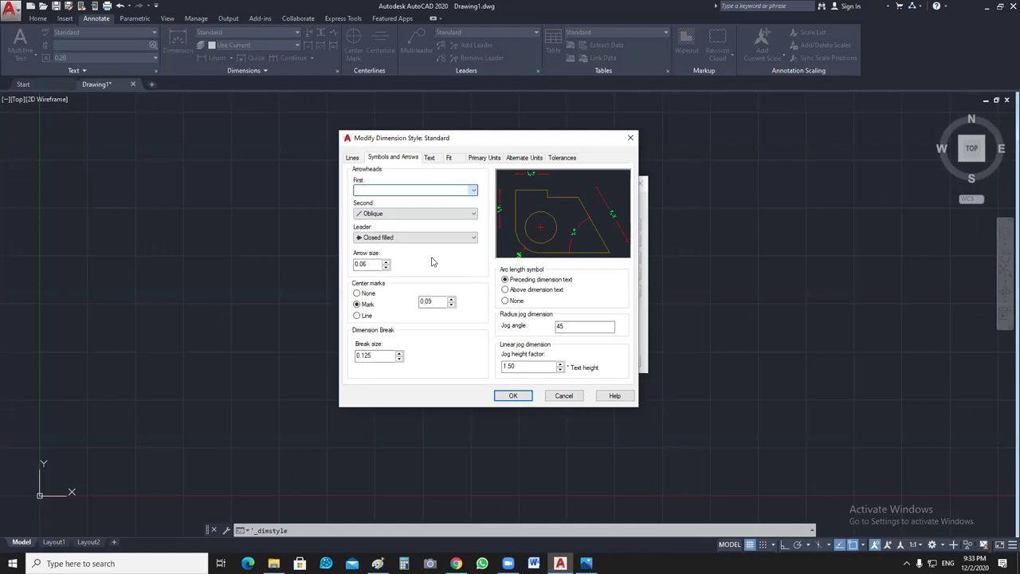
pyautogui.doubleClick(374, 264)
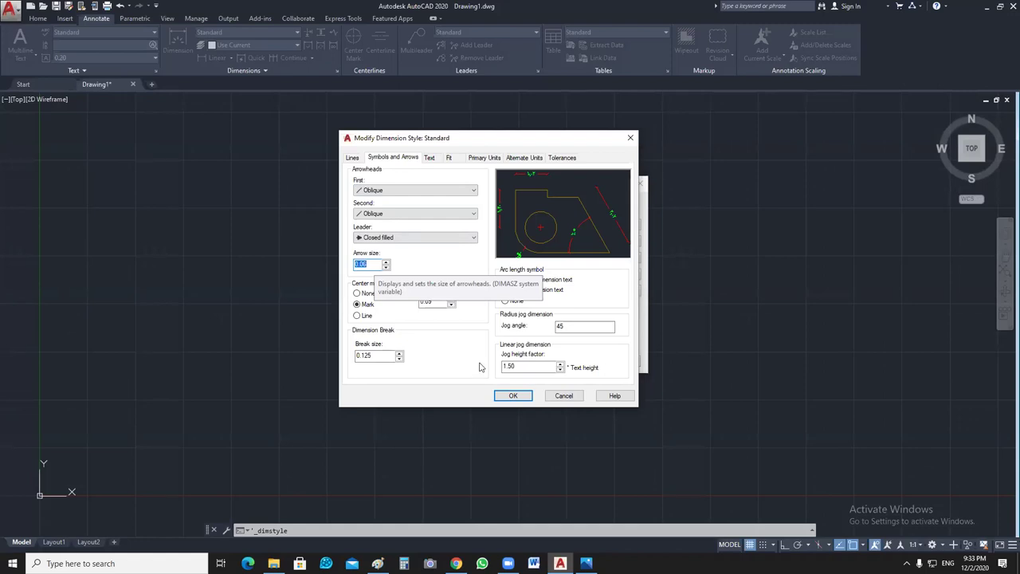
# Step: Keep DIM as the dimension text style, review fit and units, save and close
pyautogui.click(429, 159)
pyautogui.click(442, 185)
pyautogui.click(441, 200)
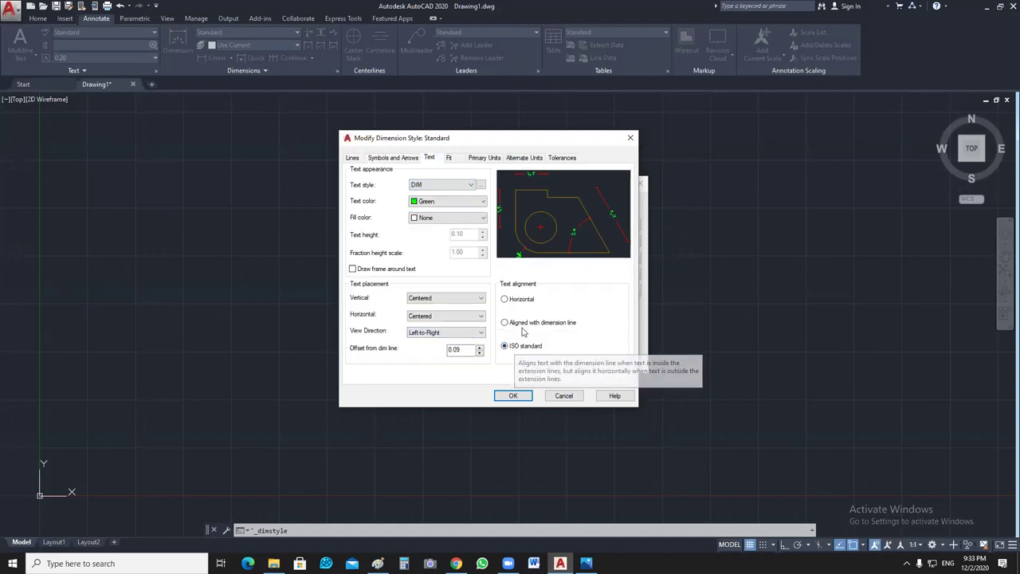
pyautogui.click(525, 323)
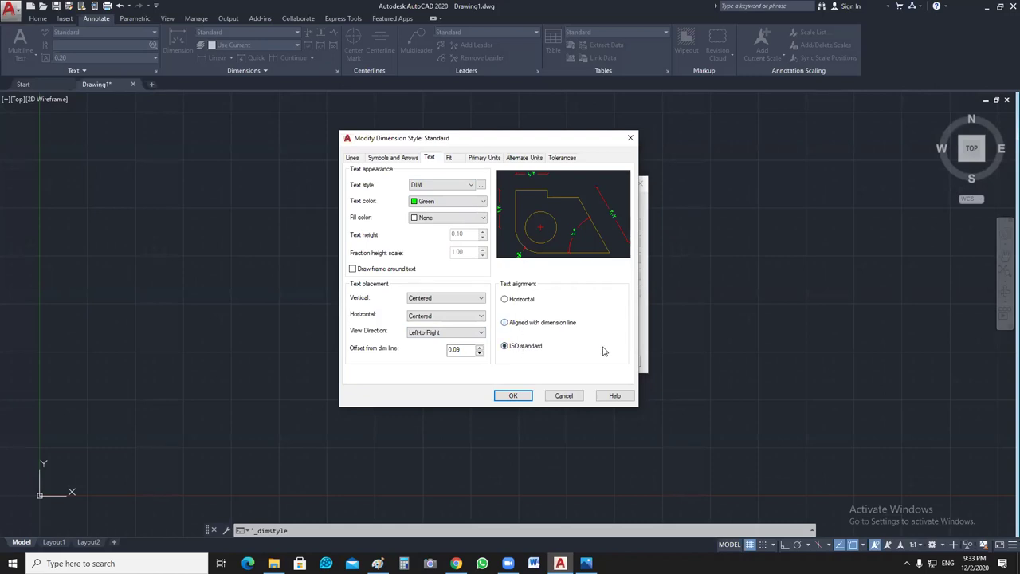
pyautogui.hotkey('ctrl', 'Tab')
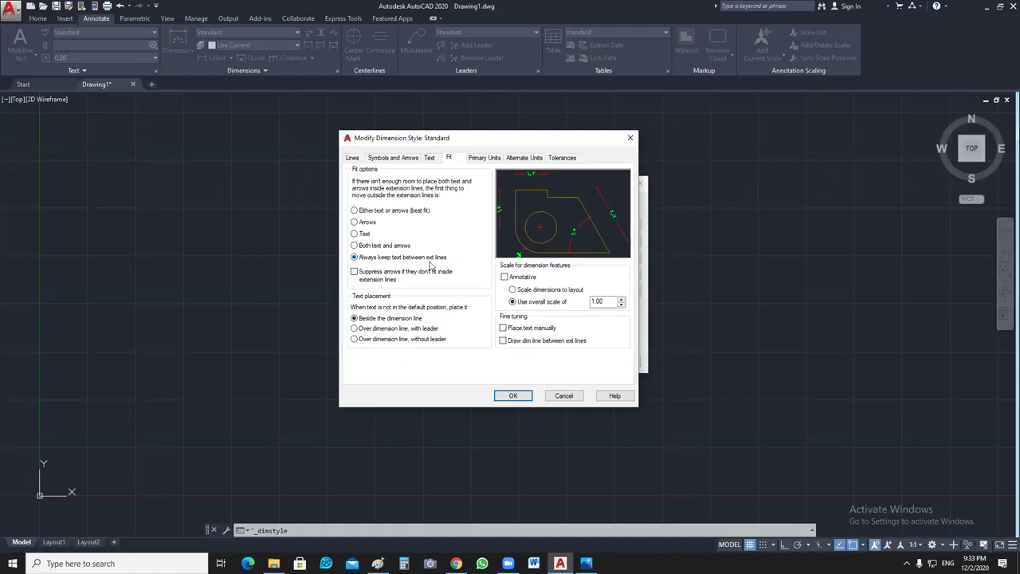
pyautogui.click(484, 159)
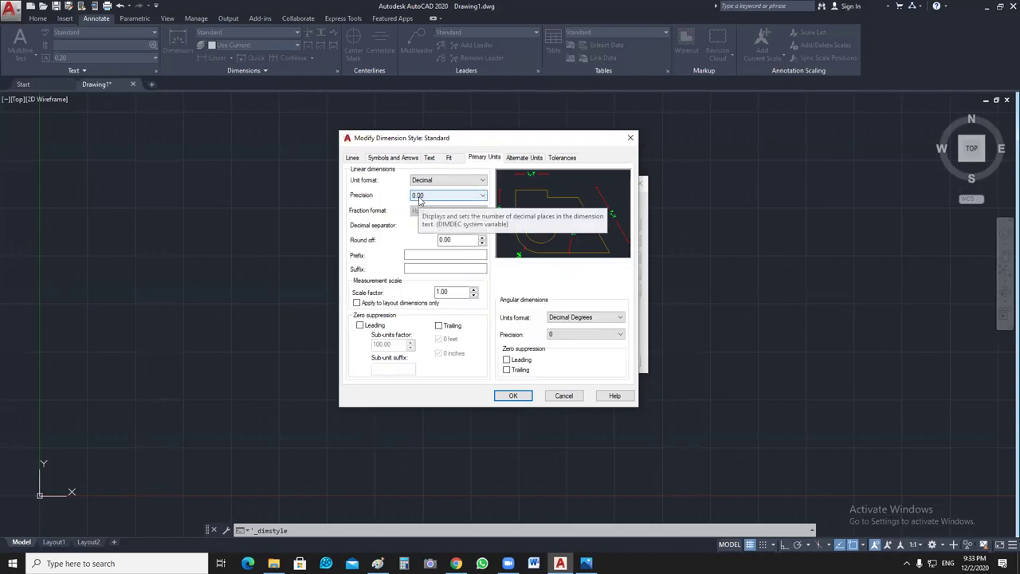
pyautogui.click(512, 395)
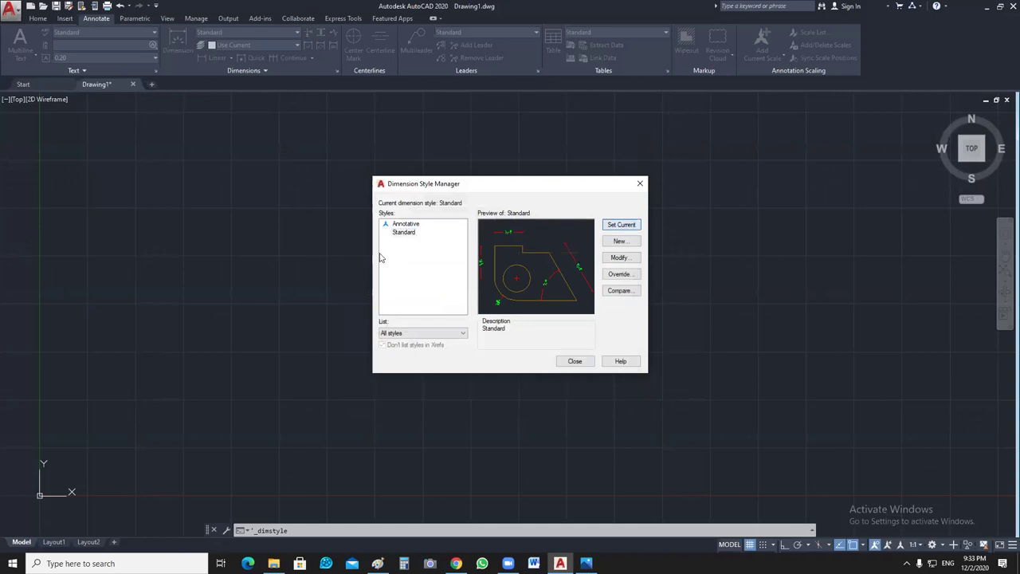
pyautogui.click(404, 231)
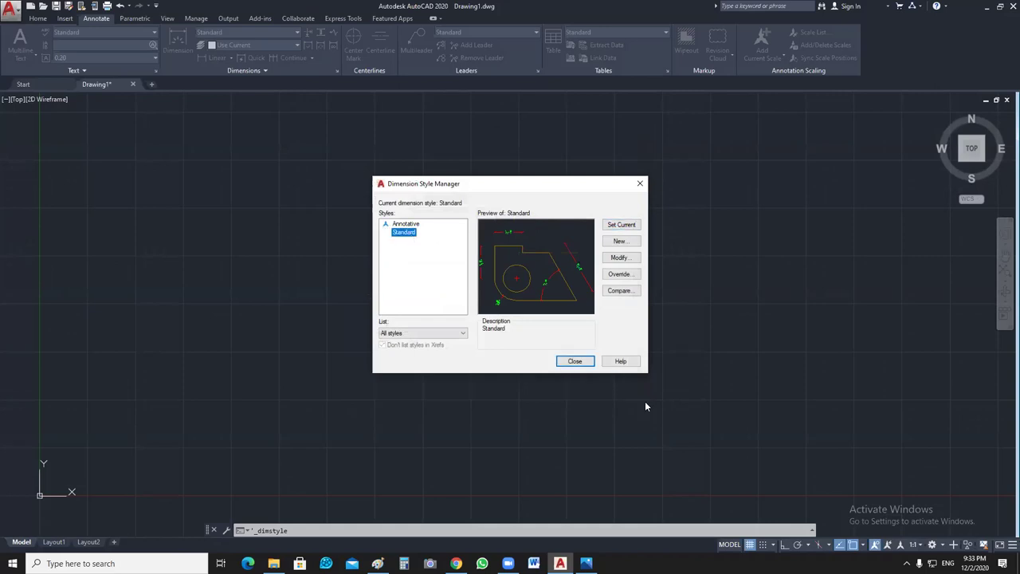
pyautogui.click(581, 363)
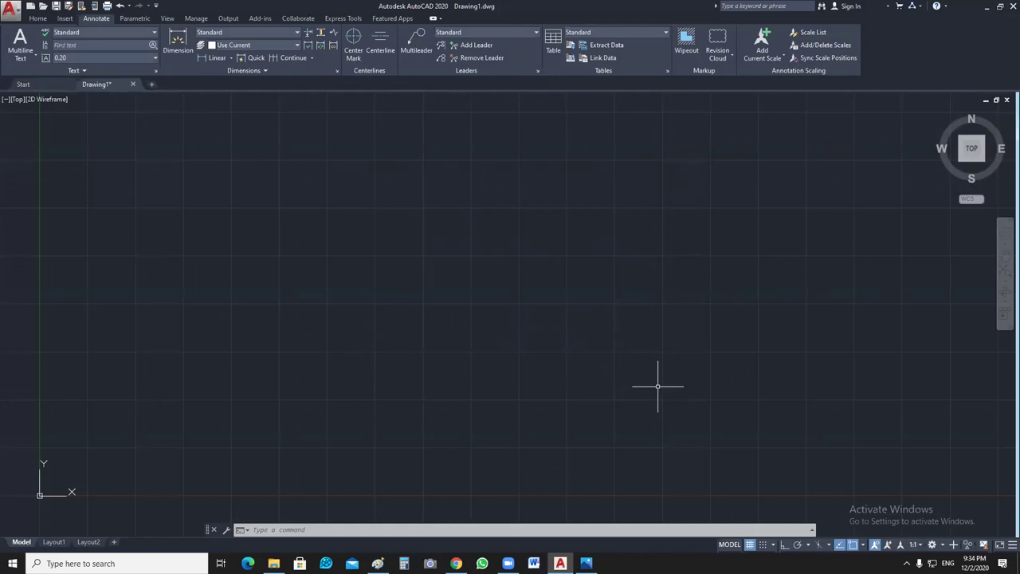
# Step: Drag an empty selection window on the Drawing1 canvas, then switch to the Start page
pyautogui.click(673, 367)
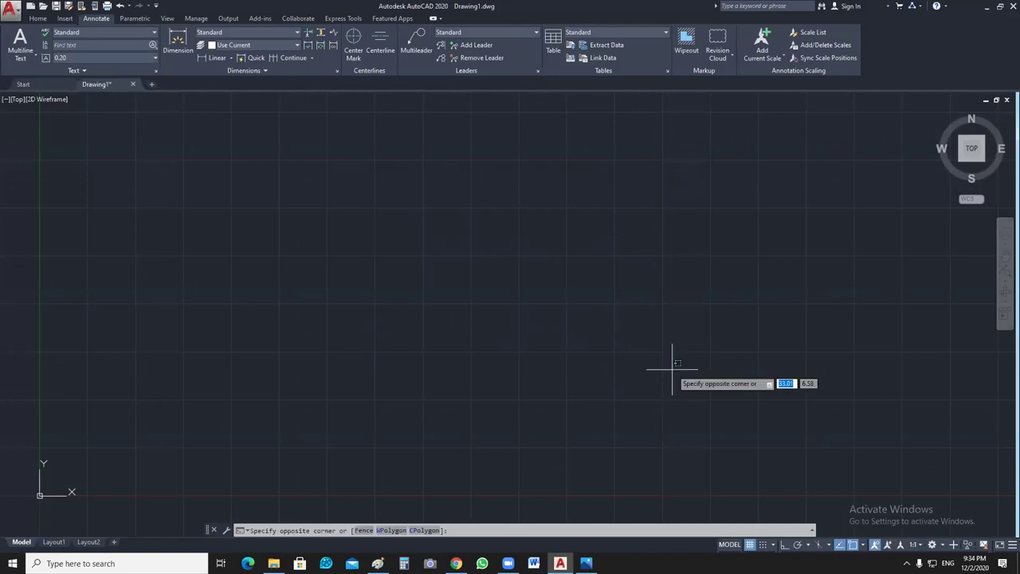
pyautogui.click(671, 368)
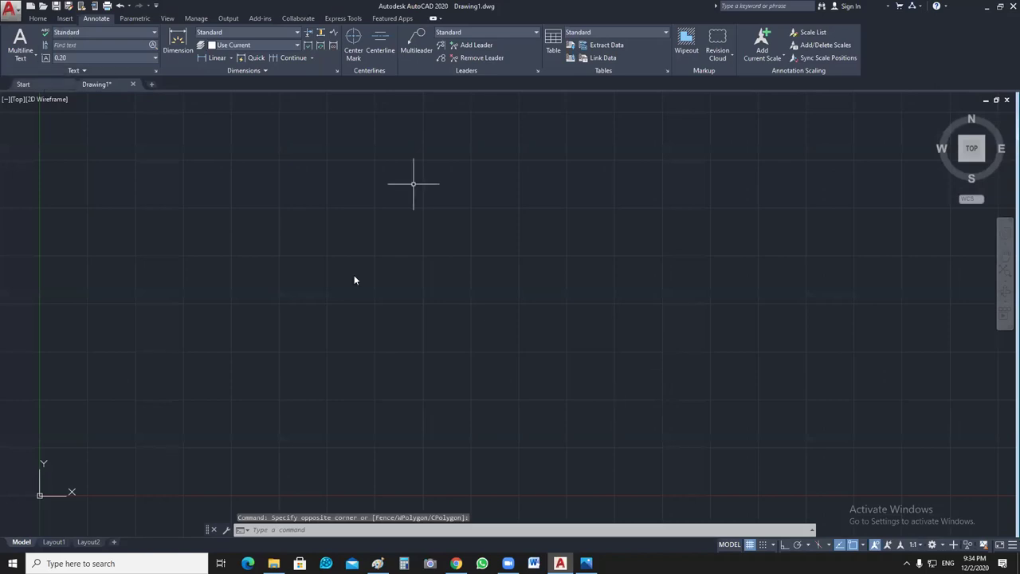
pyautogui.hotkey('ctrl', 'Tab')
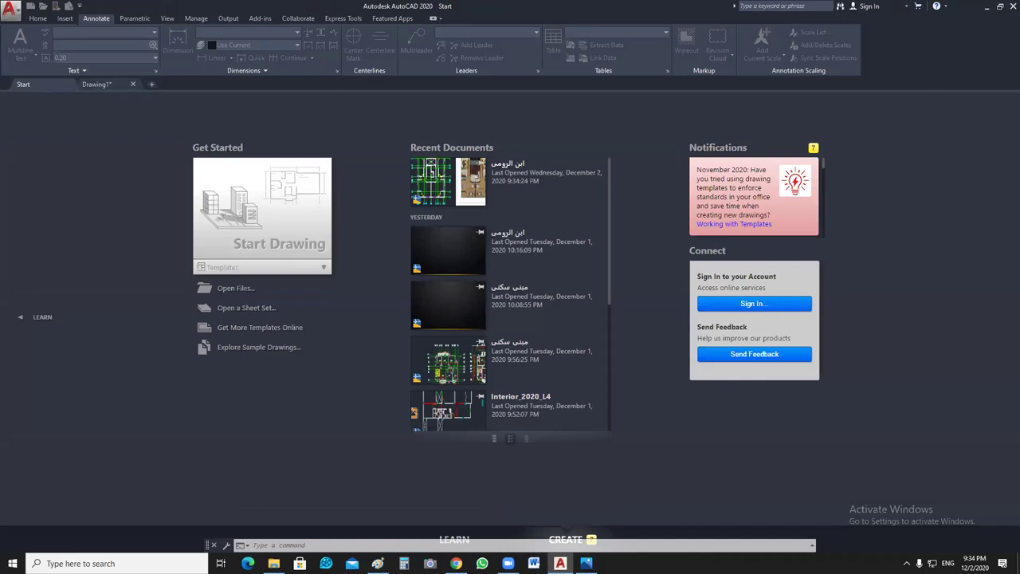
# Step: Switch to the floor plan drawing that holds the reference image
pyautogui.hotkey('ctrl', 'Tab')
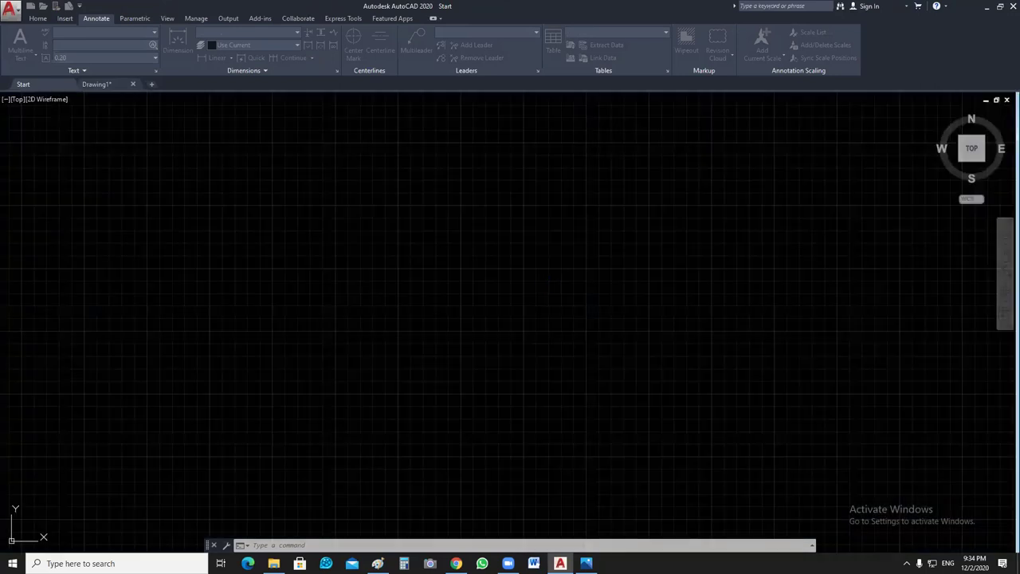
pyautogui.hotkey('ctrl', 'Tab')
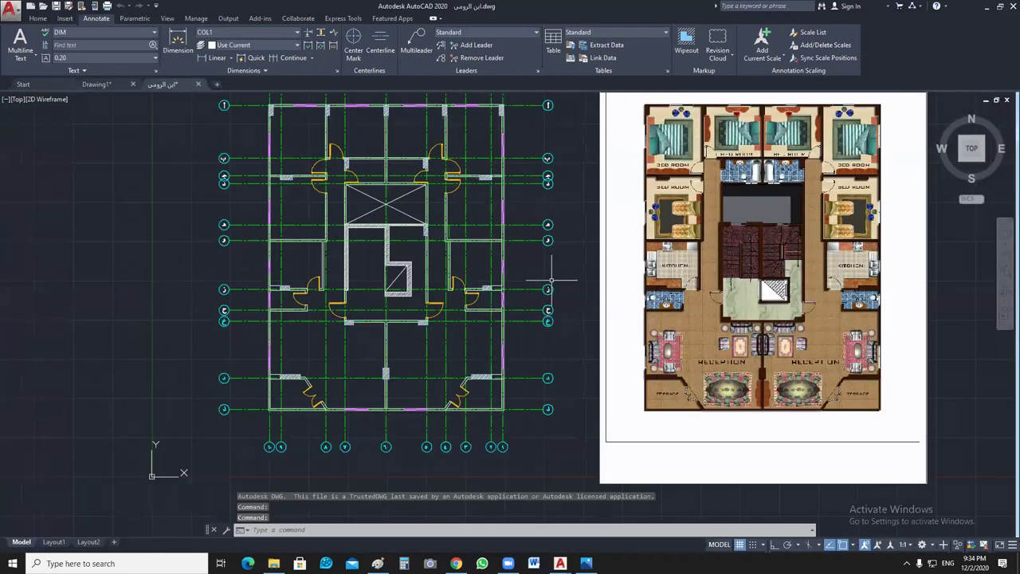
pyautogui.scroll(-3, 441, 250)
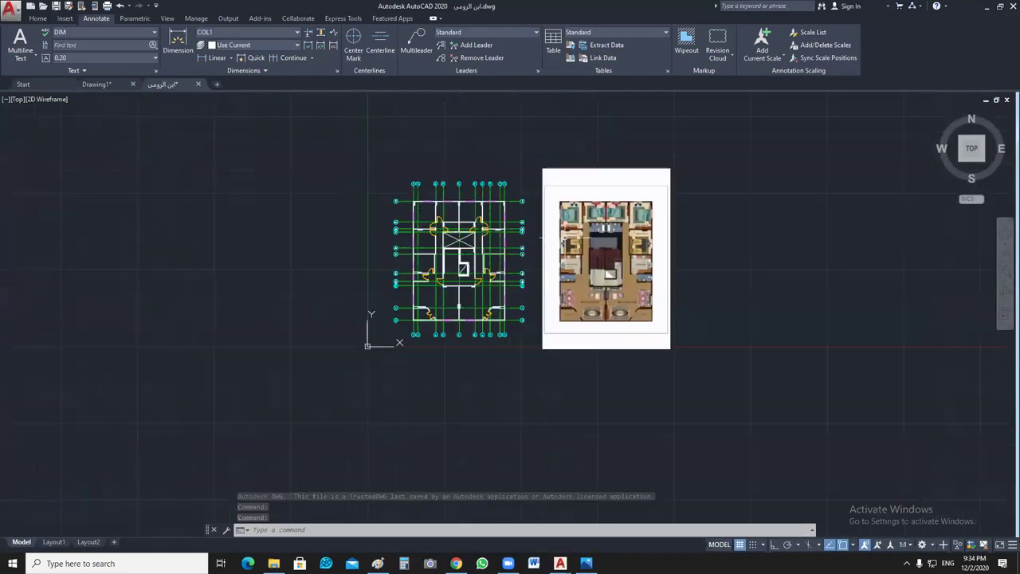
pyautogui.scroll(2, 622, 236)
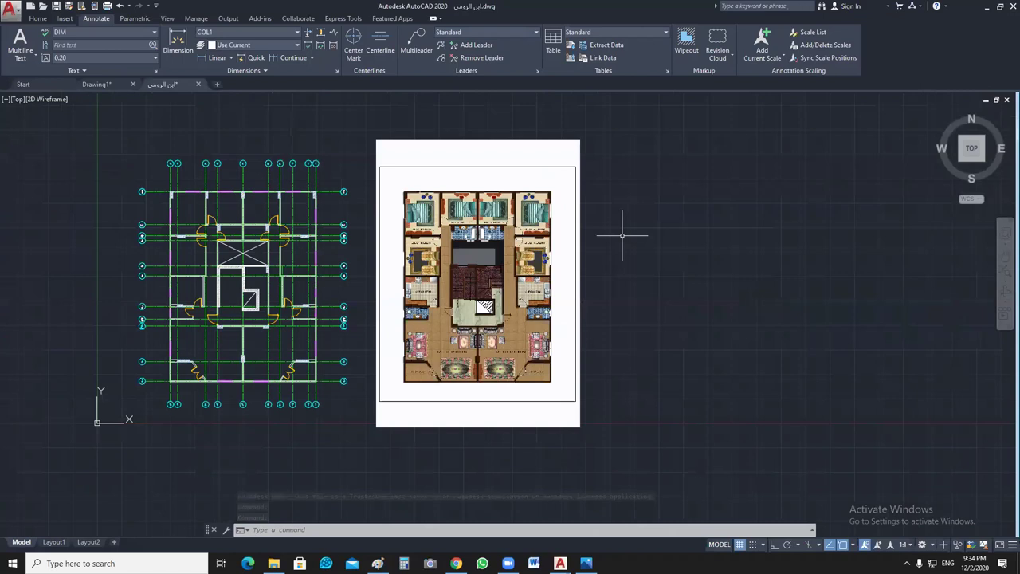
# Step: Move the reference image into empty space right of the plan, then return to Drawing1
pyautogui.click(603, 349)
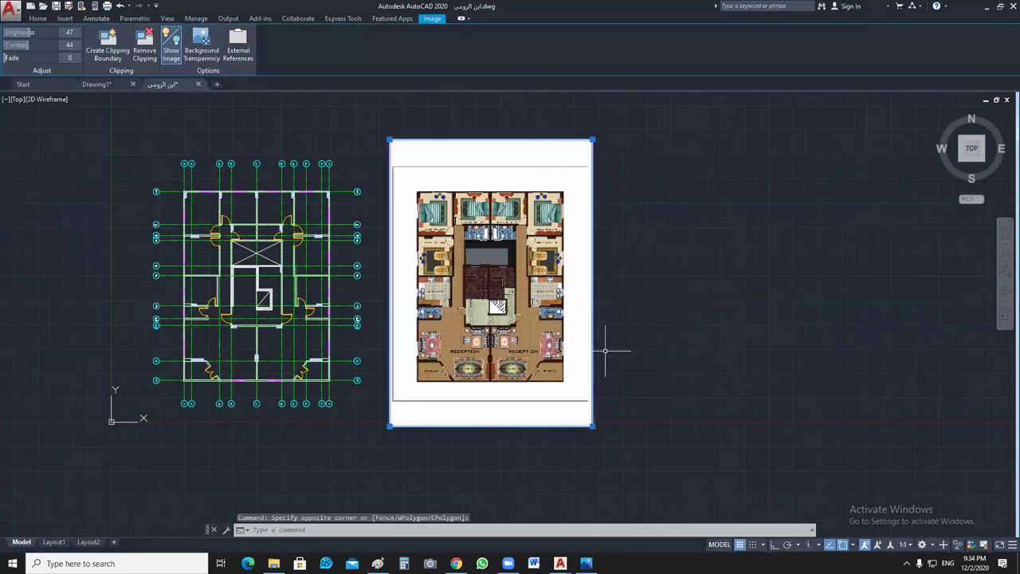
pyautogui.write('m')
pyautogui.press('Return')
pyautogui.click(592, 424)
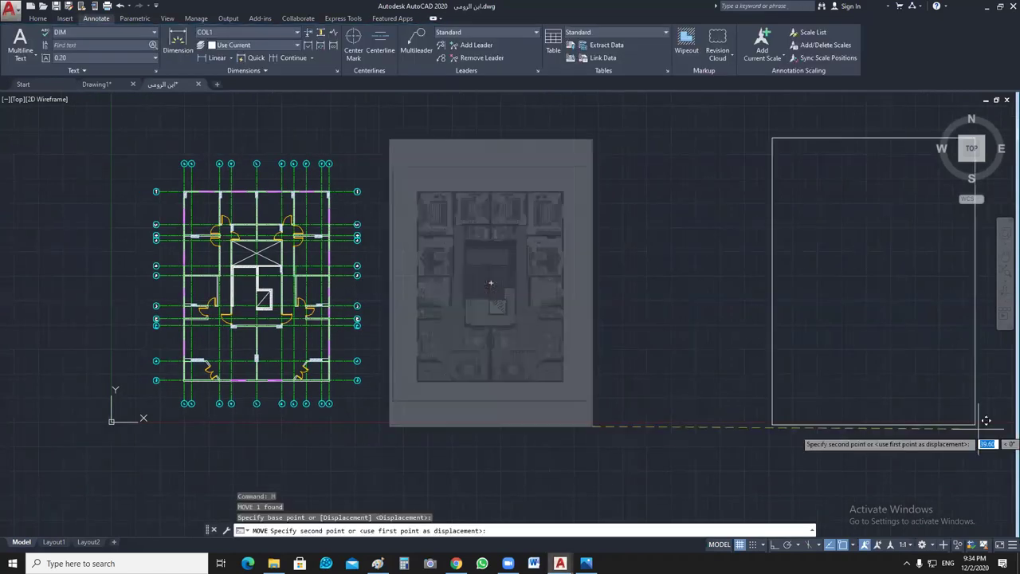
pyautogui.scroll(-2, 757, 441)
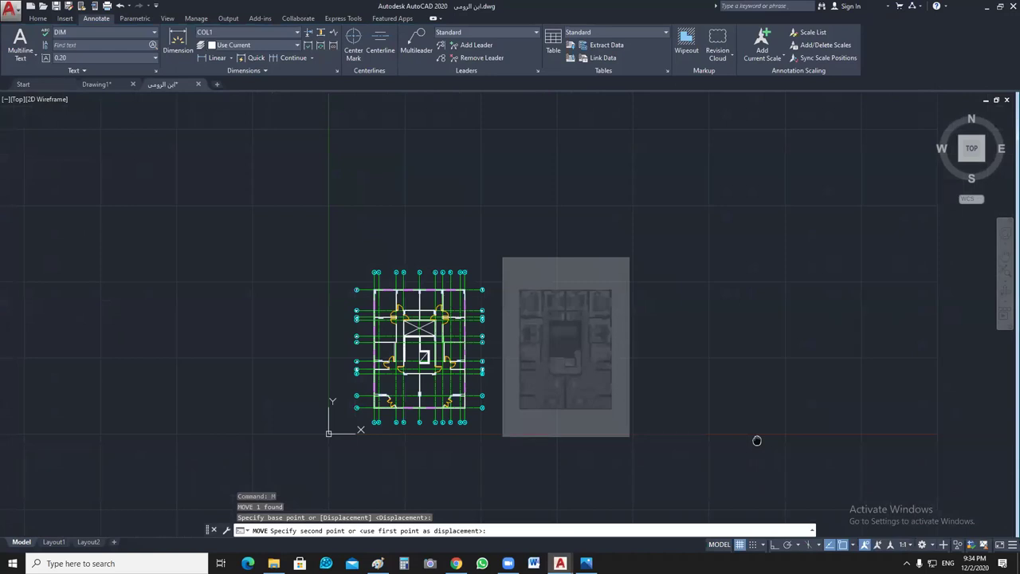
pyautogui.moveTo(757, 441); pyautogui.dragTo(585, 443, button='middle')
pyautogui.click(964, 430)
pyautogui.press('Escape')
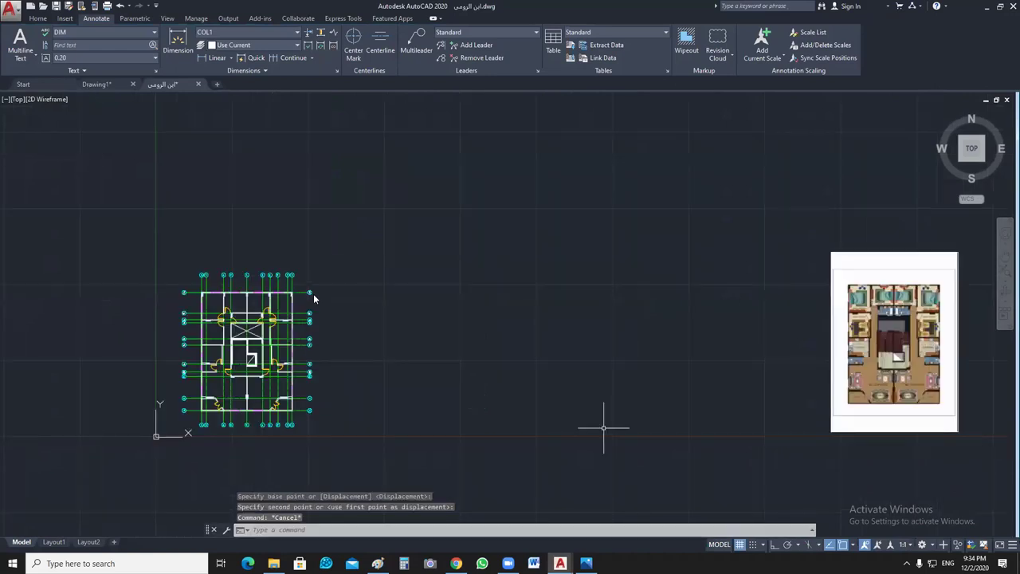
pyautogui.click(100, 84)
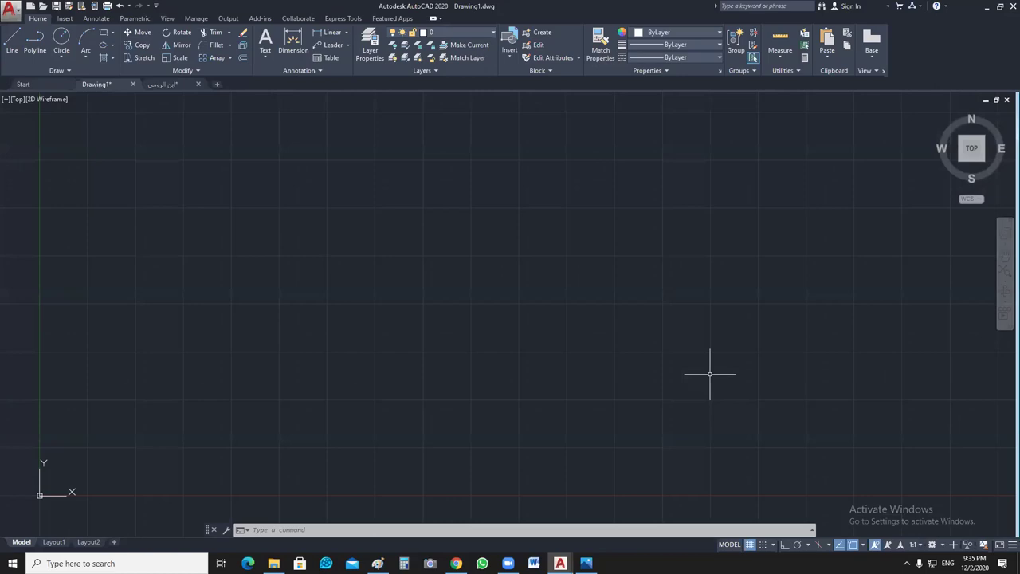
# Step: Confirm in Object Snap Settings that every object snap mode is checked in Drawing1
pyautogui.click(855, 545)
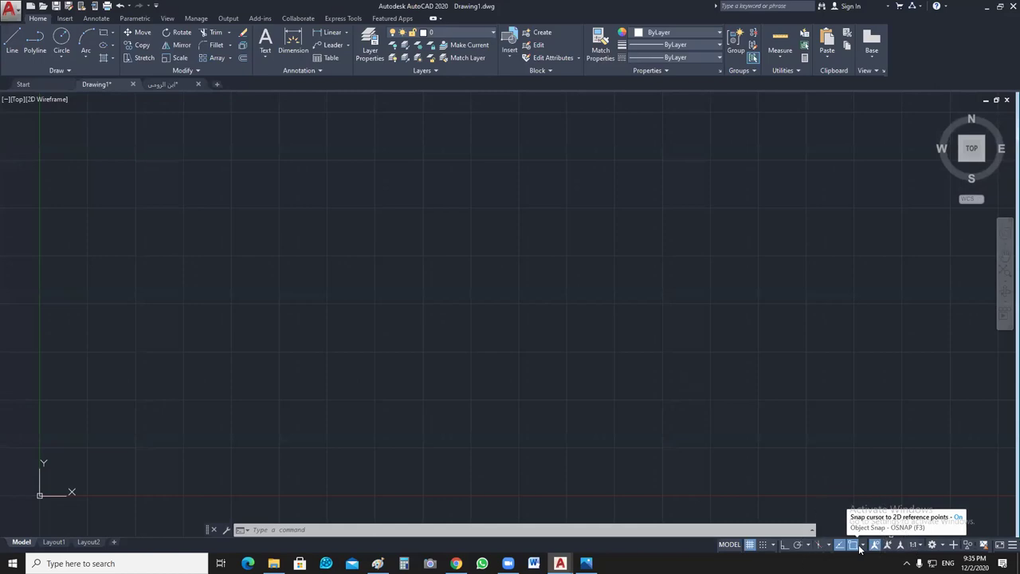
pyautogui.click(863, 545)
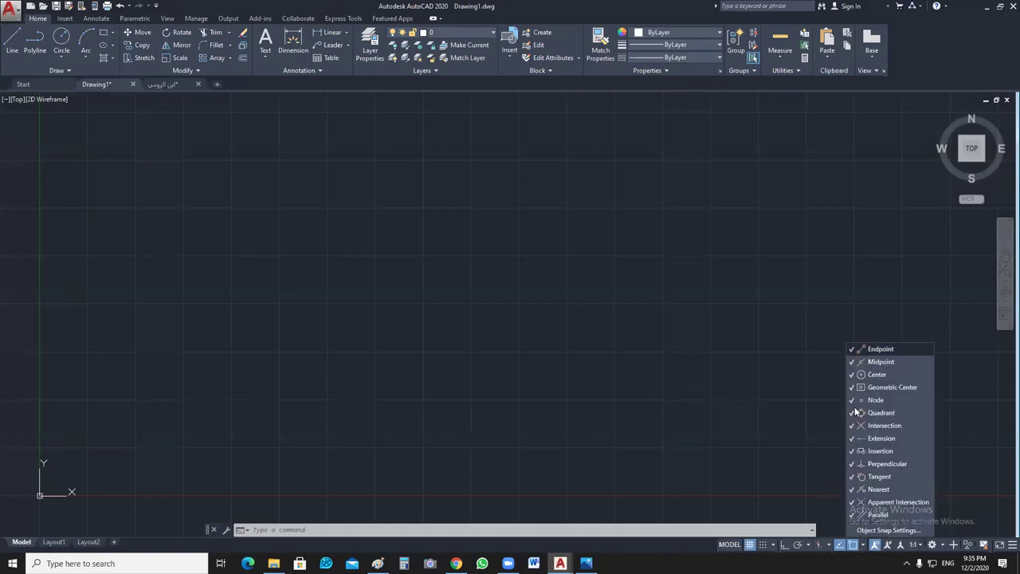
pyautogui.click(871, 530)
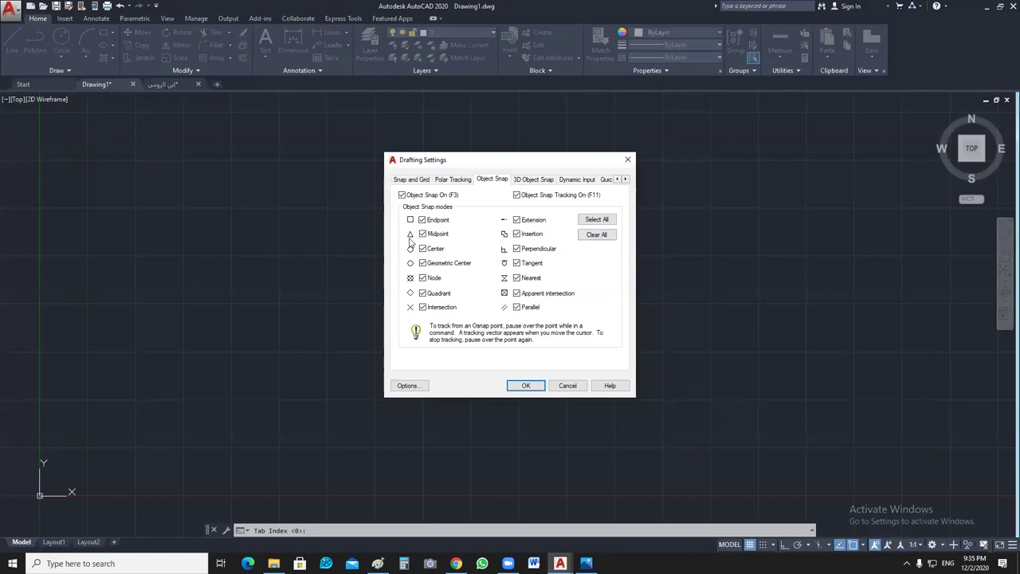
pyautogui.press('Return')
# Step: Recheck the object snap mode list, then go back to the Arabic-named floor plan drawing
pyautogui.click(863, 547)
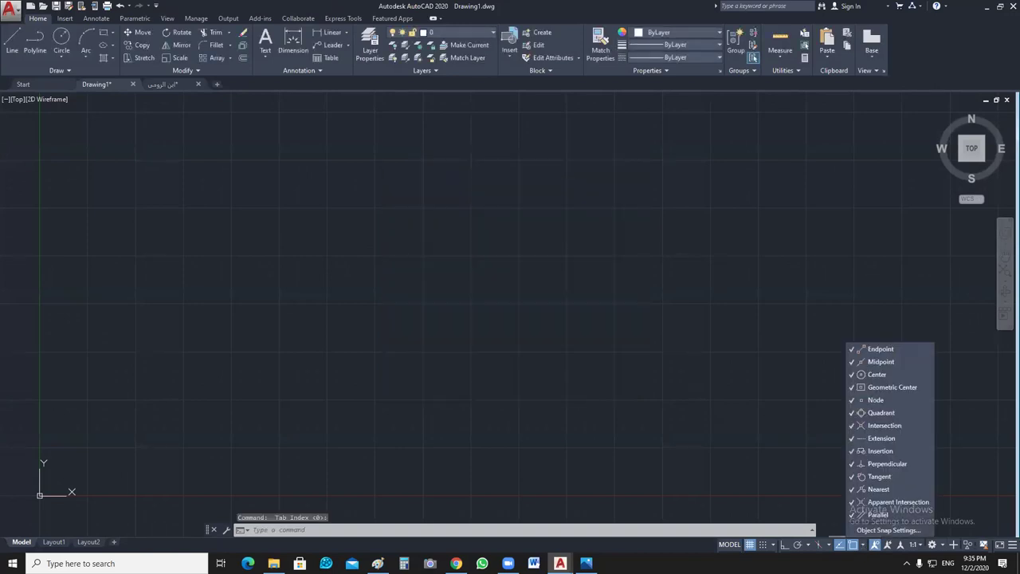
pyautogui.click(768, 416)
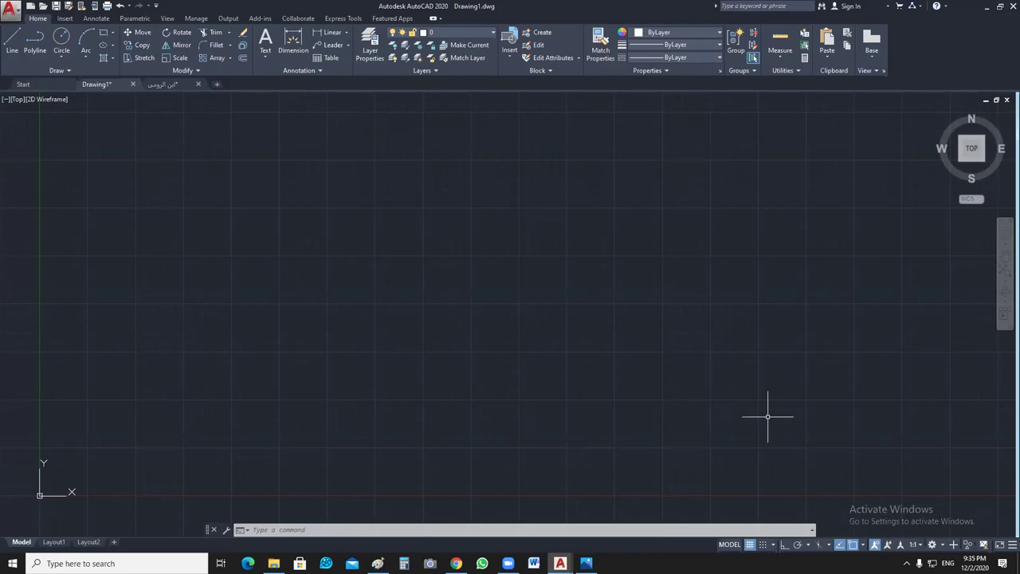
pyautogui.click(862, 544)
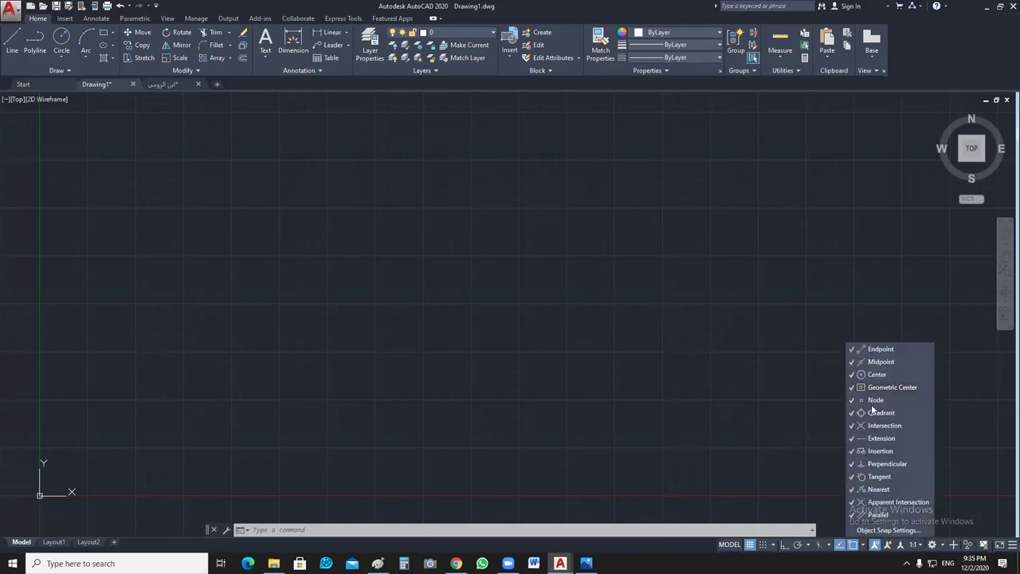
pyautogui.click(763, 433)
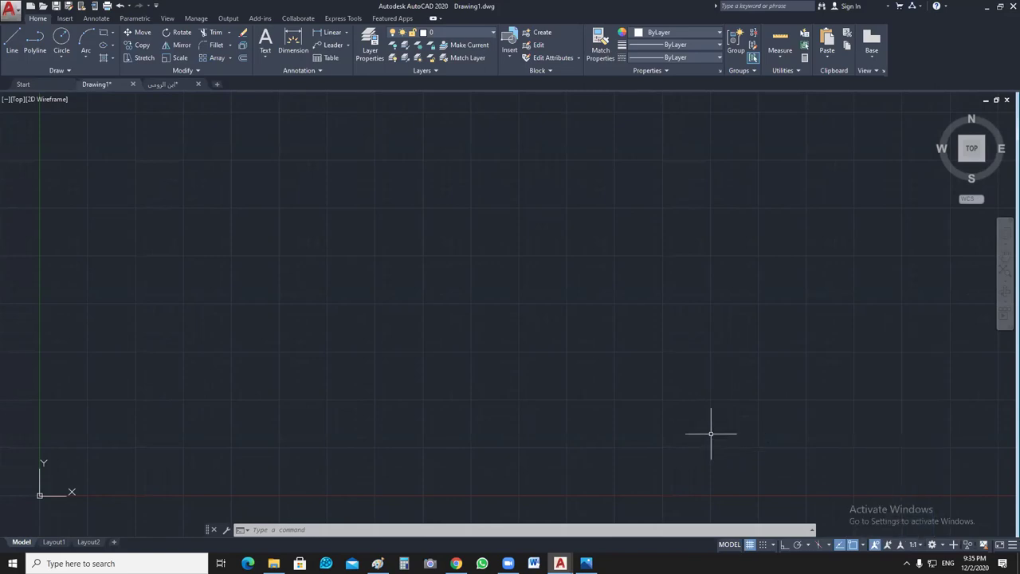
pyautogui.click(169, 83)
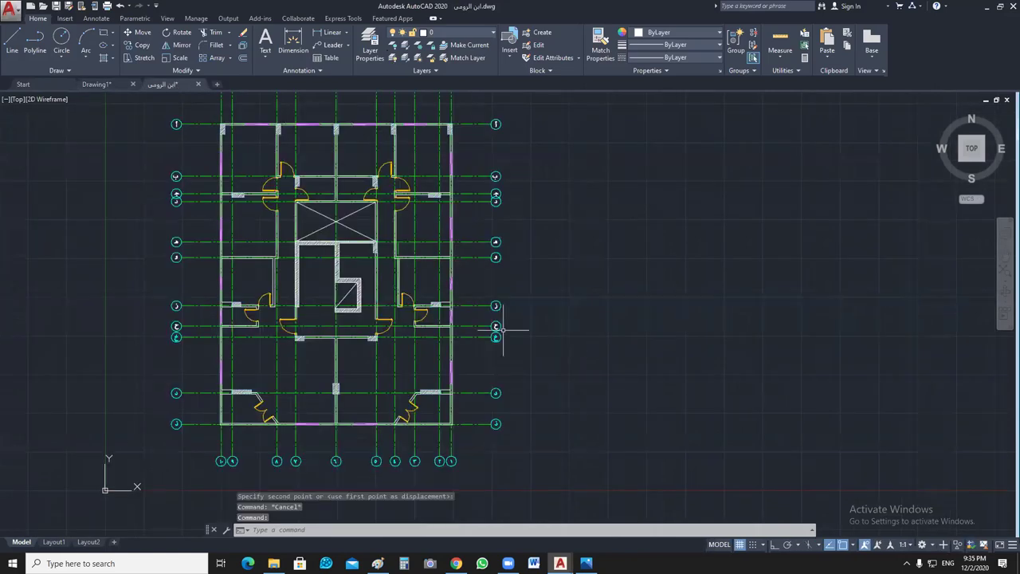
# Step: Turn all floor plan layers back on with LAYON and zoom into the top dimensions
pyautogui.write('layon')
pyautogui.press('Return')
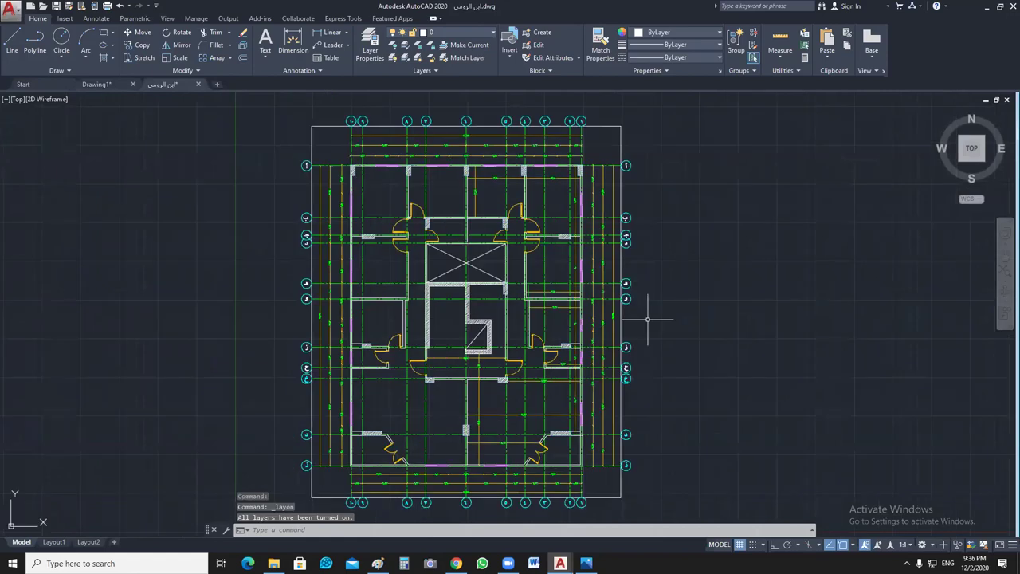
pyautogui.moveTo(666, 324); pyautogui.dragTo(683, 330, button='middle')
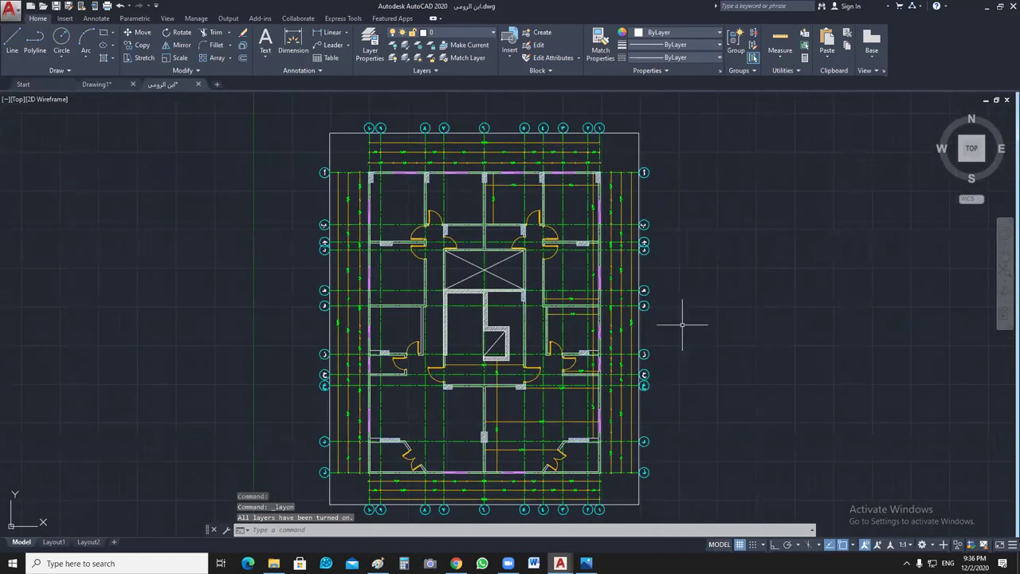
pyautogui.scroll(2, 683, 325)
pyautogui.scroll(3, 608, 213)
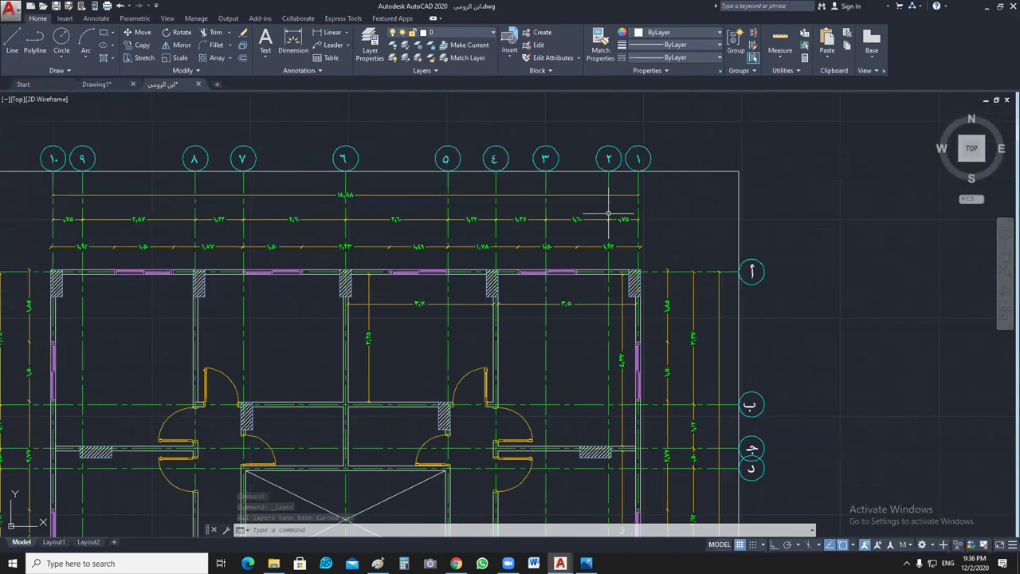
pyautogui.moveTo(608, 213); pyautogui.dragTo(605, 189, button='middle')
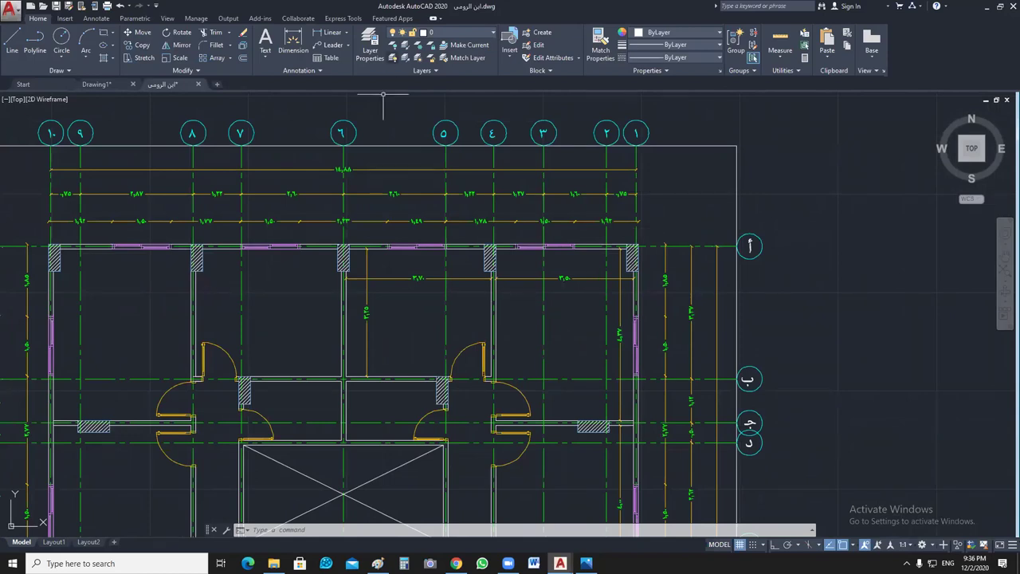
# Step: Turn off the HATCH layer by picking a column hatch
pyautogui.click(392, 45)
pyautogui.click(489, 259)
pyautogui.scroll(6, 490, 263)
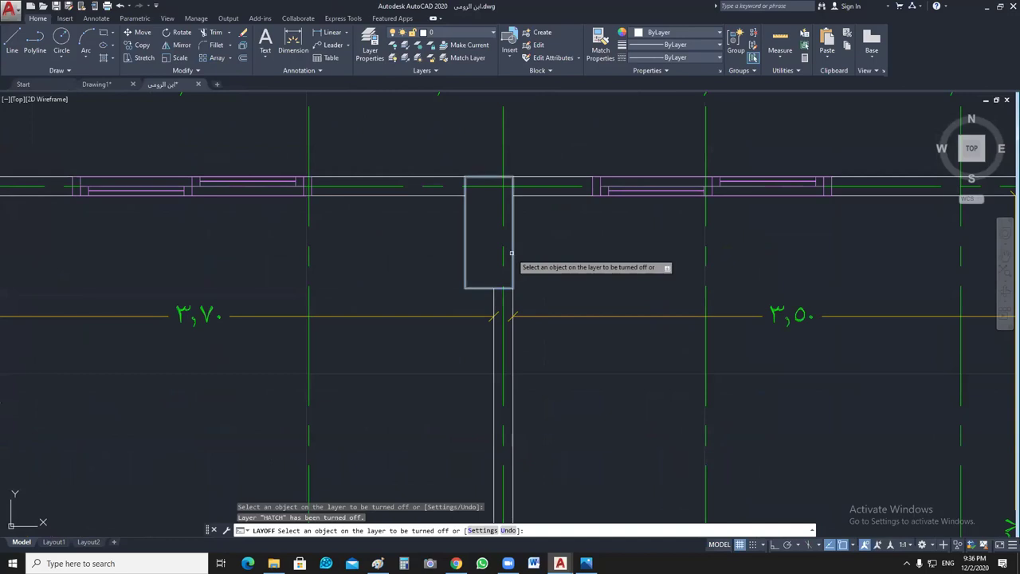
# Step: Turn off the COL, Wall_In, DIM_IN, 0 and Door layers by picking their objects
pyautogui.click(512, 254)
pyautogui.click(514, 315)
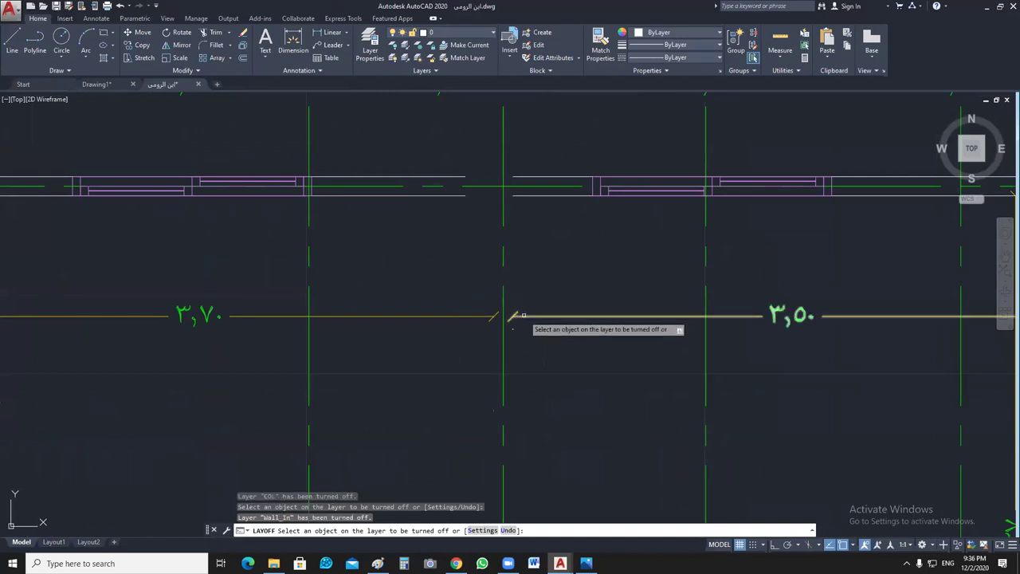
pyautogui.click(524, 315)
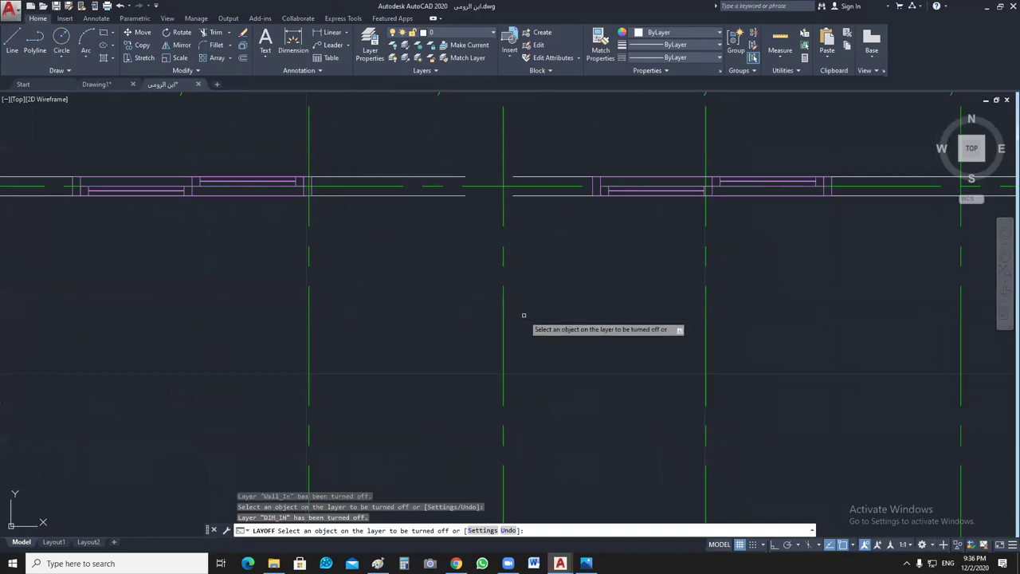
pyautogui.scroll(-2, 532, 264)
pyautogui.click(532, 263)
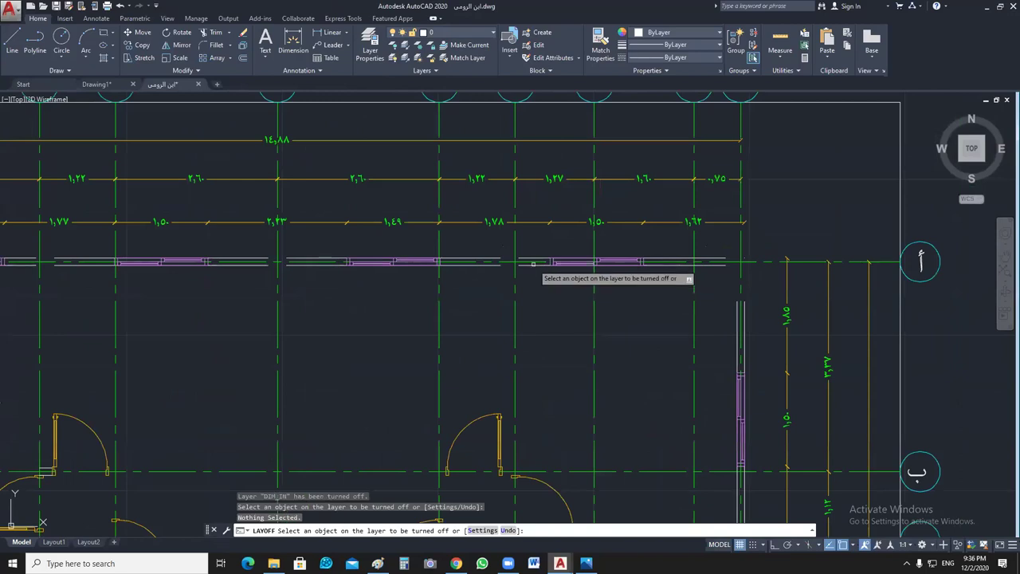
pyautogui.click(562, 263)
pyautogui.write('Y')
pyautogui.press('Return')
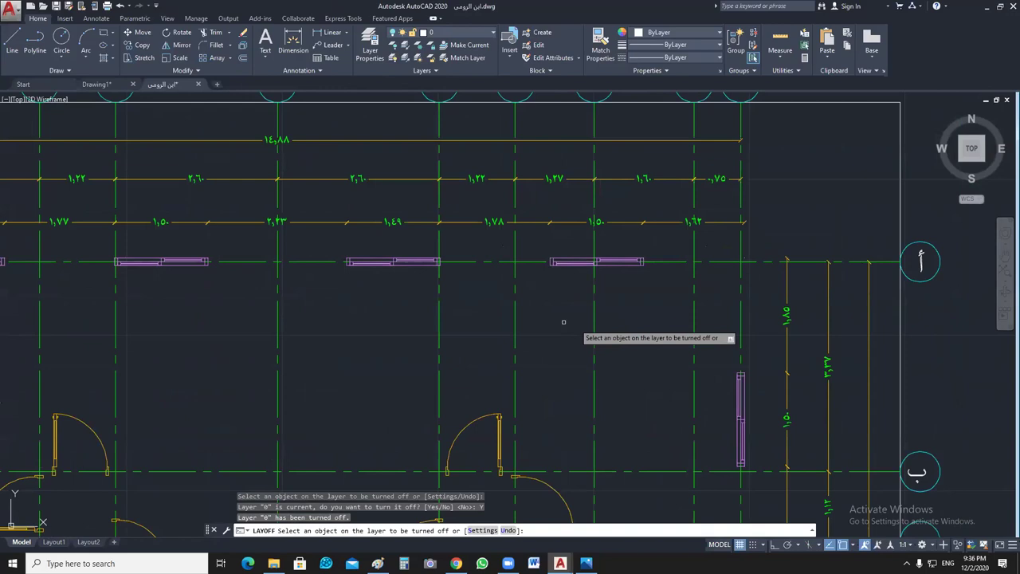
pyautogui.moveTo(483, 431); pyautogui.dragTo(485, 361, button='middle')
pyautogui.click(491, 356)
pyautogui.press('Escape')
pyautogui.press('Escape')
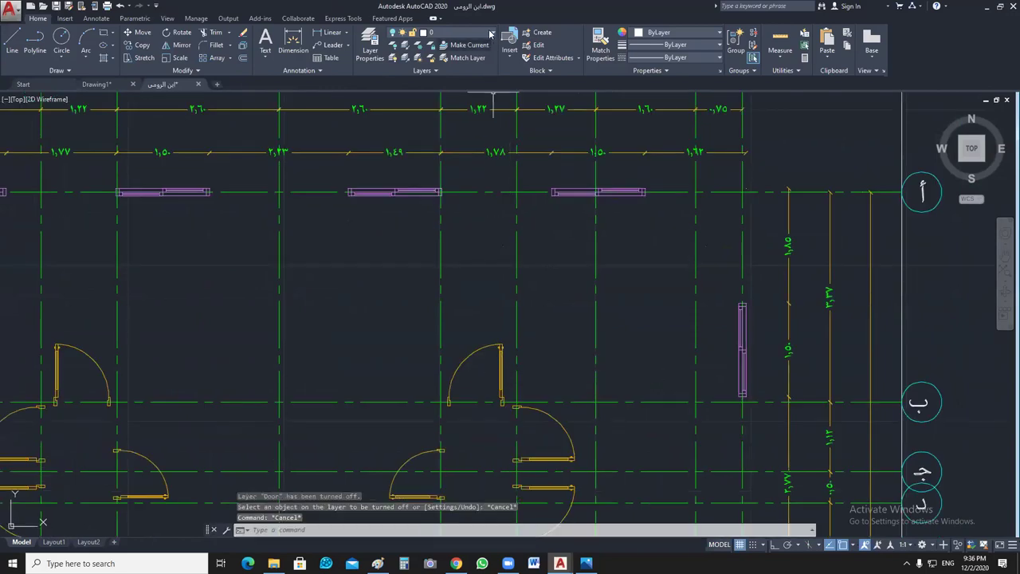
# Step: Turn off the A-DOOR and WIN layers from the Layer dropdown and recentre the grid plan
pyautogui.click(491, 33)
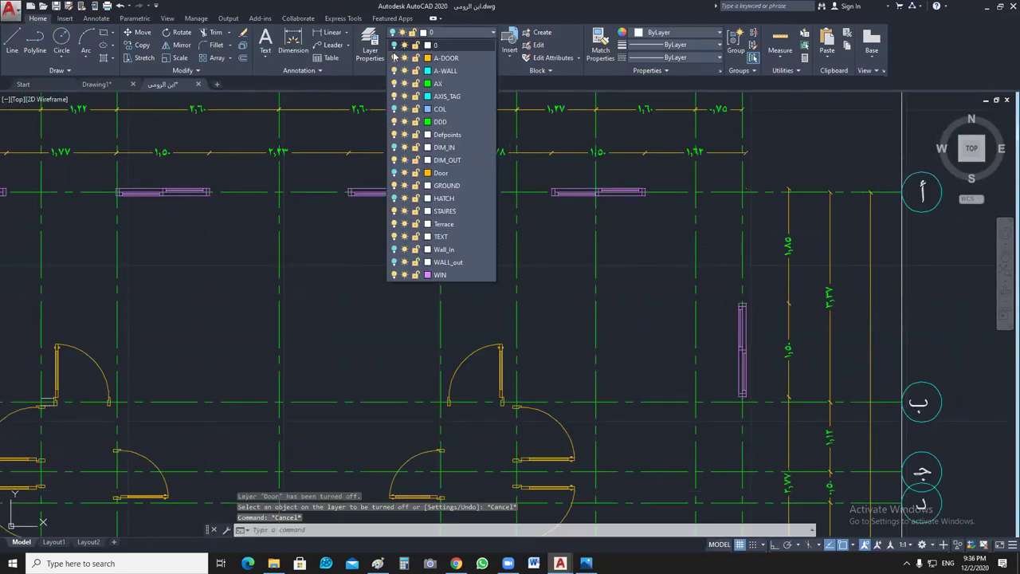
pyautogui.click(394, 57)
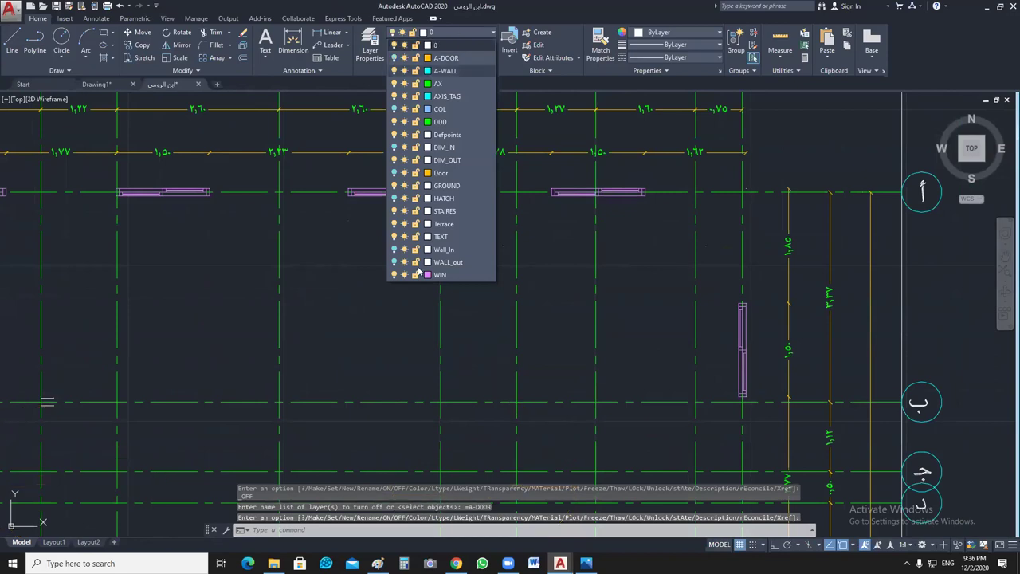
pyautogui.click(394, 274)
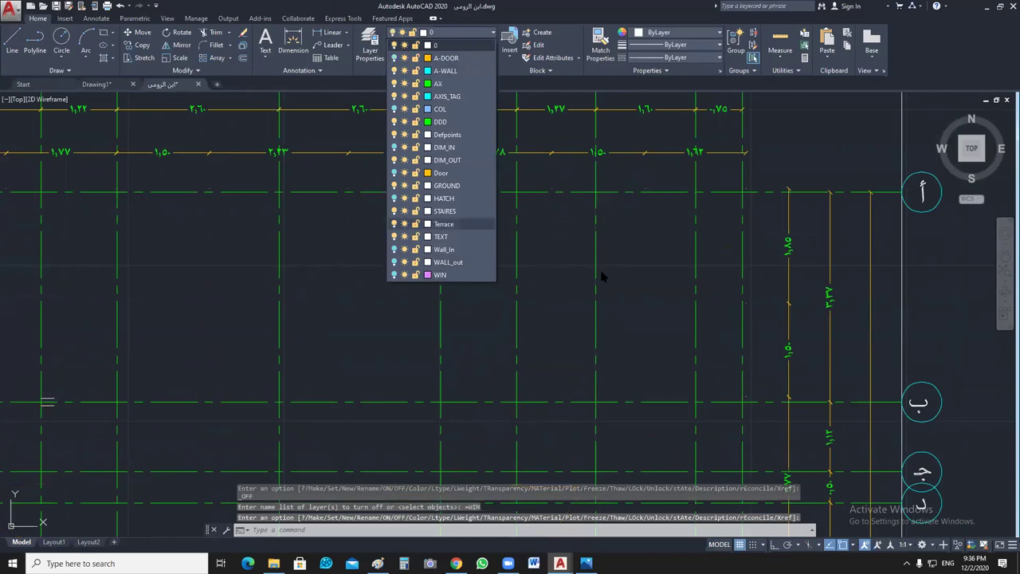
pyautogui.click(579, 278)
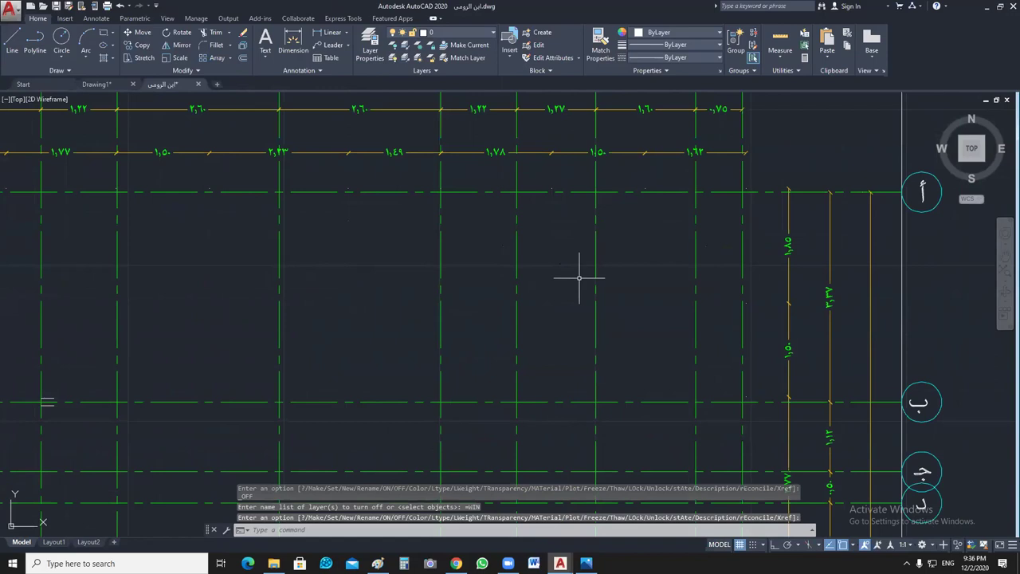
pyautogui.scroll(-5, 519, 210)
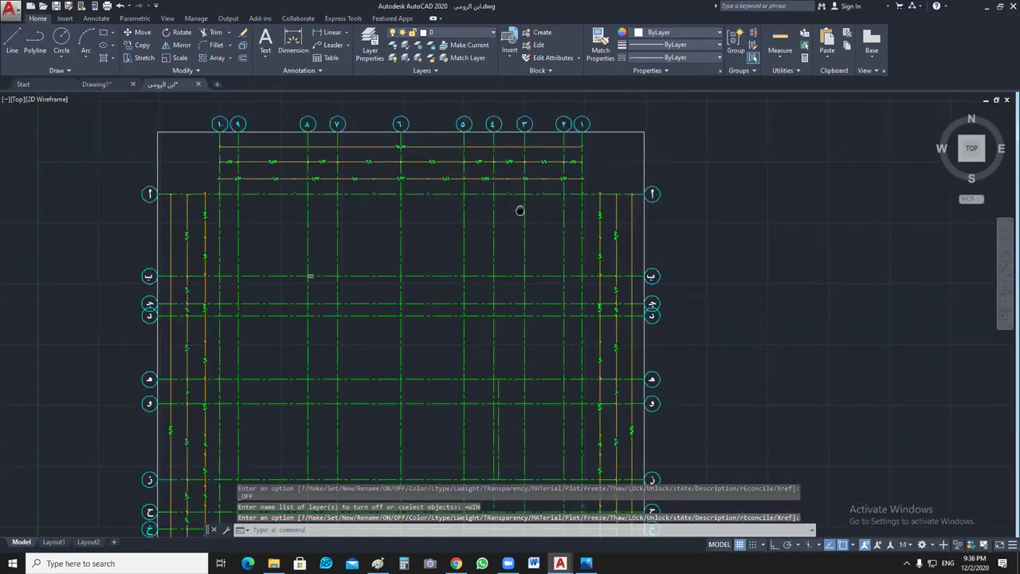
pyautogui.moveTo(520, 210)
pyautogui.mouseDown(button='middle')
pyautogui.moveTo(532, 213)
pyautogui.moveTo(534, 192)
pyautogui.mouseUp(button='middle')
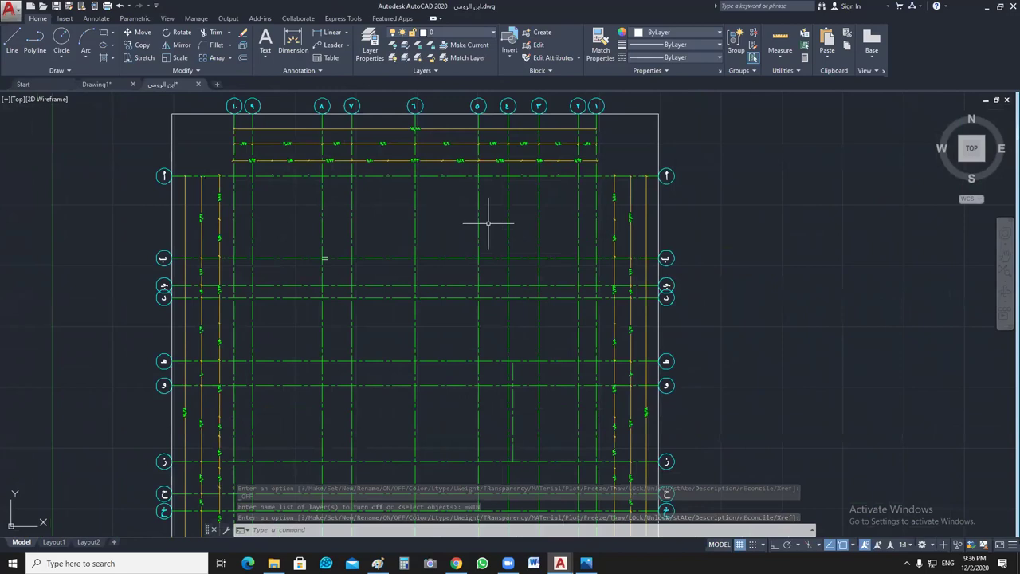
pyautogui.scroll(-2, 486, 221)
pyautogui.write('laylck')
pyautogui.press('Return')
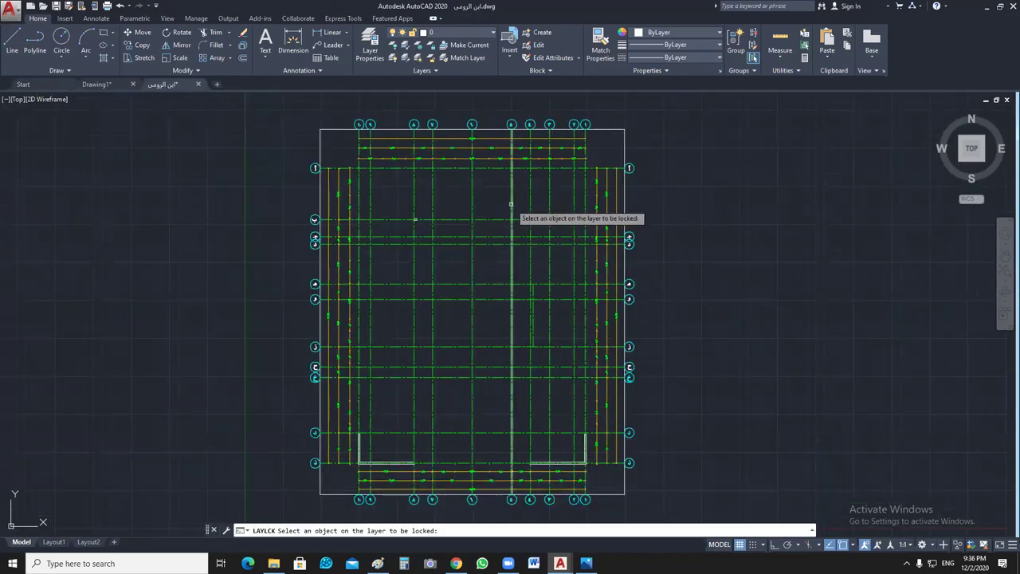
# Step: Lock the AX axis grid layer and select the plan's outer rectangle
pyautogui.click(511, 204)
pyautogui.press('Escape')
pyautogui.click(660, 105)
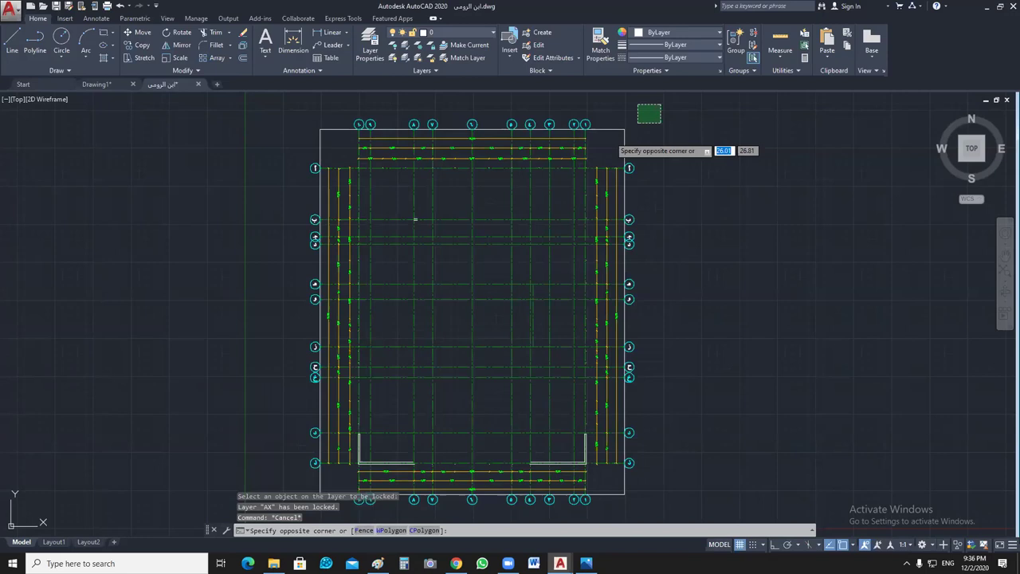
pyautogui.click(644, 494)
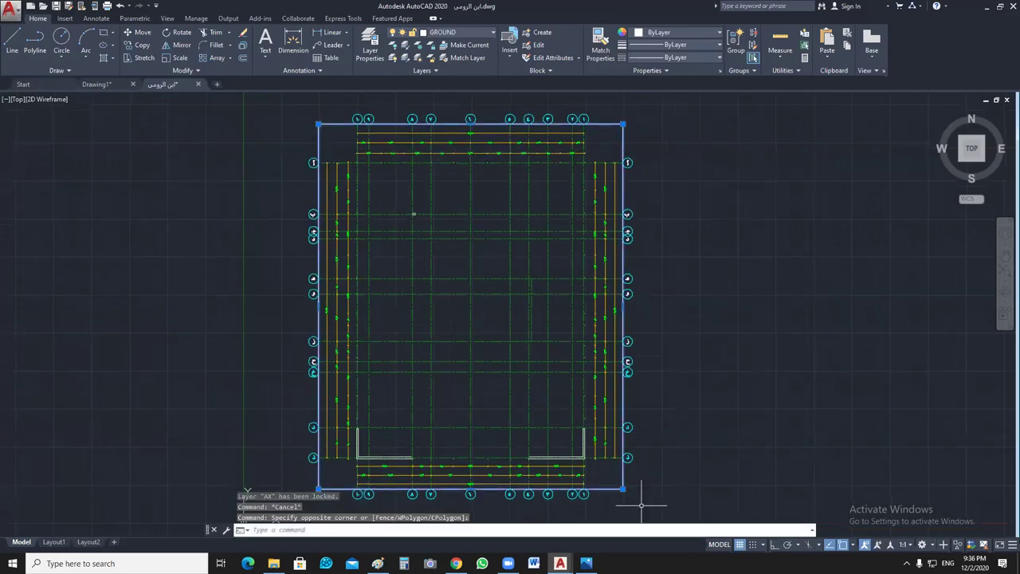
pyautogui.moveTo(623, 490)
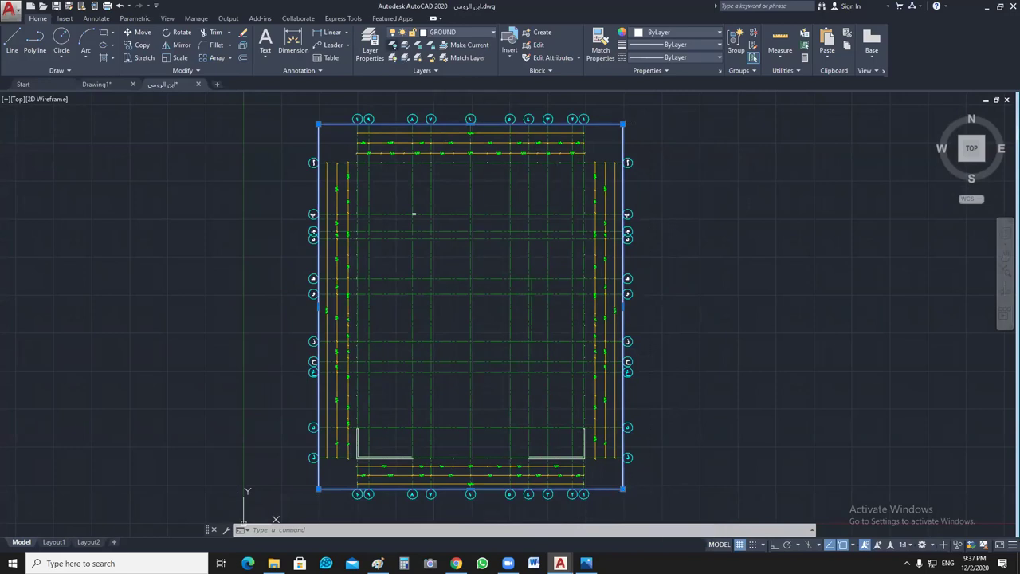
# Step: Turn off the Terrace layer and zoom to the plan's lower-left corner
pyautogui.click(392, 44)
pyautogui.scroll(6, 606, 462)
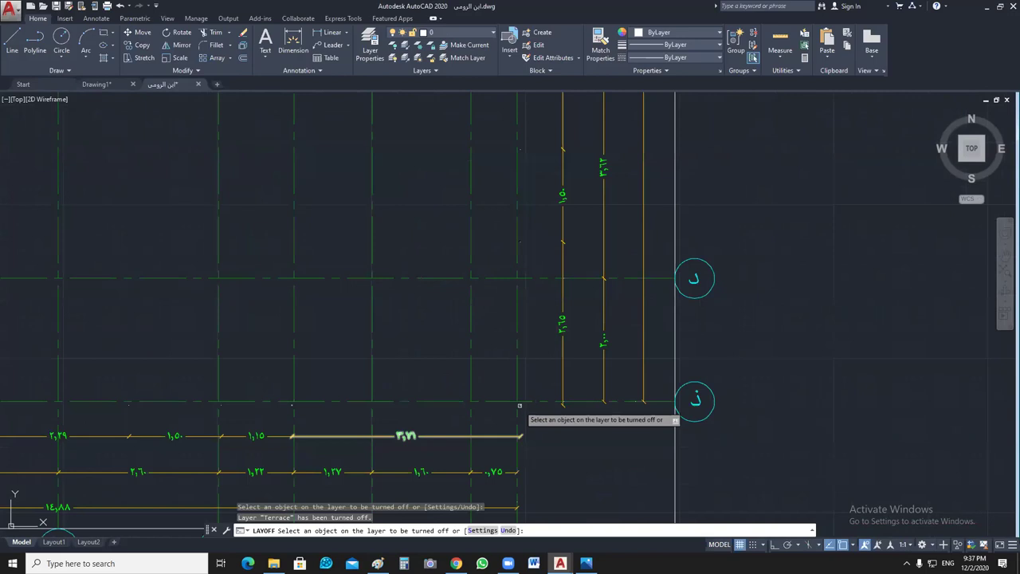
pyautogui.scroll(-5, 437, 355)
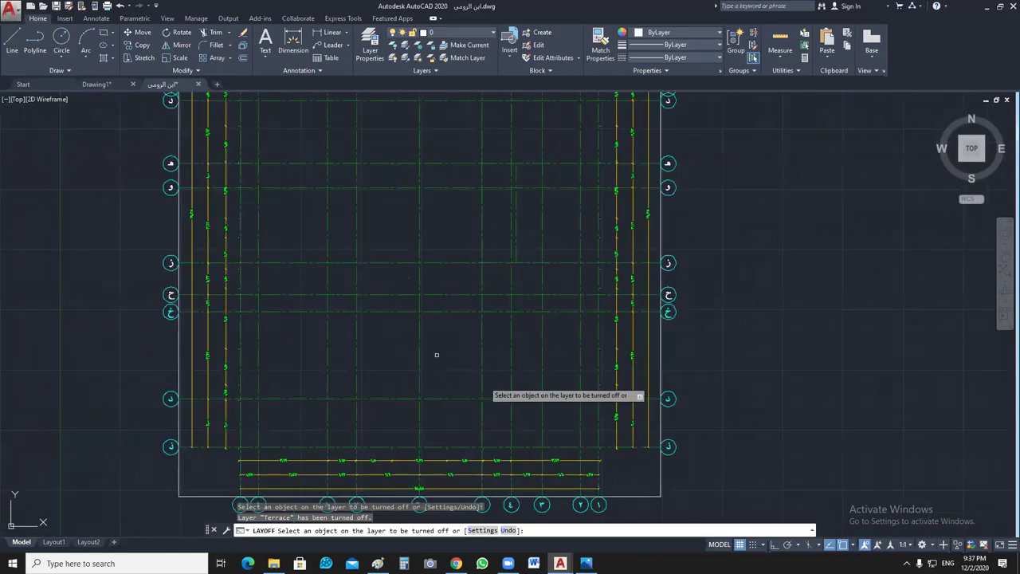
pyautogui.press('Escape')
pyautogui.scroll(-3, 507, 294)
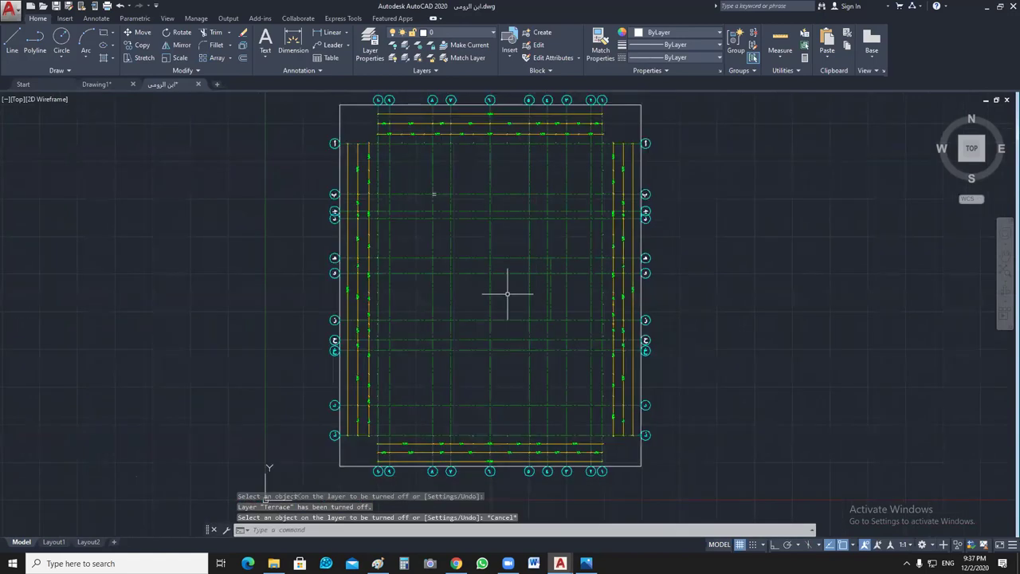
pyautogui.moveTo(614, 328); pyautogui.dragTo(603, 322, button='middle')
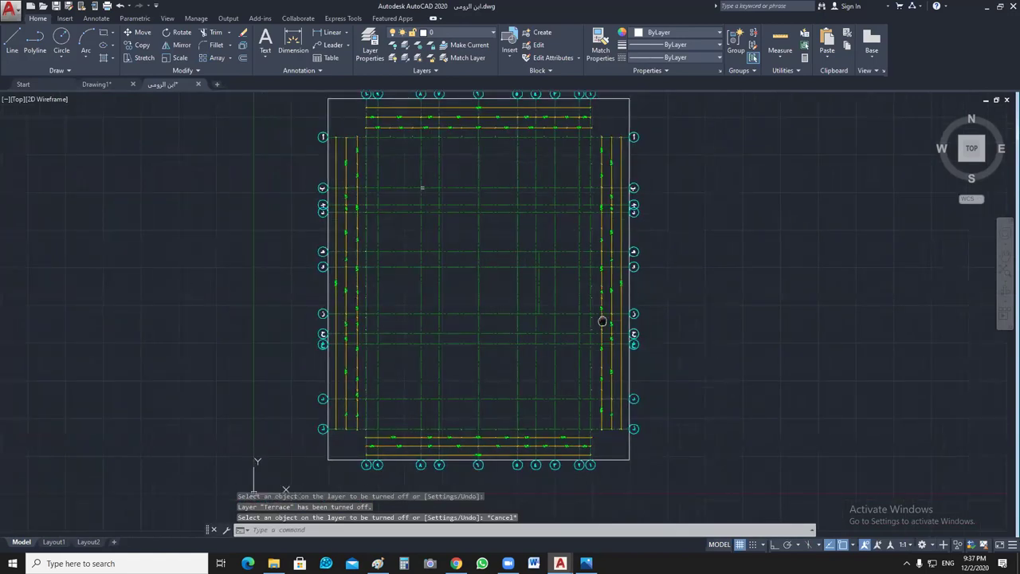
pyautogui.scroll(5, 348, 316)
pyautogui.moveTo(348, 317); pyautogui.dragTo(338, 306, button='middle')
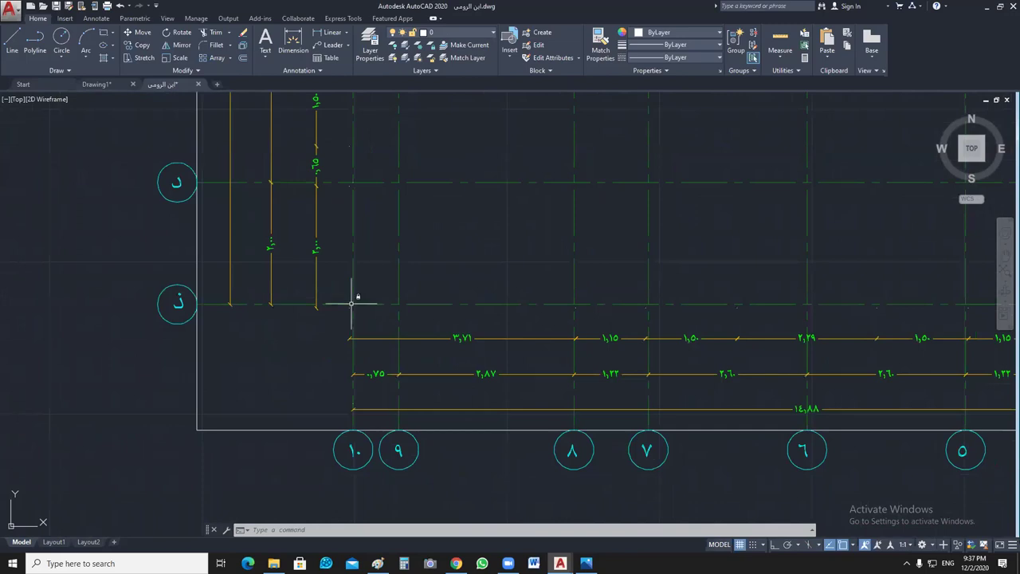
pyautogui.scroll(5, 352, 304)
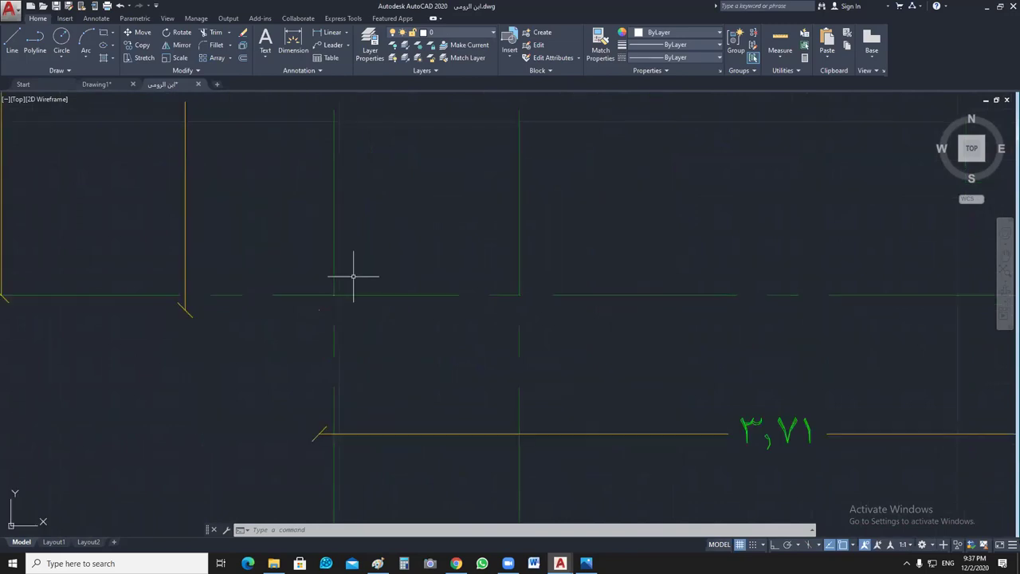
# Step: Draw a small circle centred on the intersection of axis 10 and axis ذ
pyautogui.write('c')
pyautogui.press('Return')
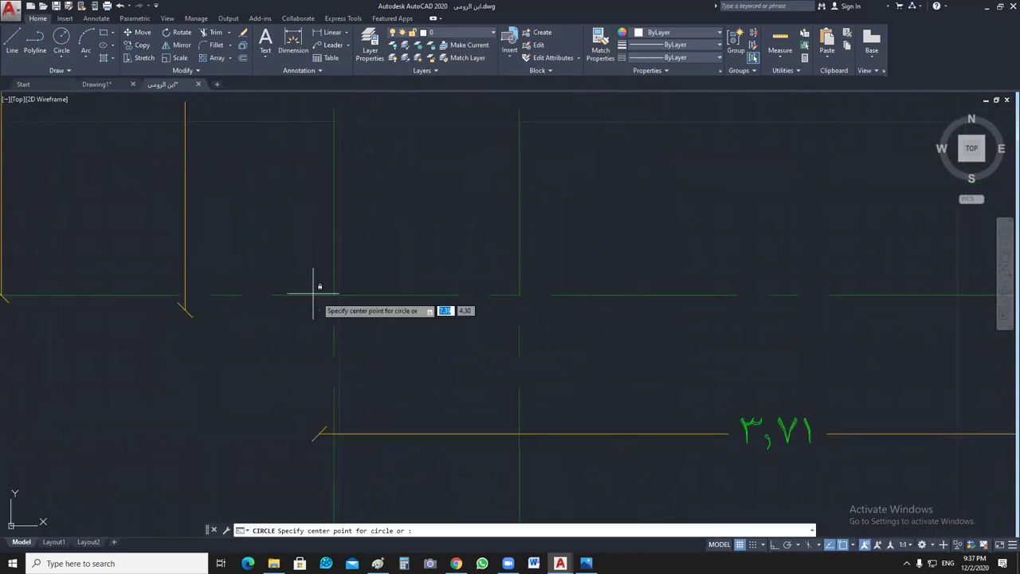
pyautogui.click(334, 295)
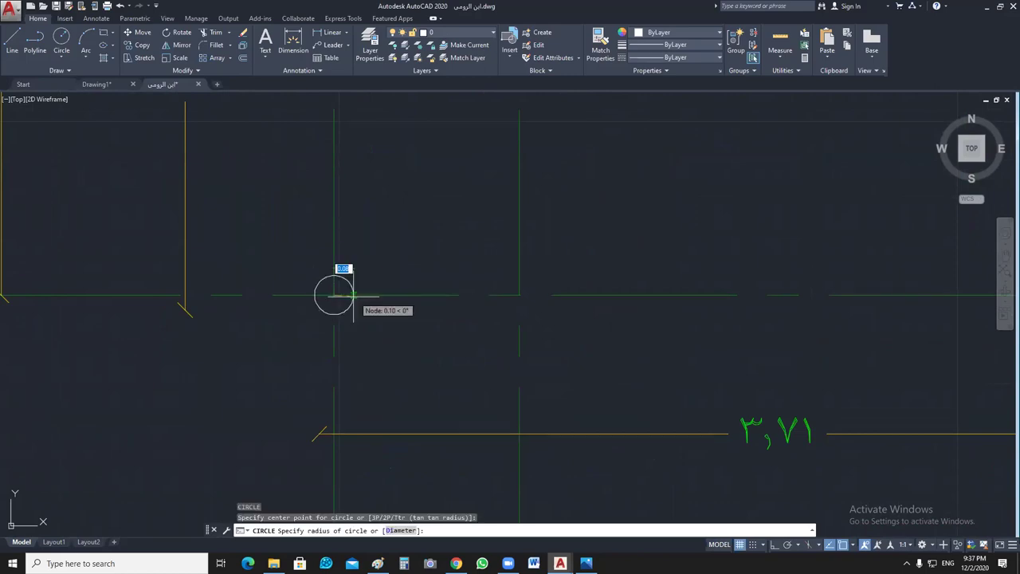
pyautogui.click(351, 300)
pyautogui.scroll(-3, 381, 321)
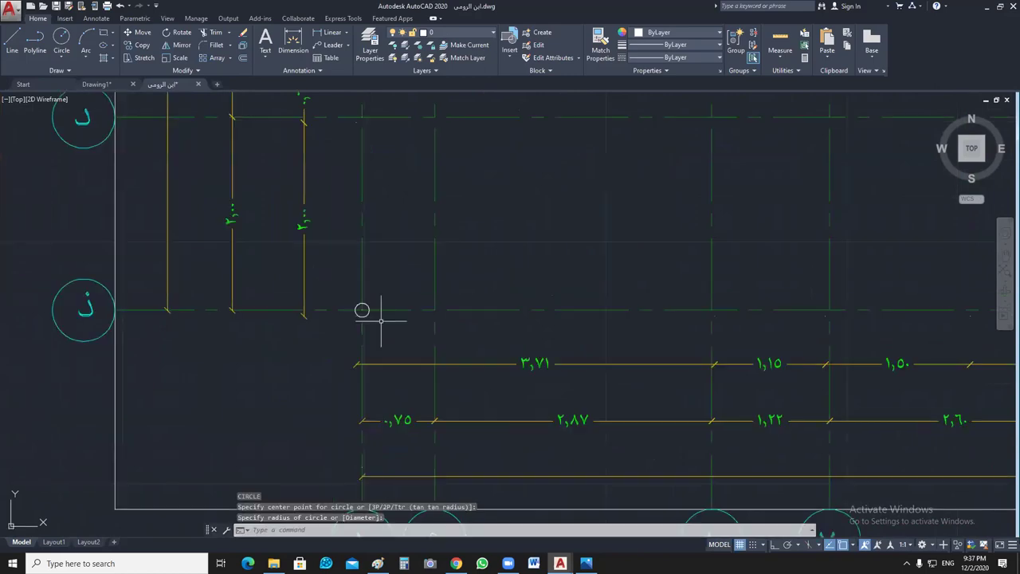
pyautogui.scroll(-4, 303, 296)
pyautogui.scroll(-2, 345, 351)
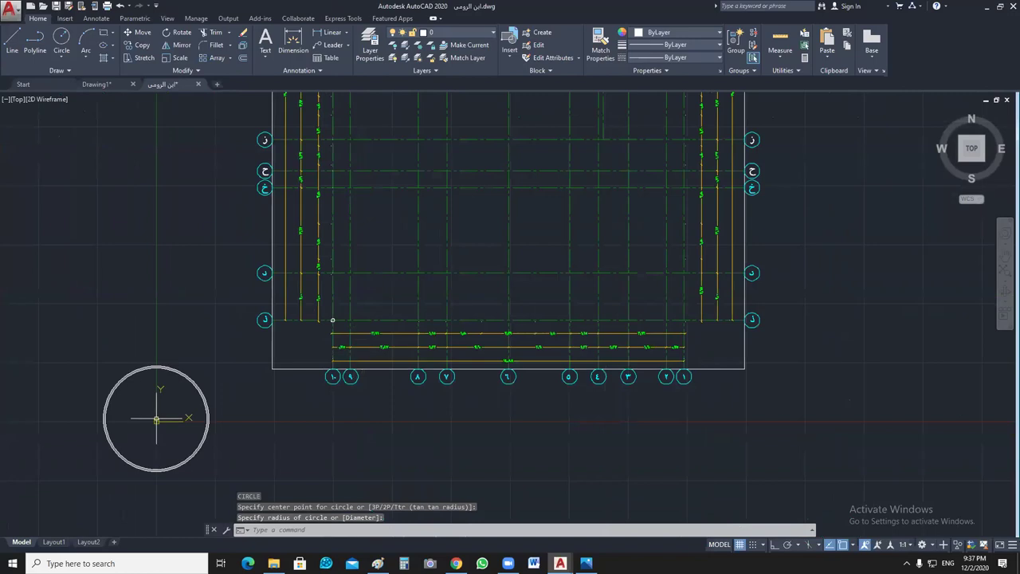
pyautogui.press('Escape')
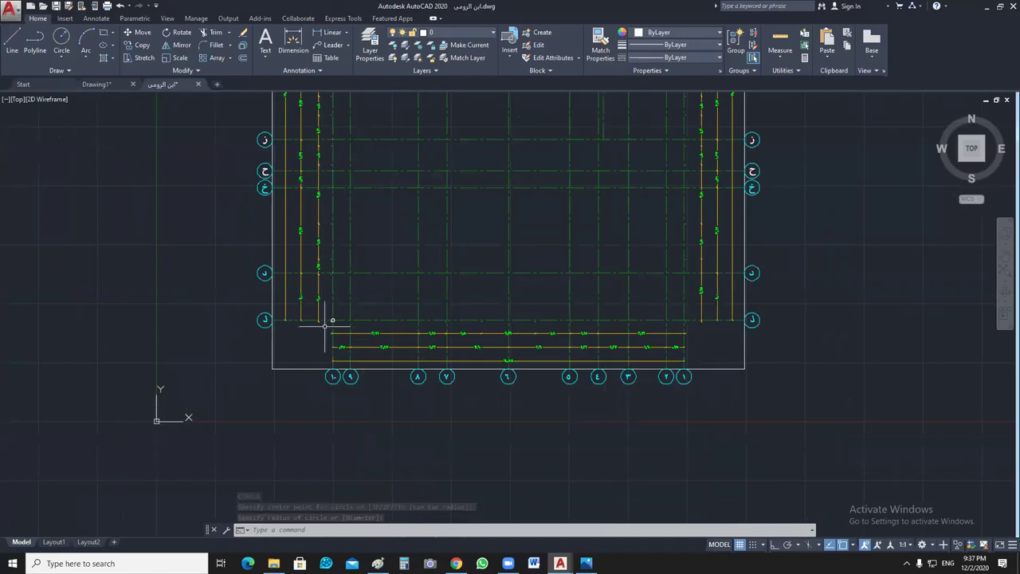
# Step: Pan and zoom across the plan to inspect the lower dimension rows
pyautogui.scroll(4, 325, 326)
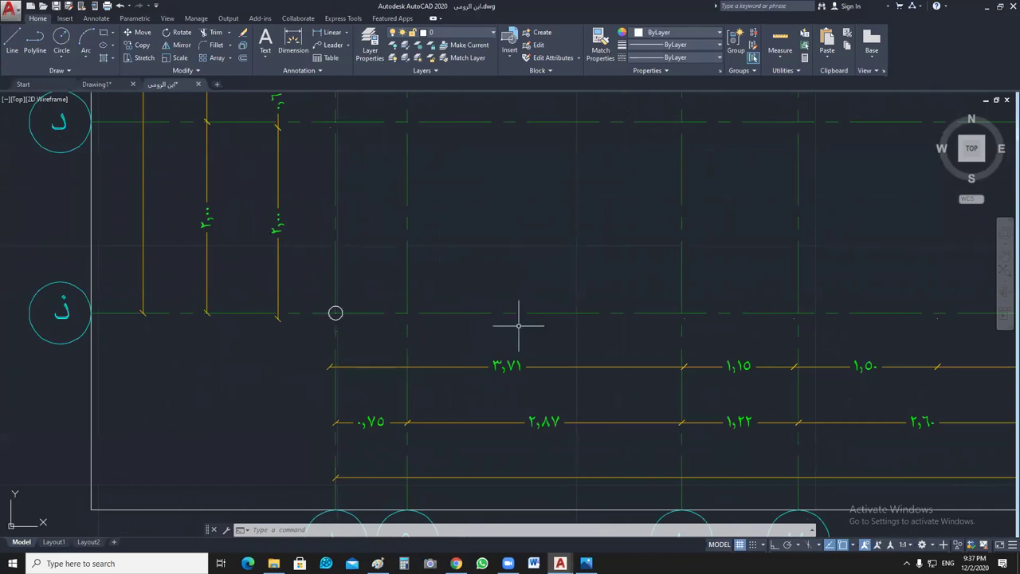
pyautogui.scroll(-4, 518, 325)
pyautogui.moveTo(801, 353); pyautogui.dragTo(527, 326, button='middle')
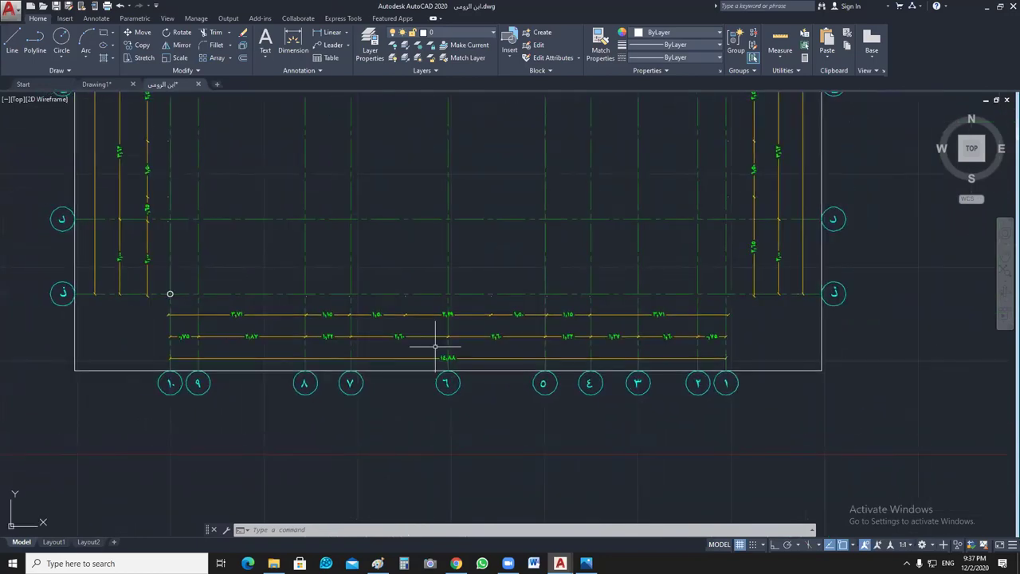
pyautogui.scroll(4, 172, 327)
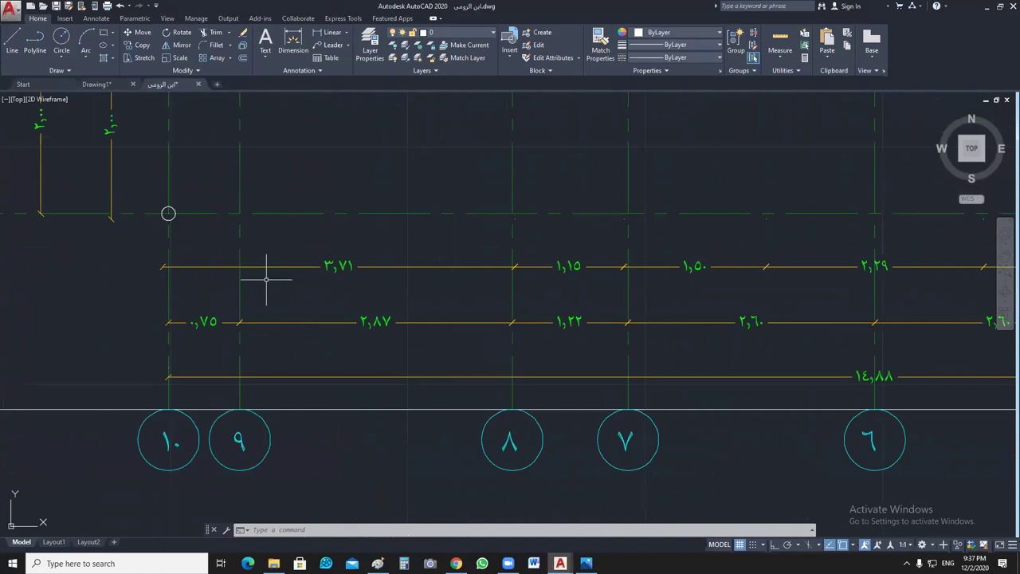
pyautogui.scroll(-4, 126, 319)
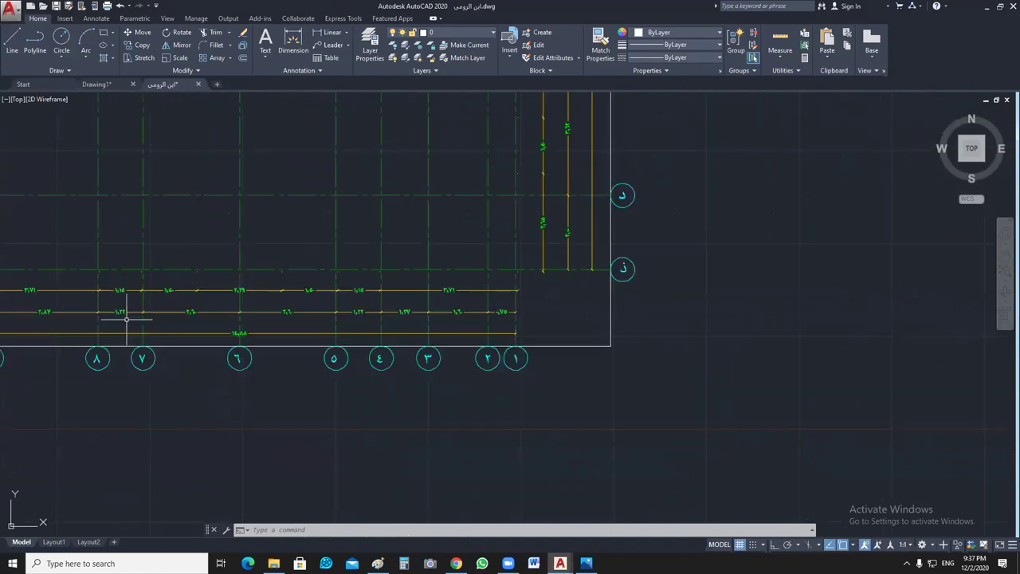
pyautogui.scroll(2, 279, 342)
pyautogui.moveTo(278, 342); pyautogui.dragTo(515, 330, button='middle')
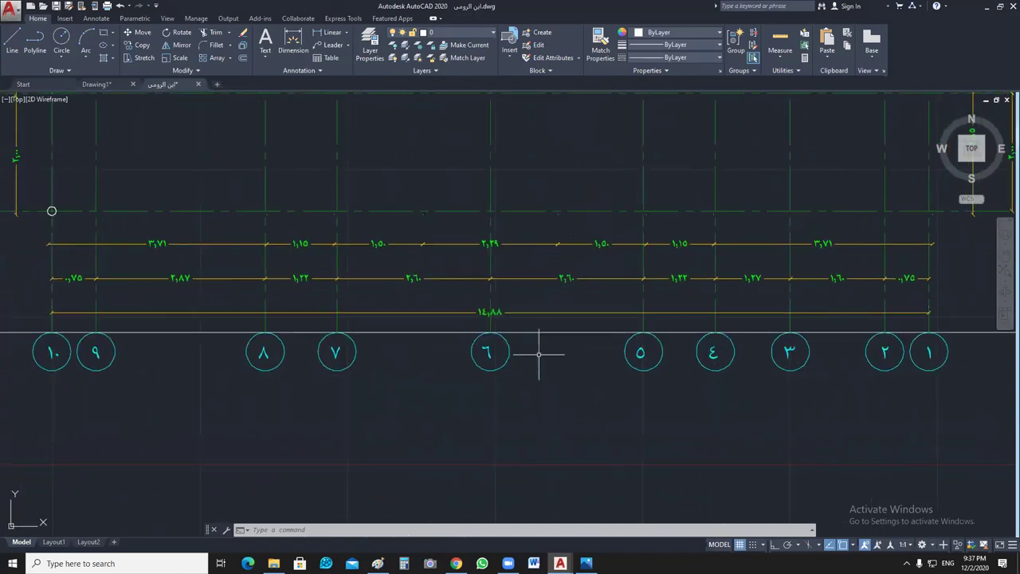
pyautogui.scroll(-1, 553, 353)
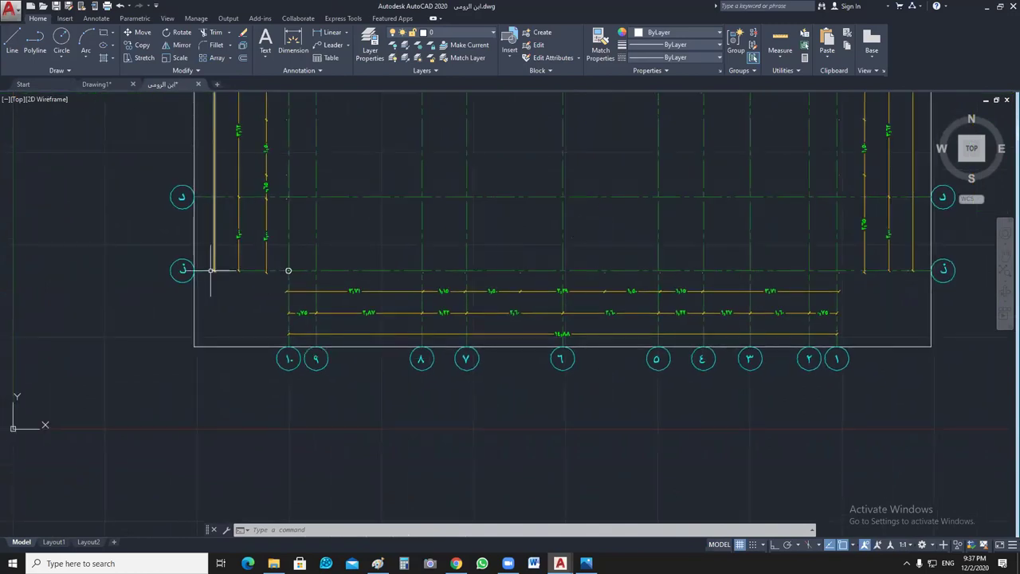
pyautogui.scroll(1, 211, 271)
# Step: Select the plan's outer frame to confirm it measures 24.00 × 20.00
pyautogui.scroll(-1, 348, 348)
pyautogui.moveTo(349, 348); pyautogui.dragTo(513, 394, button='middle')
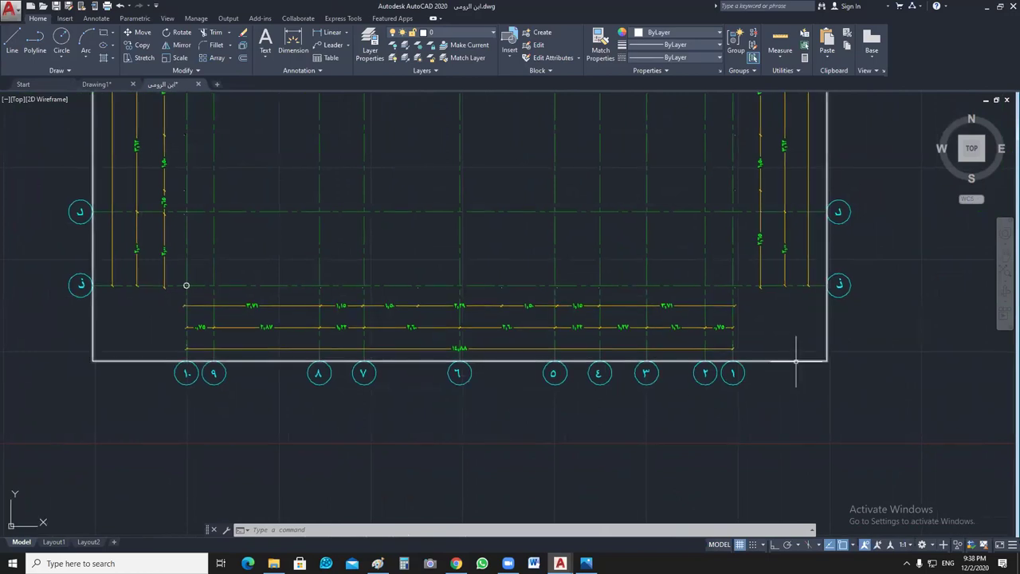
pyautogui.click(795, 360)
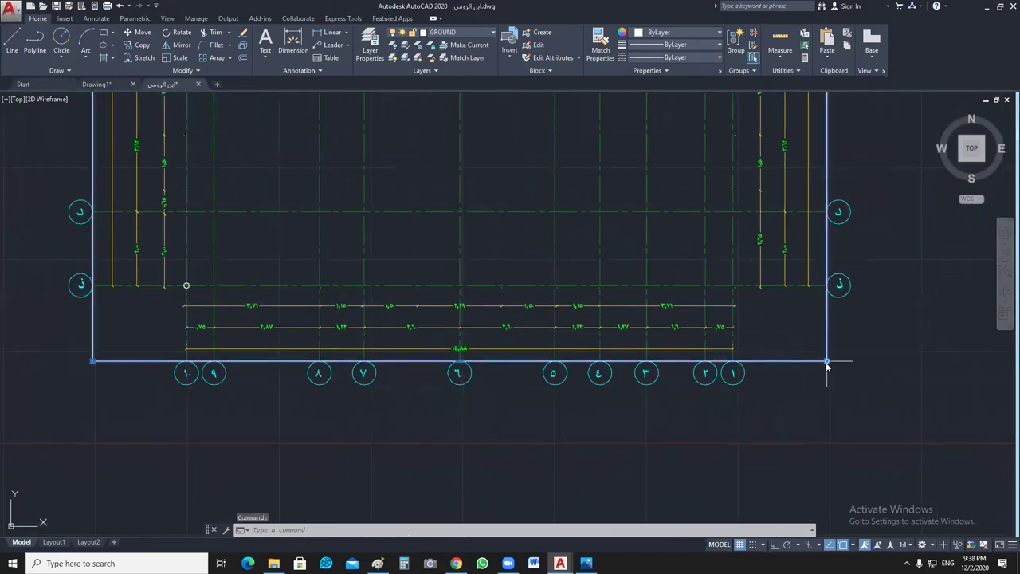
pyautogui.moveTo(827, 362)
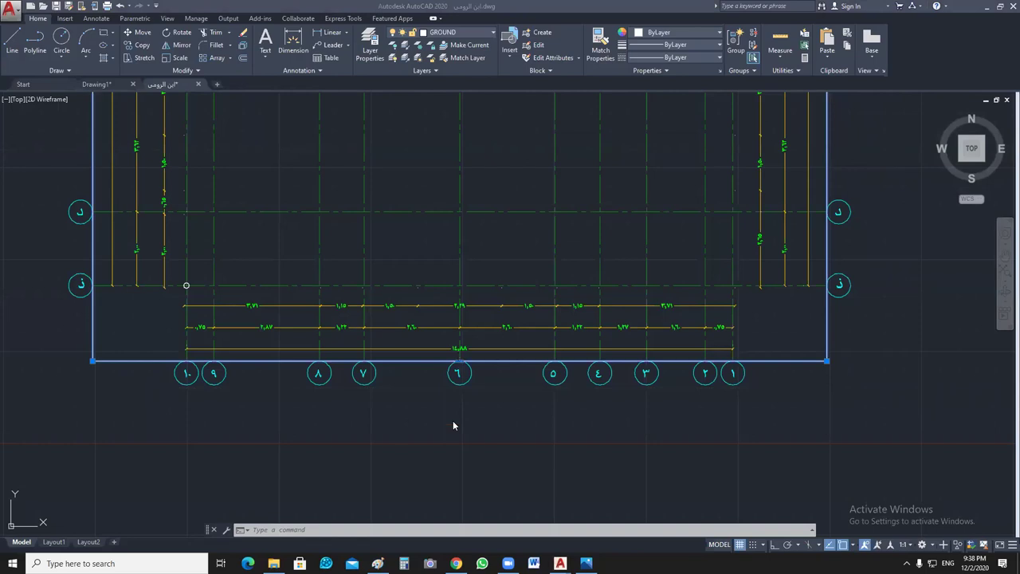
pyautogui.press('Escape')
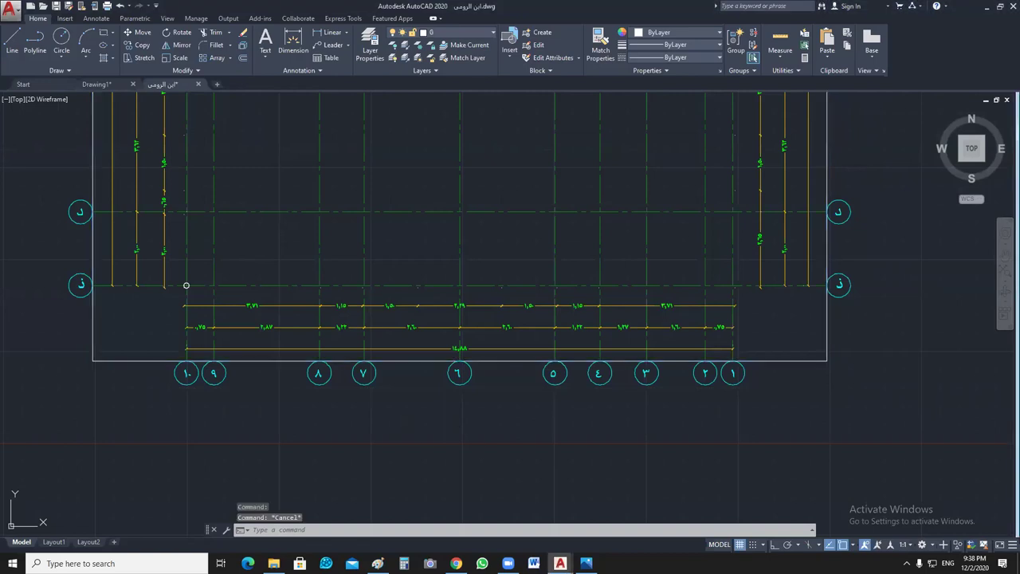
# Step: Check grid line ذ, then switch to the empty Drawing1 document
pyautogui.moveTo(393, 405); pyautogui.dragTo(433, 416, button='middle')
pyautogui.click(314, 309)
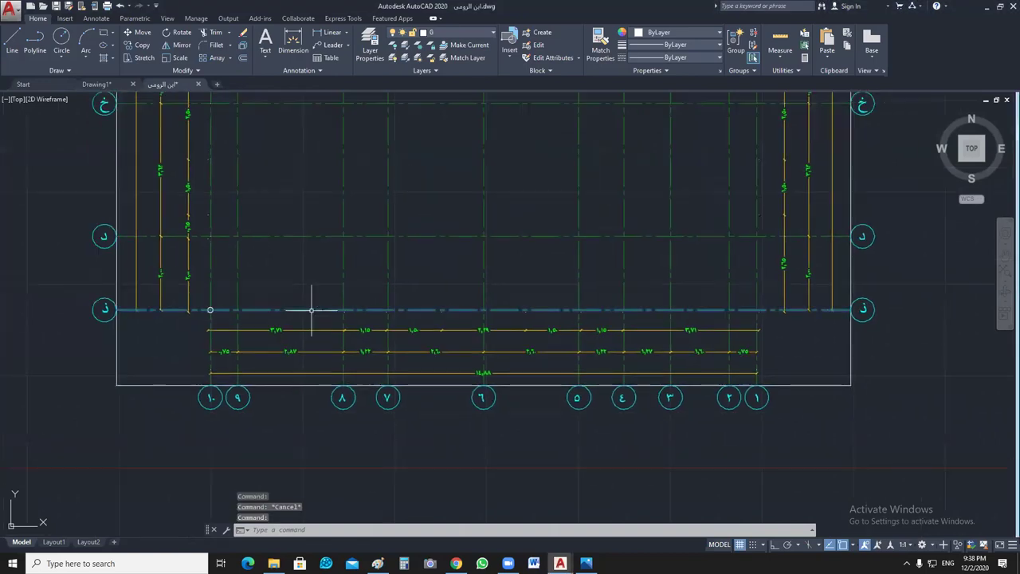
pyautogui.scroll(-5, 411, 317)
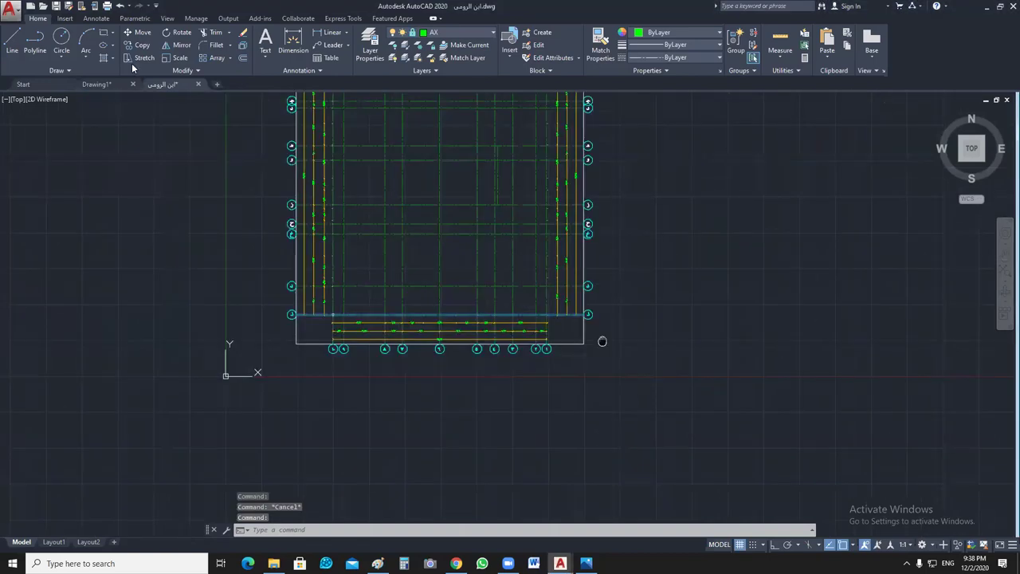
pyautogui.moveTo(903, 333); pyautogui.dragTo(505, 416, button='middle')
pyautogui.press('Escape')
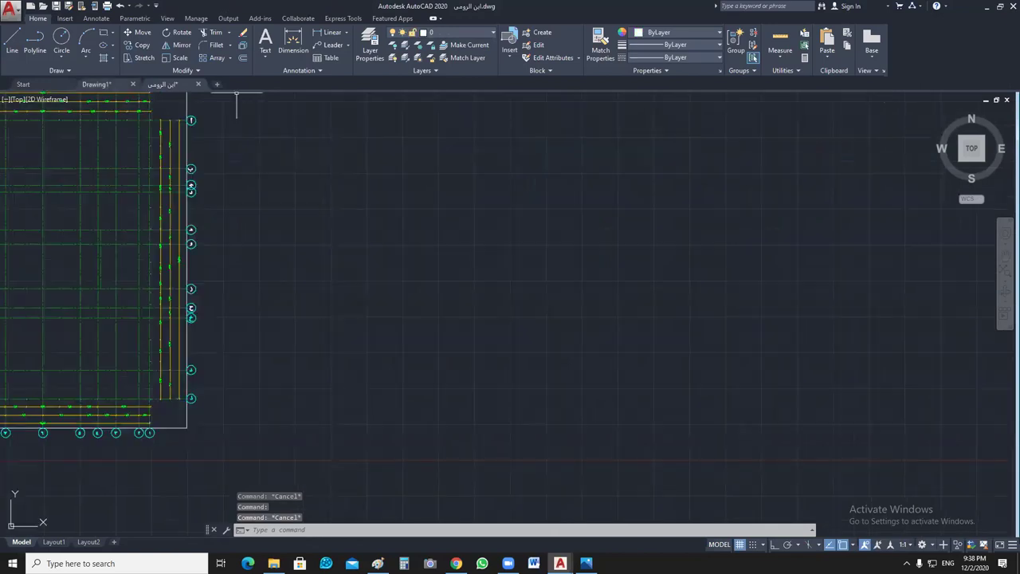
pyautogui.hotkey('ctrl', 'Tab')
pyautogui.moveTo(362, 327); pyautogui.dragTo(375, 326, button='middle')
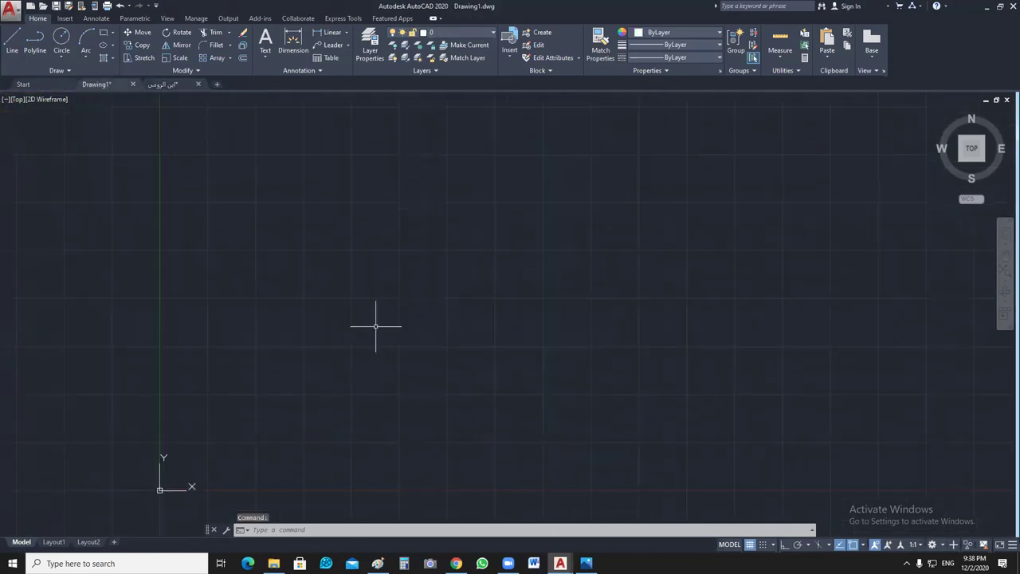
pyautogui.click(7, 51)
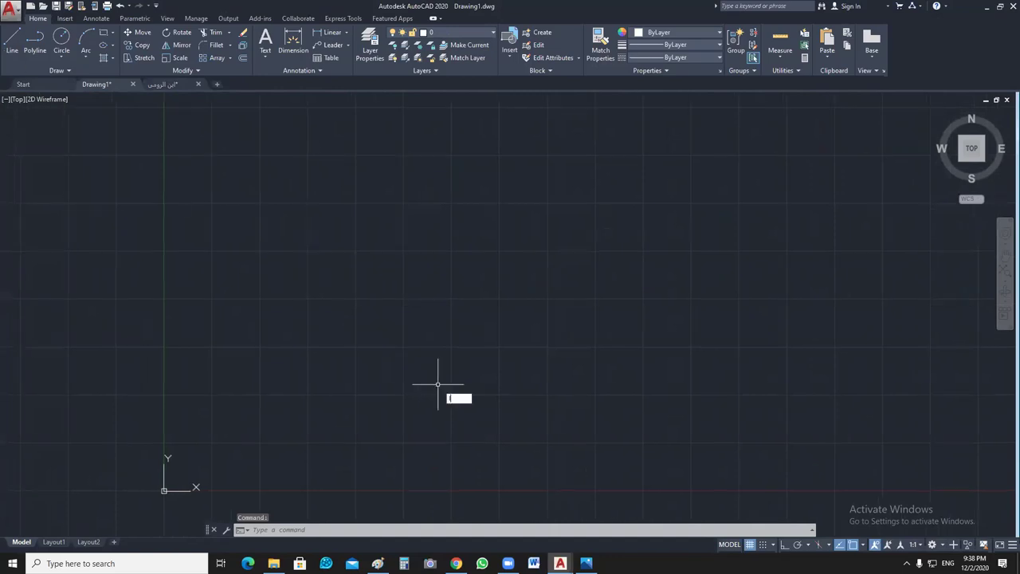
pyautogui.click(232, 146)
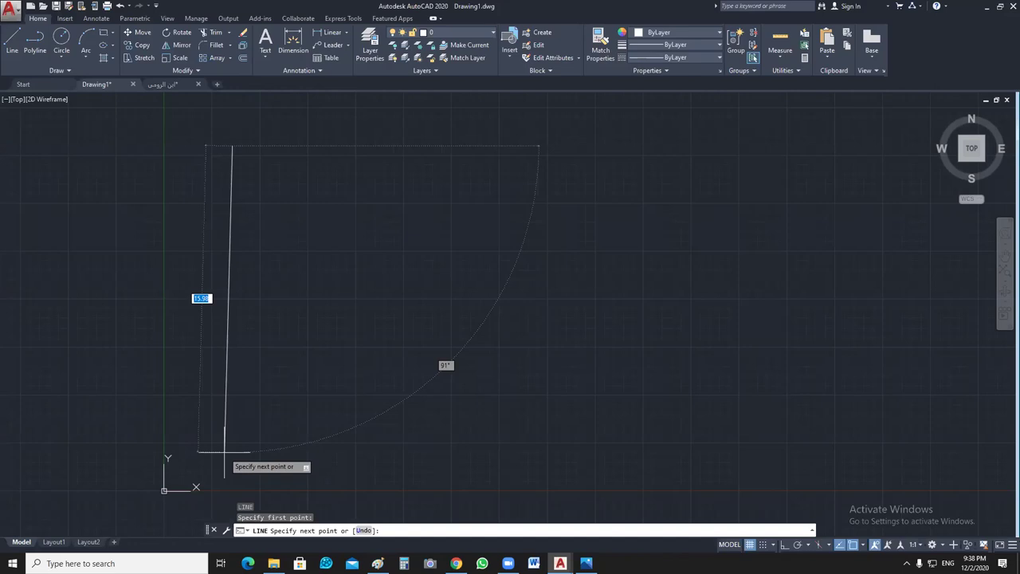
pyautogui.press('Escape')
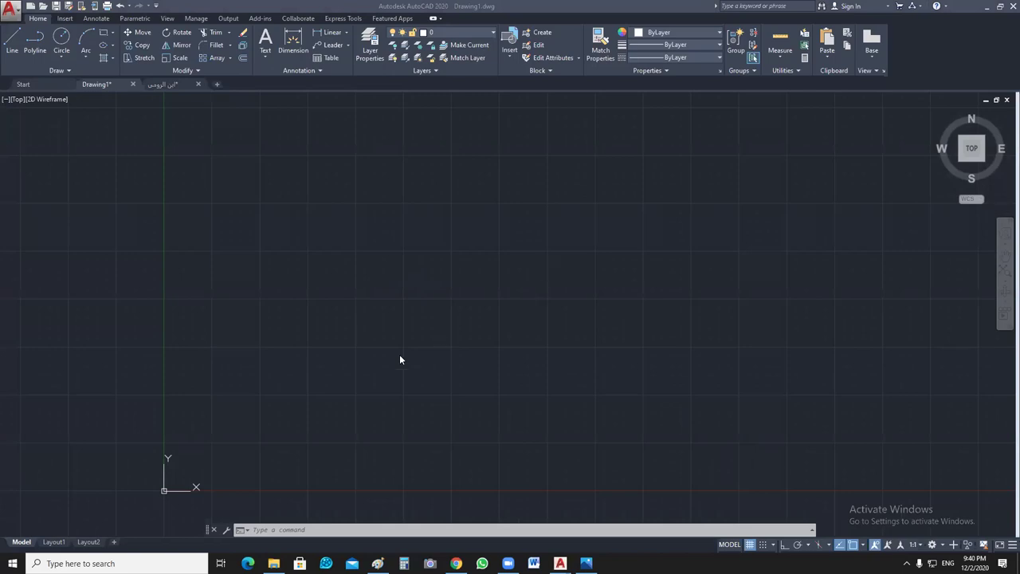
# Step: Start a line, then review the whole grid plan in the other drawing
pyautogui.write('l')
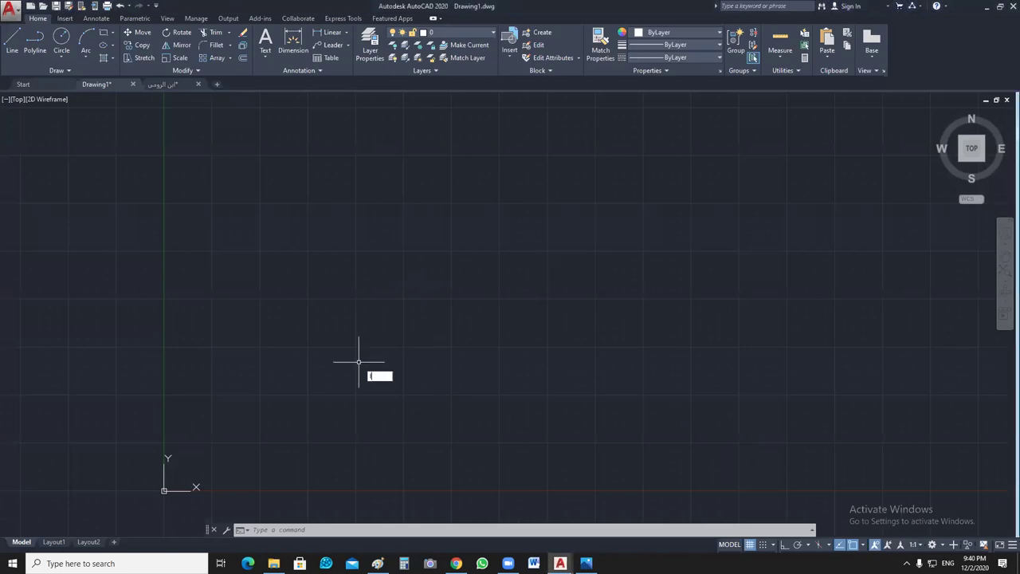
pyautogui.press('Return')
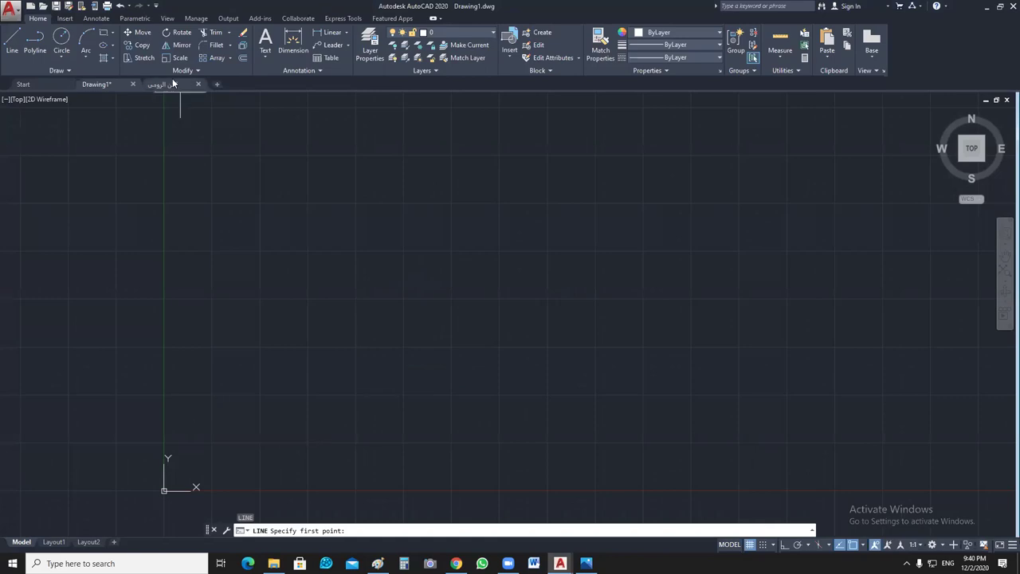
pyautogui.hotkey('ctrl', 'Tab')
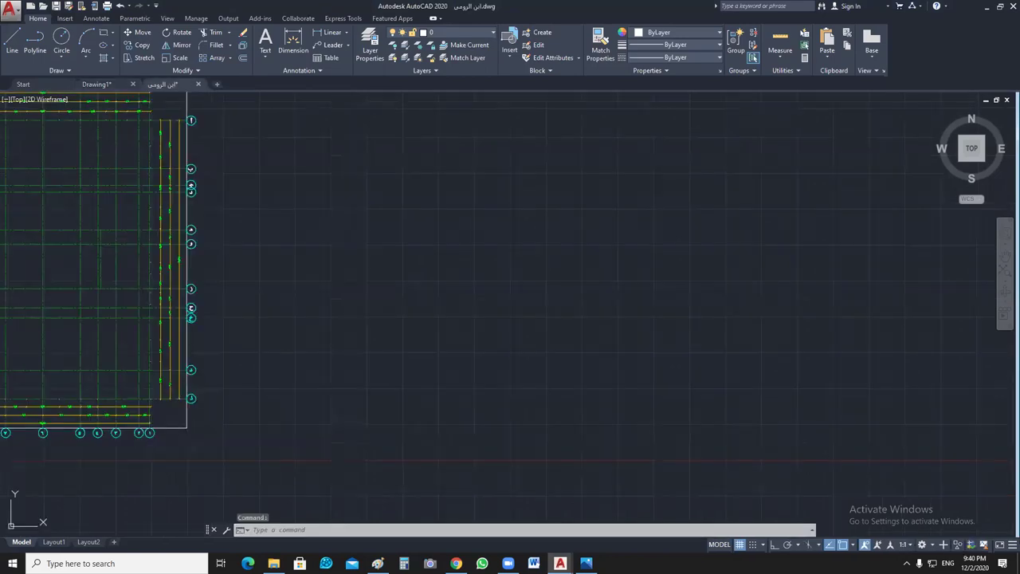
pyautogui.moveTo(216, 398); pyautogui.dragTo(519, 417, button='middle')
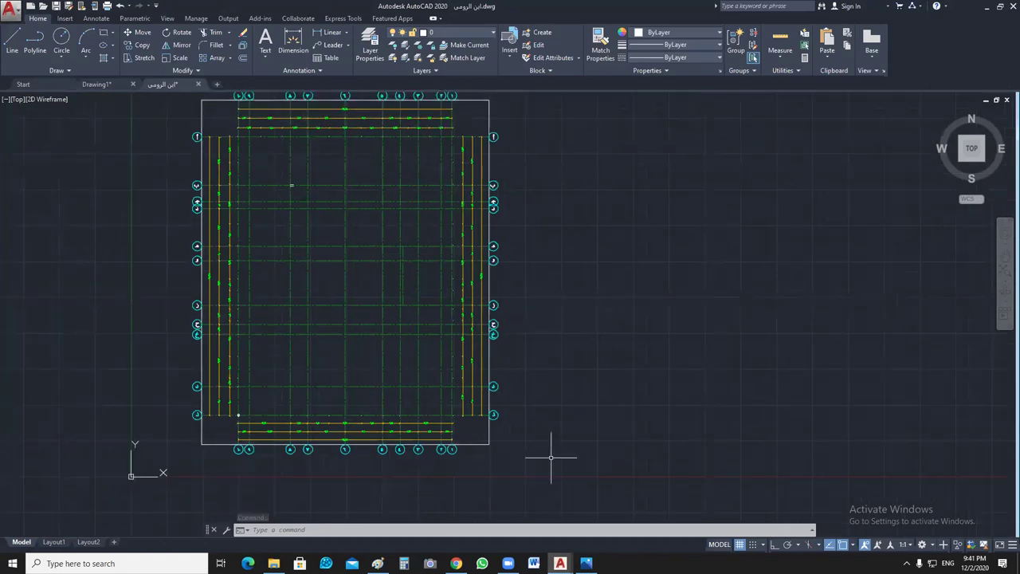
# Step: Back in Drawing1, turn on Ortho mode and restart the LINE command
pyautogui.click(95, 83)
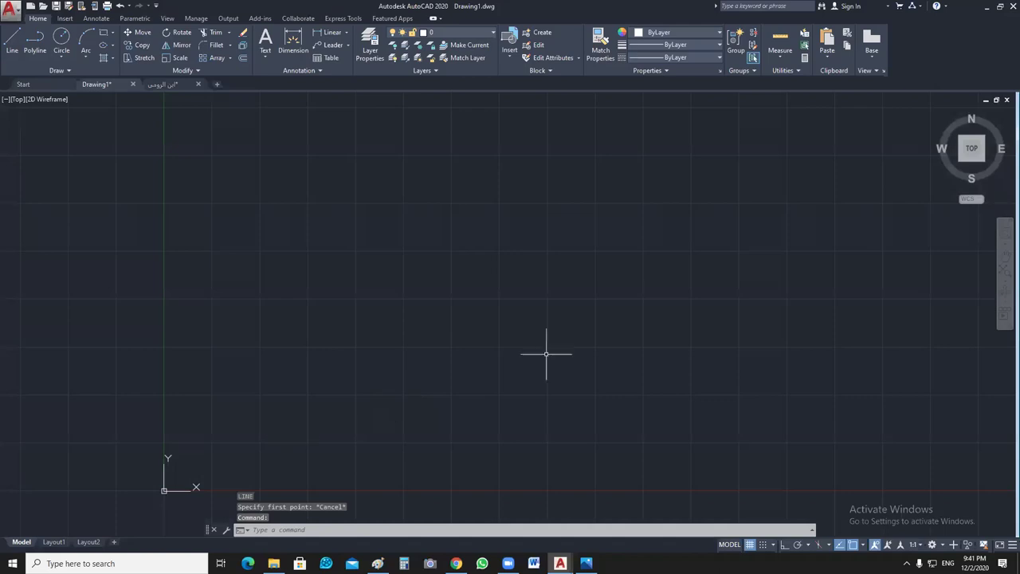
pyautogui.press('Return')
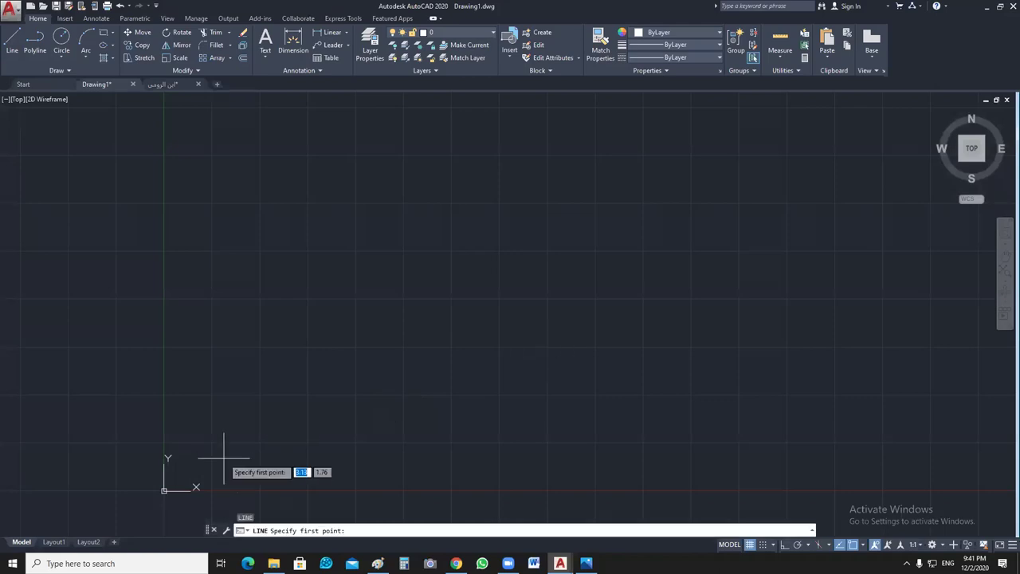
pyautogui.click(224, 458)
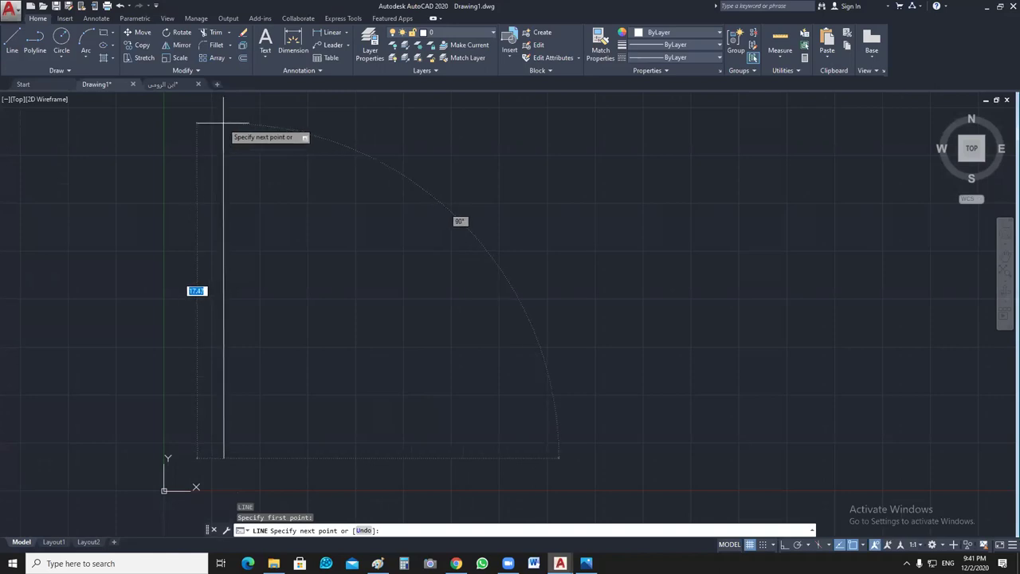
pyautogui.click(785, 547)
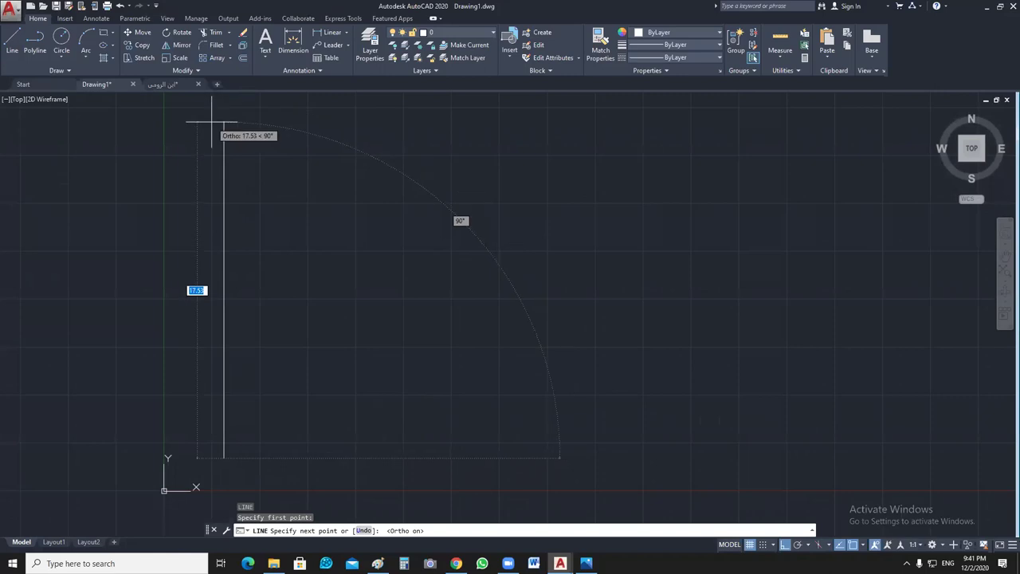
pyautogui.press('Escape')
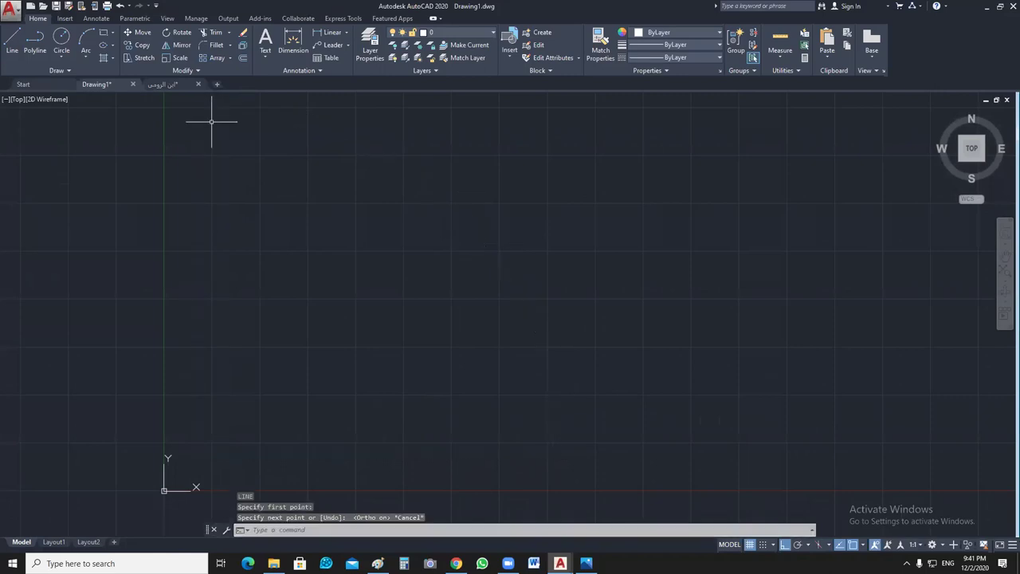
pyautogui.press('Return')
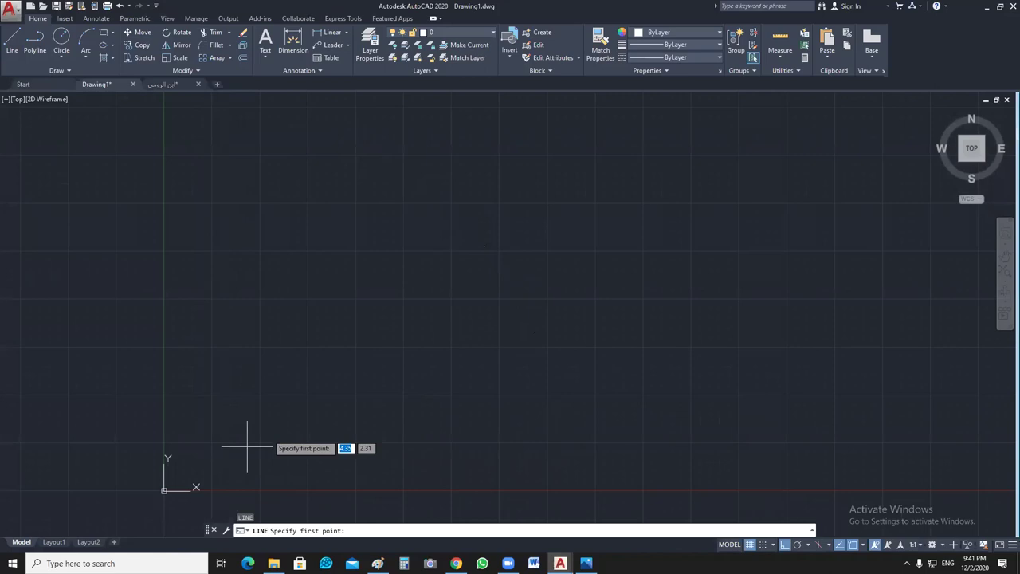
# Step: Draw the 20-unit horizontal base line near the origin
pyautogui.scroll(-1, 247, 323)
pyautogui.moveTo(246, 323); pyautogui.dragTo(217, 392, button='middle')
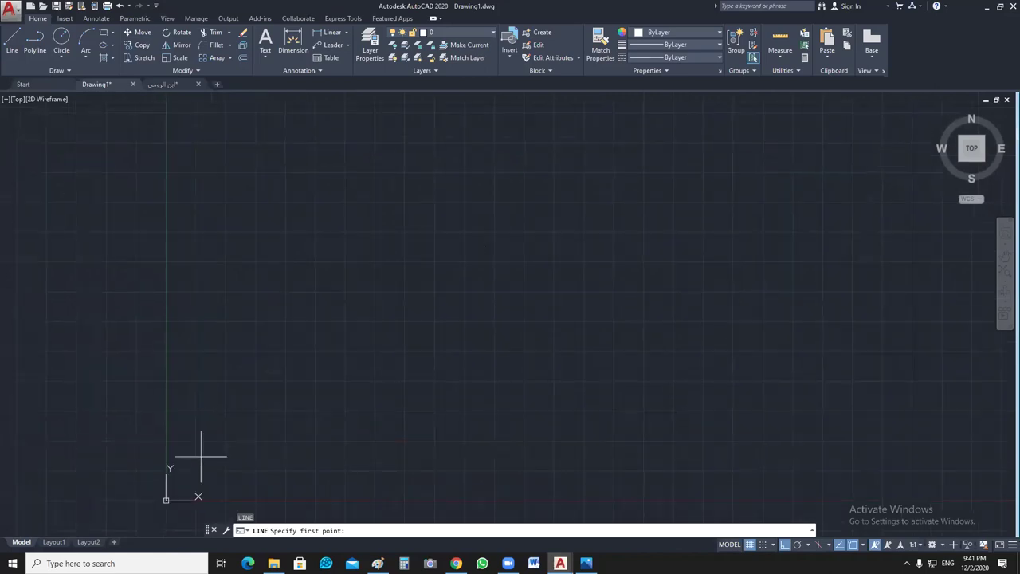
pyautogui.click(200, 457)
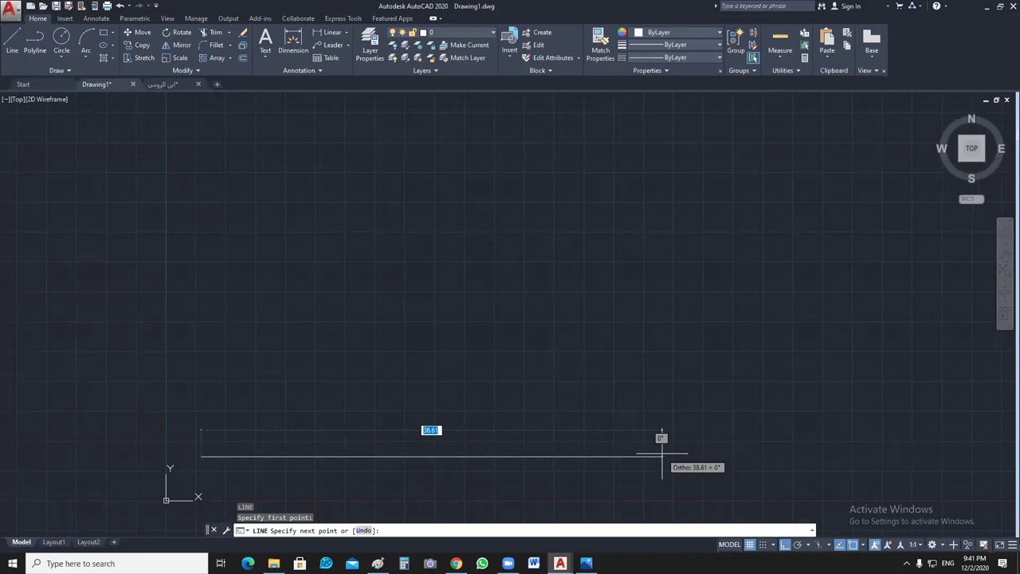
pyautogui.write('20')
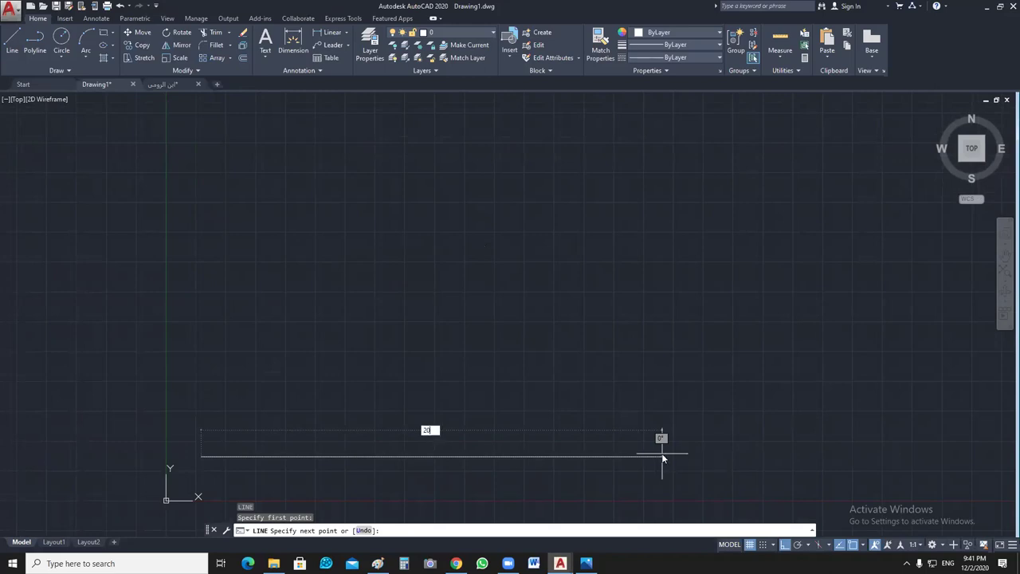
pyautogui.press('Return')
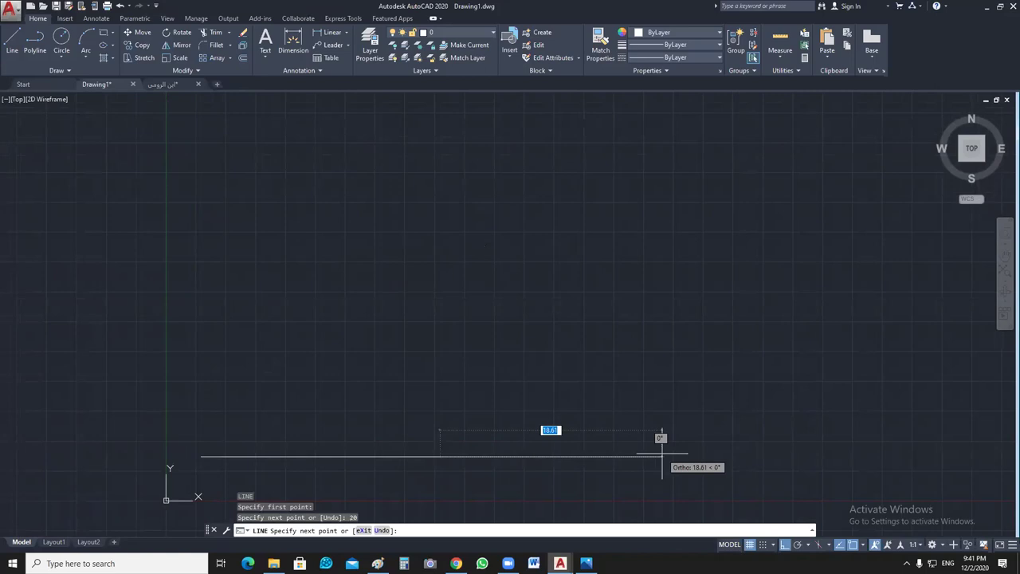
pyautogui.press('Return')
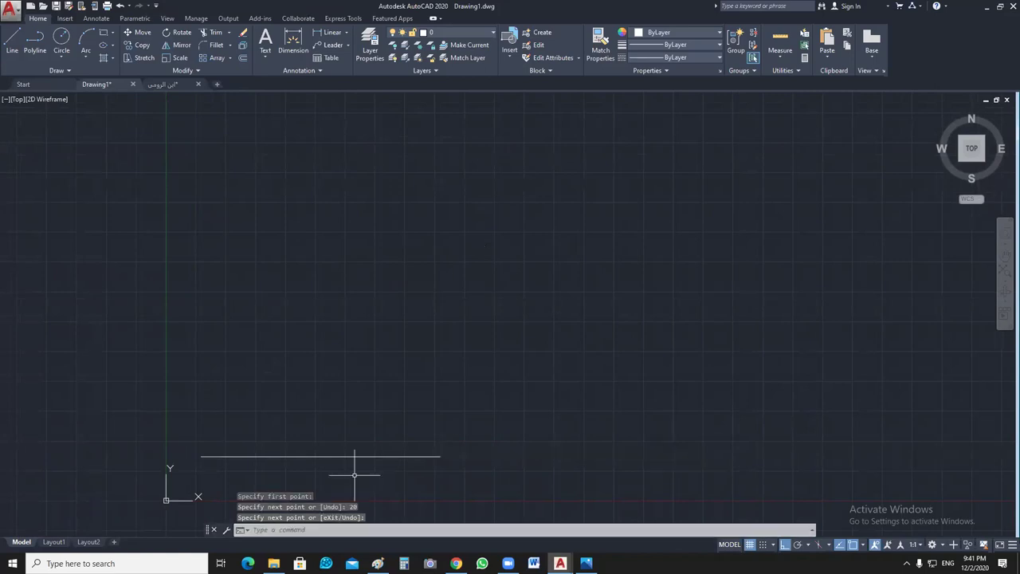
# Step: Draw the 24-unit vertical left side up from the base's end
pyautogui.moveTo(191, 451); pyautogui.dragTo(292, 444, button='middle')
pyautogui.press('Return')
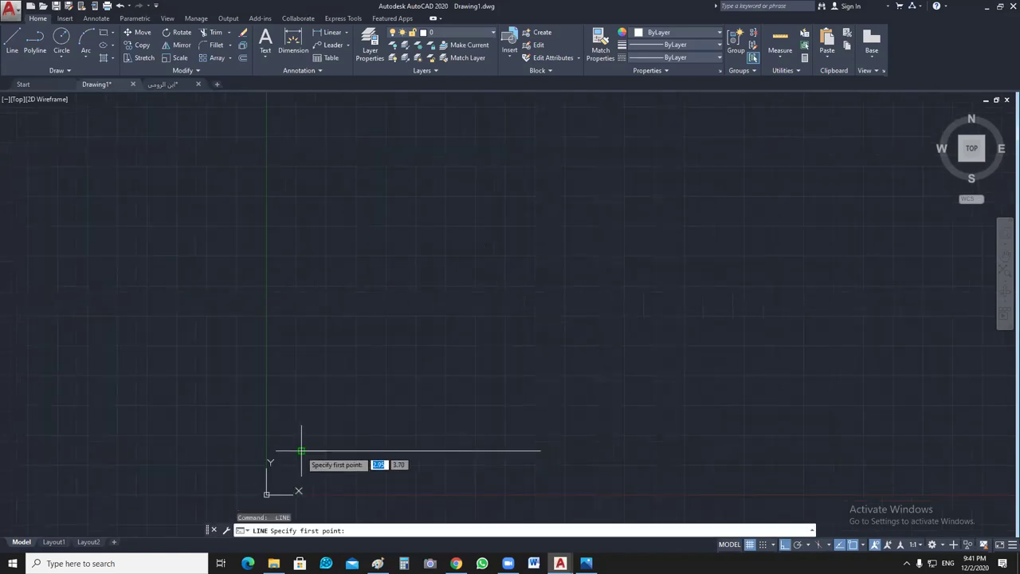
pyautogui.click(301, 451)
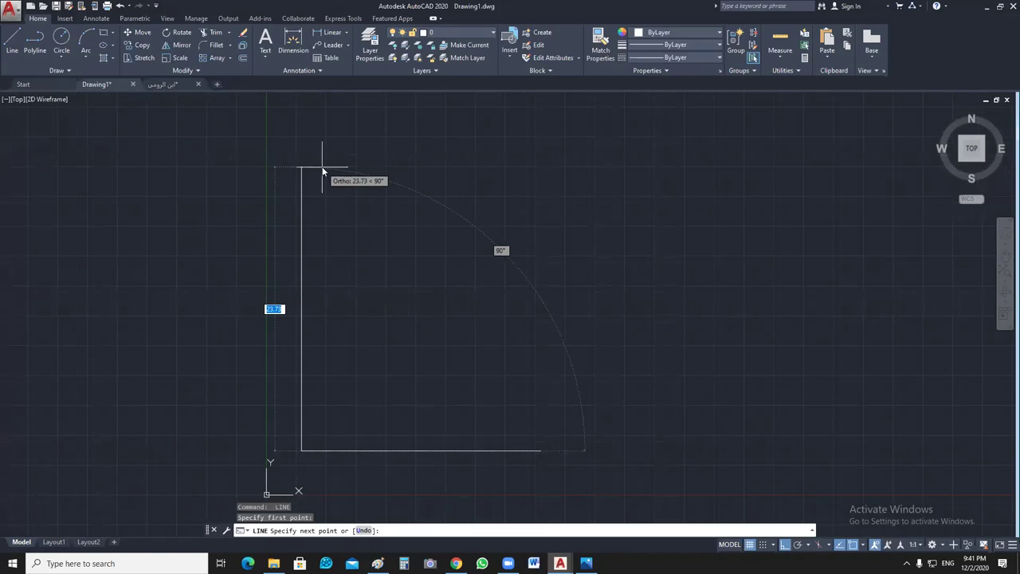
pyautogui.write('24')
pyautogui.press('Return')
pyautogui.press('Return')
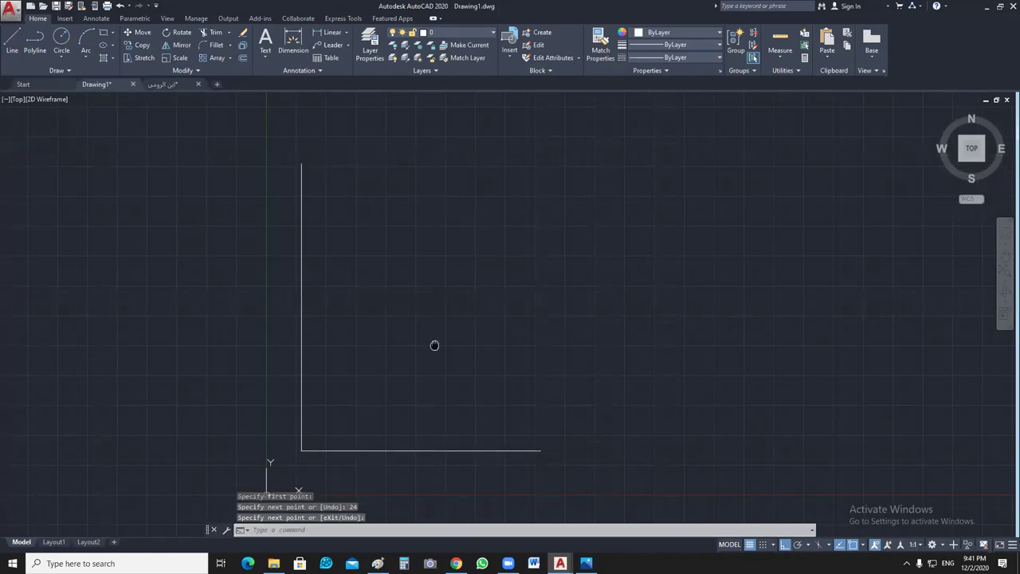
# Step: Mirror the vertical side about the base's midpoint to form the right side
pyautogui.moveTo(434, 345)
pyautogui.mouseDown(button='middle')
pyautogui.moveTo(390, 309)
pyautogui.moveTo(407, 336)
pyautogui.mouseUp(button='middle')
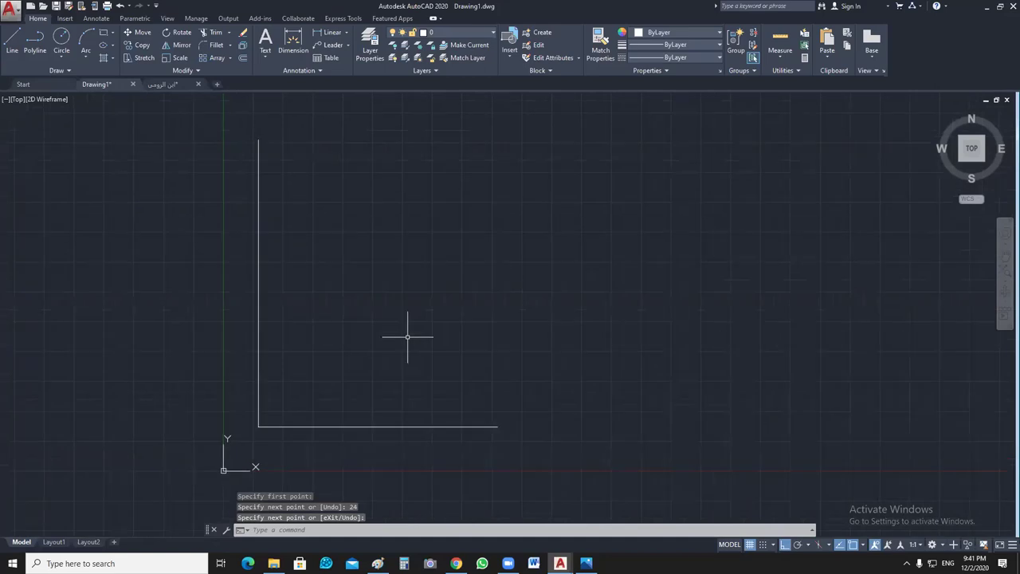
pyautogui.click(408, 336)
pyautogui.click(309, 324)
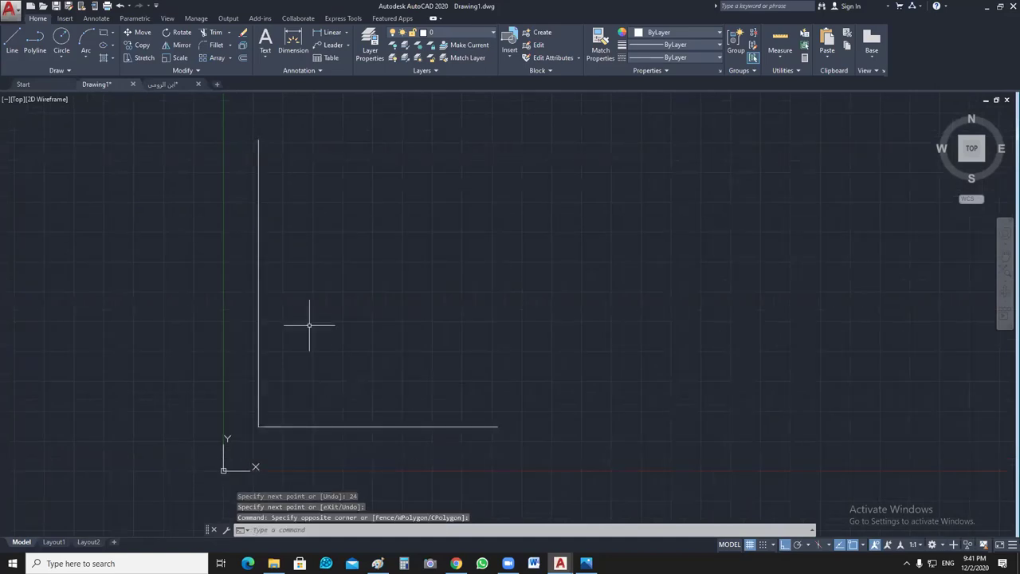
pyautogui.click(309, 325)
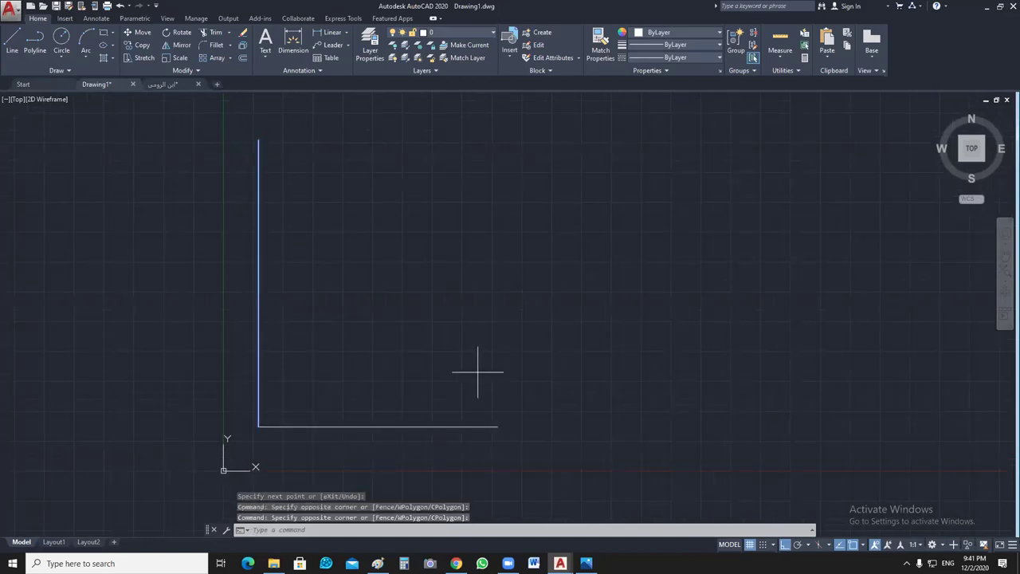
pyautogui.write('mi')
pyautogui.press('Return')
pyautogui.click(374, 426)
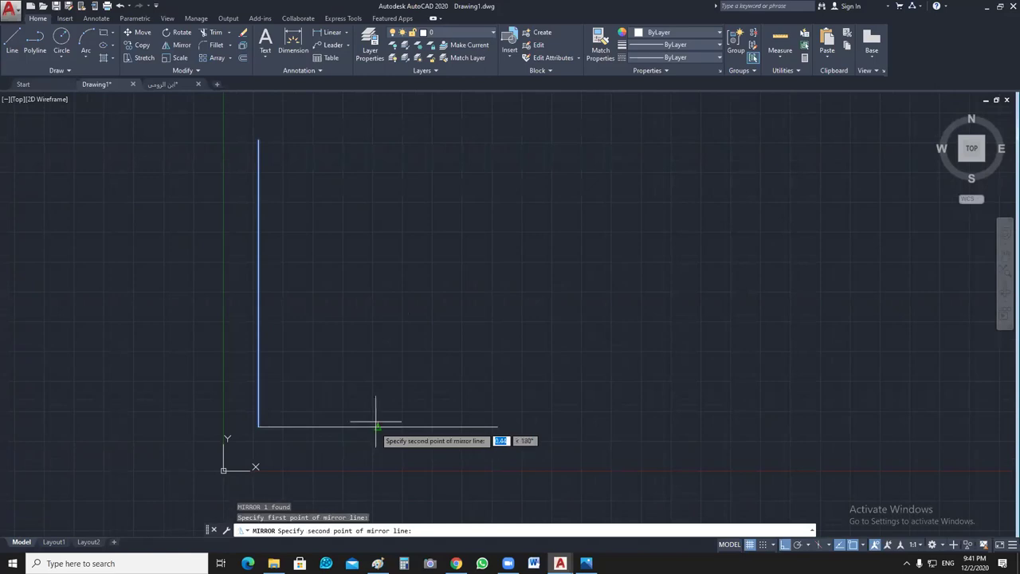
pyautogui.click(391, 126)
pyautogui.click(425, 165)
pyautogui.press('Return')
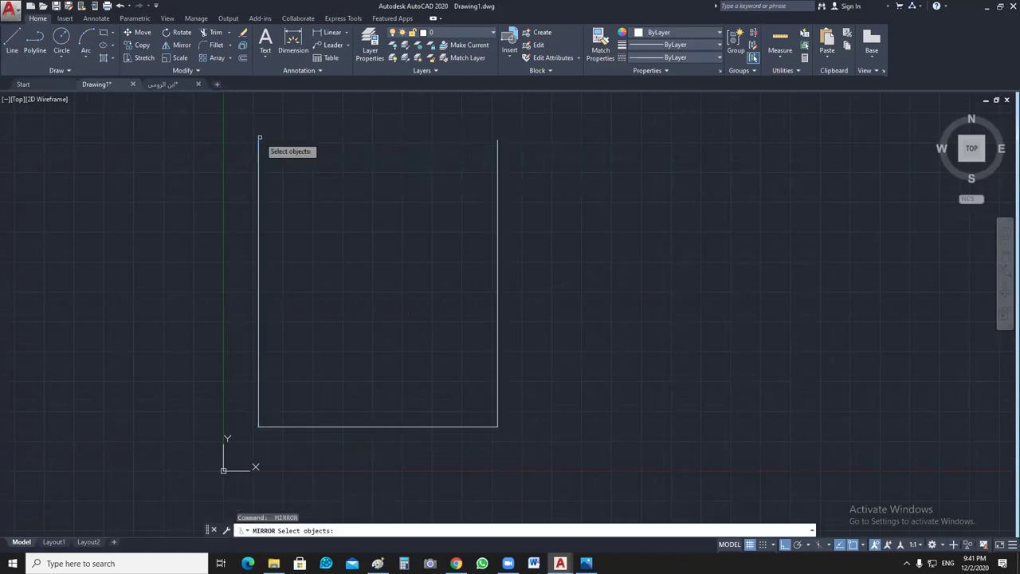
pyautogui.press('Escape')
# Step: Draw the top edge joining the tops of the two vertical sides
pyautogui.write('l')
pyautogui.press('Return')
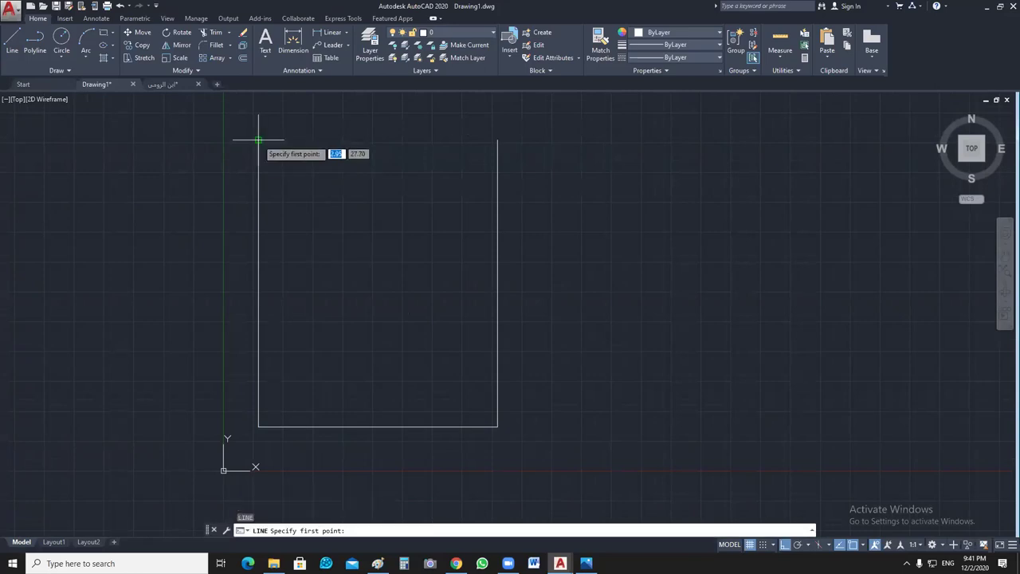
pyautogui.click(258, 140)
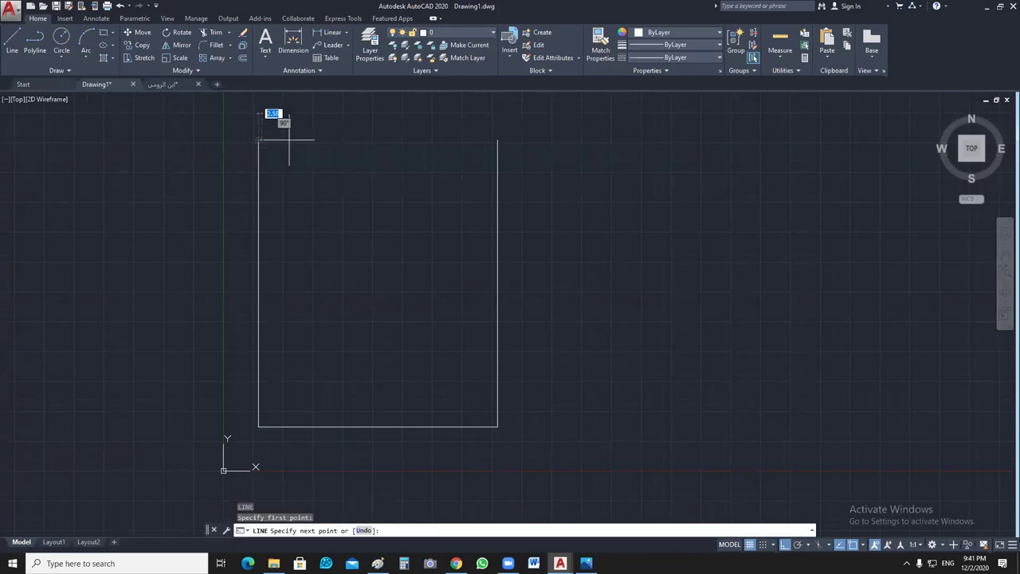
pyautogui.click(498, 141)
pyautogui.press('Escape')
pyautogui.moveTo(549, 267); pyautogui.dragTo(626, 279, button='middle')
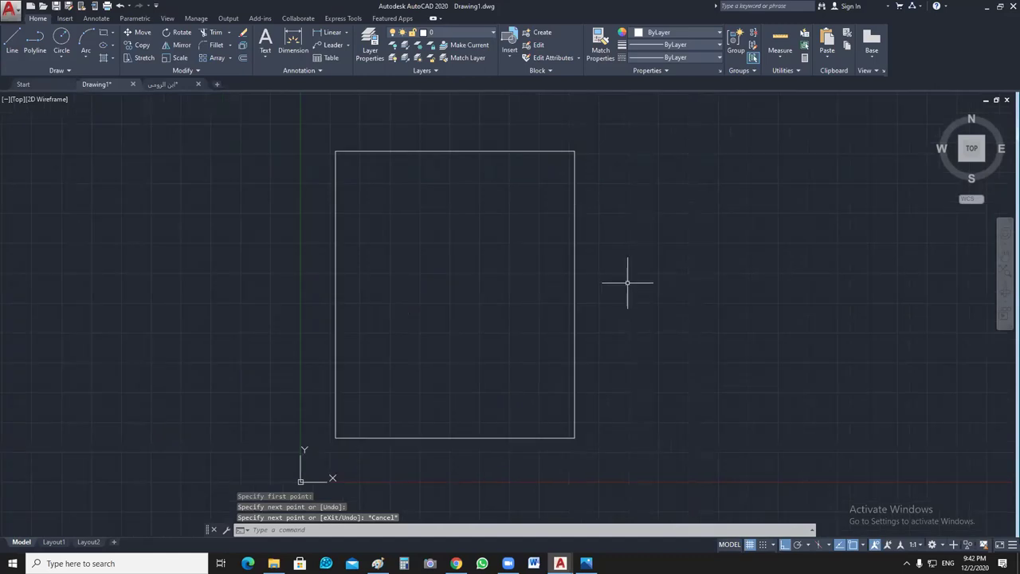
# Step: Join the four rectangle sides into one polyline
pyautogui.click(619, 113)
pyautogui.click(319, 471)
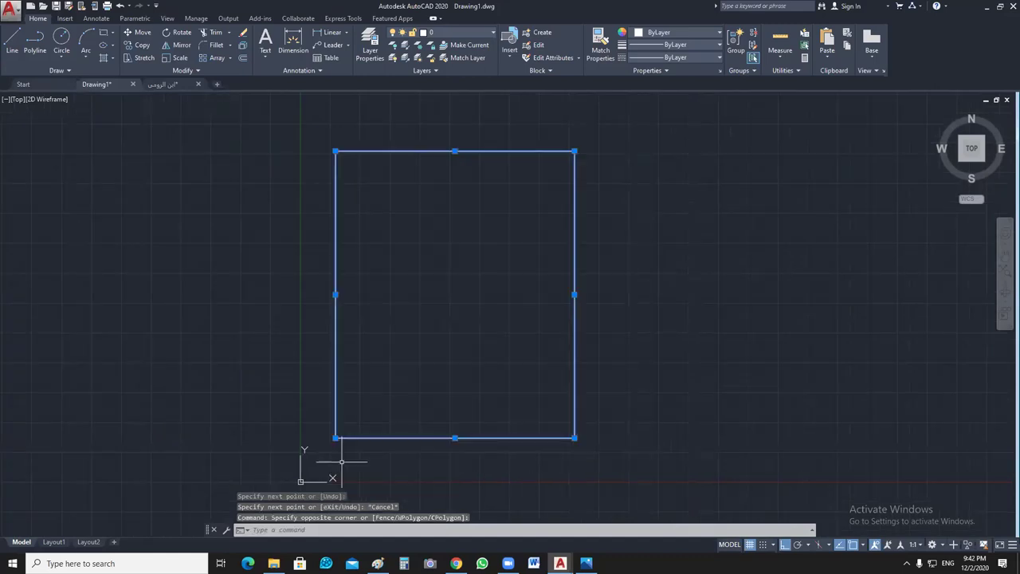
pyautogui.write('j')
pyautogui.press('Return')
# Step: Check in Properties that the joined rectangle has area 480 and length 88
pyautogui.click(603, 303)
pyautogui.click(519, 314)
pyautogui.rightClick(471, 231)
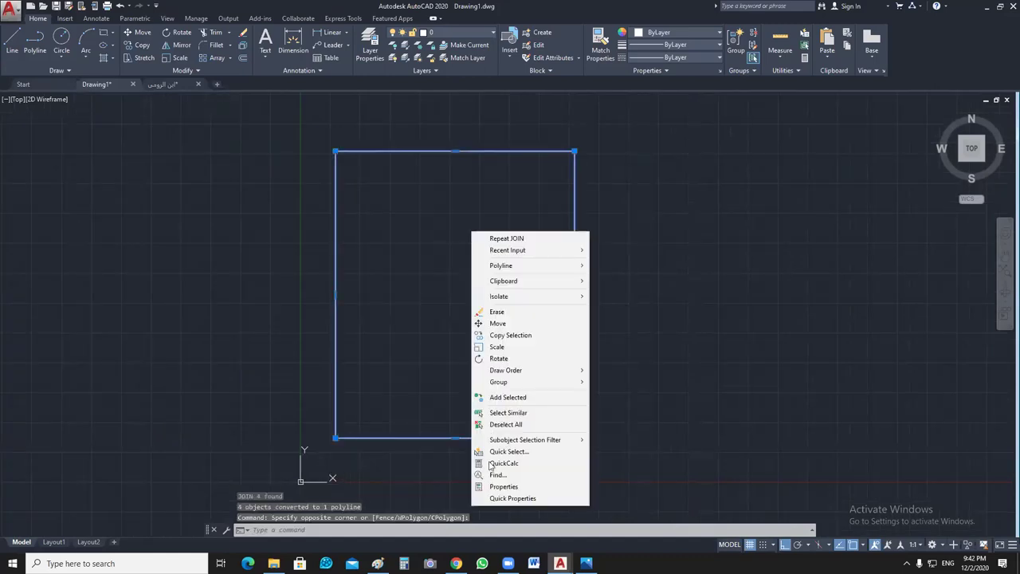
pyautogui.click(500, 486)
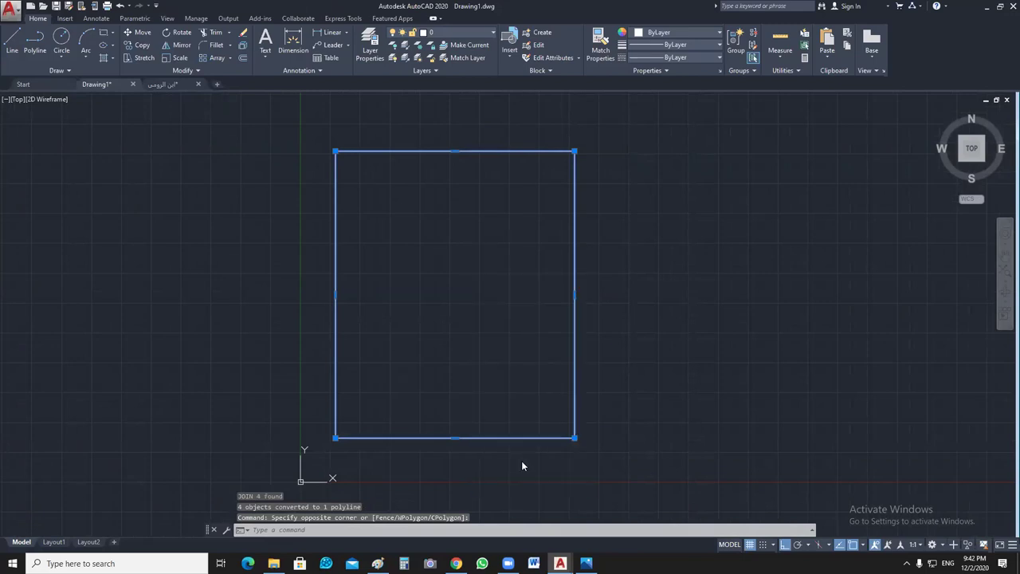
pyautogui.hotkey('ctrl', '1')
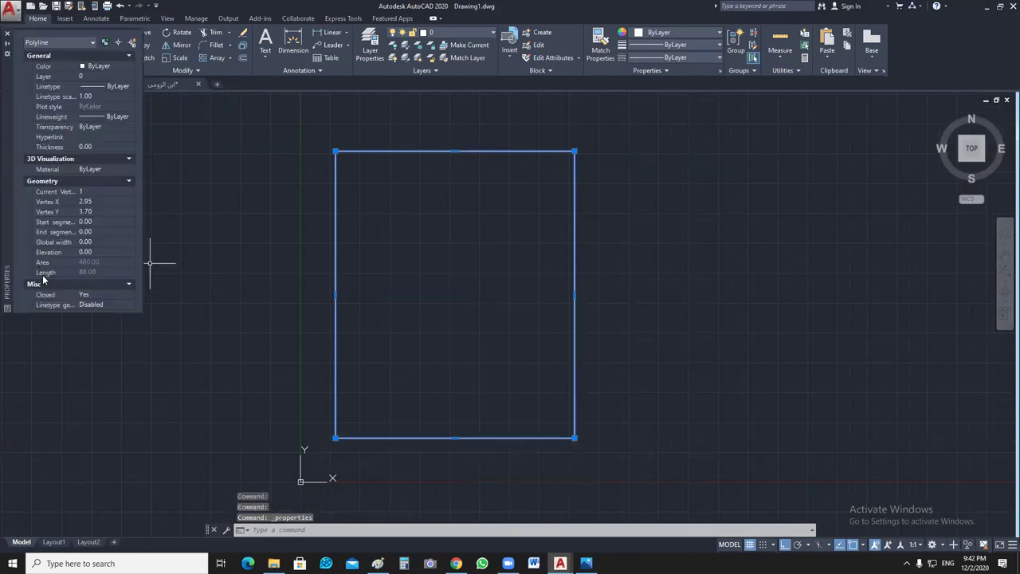
pyautogui.click(86, 269)
pyautogui.click(86, 269)
pyautogui.click(86, 269)
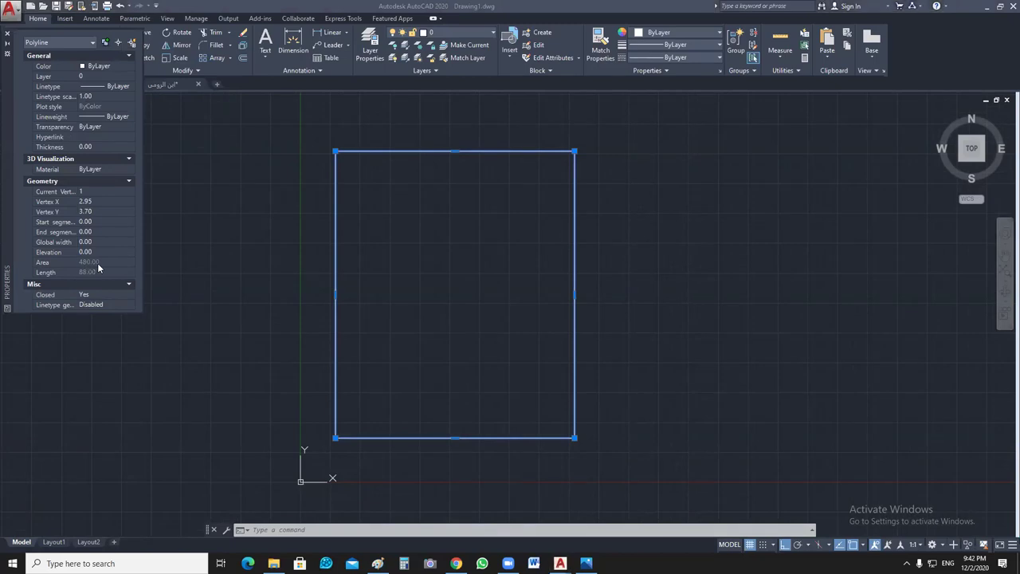
pyautogui.click(7, 33)
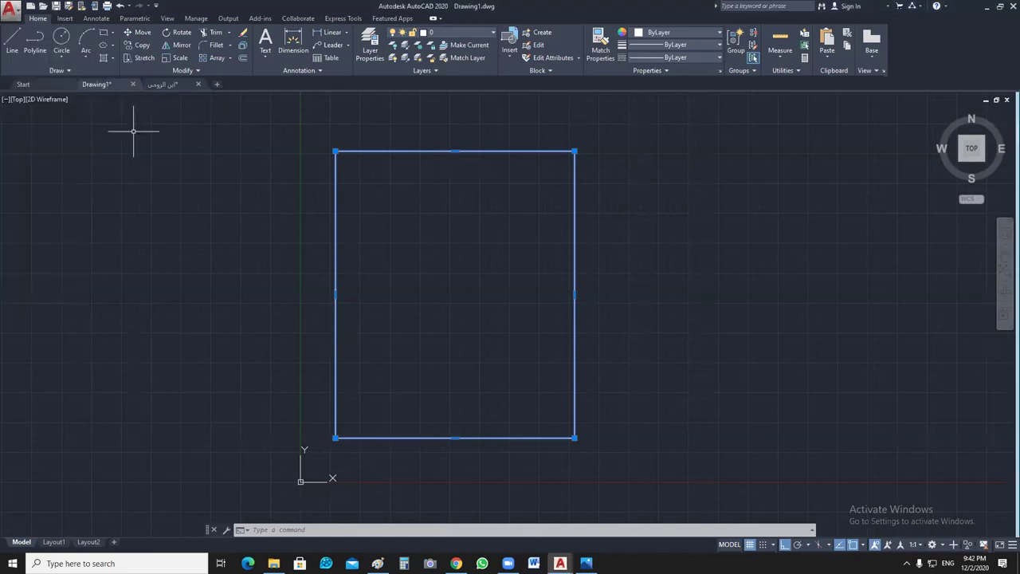
# Step: Explode the rectangle into separate lines with X, then switch to the floor plan drawing
pyautogui.press('Escape')
pyautogui.moveTo(489, 346); pyautogui.dragTo(511, 332, button='middle')
pyautogui.click(282, 321)
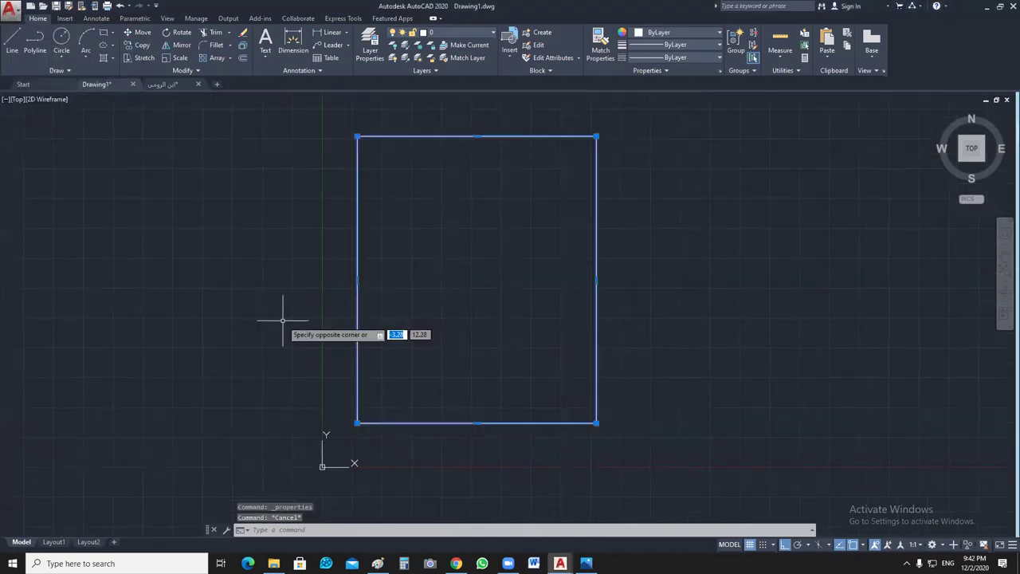
pyautogui.write('x')
pyautogui.press('Return')
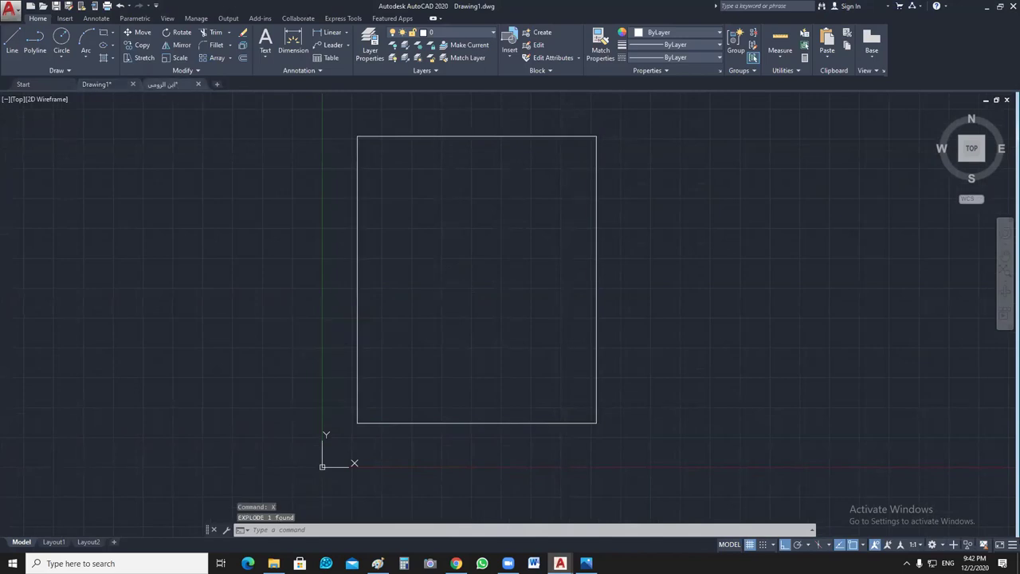
pyautogui.click(162, 84)
# Step: Add a 2.56 linear dimension from the plan's left border to axis 10
pyautogui.scroll(6, 239, 414)
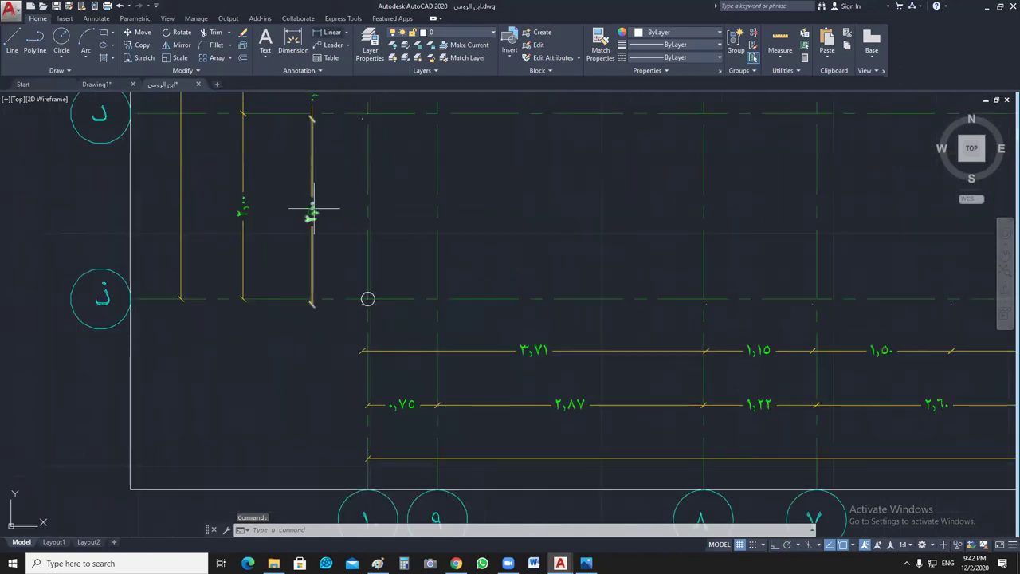
pyautogui.press('Return')
pyautogui.click(131, 299)
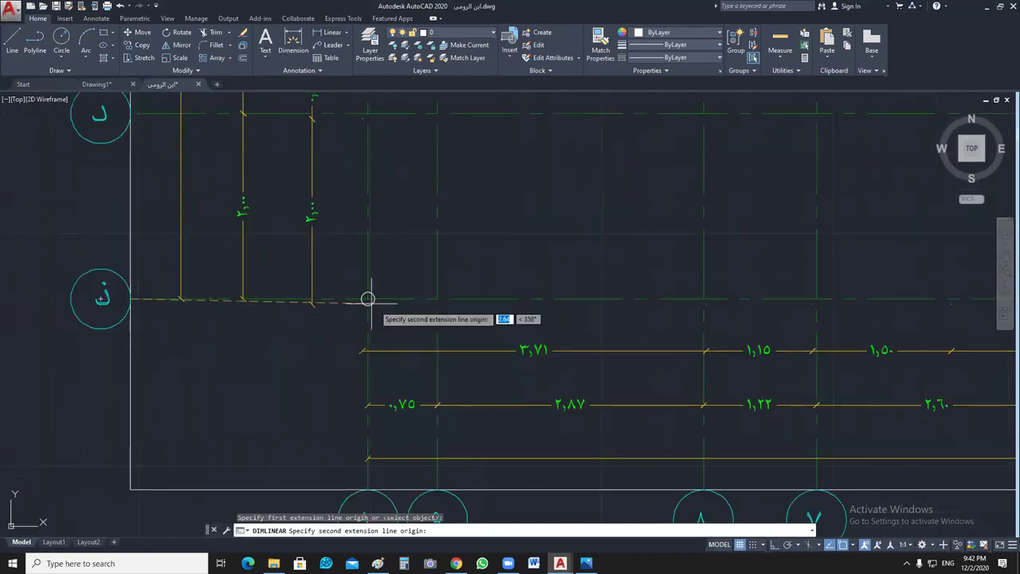
pyautogui.click(367, 299)
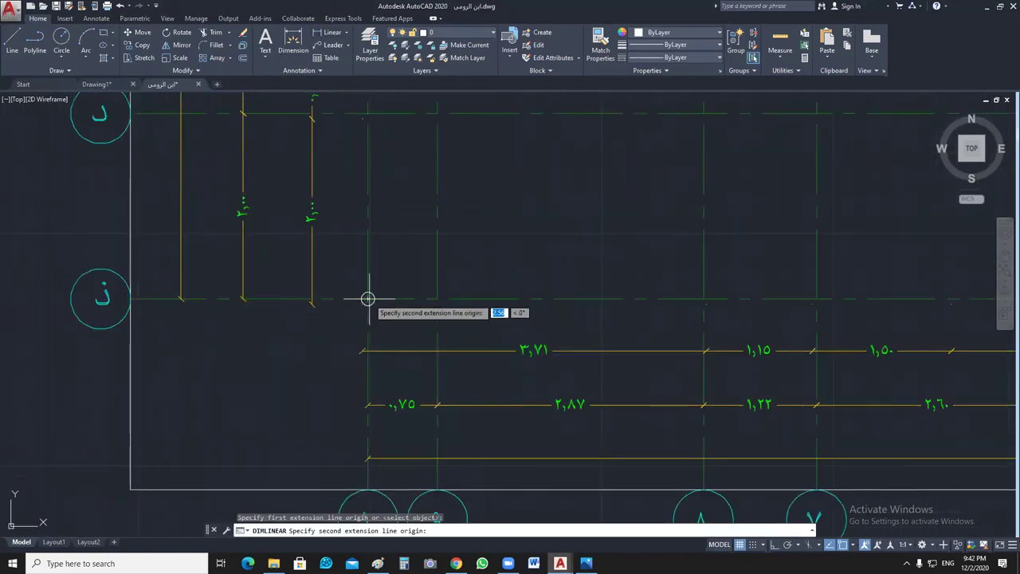
pyautogui.click(324, 366)
# Step: Zoom back out over the plan and return to the Drawing1 rectangle
pyautogui.scroll(-2, 567, 406)
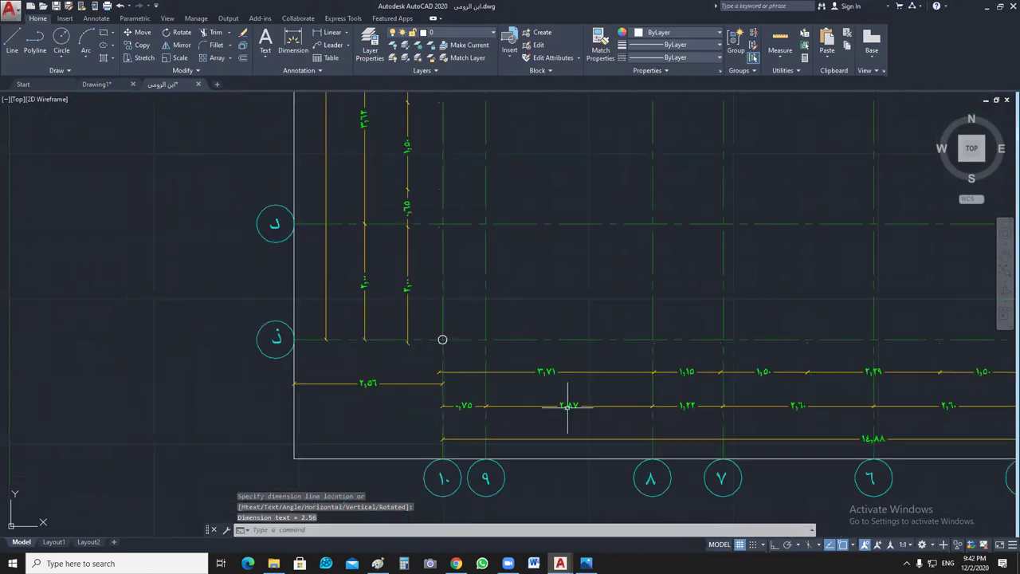
pyautogui.moveTo(568, 406); pyautogui.dragTo(537, 423, button='middle')
pyautogui.scroll(2, 478, 421)
pyautogui.scroll(2, 207, 383)
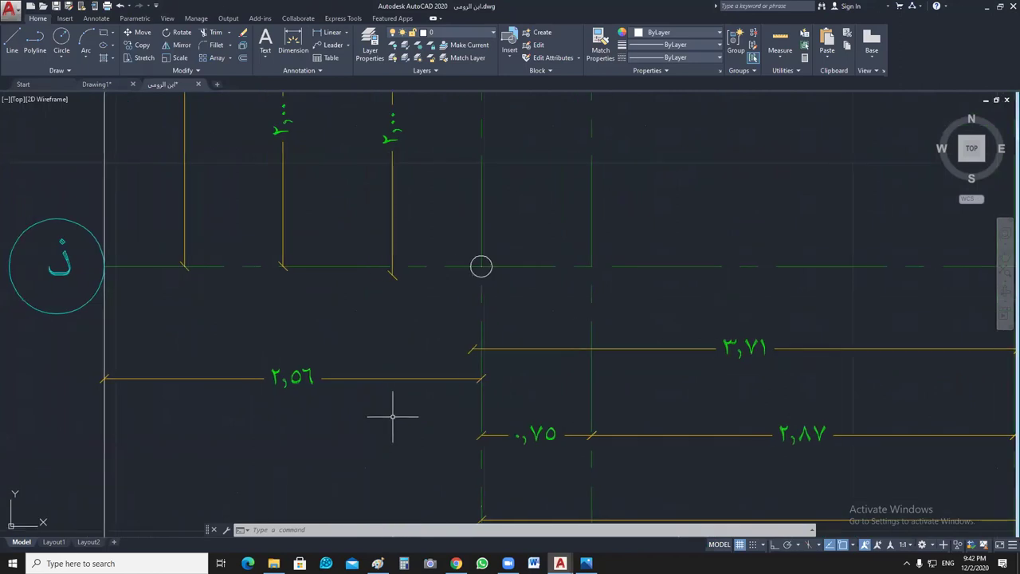
pyautogui.scroll(-5, 393, 415)
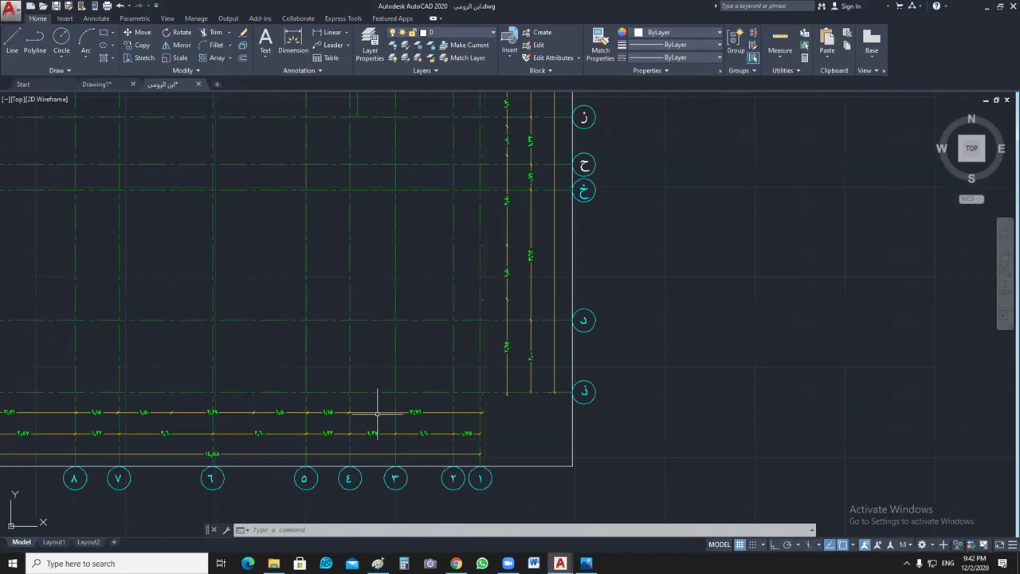
pyautogui.scroll(-3, 547, 417)
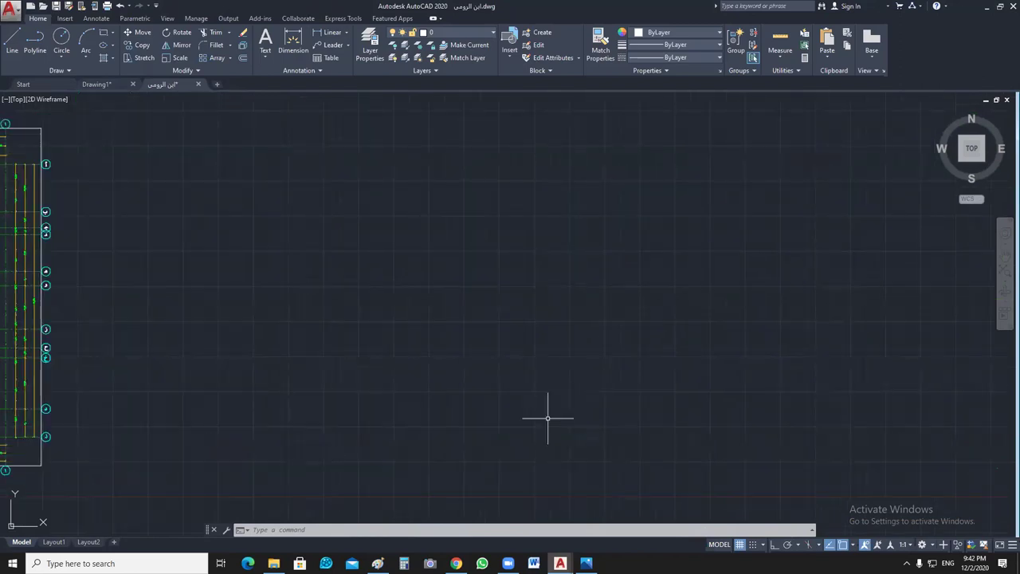
pyautogui.click(104, 85)
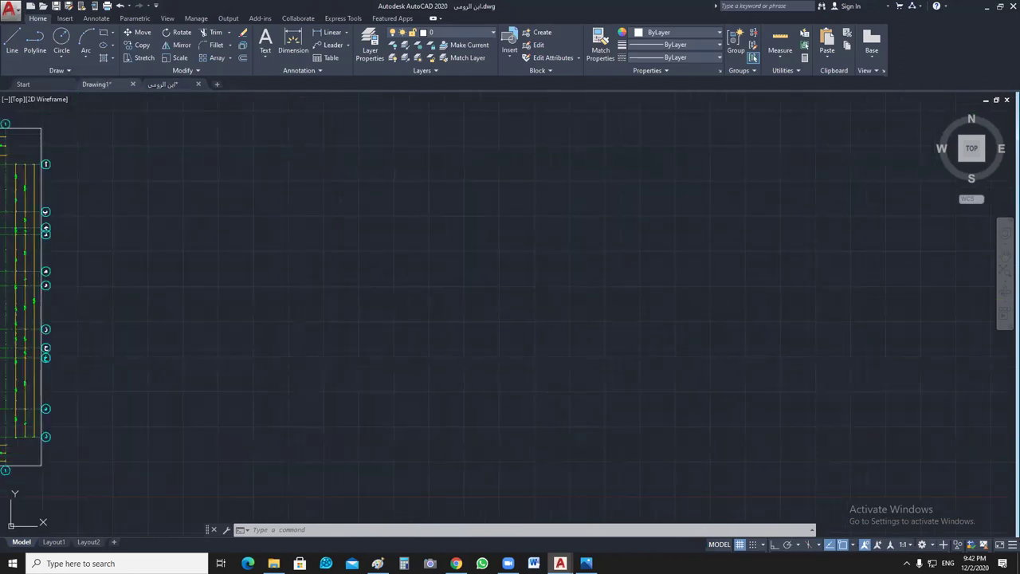
# Step: Copy the rectangle's right and left edges 2.5 inward as axis lines
pyautogui.moveTo(641, 335); pyautogui.dragTo(546, 346)
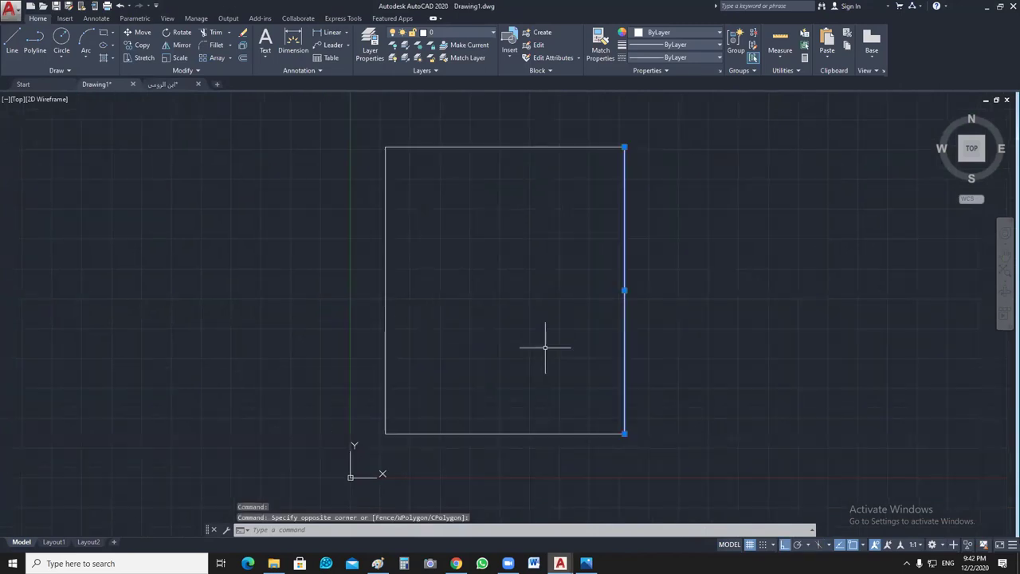
pyautogui.write('co')
pyautogui.press('Return')
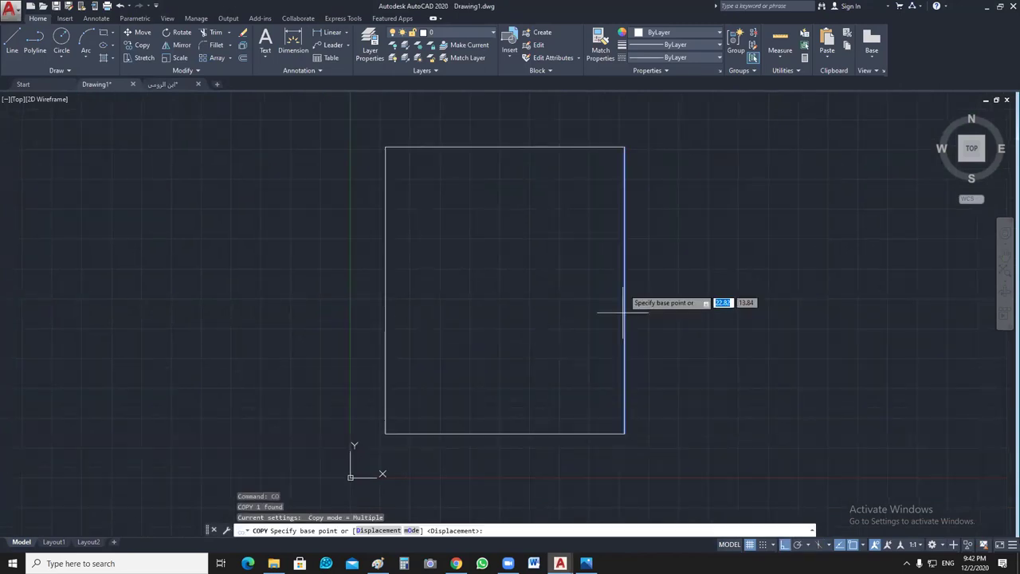
pyautogui.click(624, 285)
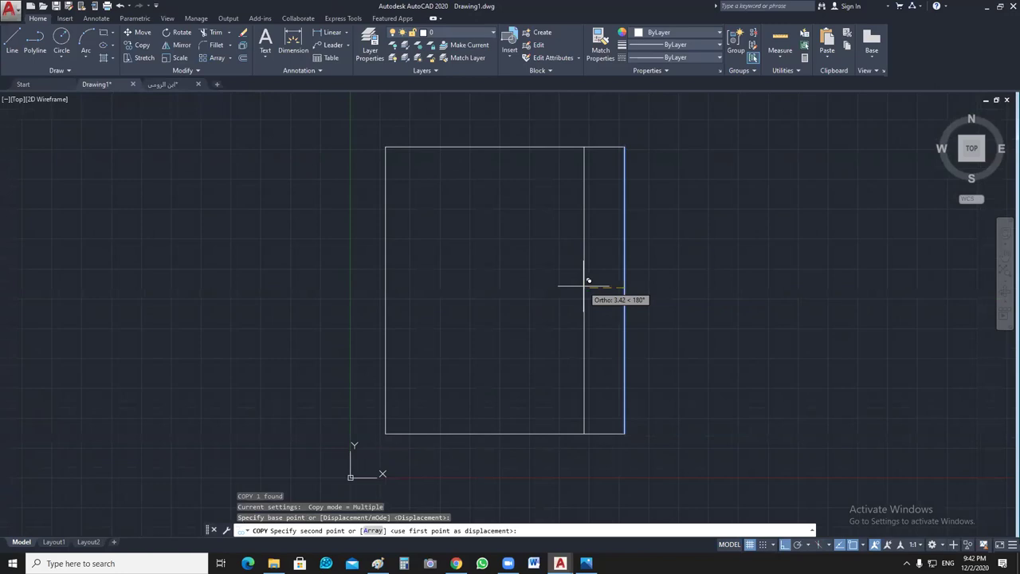
pyautogui.write('2.5')
pyautogui.press('Return')
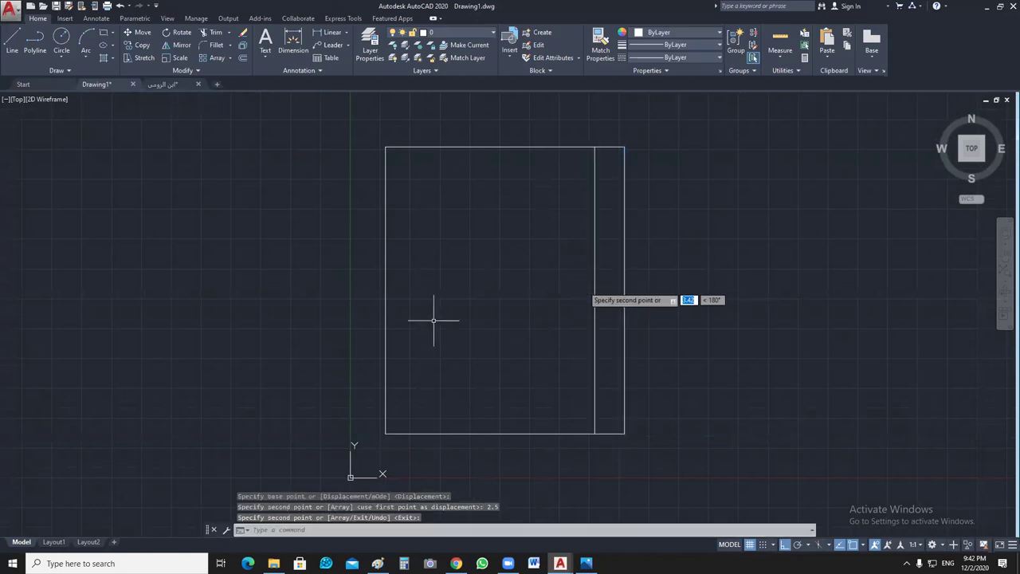
pyautogui.press('Return')
pyautogui.click(385, 290)
pyautogui.press('Return')
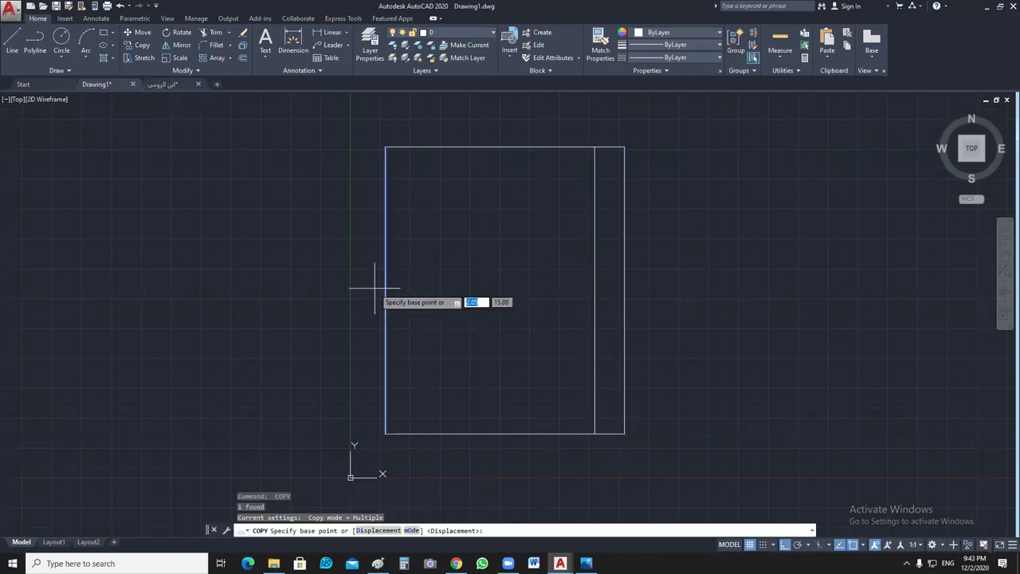
pyautogui.click(386, 288)
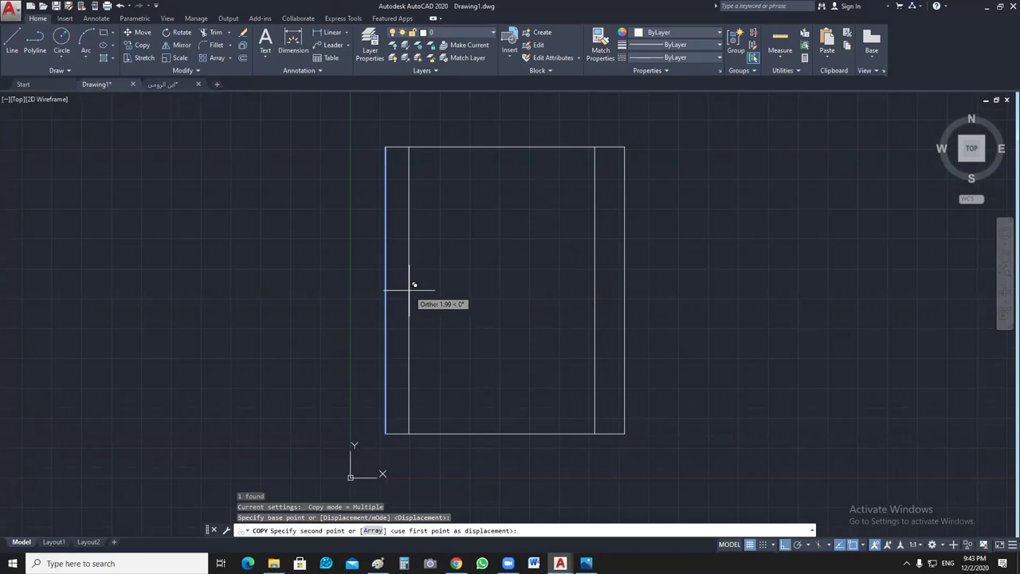
pyautogui.write('2.5')
pyautogui.press('Return')
# Step: Copy the rectangle's top edge 2.5 downward as an axis line
pyautogui.press('Return')
pyautogui.click(503, 147)
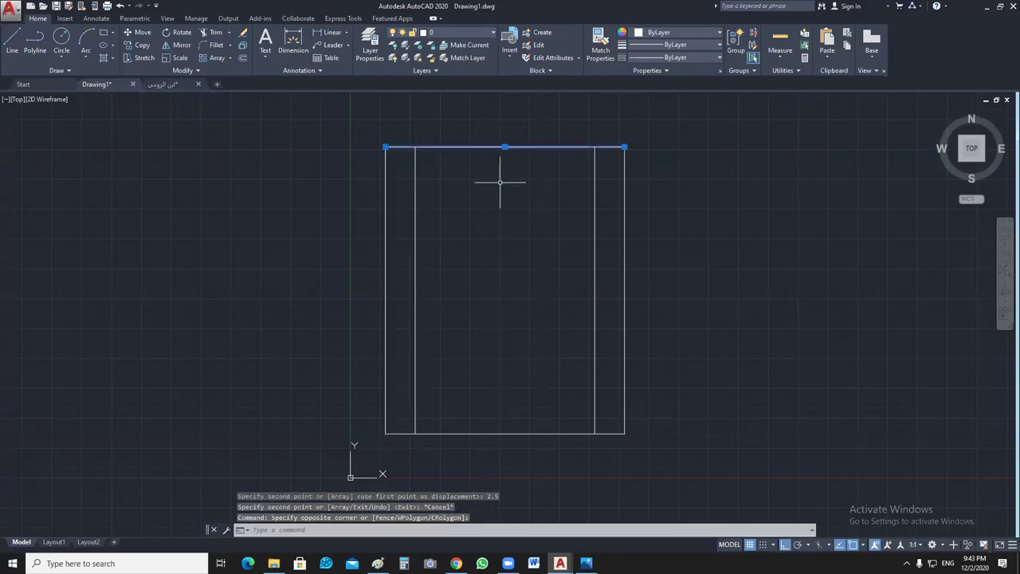
pyautogui.press('Return')
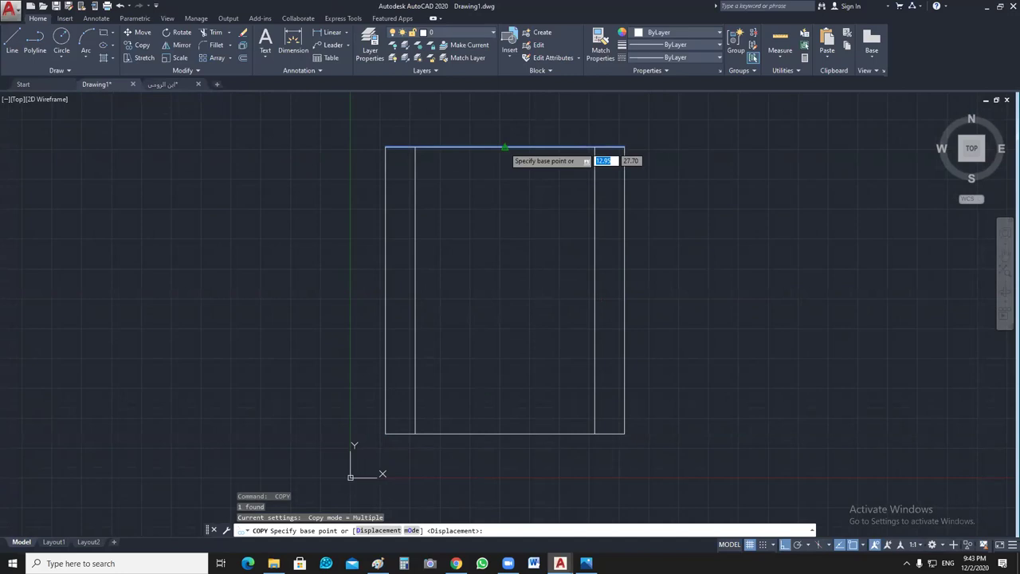
pyautogui.press('Escape')
pyautogui.click(465, 191)
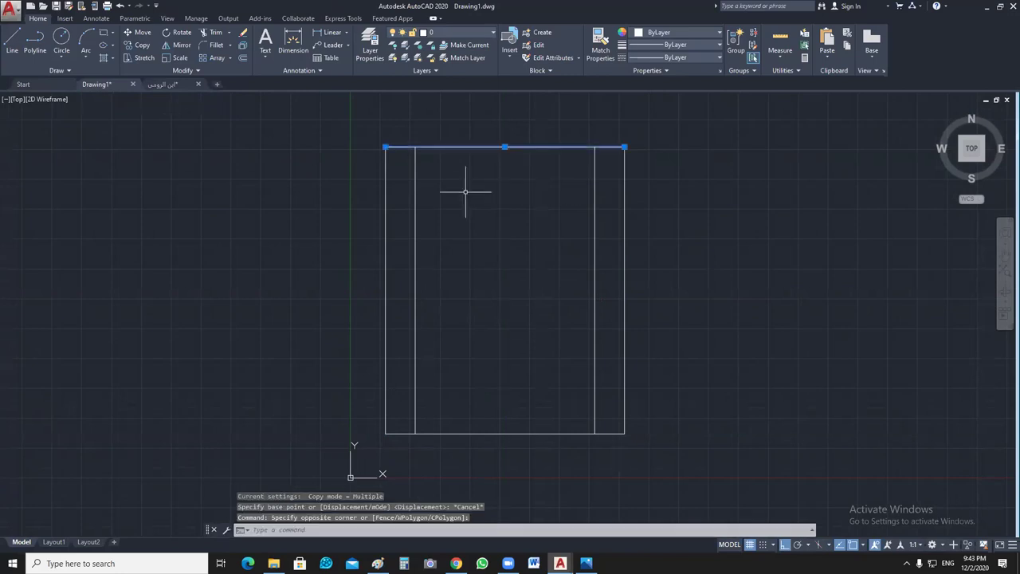
pyautogui.write('co')
pyautogui.press('Return')
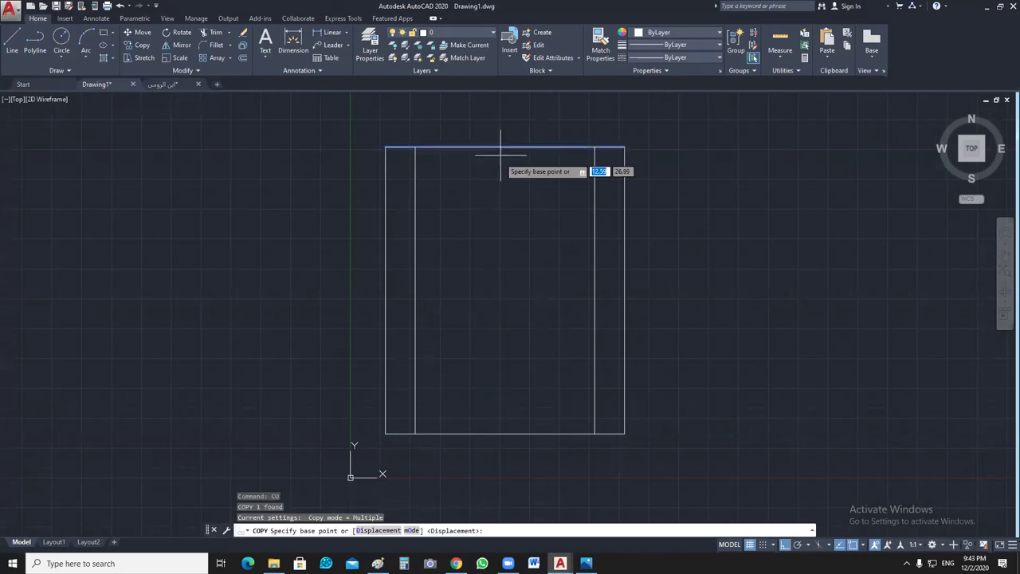
pyautogui.click(505, 148)
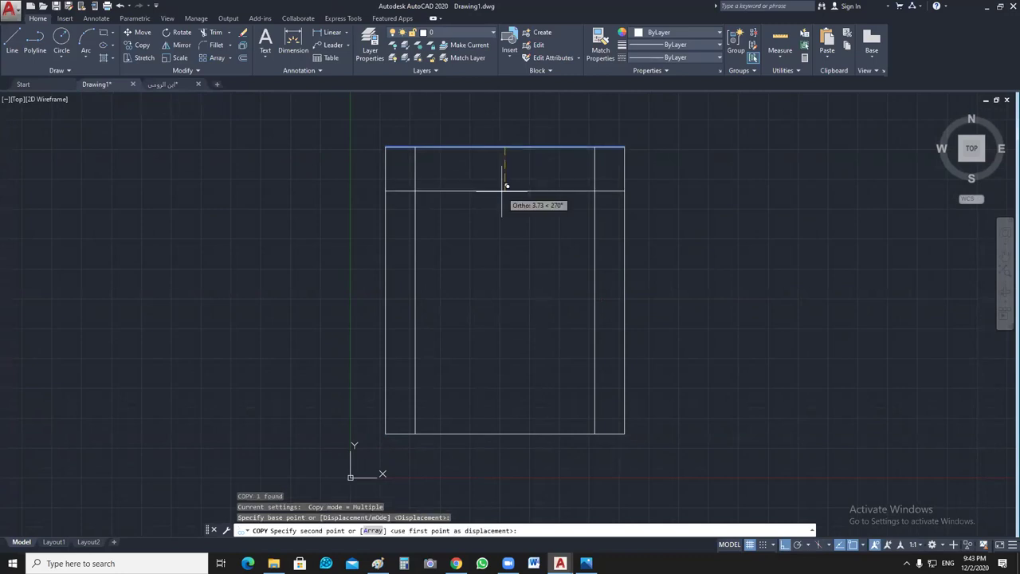
pyautogui.write('2.5')
pyautogui.press('Return')
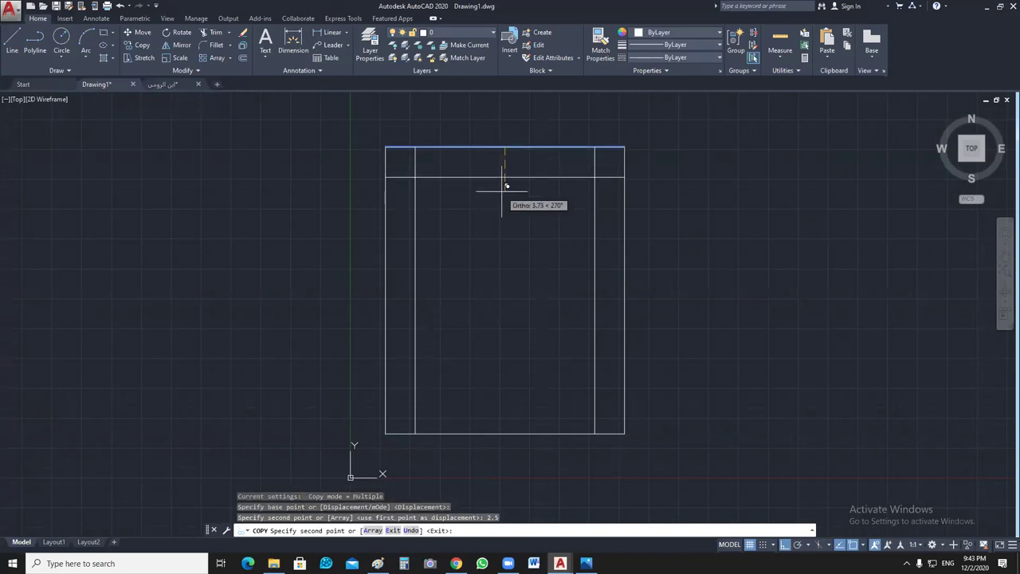
pyautogui.press('Escape')
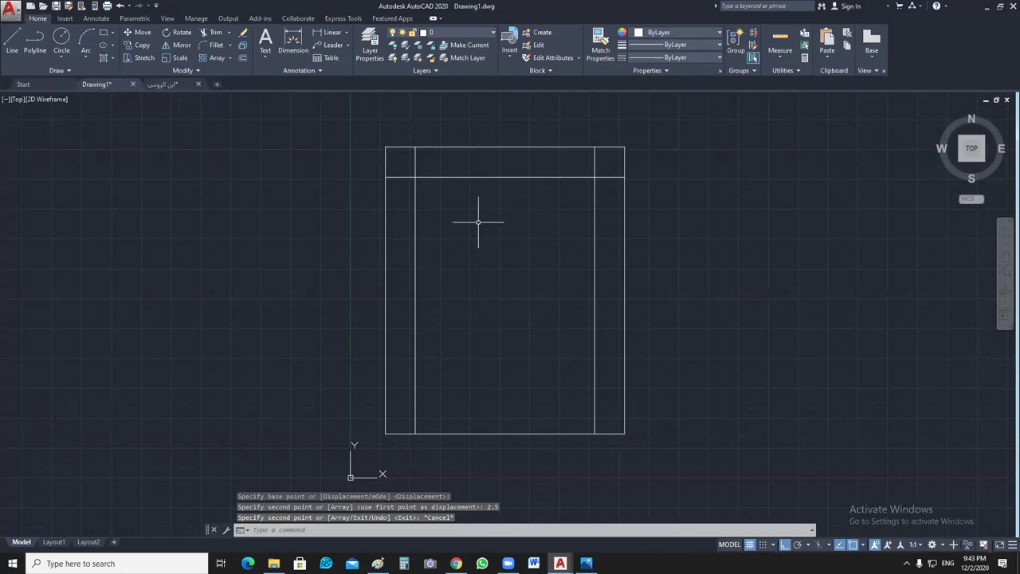
# Step: Copy the rectangle's bottom edge 4 upward from its midpoint
pyautogui.click(480, 433)
pyautogui.press('Return')
pyautogui.click(505, 433)
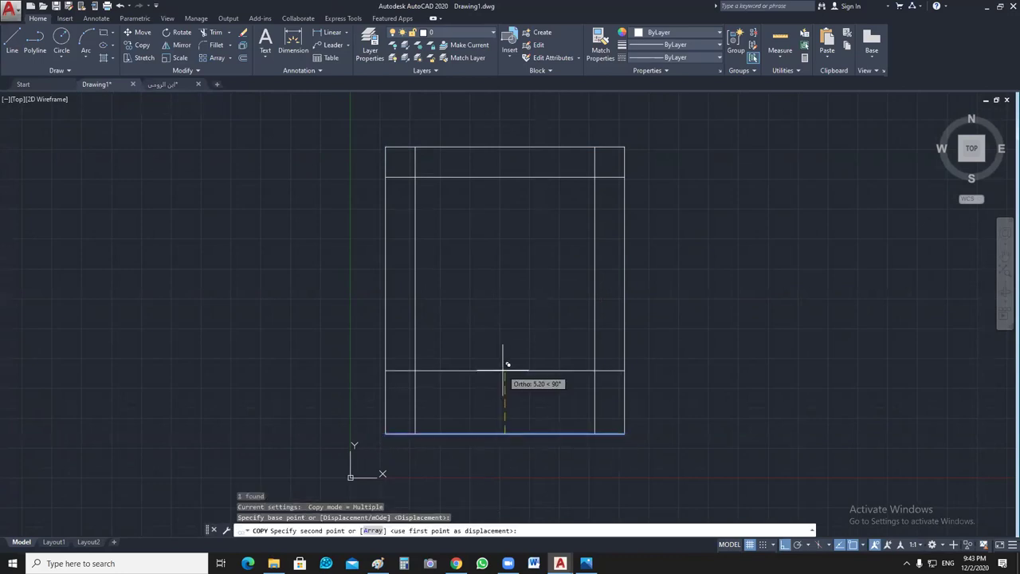
pyautogui.write('4')
pyautogui.press('Return')
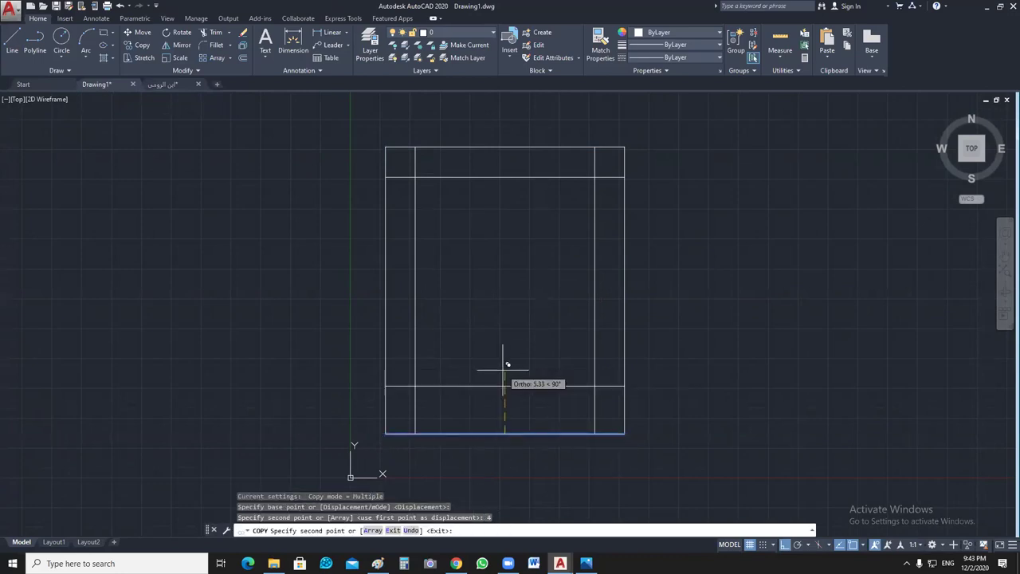
pyautogui.press('Escape')
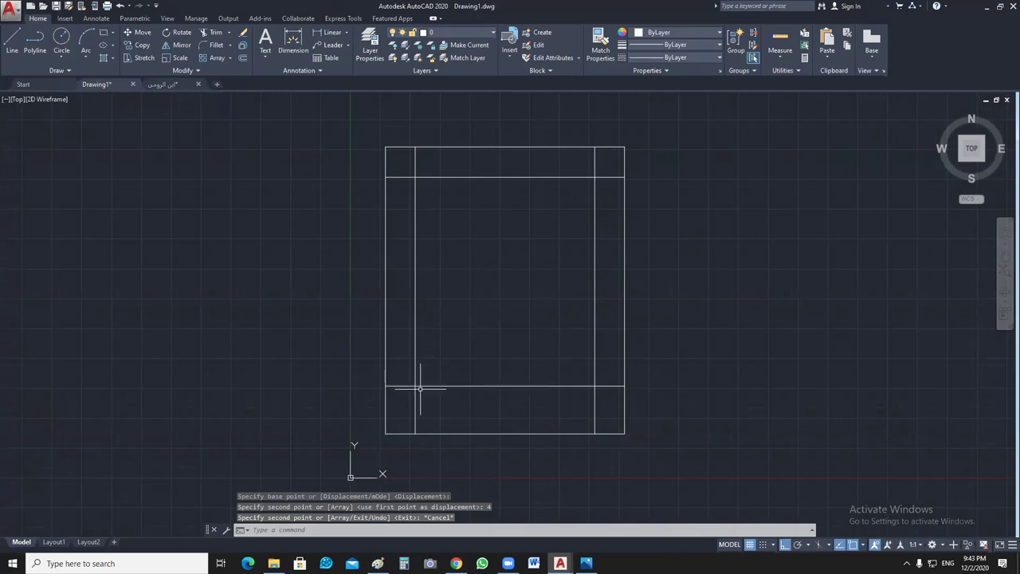
# Step: Dimension the 2.50 left inset in Drawing1, then switch to the Arabic floor plan
pyautogui.scroll(6, 405, 390)
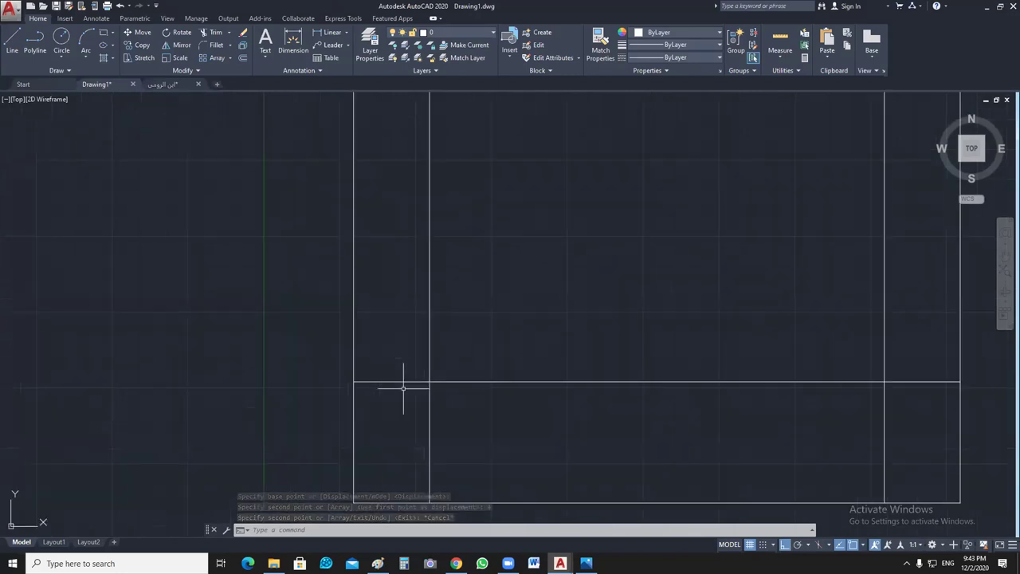
pyautogui.click(331, 33)
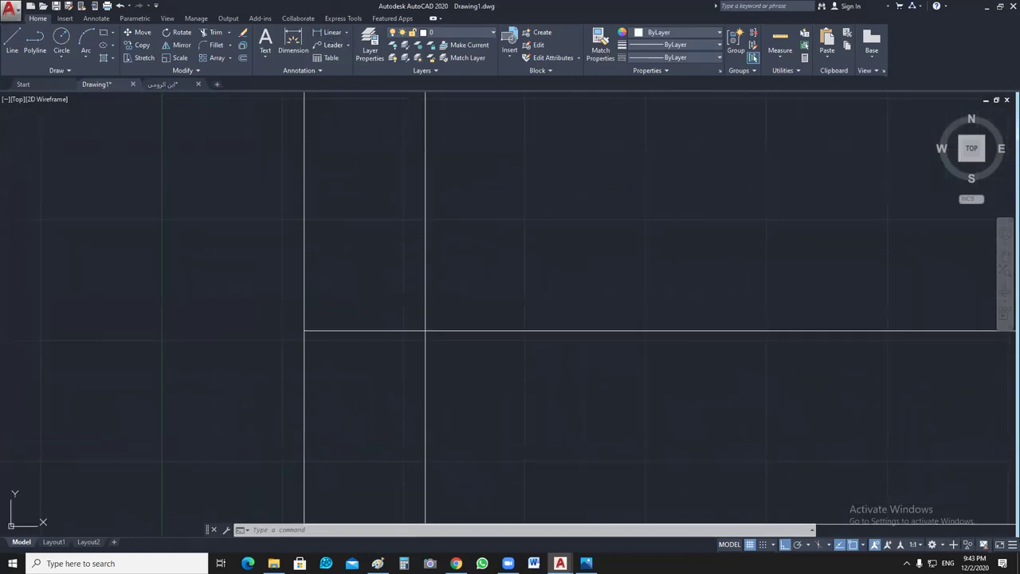
pyautogui.click(302, 333)
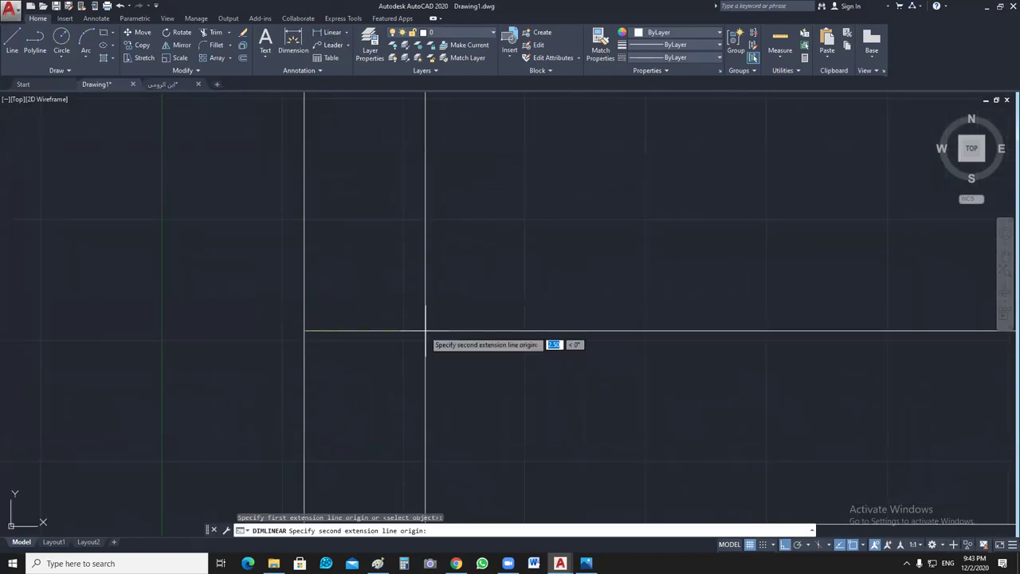
pyautogui.click(425, 331)
pyautogui.click(414, 347)
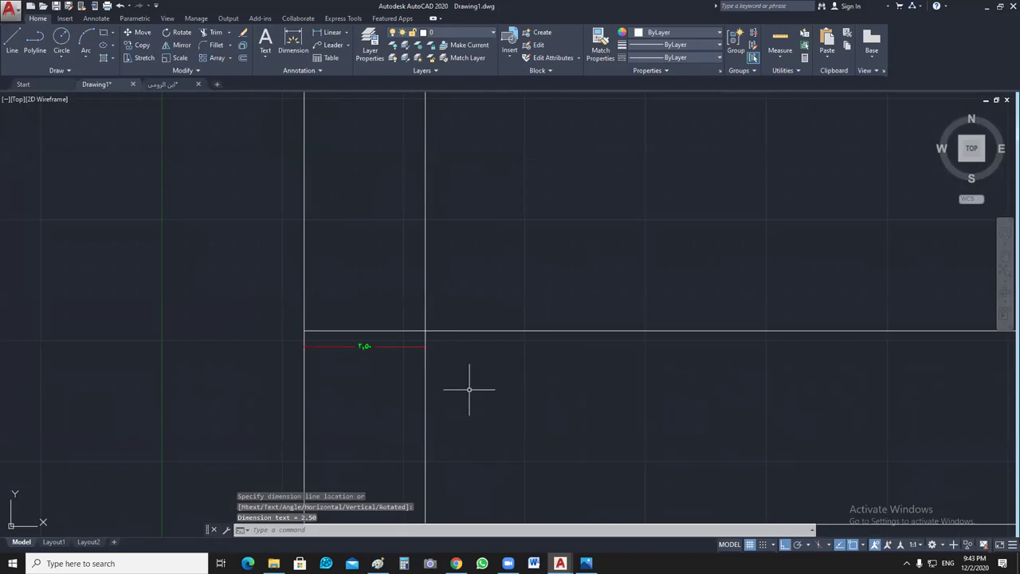
pyautogui.scroll(2, 378, 334)
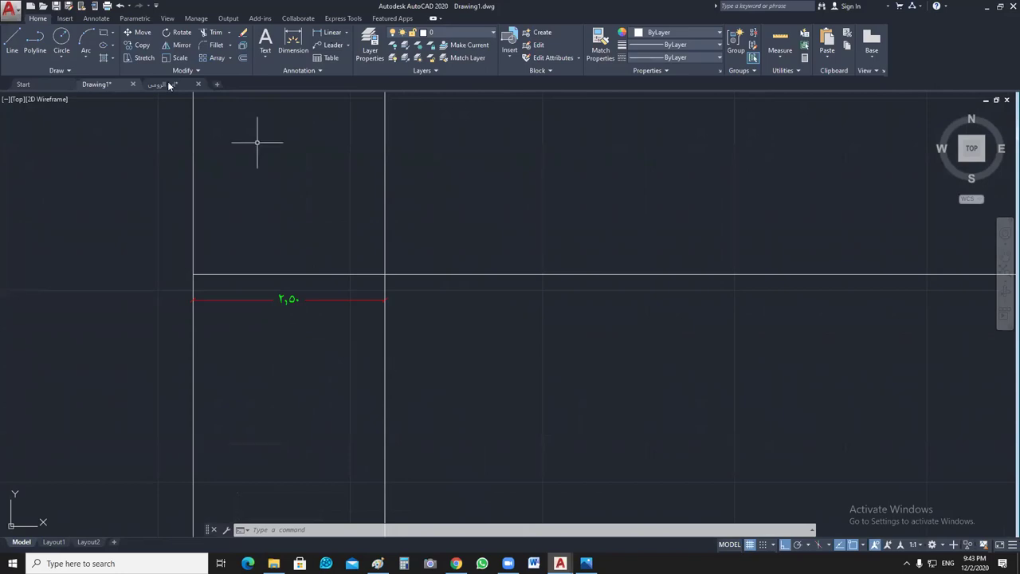
pyautogui.hotkey('ctrl', 'Tab')
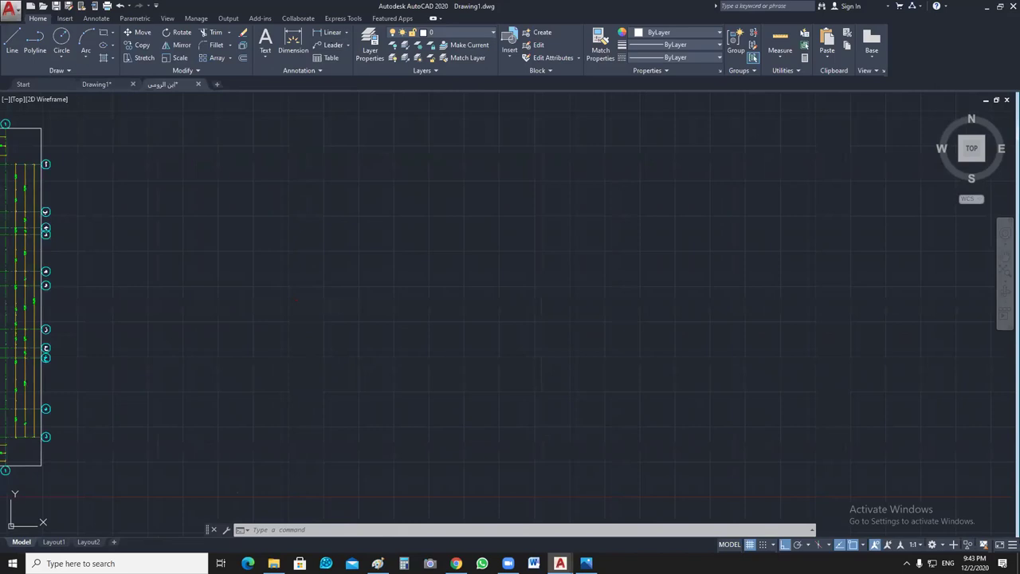
# Step: Turn the WALL_out and Wall_In layers back on in the floor plan
pyautogui.scroll(5, 377, 345)
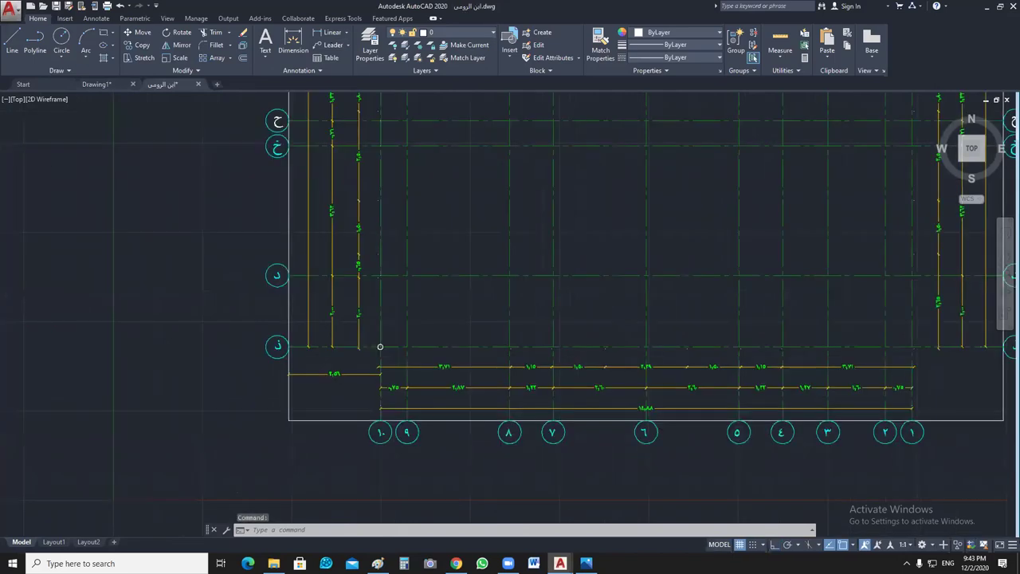
pyautogui.moveTo(378, 262); pyautogui.dragTo(388, 281, button='middle')
pyautogui.click(478, 33)
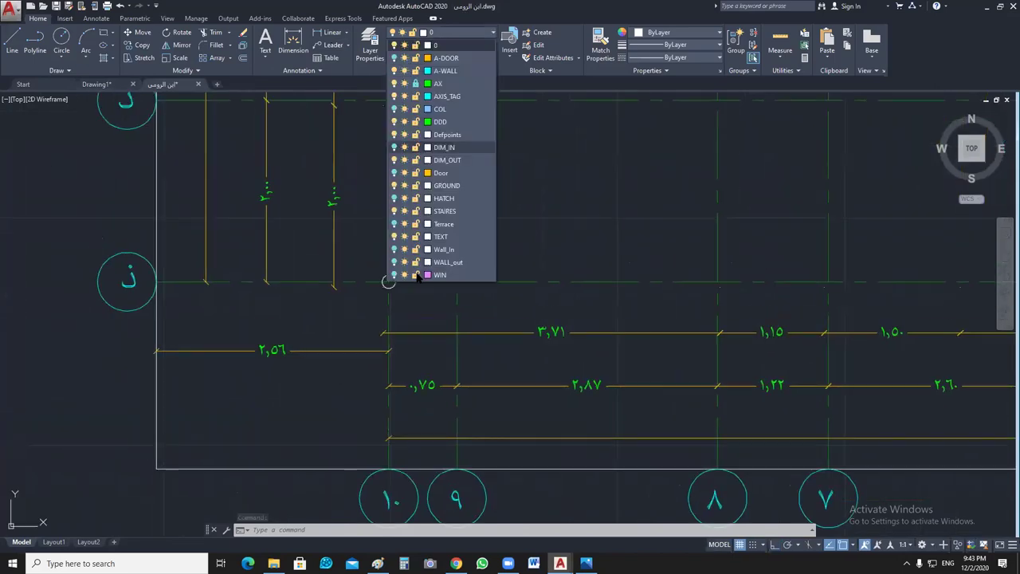
pyautogui.click(393, 262)
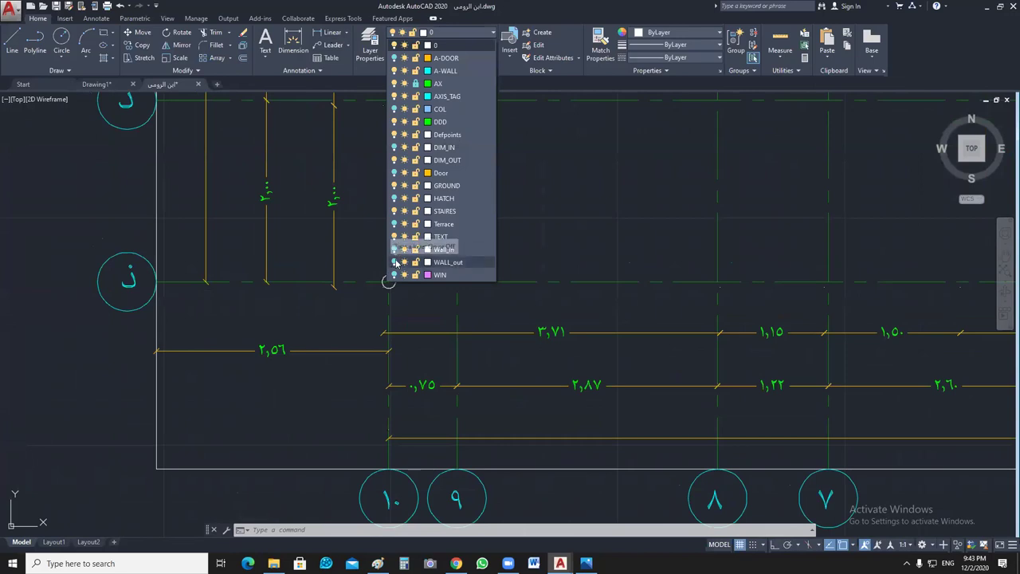
pyautogui.click(394, 250)
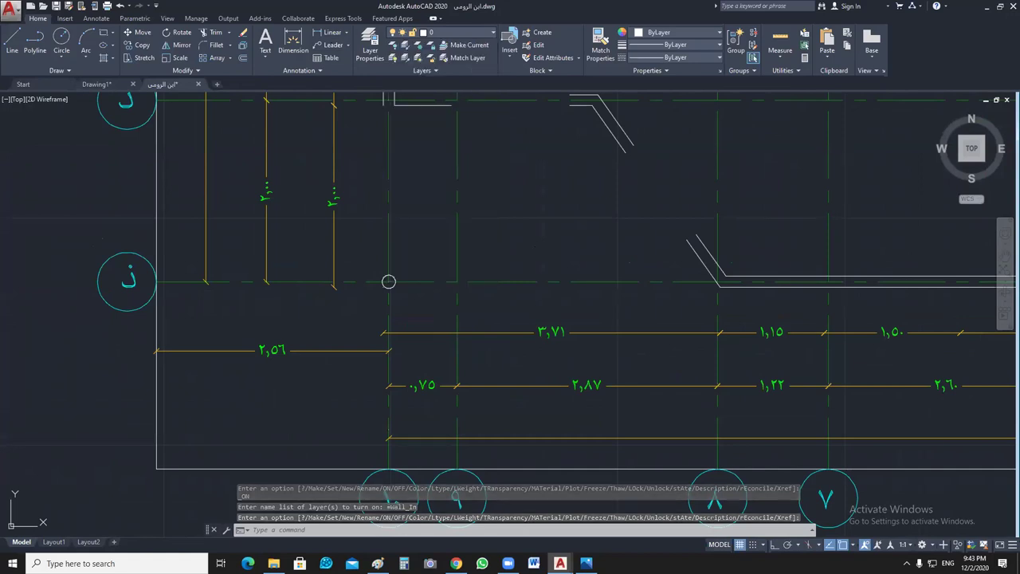
# Step: Pan and zoom the plan to center on the 2,56 dimension and grid bubbles
pyautogui.moveTo(394, 277); pyautogui.dragTo(394, 416, button='middle')
pyautogui.scroll(5, 392, 239)
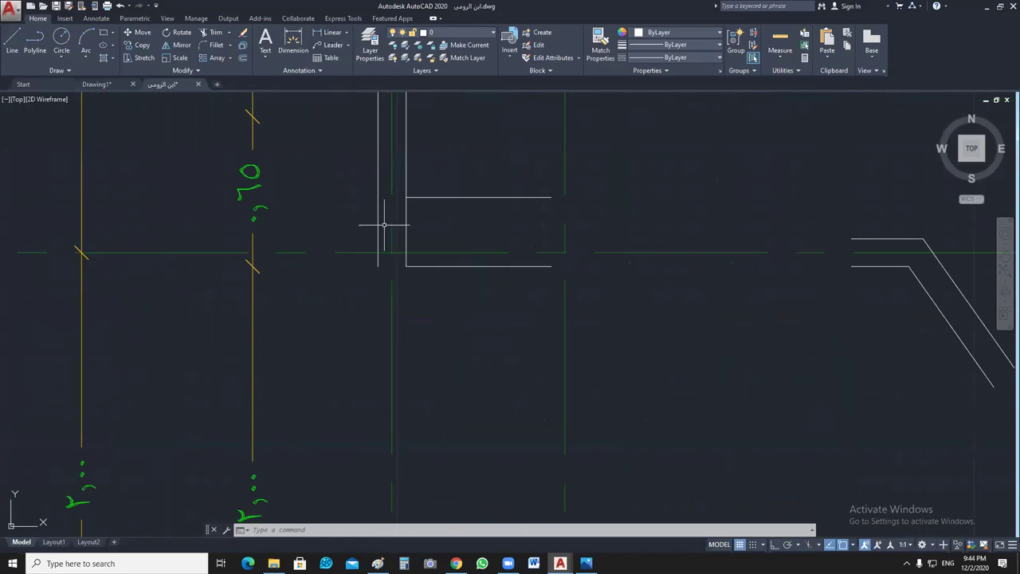
pyautogui.scroll(-2, 373, 280)
pyautogui.scroll(-2, 373, 280)
pyautogui.moveTo(373, 280); pyautogui.dragTo(421, 159, button='middle')
pyautogui.scroll(2, 379, 420)
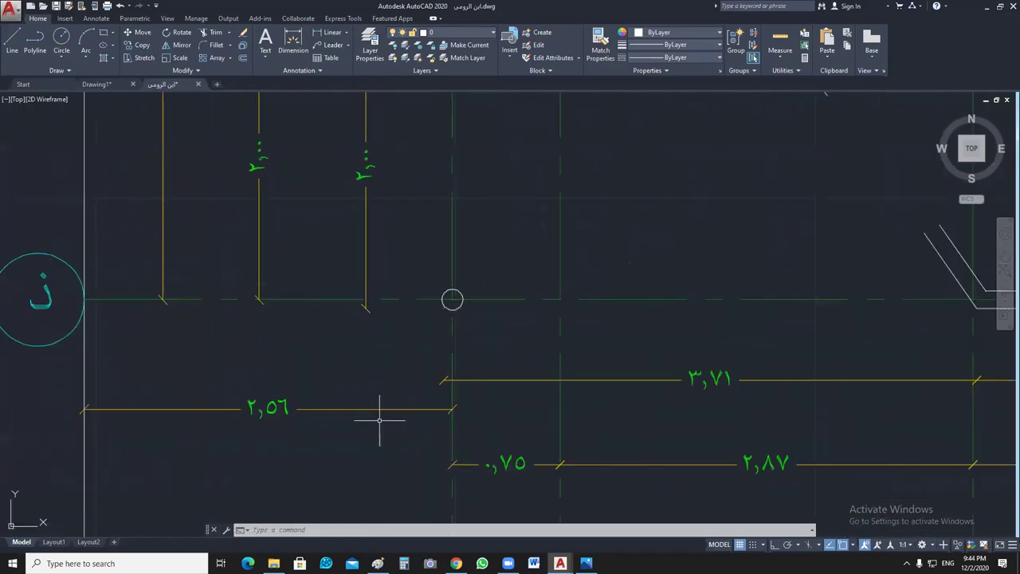
pyautogui.moveTo(487, 243); pyautogui.dragTo(461, 372, button='middle')
pyautogui.scroll(-2, 461, 371)
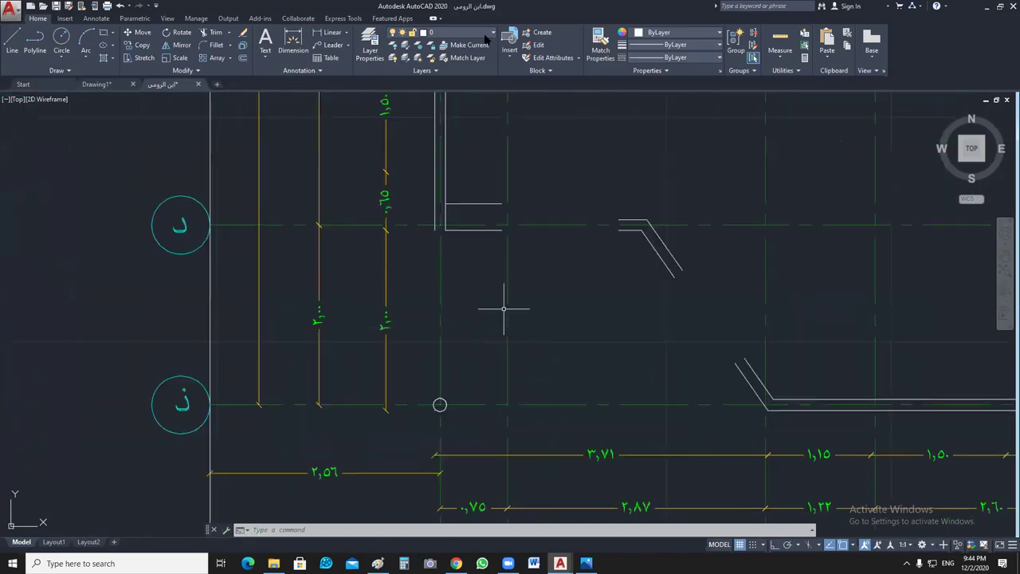
# Step: Turn on the Terrace layer, check the ٠,٧٥ and ٢,٨٧ dimensions, and return to Drawing1
pyautogui.click(462, 32)
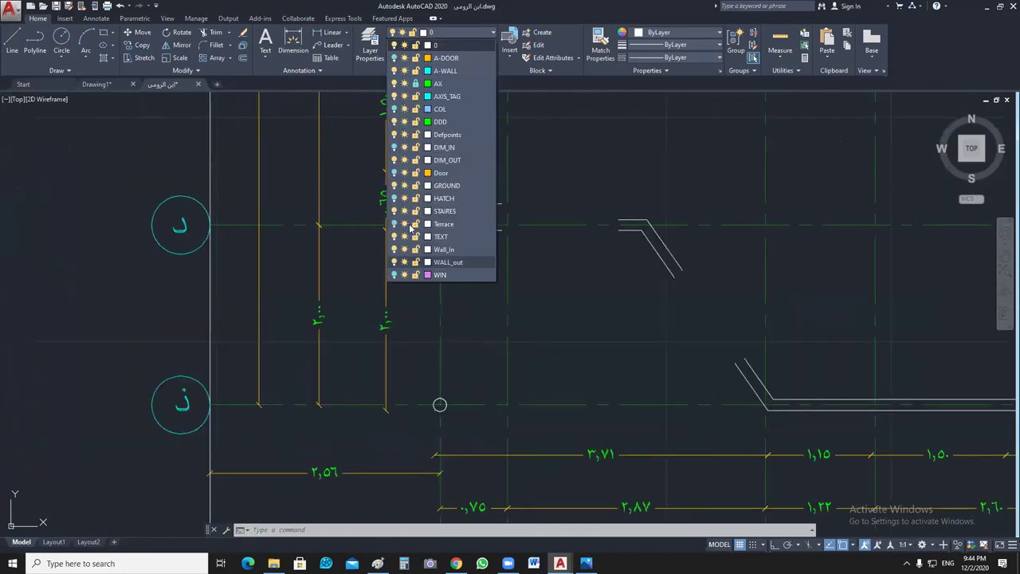
pyautogui.click(528, 292)
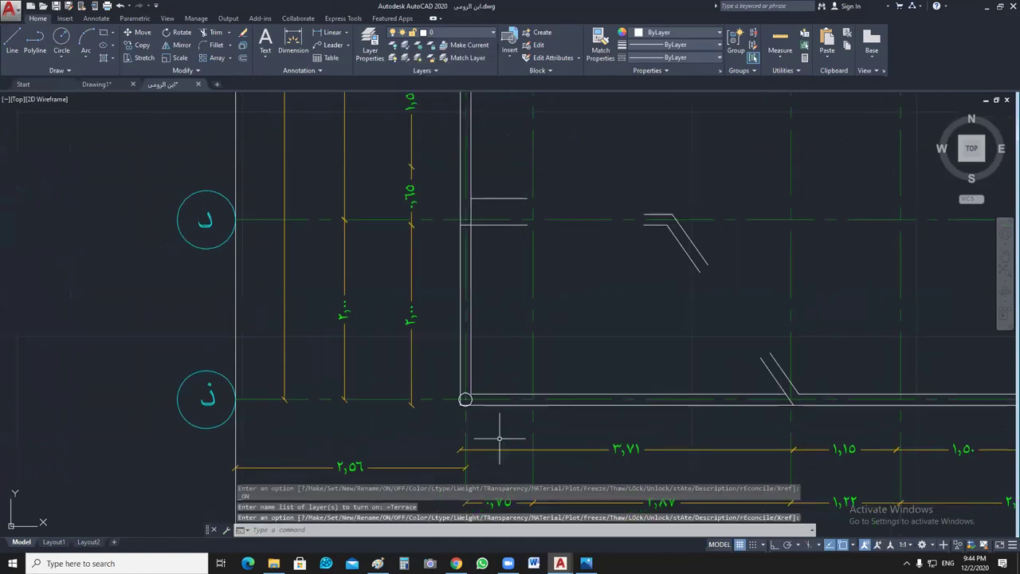
pyautogui.scroll(4, 493, 432)
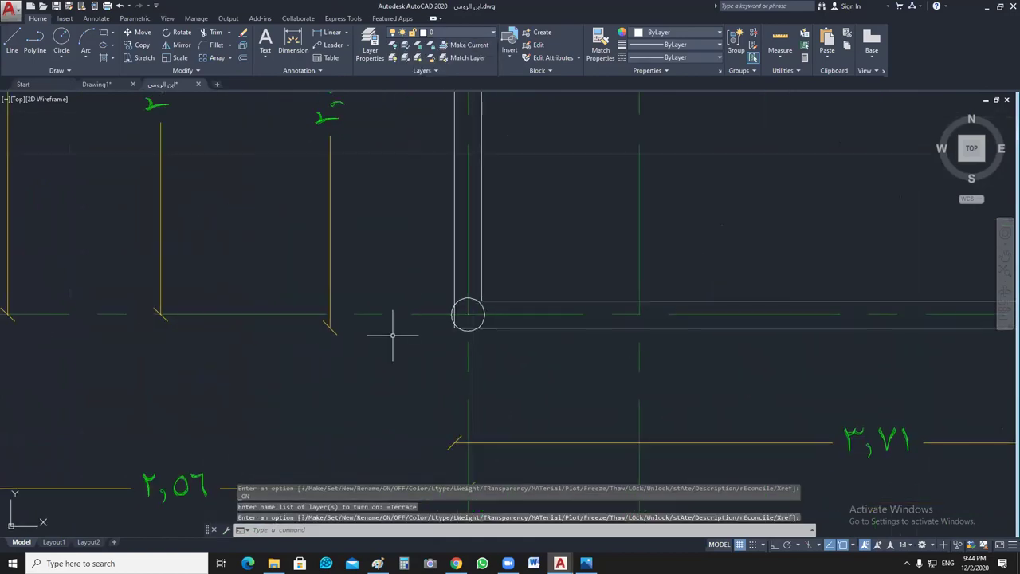
pyautogui.moveTo(394, 337); pyautogui.dragTo(395, 182, button='middle')
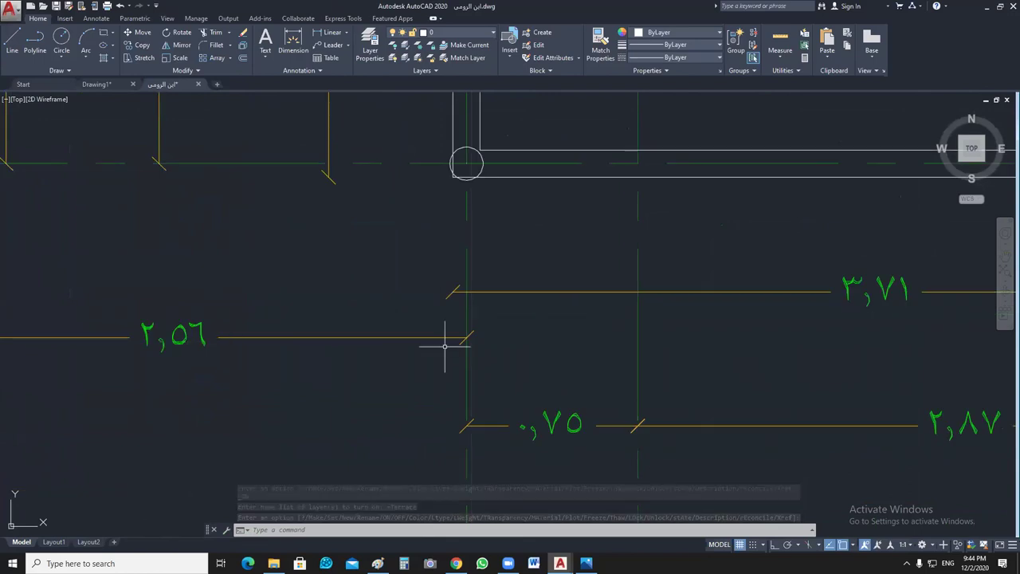
pyautogui.click(97, 83)
pyautogui.scroll(-2, 390, 333)
# Step: Stretch the left inner vertical axis line 0.06 to the right
pyautogui.moveTo(470, 350); pyautogui.dragTo(346, 351, button='middle')
pyautogui.click(268, 236)
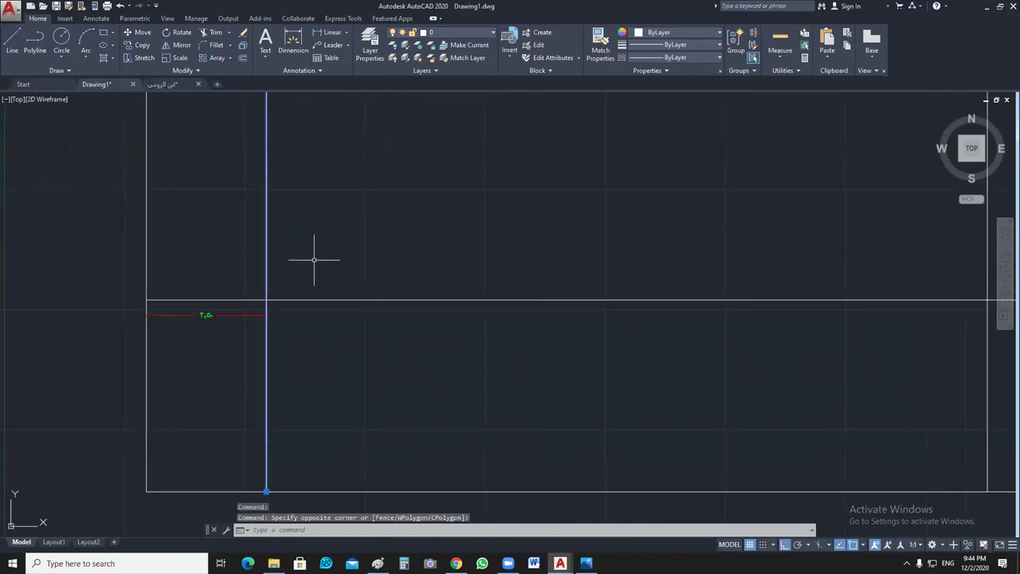
pyautogui.scroll(-2, 319, 178)
pyautogui.click(314, 174)
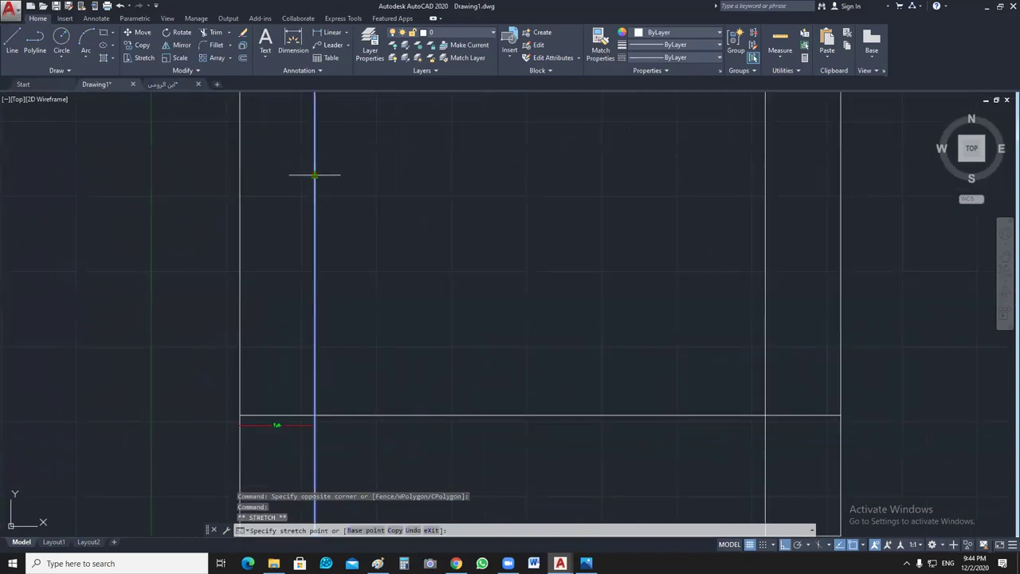
pyautogui.write('.06')
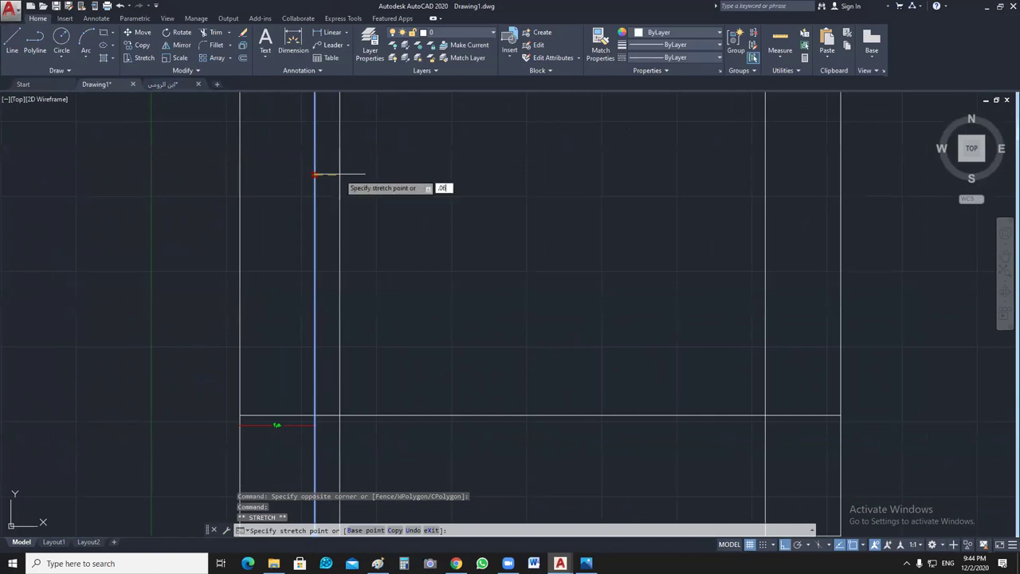
pyautogui.press('Return')
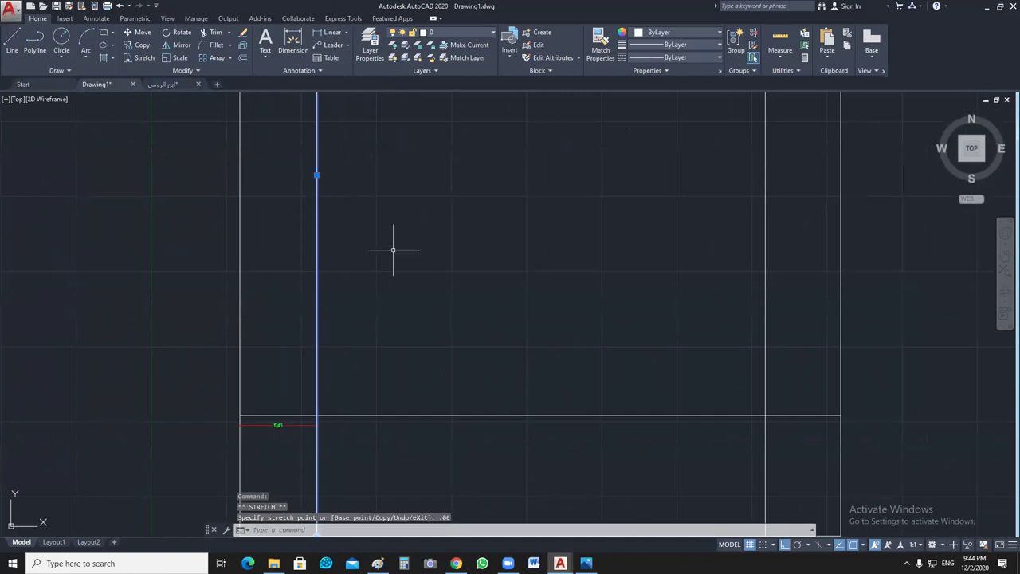
# Step: Stretch the right inner vertical axis line 0.06 to the left
pyautogui.moveTo(247, 489); pyautogui.dragTo(207, 489, button='middle')
pyautogui.scroll(2, 401, 397)
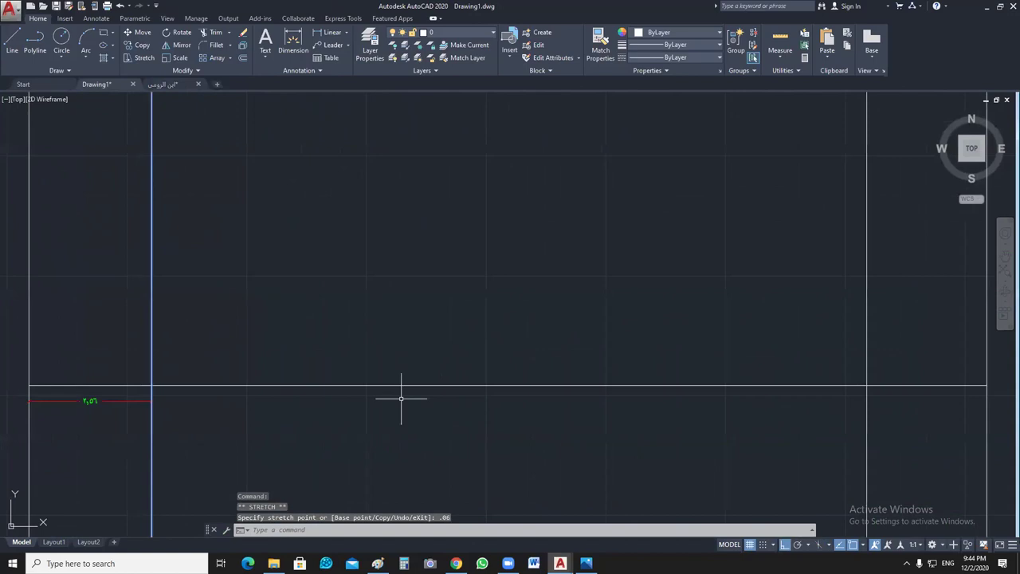
pyautogui.scroll(-2, 401, 397)
pyautogui.click(607, 282)
pyautogui.click(528, 297)
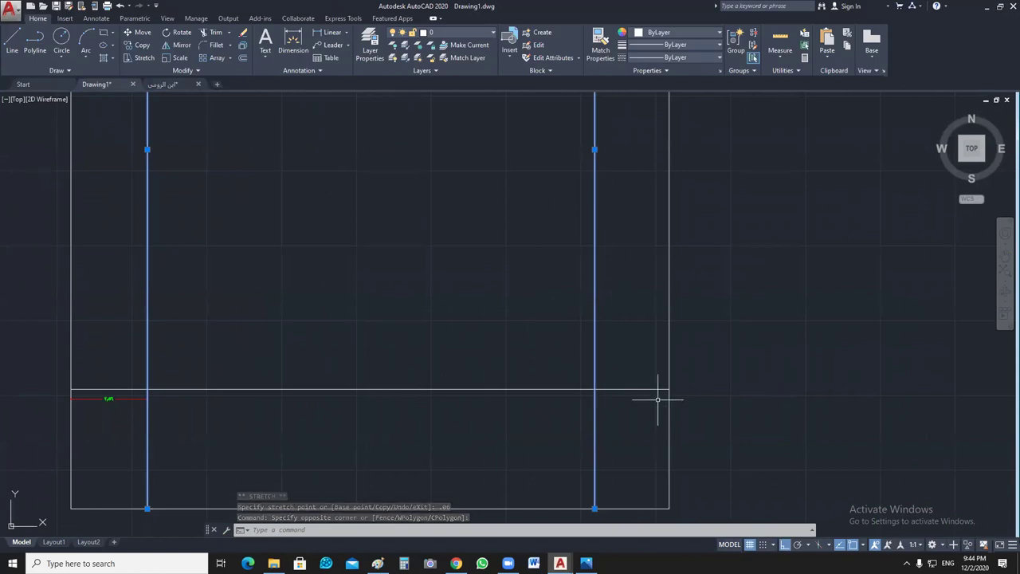
pyautogui.click(594, 149)
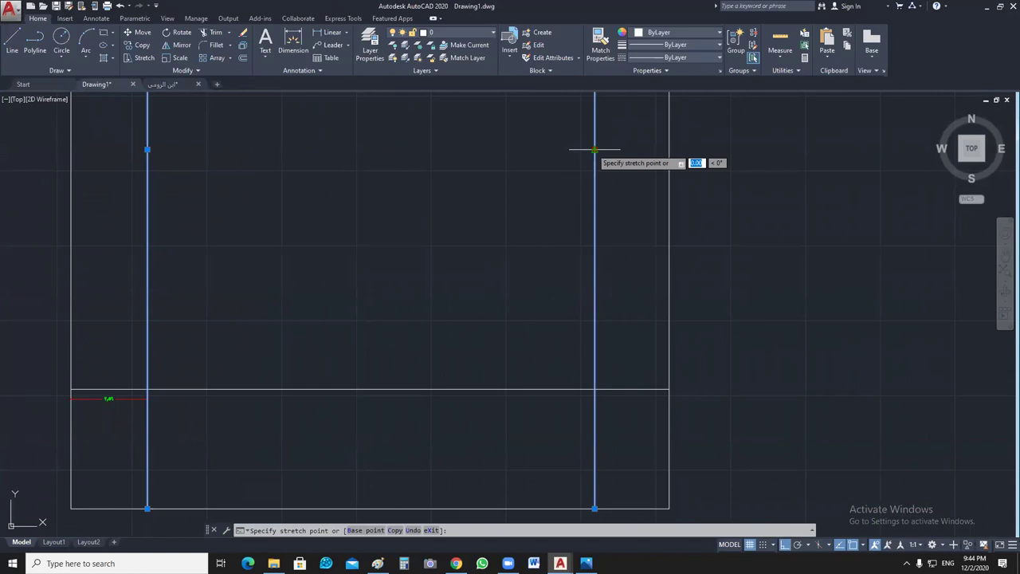
pyautogui.write('.06')
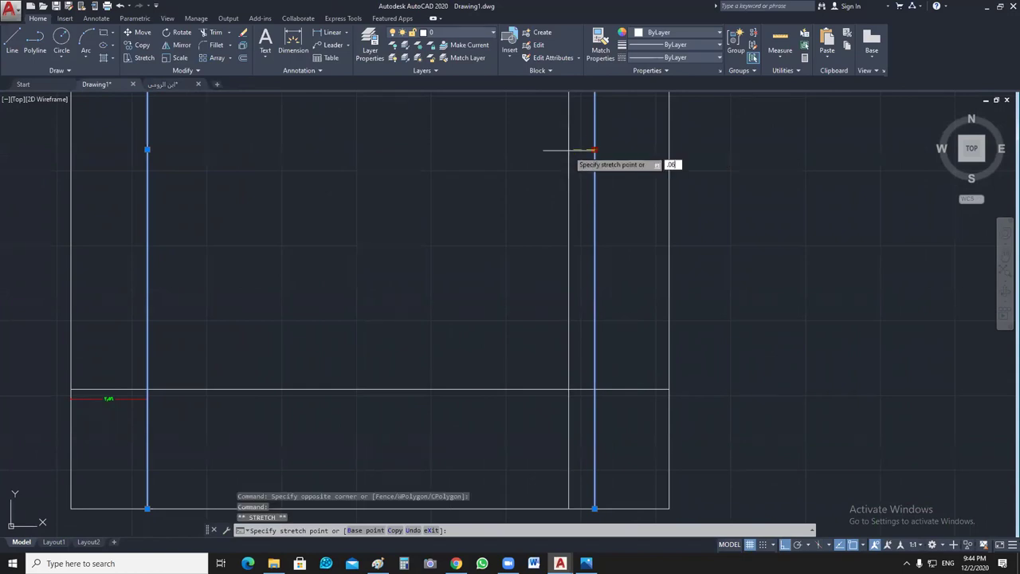
pyautogui.press('Return')
pyautogui.moveTo(564, 161); pyautogui.dragTo(519, 353, button='middle')
pyautogui.scroll(-2, 545, 266)
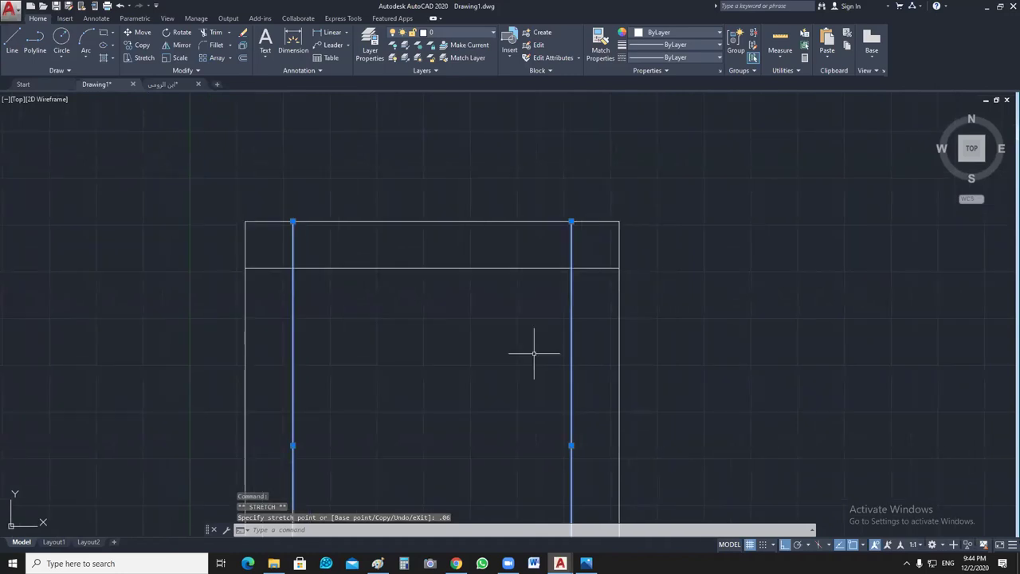
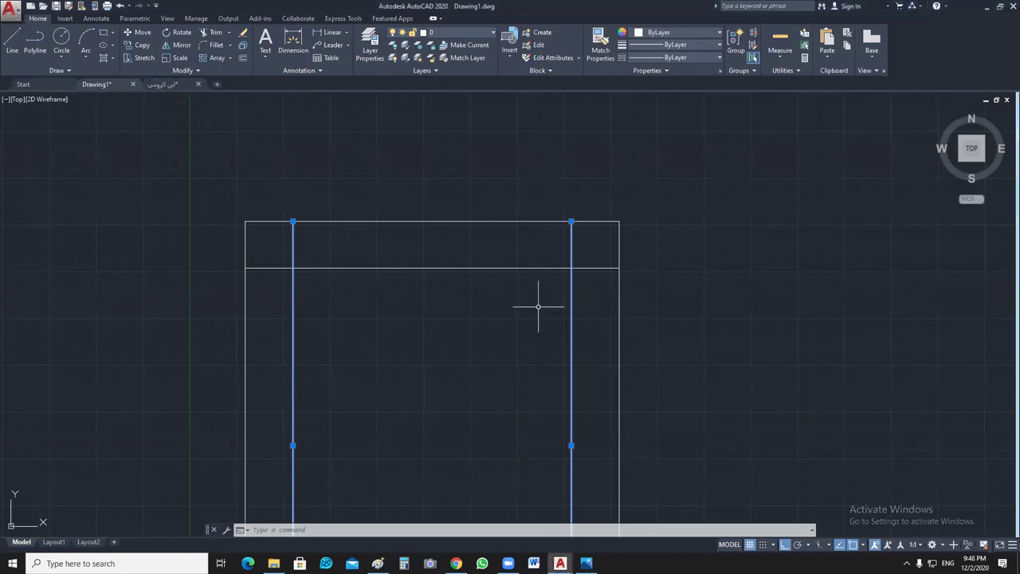
# Step: Switch to the floor plan drawing and frame its top dimension rows and axis bubbles
pyautogui.click(169, 84)
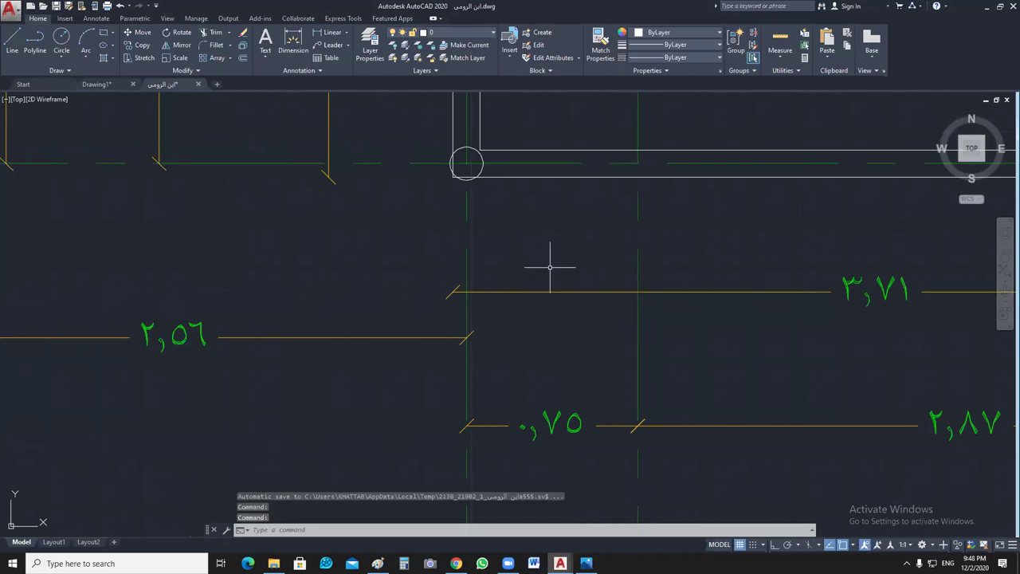
pyautogui.scroll(-5, 551, 269)
pyautogui.moveTo(649, 207); pyautogui.dragTo(549, 290, button='middle')
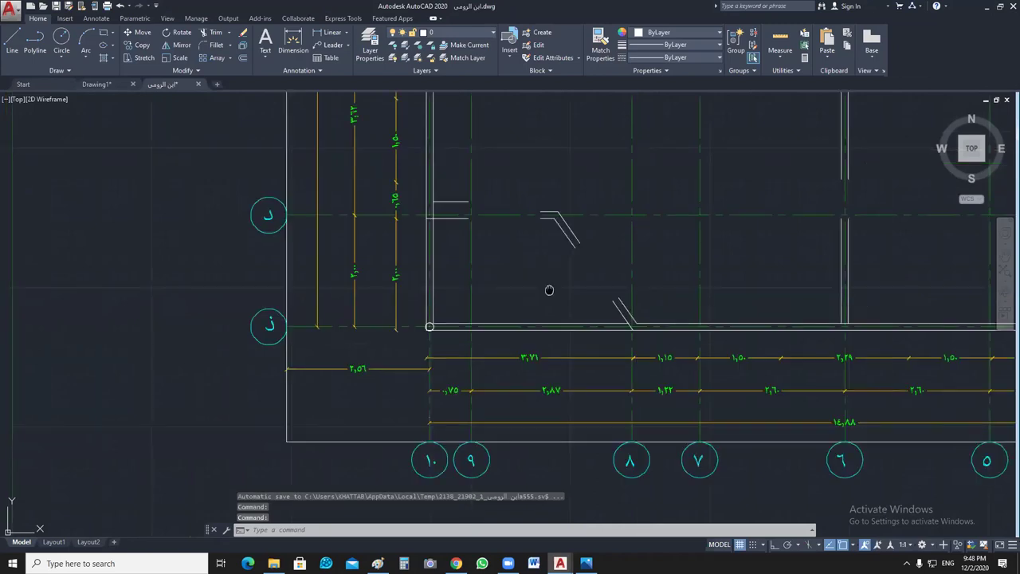
pyautogui.scroll(-4, 549, 290)
pyautogui.scroll(6, 550, 159)
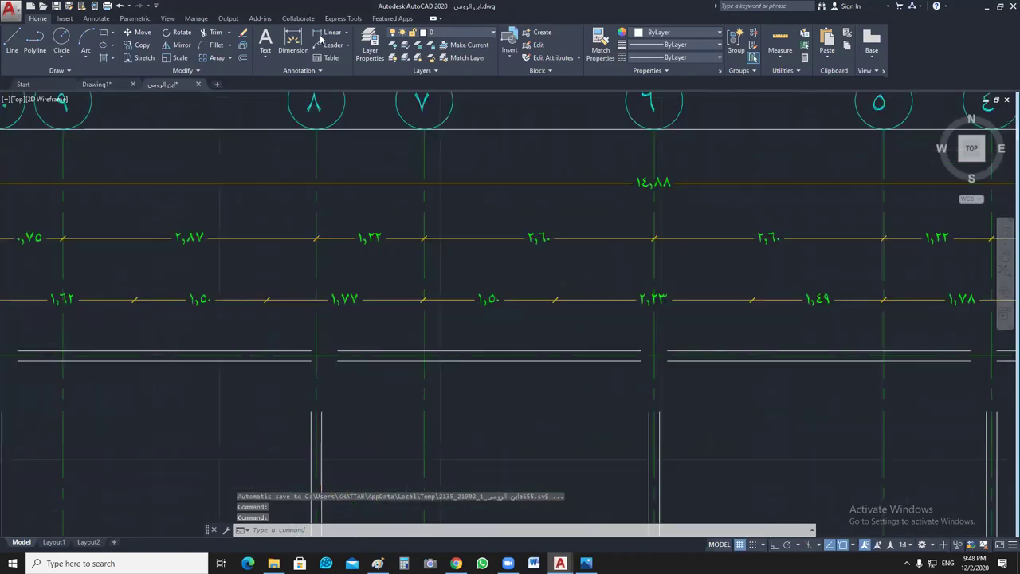
pyautogui.moveTo(239, 319); pyautogui.dragTo(396, 325, button='middle')
# Step: Start a DLI linear dimension at axis 9, cancel it, and zoom out to the whole plan
pyautogui.write('dli')
pyautogui.press('Return')
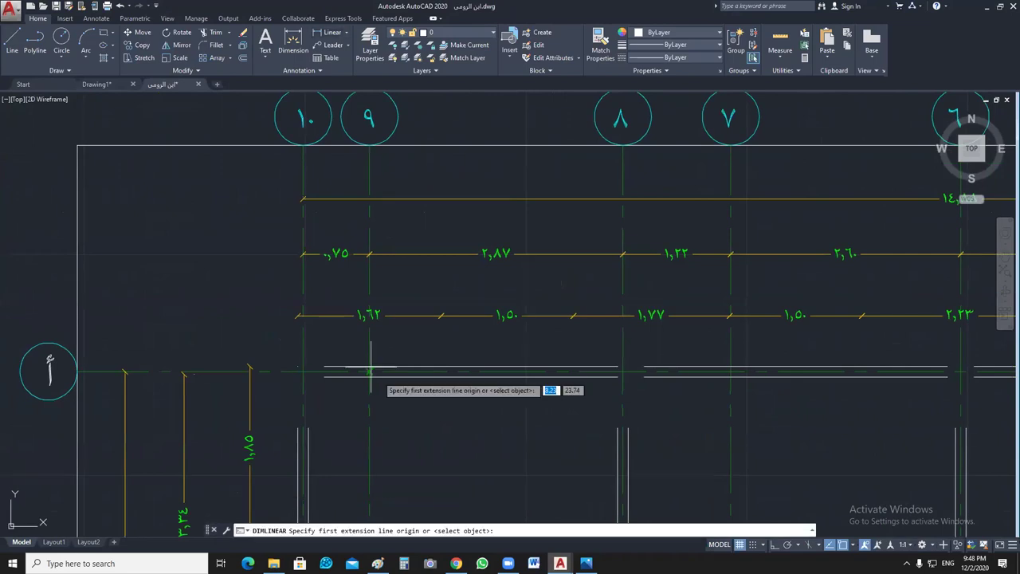
pyautogui.click(369, 147)
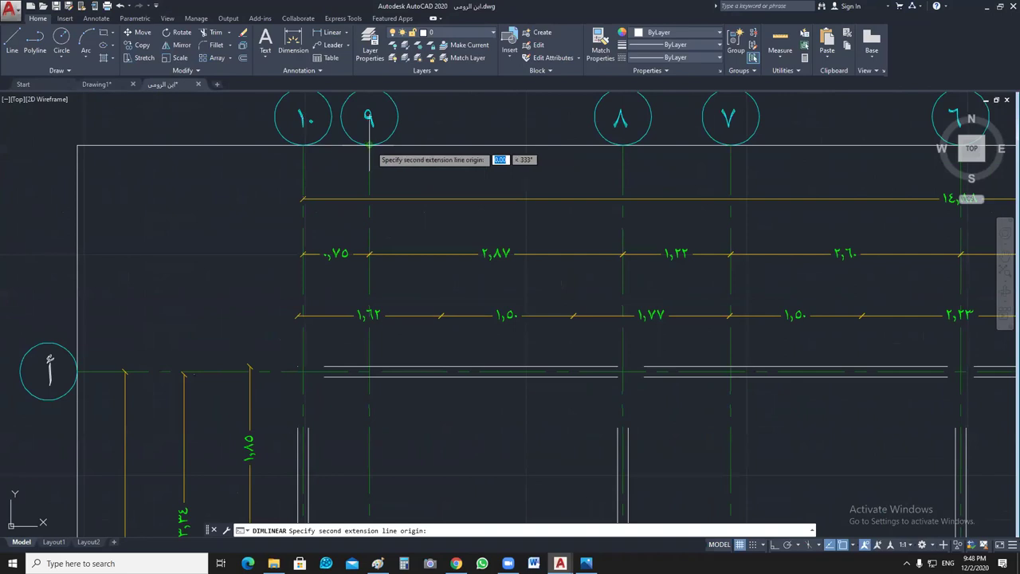
pyautogui.click(369, 370)
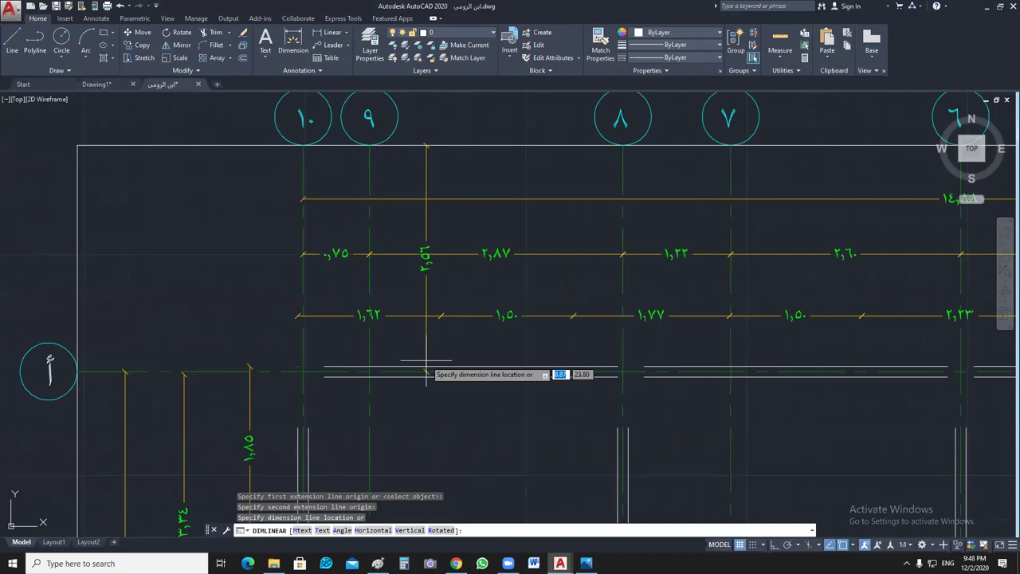
pyautogui.press('Escape')
pyautogui.scroll(-2, 467, 256)
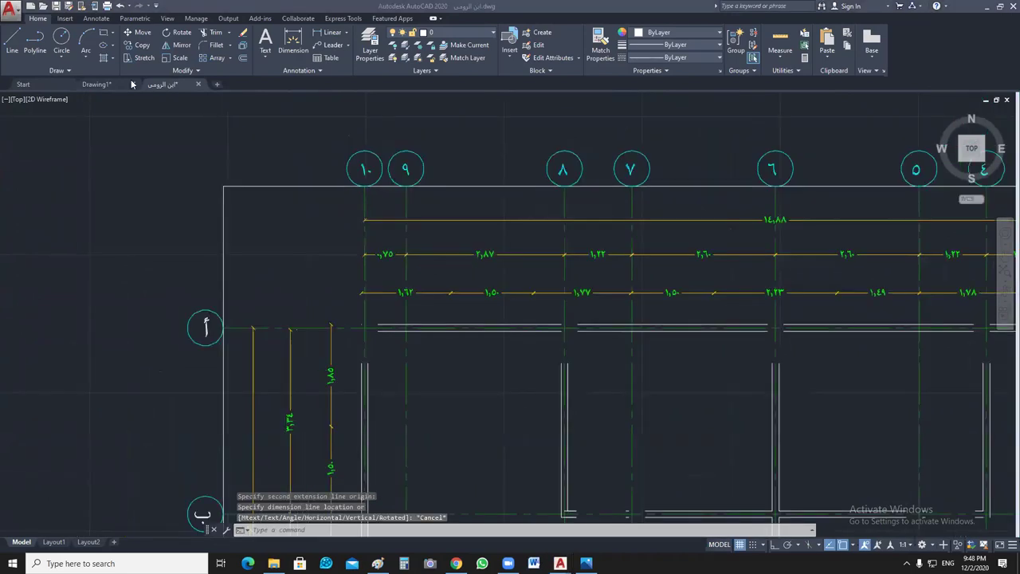
pyautogui.scroll(-3, 466, 255)
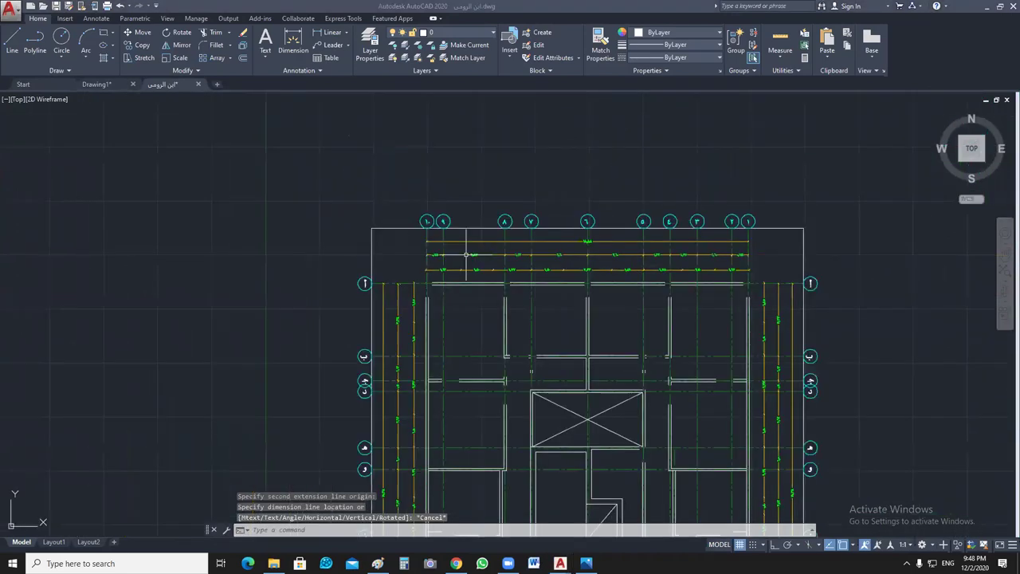
# Step: In Drawing1, stretch the horizontal frame line by .06, then deselect it
pyautogui.click(96, 84)
pyautogui.click(459, 268)
pyautogui.click(451, 314)
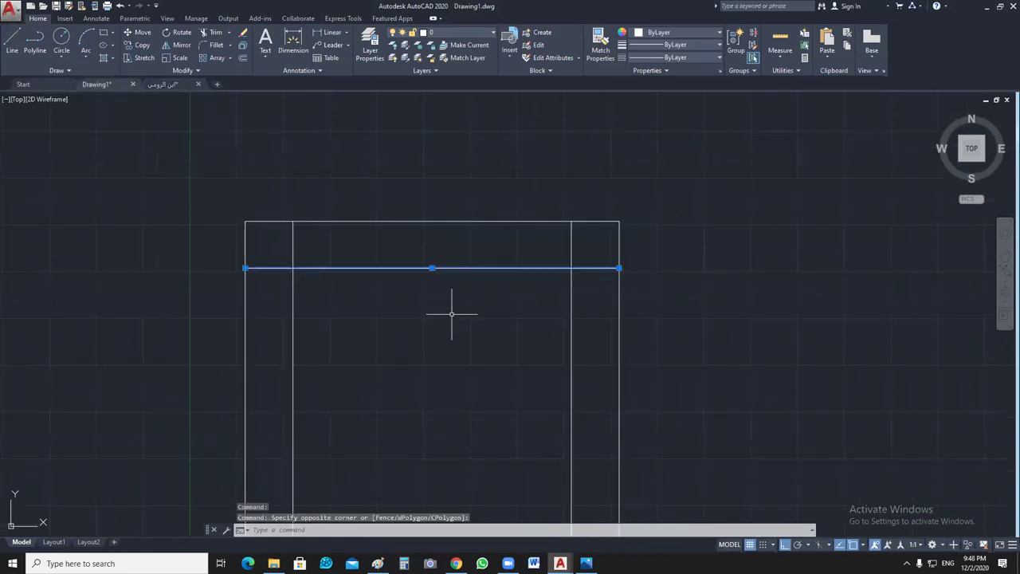
pyautogui.click(430, 277)
pyautogui.write('.06')
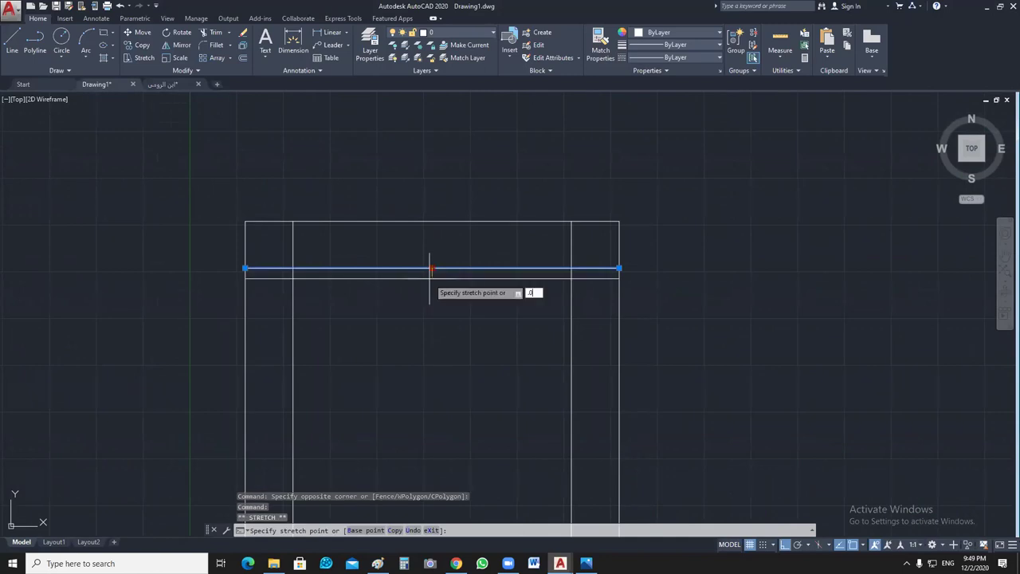
pyautogui.press('Return')
pyautogui.press('Escape')
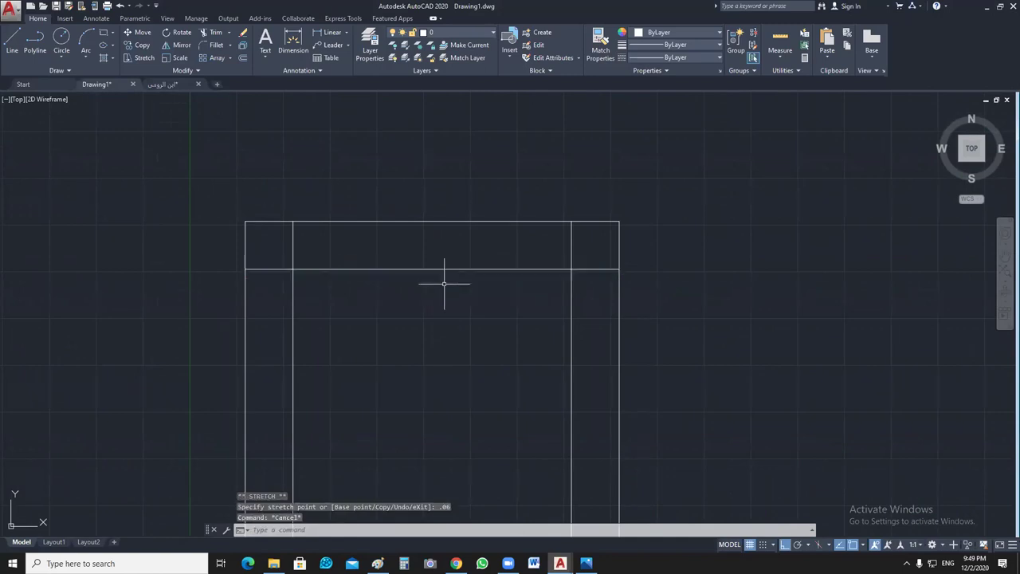
pyautogui.scroll(-4, 478, 331)
pyautogui.scroll(4, 489, 359)
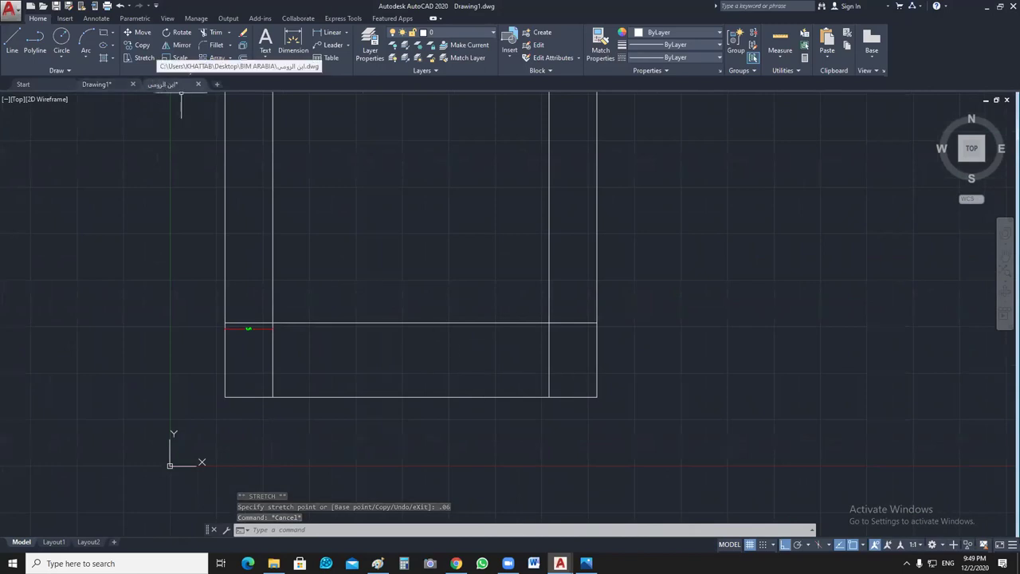
# Step: Return to the floor plan, zoom to the bottom column axes and start a linear dimension
pyautogui.click(164, 85)
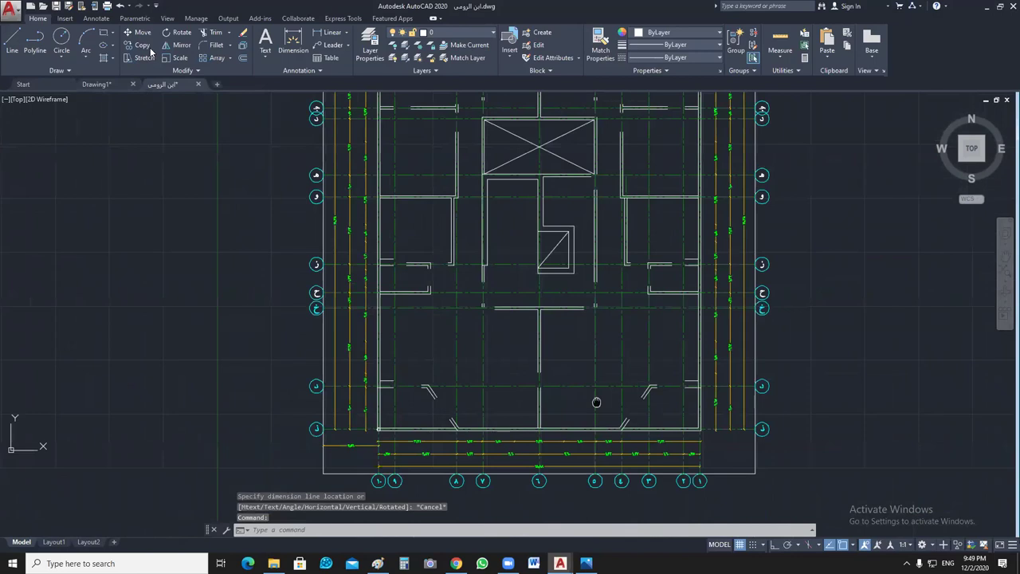
pyautogui.scroll(3, 595, 401)
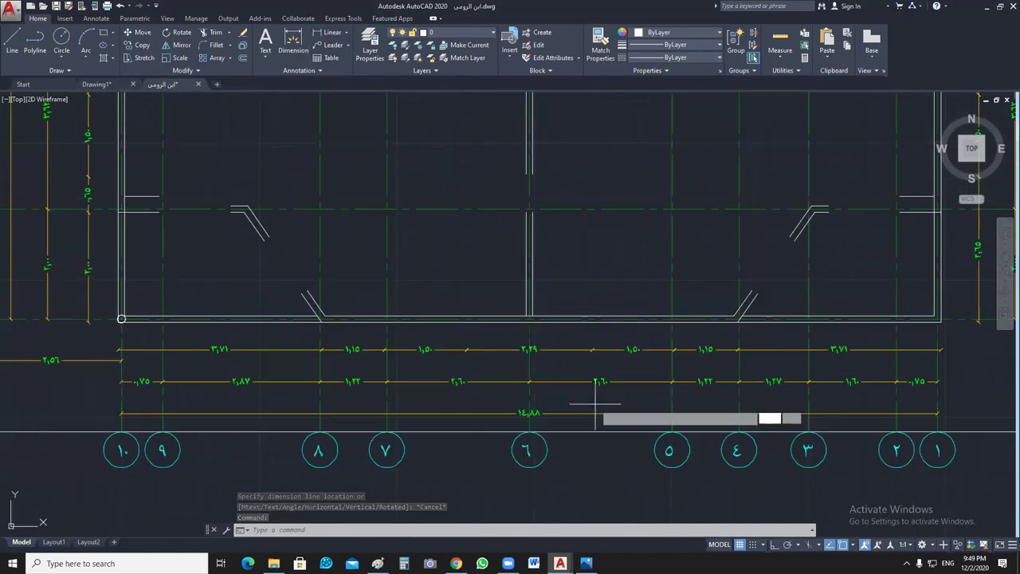
pyautogui.press('Return')
# Step: Dimension vertically from near axis ٦ up to the wall's midpoint
pyautogui.click(528, 435)
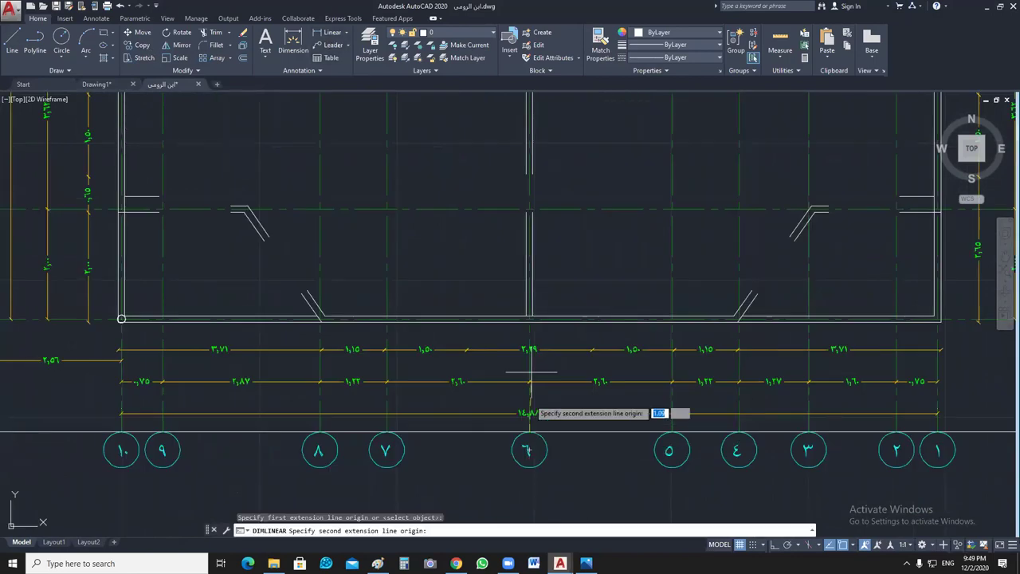
pyautogui.click(528, 318)
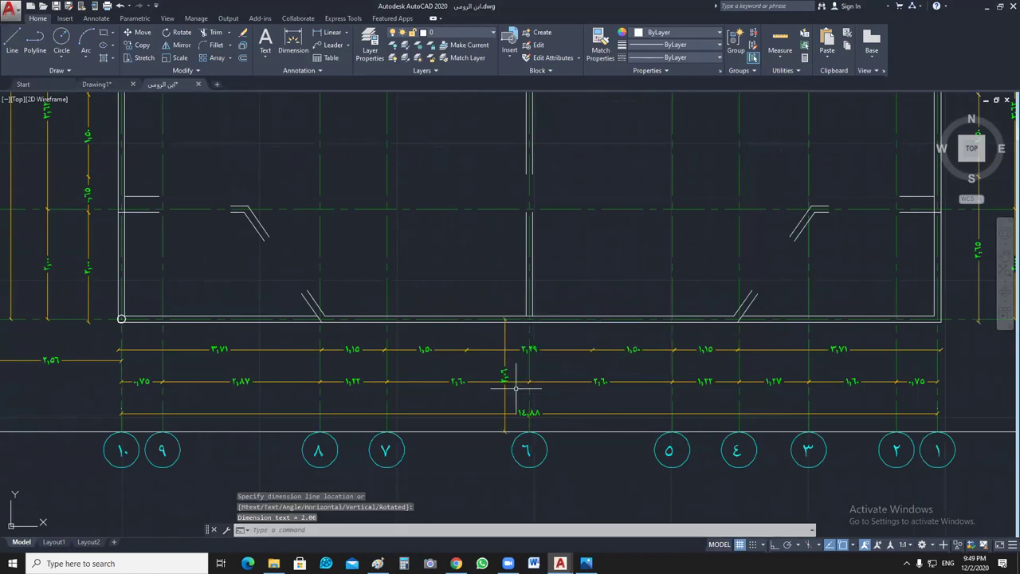
pyautogui.scroll(5, 515, 388)
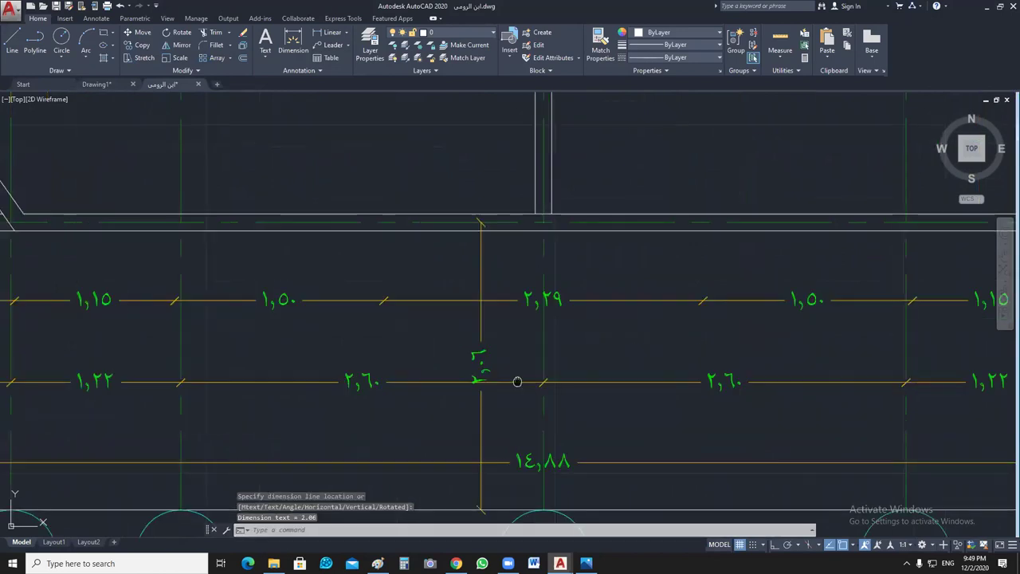
pyautogui.scroll(-5, 518, 380)
pyautogui.scroll(-4, 554, 374)
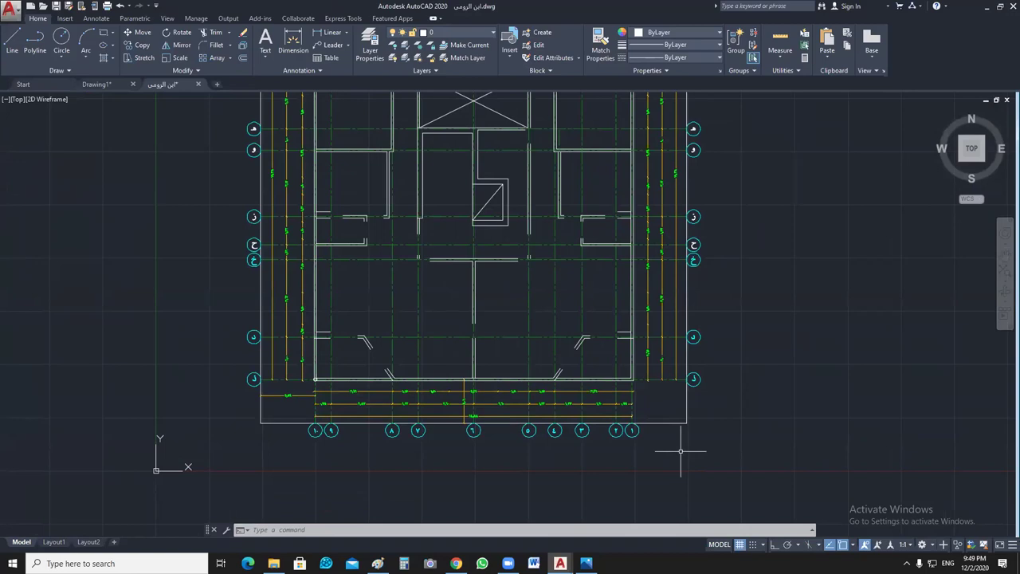
pyautogui.scroll(4, 482, 392)
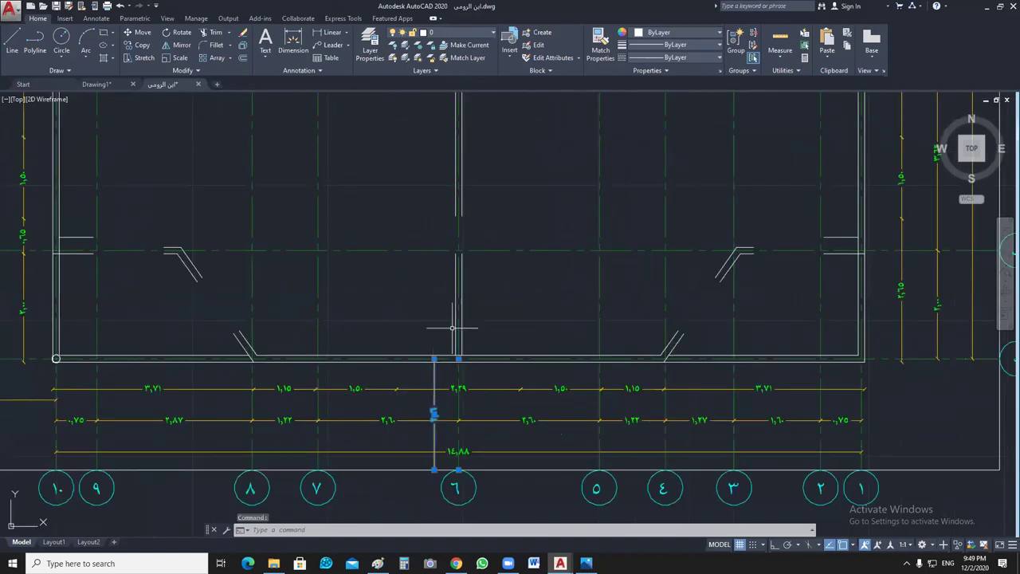
pyautogui.moveTo(452, 327); pyautogui.dragTo(491, 307, button='middle')
pyautogui.press('Escape')
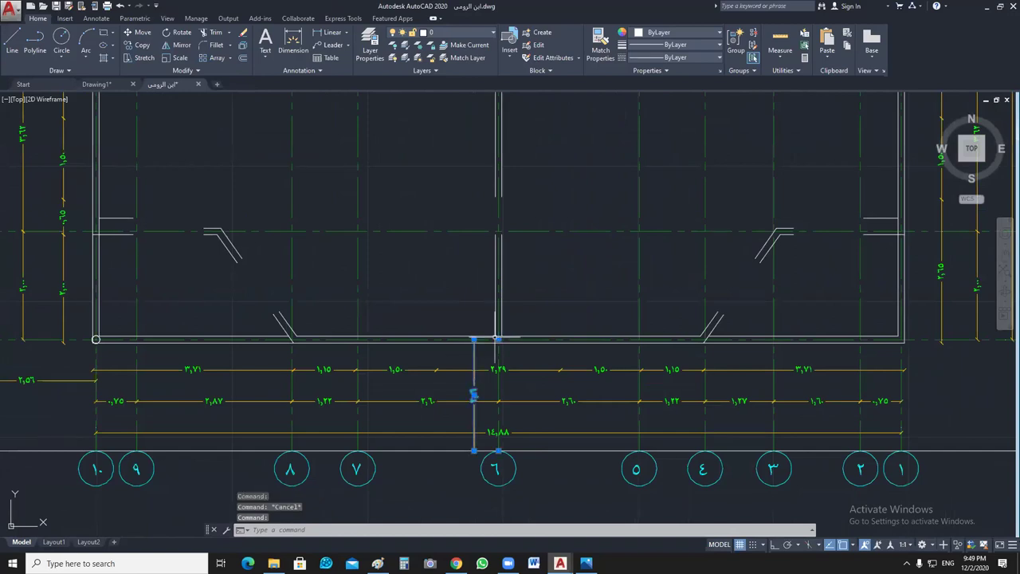
# Step: Stretch the axis ٦ dimension's top grip up to the horizontal grid line above
pyautogui.click(498, 340)
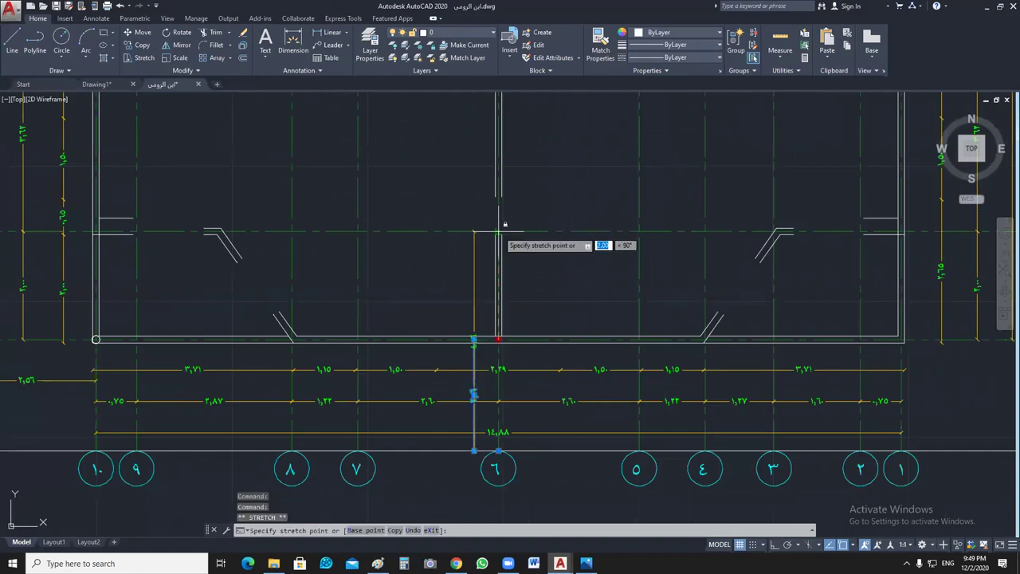
pyautogui.click(498, 232)
pyautogui.scroll(5, 485, 333)
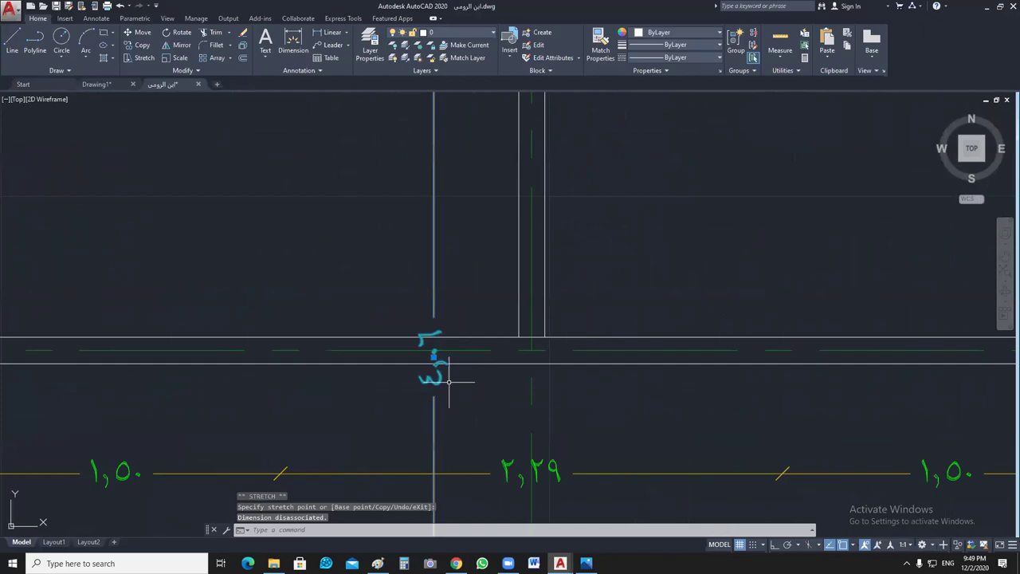
pyautogui.scroll(-6, 449, 382)
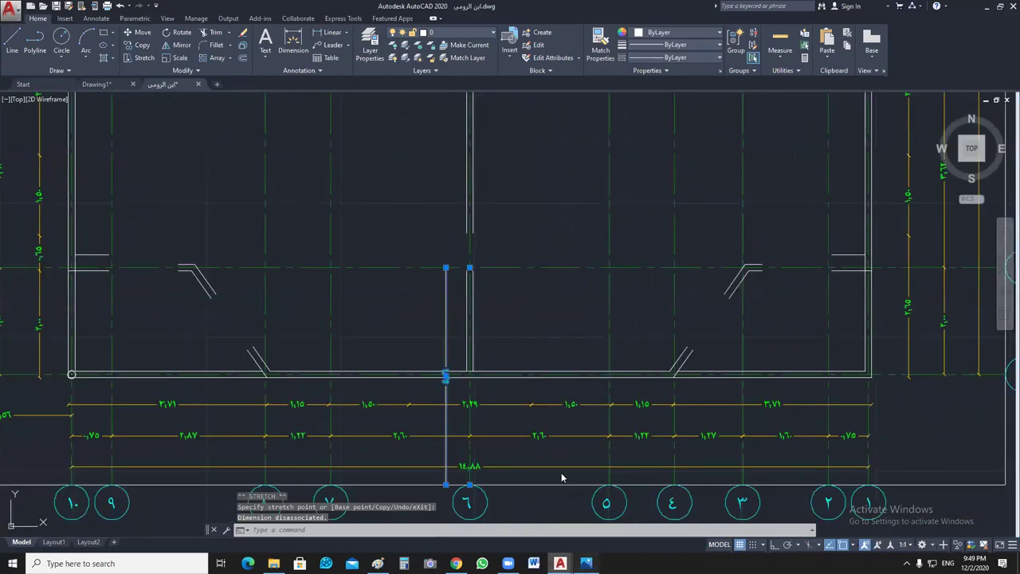
pyautogui.hotkey('alt', 'Tab')
# Step: Zoom into the apartment building photo, then minimize Photos to return to AutoCAD
pyautogui.scroll(2, 307, 488)
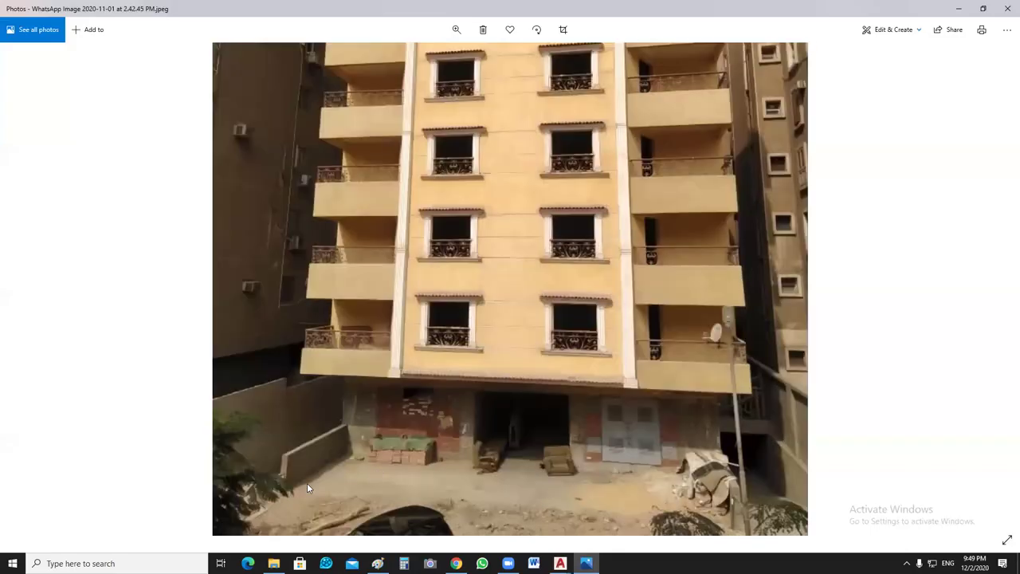
pyautogui.scroll(1, 315, 322)
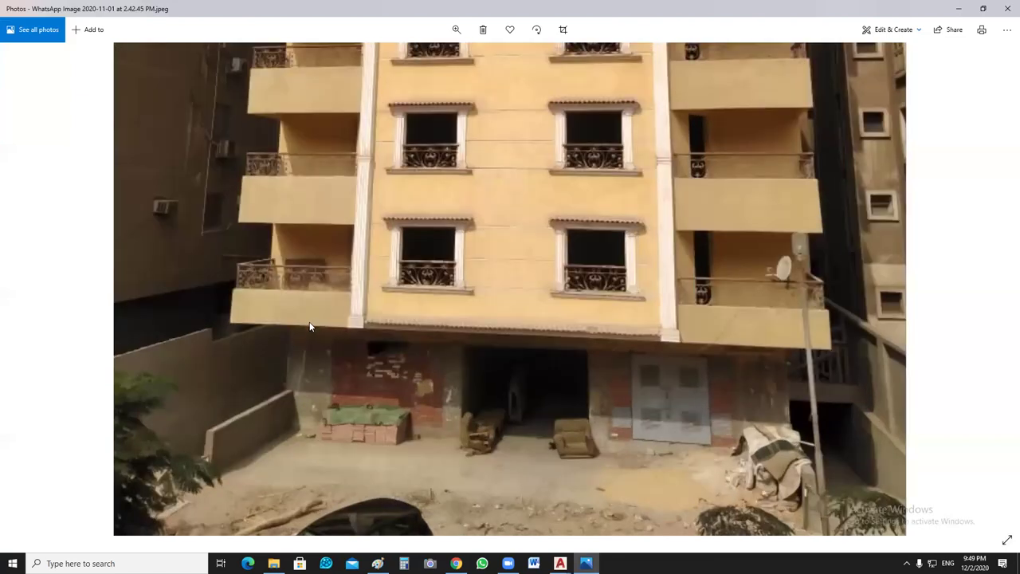
pyautogui.click(311, 327)
pyautogui.click(958, 9)
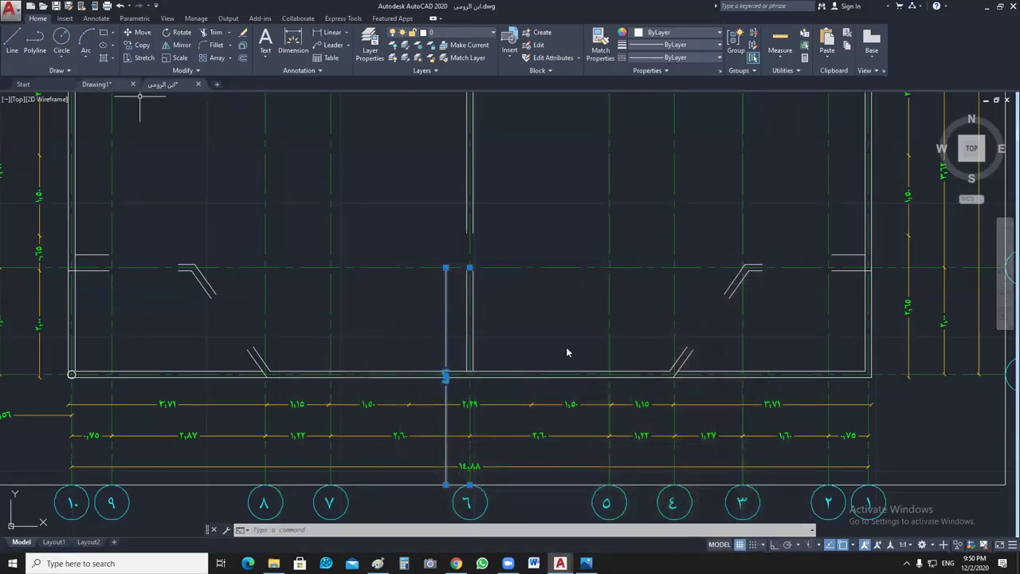
# Step: In Drawing1, delete the horizontal line inside the frame
pyautogui.hotkey('ctrl', 'Tab')
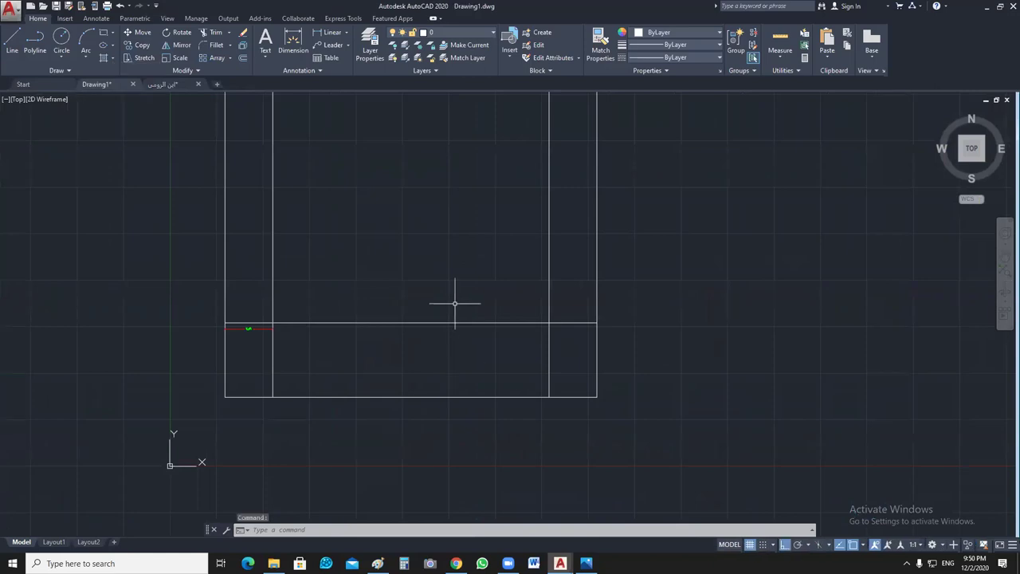
pyautogui.click(458, 323)
pyautogui.press('Delete')
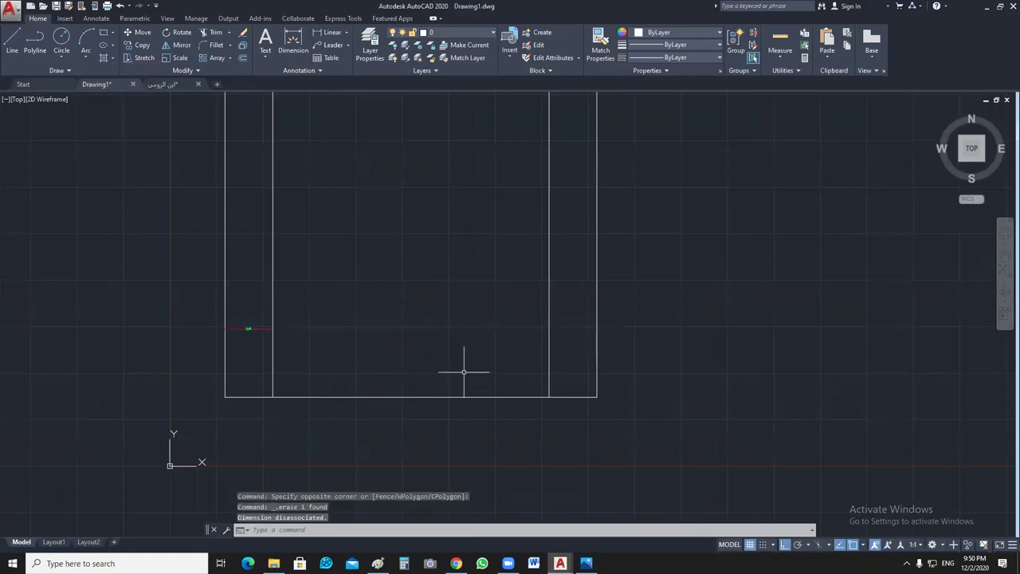
# Step: Copy the frame's bottom edge 2.06 units upward with CO
pyautogui.click(464, 371)
pyautogui.click(436, 428)
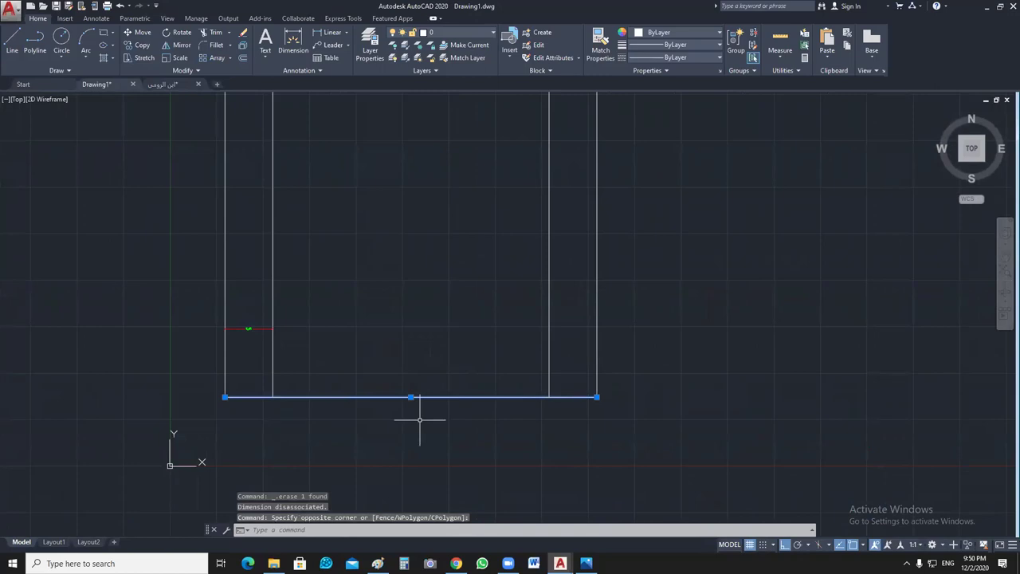
pyautogui.write('co')
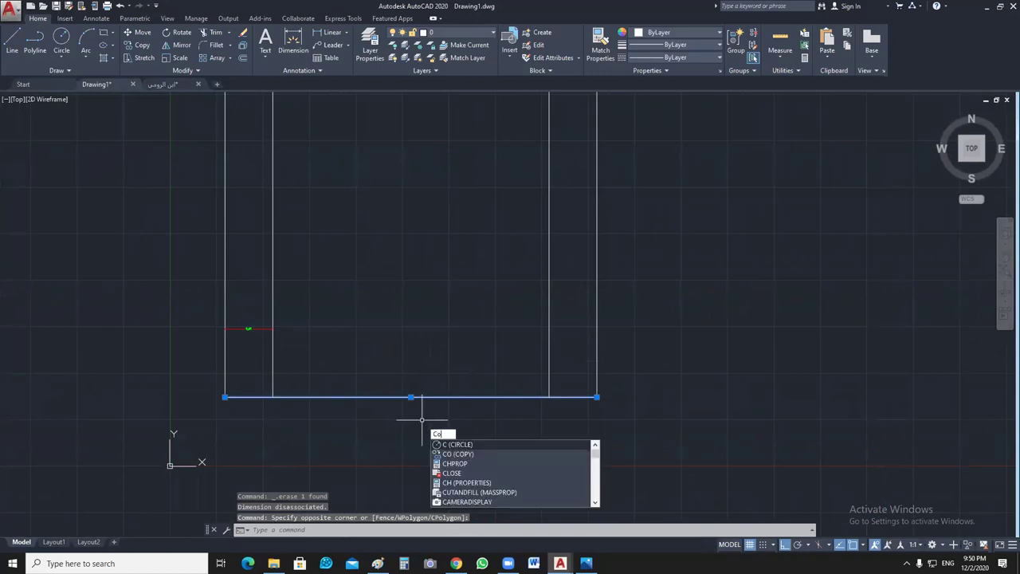
pyautogui.press('Return')
pyautogui.click(431, 396)
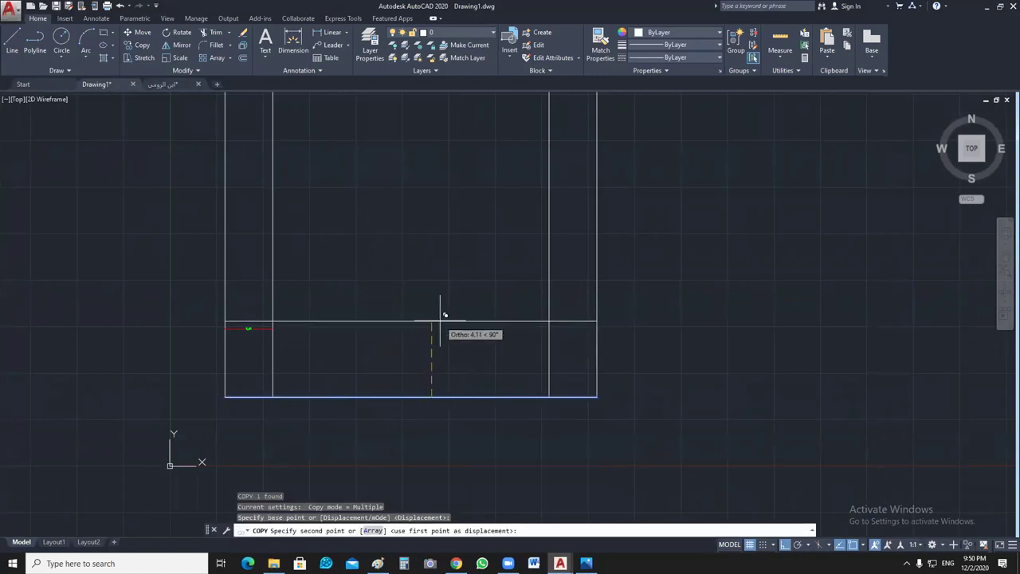
pyautogui.write('2.06')
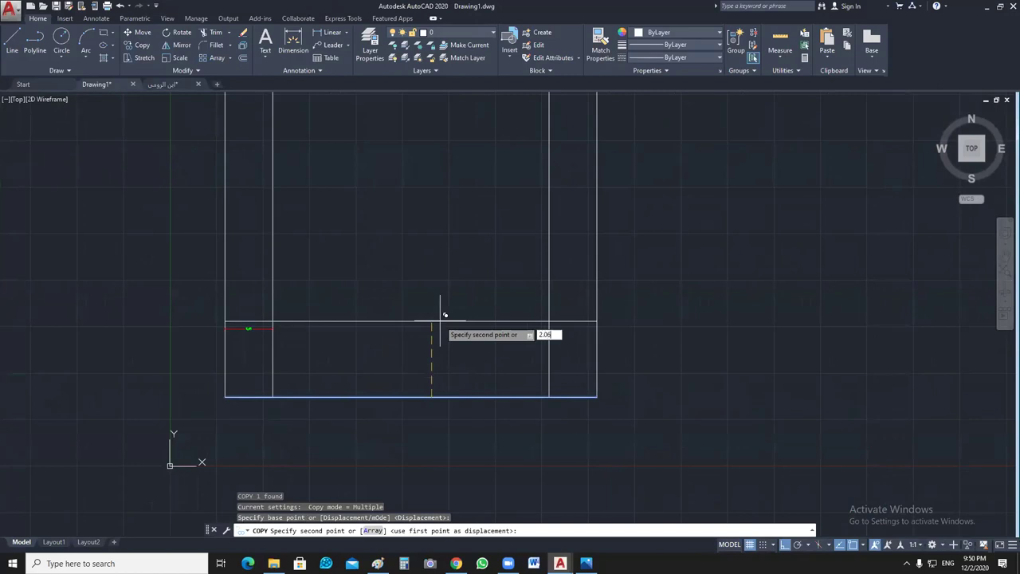
pyautogui.press('Return')
pyautogui.press('Escape')
# Step: Erase the short red stray line
pyautogui.scroll(4, 239, 341)
pyautogui.click(287, 271)
pyautogui.click(250, 341)
pyautogui.press('Delete')
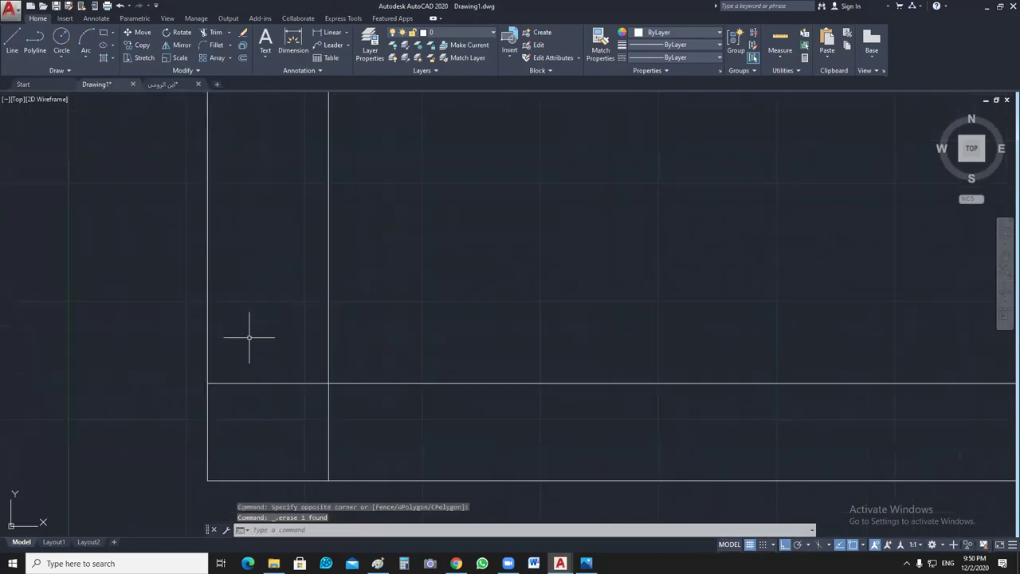
# Step: Select the top and right inner lines of the frame
pyautogui.scroll(-4, 199, 444)
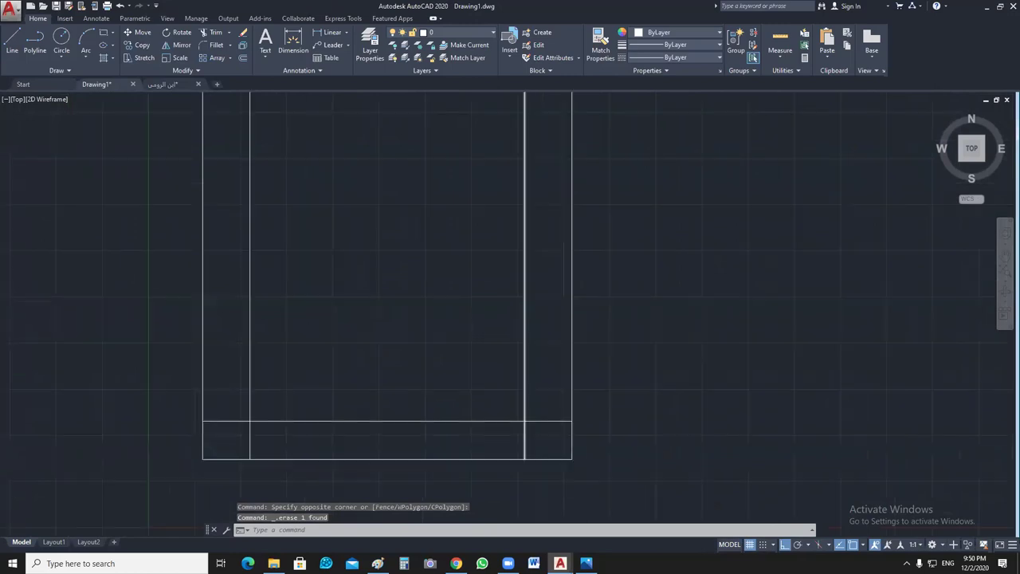
pyautogui.scroll(-2, 509, 284)
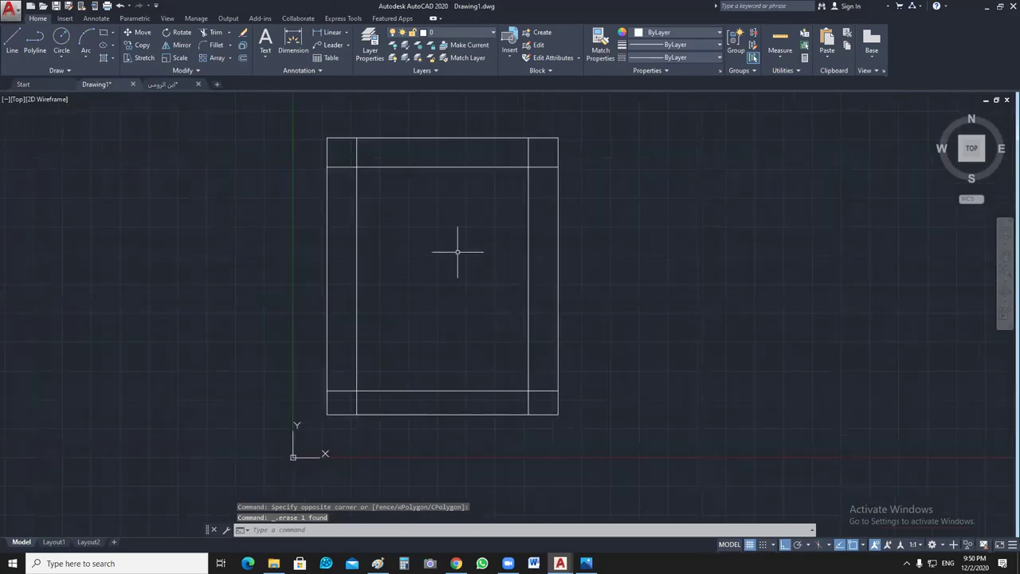
pyautogui.click(538, 156)
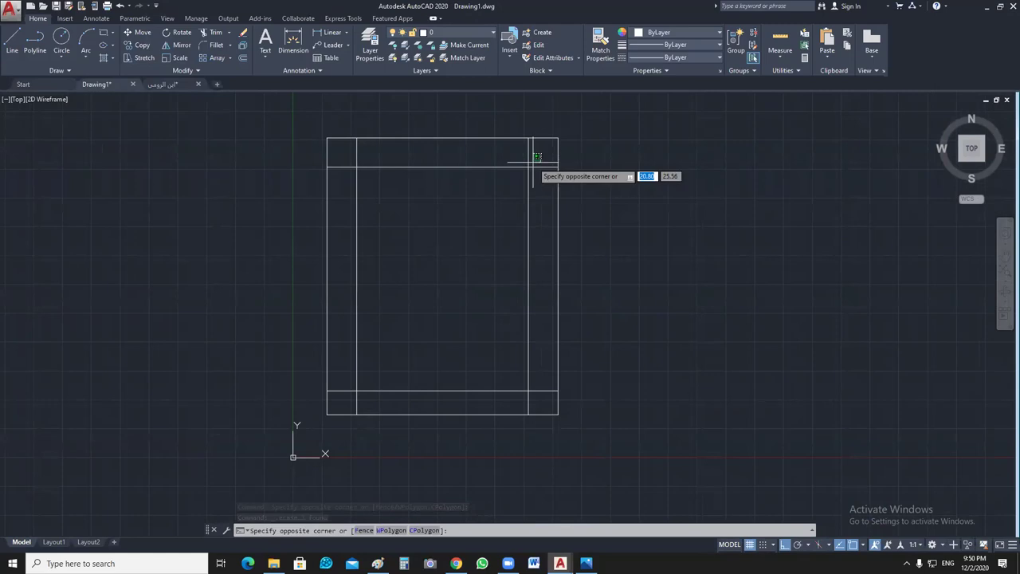
pyautogui.click(431, 248)
pyautogui.click(380, 359)
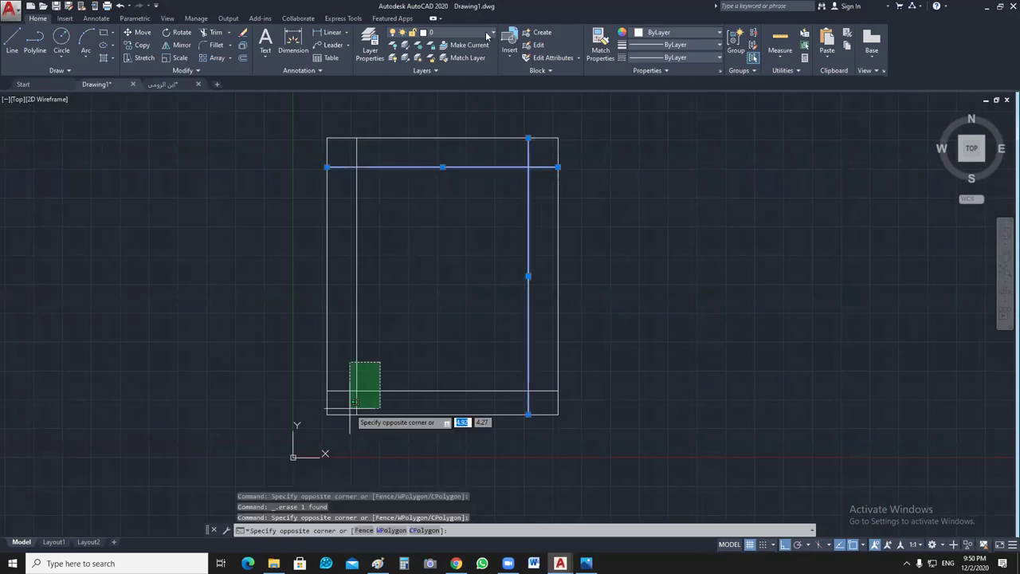
# Step: Move the four inner lines onto the Ax layer
pyautogui.click(346, 410)
pyautogui.click(492, 33)
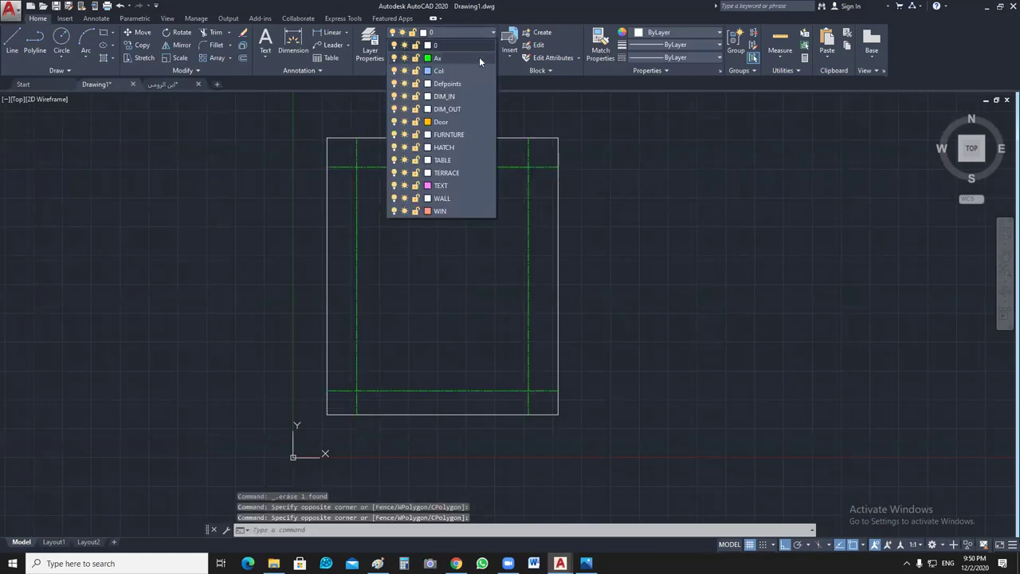
pyautogui.click(437, 57)
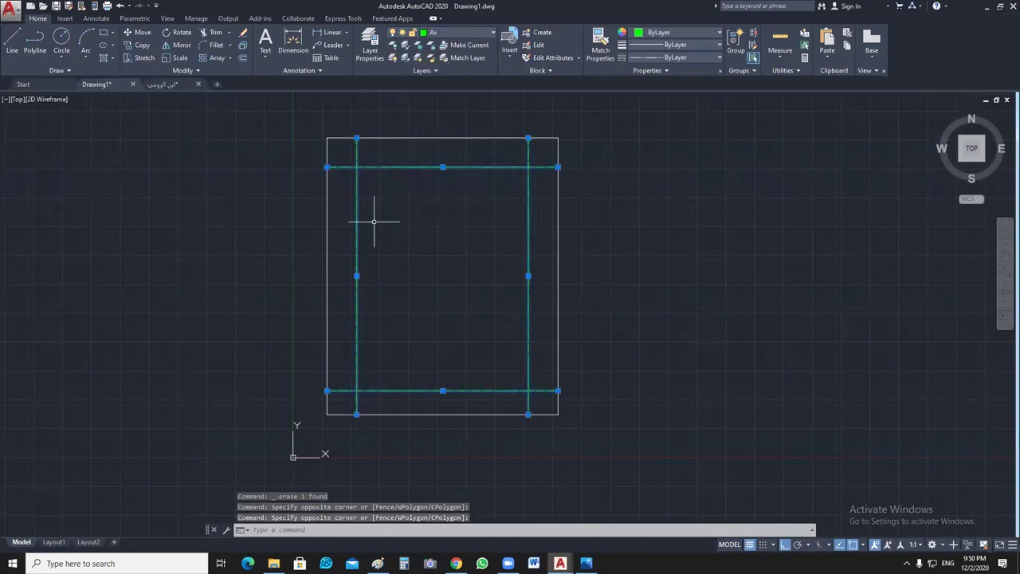
pyautogui.press('Escape')
# Step: Turn off the Wall_In layer by picking an inner wall in the floor plan
pyautogui.scroll(5, 446, 255)
pyautogui.scroll(-2, 577, 378)
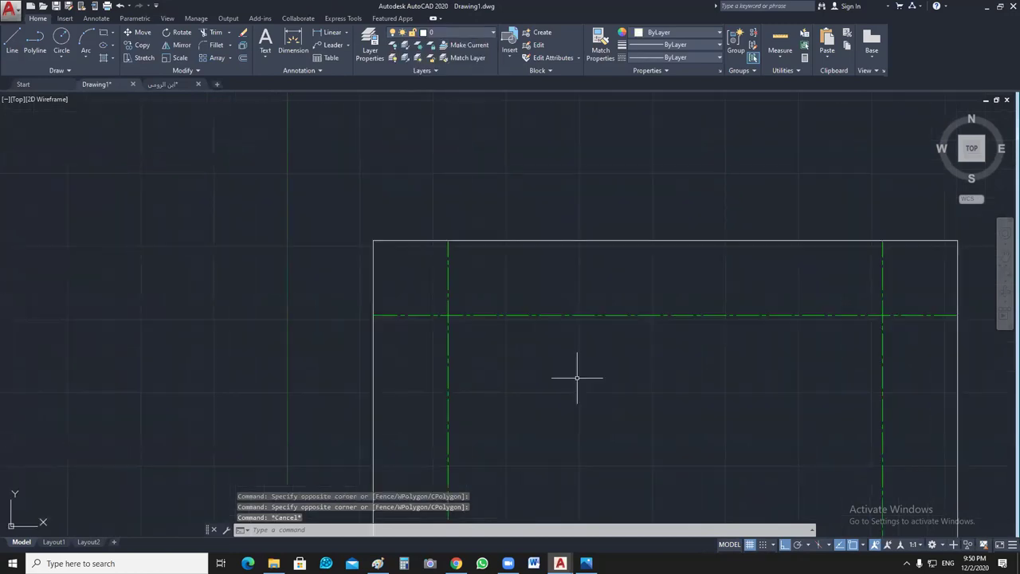
pyautogui.scroll(-2, 577, 378)
pyautogui.moveTo(577, 377)
pyautogui.mouseDown(button='middle')
pyautogui.moveTo(527, 228)
pyautogui.moveTo(543, 216)
pyautogui.mouseUp(button='middle')
pyautogui.scroll(5, 375, 462)
pyautogui.scroll(2, 375, 462)
pyautogui.moveTo(375, 462); pyautogui.dragTo(356, 417, button='middle')
pyautogui.scroll(-1, 356, 417)
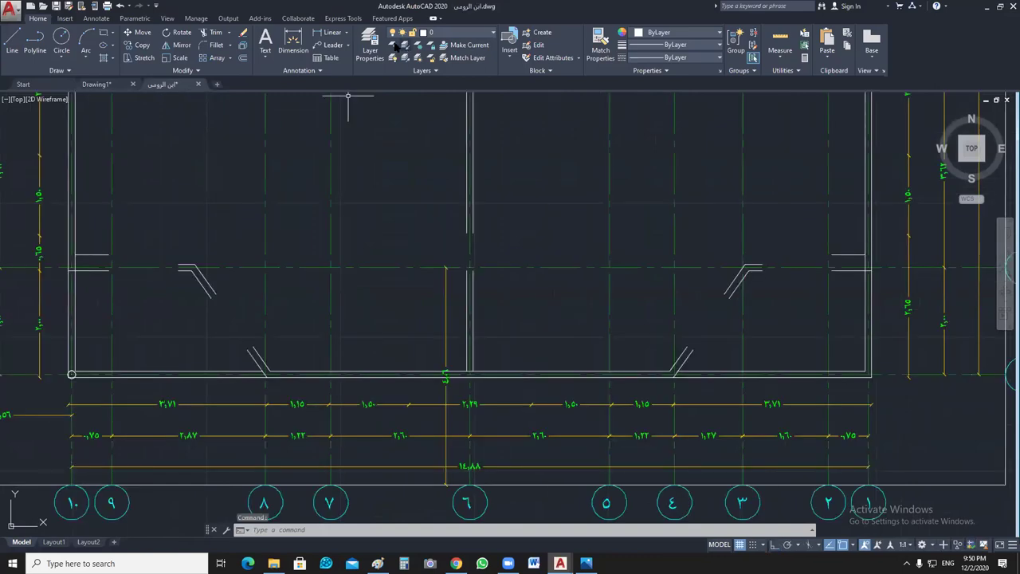
pyautogui.click(394, 45)
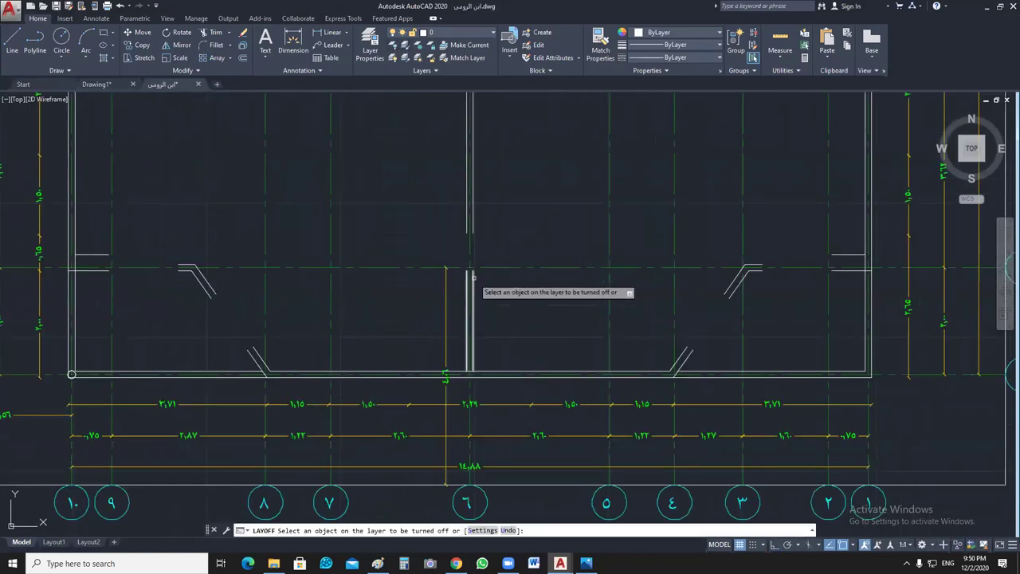
pyautogui.click(472, 276)
# Step: Turn off the WALL_out and Terrace layers by picking an outer wall and a terrace line
pyautogui.click(542, 368)
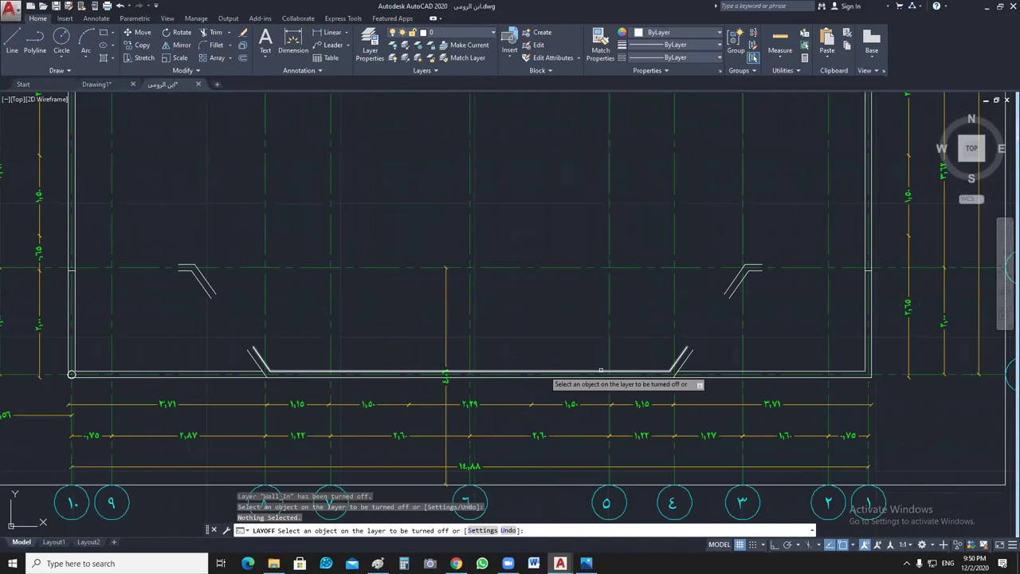
pyautogui.click(685, 363)
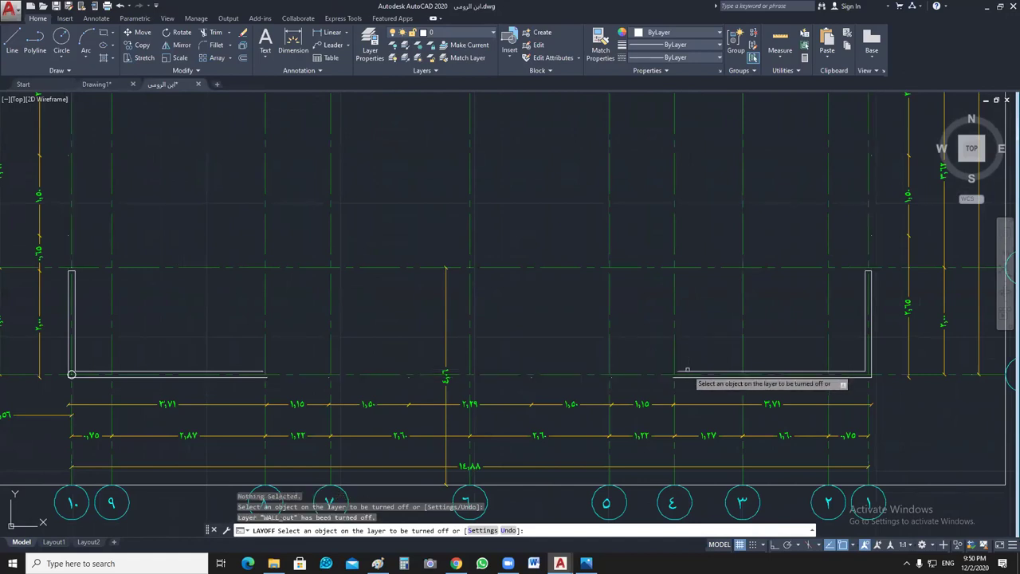
pyautogui.click(687, 370)
pyautogui.click(686, 376)
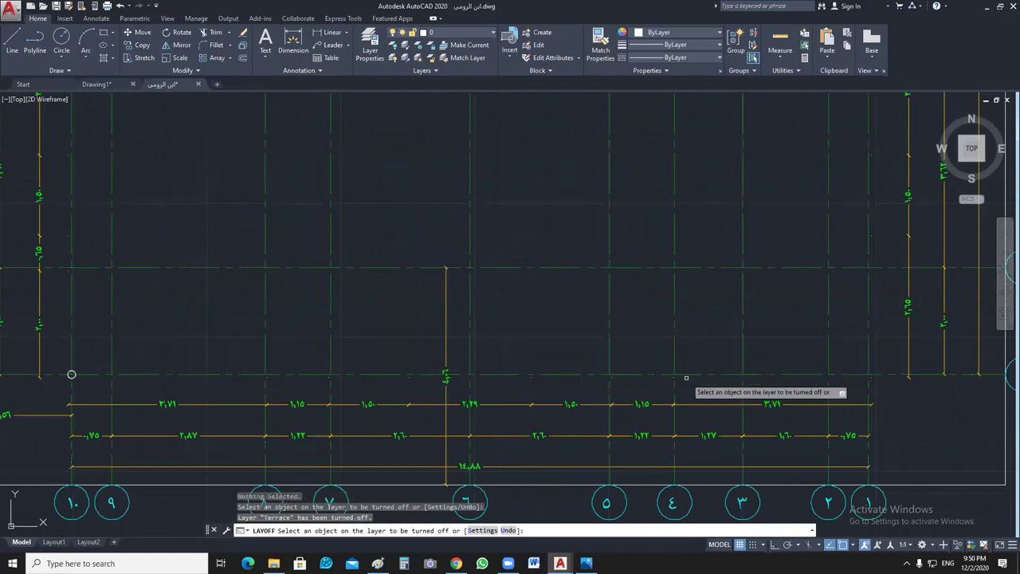
pyautogui.moveTo(460, 356); pyautogui.dragTo(603, 323, button='middle')
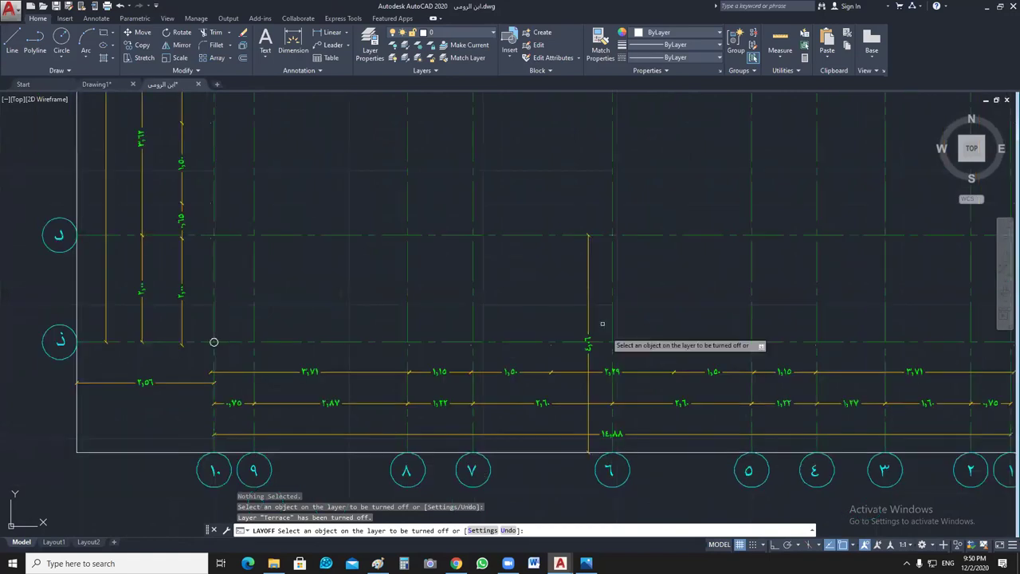
pyautogui.press('Escape')
# Step: Erase the stray vertical line and the ٣,٥٦ dimension, then pan to grid bubbles ٤ and 5
pyautogui.click(588, 319)
pyautogui.click(196, 365)
pyautogui.click(122, 401)
pyautogui.press('Delete')
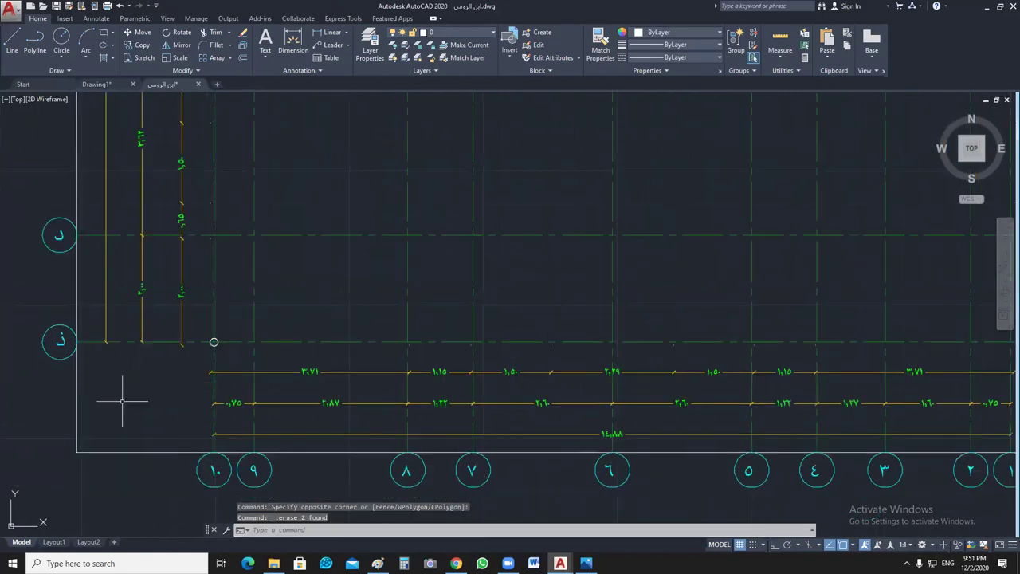
pyautogui.scroll(5, 244, 367)
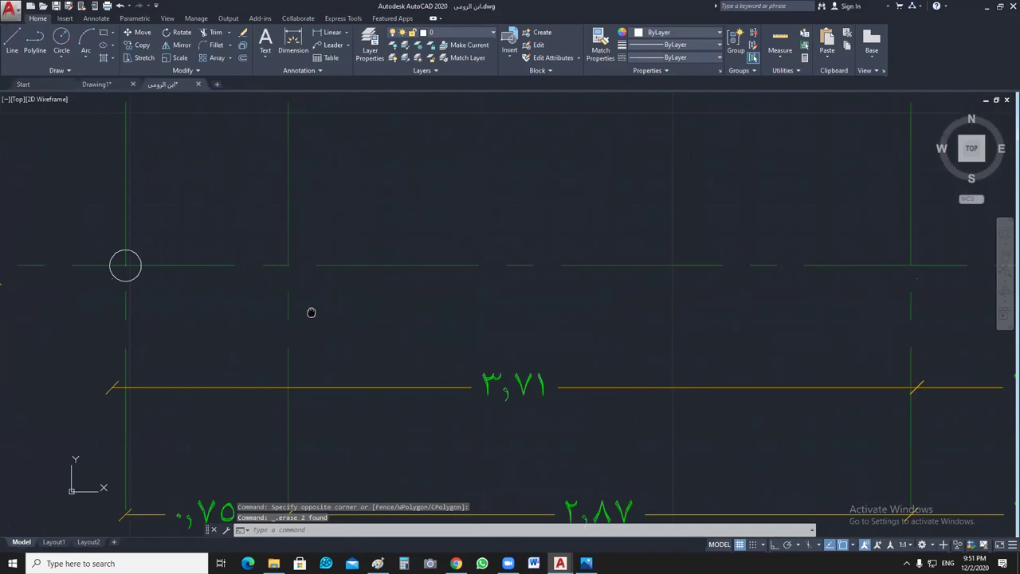
pyautogui.scroll(-4, 156, 263)
pyautogui.moveTo(159, 267); pyautogui.dragTo(185, 275, button='middle')
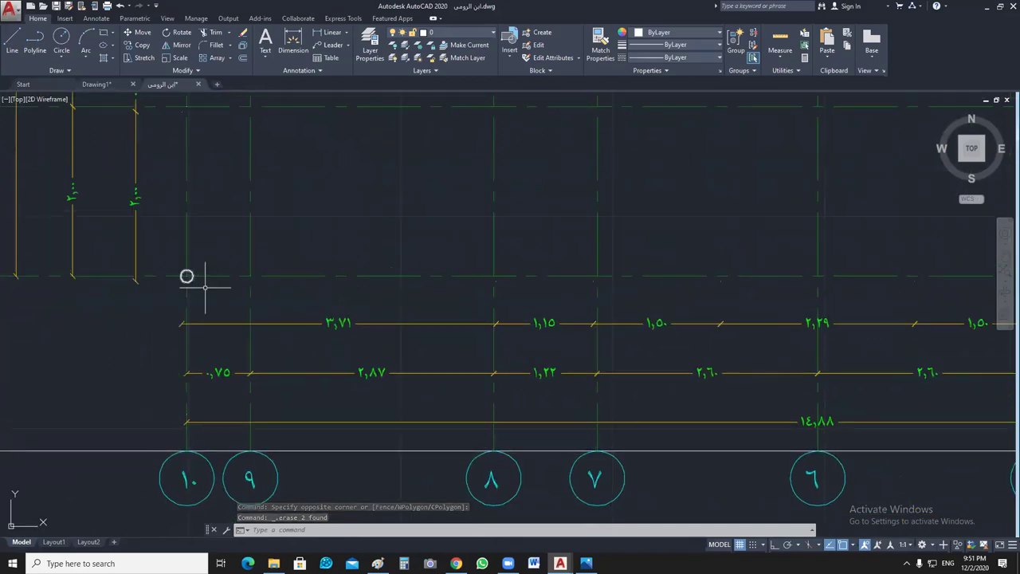
pyautogui.moveTo(205, 287); pyautogui.dragTo(189, 276, button='middle')
pyautogui.moveTo(318, 380); pyautogui.dragTo(267, 382, button='middle')
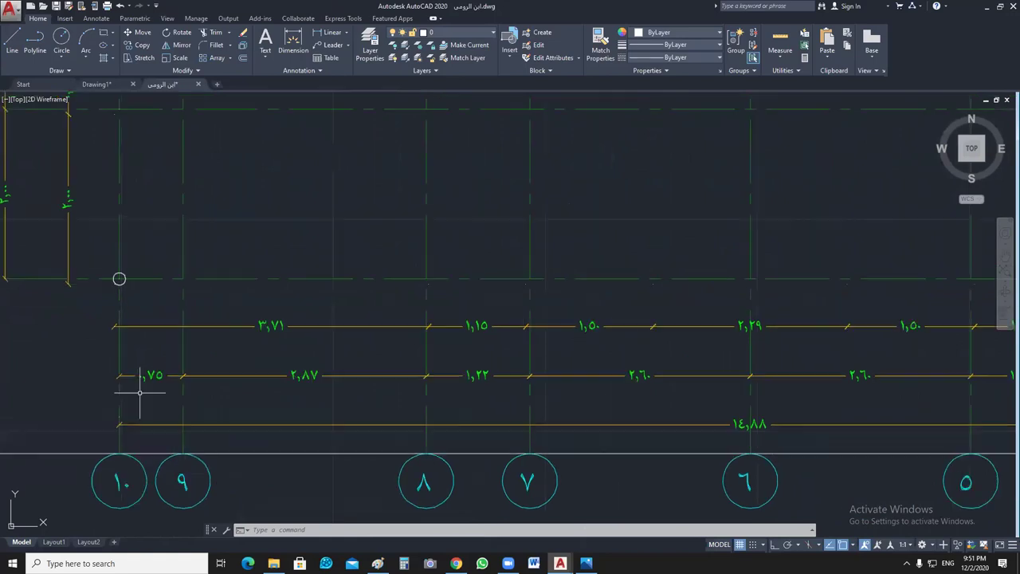
pyautogui.moveTo(139, 392); pyautogui.dragTo(102, 400, button='middle')
pyautogui.moveTo(305, 409); pyautogui.dragTo(273, 421, button='middle')
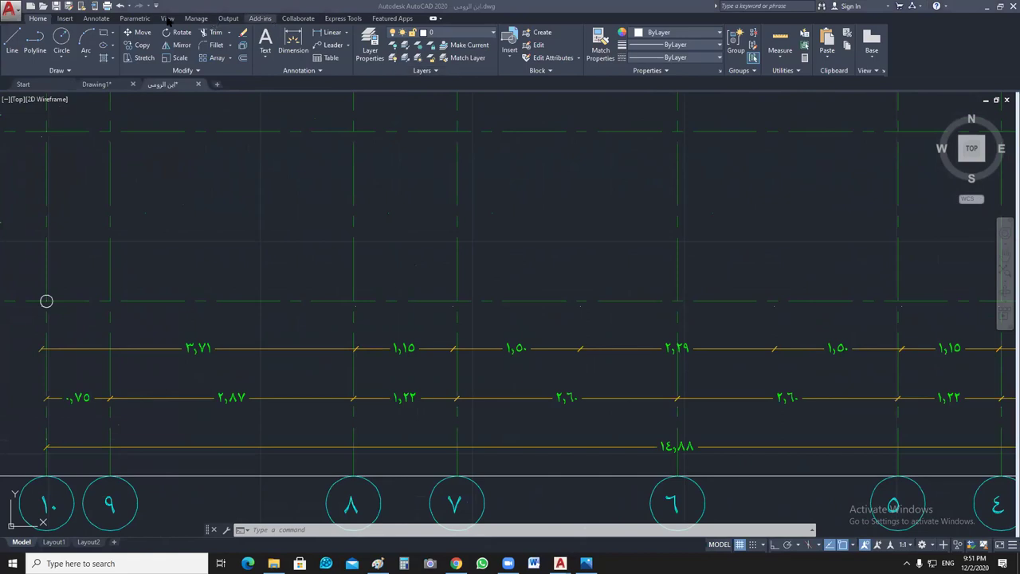
# Step: Tile the open drawings vertically and minimize the Start window
pyautogui.click(558, 107)
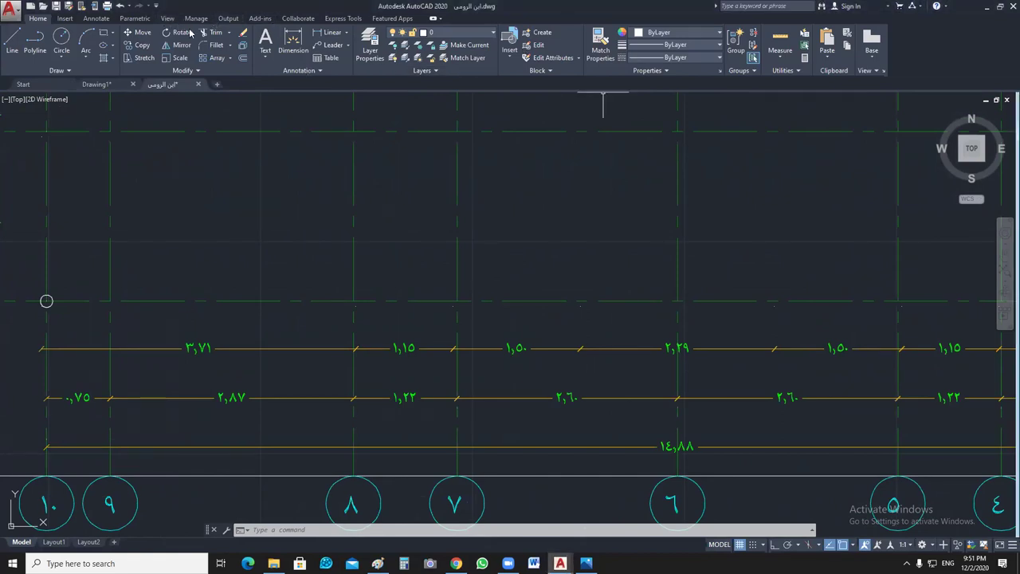
pyautogui.scroll(-4, 549, 25)
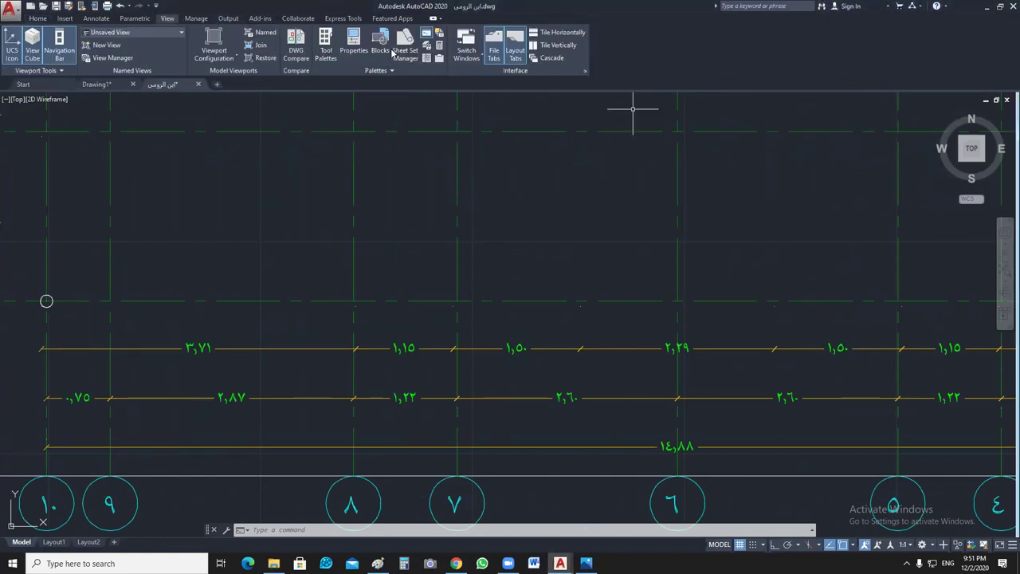
pyautogui.click(559, 44)
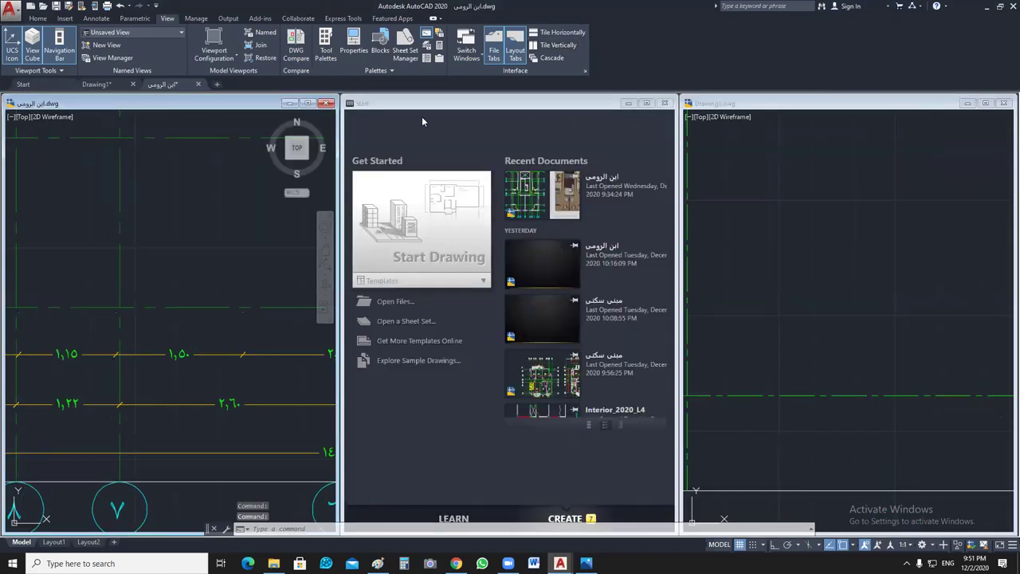
pyautogui.click(543, 47)
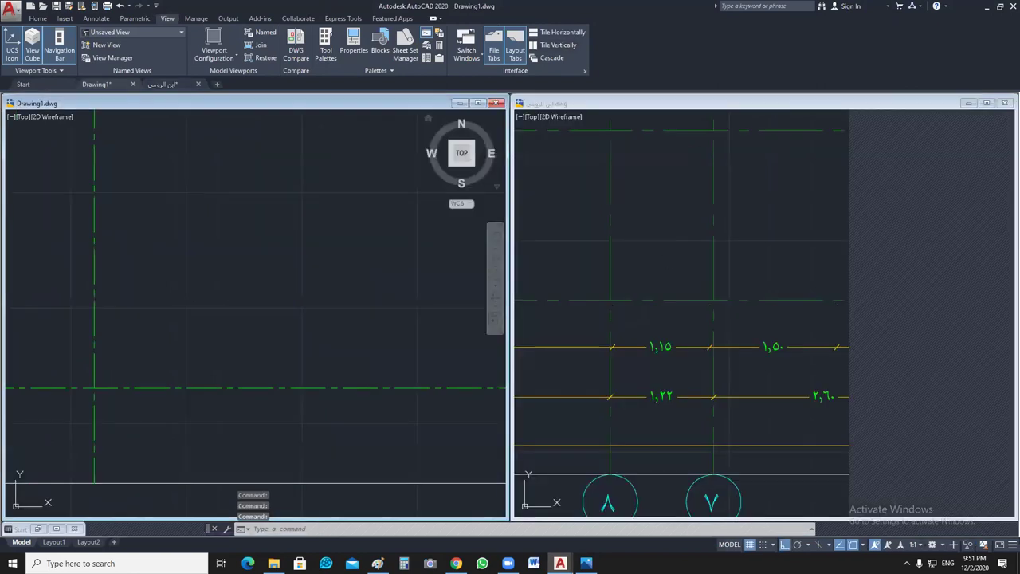
# Step: Adjust the ابن الرومي plan view, then make Drawing1 the active drawing
pyautogui.click(672, 234)
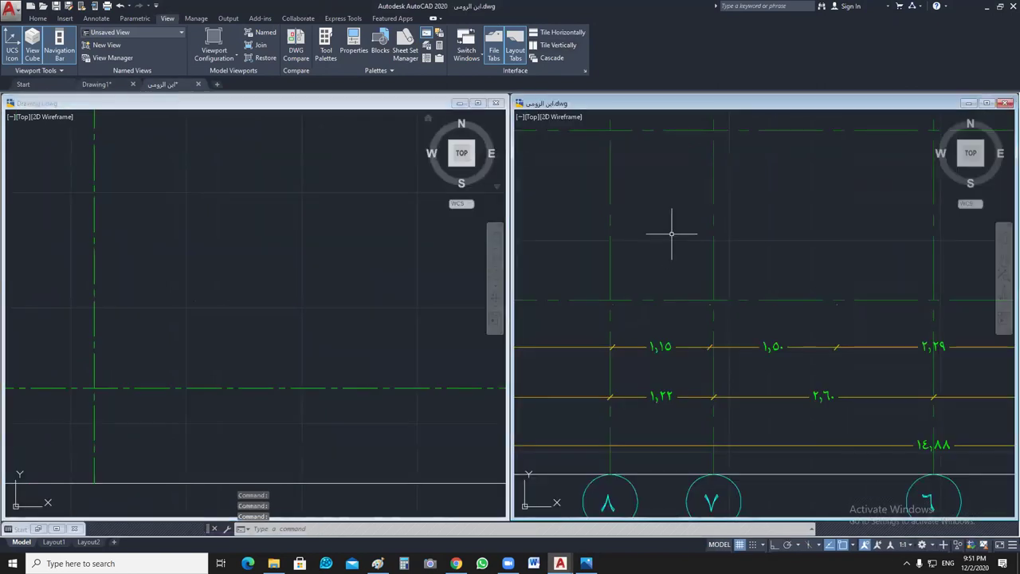
pyautogui.scroll(-3, 724, 234)
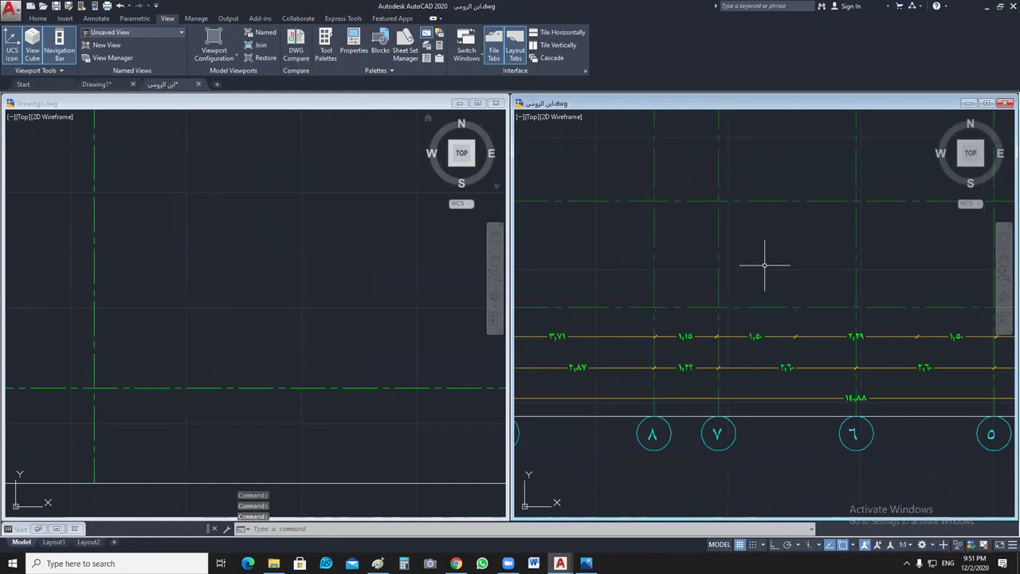
pyautogui.scroll(-2, 764, 265)
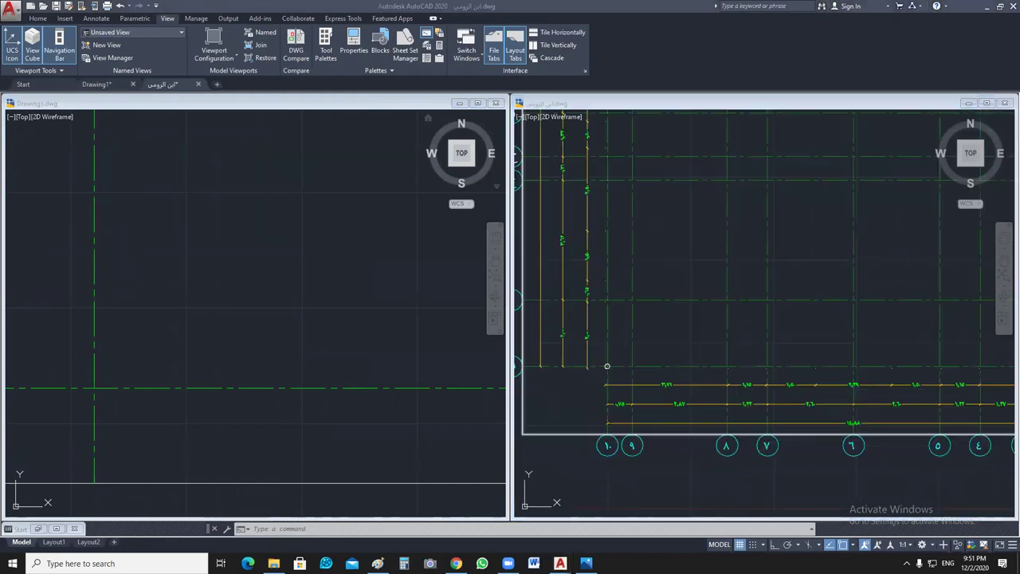
pyautogui.scroll(3, 663, 290)
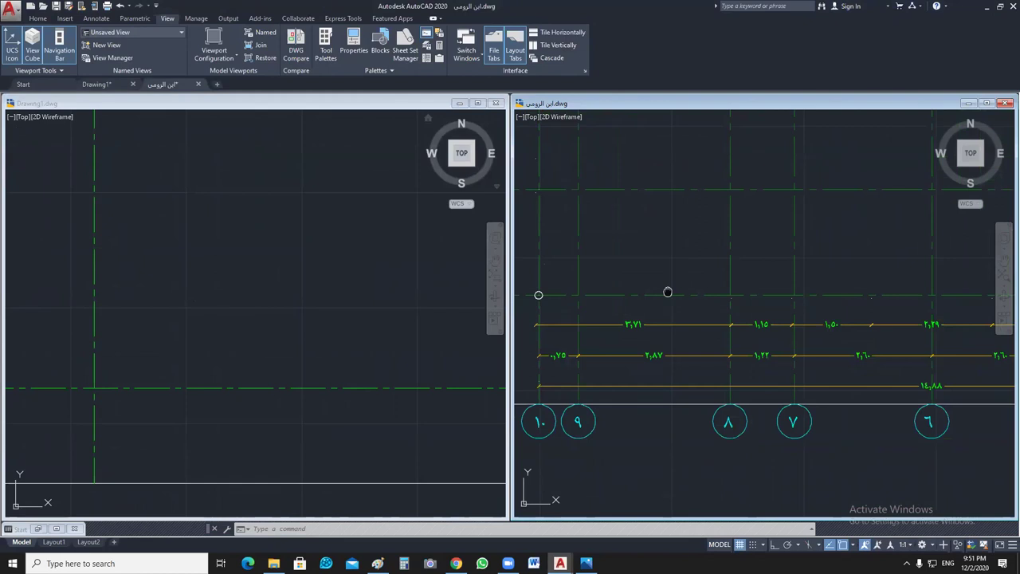
pyautogui.moveTo(668, 291); pyautogui.dragTo(668, 285, button='middle')
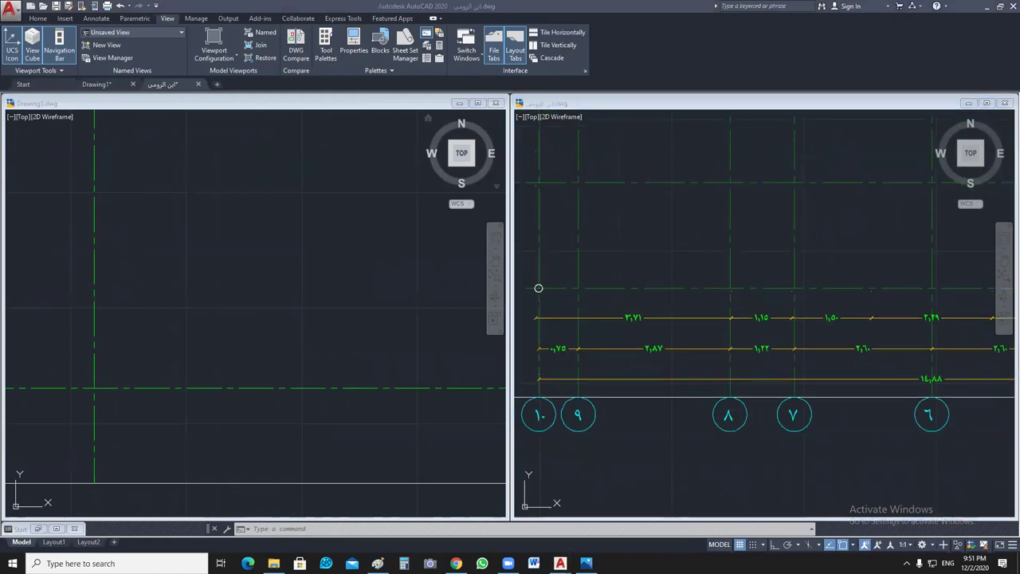
pyautogui.click(401, 253)
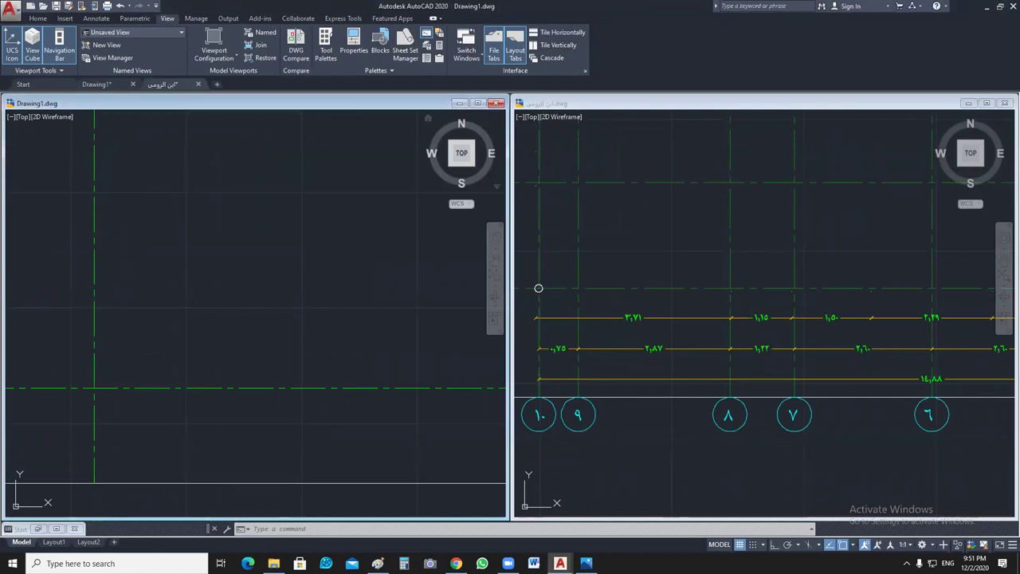
pyautogui.scroll(-2, 433, 319)
# Step: Copy the vertical axis line 0.75 over, then copy that new line 2.87 further
pyautogui.click(323, 288)
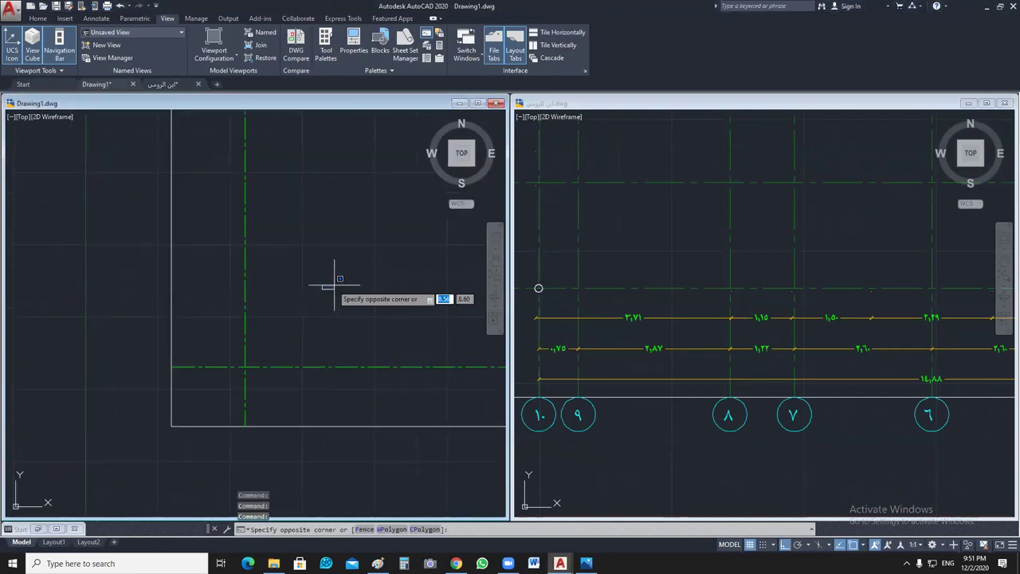
pyautogui.click(276, 252)
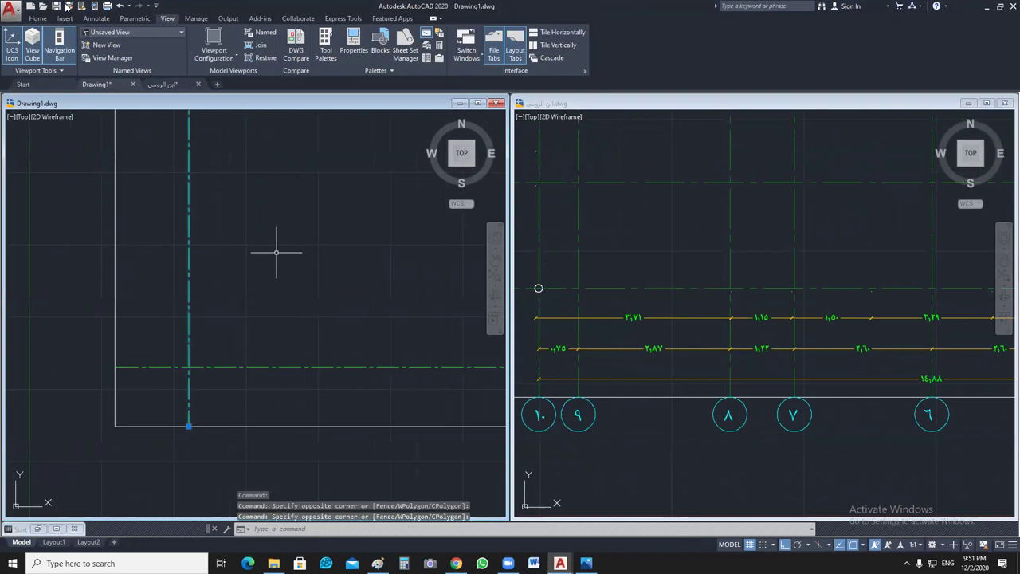
pyautogui.write('c')
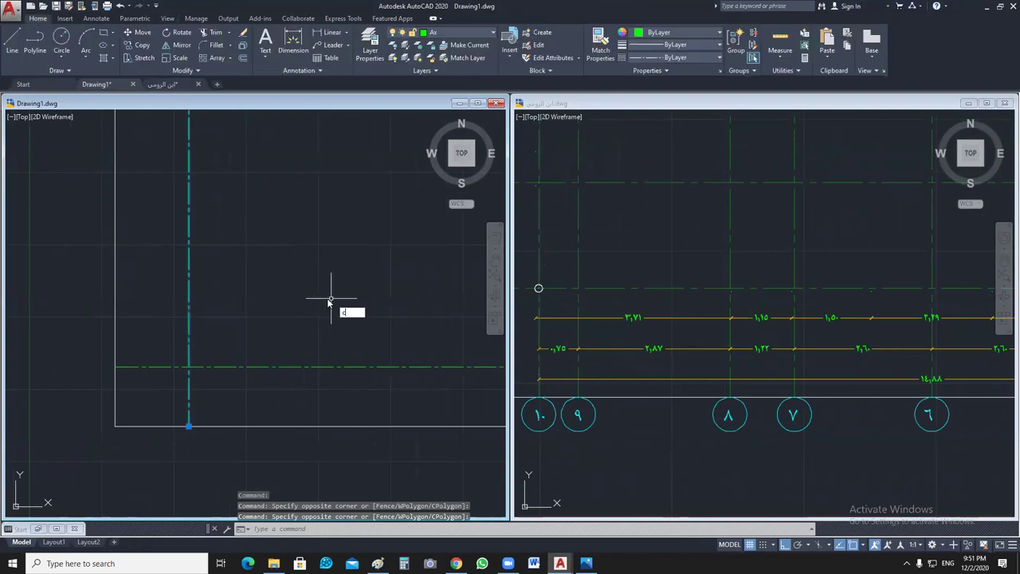
pyautogui.write('o')
pyautogui.press('Return')
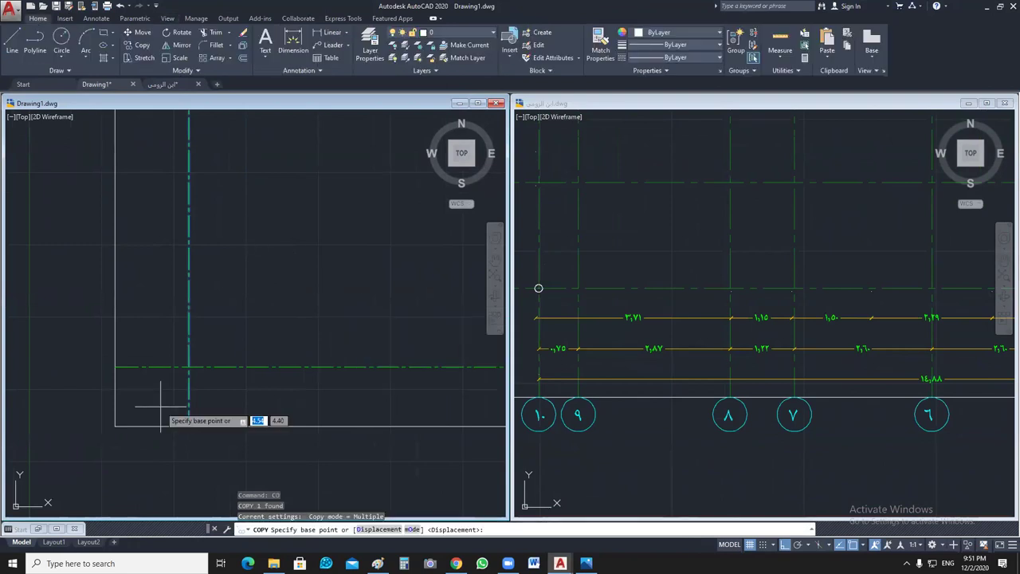
pyautogui.click(188, 368)
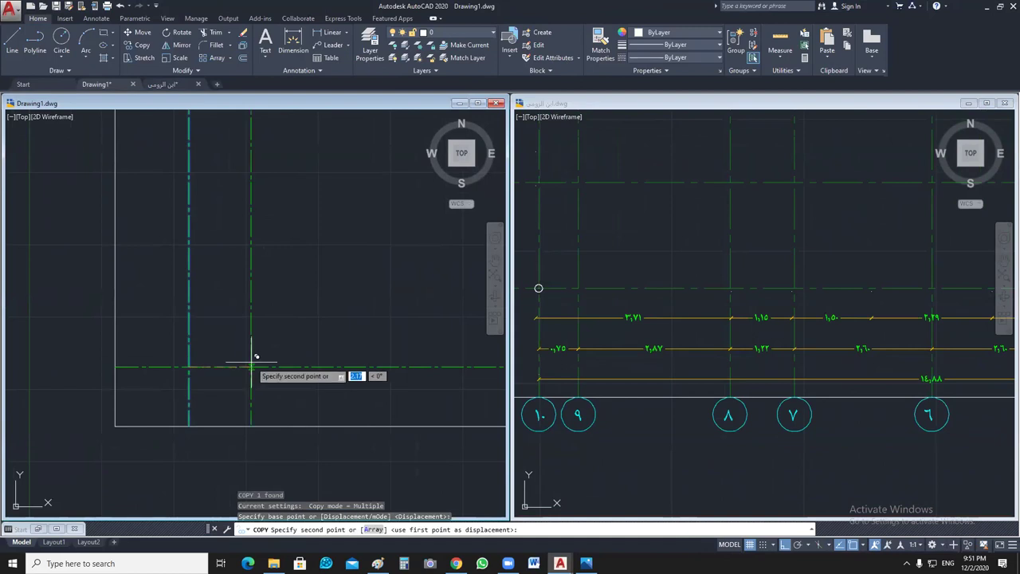
pyautogui.write('75')
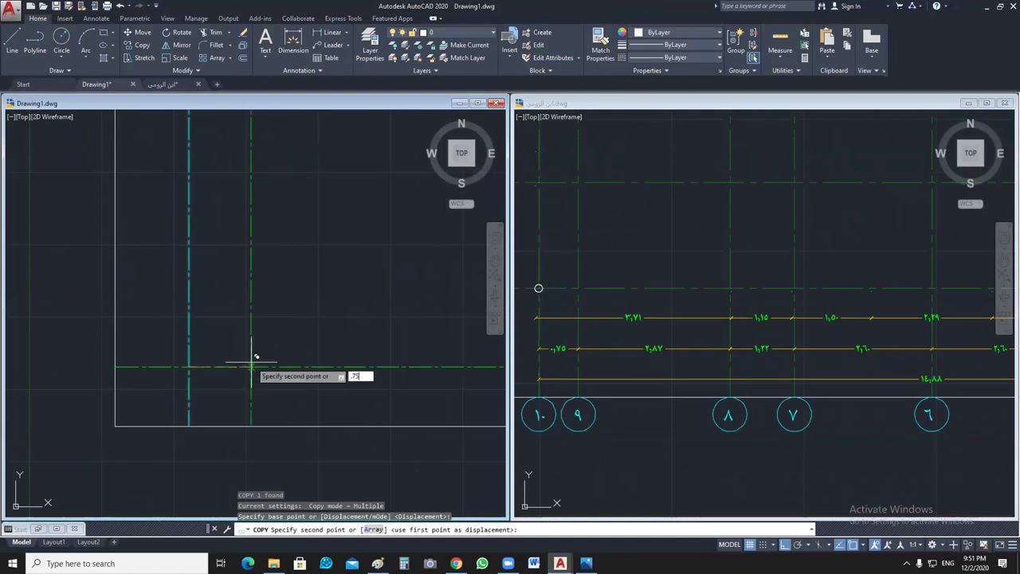
pyautogui.press('Return')
pyautogui.press('Return')
pyautogui.click(256, 307)
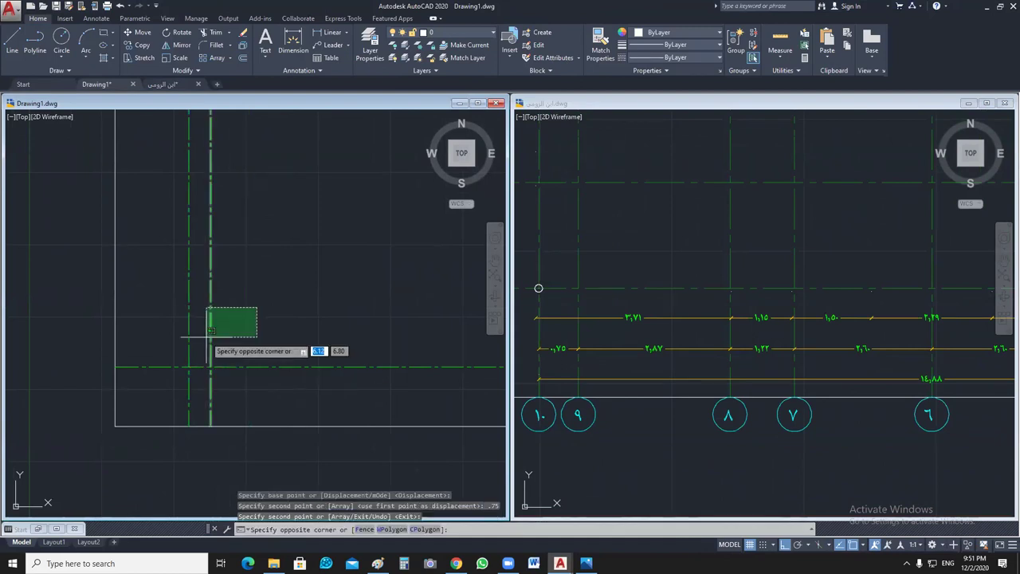
pyautogui.click(212, 329)
pyautogui.press('Return')
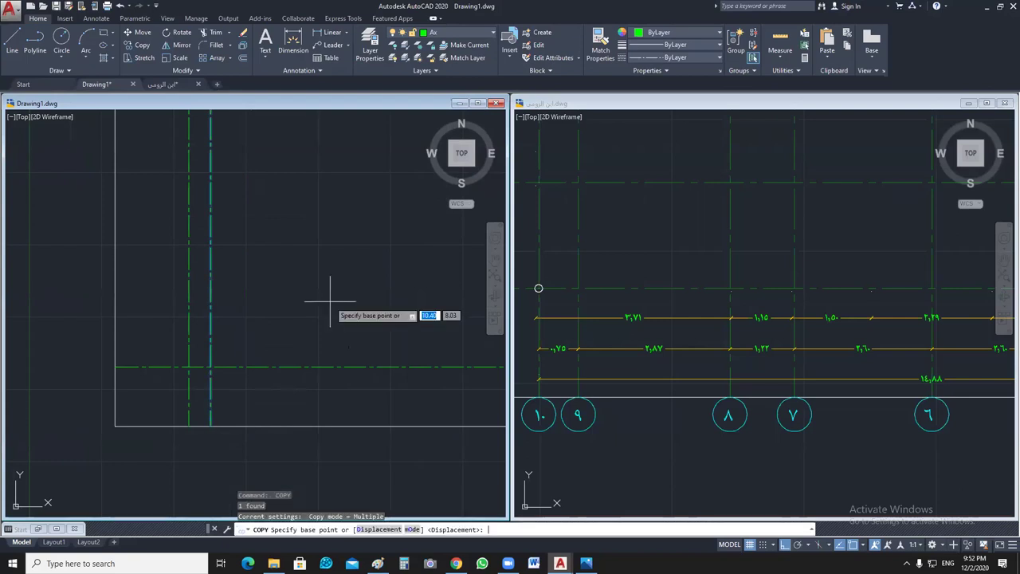
pyautogui.click(210, 366)
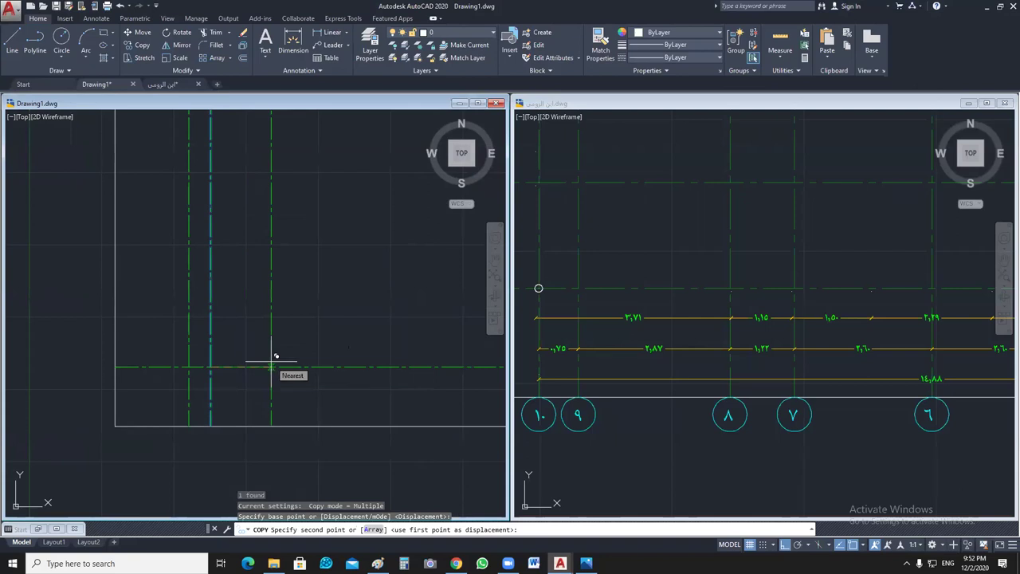
pyautogui.write('2.87')
pyautogui.press('Return')
pyautogui.press('Return')
# Step: Continue copying the newest axis lines at 1.22 and 2.6 spacings
pyautogui.moveTo(339, 327); pyautogui.dragTo(253, 327, button='middle')
pyautogui.click(208, 359)
pyautogui.press('Return')
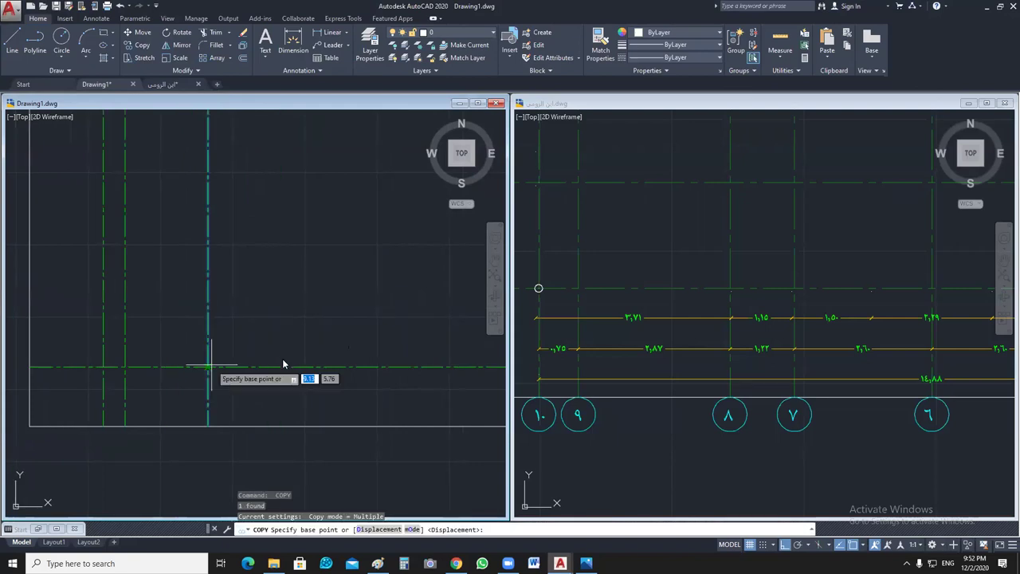
pyautogui.click(210, 367)
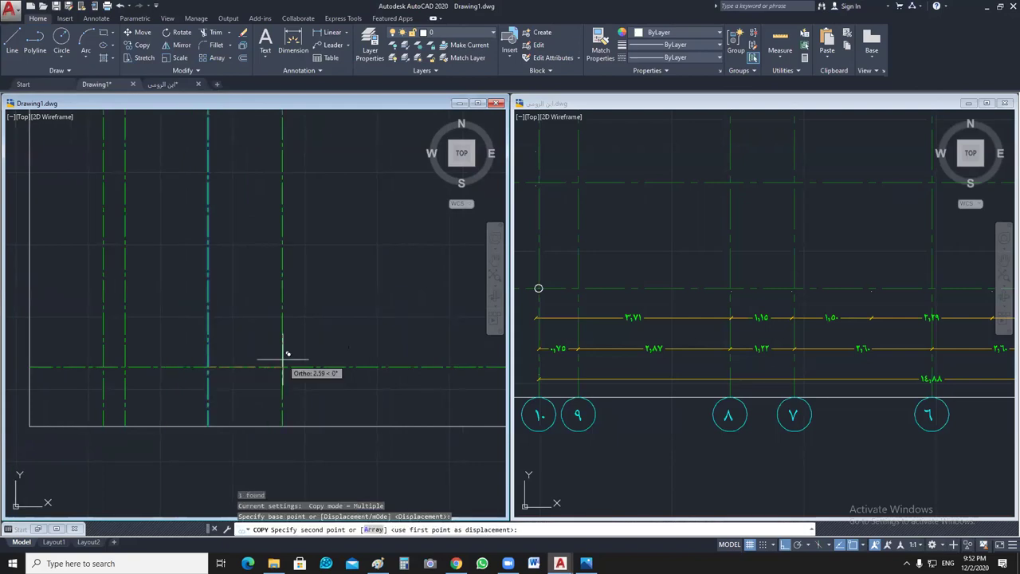
pyautogui.write('1.22')
pyautogui.press('Return')
pyautogui.press('Return')
pyautogui.click(280, 318)
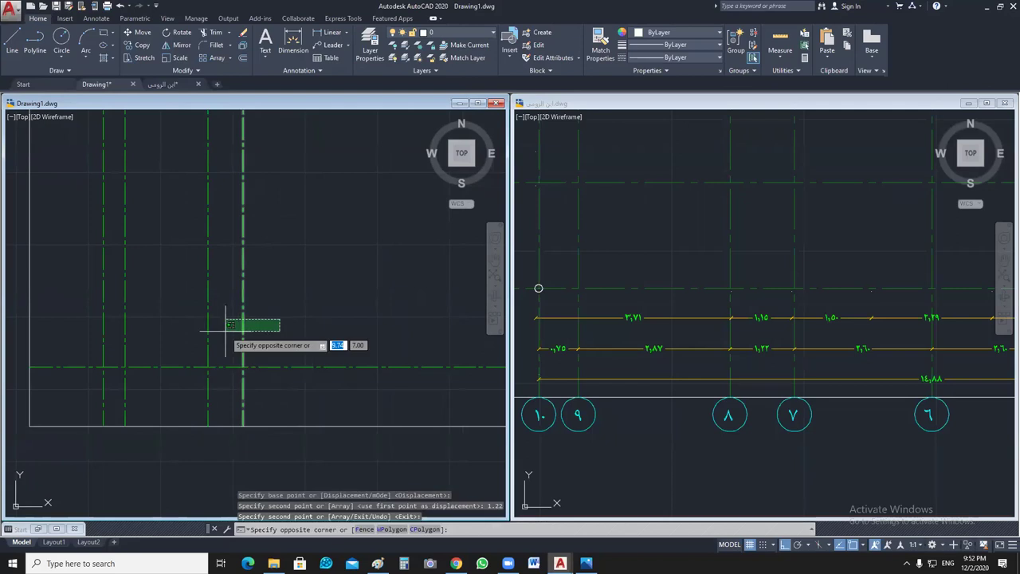
pyautogui.click(225, 330)
pyautogui.press('Return')
pyautogui.click(243, 367)
pyautogui.write('2')
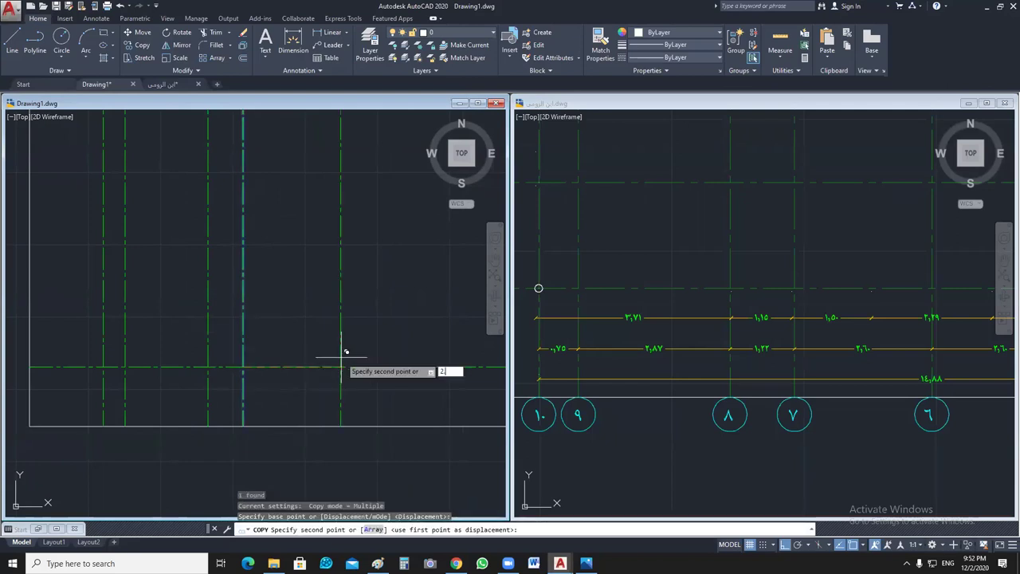
pyautogui.press('Return')
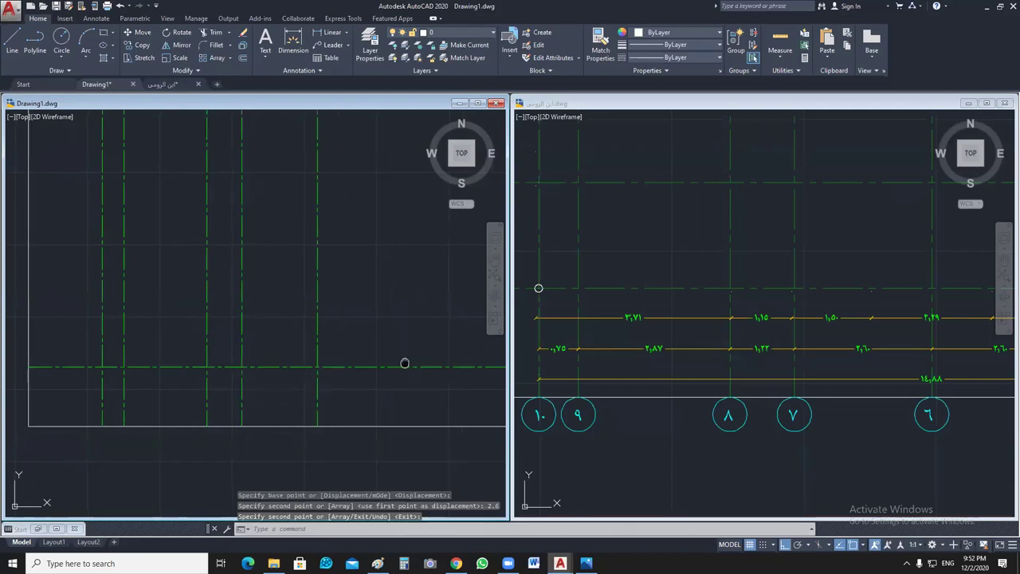
pyautogui.click(901, 370)
# Step: Copy the rightmost vertical axis line in Drawing1 2.6 units over
pyautogui.moveTo(901, 371); pyautogui.dragTo(773, 403, button='middle')
pyautogui.scroll(-2, 725, 368)
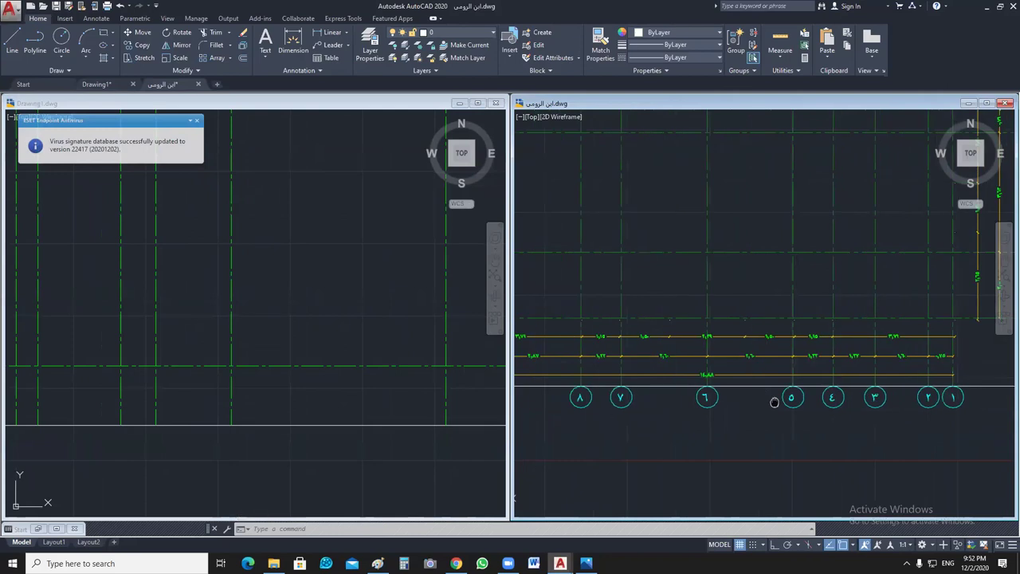
pyautogui.scroll(2, 800, 374)
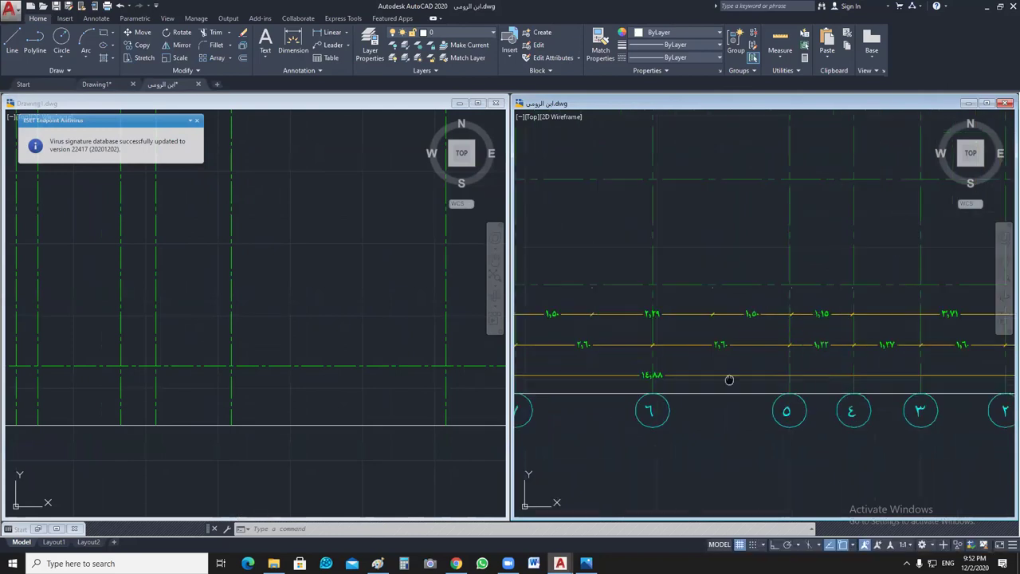
pyautogui.click(283, 332)
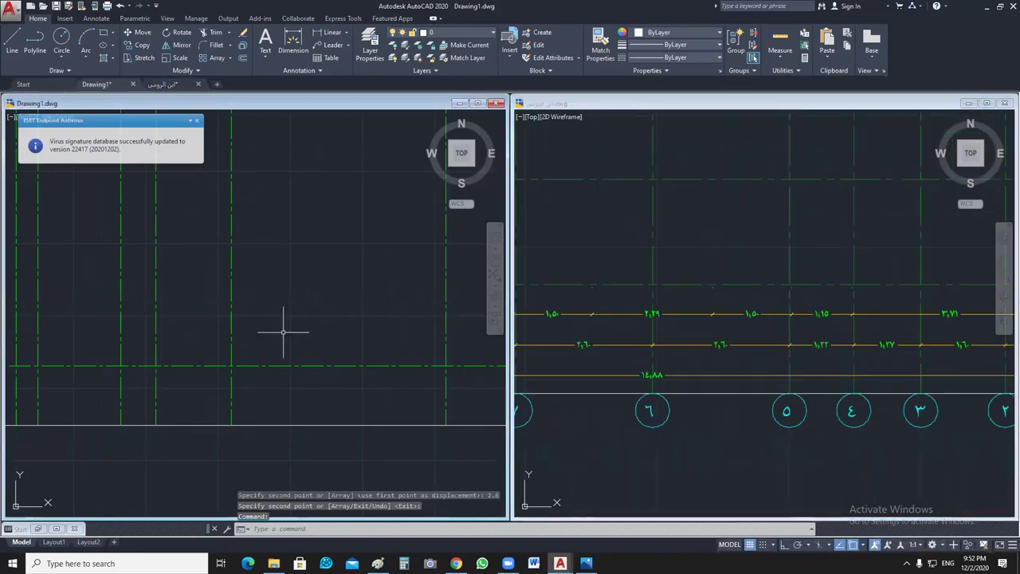
pyautogui.moveTo(283, 332); pyautogui.dragTo(310, 336, button='middle')
pyautogui.click(289, 317)
pyautogui.click(259, 349)
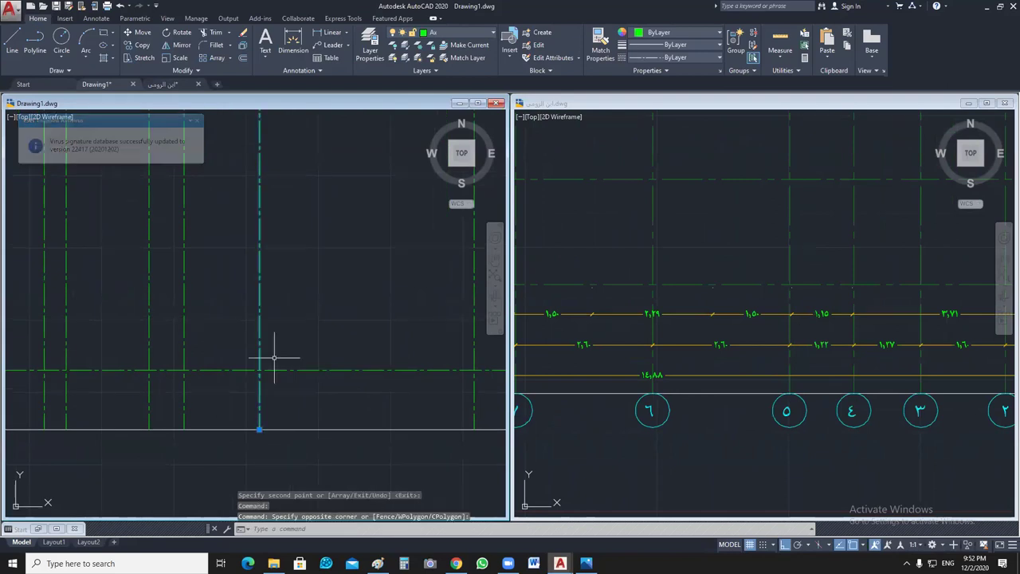
pyautogui.write('co')
pyautogui.press('Return')
pyautogui.click(259, 370)
pyautogui.write('2.6')
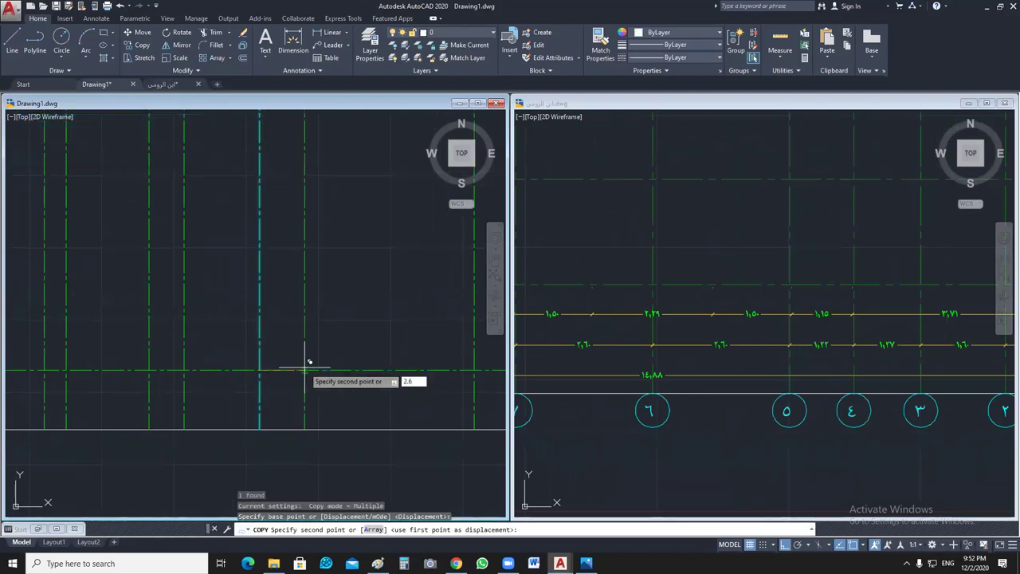
pyautogui.press('Return')
pyautogui.press('Return')
# Step: Copy the newest axis line a further 1.22 along, checking the reference plan
pyautogui.moveTo(384, 364); pyautogui.dragTo(275, 363, button='middle')
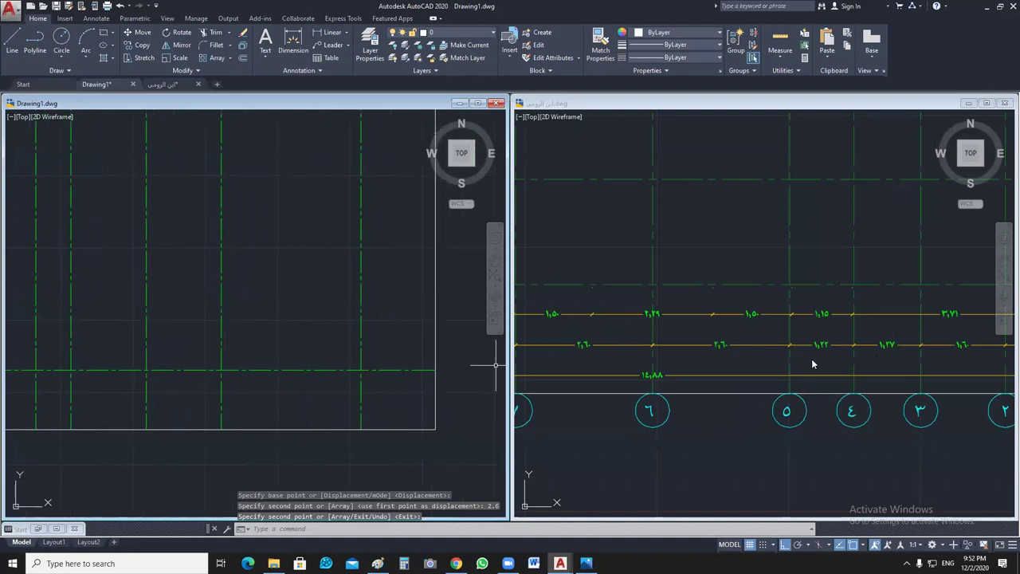
pyautogui.moveTo(812, 359); pyautogui.dragTo(658, 371, button='middle')
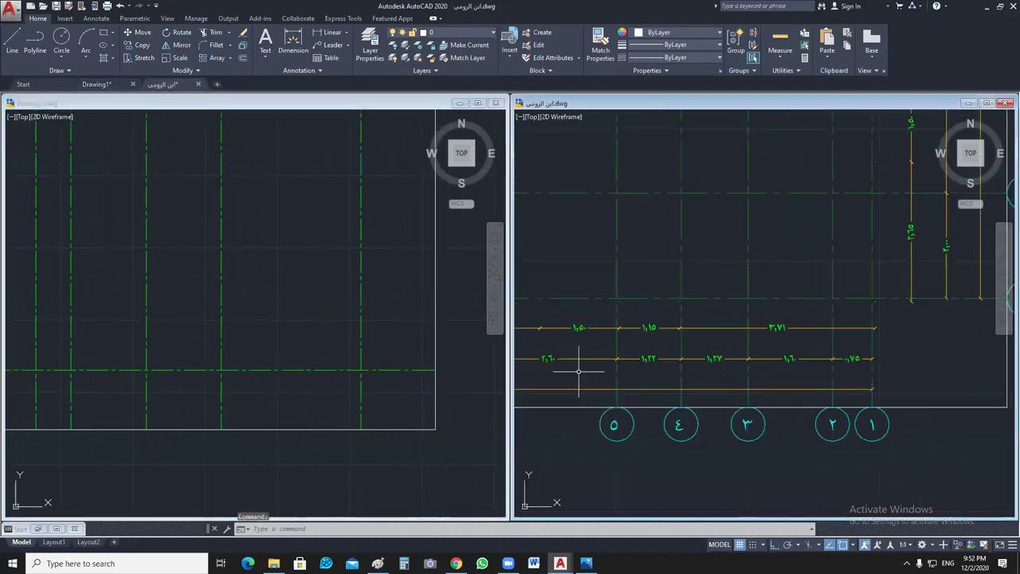
pyautogui.click(244, 303)
pyautogui.click(221, 364)
pyautogui.press('Return')
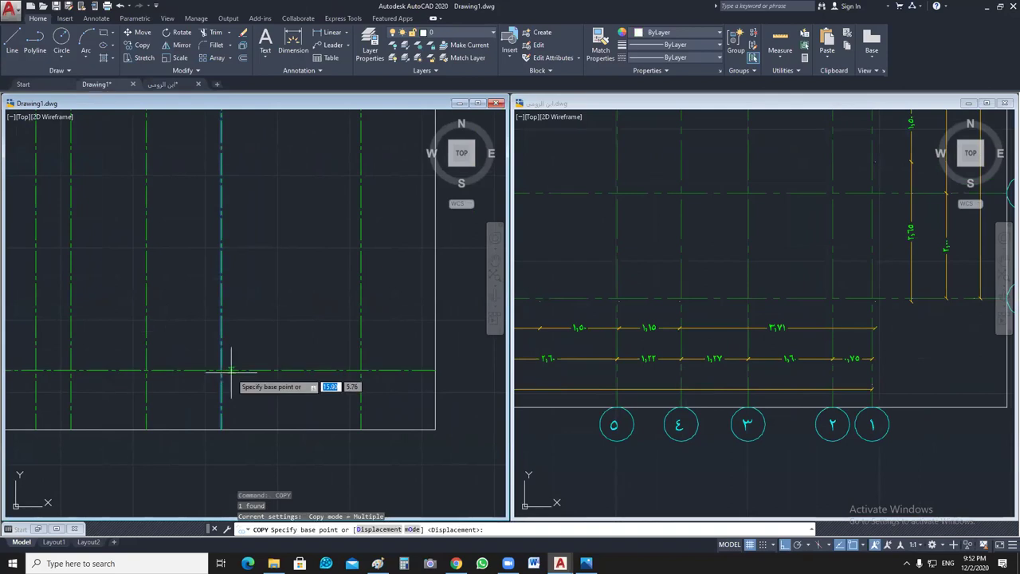
pyautogui.click(225, 364)
pyautogui.write('1.22')
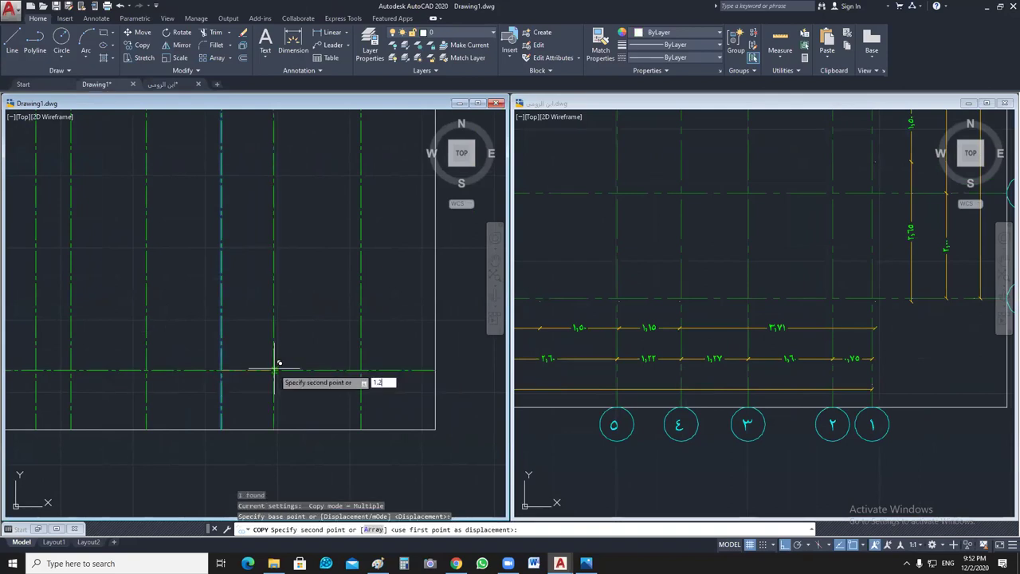
pyautogui.press('Return')
pyautogui.press('Escape')
# Step: Add two more axis lines by copying at 1.27 and then 1.6 spacing
pyautogui.click(256, 351)
pyautogui.press('Return')
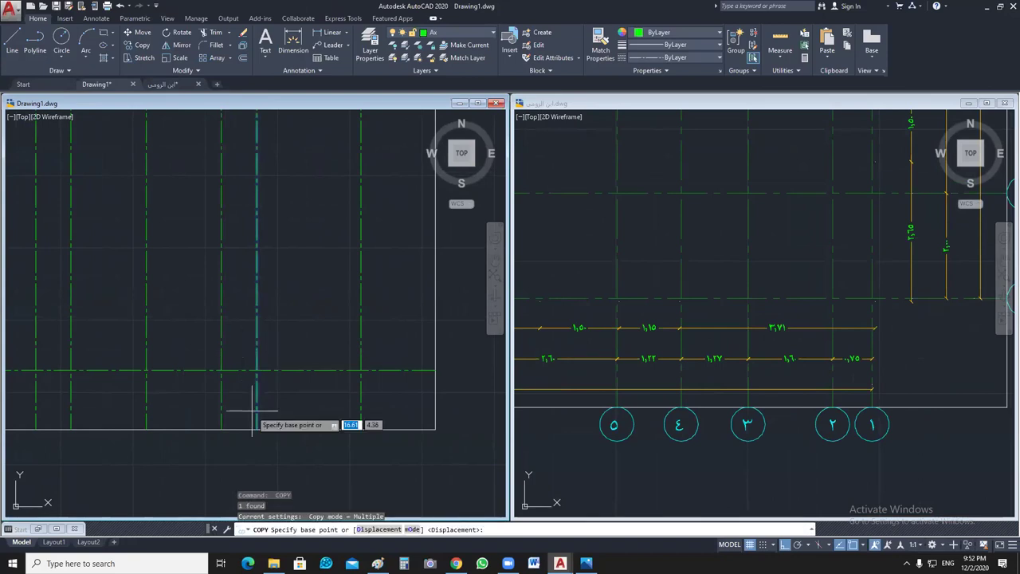
pyautogui.click(256, 370)
pyautogui.write('1.2')
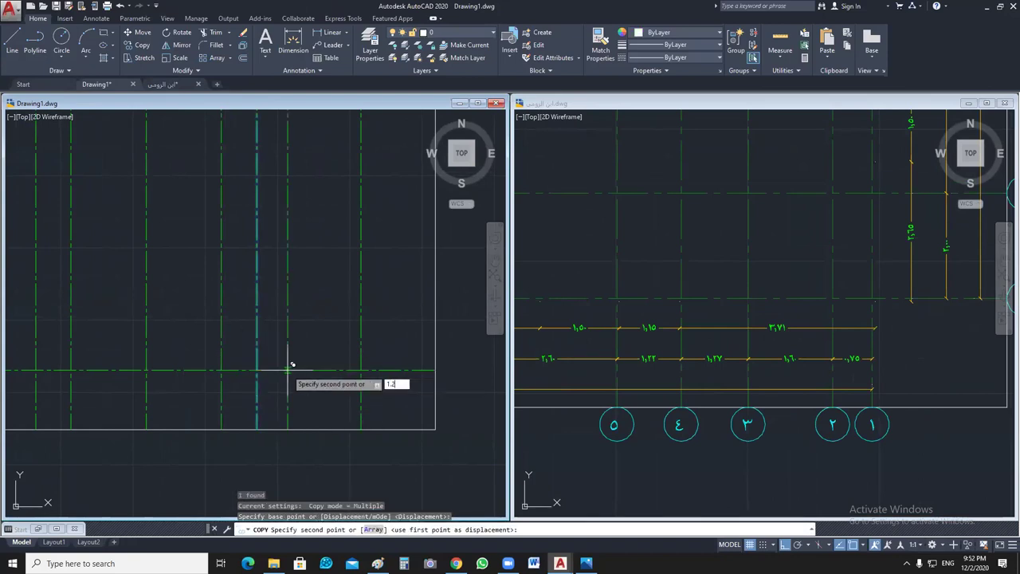
pyautogui.press('Return')
pyautogui.press('Escape')
pyautogui.click(293, 355)
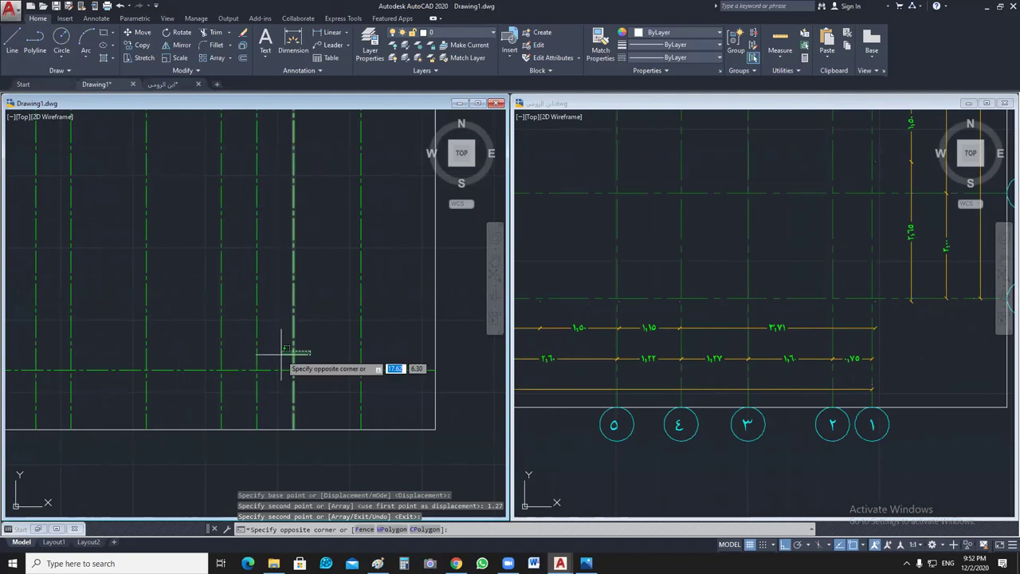
pyautogui.press('Return')
pyautogui.click(293, 370)
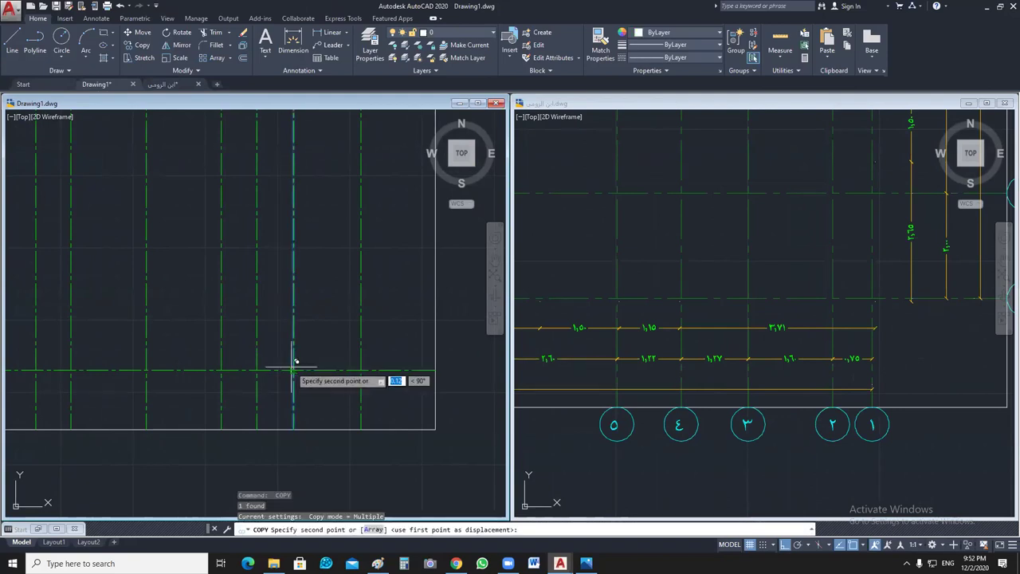
pyautogui.write('1.6')
pyautogui.press('Return')
pyautogui.press('Escape')
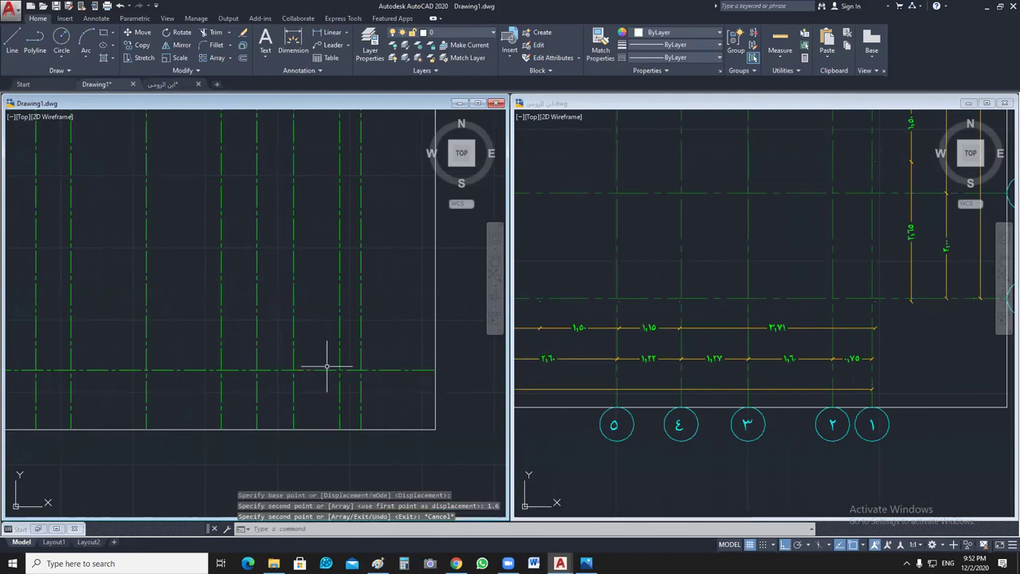
# Step: Bring the whole axis grid into view and pan the reference plan to its lettered axes
pyautogui.scroll(-5, 357, 364)
pyautogui.scroll(2, 399, 364)
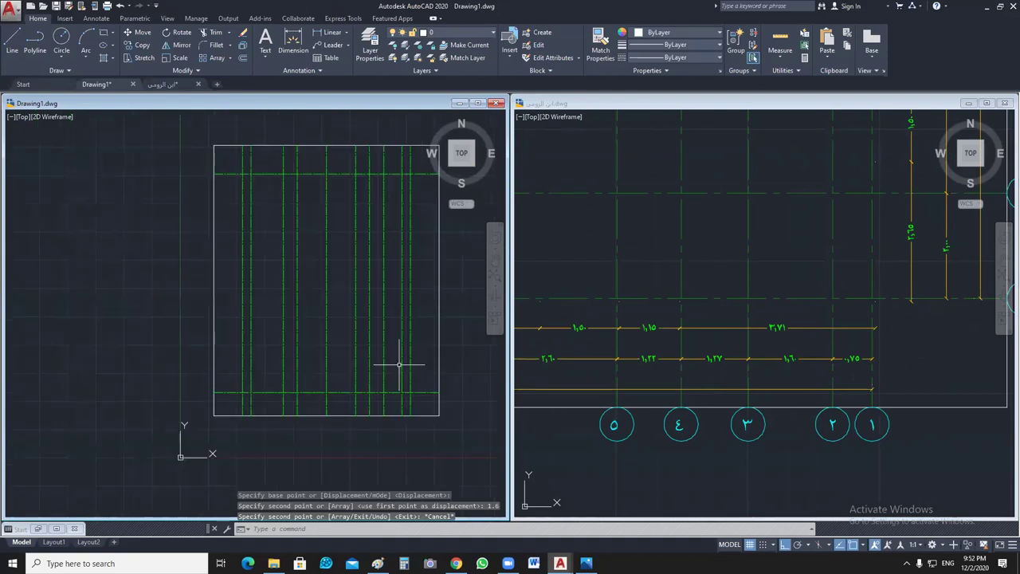
pyautogui.moveTo(400, 364); pyautogui.dragTo(378, 386, button='middle')
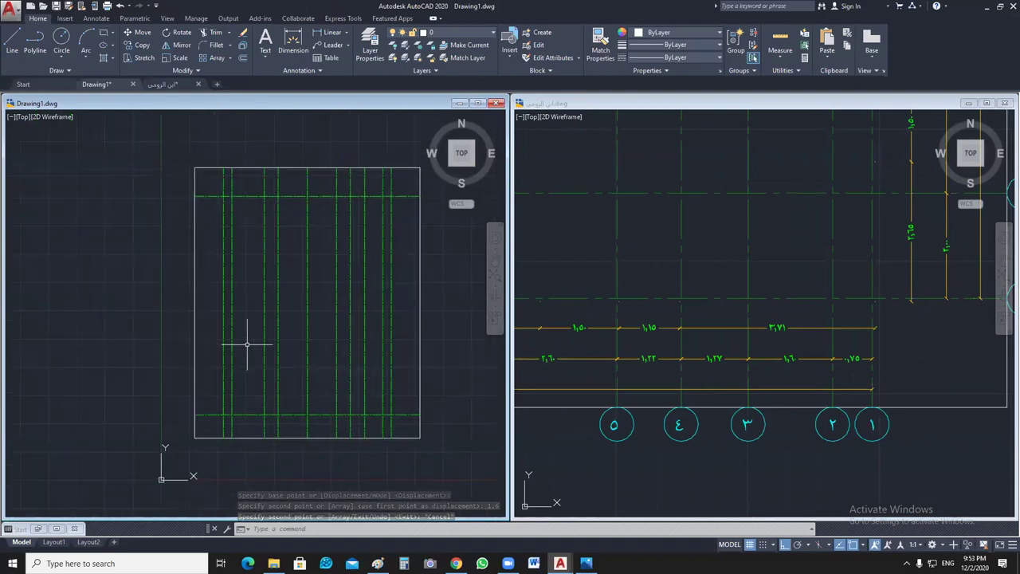
pyautogui.click(593, 358)
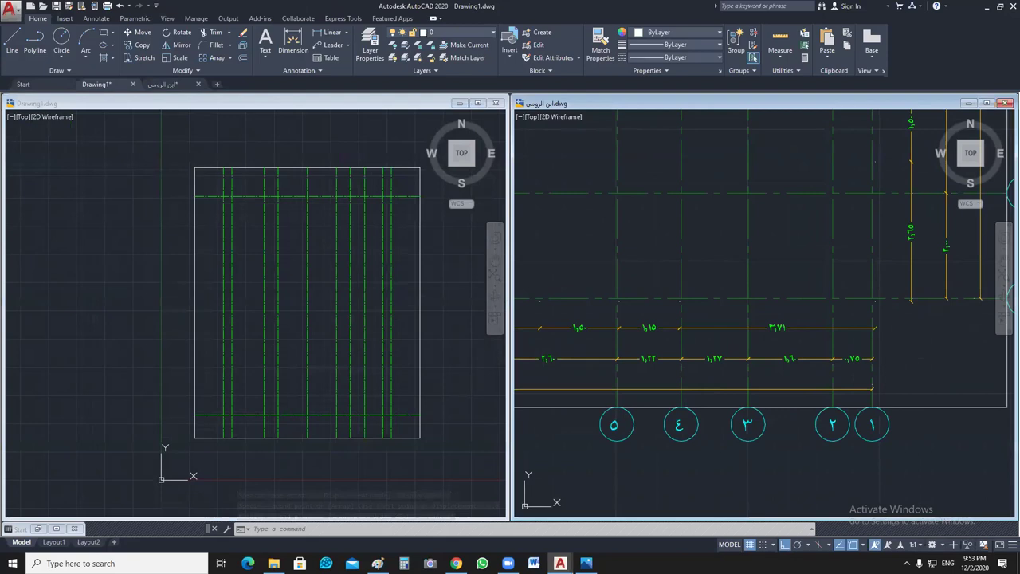
pyautogui.scroll(-3, 630, 353)
pyautogui.moveTo(630, 353)
pyautogui.mouseDown(button='middle')
pyautogui.moveTo(774, 375)
pyautogui.moveTo(776, 390)
pyautogui.mouseUp(button='middle')
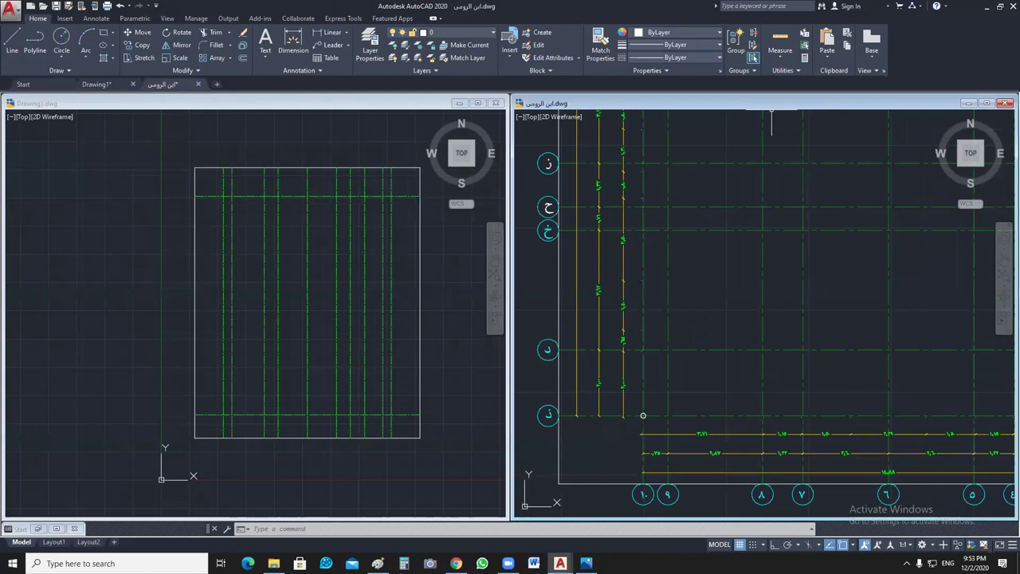
# Step: Turn the Wall_In and COL layers back on and center the building plan
pyautogui.moveTo(717, 103); pyautogui.dragTo(204, 85)
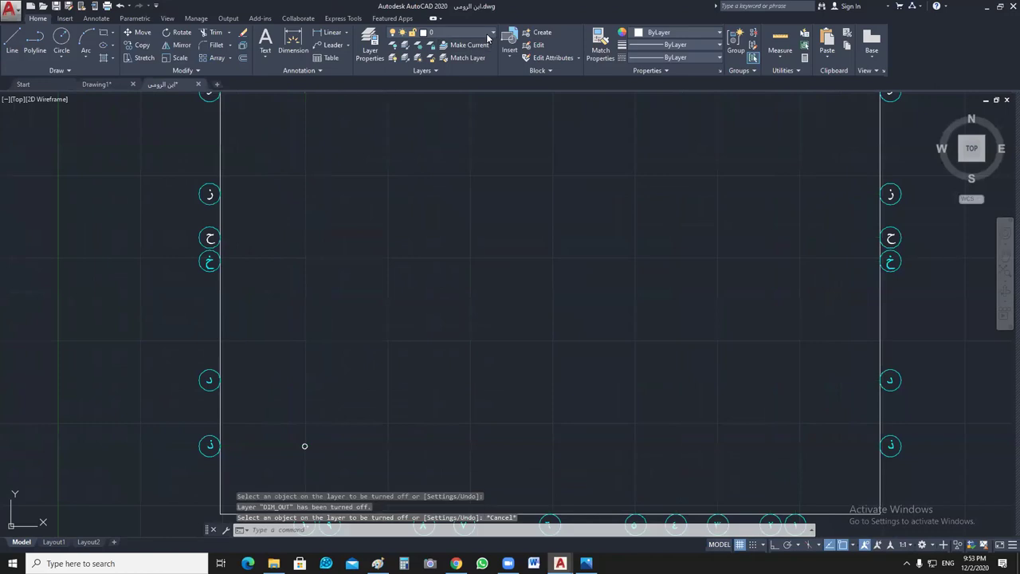
pyautogui.click(491, 35)
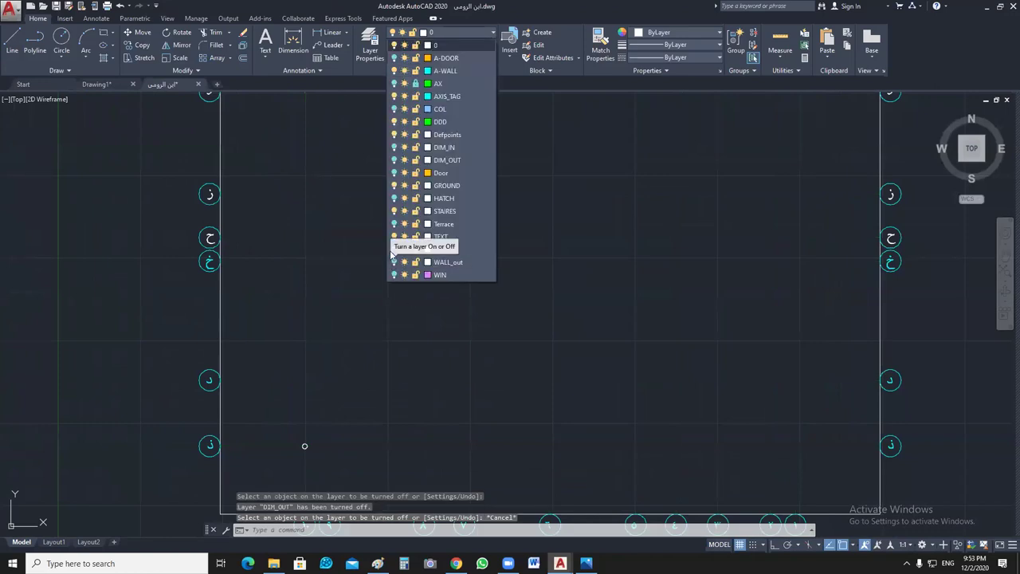
pyautogui.click(394, 249)
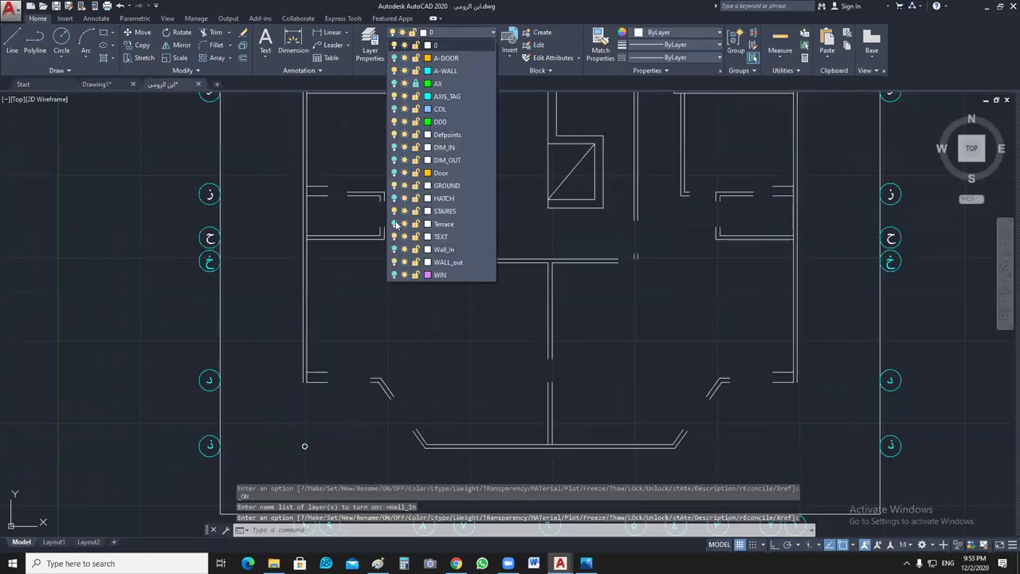
pyautogui.click(394, 109)
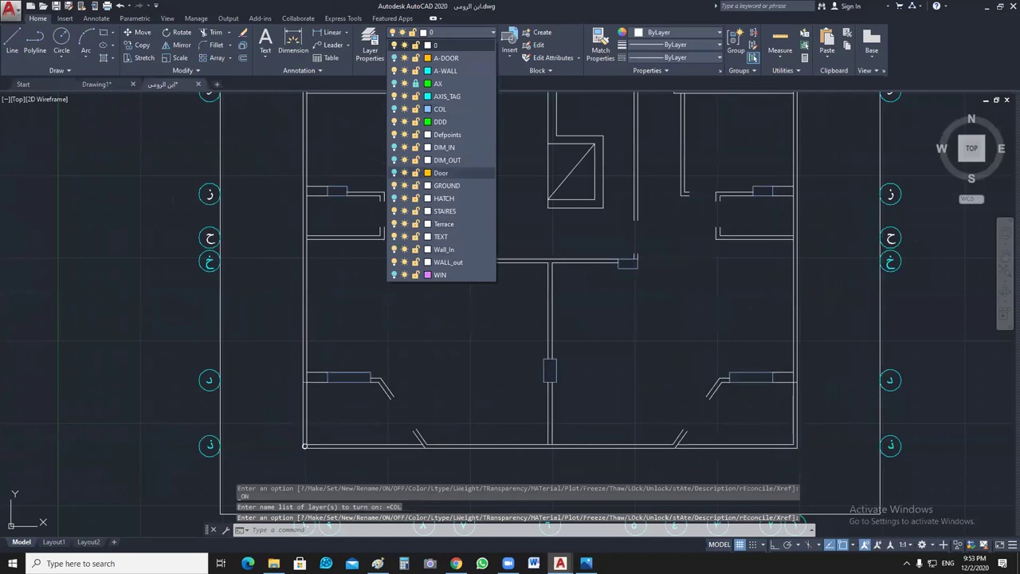
pyautogui.scroll(-2, 625, 338)
pyautogui.moveTo(624, 338); pyautogui.dragTo(601, 313, button='middle')
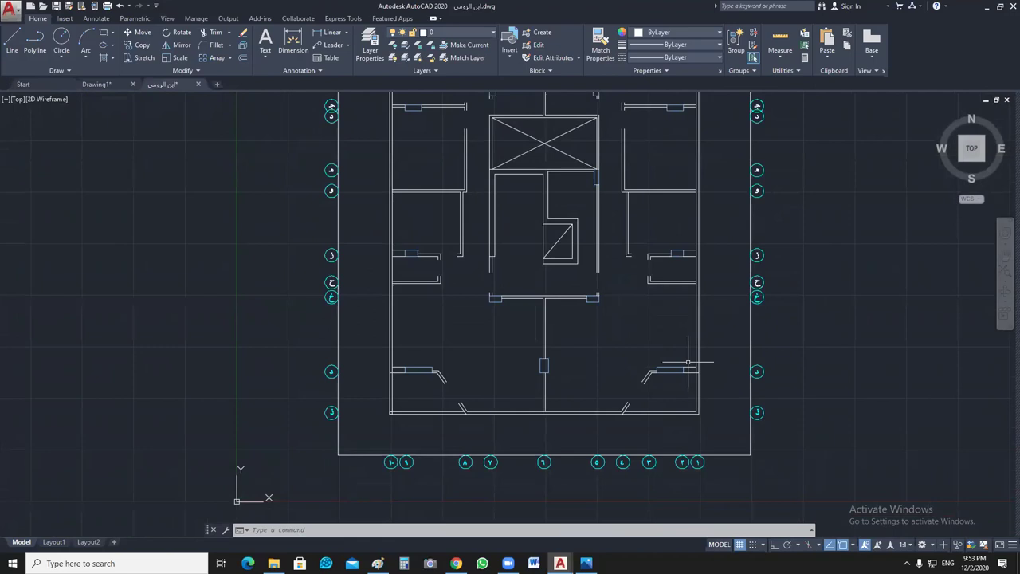
pyautogui.scroll(6, 415, 436)
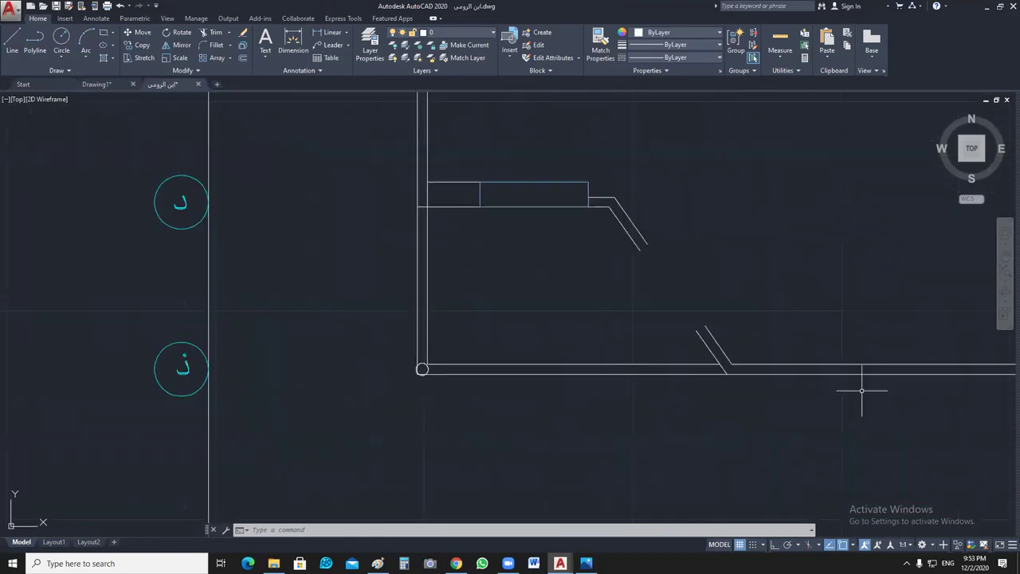
pyautogui.scroll(-4, 804, 403)
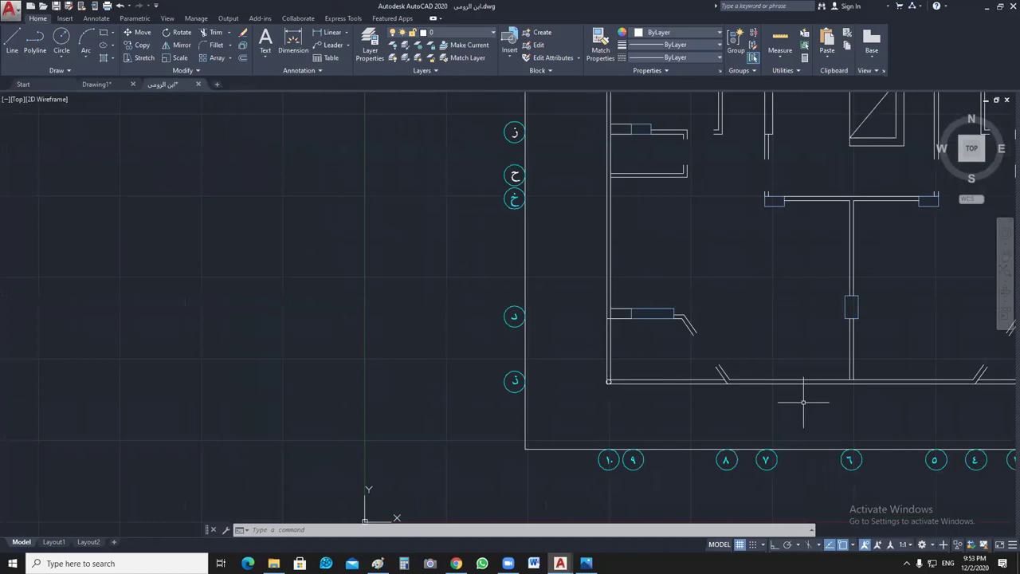
pyautogui.moveTo(960, 283); pyautogui.dragTo(649, 356, button='middle')
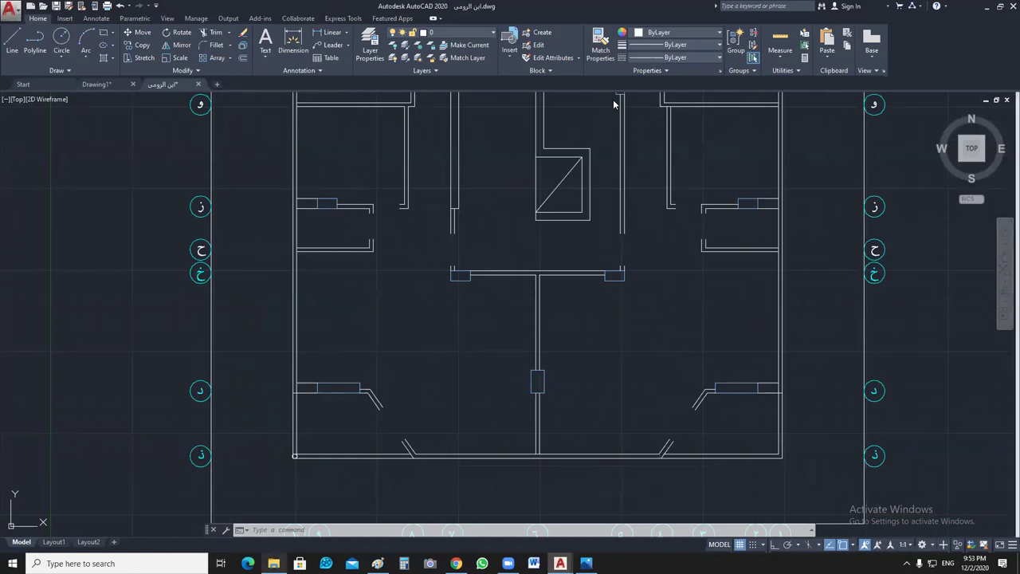
# Step: Open the first construction-site photo from the photos folder
pyautogui.hotkey('alt', 'Tab')
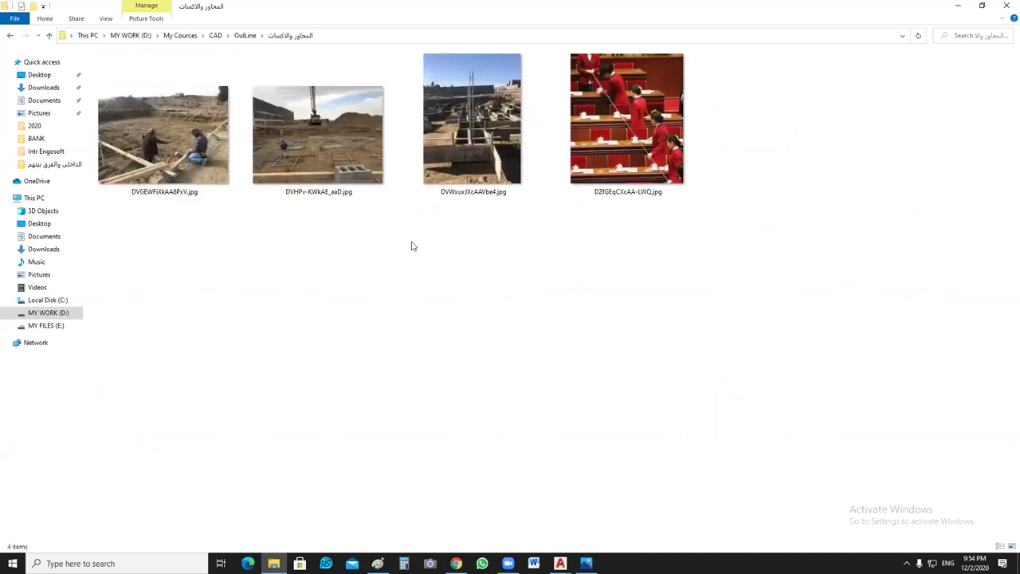
pyautogui.click(191, 148)
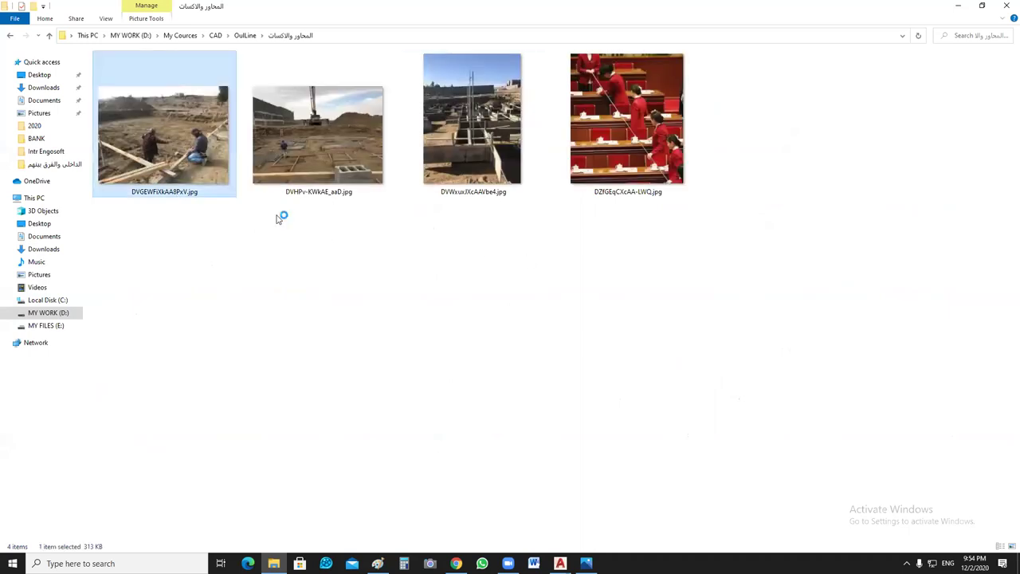
pyautogui.doubleClick(223, 182)
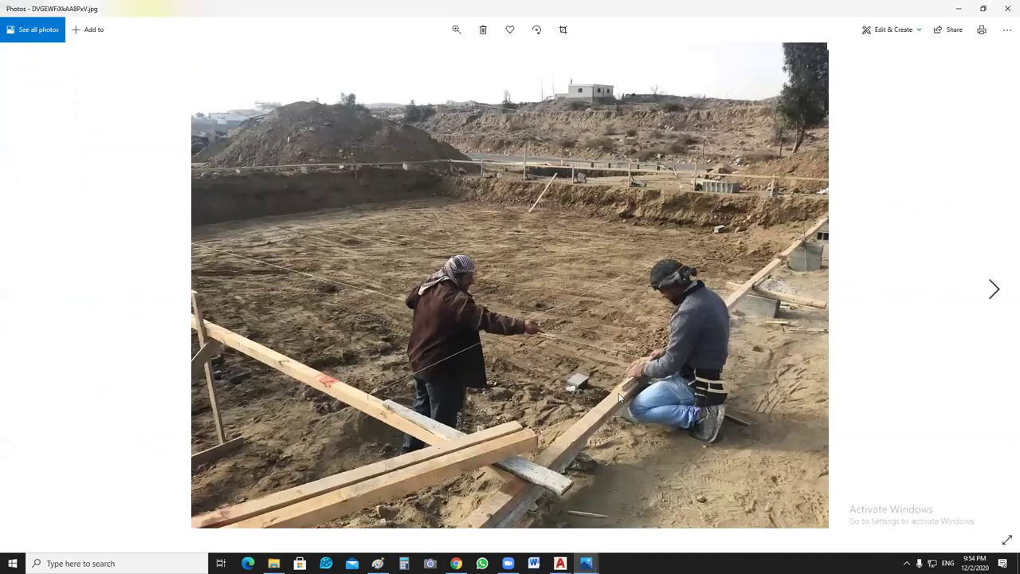
# Step: Zoom around the axis-stringing photo, close it, and open DVHPv-KWkAE_aaD.jpg
pyautogui.keyDown('ctrl'); pyautogui.scroll(3, 598, 263); pyautogui.keyUp('ctrl')
pyautogui.keyDown('ctrl'); pyautogui.scroll(1, 598, 263); pyautogui.keyUp('ctrl')
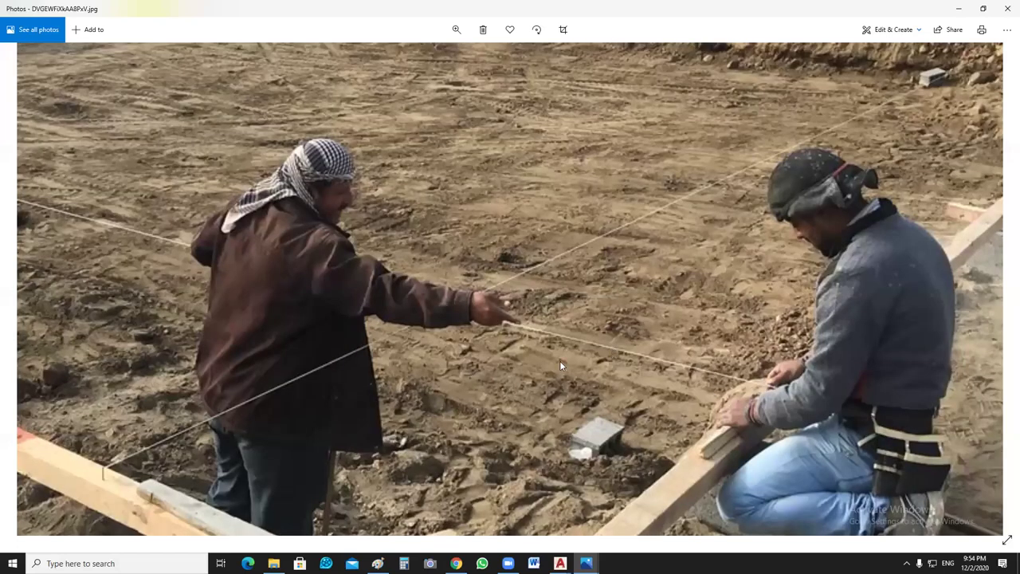
pyautogui.click(572, 254)
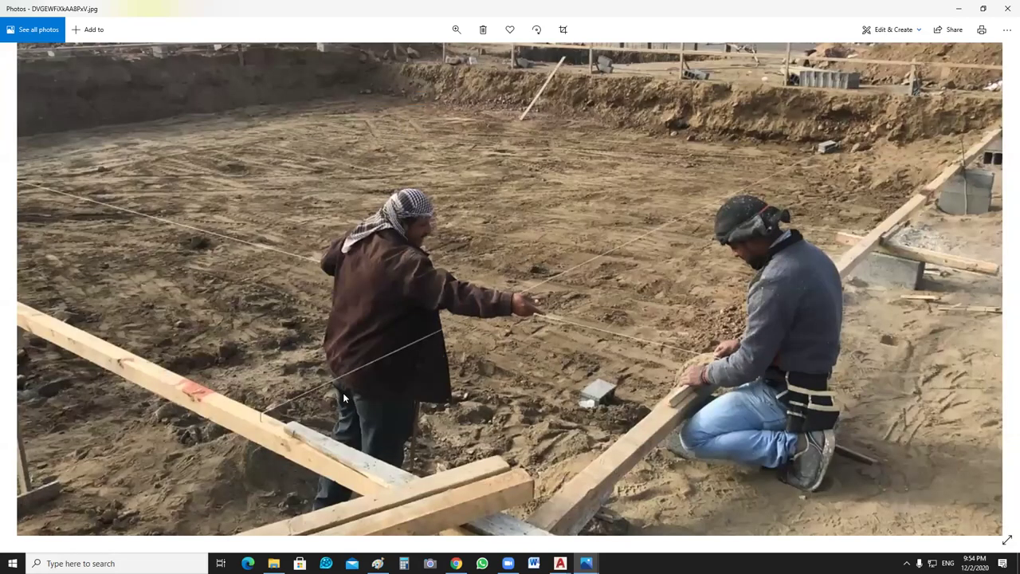
pyautogui.scroll(-2, 475, 334)
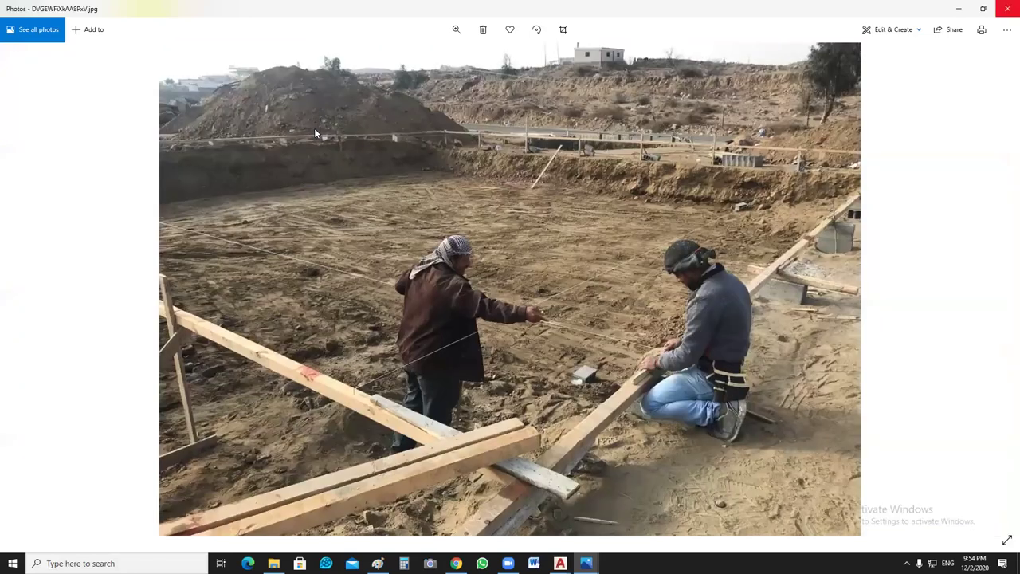
pyautogui.hotkey('alt', 'F4')
pyautogui.doubleClick(337, 141)
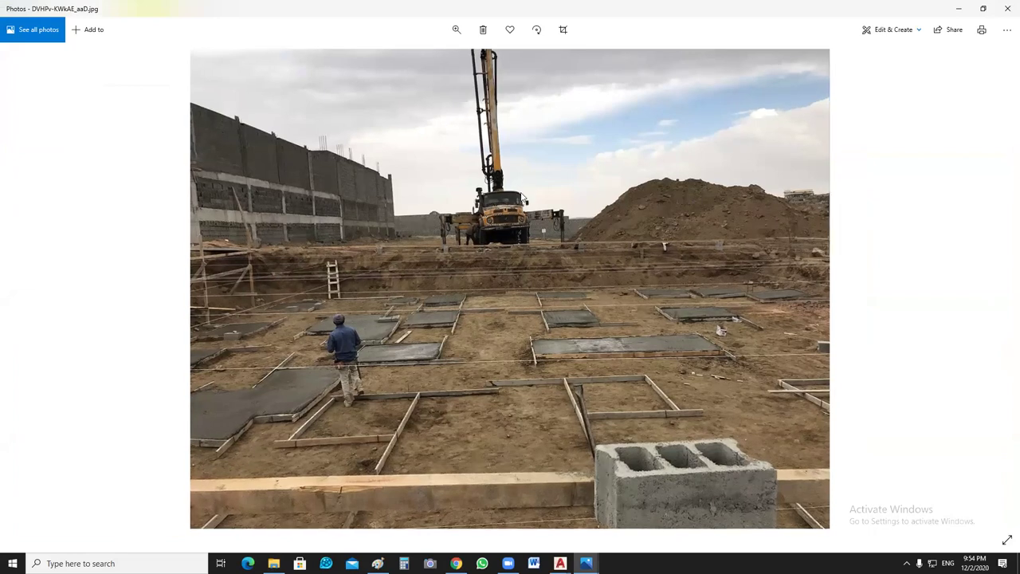
# Step: Zoom into the DVHPv-KWkAE_aaD.jpg footing photo, then close Photos
pyautogui.keyDown('ctrl'); pyautogui.scroll(2, 414, 205); pyautogui.keyUp('ctrl')
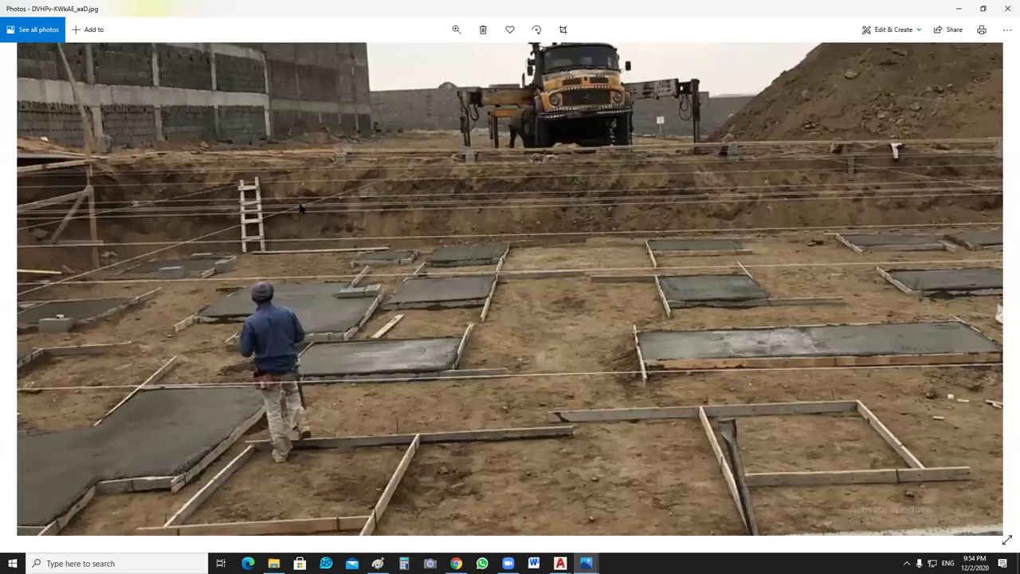
pyautogui.keyDown('ctrl'); pyautogui.scroll(1, 284, 201); pyautogui.keyUp('ctrl')
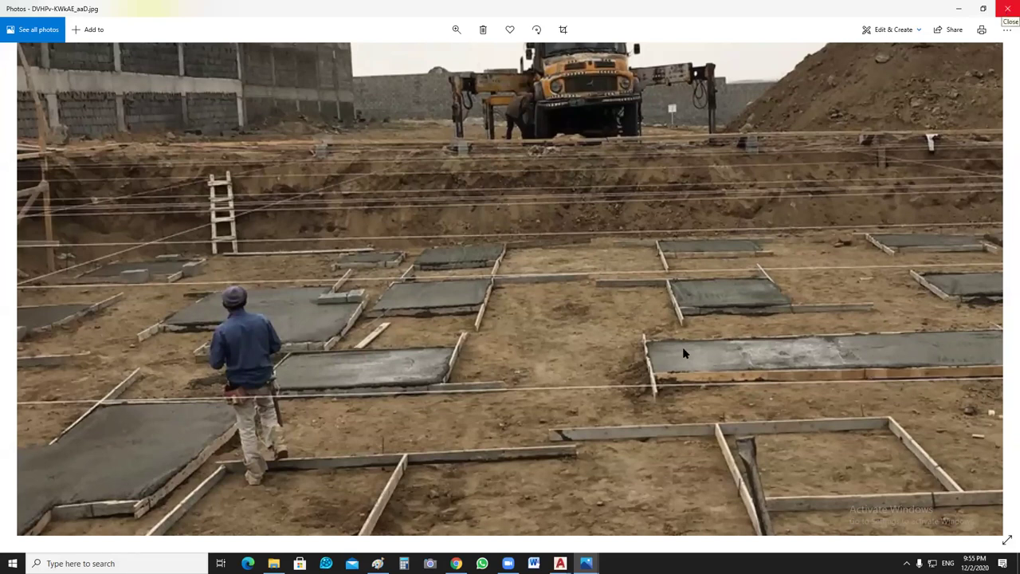
pyautogui.click(1006, 7)
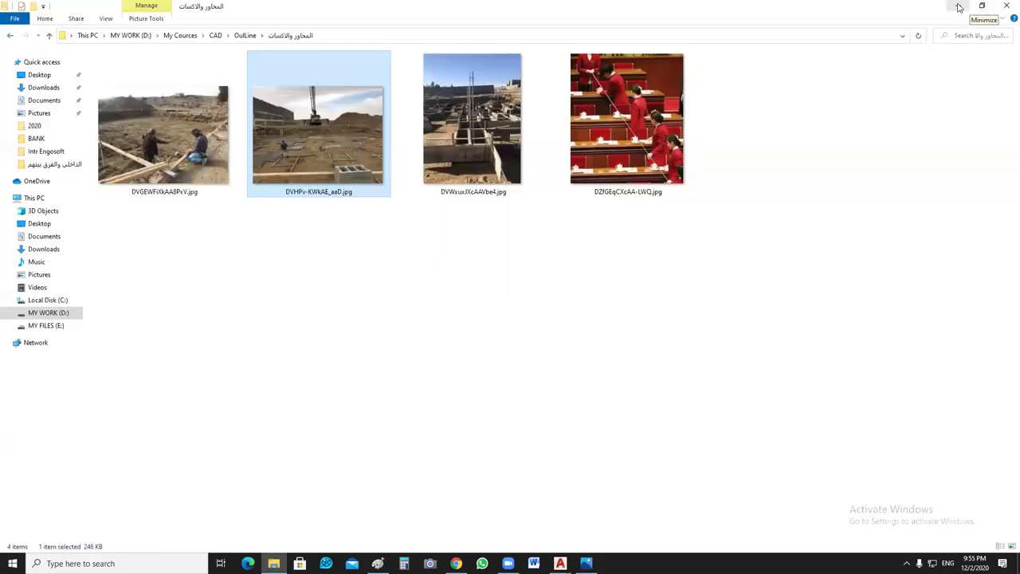
# Step: Hide the inner wall, column and terrace layers using LAYOFF
pyautogui.click(1006, 6)
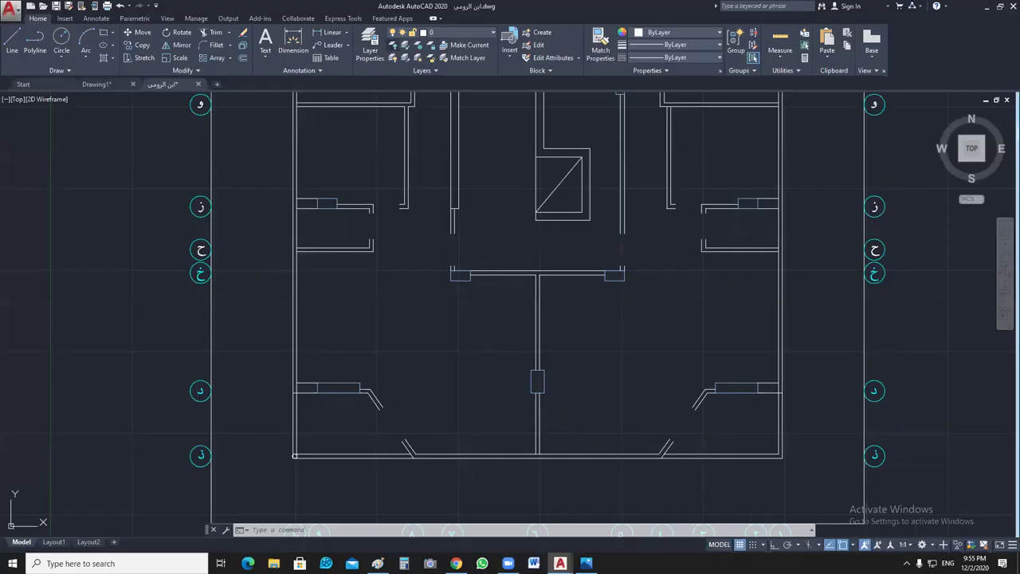
pyautogui.click(392, 45)
pyautogui.click(458, 174)
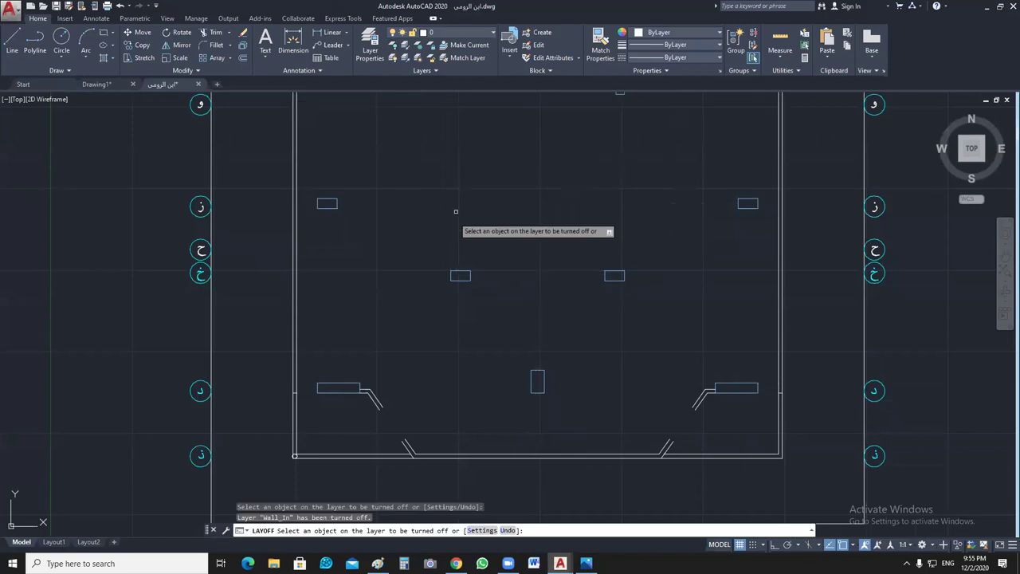
pyautogui.click(460, 275)
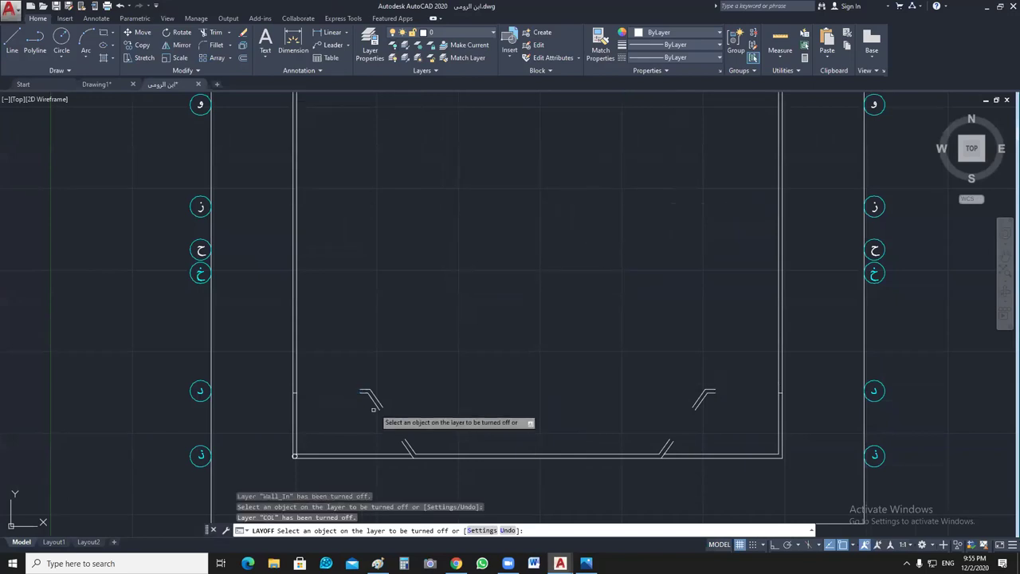
pyautogui.click(294, 456)
pyautogui.press('Escape')
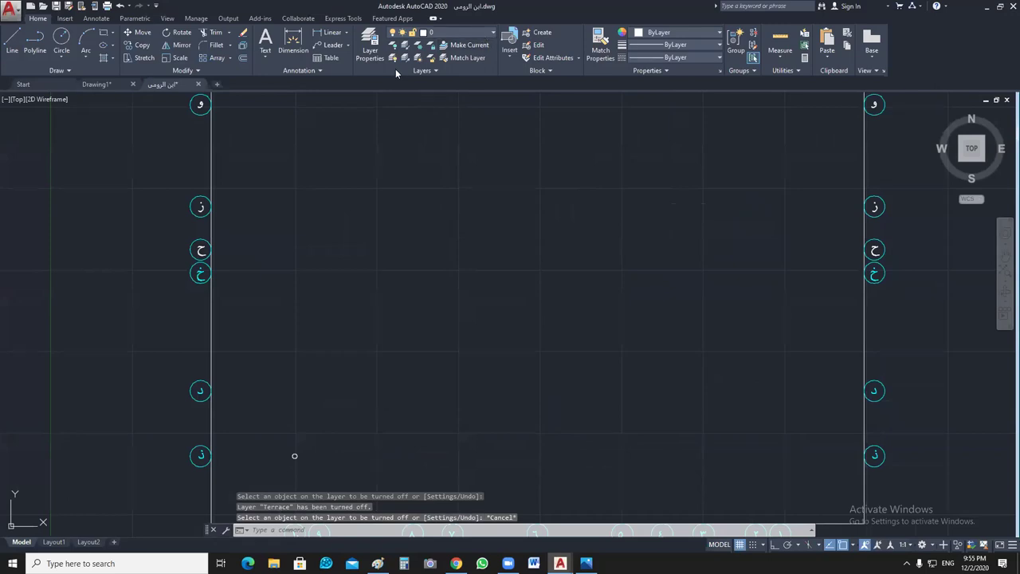
# Step: Turn the AX axis layer back on and tile the plan beside Drawing1
pyautogui.click(434, 33)
pyautogui.click(394, 83)
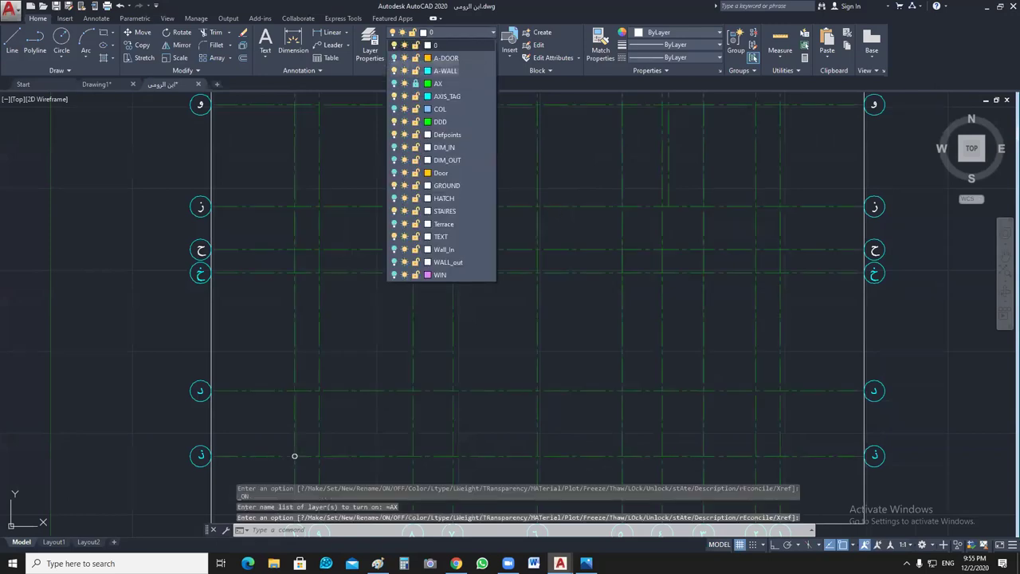
pyautogui.click(486, 36)
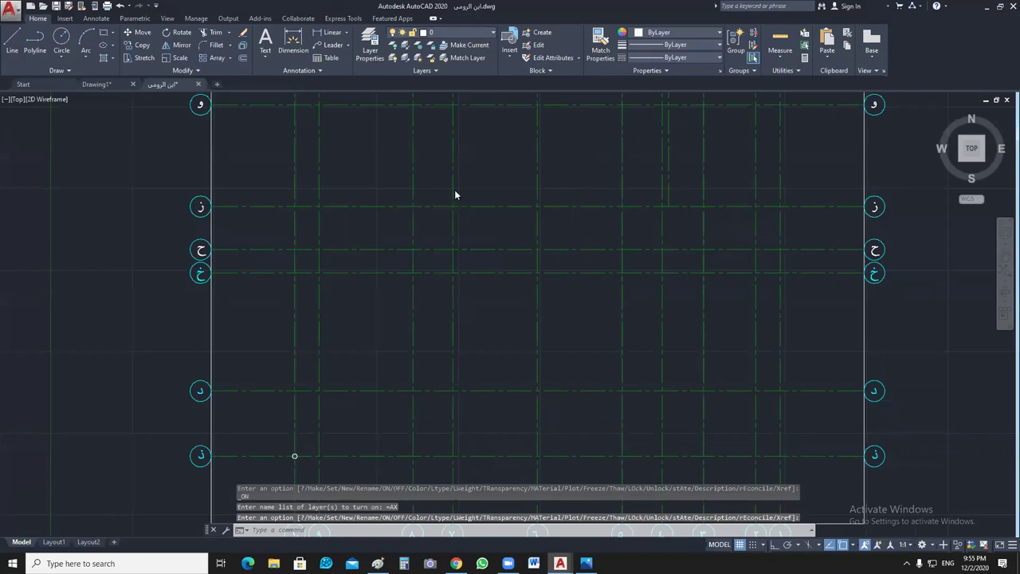
pyautogui.scroll(-4, 400, 163)
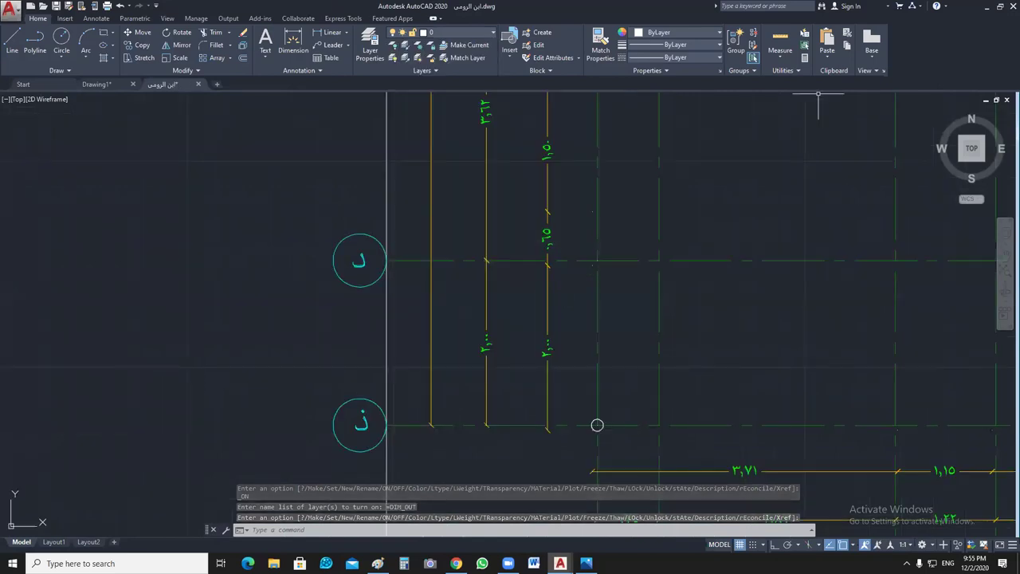
pyautogui.click(168, 18)
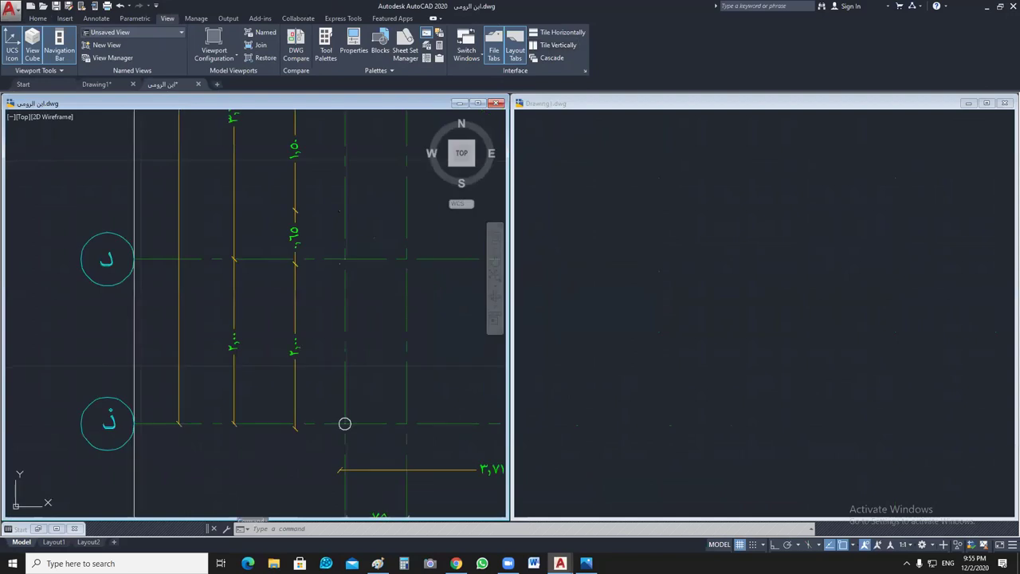
# Step: Copy a selected horizontal axis line 2 units above
pyautogui.click(358, 317)
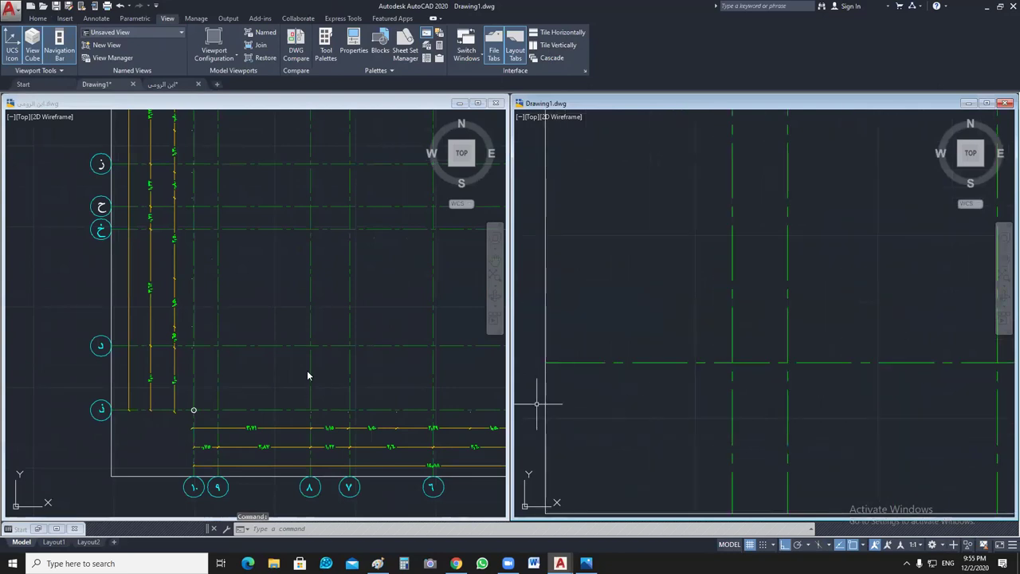
pyautogui.click(664, 319)
pyautogui.click(644, 391)
pyautogui.write('co')
pyautogui.press('Return')
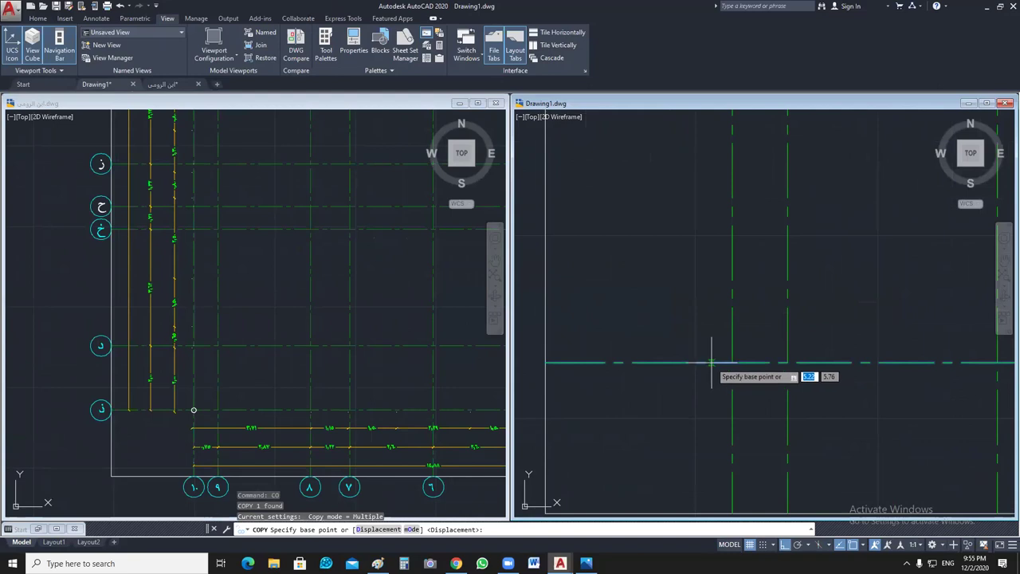
pyautogui.click(711, 363)
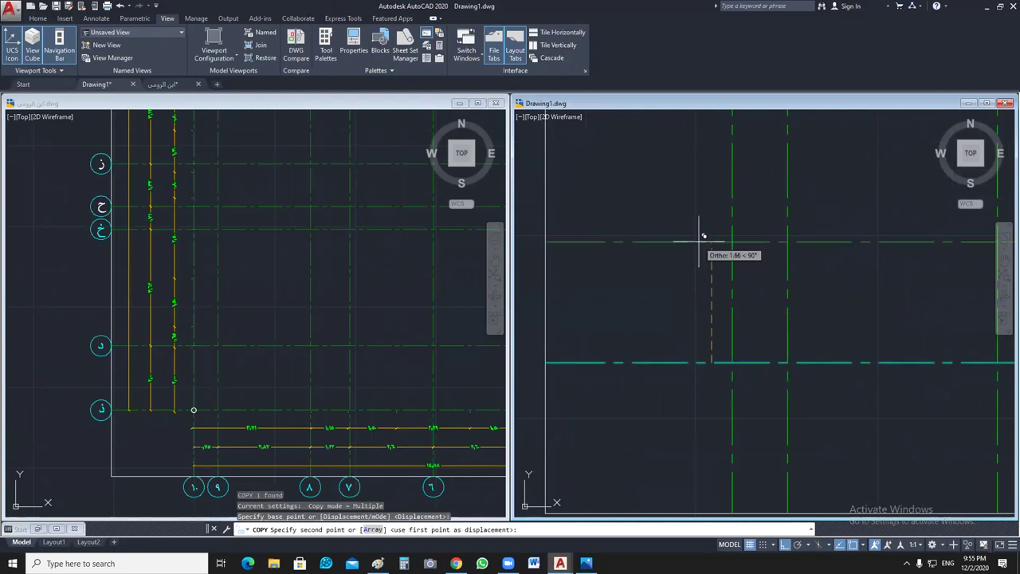
pyautogui.write('2')
pyautogui.press('Return')
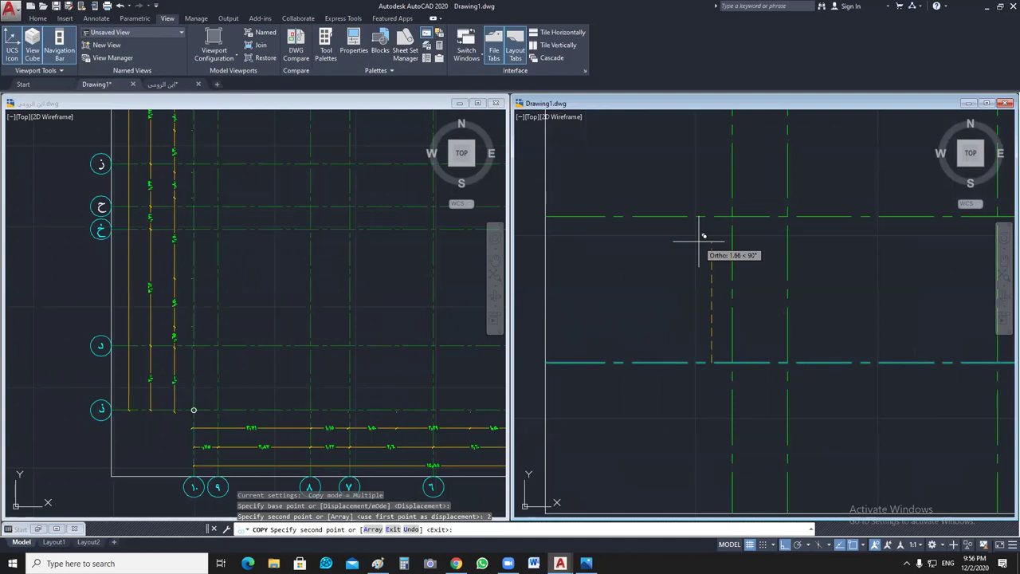
pyautogui.press('Escape')
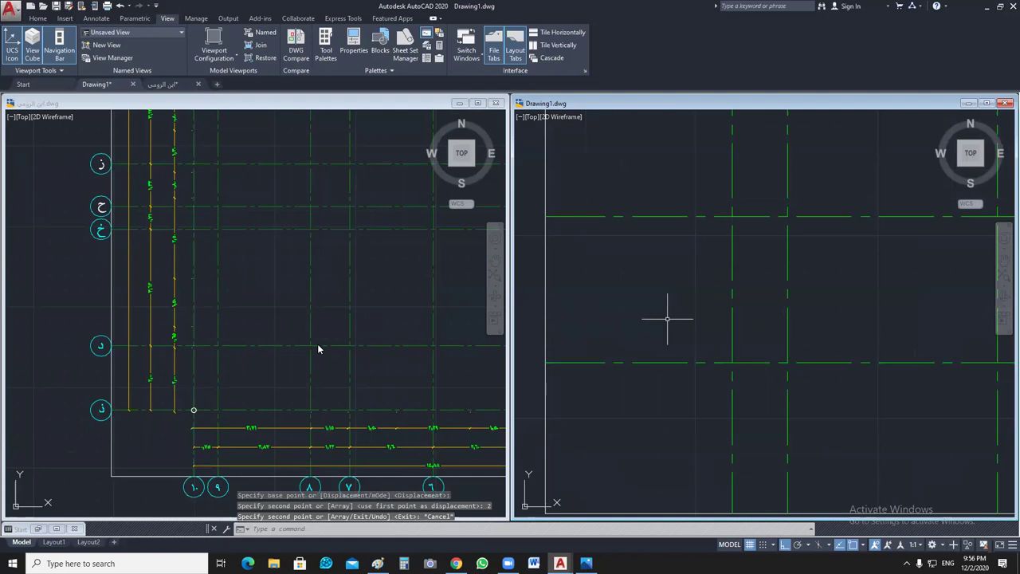
# Step: Read the reference plan's grid corner and copy an axis line 3.62 above
pyautogui.click(214, 305)
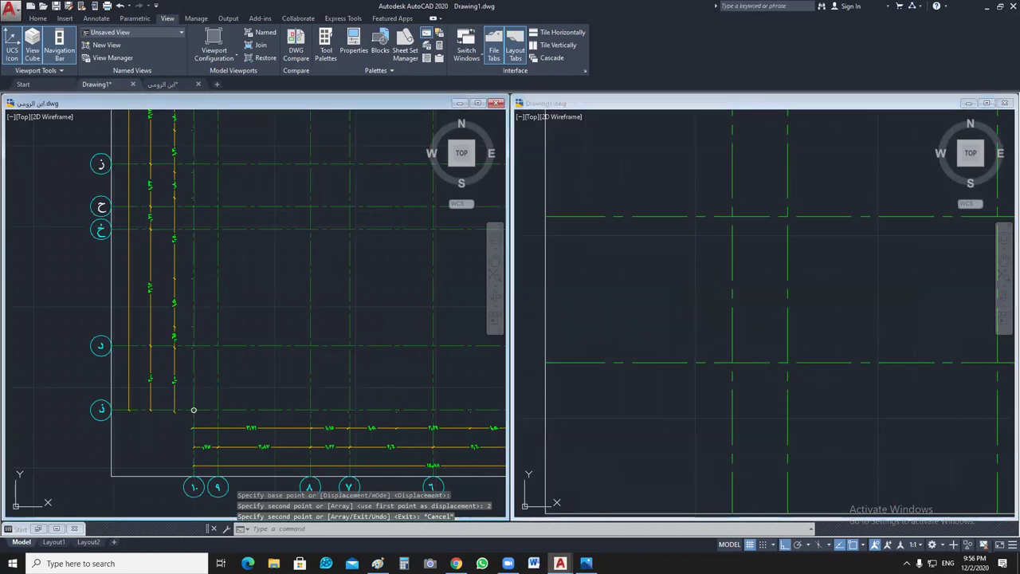
pyautogui.scroll(4, 193, 409)
pyautogui.moveTo(155, 289); pyautogui.dragTo(179, 416, button='middle')
pyautogui.click(670, 302)
pyautogui.moveTo(670, 302); pyautogui.dragTo(643, 380, button='middle')
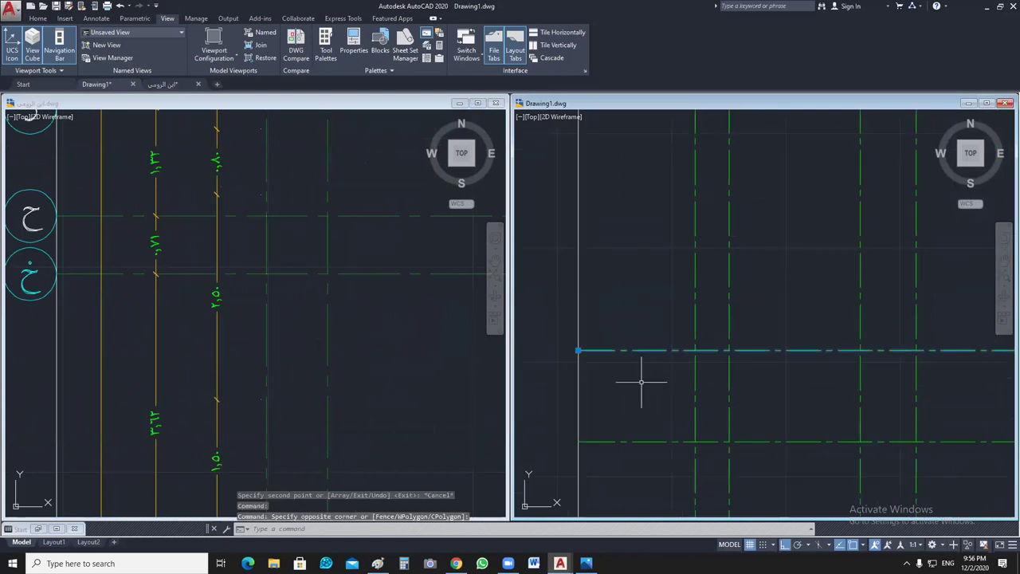
pyautogui.click(640, 381)
pyautogui.click(605, 339)
pyautogui.write('co')
pyautogui.press('Return')
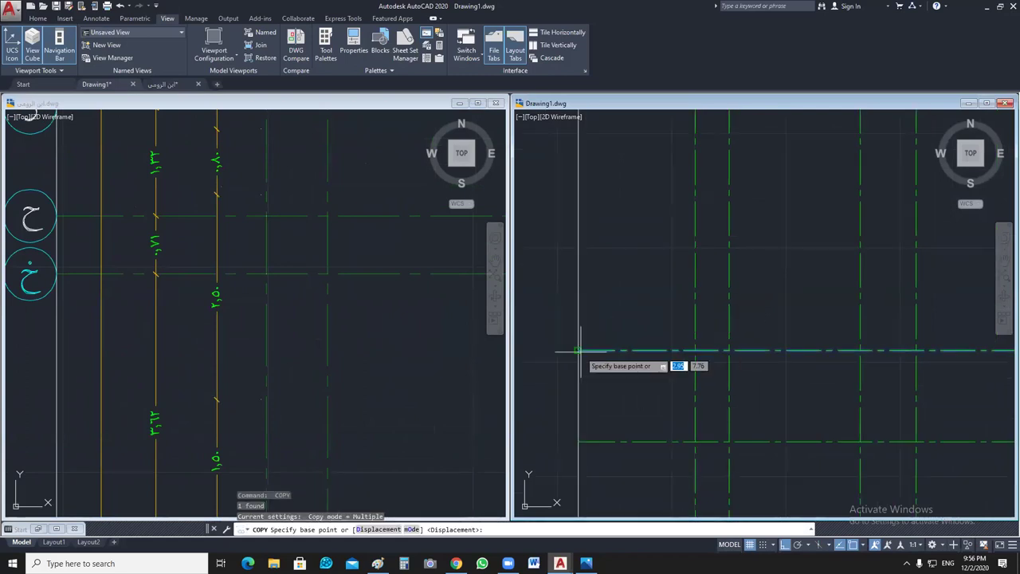
pyautogui.click(579, 350)
pyautogui.write('3.62')
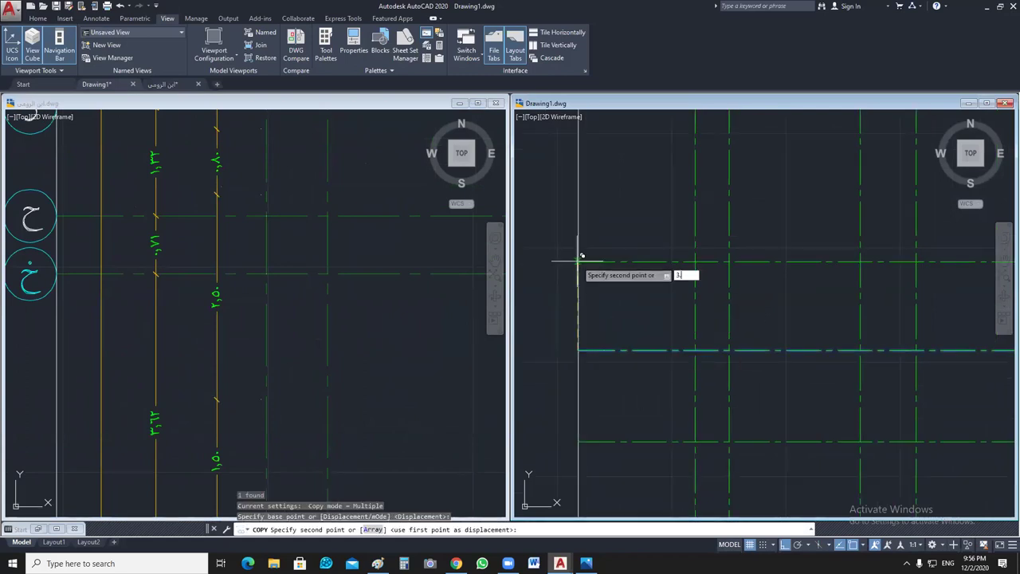
pyautogui.press('Return')
pyautogui.press('Escape')
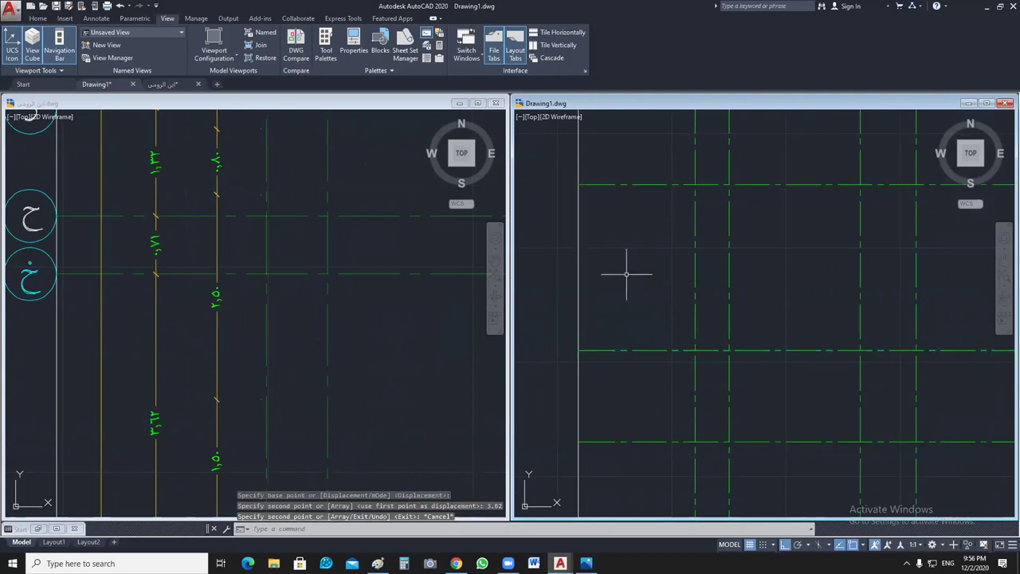
# Step: Copy the new axis line 0.71 above
pyautogui.moveTo(627, 274); pyautogui.dragTo(575, 346, button='middle')
pyautogui.click(550, 421)
pyautogui.write('co')
pyautogui.press('Return')
pyautogui.click(525, 420)
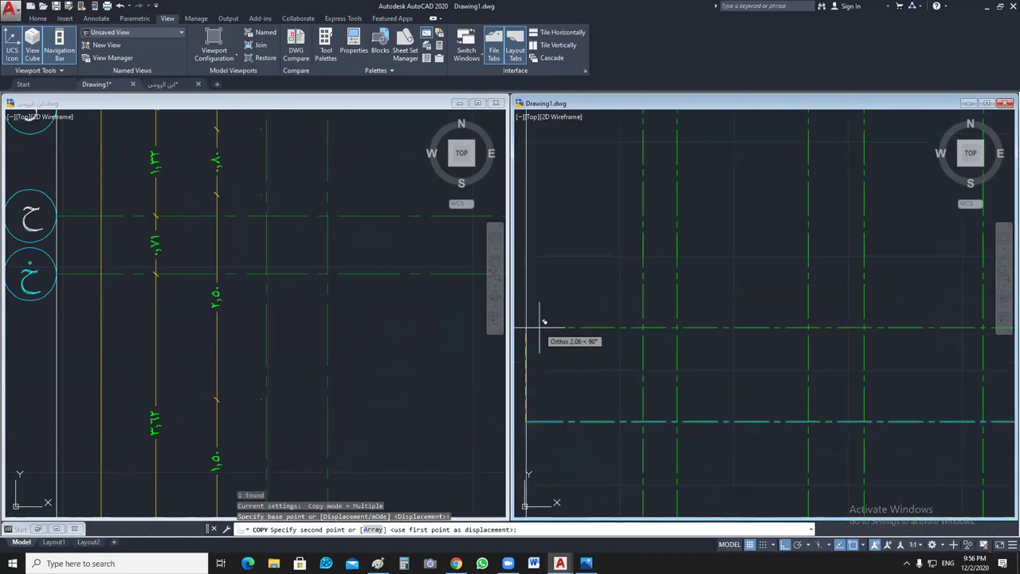
pyautogui.write('.71')
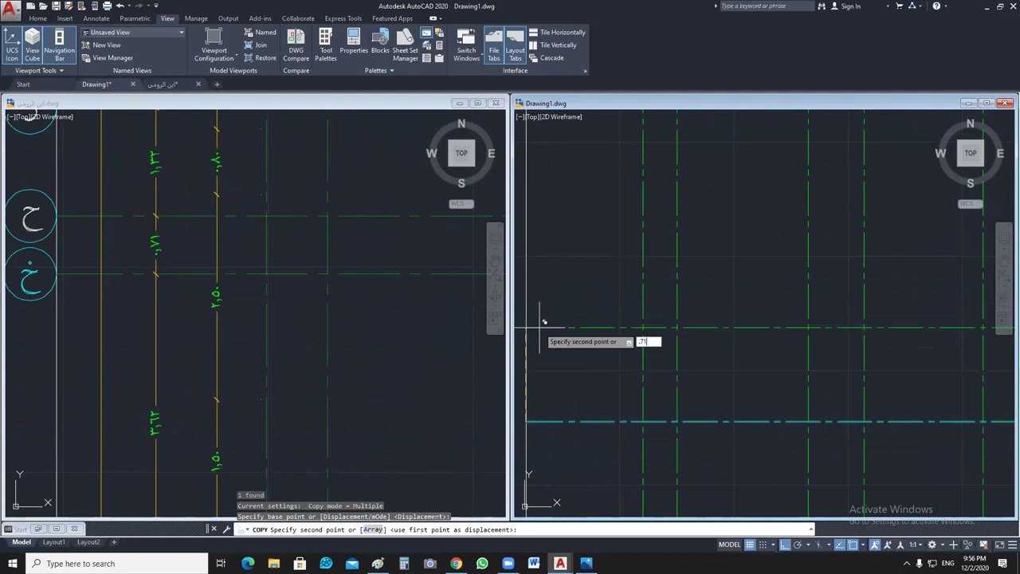
pyautogui.press('Return')
pyautogui.press('Return')
# Step: Copy the lowest horizontal axis line 1.32 above
pyautogui.moveTo(603, 319); pyautogui.dragTo(626, 383, button='middle')
pyautogui.click(556, 422)
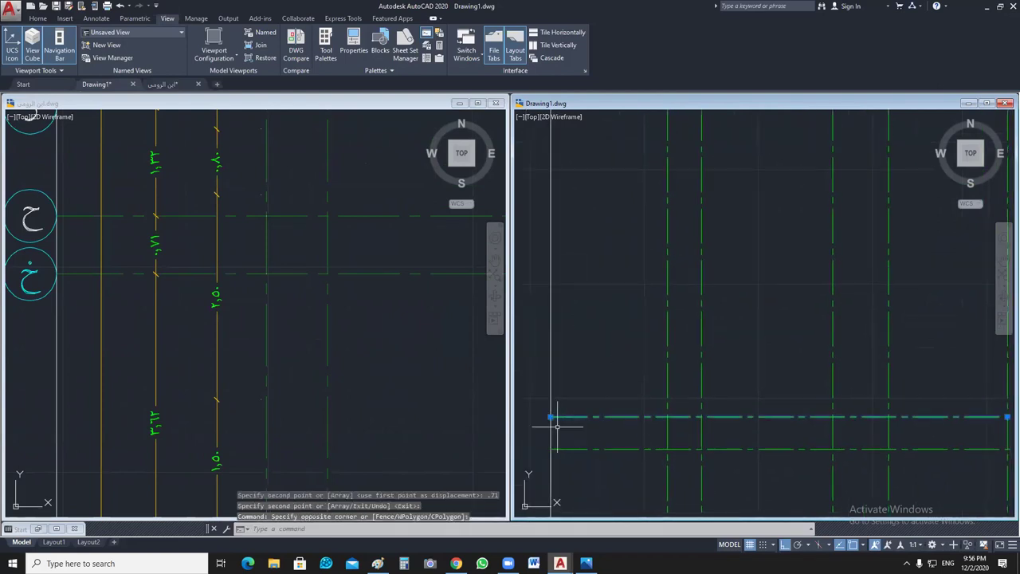
pyautogui.write('co')
pyautogui.press('Return')
pyautogui.click(554, 417)
pyautogui.write('1.32')
pyautogui.press('Return')
pyautogui.press('Return')
# Step: Check reference axes ه and و, then copy an axis line 3.12 and 4.12 above
pyautogui.hotkey('ctrl', 'Tab')
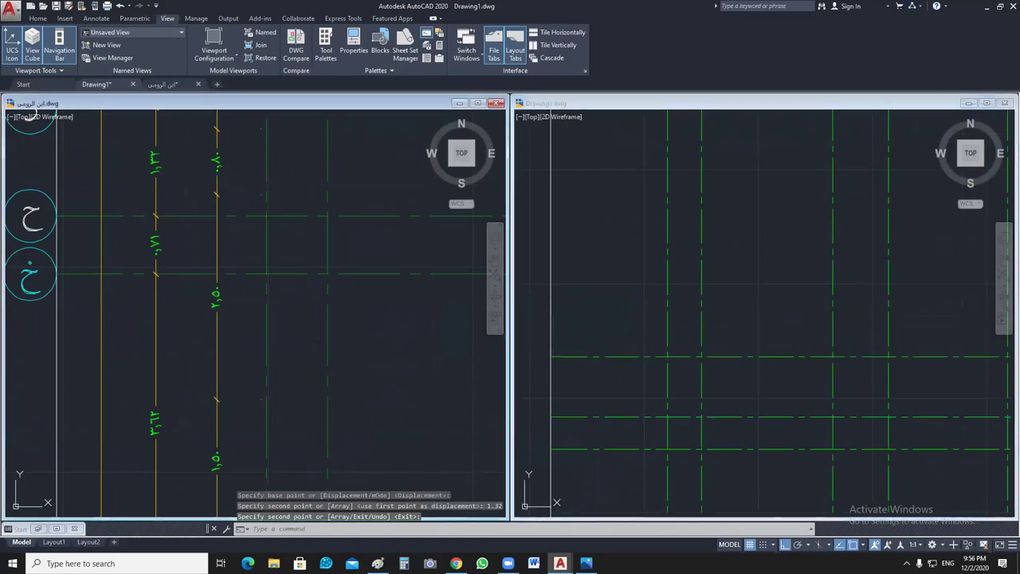
pyautogui.moveTo(282, 306); pyautogui.dragTo(282, 362, button='middle')
pyautogui.scroll(2, 239, 510)
pyautogui.scroll(-3, 387, 326)
pyautogui.moveTo(387, 326)
pyautogui.mouseDown(button='middle')
pyautogui.moveTo(387, 300)
pyautogui.moveTo(359, 427)
pyautogui.mouseUp(button='middle')
pyautogui.hotkey('ctrl', 'Tab')
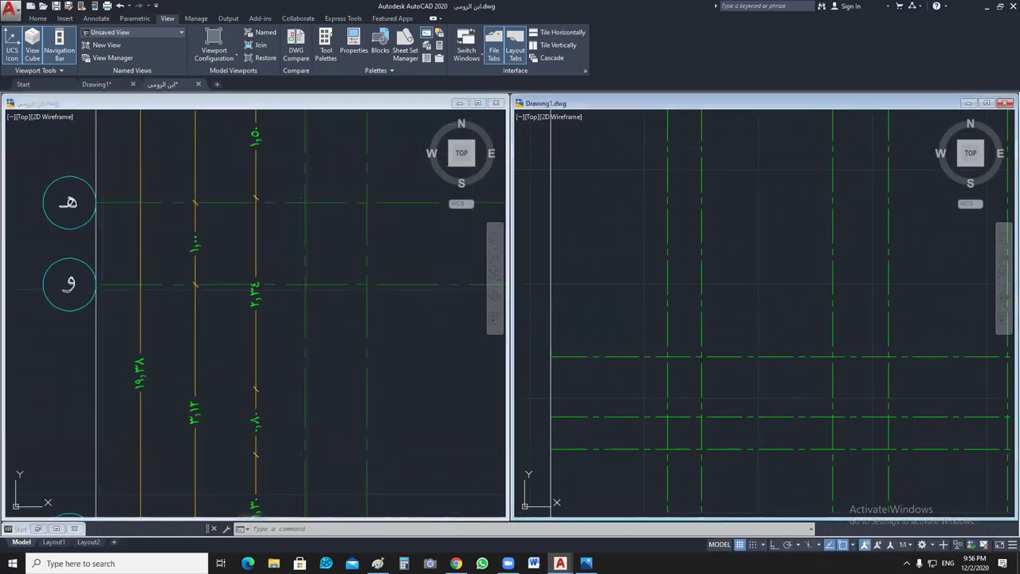
pyautogui.click(587, 357)
pyautogui.write('co')
pyautogui.press('Return')
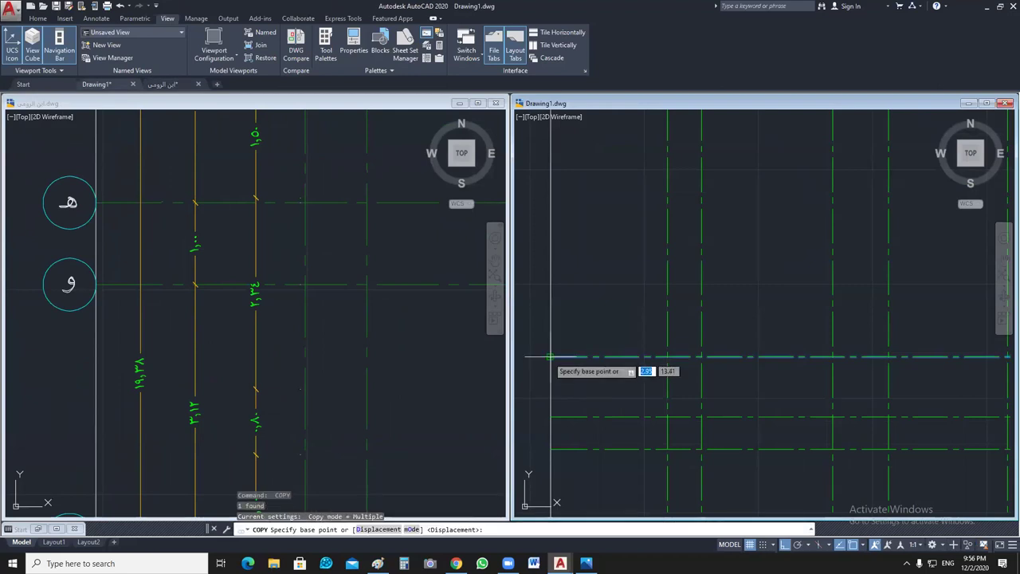
pyautogui.click(550, 356)
pyautogui.write('3')
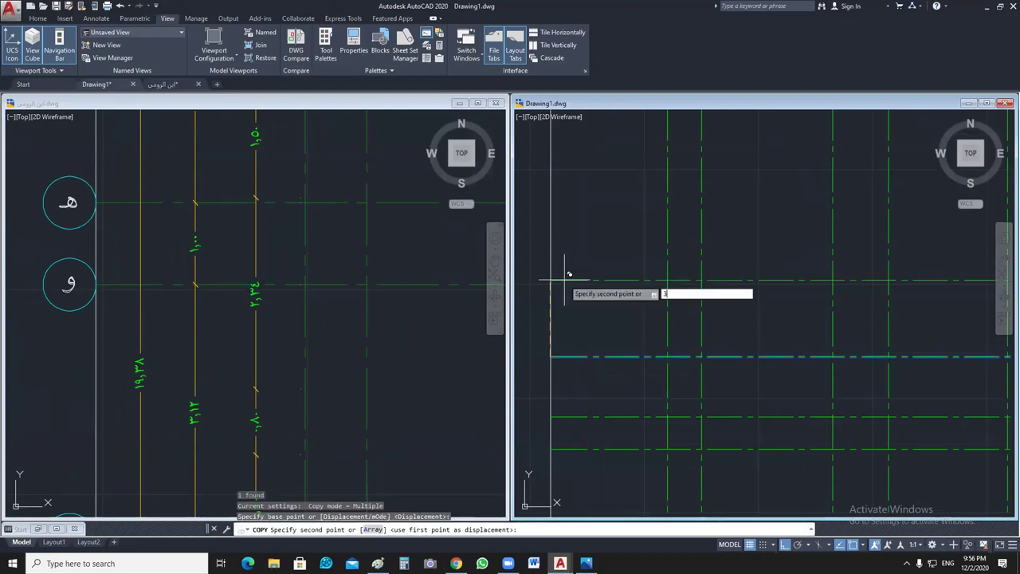
pyautogui.write('.12')
pyautogui.press('Return')
pyautogui.write('4.12')
pyautogui.press('Return')
pyautogui.press('Escape')
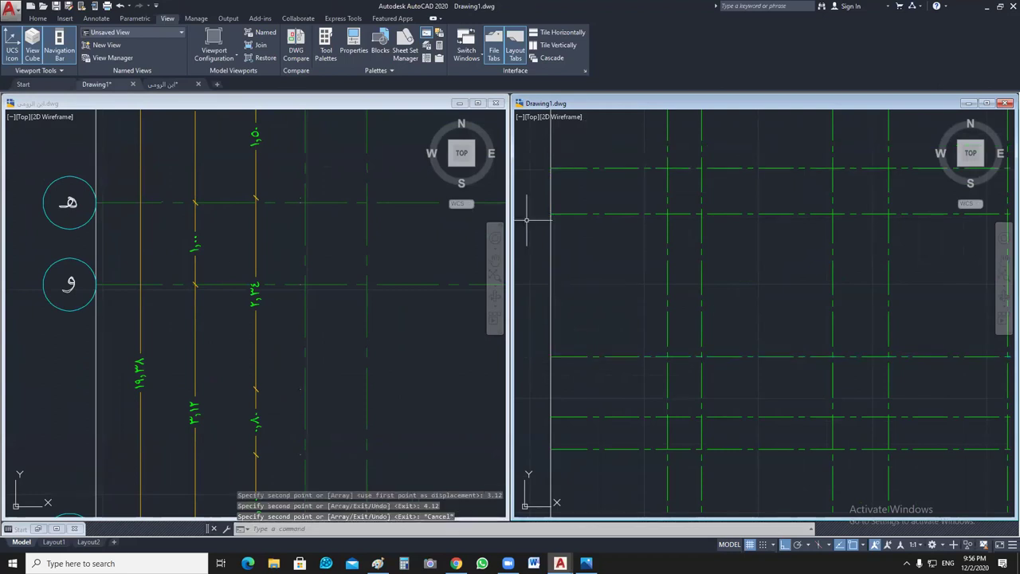
# Step: Check reference axes ب, ج and د, then copy an axis line 2.62 above
pyautogui.click(271, 223)
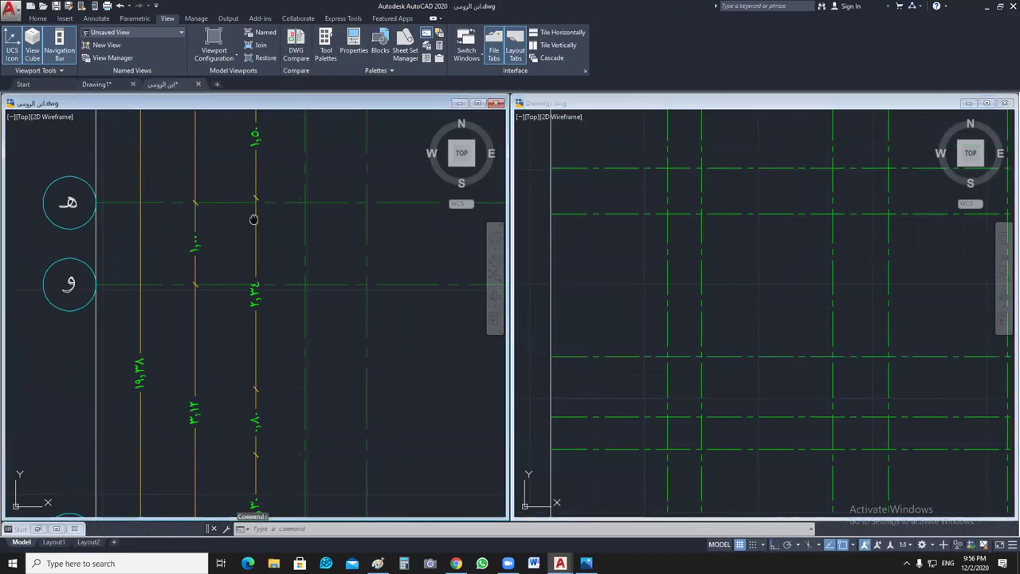
pyautogui.moveTo(253, 219); pyautogui.dragTo(209, 518, button='middle')
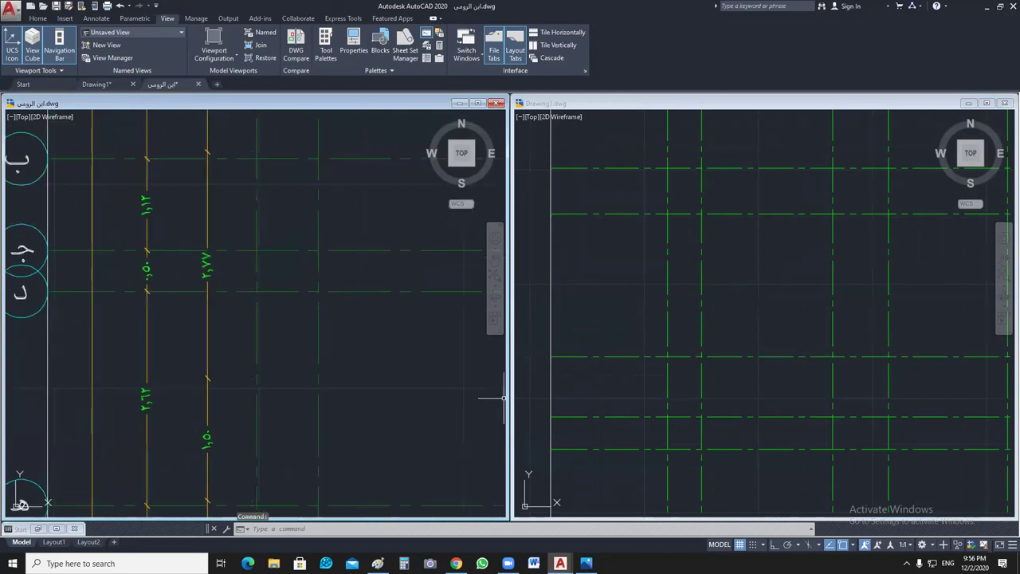
pyautogui.click(622, 360)
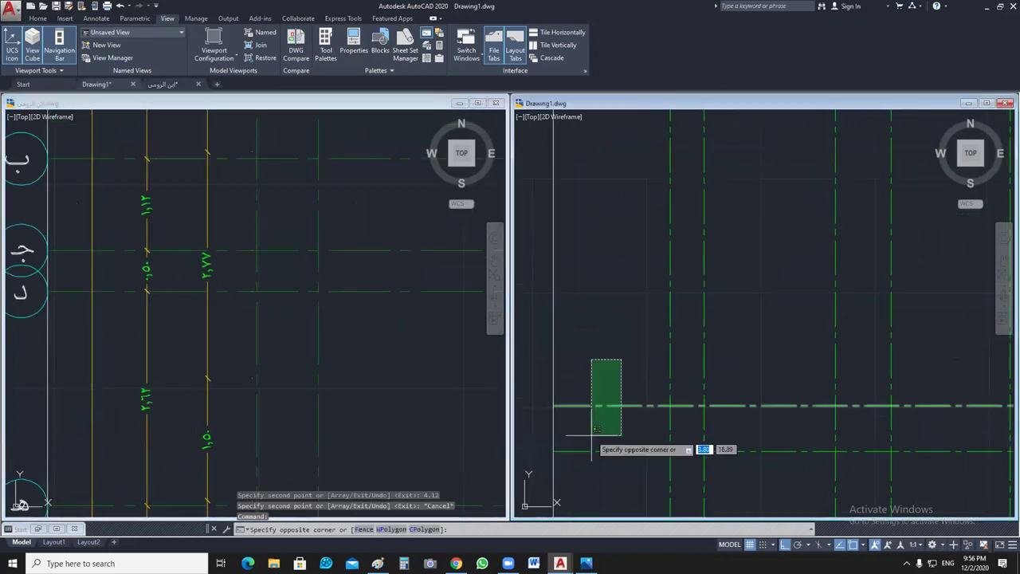
pyautogui.click(593, 430)
pyautogui.write('co')
pyautogui.press('Return')
pyautogui.click(553, 404)
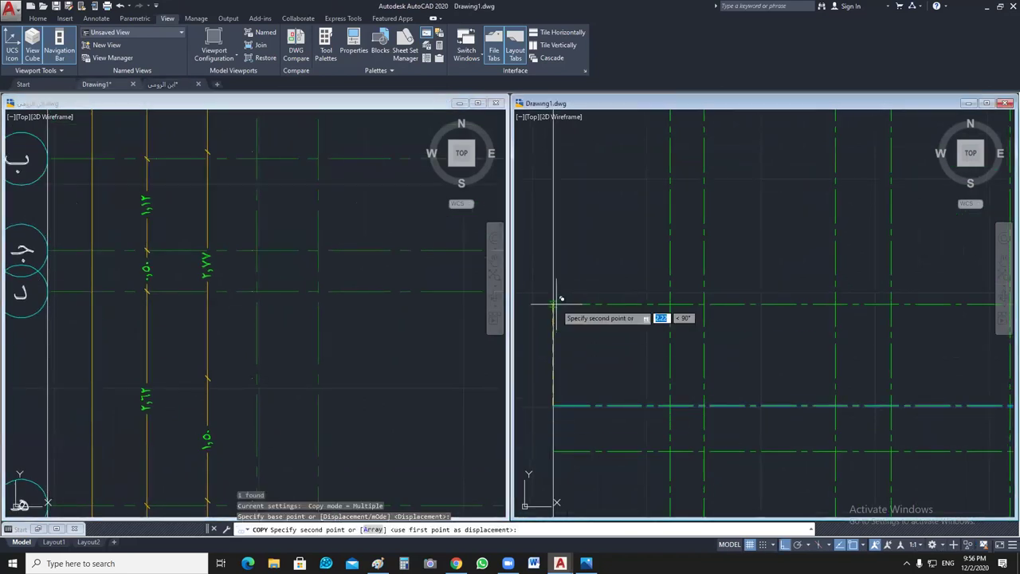
pyautogui.write('2.62')
pyautogui.press('Return')
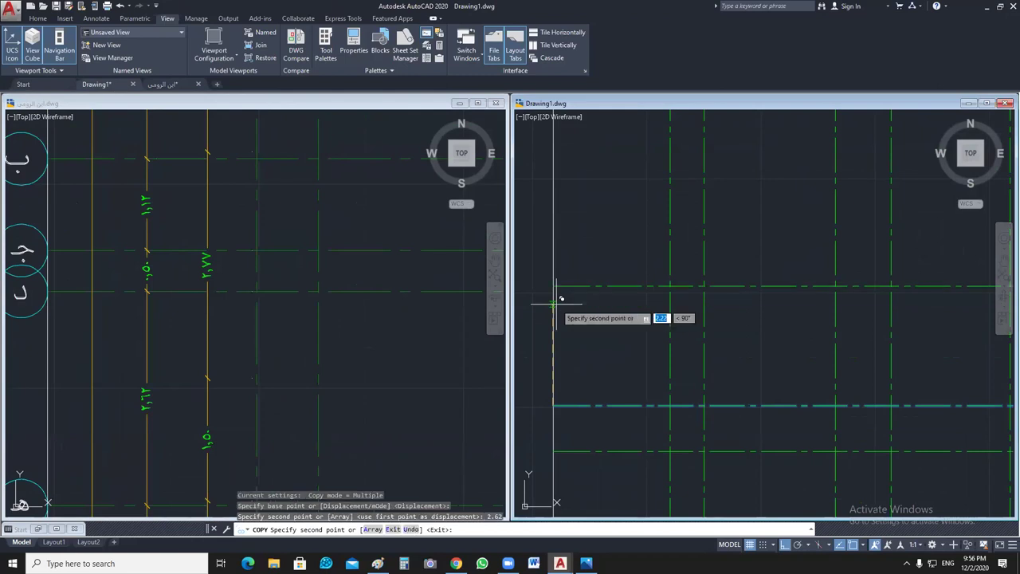
pyautogui.press('Escape')
# Step: Copy the newly copied axis line 0.5 above
pyautogui.click(625, 261)
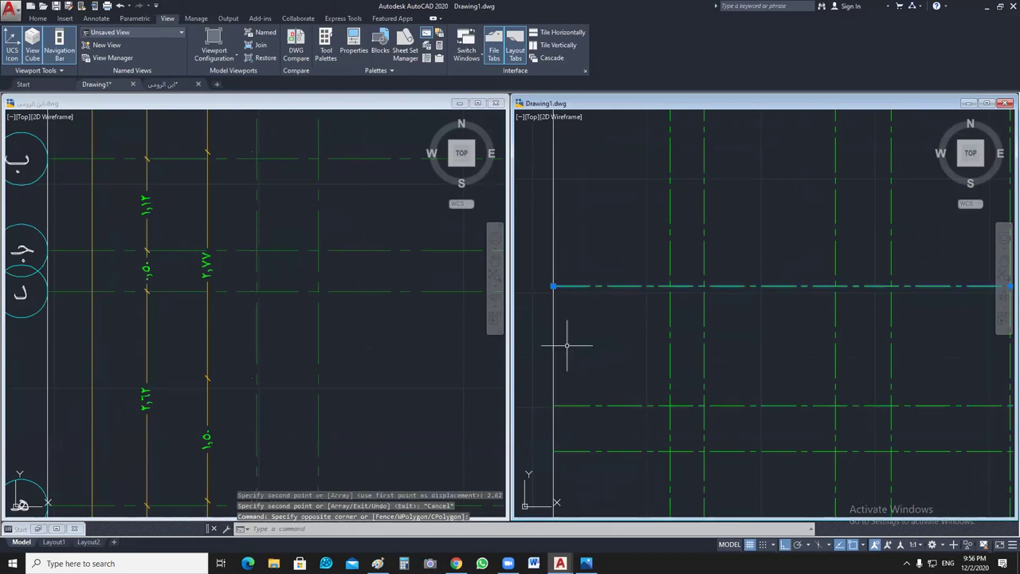
pyautogui.click(567, 345)
pyautogui.press('Return')
pyautogui.click(553, 285)
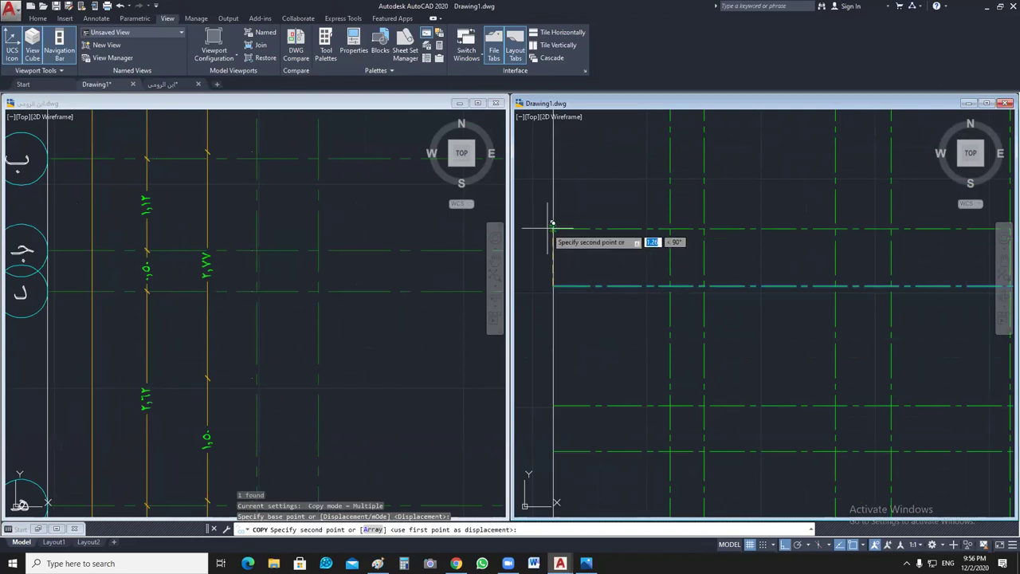
pyautogui.write('.5')
pyautogui.press('Return')
pyautogui.press('Return')
# Step: Copy another horizontal axis line 1.12 above
pyautogui.moveTo(596, 214); pyautogui.dragTo(592, 287, button='middle')
pyautogui.click(593, 294)
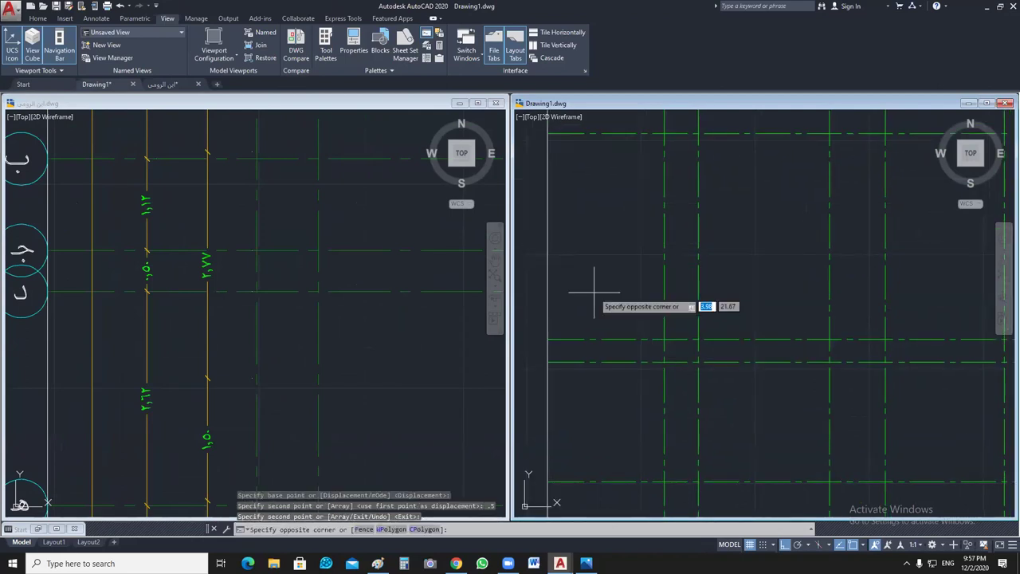
pyautogui.click(581, 338)
pyautogui.press('Return')
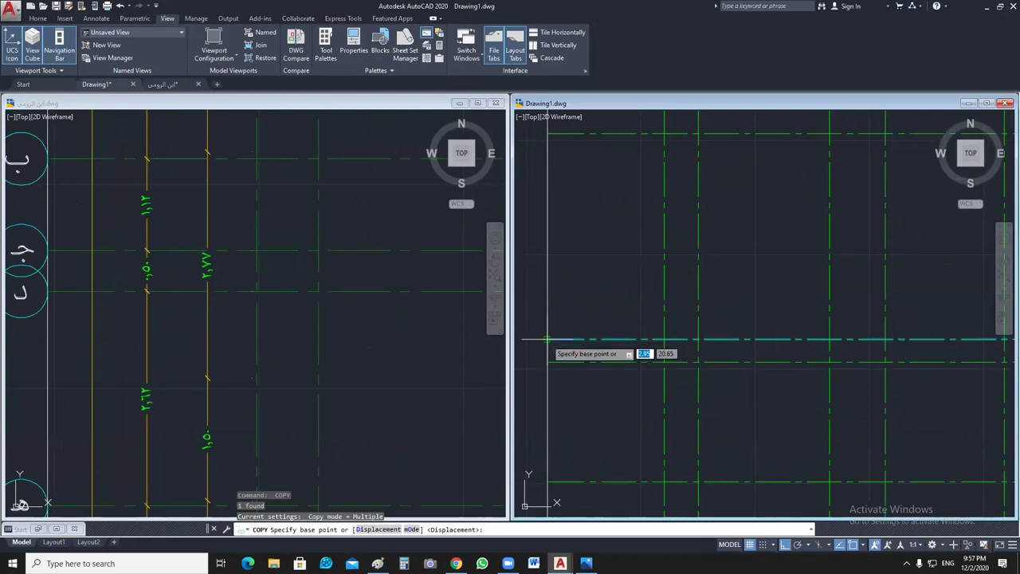
pyautogui.click(547, 339)
pyautogui.write('1.12')
pyautogui.press('Return')
pyautogui.press('Return')
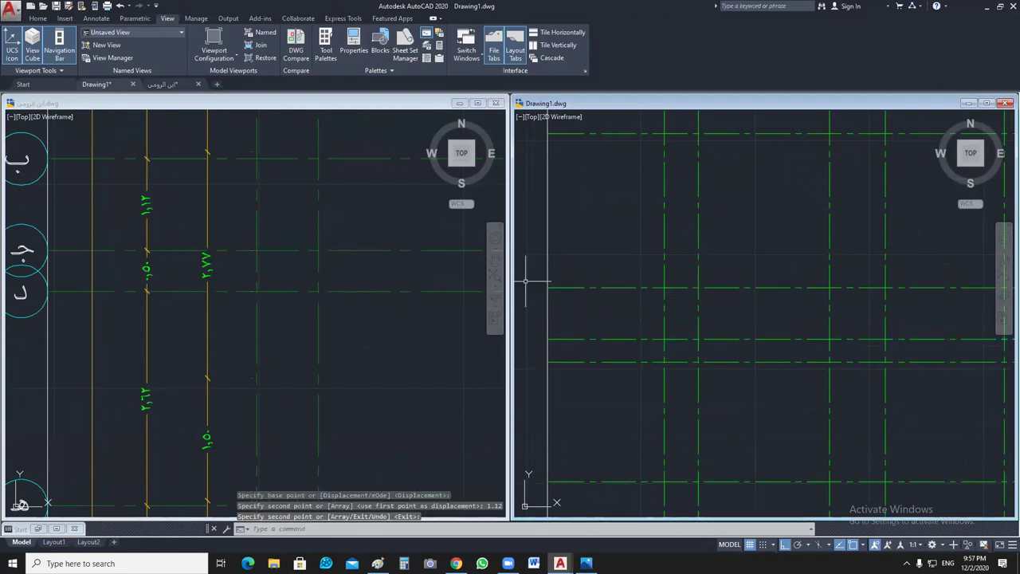
# Step: Check the reference plan around axis أ and begin selecting the top copied axis line
pyautogui.click(285, 239)
pyautogui.moveTo(285, 217)
pyautogui.mouseDown(button='middle')
pyautogui.moveTo(280, 334)
pyautogui.moveTo(298, 482)
pyautogui.mouseUp(button='middle')
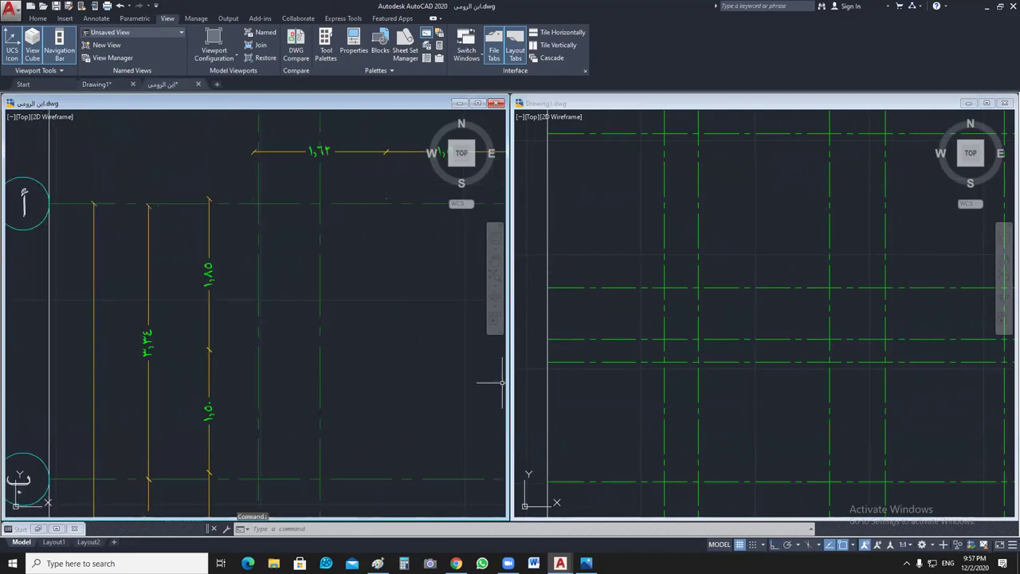
pyautogui.click(527, 368)
pyautogui.click(587, 319)
# Step: Copy the top axis line 3.34 above
pyautogui.click(547, 291)
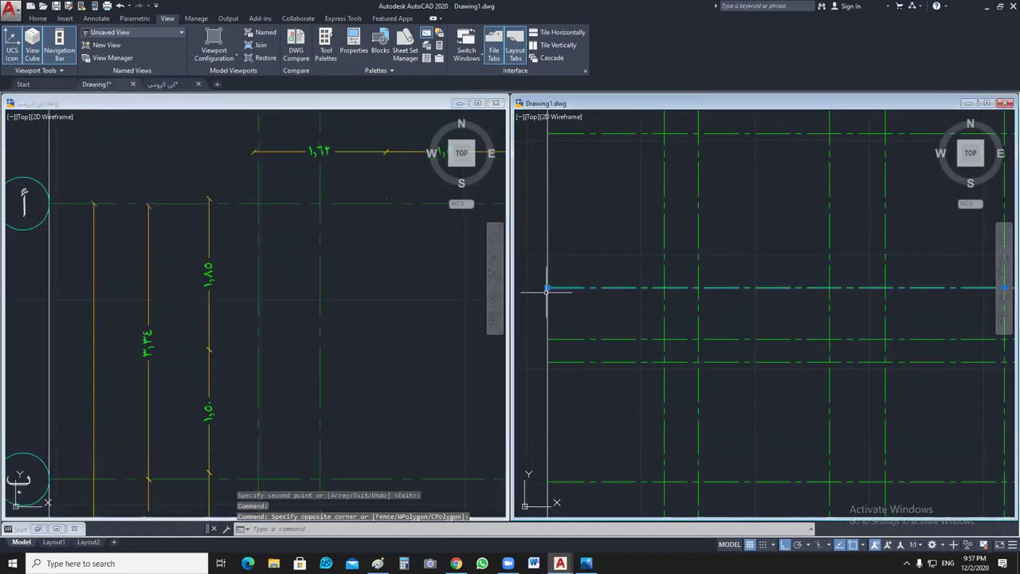
pyautogui.write('co')
pyautogui.press('Return')
pyautogui.click(547, 288)
pyautogui.write('3.34')
pyautogui.press('Return')
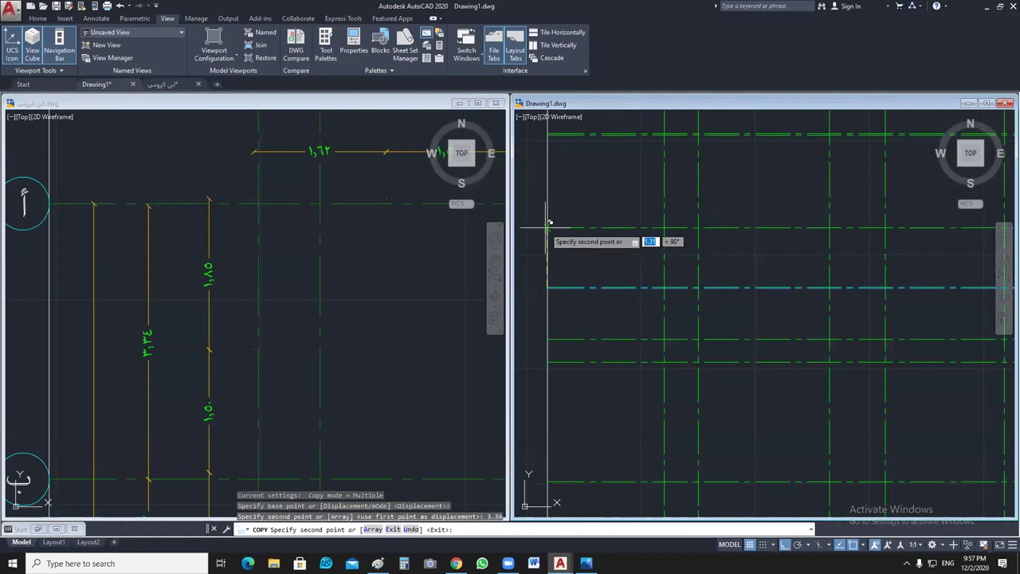
pyautogui.press('Escape')
# Step: Verify the 3,34 dimension on the reference floor plan
pyautogui.scroll(-3, 590, 246)
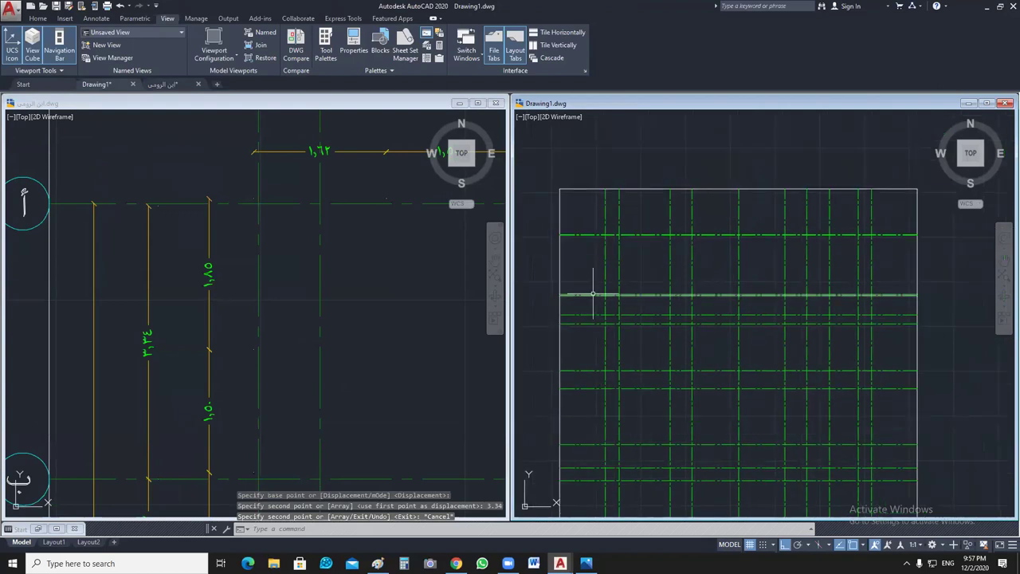
pyautogui.scroll(4, 596, 245)
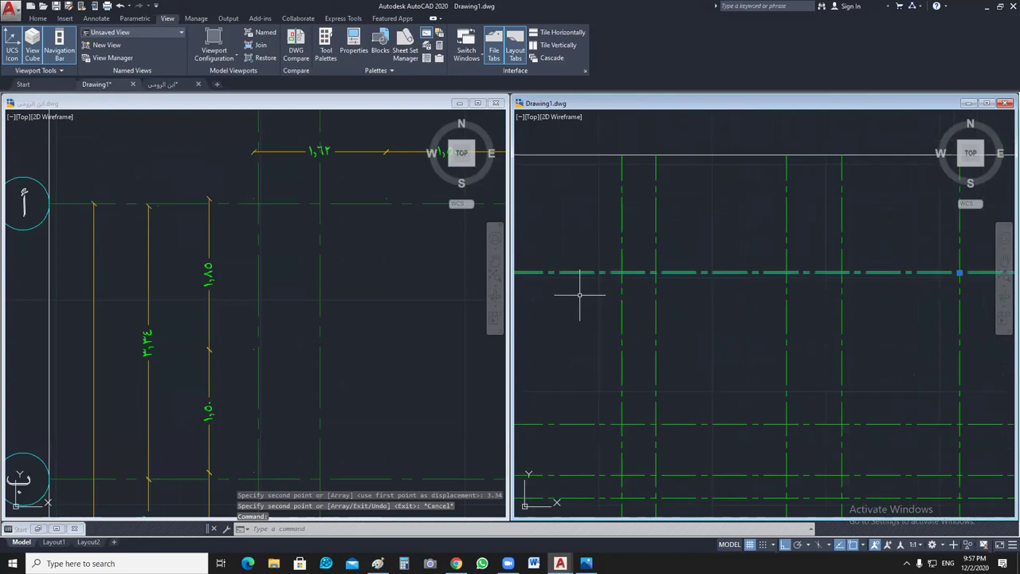
pyautogui.scroll(-1, 582, 292)
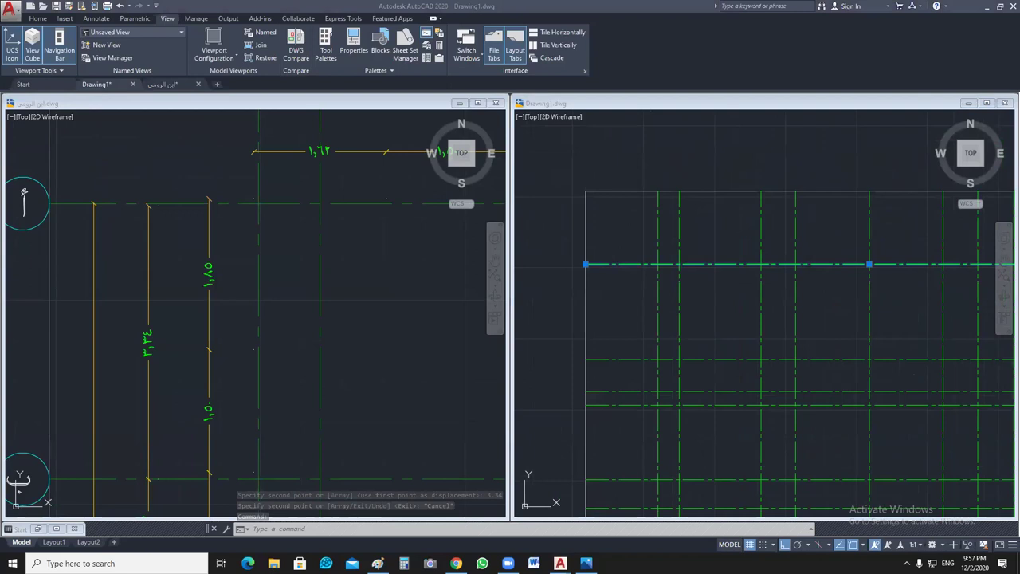
pyautogui.click(144, 232)
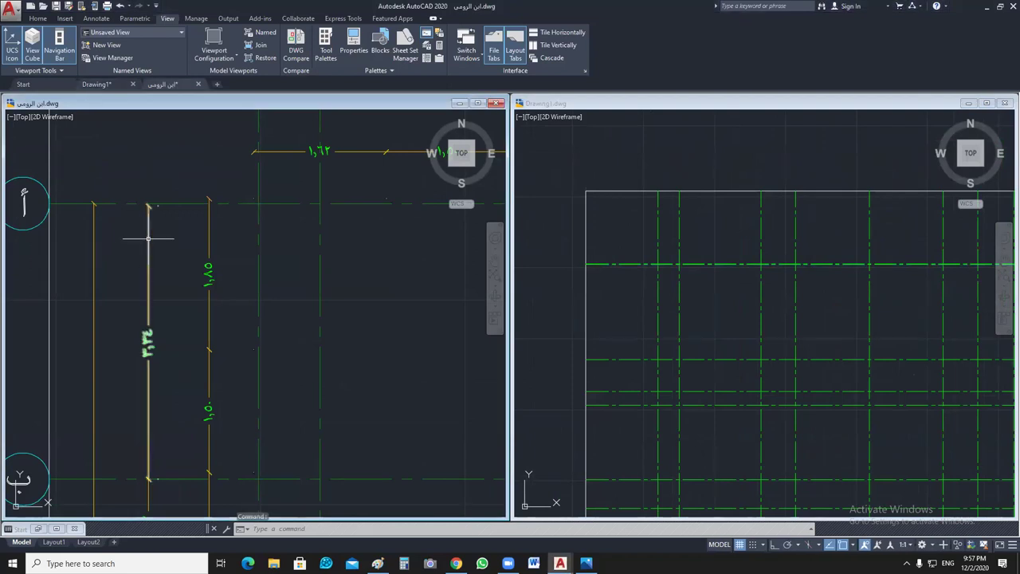
pyautogui.scroll(4, 148, 238)
pyautogui.click(148, 183)
pyautogui.press('Escape')
pyautogui.scroll(-2, 263, 295)
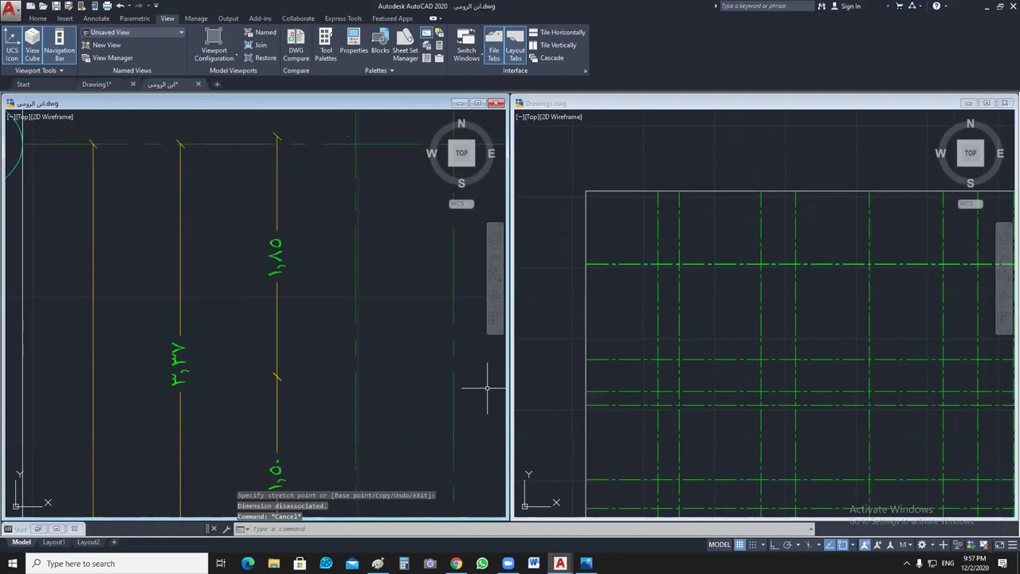
# Step: Erase the stray top line in Drawing1 and maximize its window
pyautogui.click(646, 278)
pyautogui.scroll(5, 646, 278)
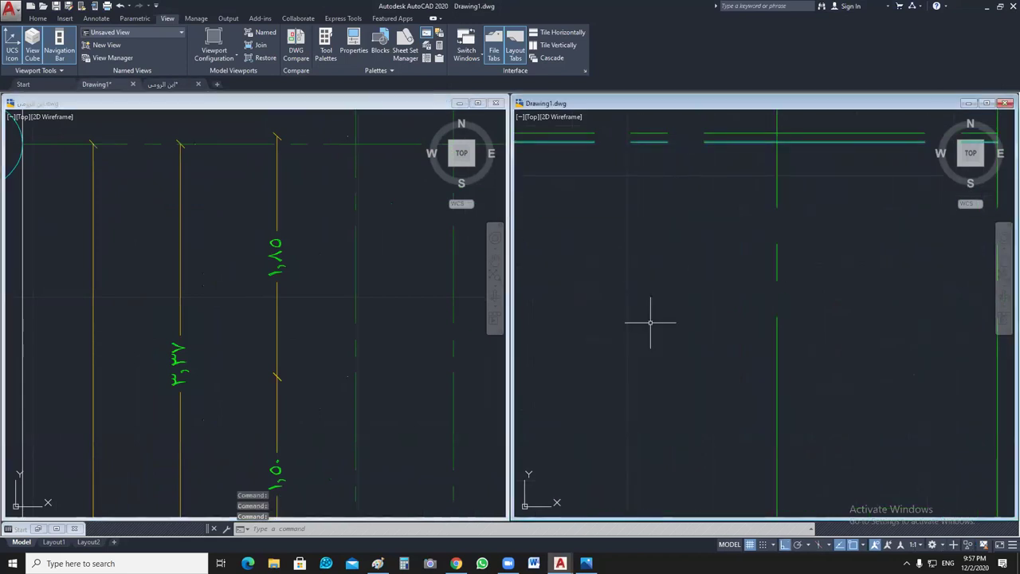
pyautogui.press('Delete')
pyautogui.scroll(-2, 716, 123)
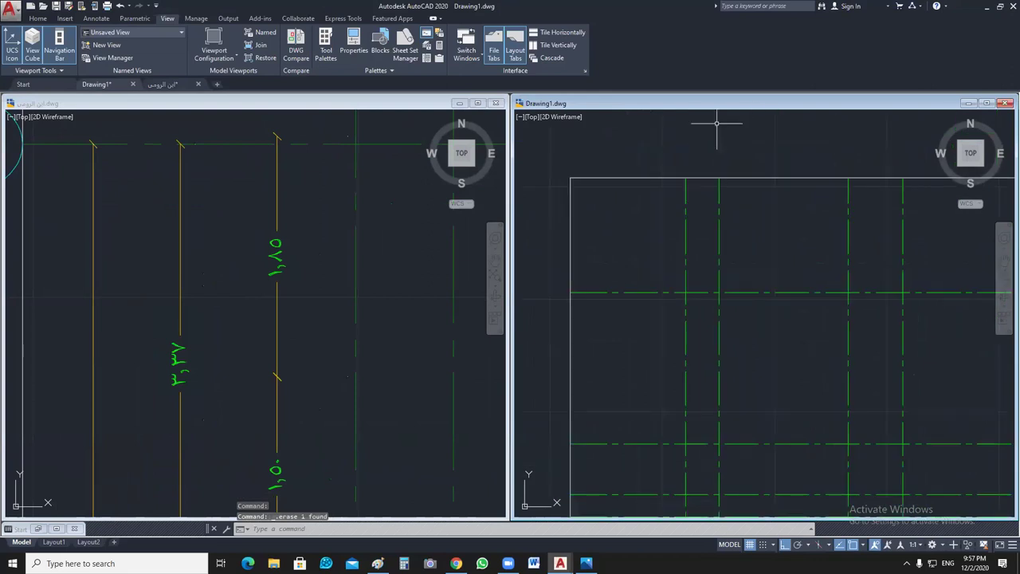
pyautogui.doubleClick(717, 103)
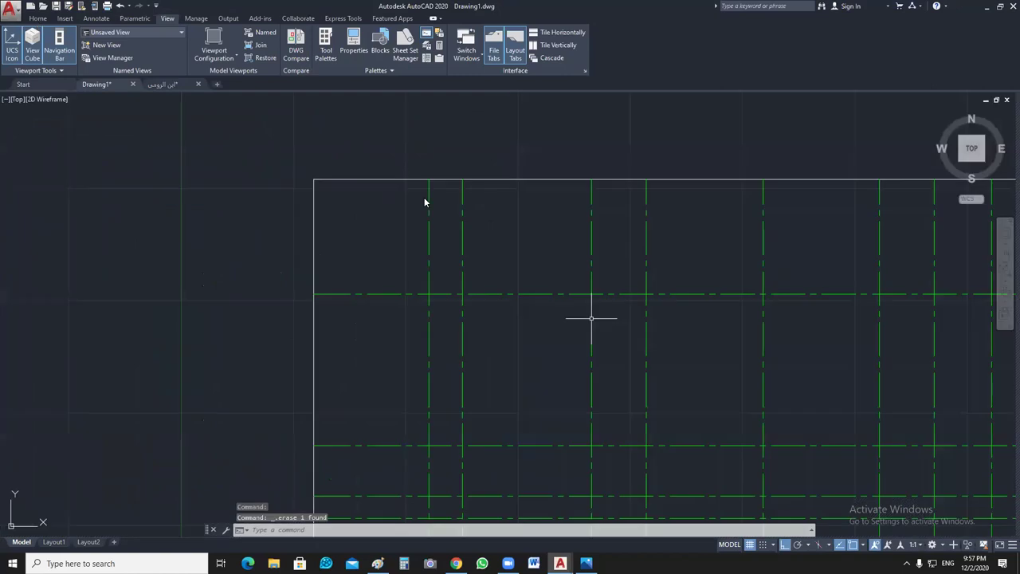
# Step: Zoom extents and pan across the whole Drawing1 axis grid, then return to the ابن الرومي plan
pyautogui.doubleClick(425, 200)
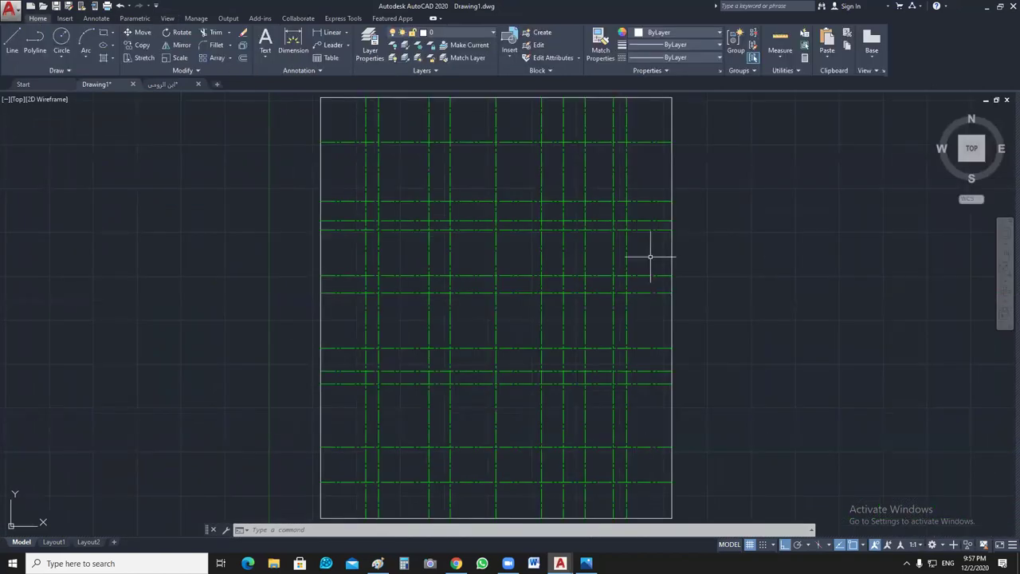
pyautogui.moveTo(650, 257); pyautogui.dragTo(467, 253, button='middle')
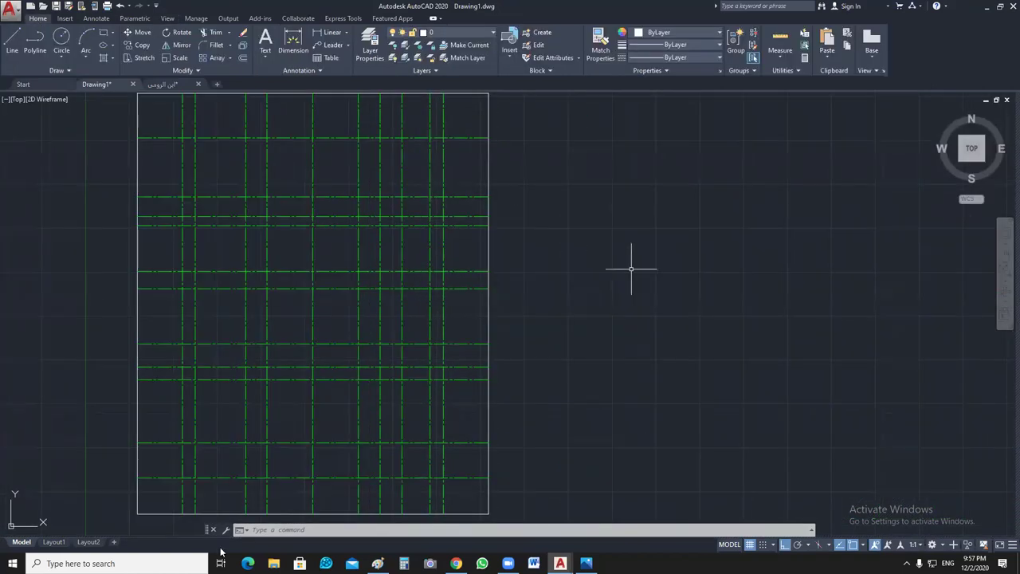
pyautogui.moveTo(631, 269)
pyautogui.mouseDown(button='middle')
pyautogui.moveTo(626, 428)
pyautogui.moveTo(656, 414)
pyautogui.mouseUp(button='middle')
pyautogui.scroll(2, 312, 410)
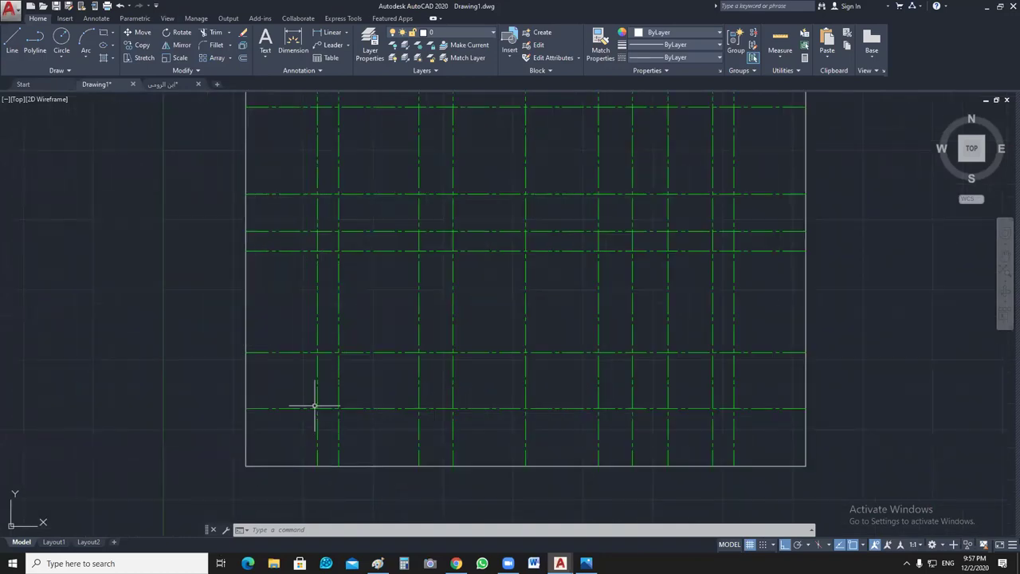
pyautogui.scroll(-2, 753, 306)
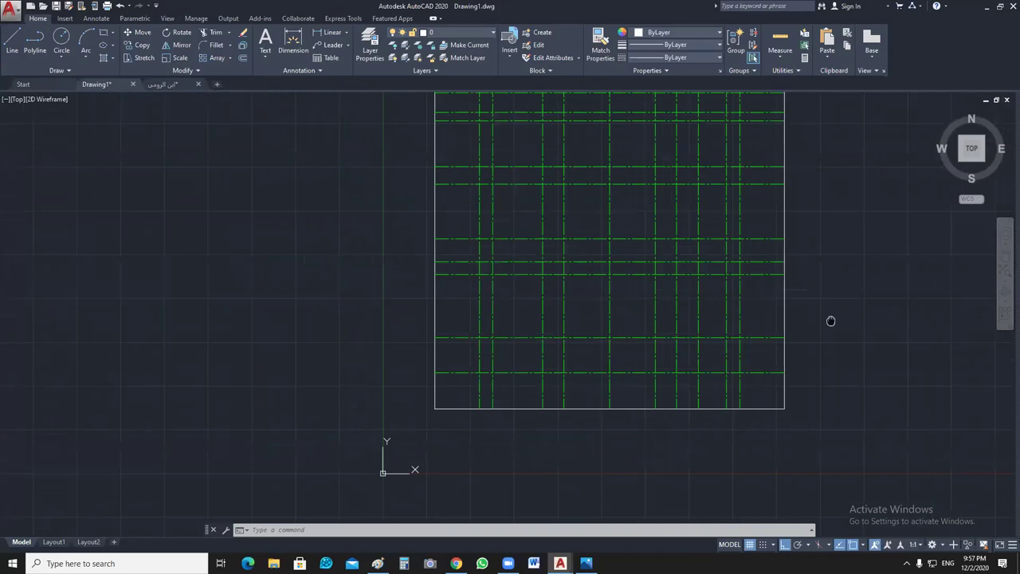
pyautogui.moveTo(830, 321); pyautogui.dragTo(664, 432, button='middle')
pyautogui.scroll(-2, 536, 325)
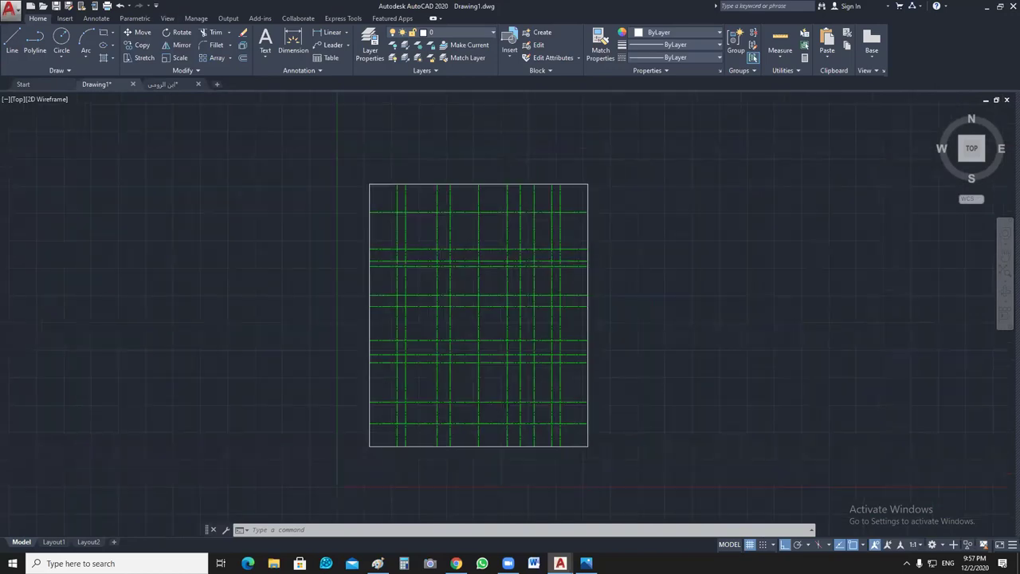
pyautogui.scroll(2, 609, 332)
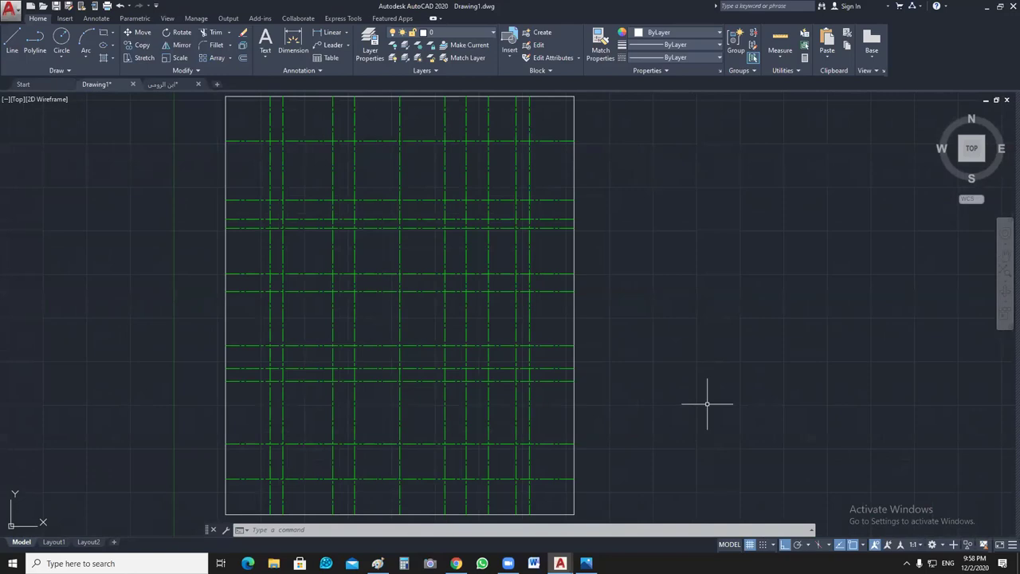
pyautogui.click(165, 84)
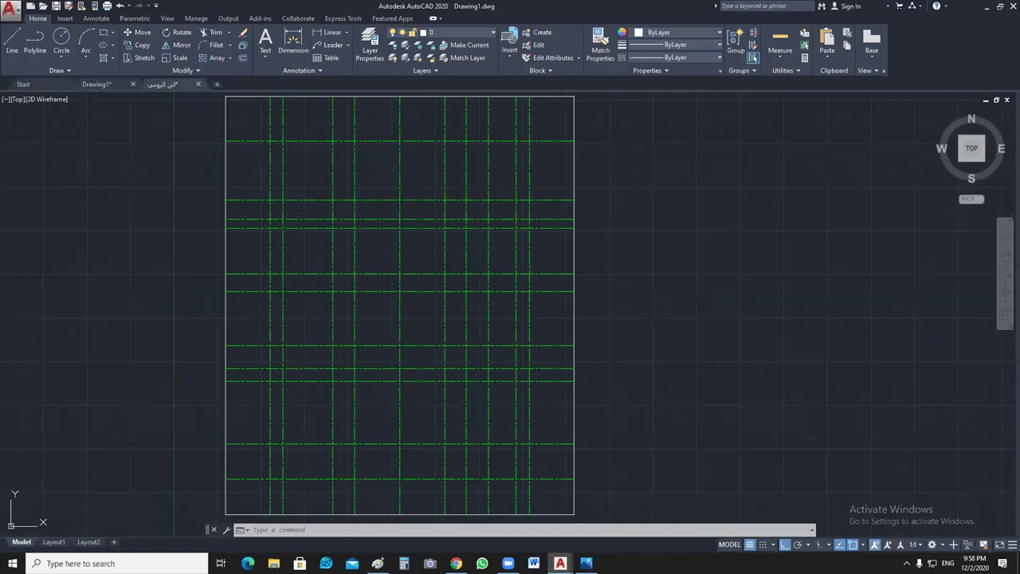
# Step: Use LAYOFF and LAYON to turn all plan layers back on, then select a hatched column
pyautogui.scroll(-6, 595, 303)
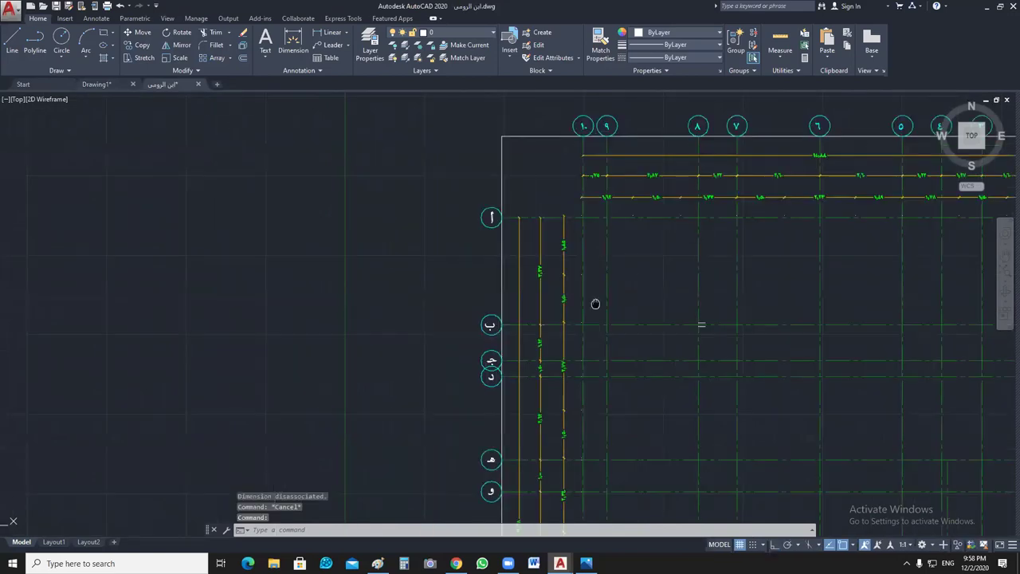
pyautogui.scroll(-2, 595, 304)
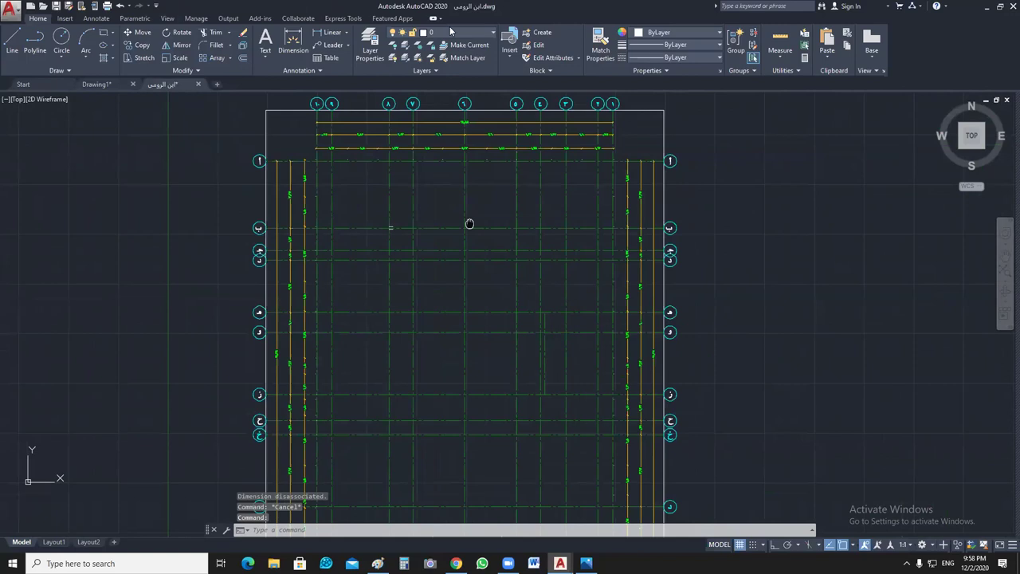
pyautogui.scroll(1, 476, 292)
pyautogui.click(392, 44)
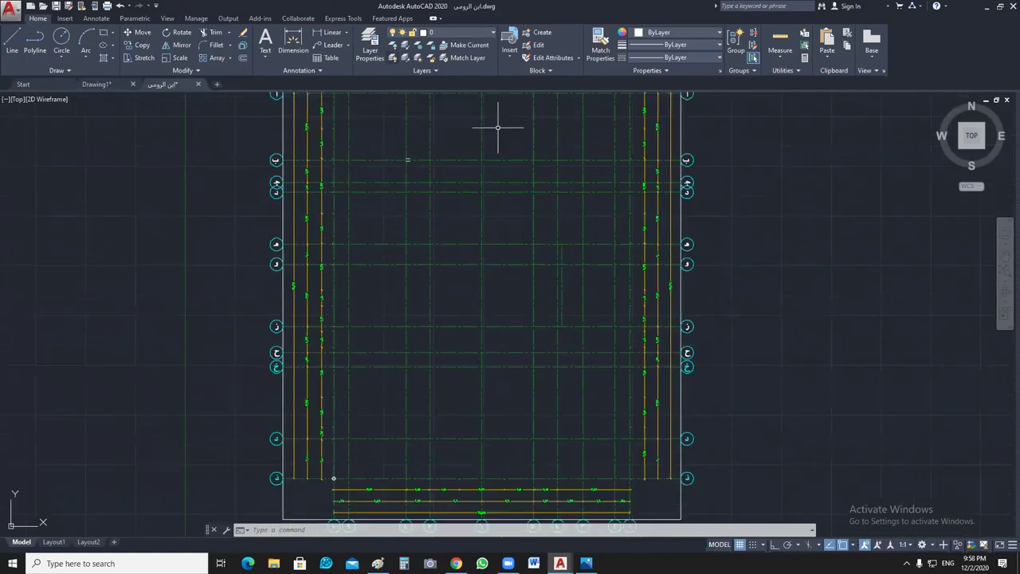
pyautogui.click(392, 58)
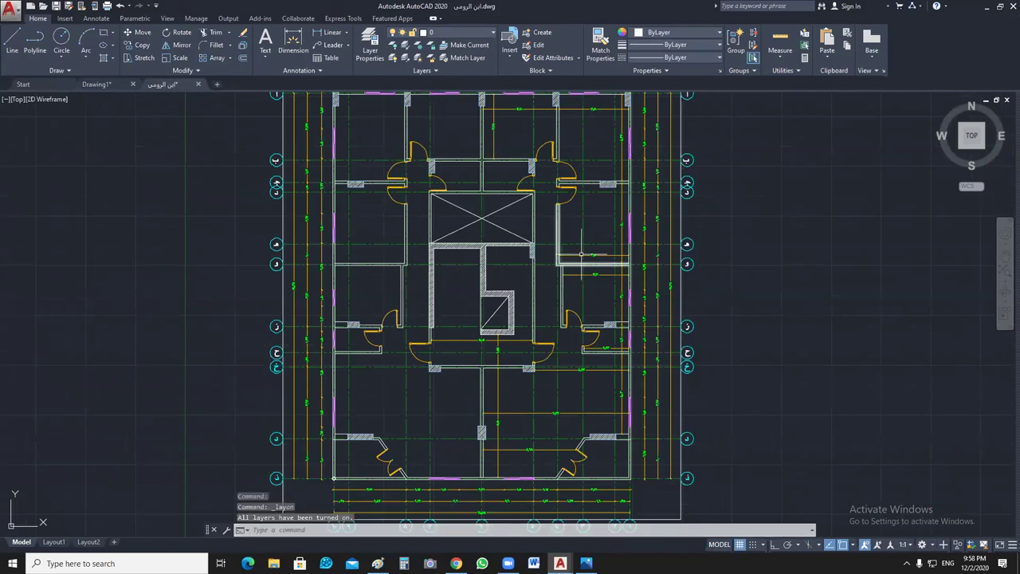
pyautogui.moveTo(580, 253); pyautogui.dragTo(595, 315, button='middle')
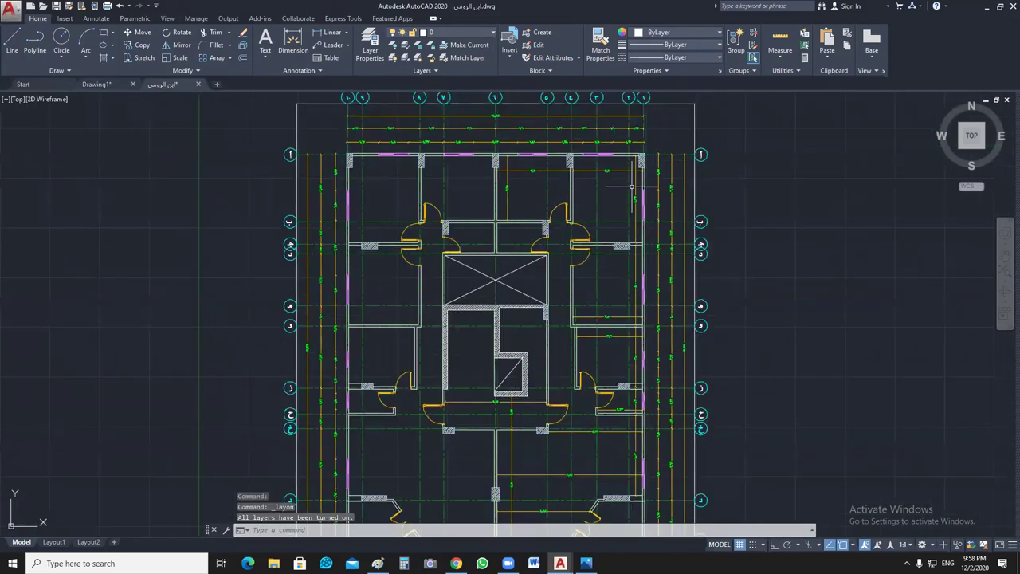
pyautogui.scroll(6, 638, 184)
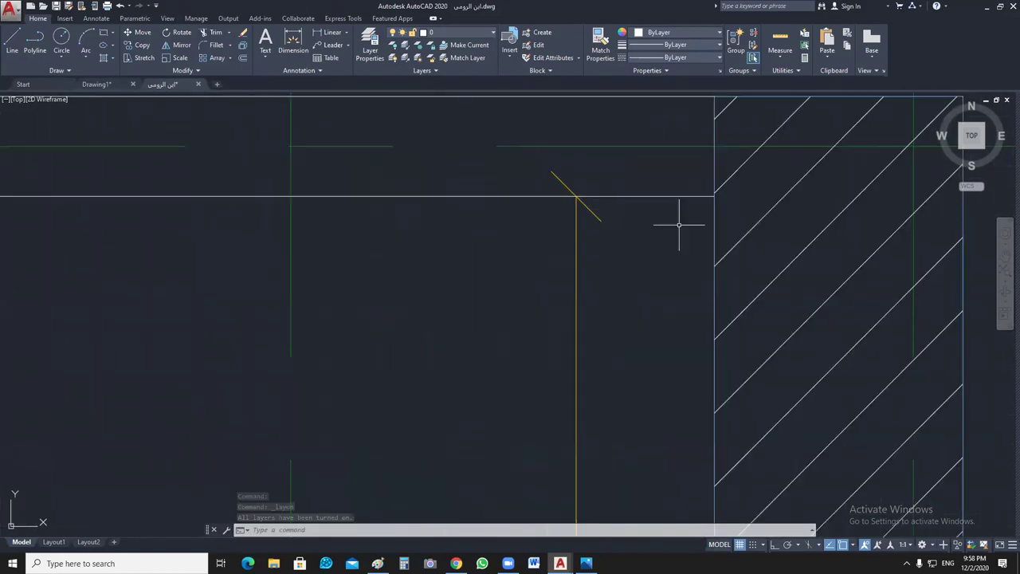
pyautogui.click(715, 166)
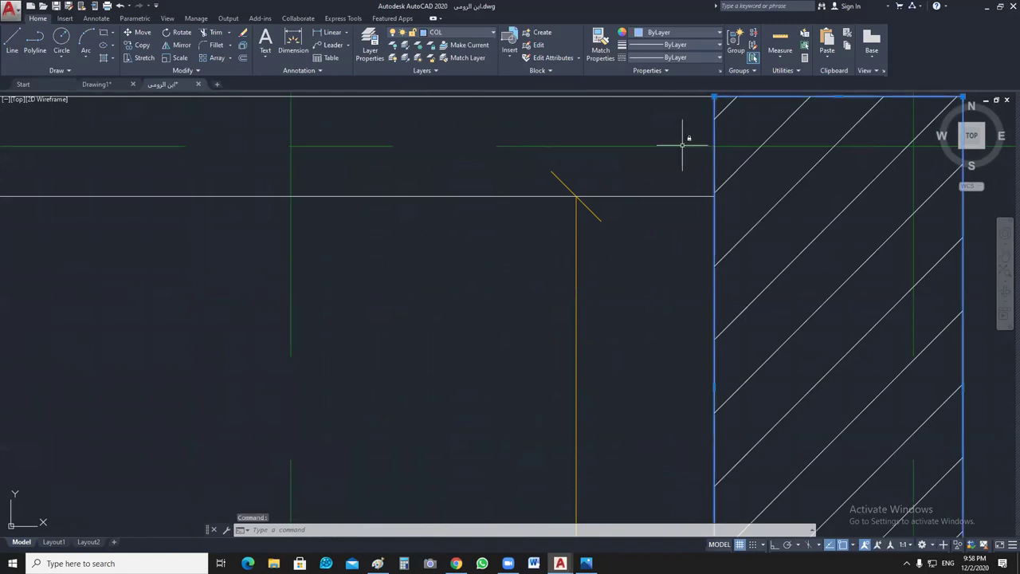
# Step: Add an axis line, Select Similar, and Isolate Objects to show only columns and axes
pyautogui.click(686, 146)
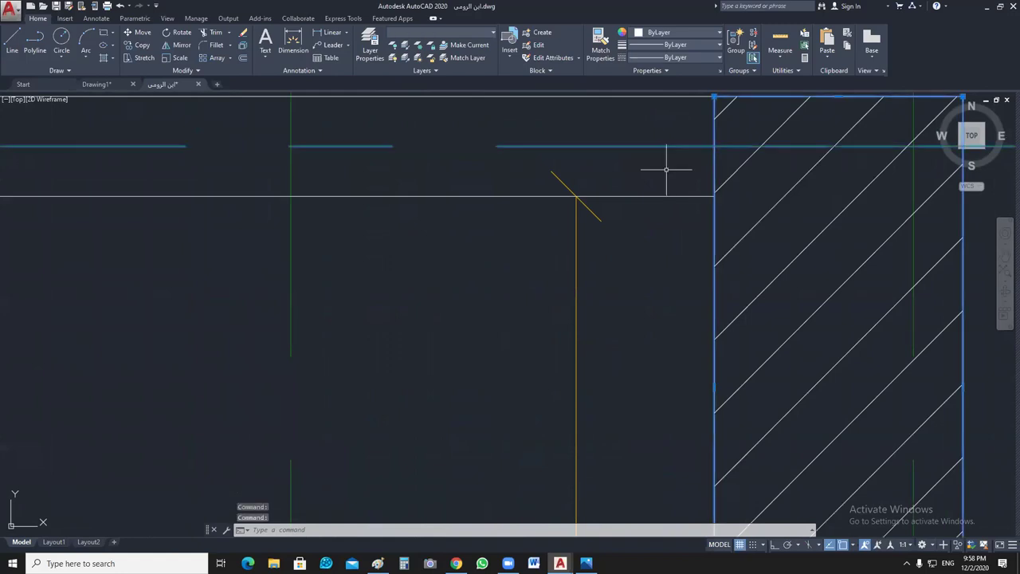
pyautogui.rightClick(416, 295)
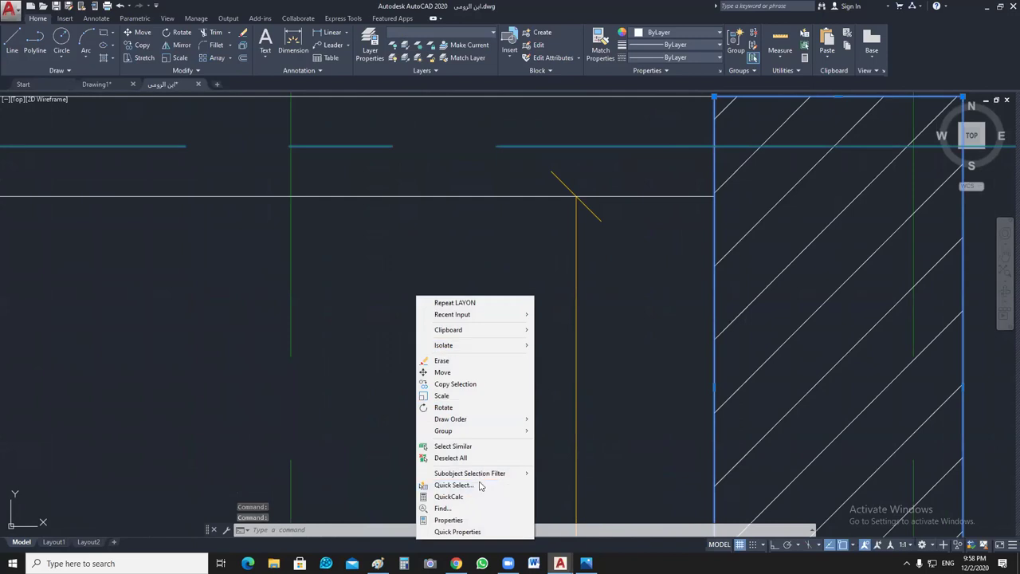
pyautogui.click(478, 446)
pyautogui.rightClick(470, 301)
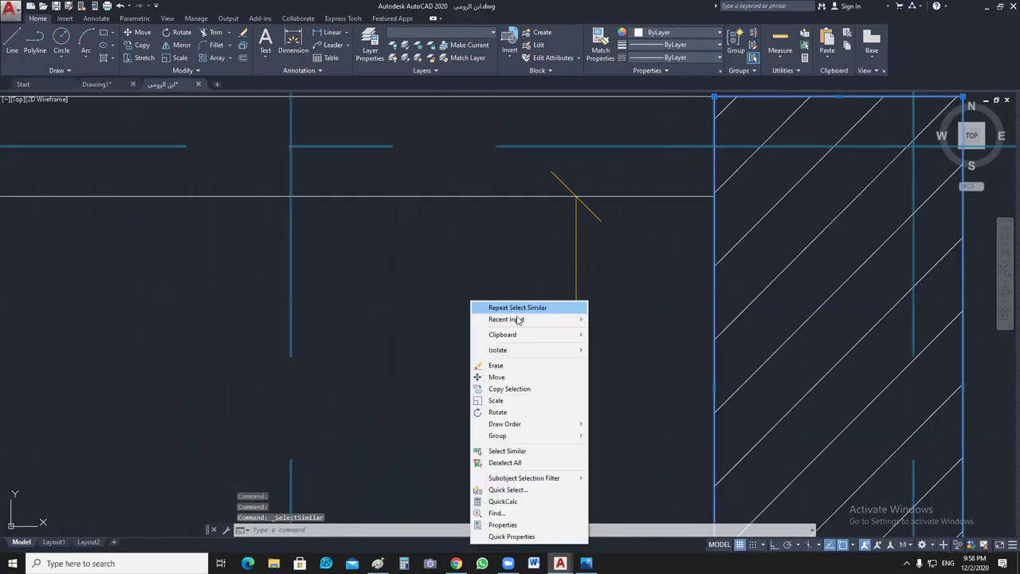
pyautogui.moveTo(529, 350)
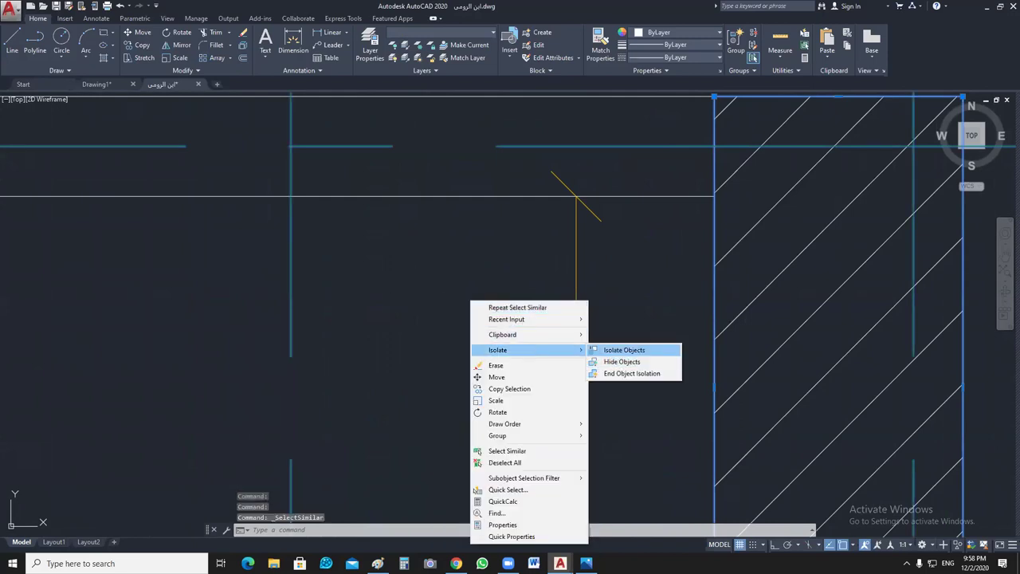
pyautogui.click(614, 350)
pyautogui.scroll(-2, 615, 341)
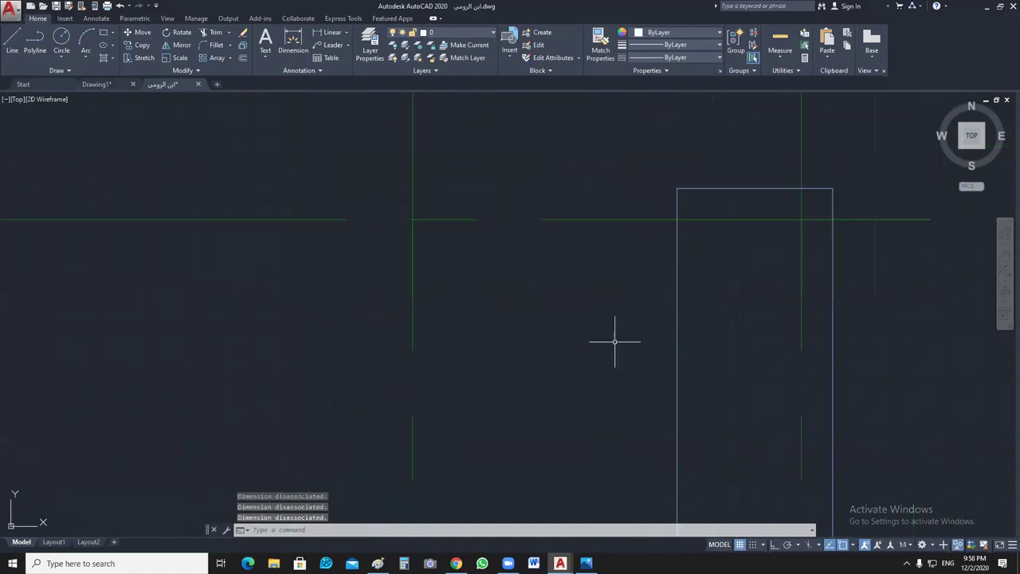
pyautogui.scroll(-5, 656, 165)
pyautogui.scroll(-2, 708, 263)
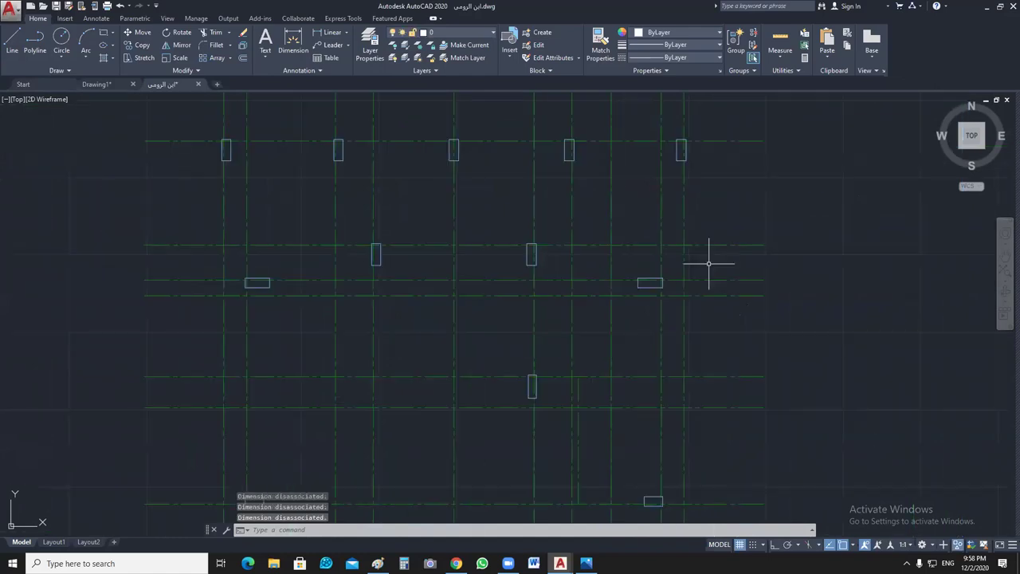
pyautogui.scroll(-2, 752, 308)
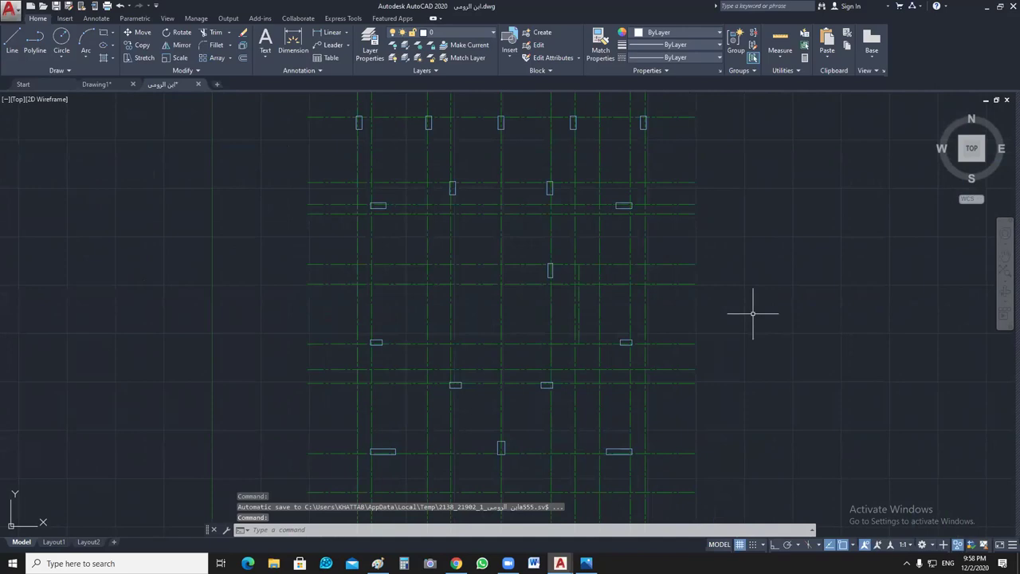
pyautogui.scroll(8, 752, 313)
pyautogui.scroll(-4, 528, 266)
# Step: Dimension the first column with DLI: 0.30 width above it and 0.70 depth beside it
pyautogui.write('dli')
pyautogui.press('Return')
pyautogui.scroll(6, 609, 240)
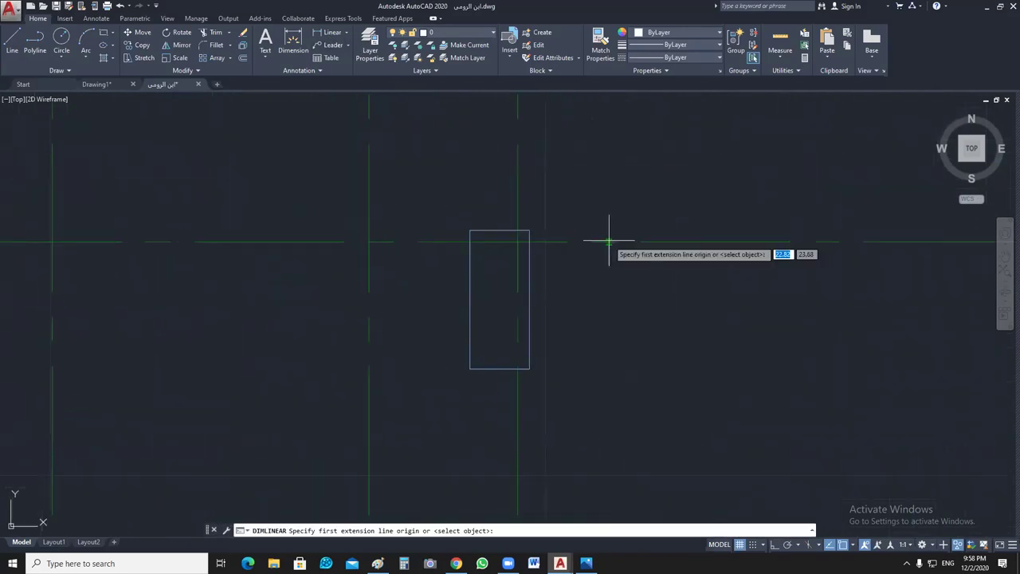
pyautogui.click(469, 231)
pyautogui.click(529, 231)
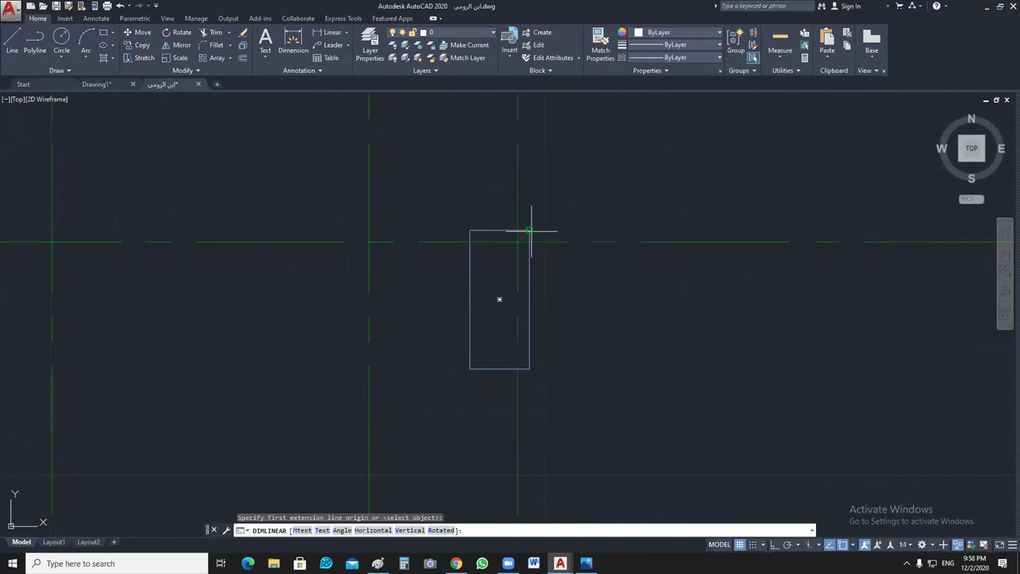
pyautogui.click(529, 213)
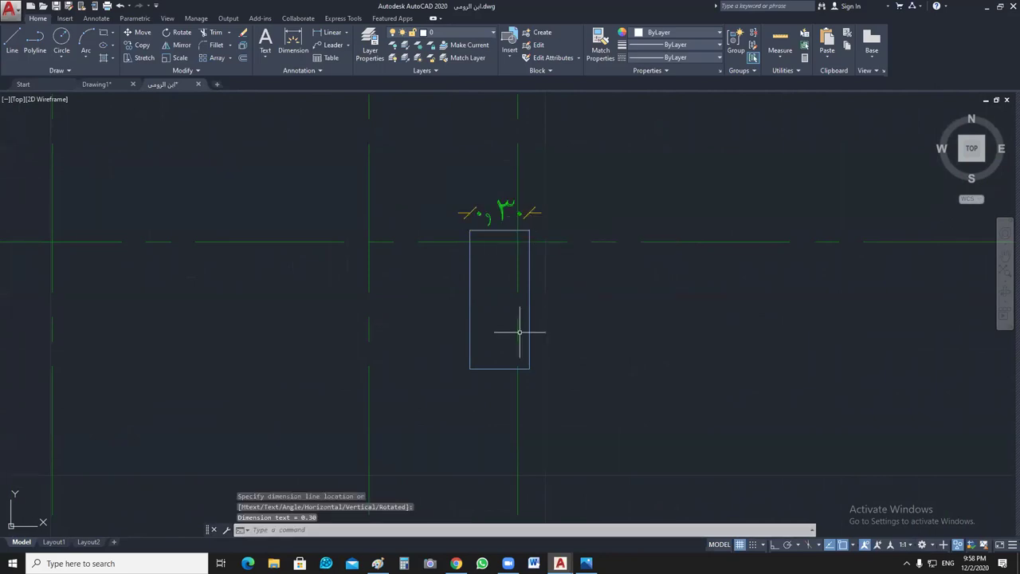
pyautogui.press('Return')
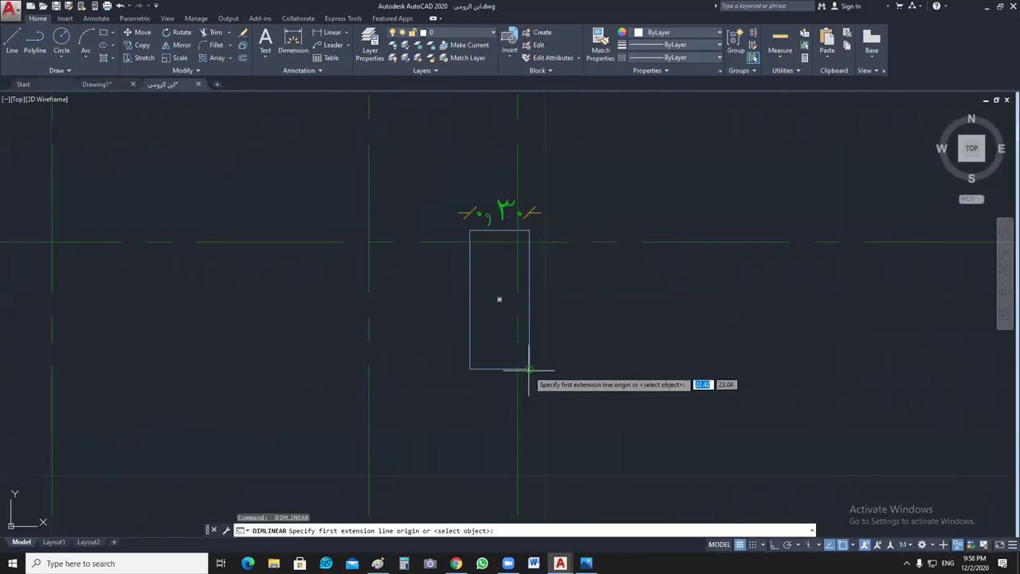
pyautogui.click(529, 369)
pyautogui.click(529, 231)
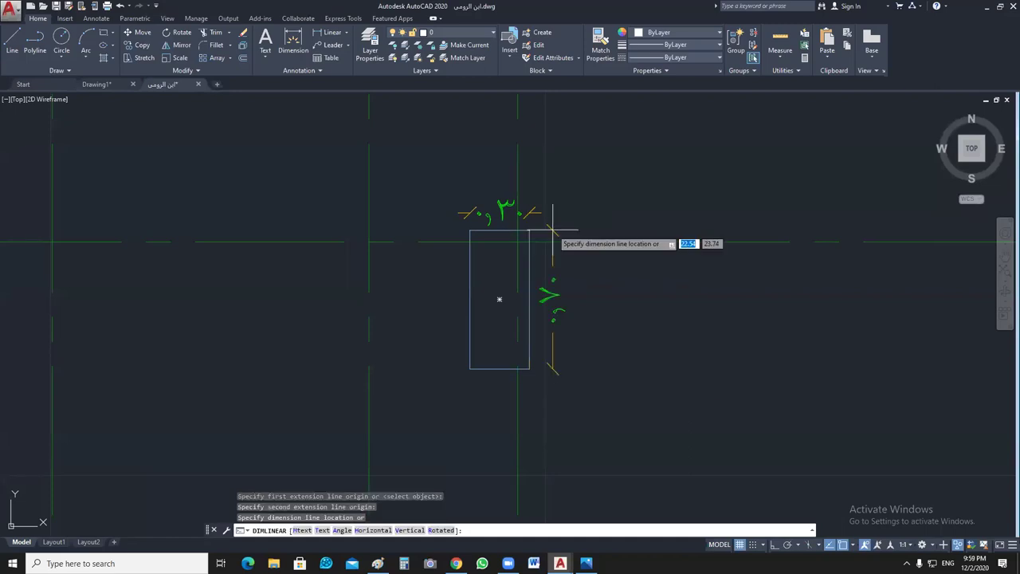
pyautogui.click(553, 231)
# Step: Pan to the next column and dimension its 0.80 width above it
pyautogui.scroll(-2, 370, 309)
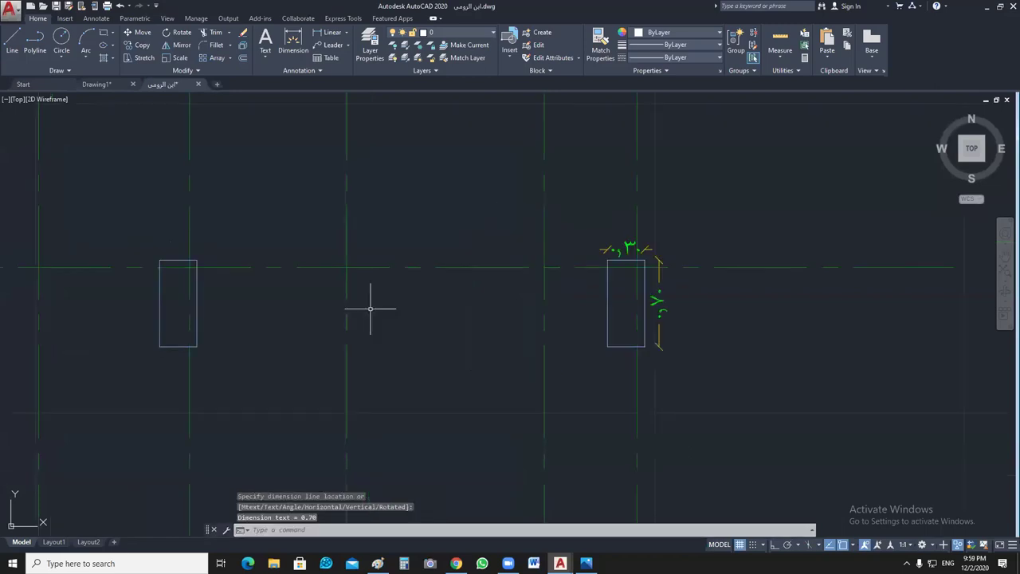
pyautogui.scroll(-2, 576, 321)
pyautogui.moveTo(576, 321); pyautogui.dragTo(785, 249, button='middle')
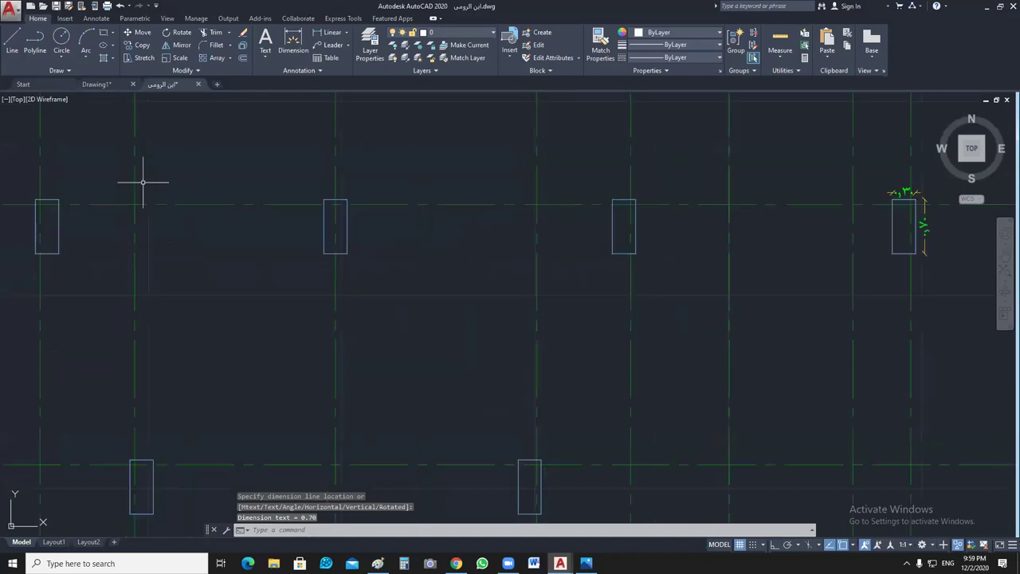
pyautogui.scroll(-3, 344, 228)
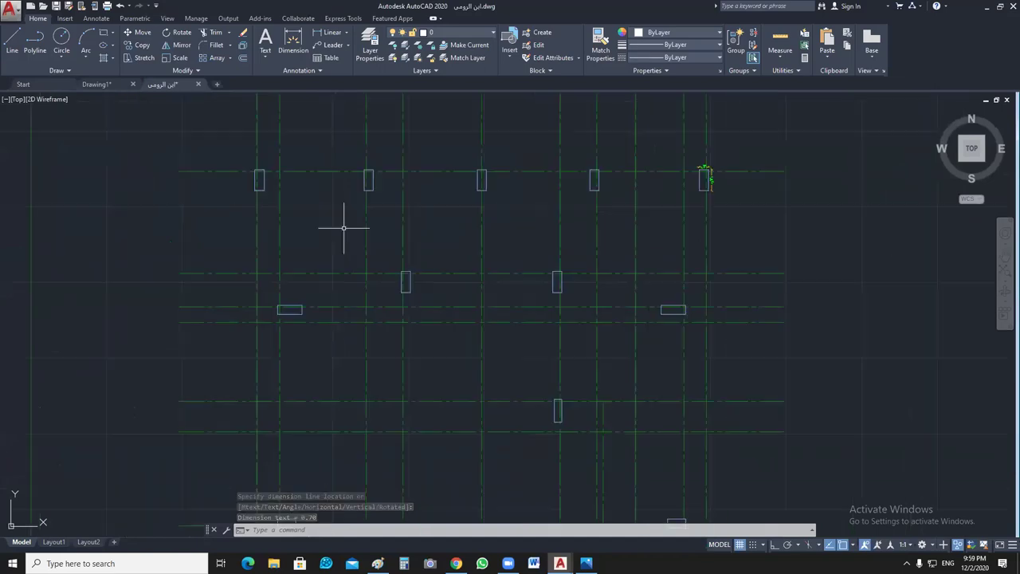
pyautogui.scroll(5, 642, 291)
pyautogui.press('Return')
pyautogui.click(597, 281)
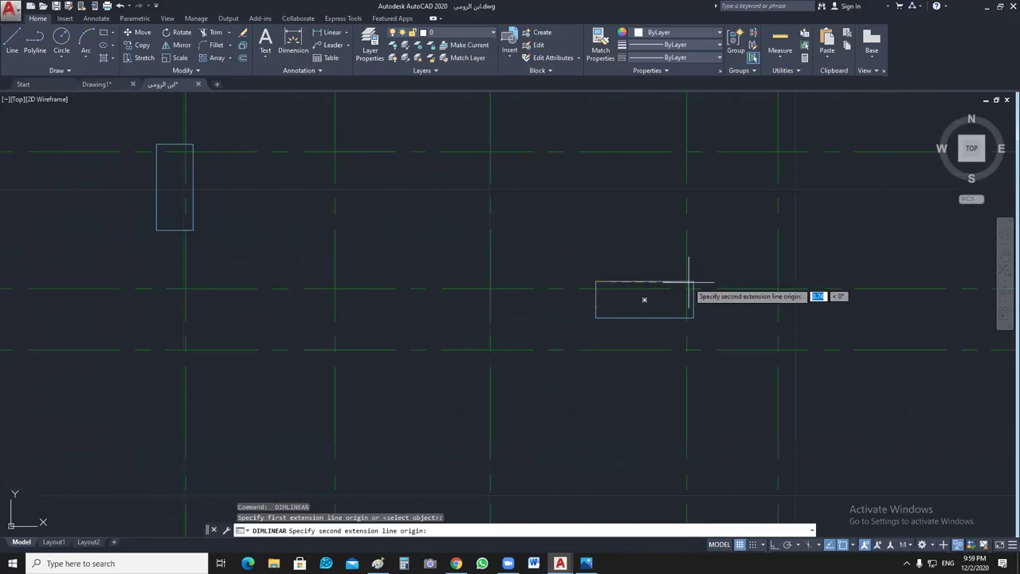
pyautogui.click(694, 281)
pyautogui.click(705, 259)
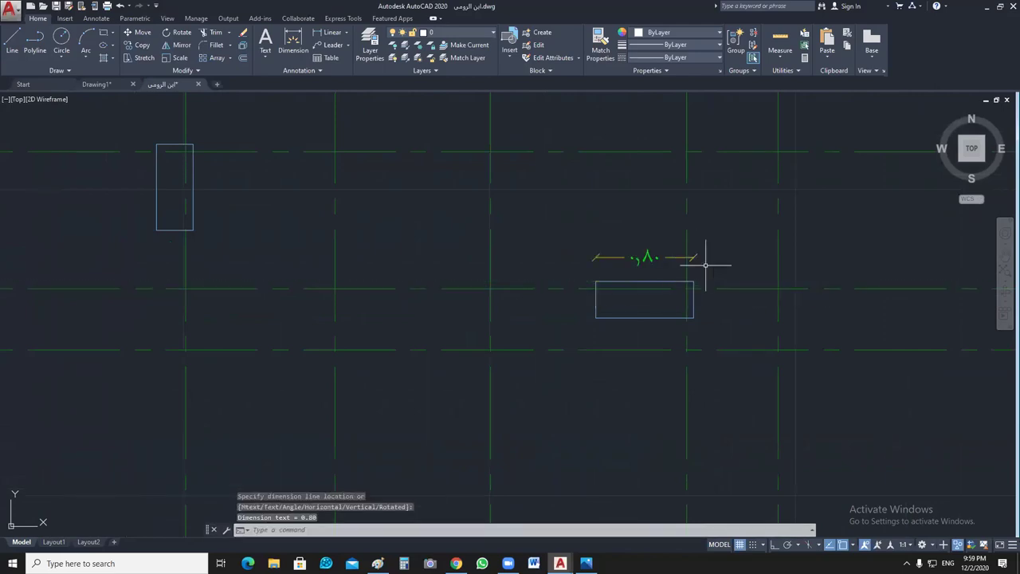
# Step: Add a 0.75 linear dimension beside the column's right edge
pyautogui.scroll(-3, 705, 264)
pyautogui.scroll(5, 542, 292)
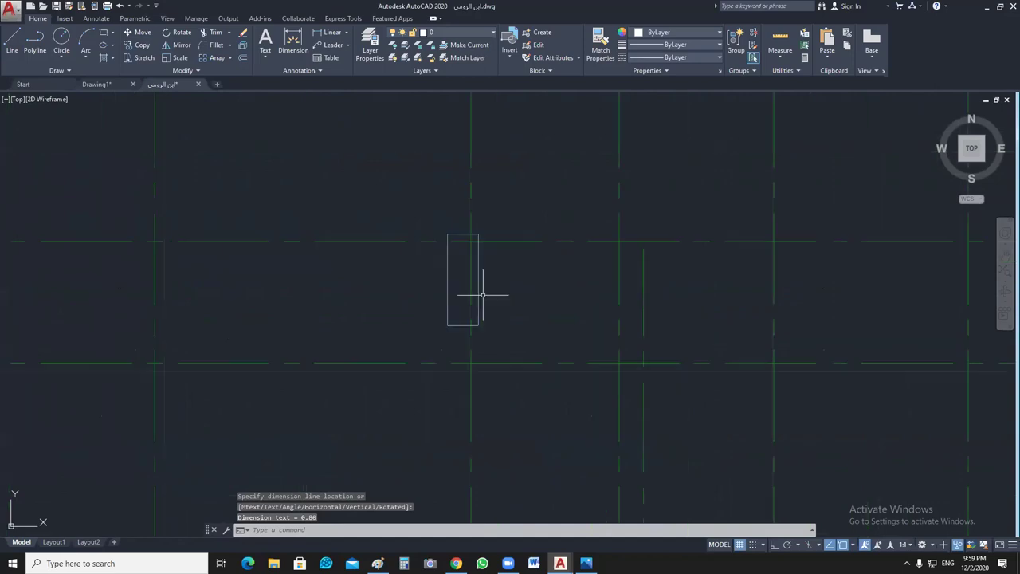
pyautogui.press('Return')
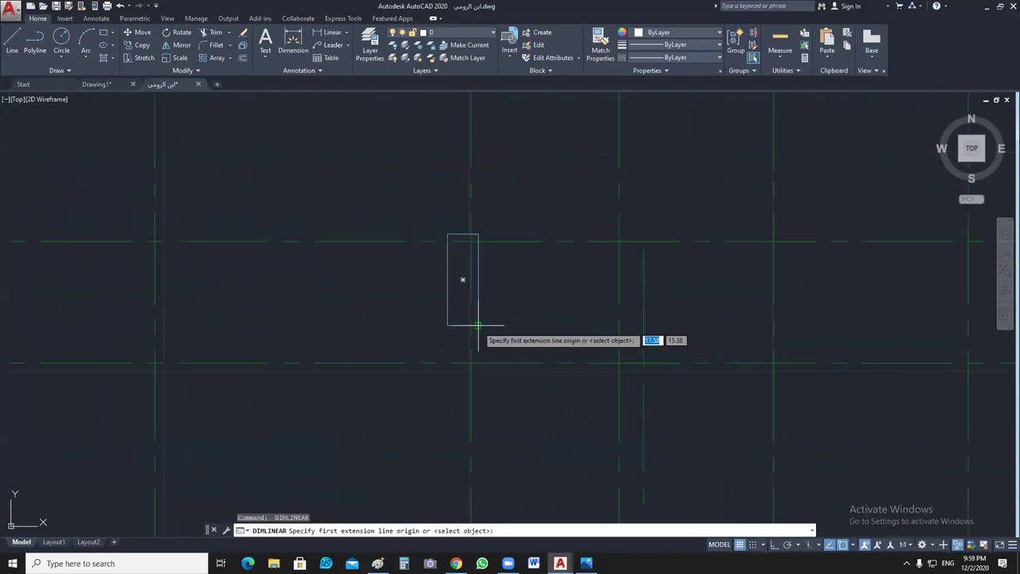
pyautogui.click(477, 325)
pyautogui.click(478, 235)
pyautogui.click(495, 239)
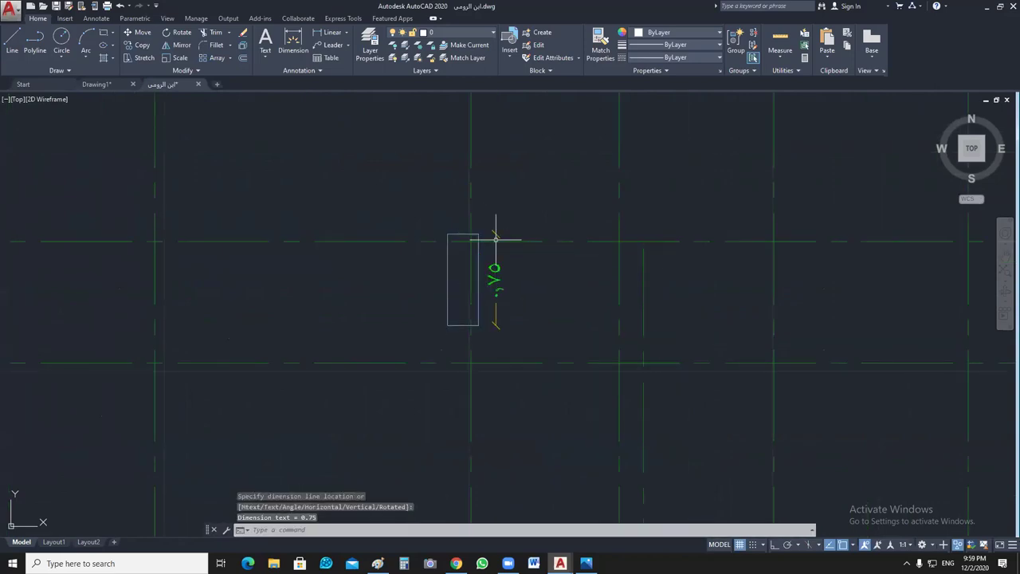
# Step: Dimension the next column's 0.60 width above it
pyautogui.scroll(-4, 496, 239)
pyautogui.scroll(4, 622, 395)
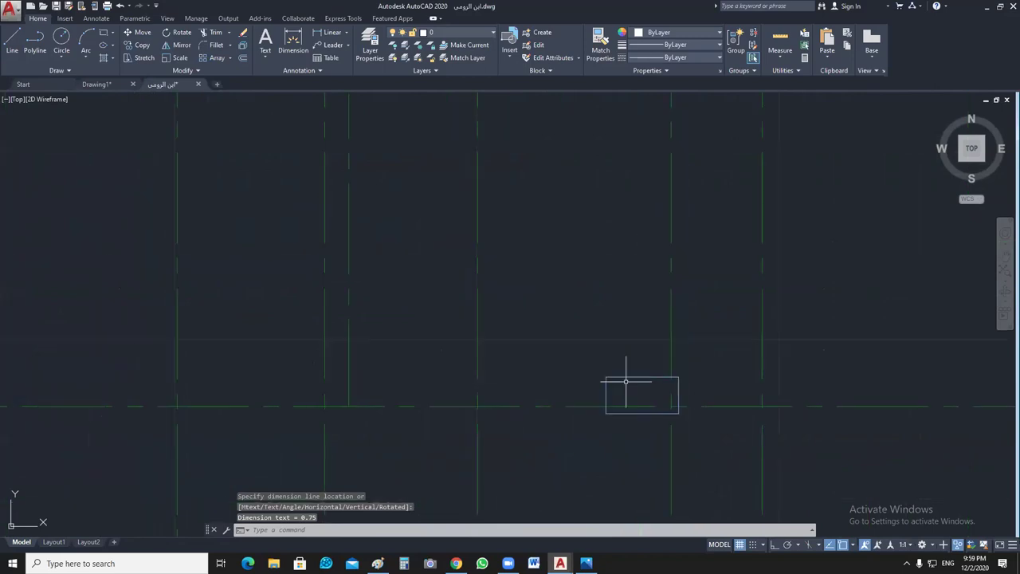
pyautogui.press('Return')
pyautogui.click(669, 378)
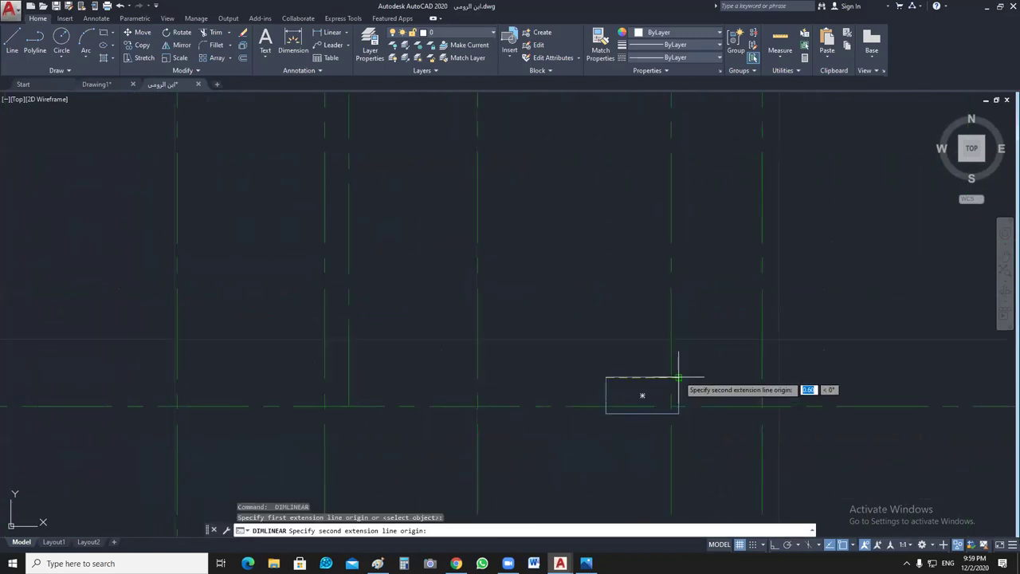
pyautogui.click(678, 377)
pyautogui.click(678, 355)
# Step: Add the column's 0.30 depth dimension on its left side
pyautogui.scroll(4, 642, 408)
pyautogui.press('Return')
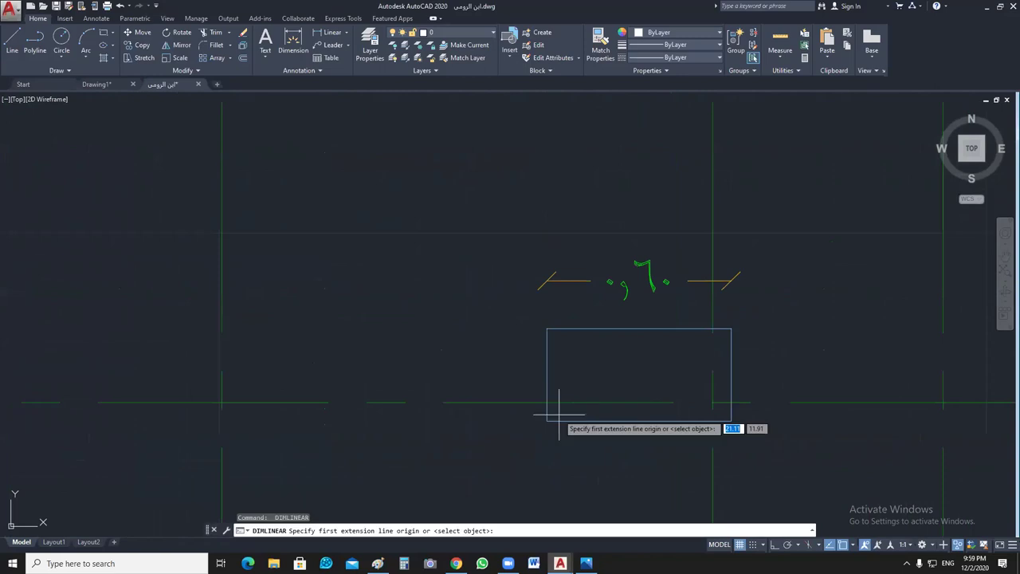
pyautogui.click(547, 420)
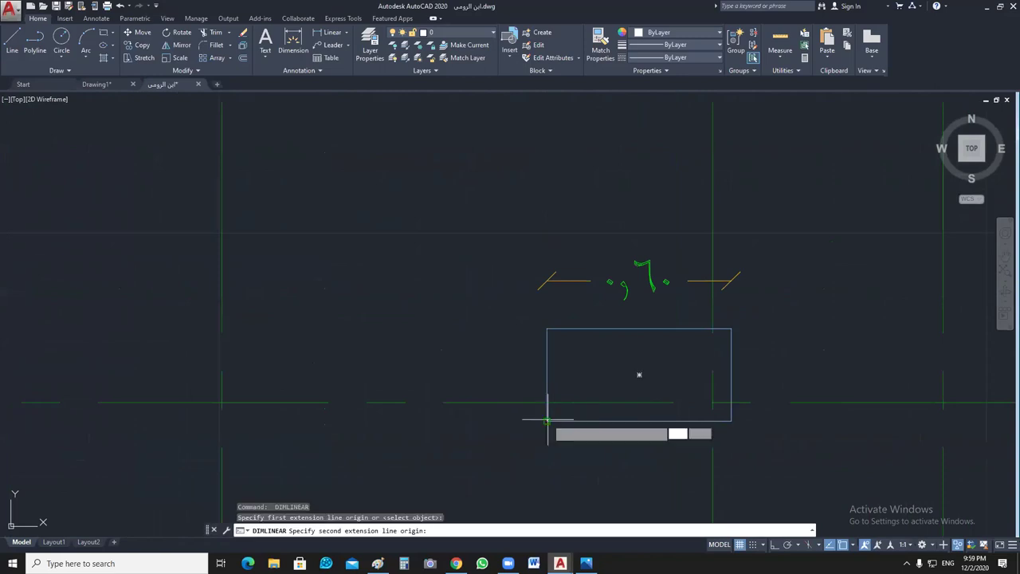
pyautogui.click(546, 328)
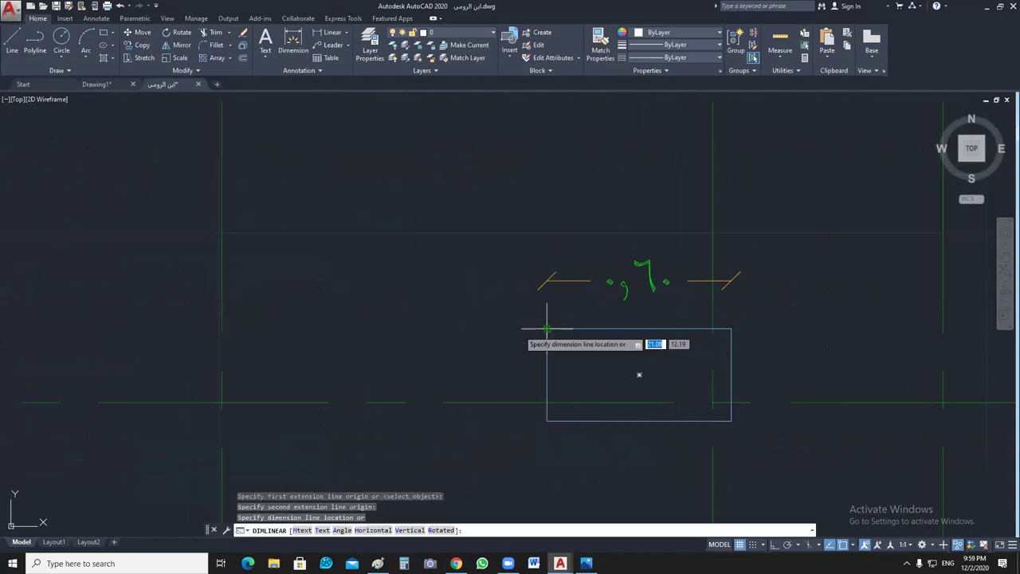
pyautogui.click(519, 337)
pyautogui.scroll(-6, 624, 417)
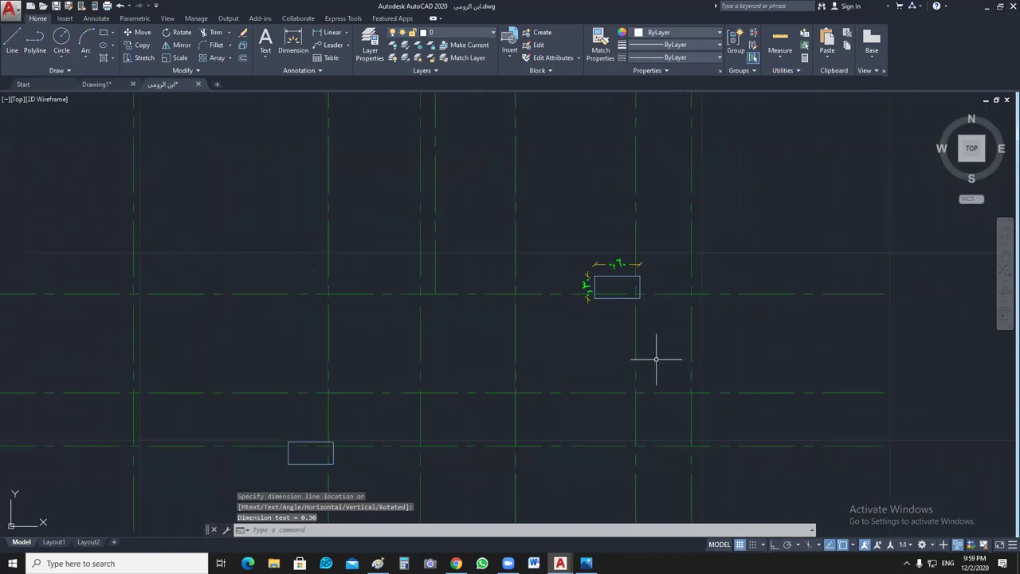
pyautogui.moveTo(660, 345); pyautogui.dragTo(674, 337, button='middle')
pyautogui.scroll(-2, 737, 341)
pyautogui.moveTo(753, 342); pyautogui.dragTo(740, 353, button='middle')
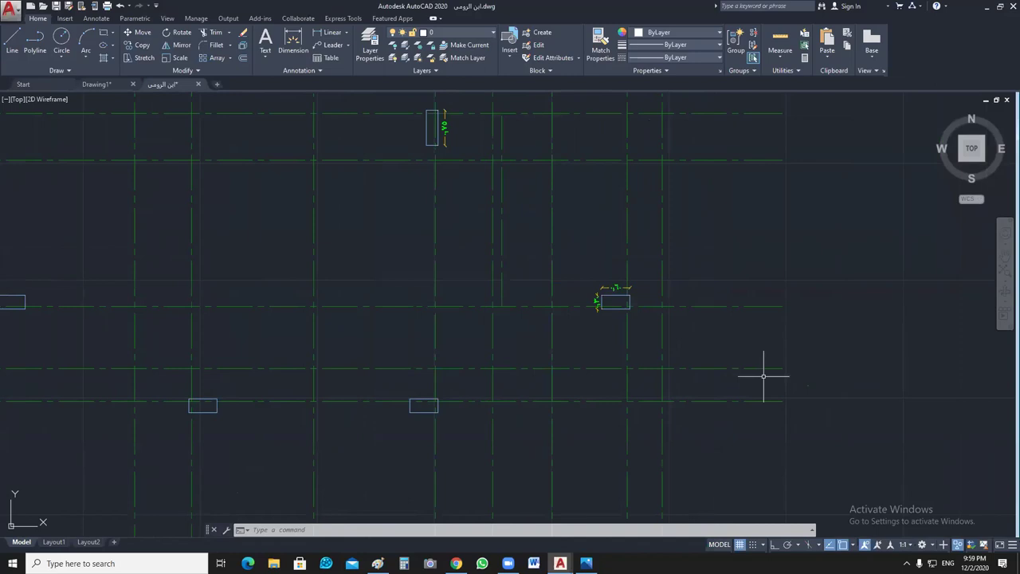
pyautogui.moveTo(712, 322)
pyautogui.mouseDown(button='middle')
pyautogui.moveTo(704, 343)
pyautogui.moveTo(720, 324)
pyautogui.moveTo(732, 351)
pyautogui.mouseUp(button='middle')
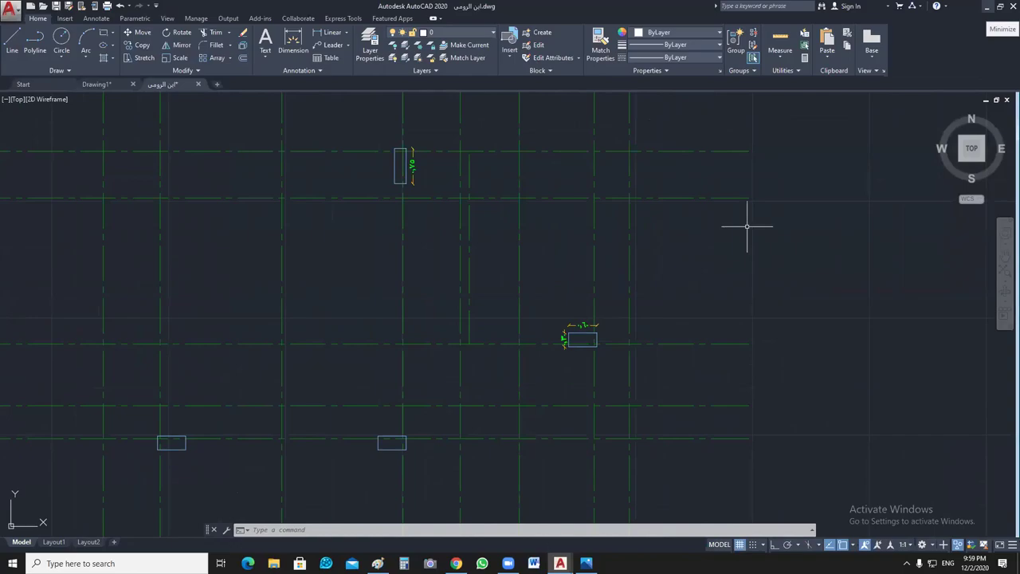
pyautogui.press('super+d')
pyautogui.press('super+d')
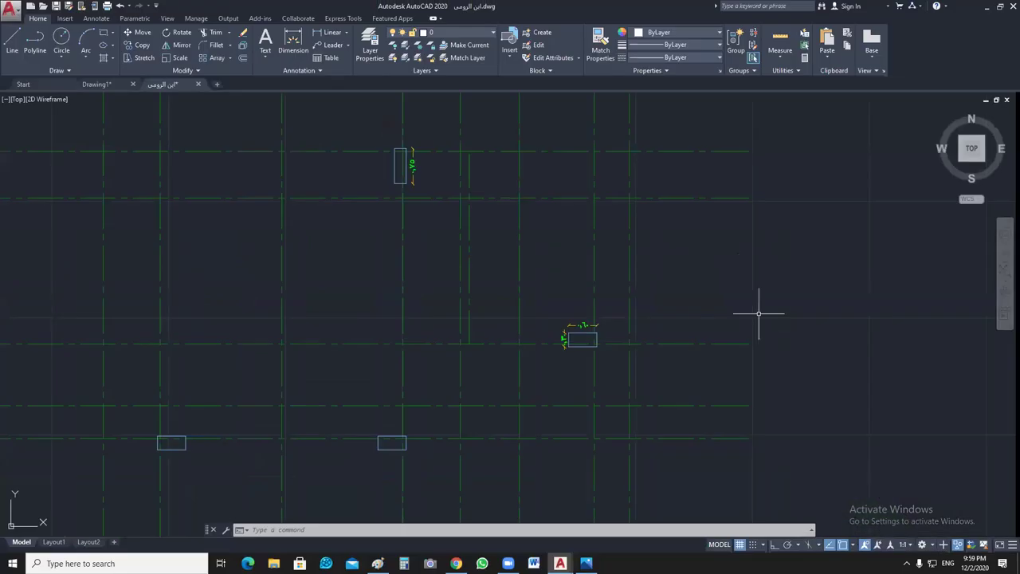
pyautogui.scroll(-3, 566, 347)
pyautogui.scroll(-2, 565, 347)
pyautogui.moveTo(566, 346); pyautogui.dragTo(703, 335, button='middle')
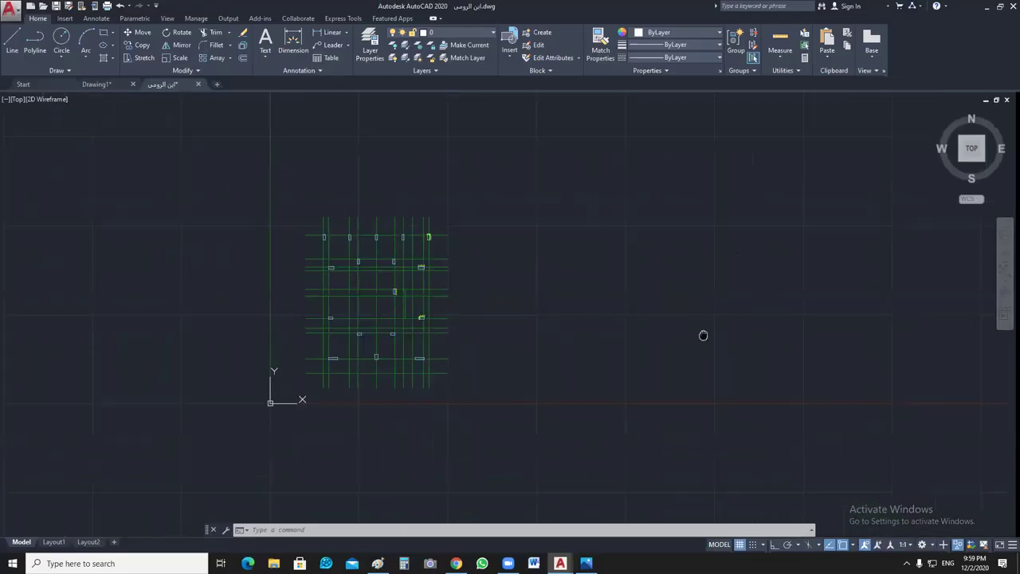
pyautogui.scroll(5, 626, 321)
pyautogui.scroll(-3, 668, 303)
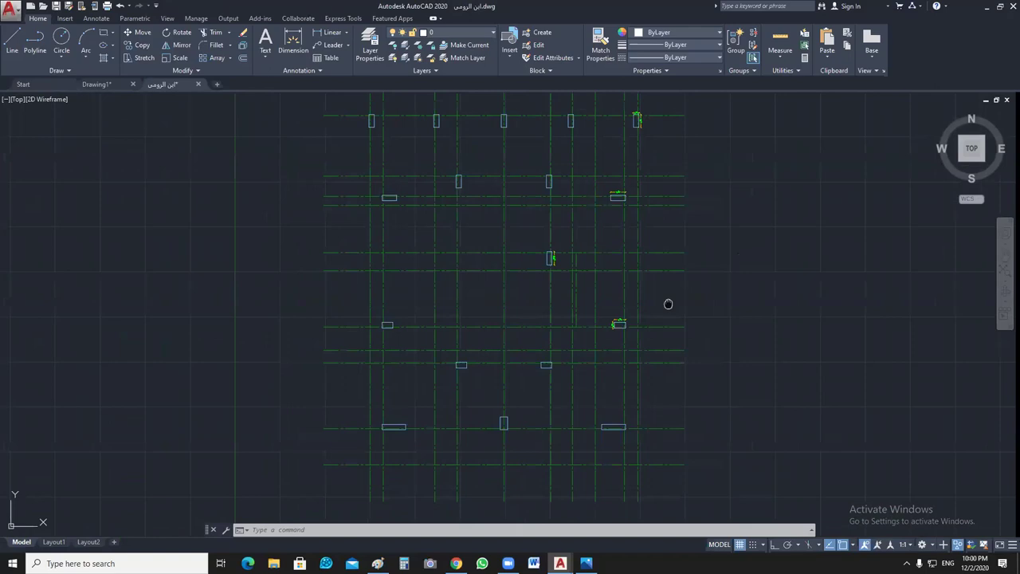
pyautogui.moveTo(668, 303); pyautogui.dragTo(687, 311, button='middle')
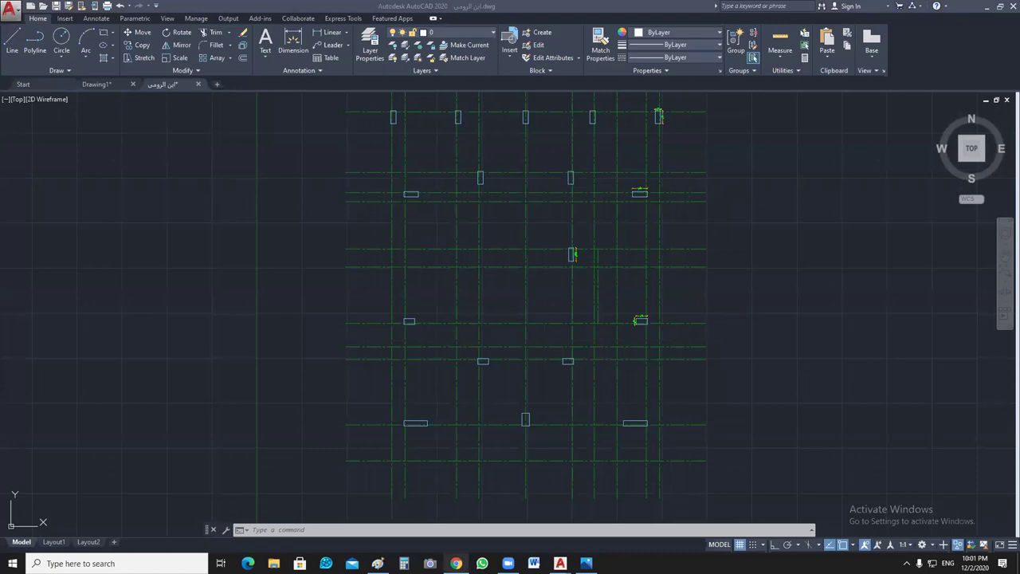
# Step: In Chrome's Facebook tab, close the chat and go to the Bring your ideas to life group's Home page
pyautogui.hotkey('alt', 'Tab')
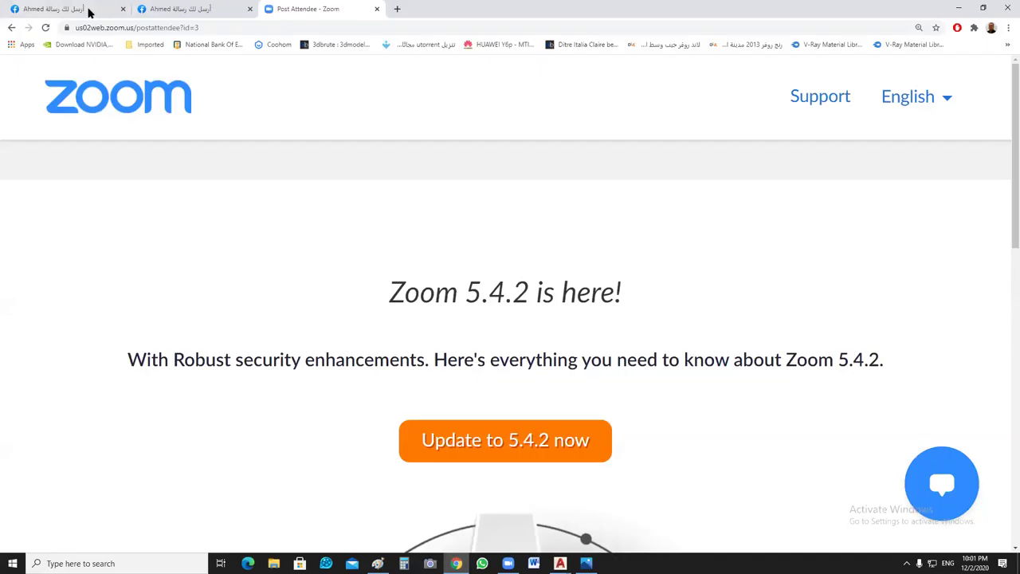
pyautogui.click(56, 8)
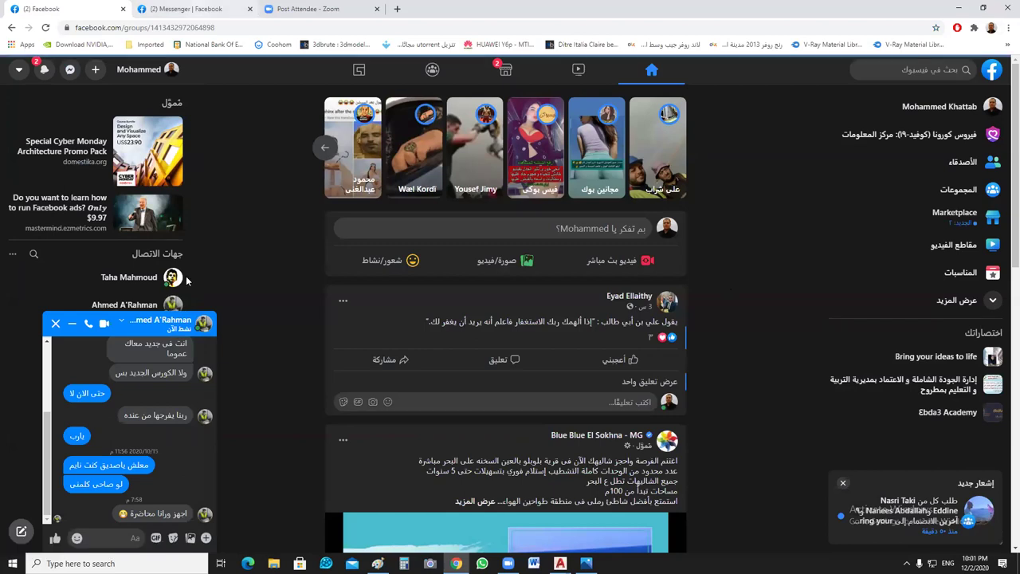
pyautogui.click(55, 323)
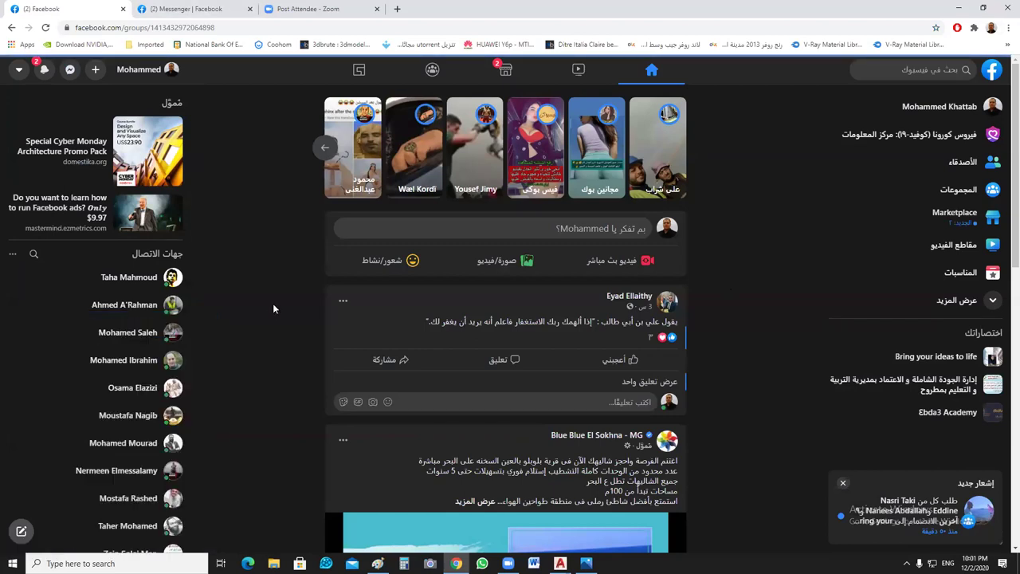
pyautogui.click(930, 358)
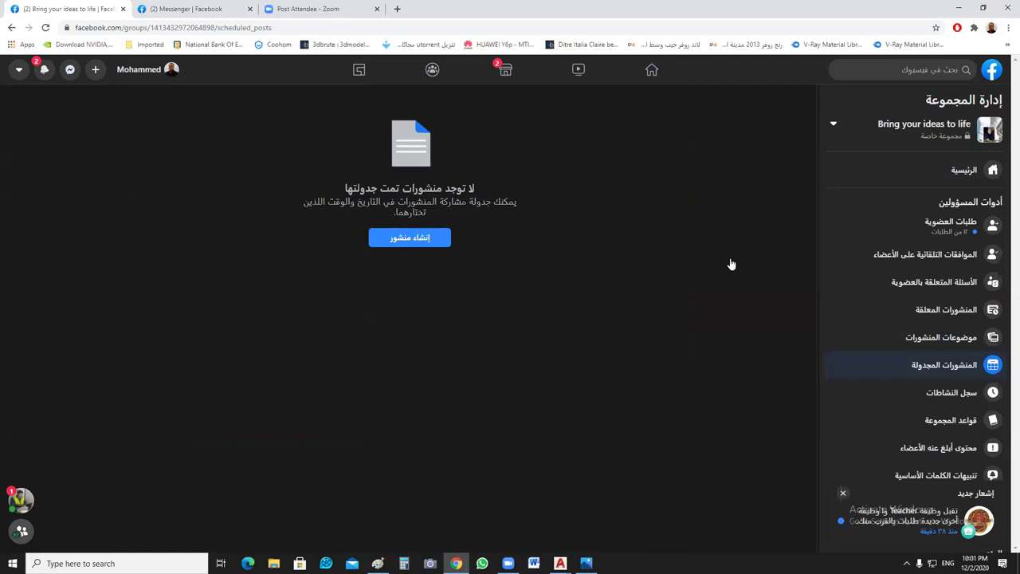
pyautogui.click(936, 126)
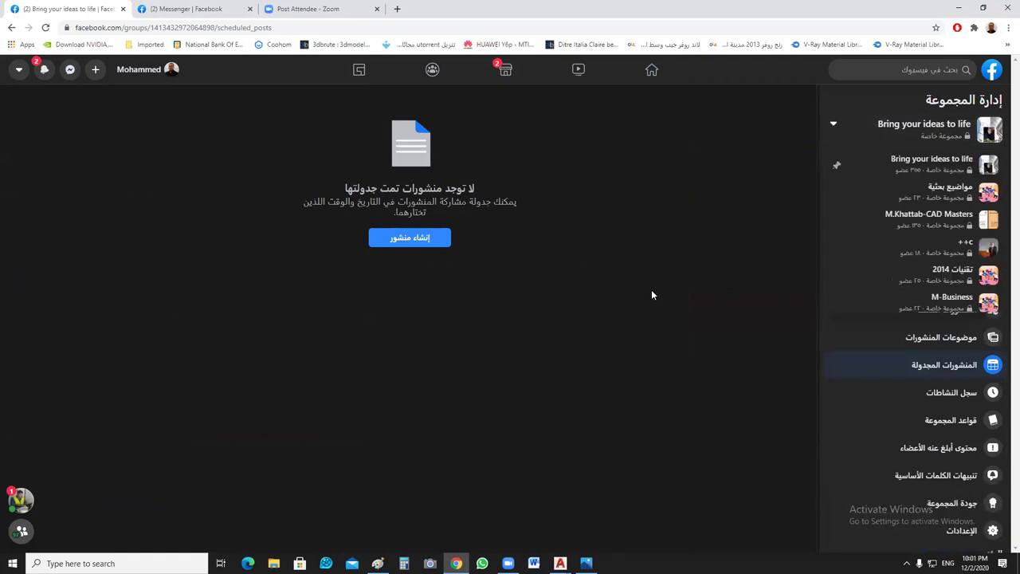
pyautogui.click(916, 129)
pyautogui.click(956, 169)
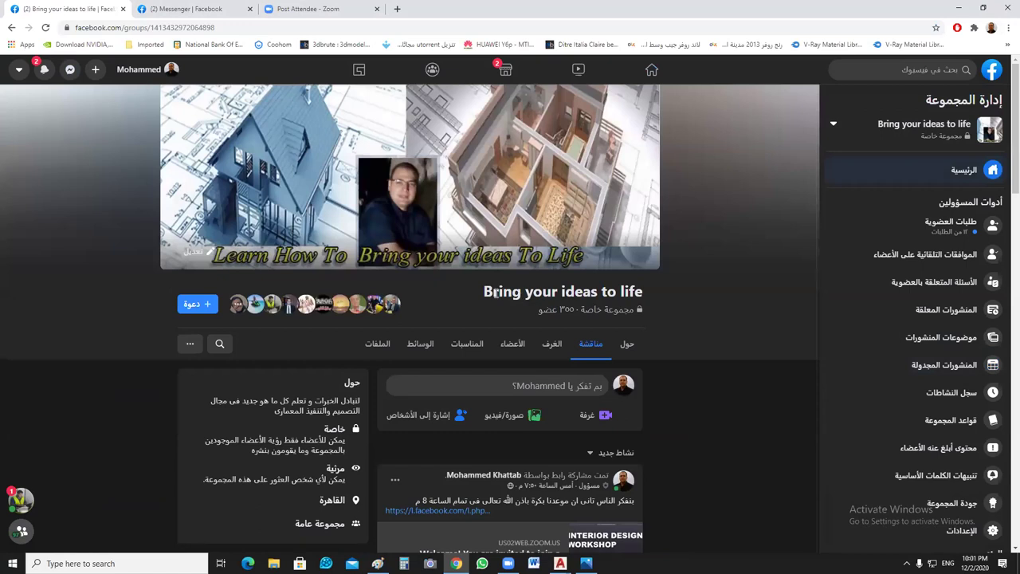
# Step: Select the group title briefly, then minimize Chrome to return to the AutoCAD column plan
pyautogui.tripleClick(615, 292)
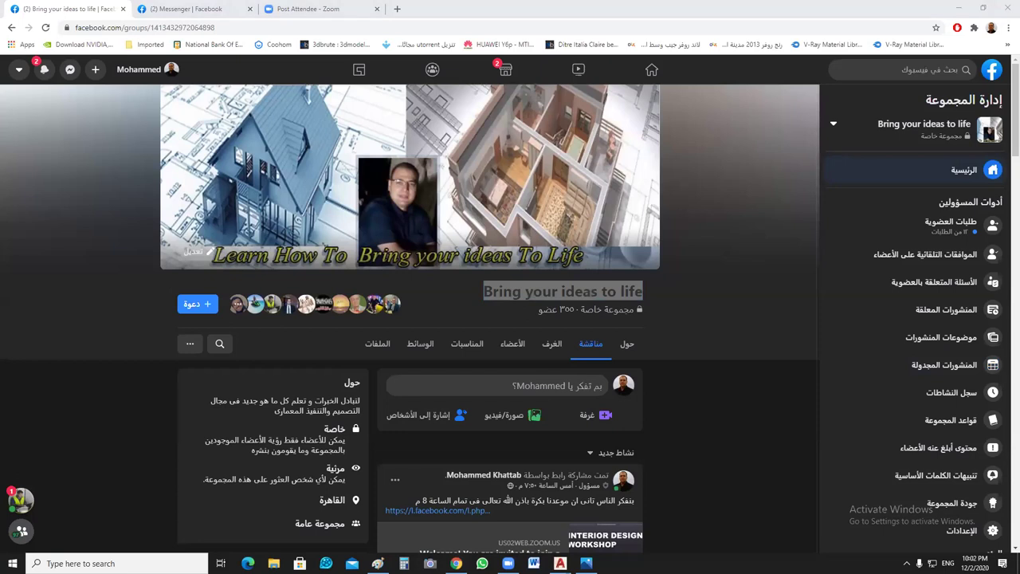
pyautogui.click(759, 409)
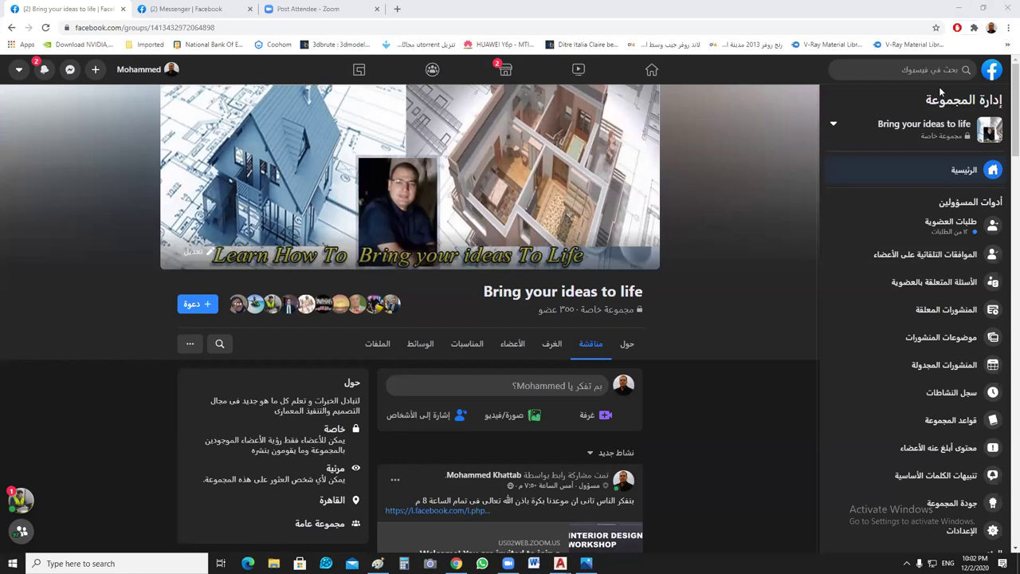
pyautogui.click(957, 12)
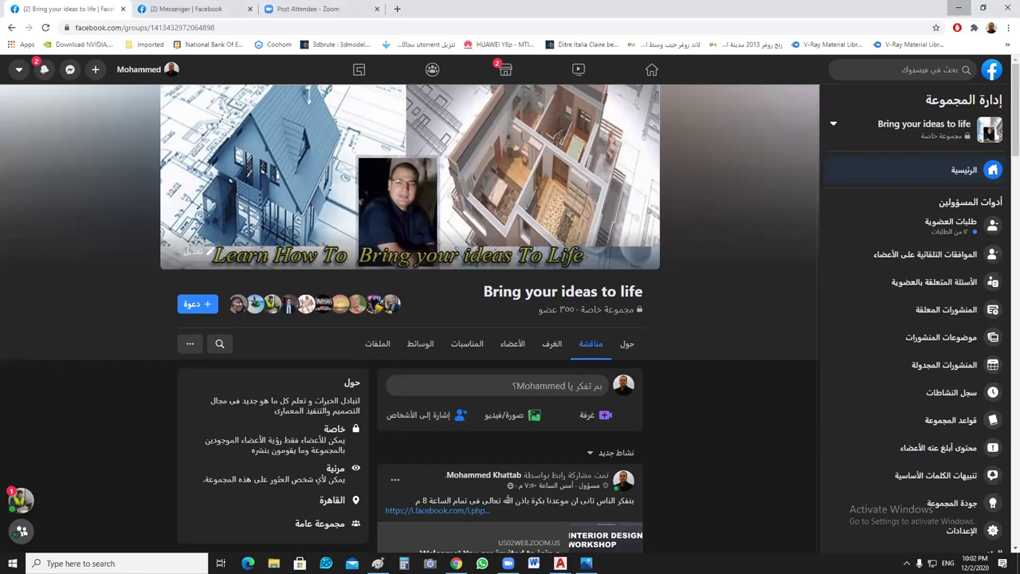